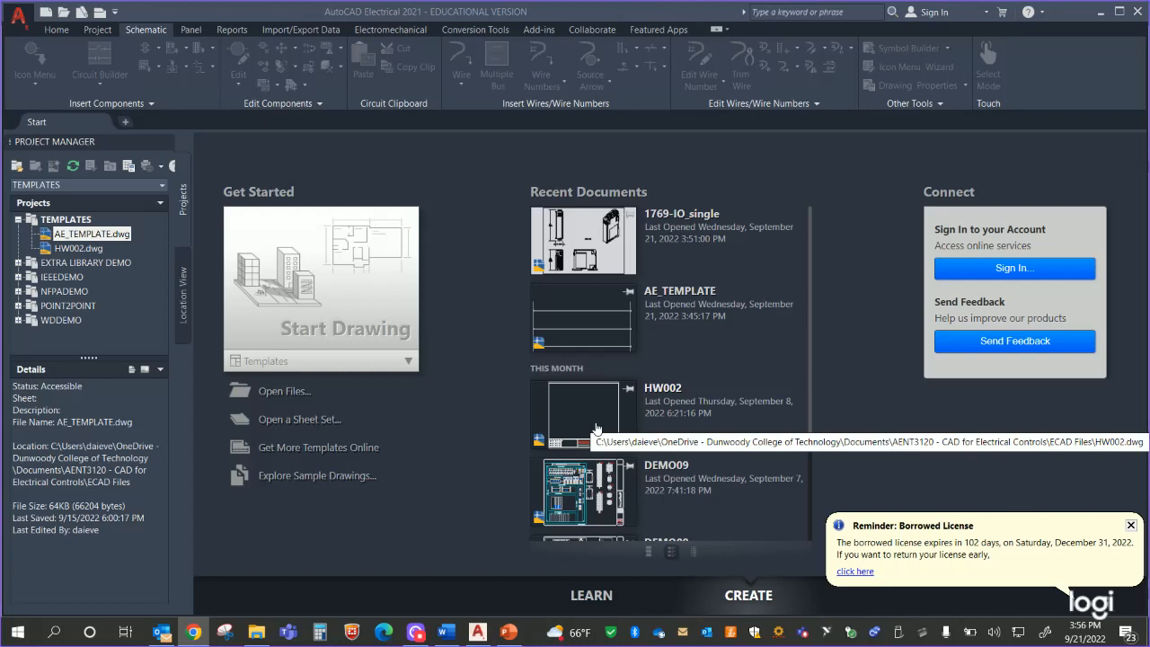
Step: Start a new blank drawing and dismiss the borrowed license reminder
{"action": "left_click", "coordinate": [375, 303]}
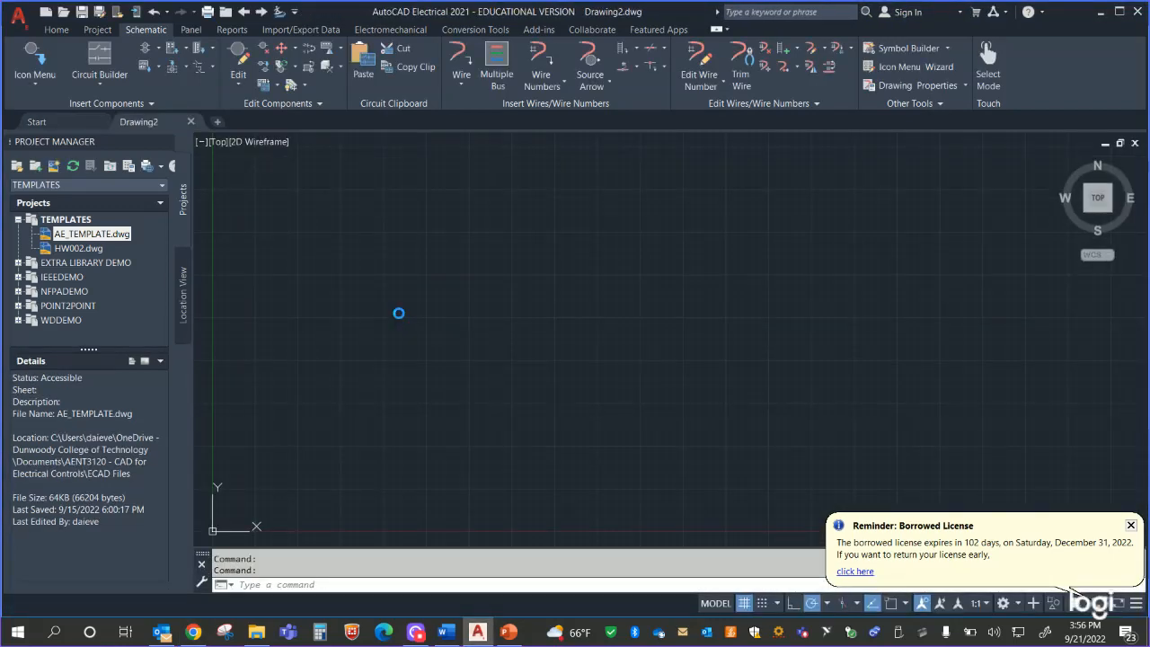
{"action": "left_click", "coordinate": [1131, 526]}
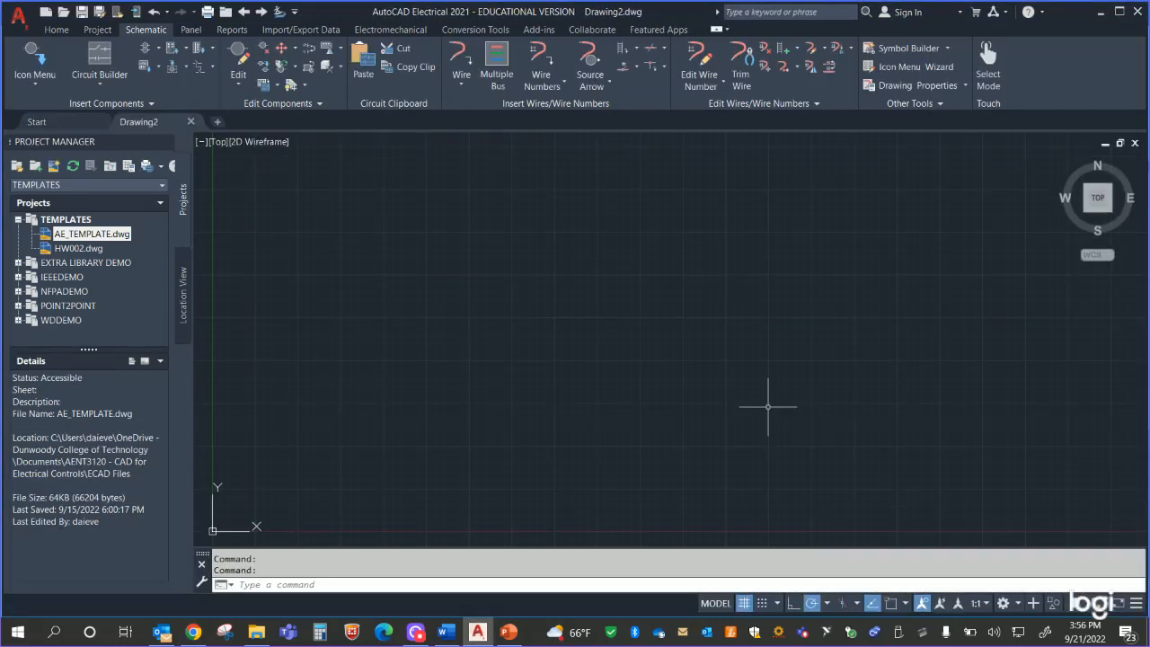
{"action": "scroll", "coordinate": [688, 390], "scroll_direction": "down", "scroll_amount": 2}
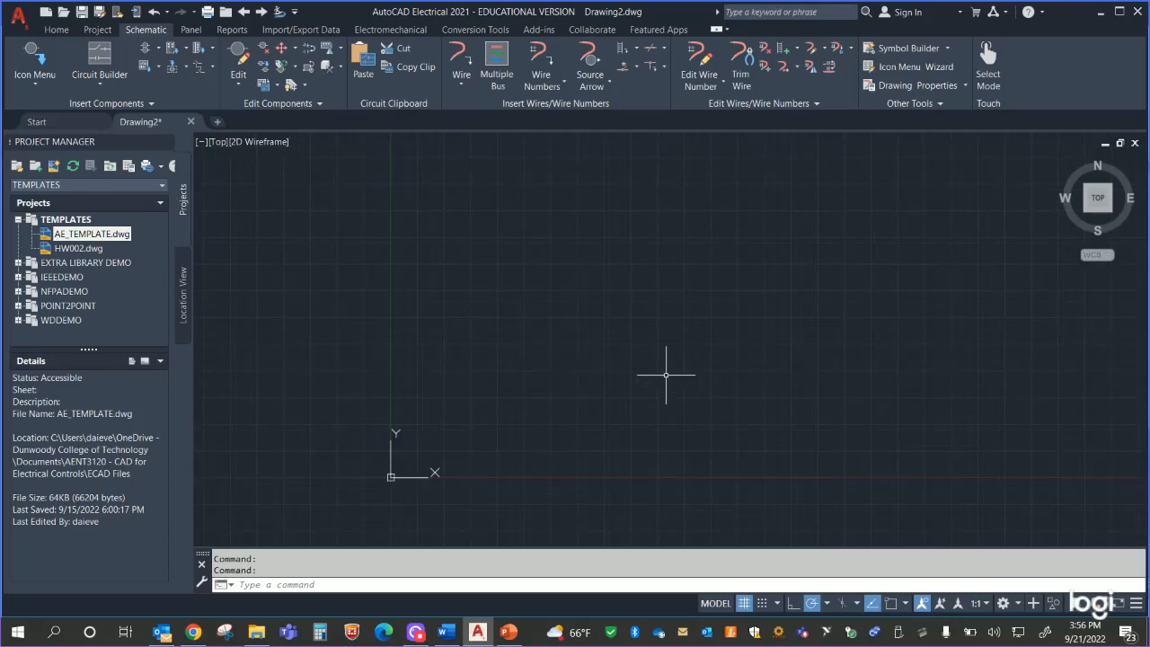
{"action": "scroll", "coordinate": [665, 375], "scroll_direction": "up", "scroll_amount": 1}
{"action": "scroll", "coordinate": [675, 347], "scroll_direction": "down", "scroll_amount": 1}
{"action": "mouse_move", "coordinate": [695, 318]}
{"action": "middle_mouse_down"}
{"action": "mouse_move", "coordinate": [594, 365]}
{"action": "mouse_move", "coordinate": [586, 352]}
{"action": "middle_mouse_up"}
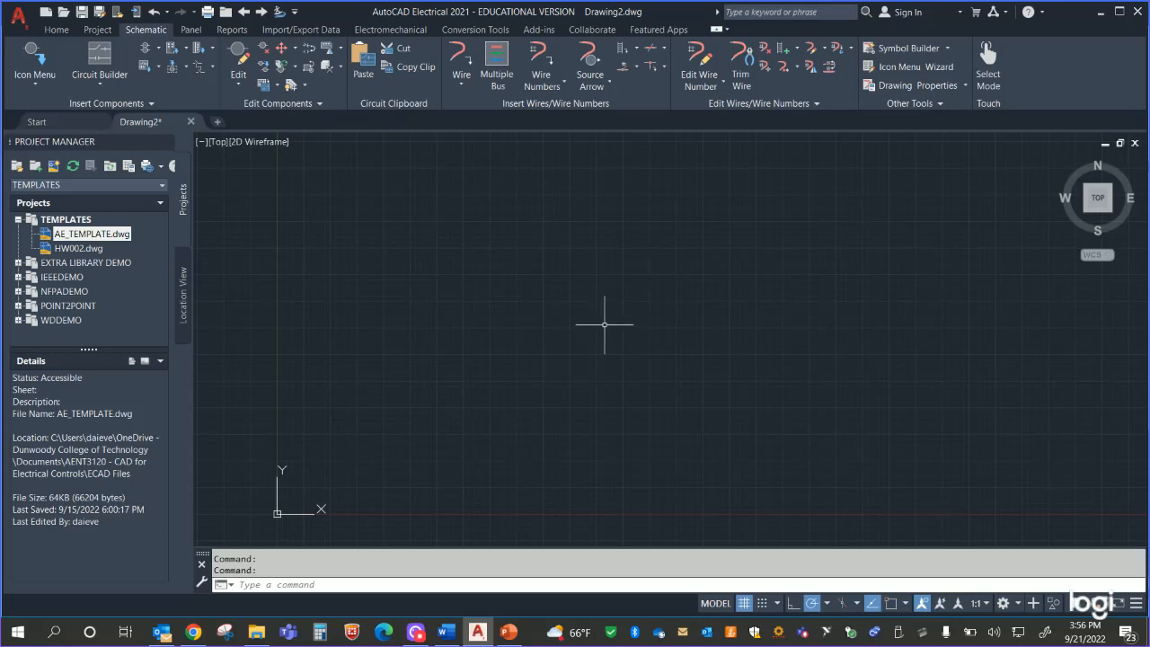
Step: Begin inserting a ladder, allow the WD_M block with project settings, and set the ladder's width to 6.0 and rung spacing to 0.5
{"action": "left_click", "coordinate": [620, 49]}
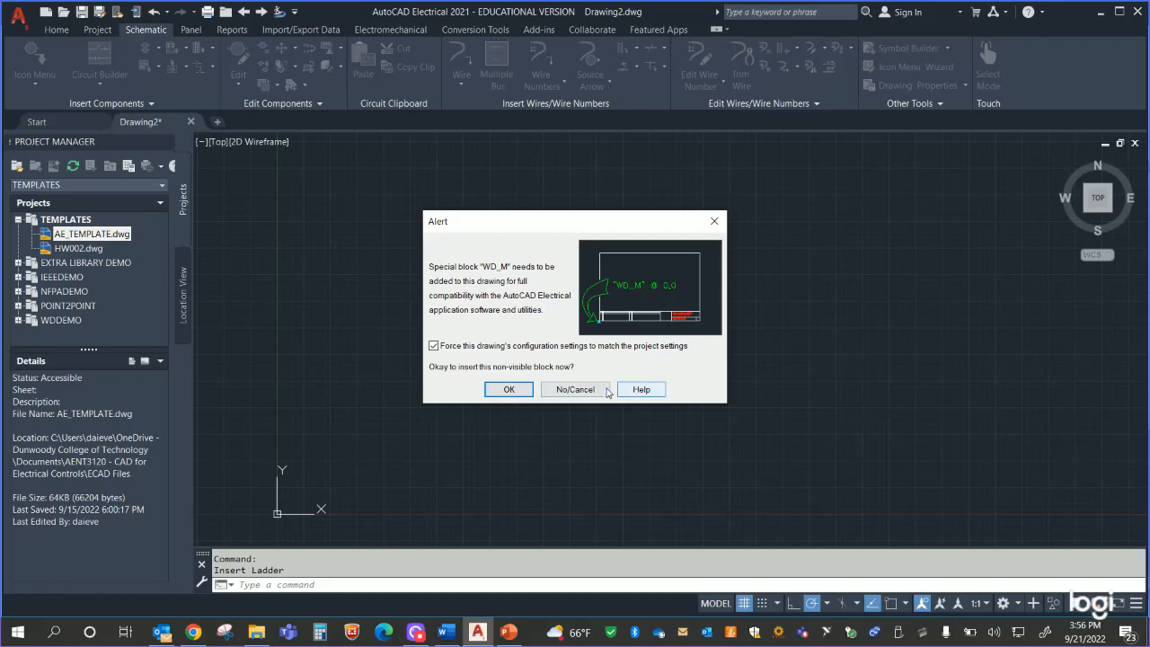
{"action": "left_click", "coordinate": [508, 389]}
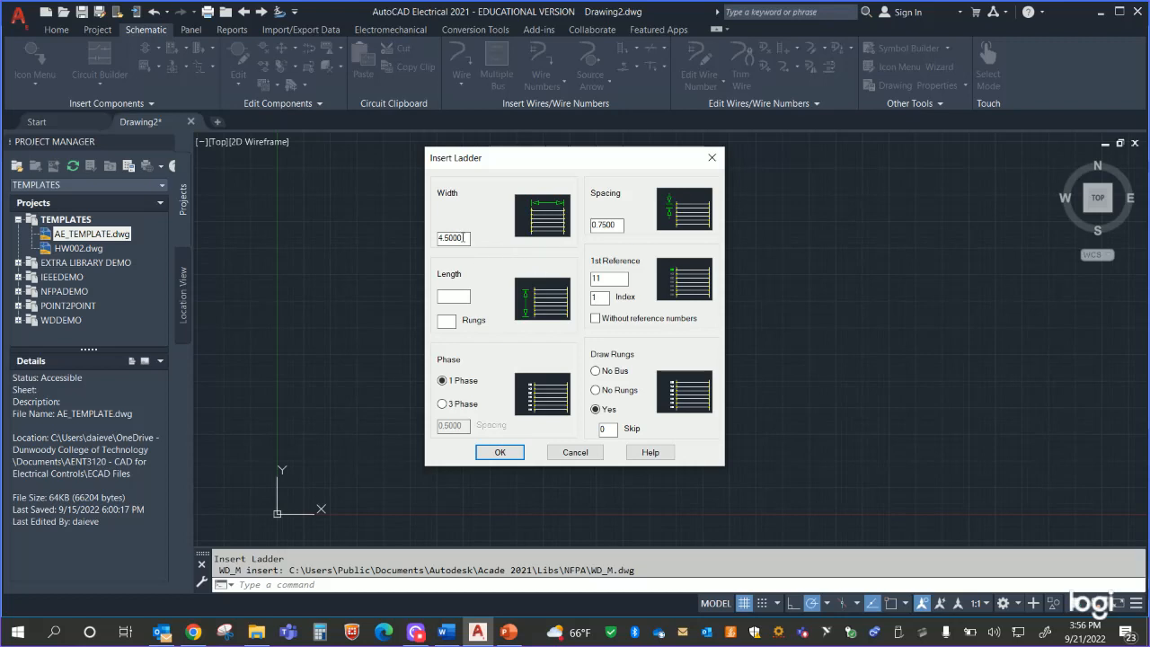
{"action": "left_click_drag", "start_coordinate": [464, 237], "coordinate": [404, 236]}
{"action": "type", "text": "6.0"}
{"action": "left_click_drag", "start_coordinate": [622, 225], "coordinate": [581, 225]}
{"action": "type", "text": "0"}
{"action": "left_click", "coordinate": [500, 452]}
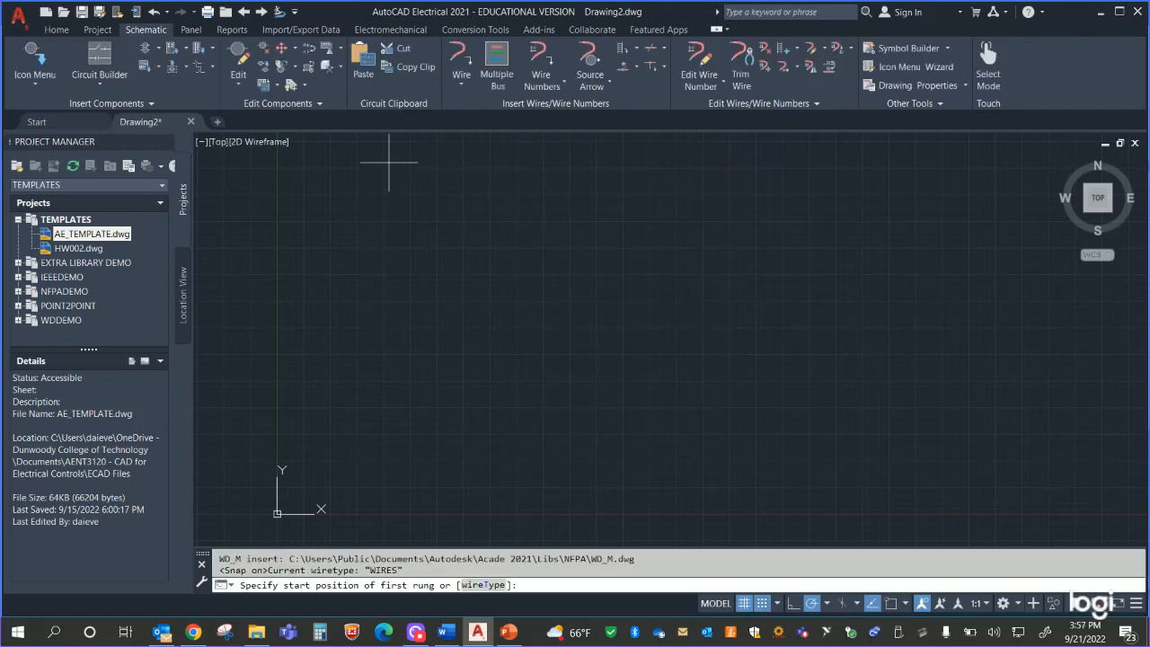
Step: Place the ladder with snap off, extending it from reference number 11 down to 39
{"action": "key", "text": "F9"}
{"action": "left_click", "coordinate": [378, 156]}
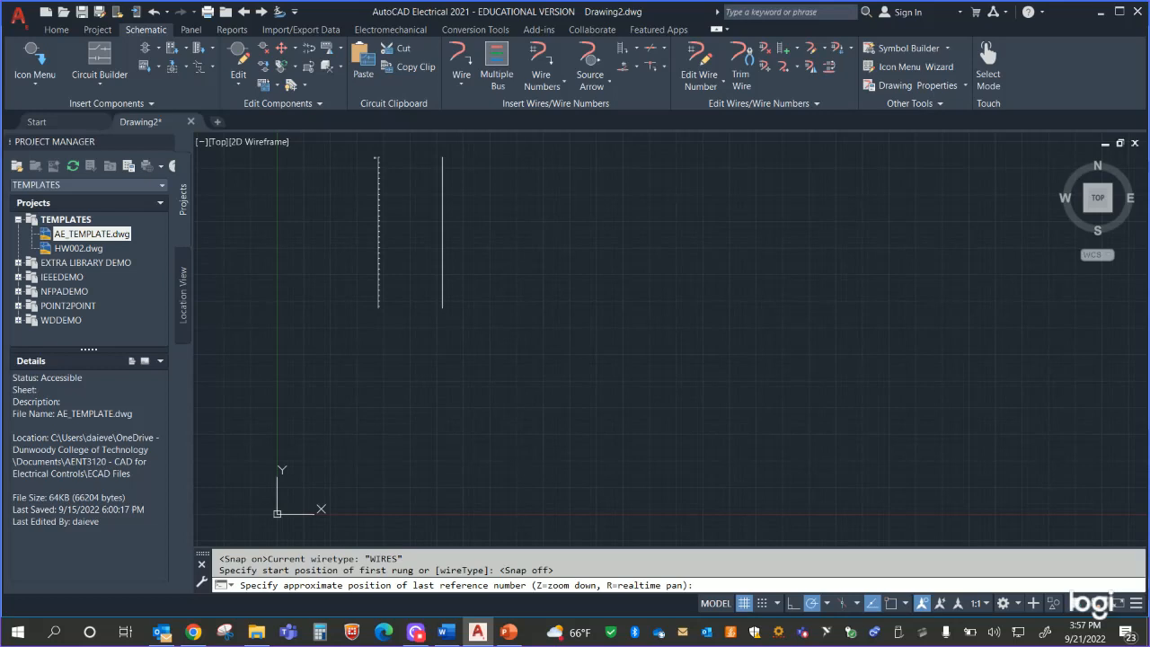
{"action": "left_click", "coordinate": [543, 308]}
Step: Examine the inserted ladder's rungs, rails and reference numbers along its full length
{"action": "scroll", "coordinate": [550, 309], "scroll_direction": "up", "scroll_amount": 3}
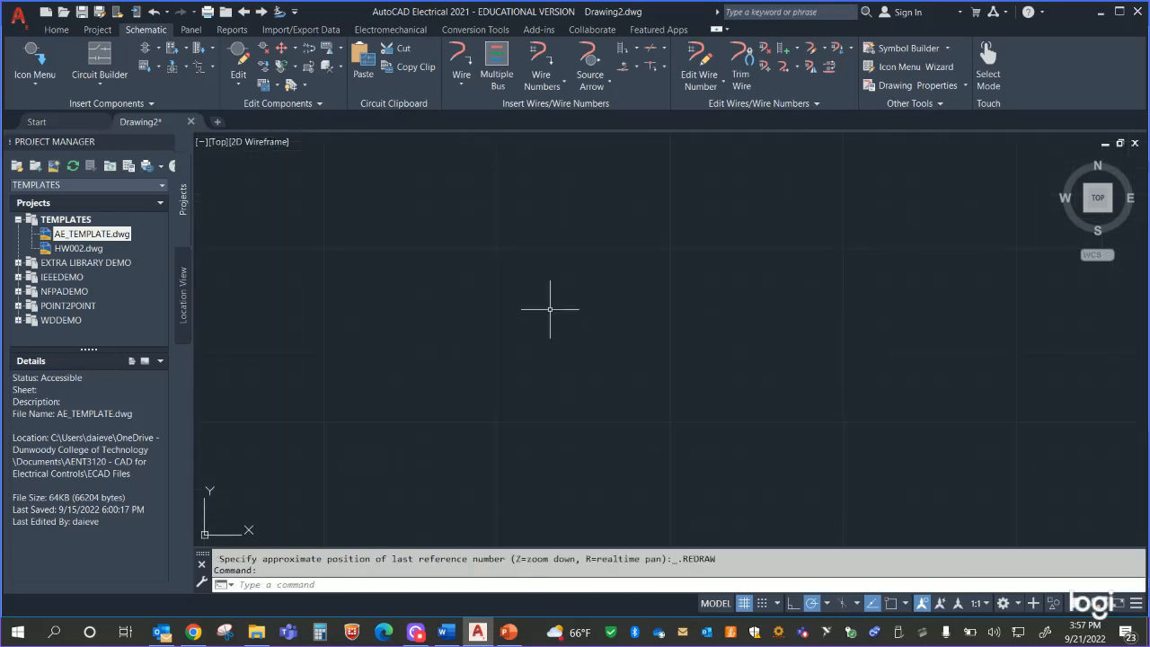
{"action": "mouse_move", "coordinate": [485, 288]}
{"action": "middle_mouse_down"}
{"action": "mouse_move", "coordinate": [444, 264]}
{"action": "mouse_move", "coordinate": [949, 493]}
{"action": "middle_mouse_up"}
{"action": "mouse_move", "coordinate": [533, 320]}
{"action": "middle_mouse_down"}
{"action": "mouse_move", "coordinate": [780, 337]}
{"action": "mouse_move", "coordinate": [939, 332]}
{"action": "mouse_move", "coordinate": [808, 398]}
{"action": "mouse_move", "coordinate": [772, 531]}
{"action": "middle_mouse_up"}
{"action": "scroll", "coordinate": [932, 333], "scroll_direction": "down", "scroll_amount": 2}
{"action": "middle_click_drag", "start_coordinate": [775, 351], "coordinate": [773, 264]}
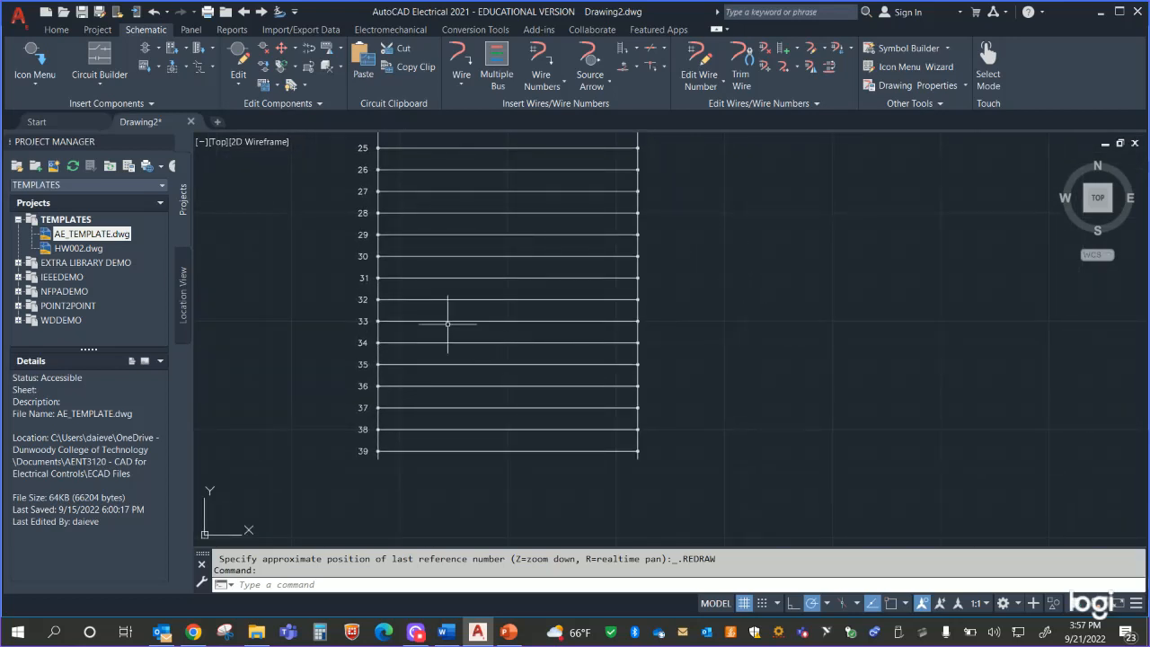
{"action": "scroll", "coordinate": [827, 301], "scroll_direction": "up", "scroll_amount": 4}
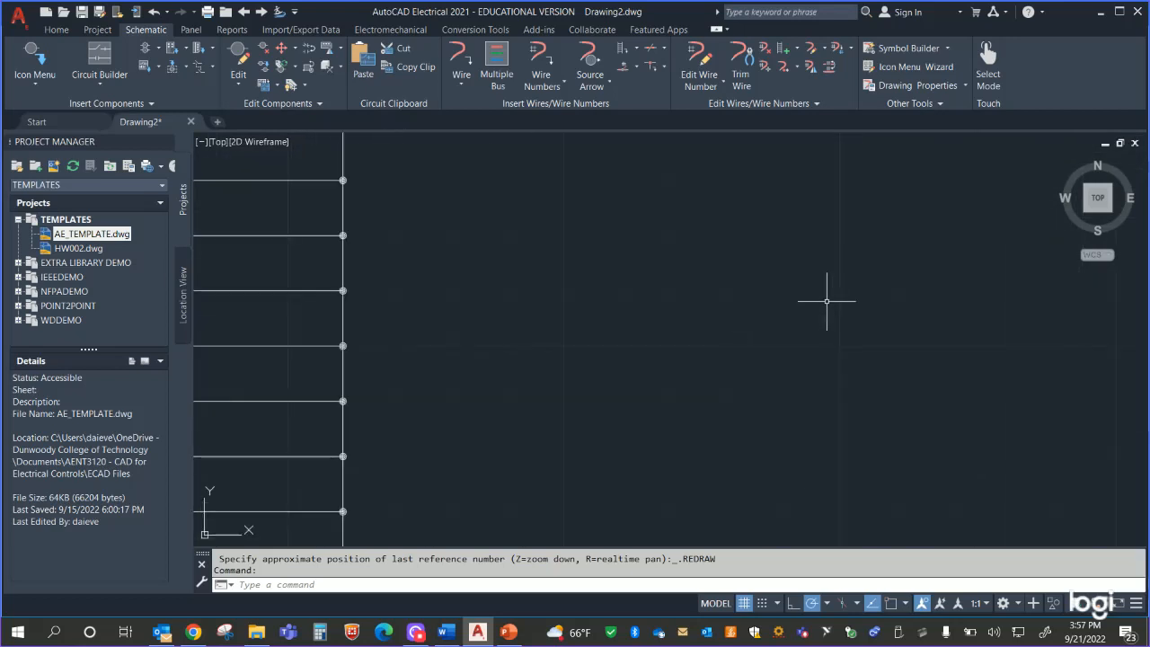
{"action": "scroll", "coordinate": [827, 302], "scroll_direction": "down", "scroll_amount": 4}
{"action": "scroll", "coordinate": [770, 271], "scroll_direction": "up", "scroll_amount": 2}
{"action": "scroll", "coordinate": [770, 281], "scroll_direction": "down", "scroll_amount": 2}
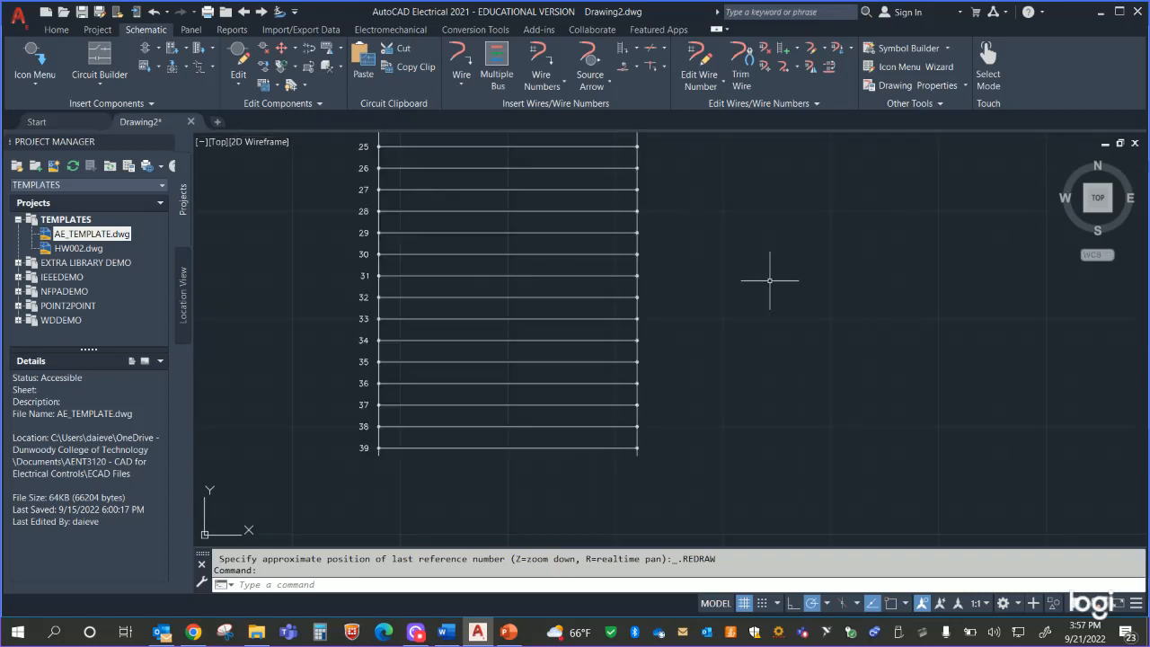
{"action": "middle_click_drag", "start_coordinate": [777, 262], "coordinate": [765, 409]}
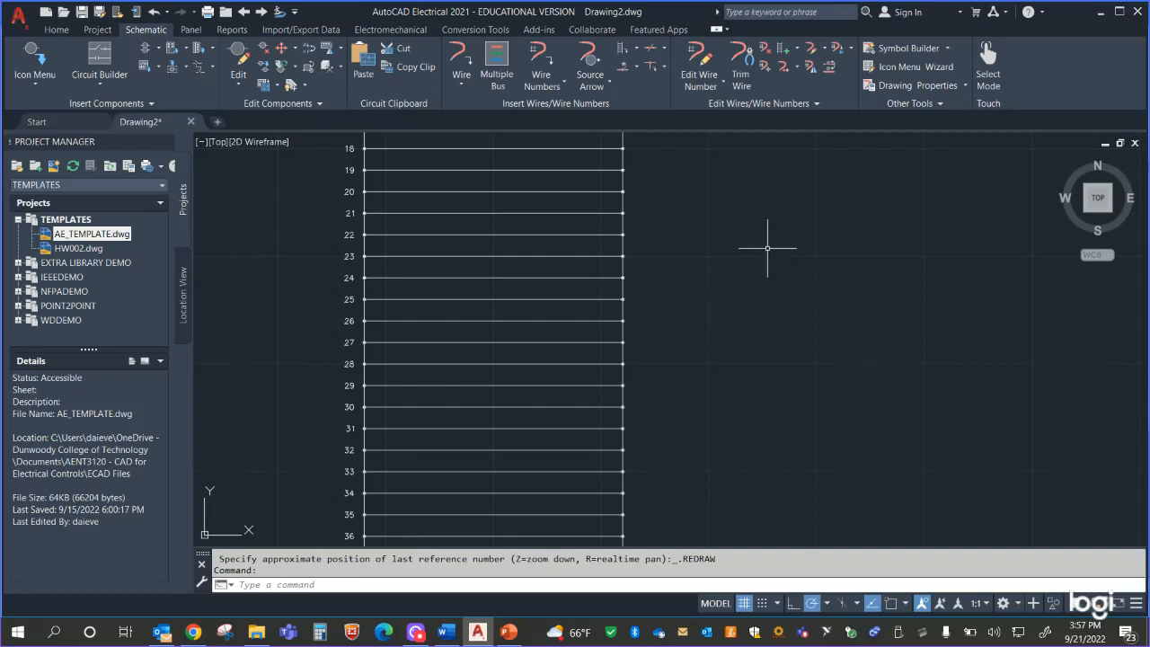
{"action": "middle_click_drag", "start_coordinate": [767, 247], "coordinate": [751, 417]}
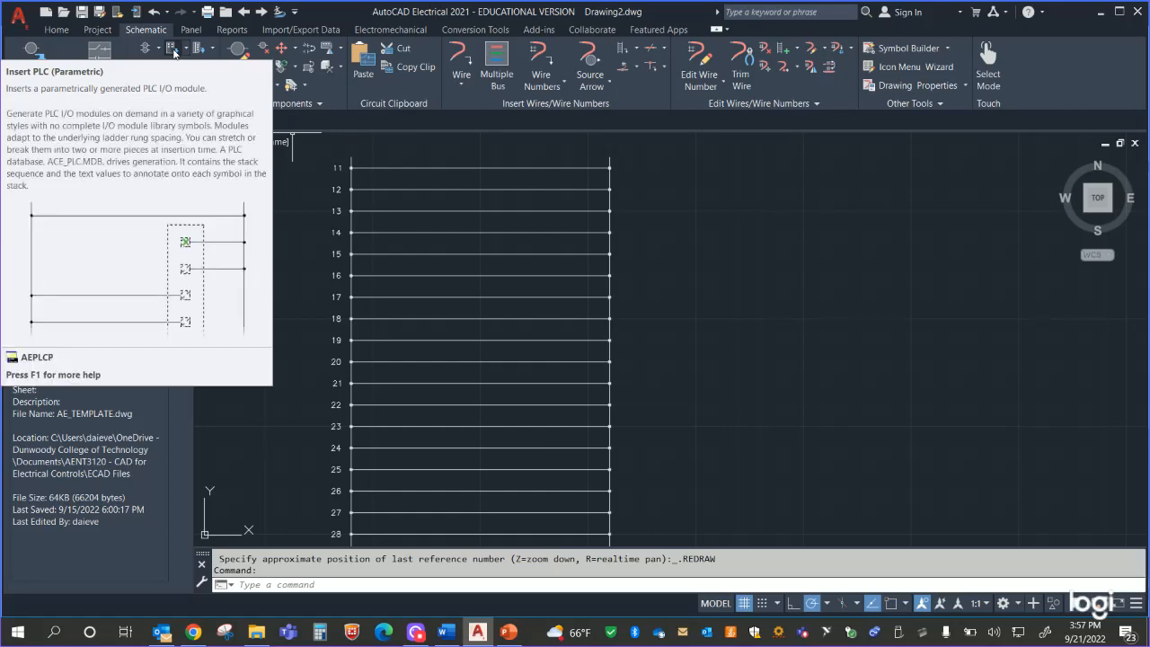
Step: Open the parametric PLC module selection and browse the available manufacturers, including the Allen-Bradley and Siemens series
{"action": "left_click", "coordinate": [174, 53]}
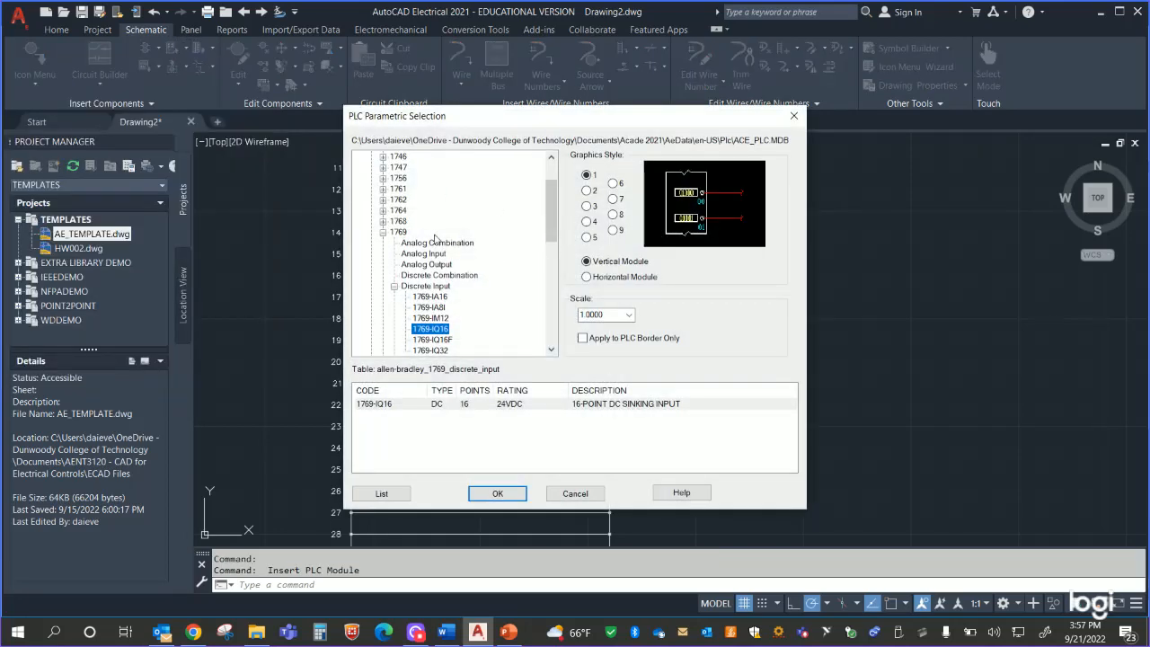
{"action": "left_click", "coordinate": [382, 232]}
{"action": "scroll", "coordinate": [475, 227], "scroll_direction": "up", "scroll_amount": 2}
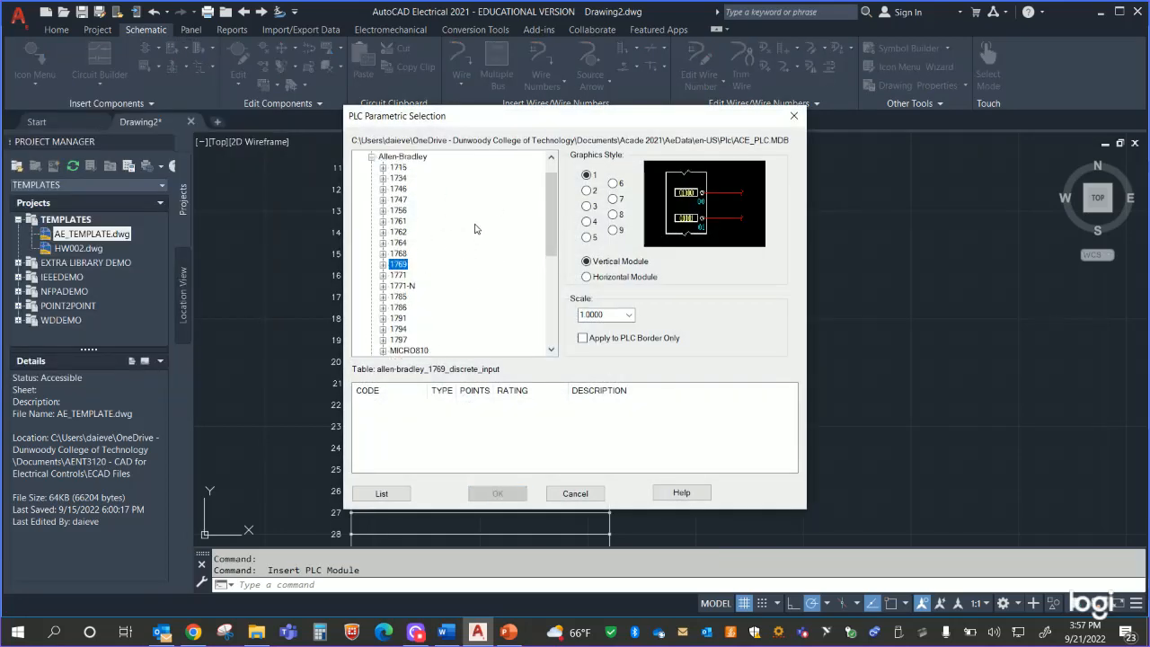
{"action": "left_click", "coordinate": [371, 178]}
{"action": "scroll", "coordinate": [503, 195], "scroll_direction": "down", "scroll_amount": 1}
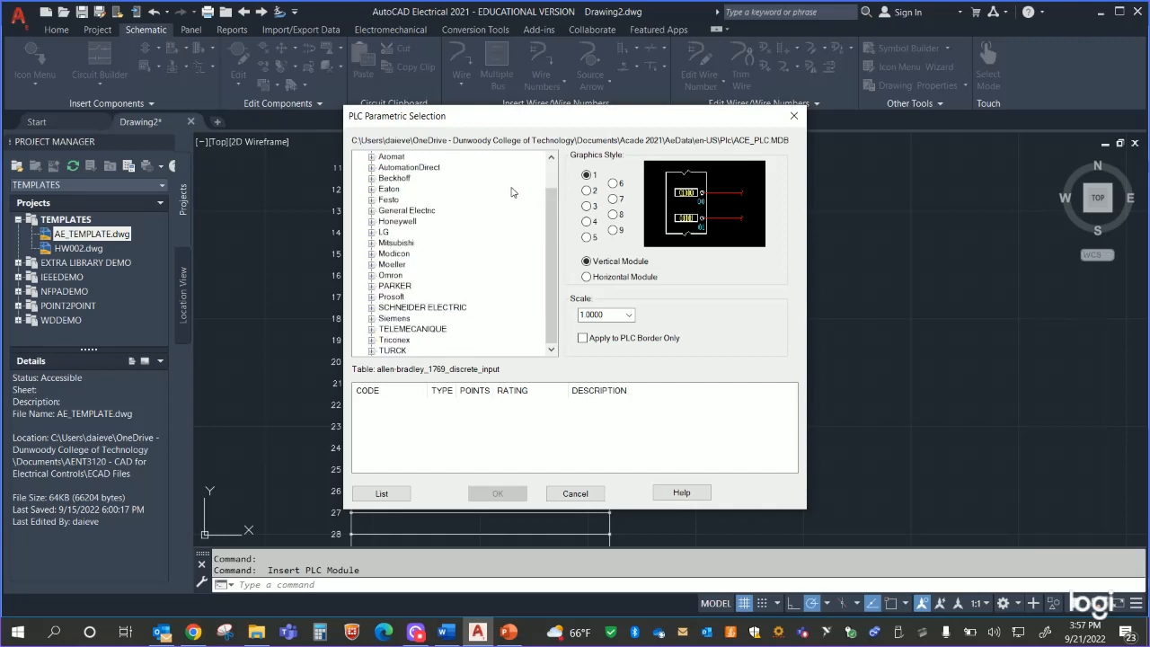
{"action": "scroll", "coordinate": [497, 269], "scroll_direction": "up", "scroll_amount": 1}
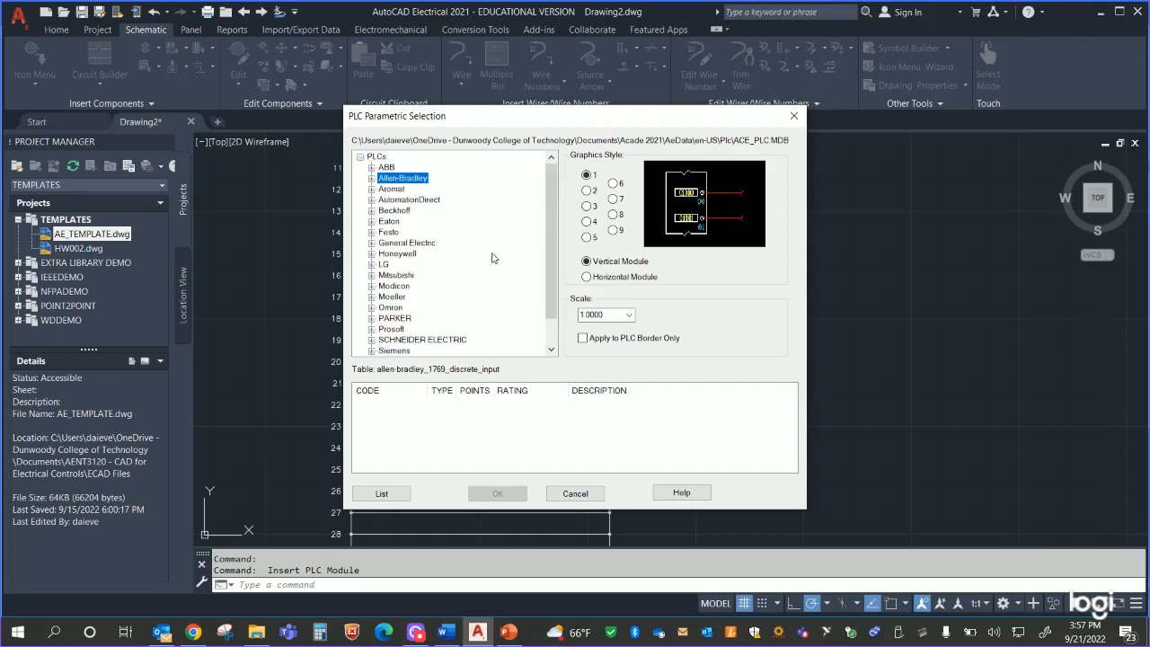
{"action": "scroll", "coordinate": [471, 226], "scroll_direction": "down", "scroll_amount": 1}
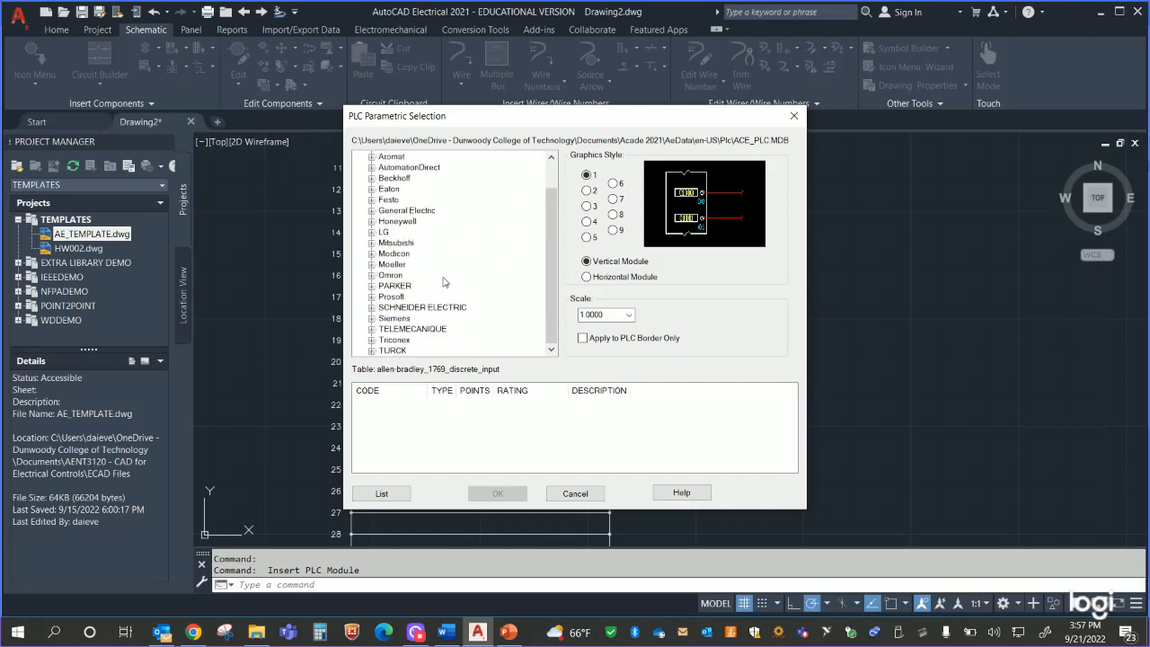
{"action": "left_click", "coordinate": [371, 318]}
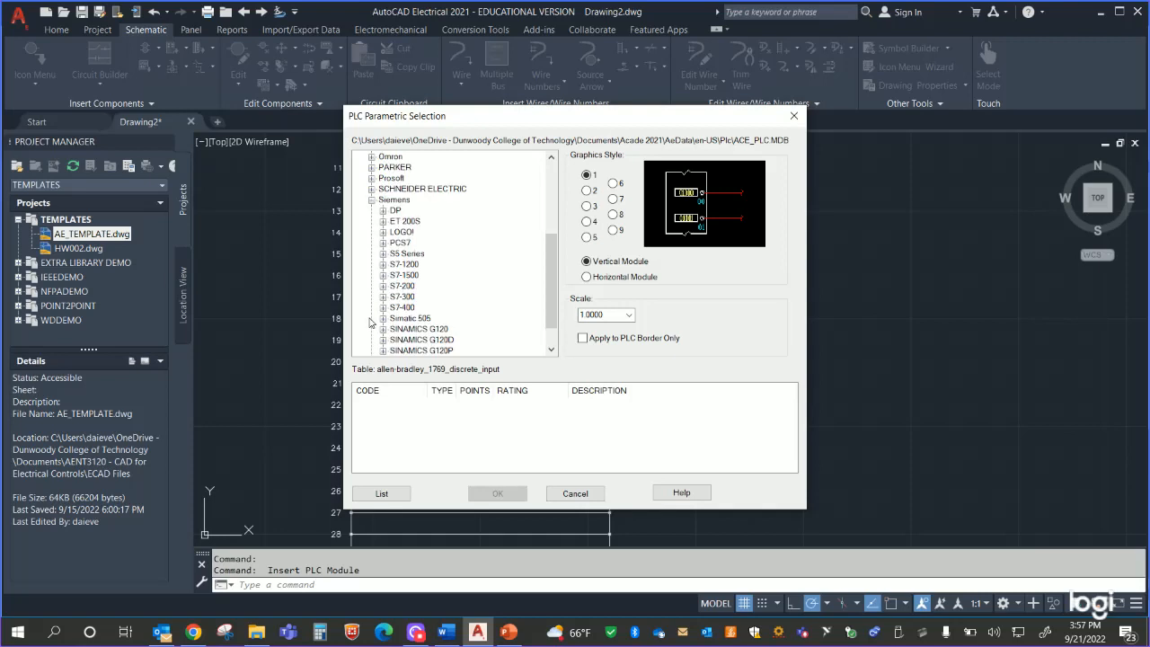
{"action": "left_click", "coordinate": [371, 199]}
{"action": "scroll", "coordinate": [480, 222], "scroll_direction": "up", "scroll_amount": 1}
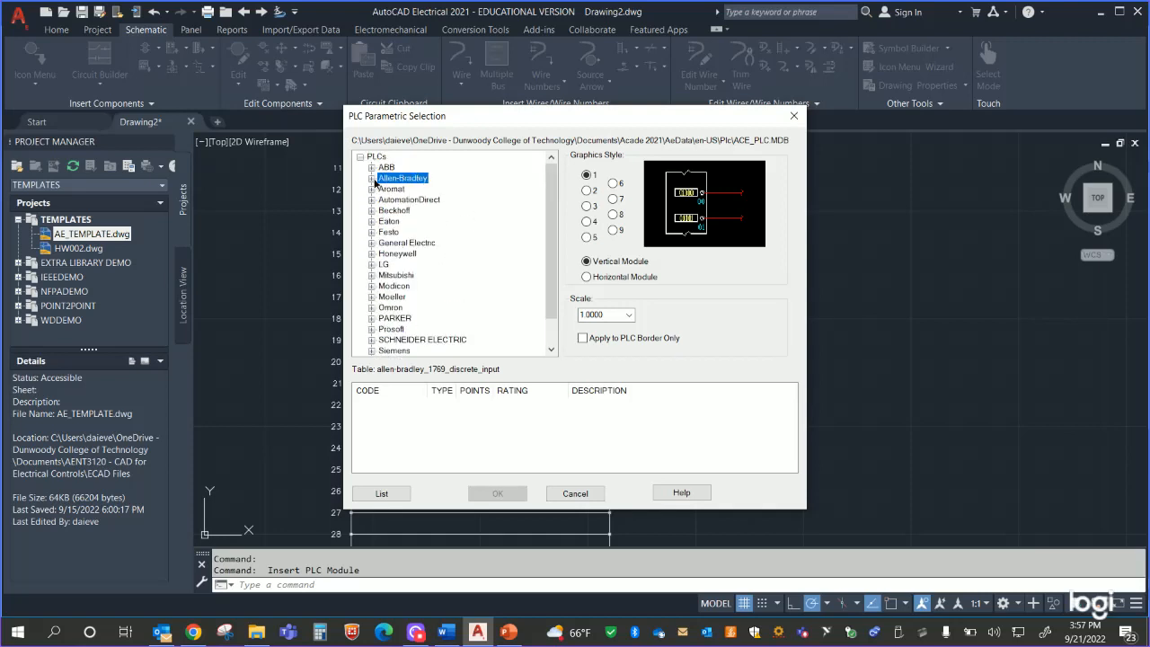
{"action": "left_click", "coordinate": [372, 178]}
{"action": "left_click", "coordinate": [373, 158]}
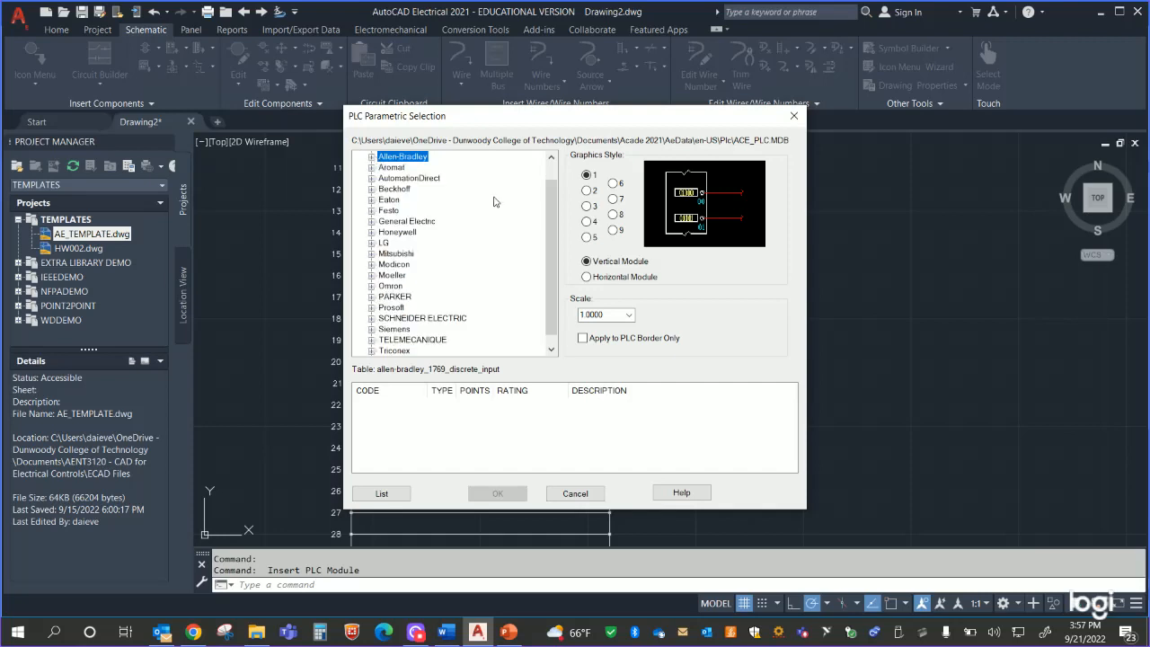
{"action": "scroll", "coordinate": [466, 198], "scroll_direction": "up", "scroll_amount": 1}
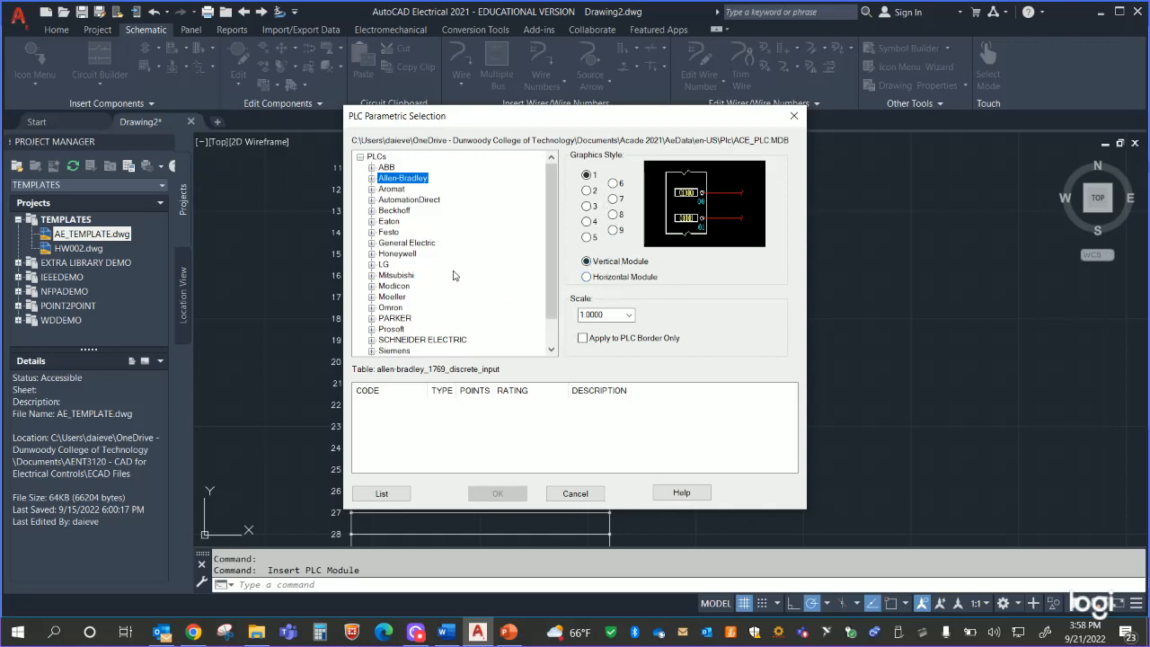
Step: Choose the Allen-Bradley 1769-IQ16 discrete input module with graphics style 1, vertical orientation and scale 1.0 for insertion
{"action": "left_click", "coordinate": [371, 178]}
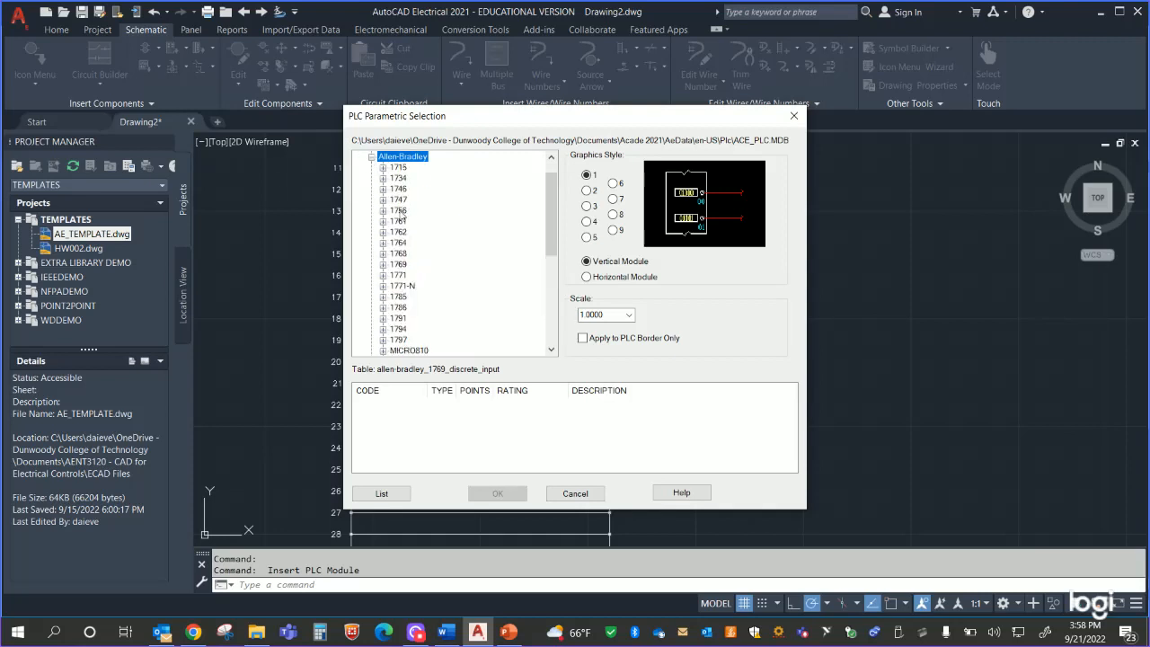
{"action": "left_click", "coordinate": [382, 265]}
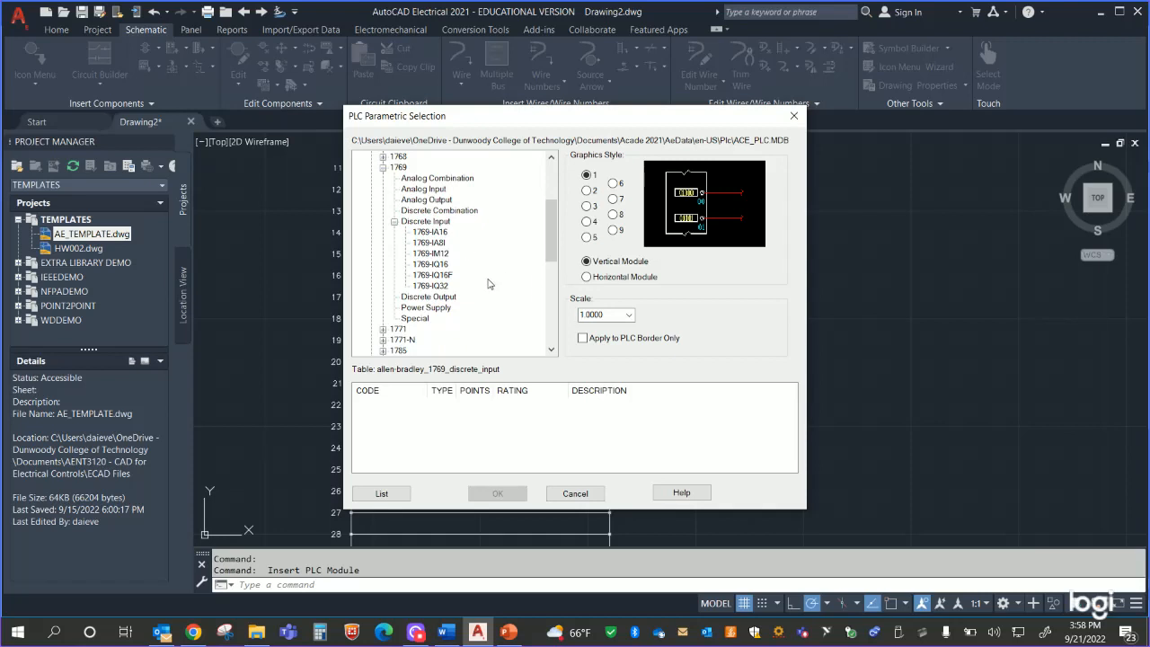
{"action": "left_click", "coordinate": [431, 264]}
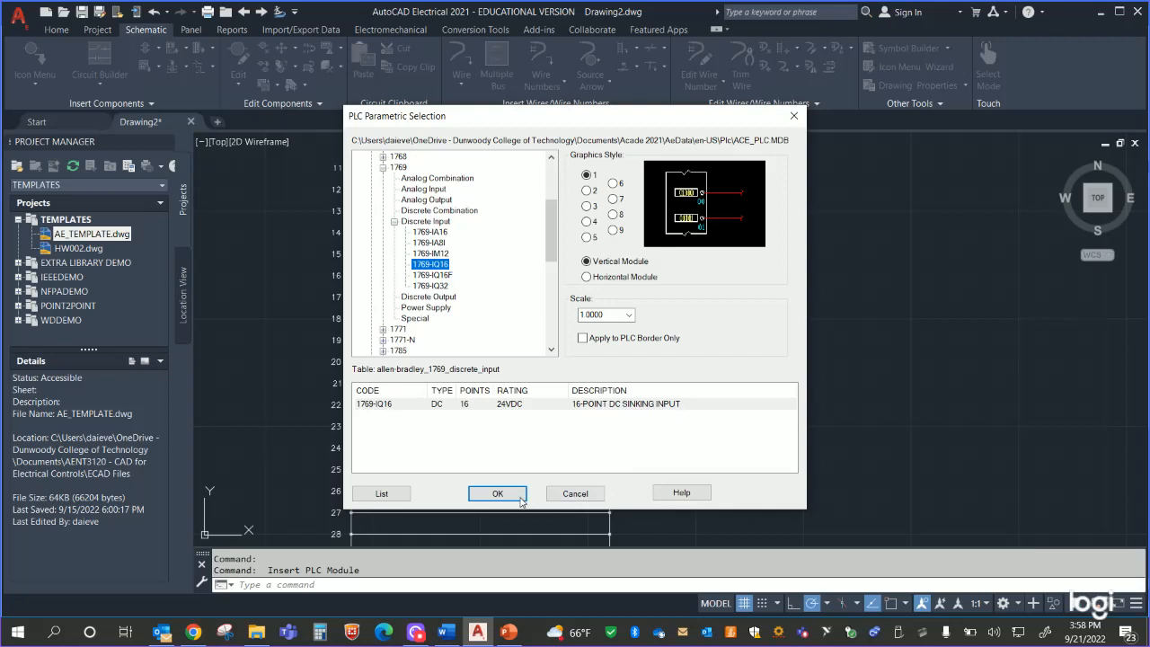
{"action": "scroll", "coordinate": [427, 218], "scroll_direction": "up", "scroll_amount": 4}
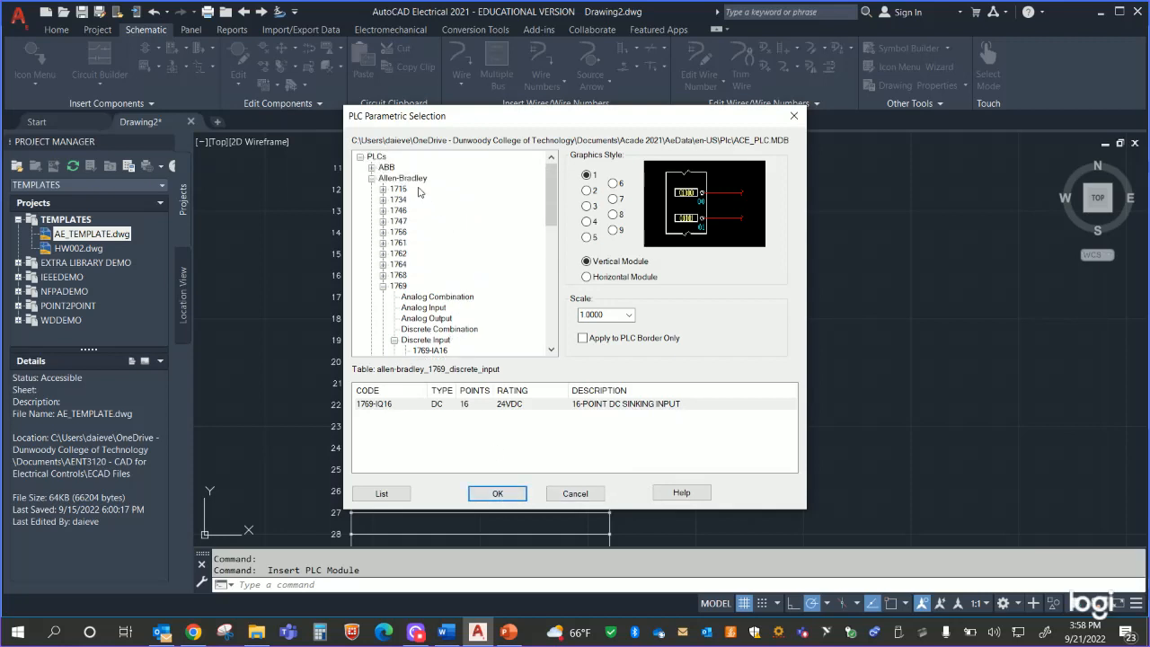
{"action": "scroll", "coordinate": [436, 240], "scroll_direction": "down", "scroll_amount": 7}
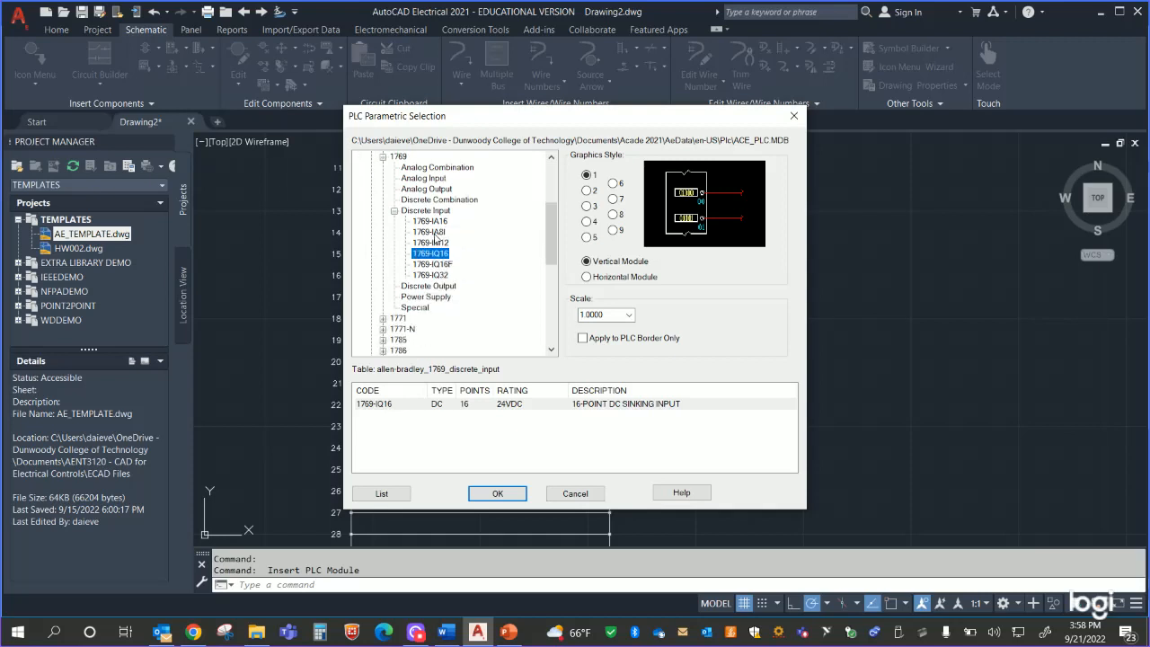
{"action": "scroll", "coordinate": [441, 218], "scroll_direction": "up", "scroll_amount": 7}
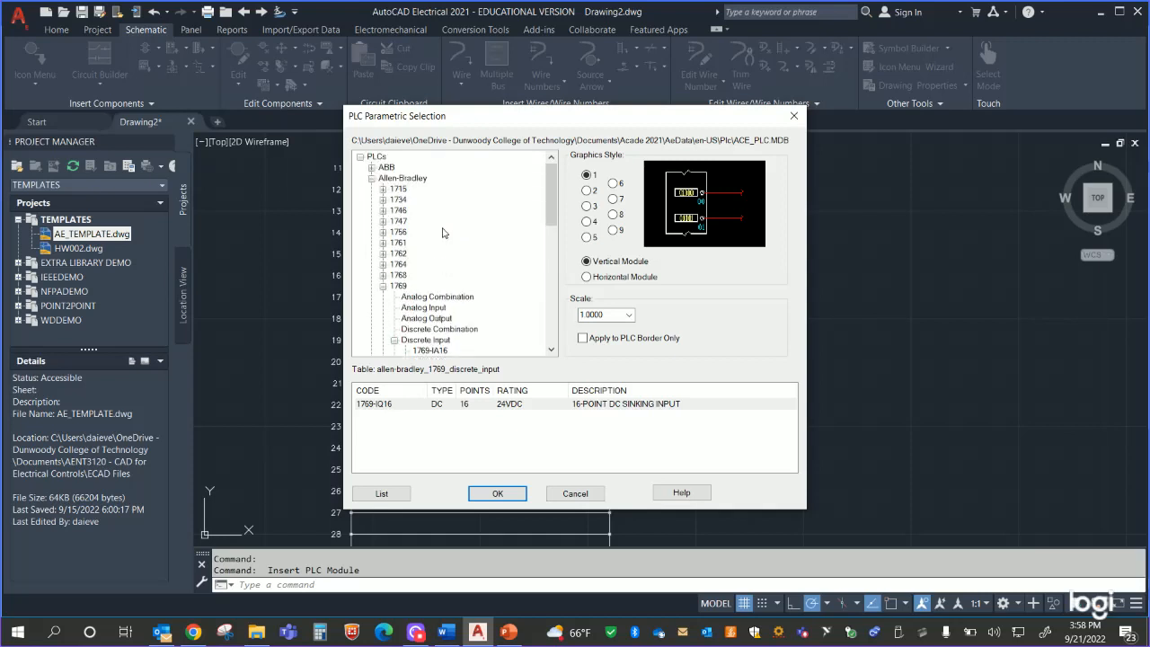
{"action": "left_click", "coordinate": [503, 494]}
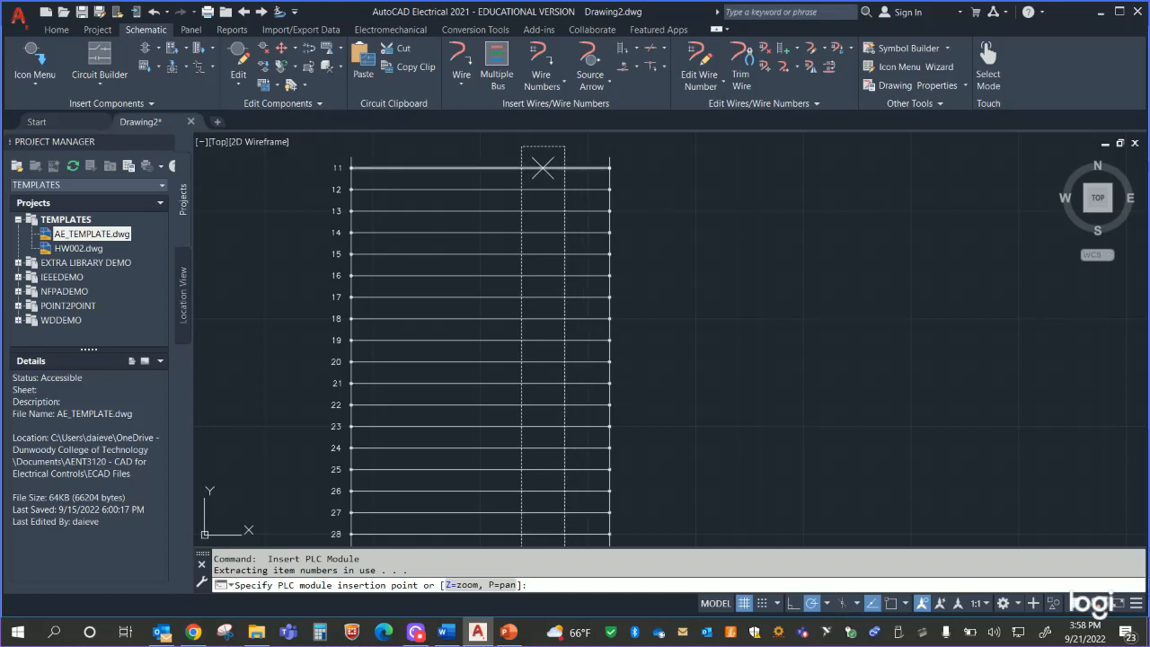
Step: Place the PLC module on rung 11 near the ladder's right rail with 0.5 spacing and all I/O points, using module number 1
{"action": "left_click", "coordinate": [543, 168]}
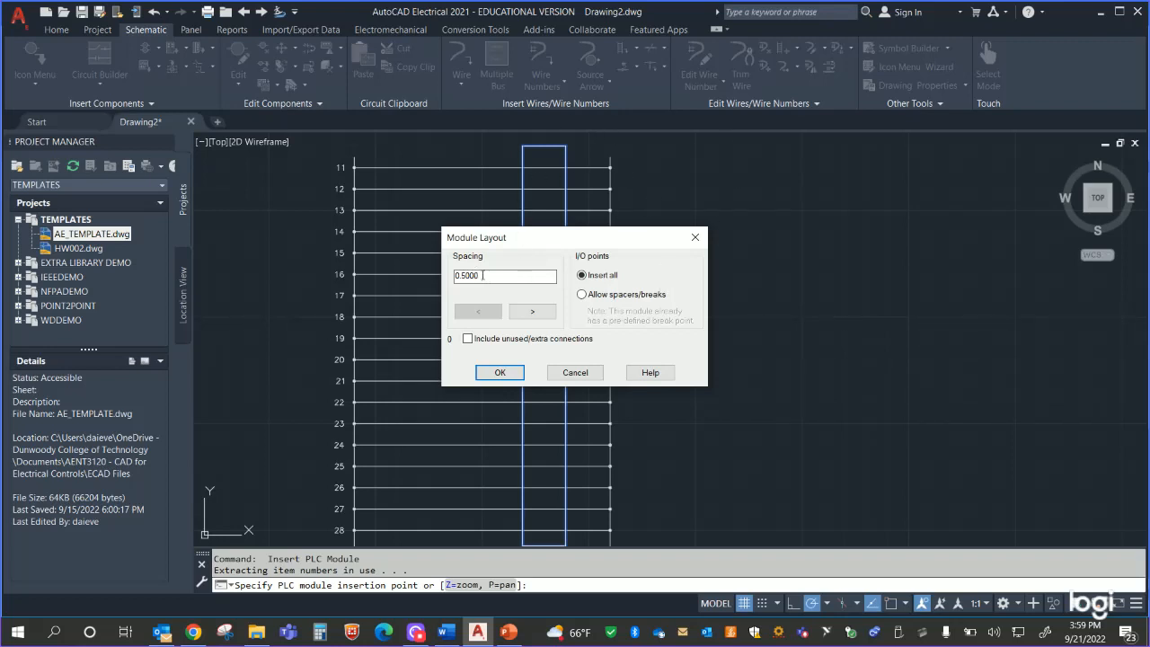
{"action": "left_click", "coordinate": [501, 373]}
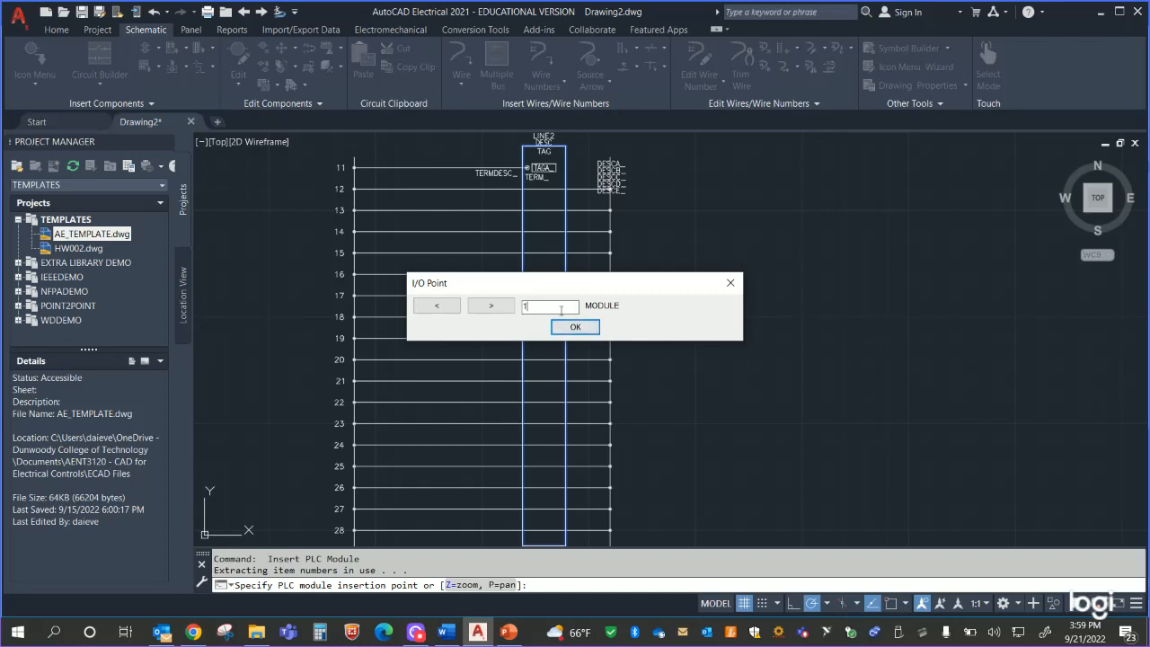
{"action": "left_click", "coordinate": [566, 328]}
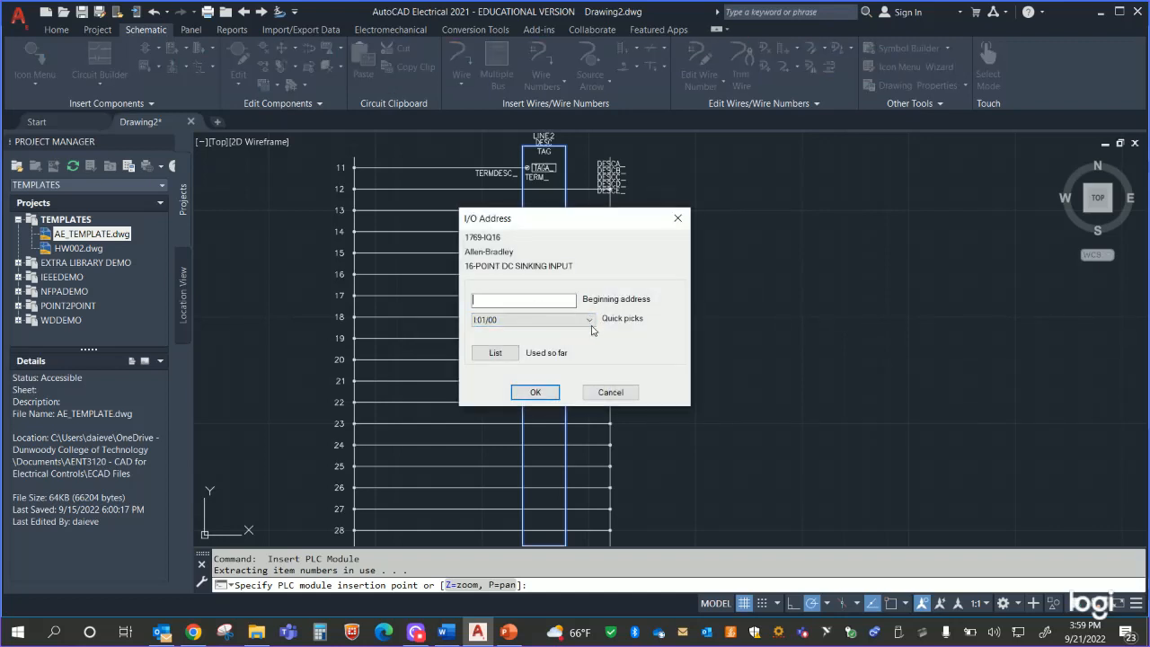
Step: Set the PLC module's beginning address to I:1/00 and continue the I/O addressing in decimal
{"action": "left_click", "coordinate": [584, 323]}
{"action": "left_click", "coordinate": [587, 321]}
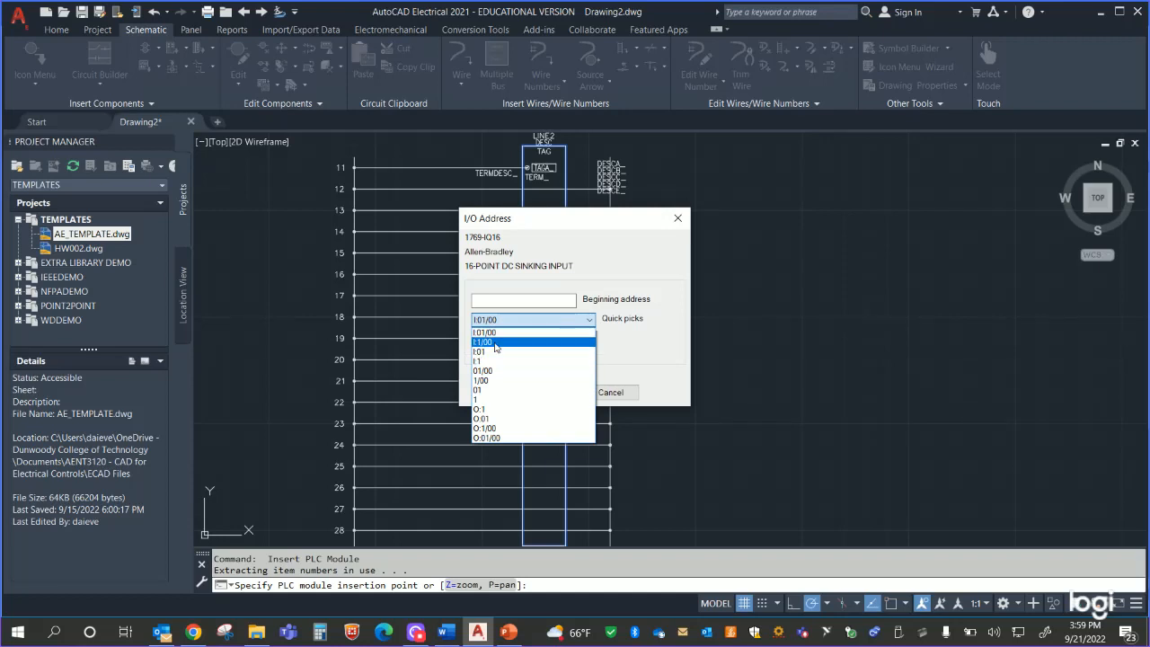
{"action": "left_click", "coordinate": [586, 342]}
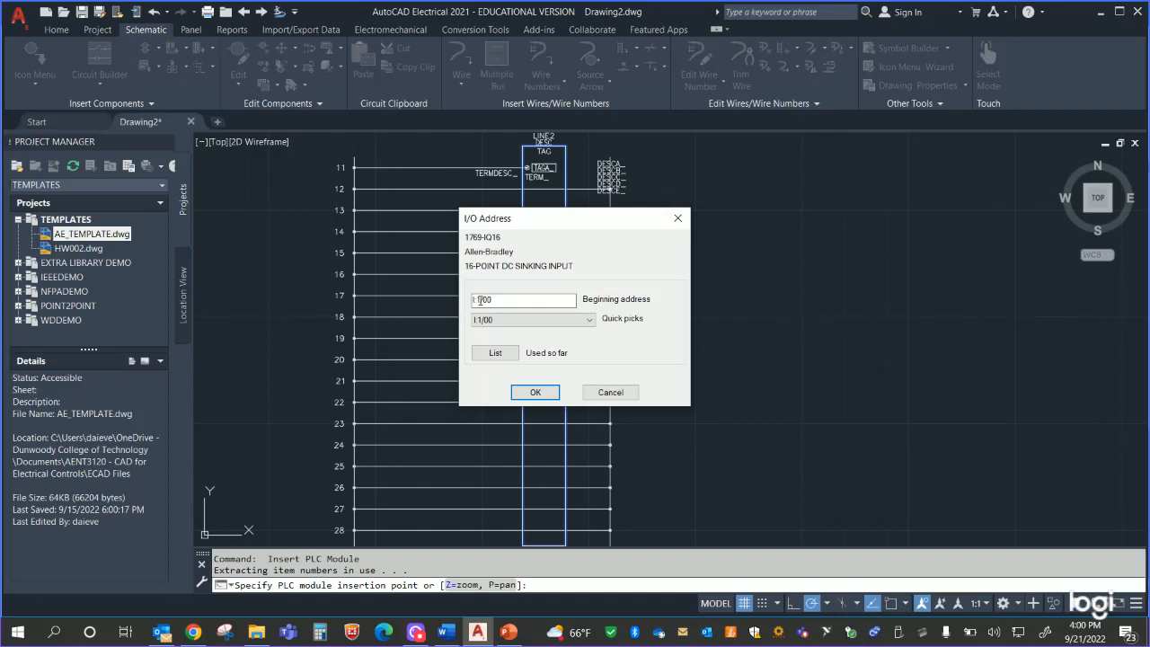
{"action": "left_click", "coordinate": [536, 392]}
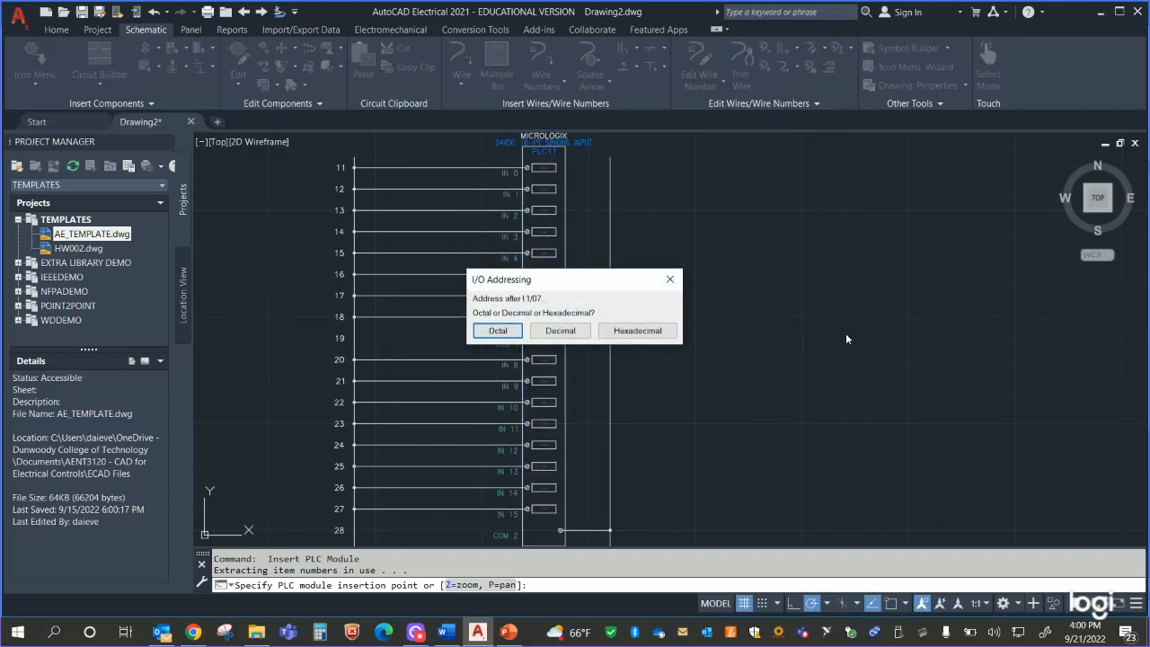
{"action": "left_click", "coordinate": [561, 331]}
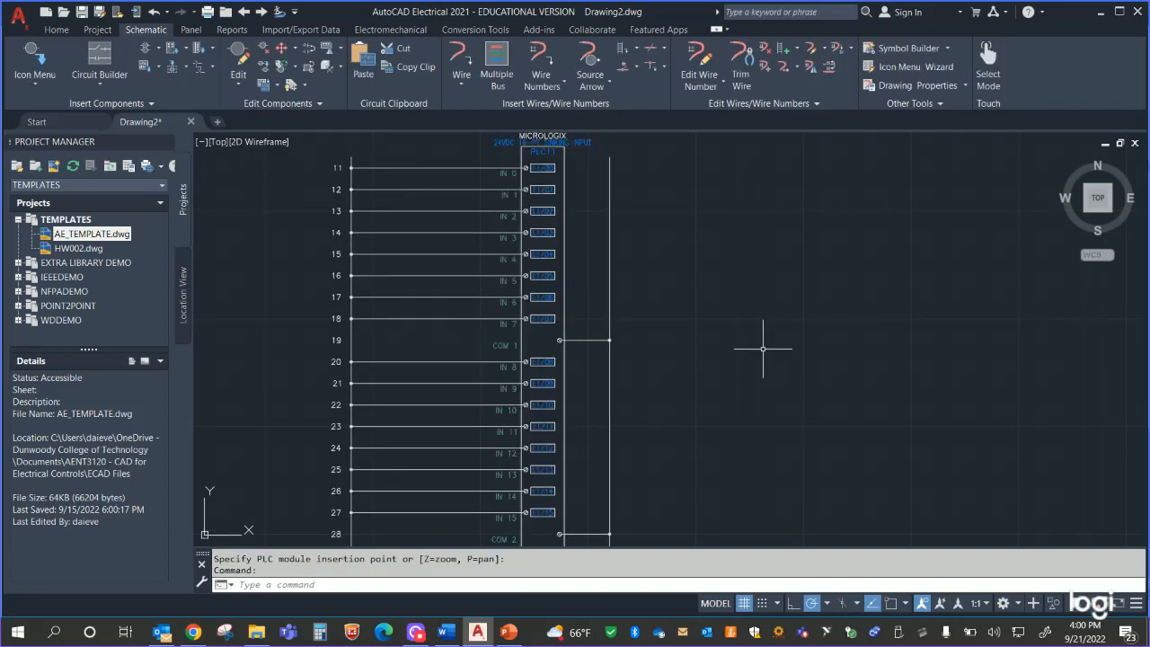
Step: Examine the inserted module's I/O point addresses and input terminals from the first point down to the last
{"action": "left_click", "coordinate": [762, 348]}
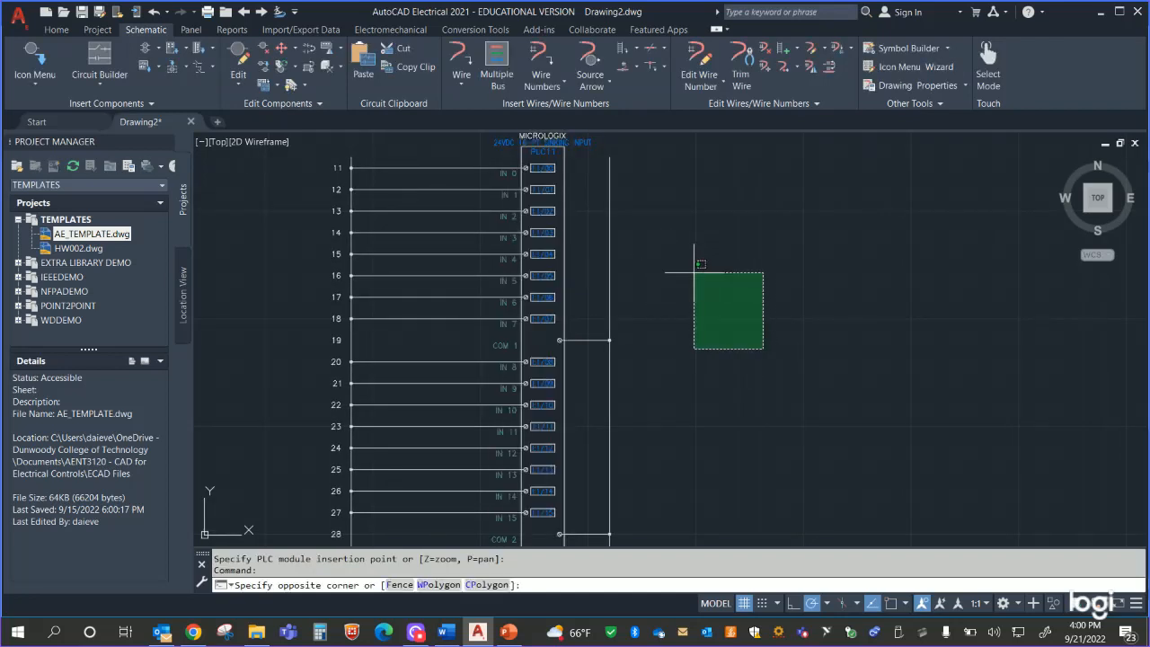
{"action": "key", "text": "Escape"}
{"action": "scroll", "coordinate": [616, 264], "scroll_direction": "up", "scroll_amount": 5}
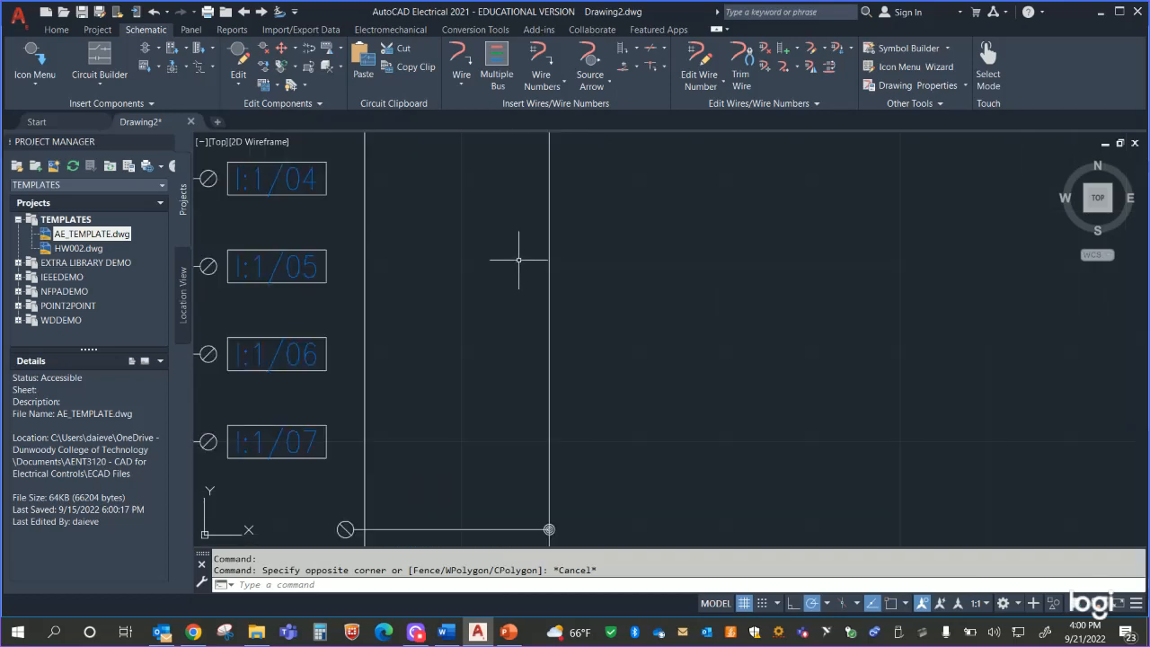
{"action": "middle_click_drag", "start_coordinate": [520, 259], "coordinate": [1017, 518]}
{"action": "mouse_move", "coordinate": [955, 359]}
{"action": "middle_mouse_down"}
{"action": "mouse_move", "coordinate": [954, 419]}
{"action": "mouse_move", "coordinate": [903, 524]}
{"action": "middle_mouse_up"}
{"action": "scroll", "coordinate": [887, 385], "scroll_direction": "down", "scroll_amount": 2}
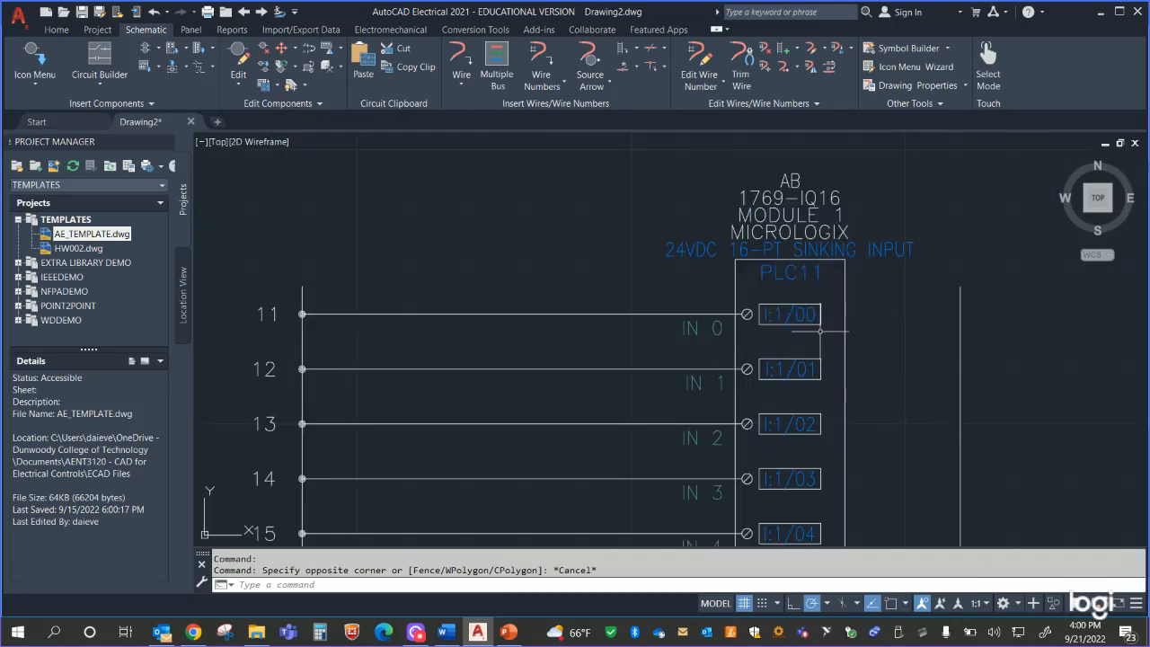
{"action": "scroll", "coordinate": [810, 338], "scroll_direction": "down", "scroll_amount": 6}
{"action": "scroll", "coordinate": [815, 340], "scroll_direction": "up", "scroll_amount": 6}
{"action": "scroll", "coordinate": [821, 370], "scroll_direction": "up", "scroll_amount": 4}
{"action": "mouse_move", "coordinate": [821, 370]}
{"action": "middle_mouse_down"}
{"action": "mouse_move", "coordinate": [820, 193]}
{"action": "mouse_move", "coordinate": [841, 2]}
{"action": "mouse_move", "coordinate": [968, 29]}
{"action": "middle_mouse_up"}
{"action": "scroll", "coordinate": [951, 225], "scroll_direction": "down", "scroll_amount": 5}
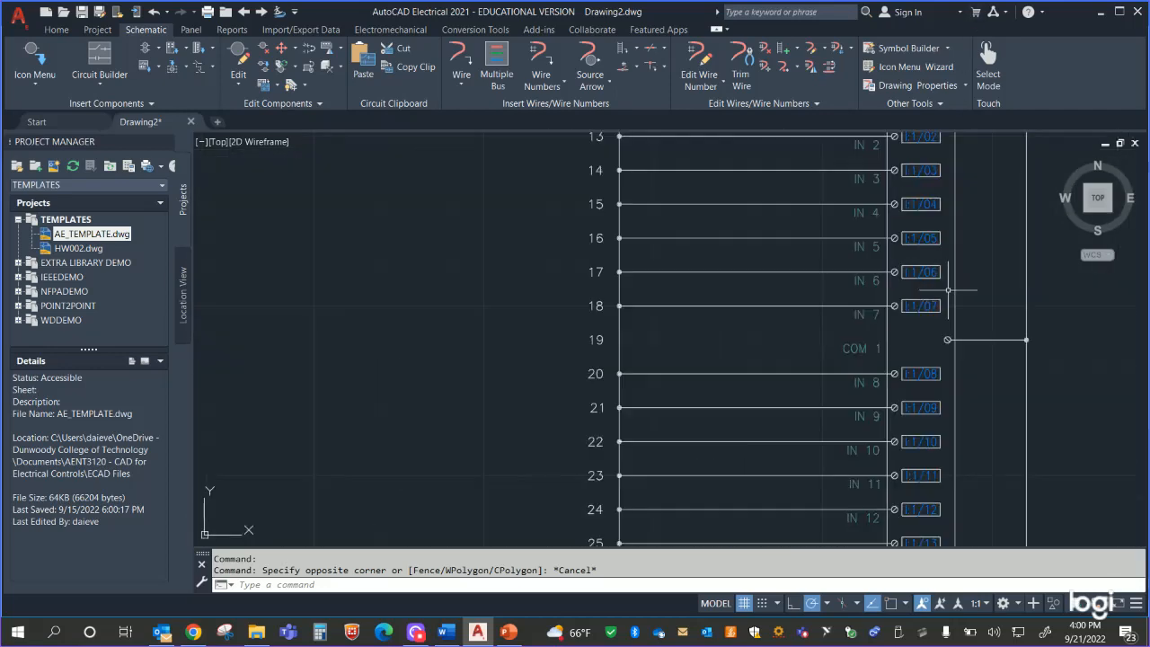
{"action": "middle_click_drag", "start_coordinate": [989, 442], "coordinate": [863, 127]}
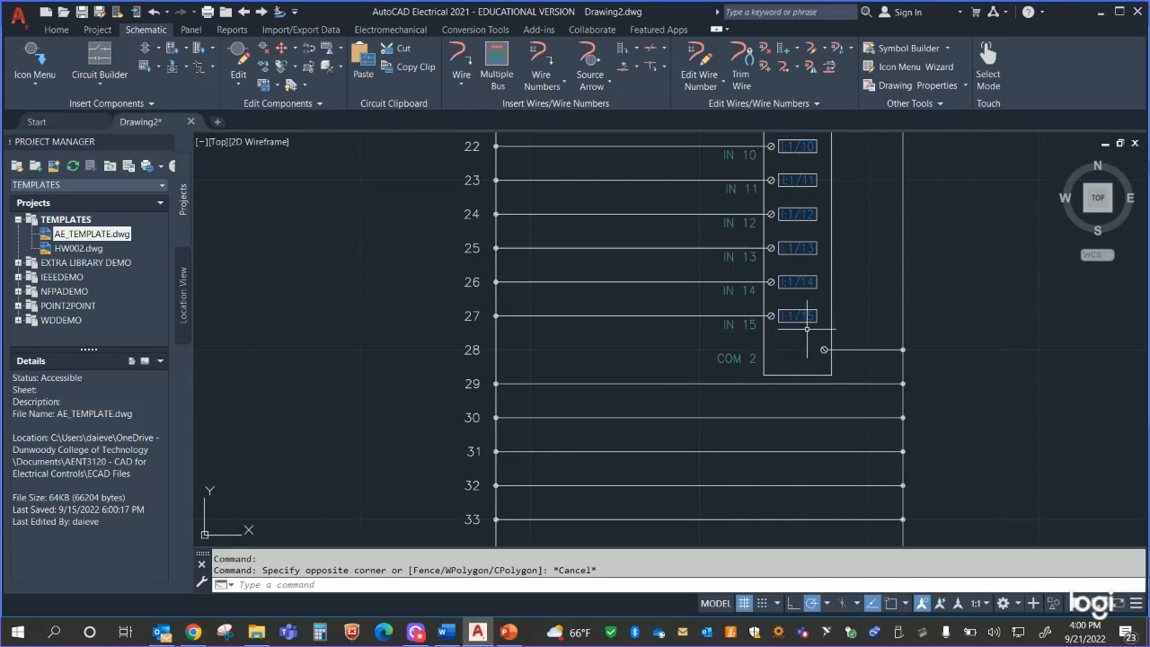
{"action": "scroll", "coordinate": [911, 343], "scroll_direction": "up", "scroll_amount": 2}
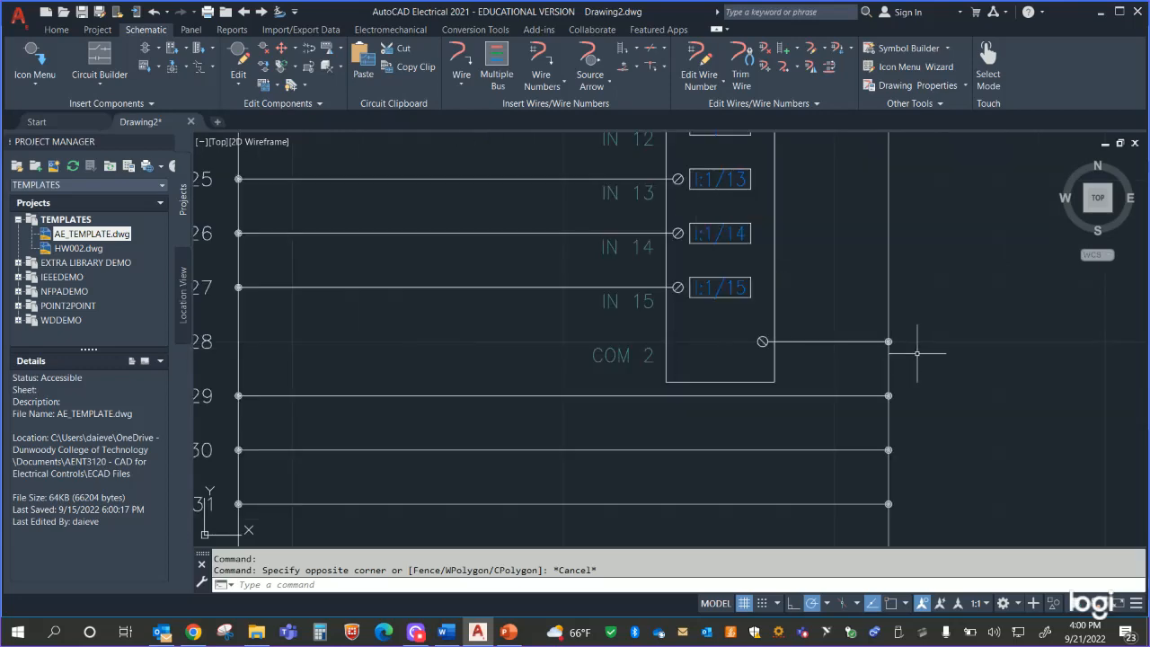
Step: Examine how the module's COM 1 and COM 2 terminals connect to the ladder's right rail
{"action": "scroll", "coordinate": [912, 346], "scroll_direction": "down", "scroll_amount": 6}
{"action": "middle_click_drag", "start_coordinate": [912, 347], "coordinate": [813, 331]}
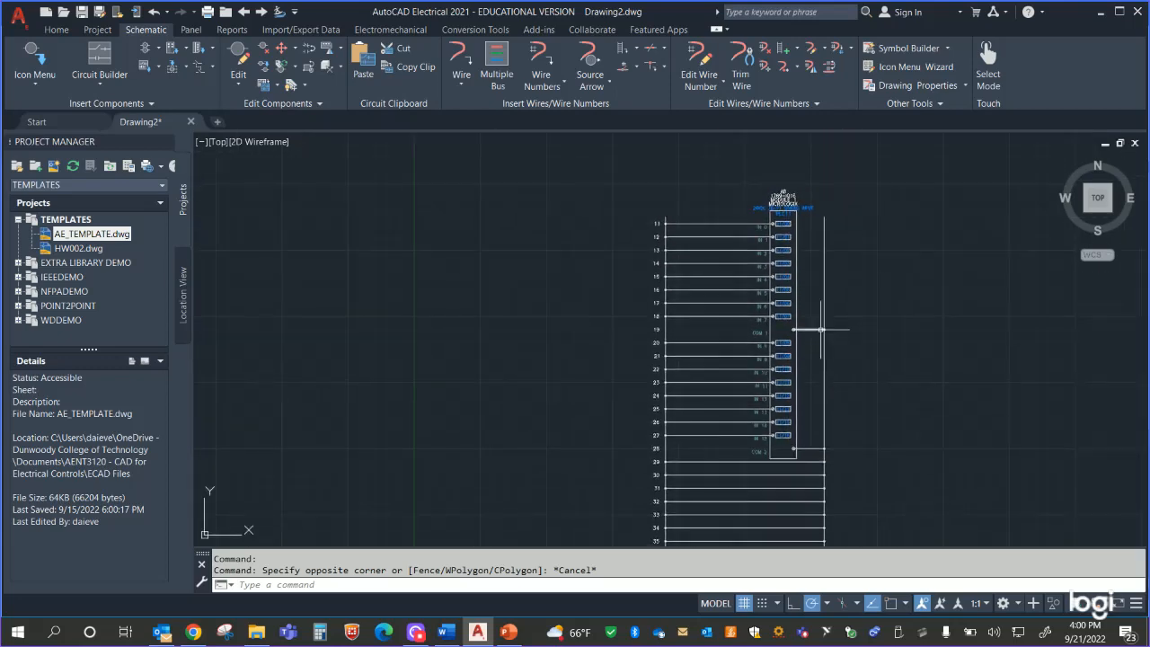
{"action": "scroll", "coordinate": [827, 334], "scroll_direction": "up", "scroll_amount": 3}
{"action": "scroll", "coordinate": [822, 328], "scroll_direction": "up", "scroll_amount": 2}
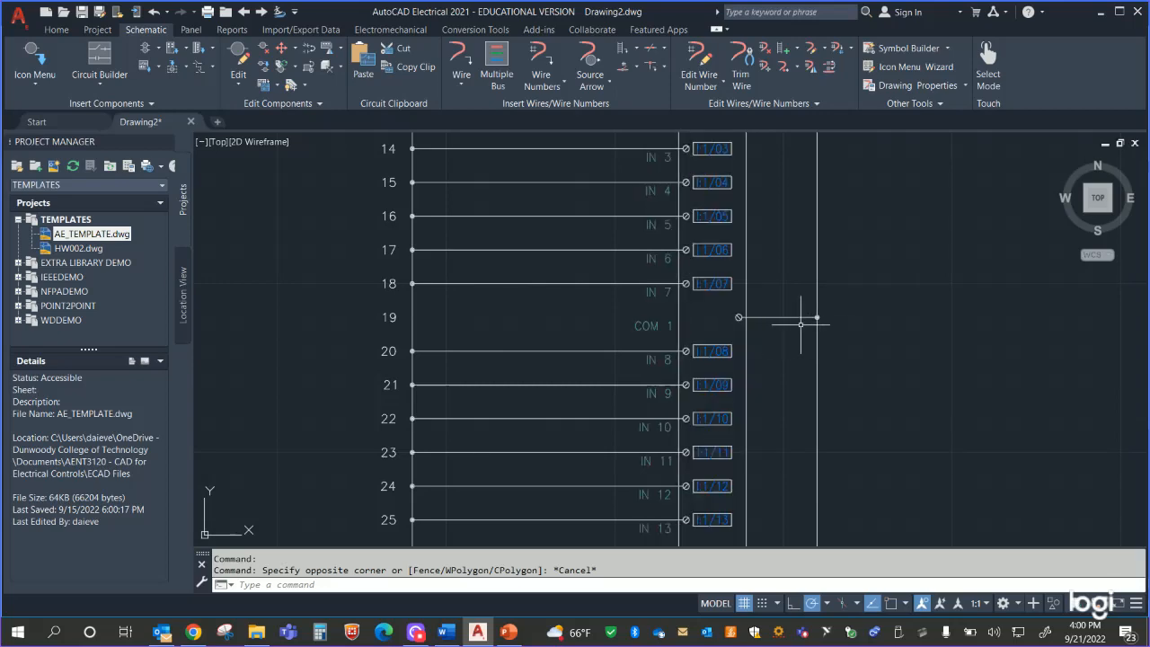
{"action": "scroll", "coordinate": [800, 318], "scroll_direction": "up", "scroll_amount": 4}
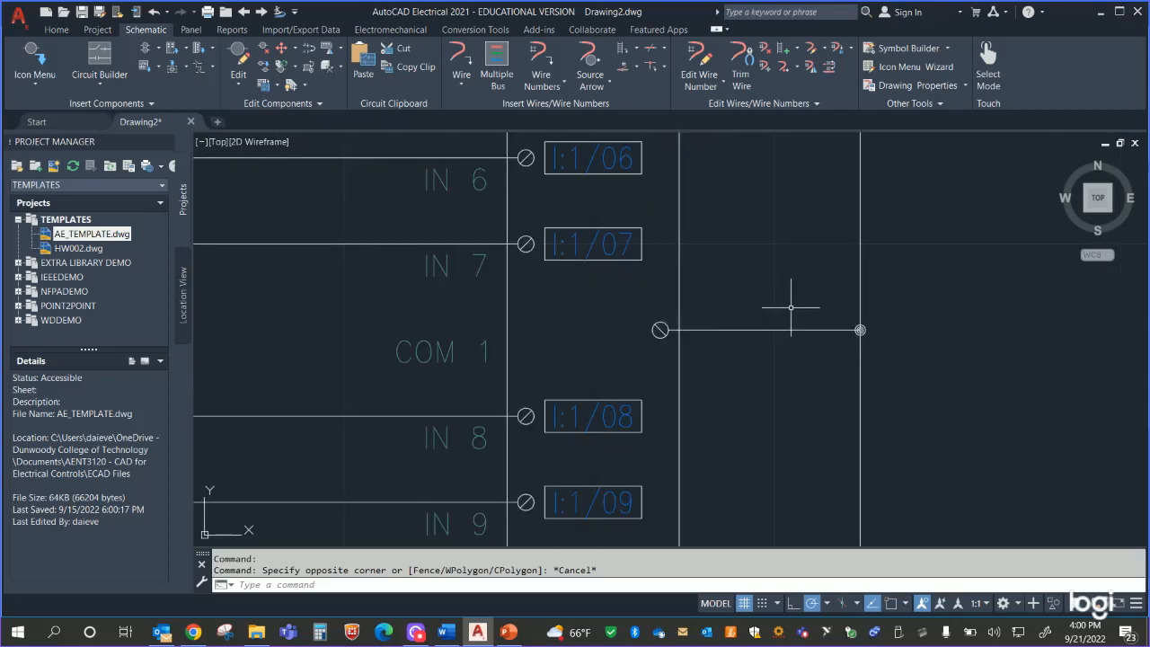
{"action": "scroll", "coordinate": [796, 318], "scroll_direction": "down", "scroll_amount": 4}
{"action": "middle_click_drag", "start_coordinate": [803, 393], "coordinate": [807, 171]}
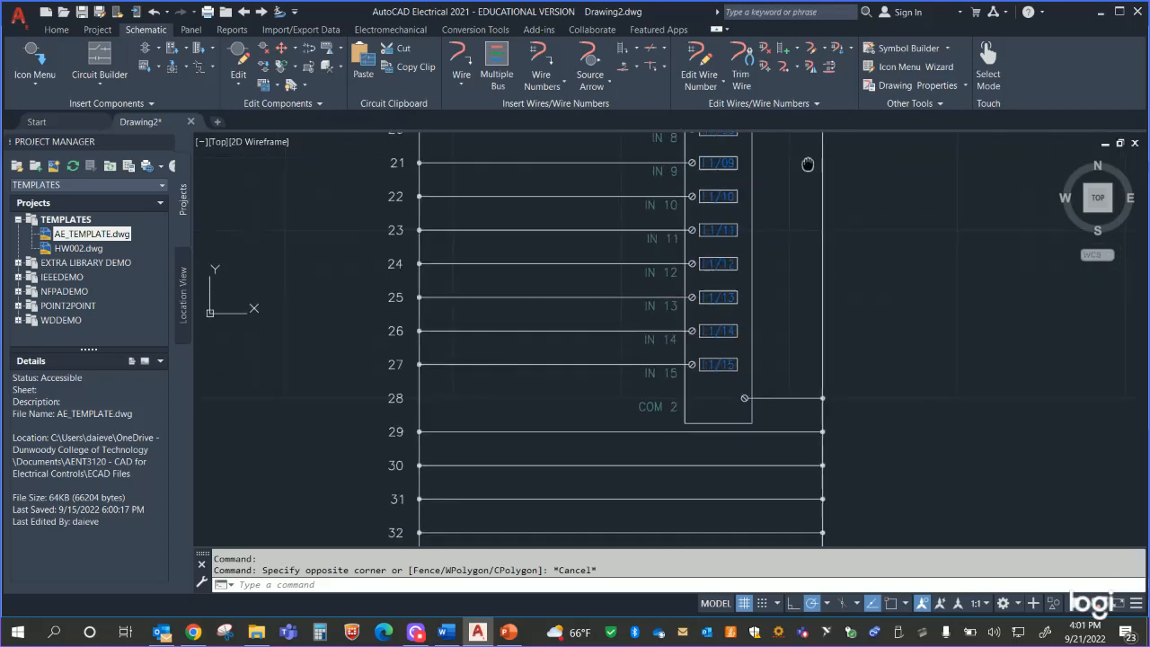
{"action": "scroll", "coordinate": [823, 310], "scroll_direction": "down", "scroll_amount": 2}
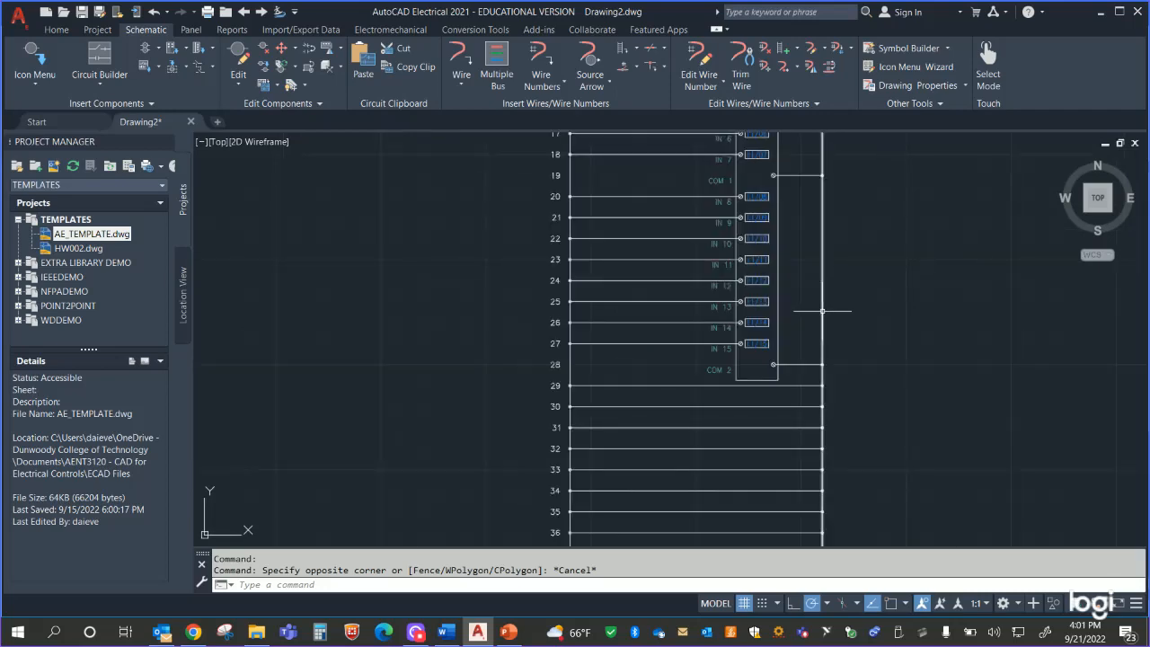
{"action": "middle_click_drag", "start_coordinate": [881, 257], "coordinate": [797, 579]}
Step: Examine the description text above the PLC module and the unused rungs below it
{"action": "scroll", "coordinate": [759, 406], "scroll_direction": "up", "scroll_amount": 4}
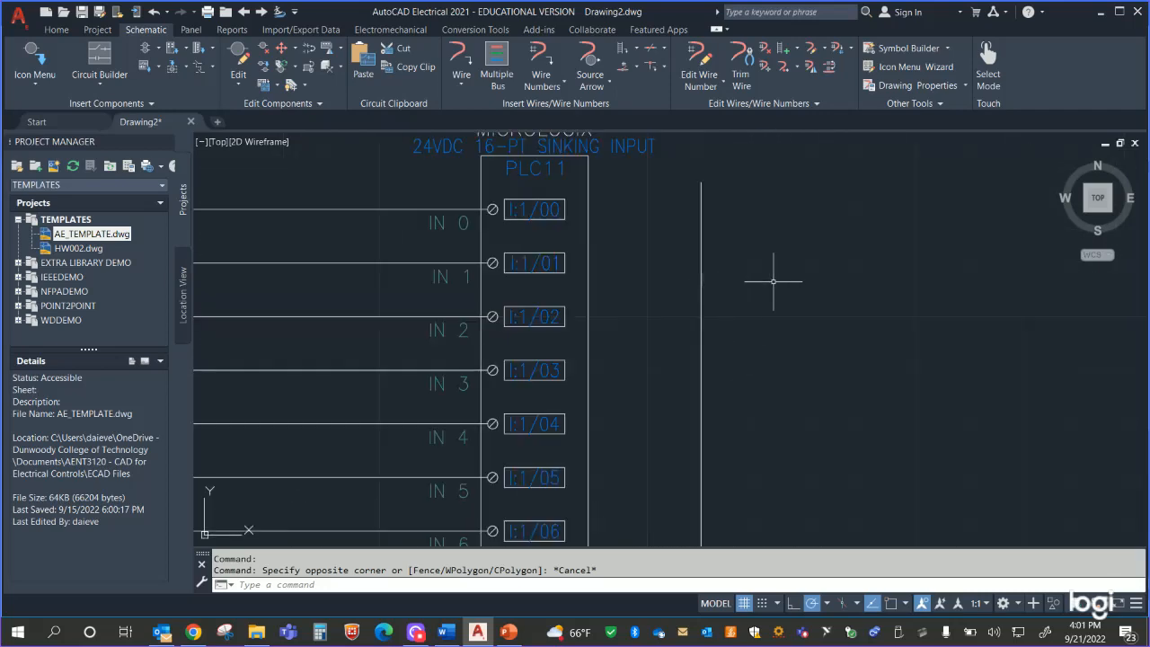
{"action": "middle_click_drag", "start_coordinate": [794, 286], "coordinate": [859, 521]}
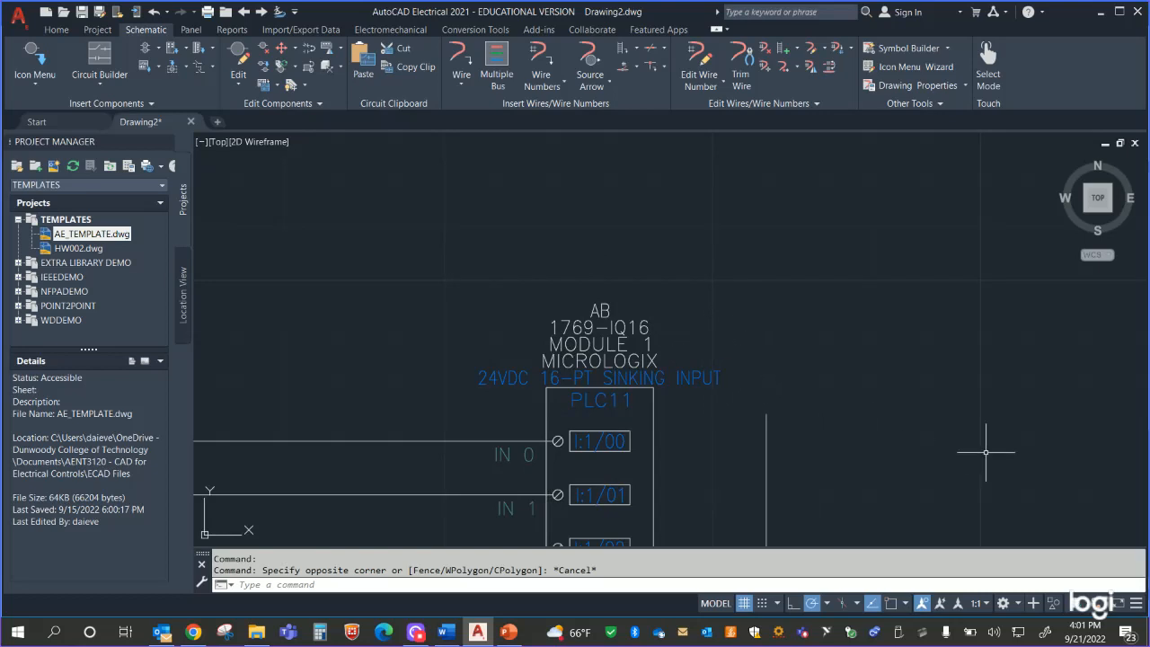
{"action": "scroll", "coordinate": [902, 392], "scroll_direction": "up", "scroll_amount": 2}
{"action": "middle_click_drag", "start_coordinate": [464, 306], "coordinate": [714, 197]}
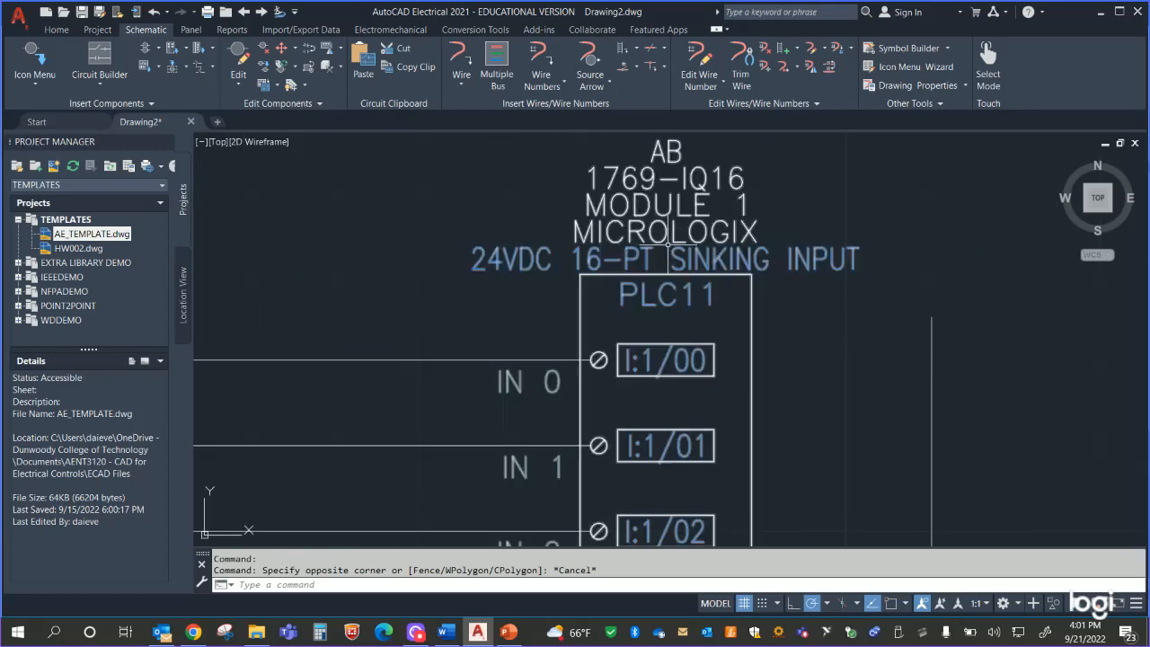
{"action": "scroll", "coordinate": [846, 312], "scroll_direction": "down", "scroll_amount": 4}
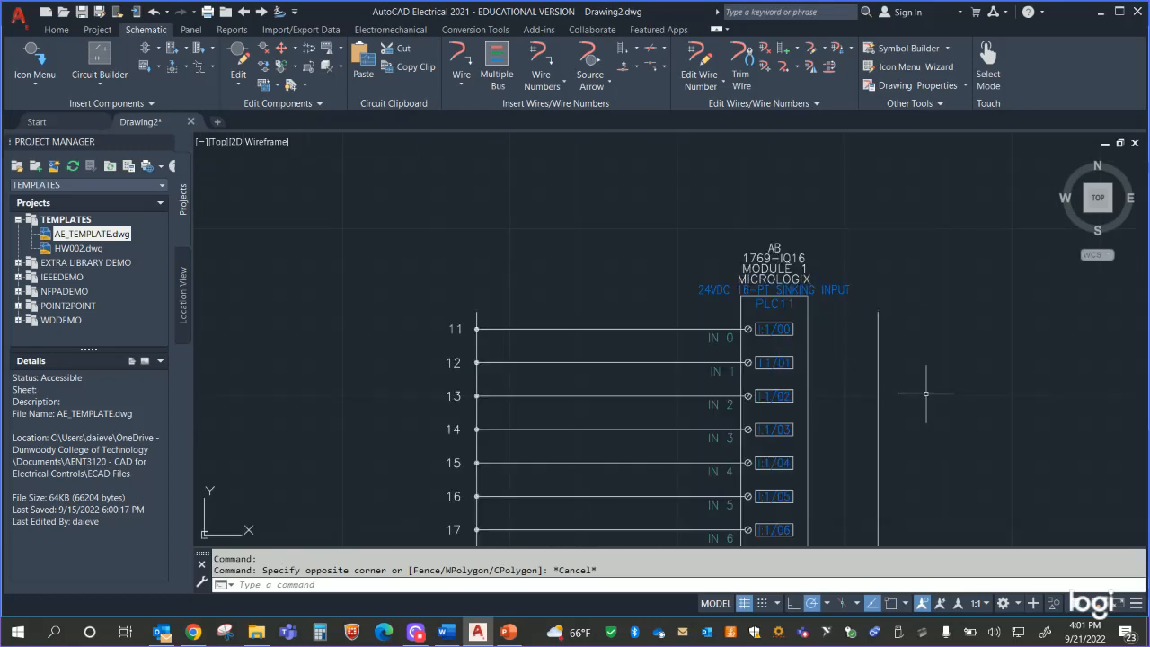
{"action": "middle_click_drag", "start_coordinate": [926, 395], "coordinate": [1006, 92]}
{"action": "middle_click_drag", "start_coordinate": [1003, 398], "coordinate": [968, 253]}
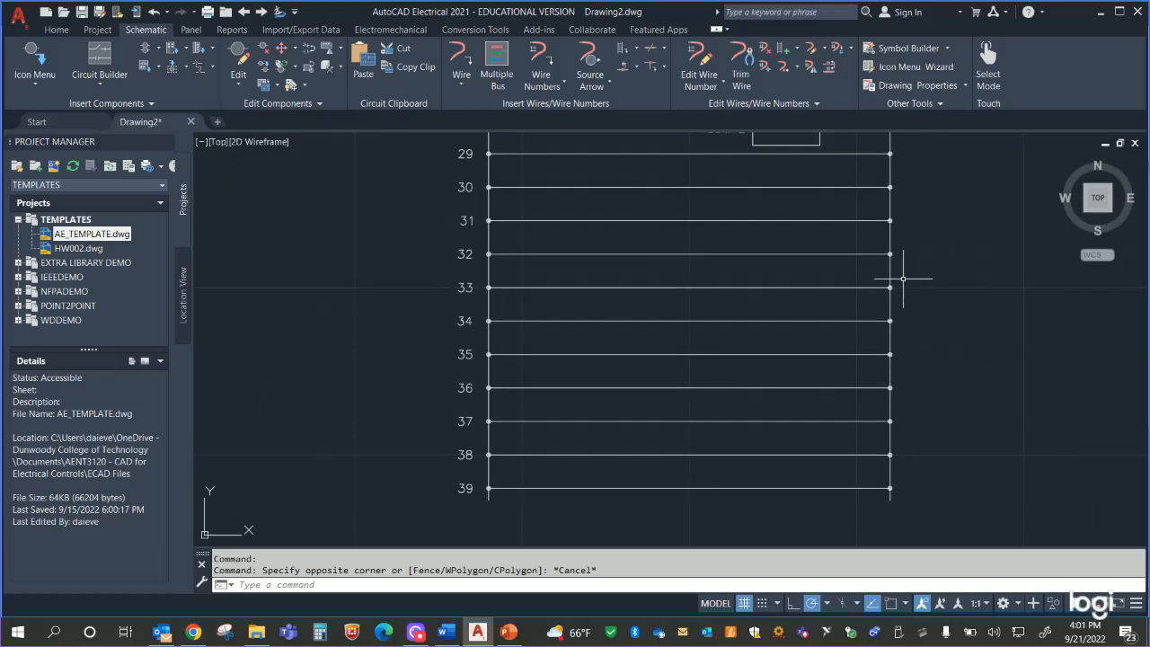
{"action": "left_click", "coordinate": [430, 139]}
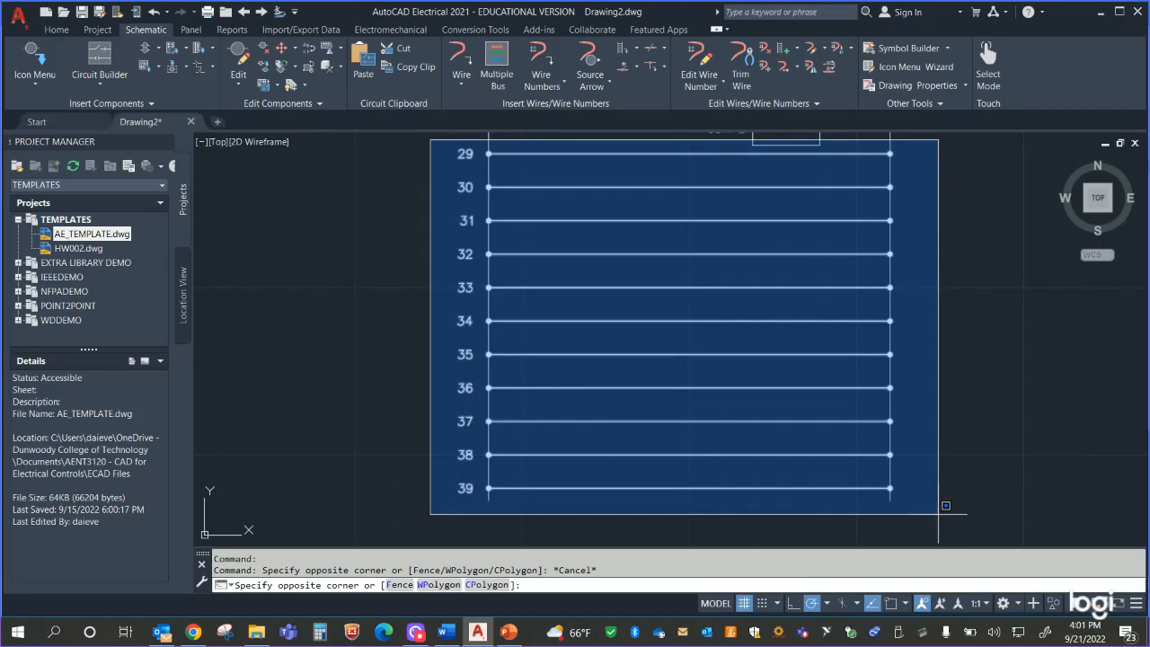
{"action": "left_click", "coordinate": [945, 506]}
{"action": "scroll", "coordinate": [898, 354], "scroll_direction": "up", "scroll_amount": 2}
{"action": "scroll", "coordinate": [886, 329], "scroll_direction": "down", "scroll_amount": 4}
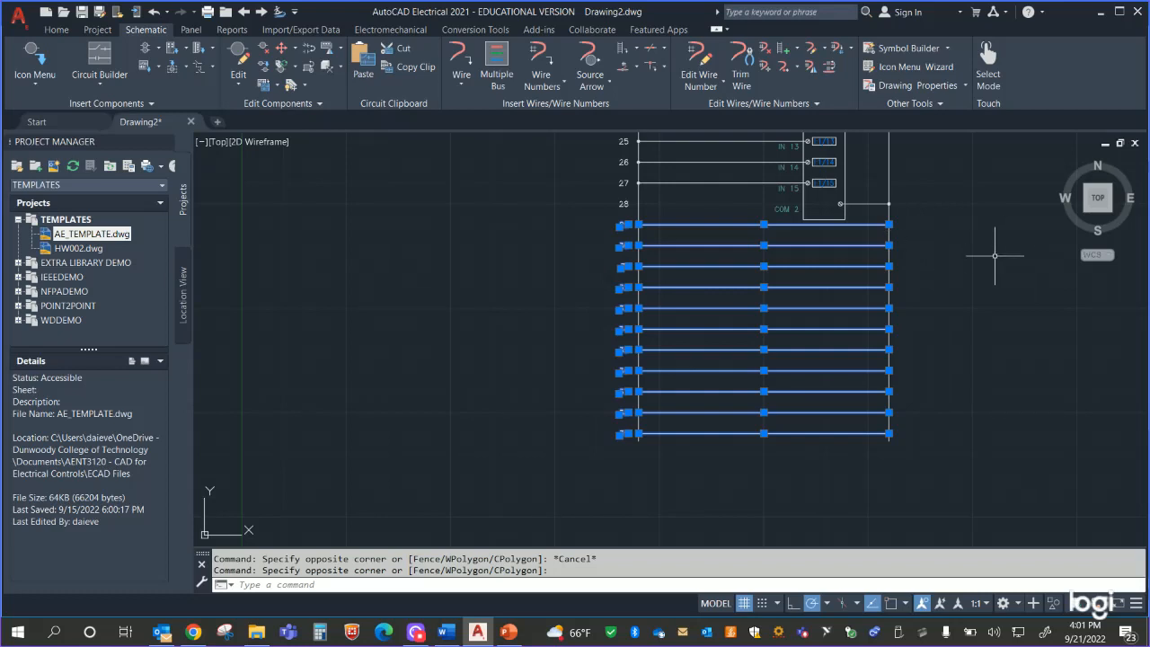
{"action": "key", "text": "Escape"}
{"action": "left_click", "coordinate": [931, 487]}
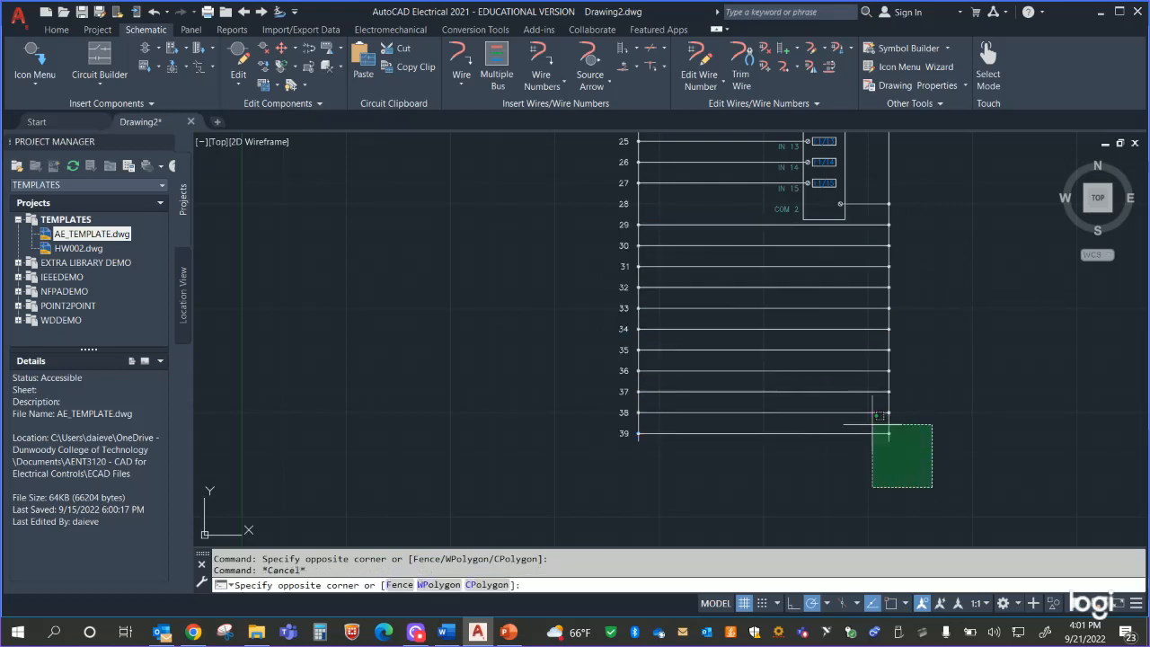
{"action": "left_click", "coordinate": [595, 210]}
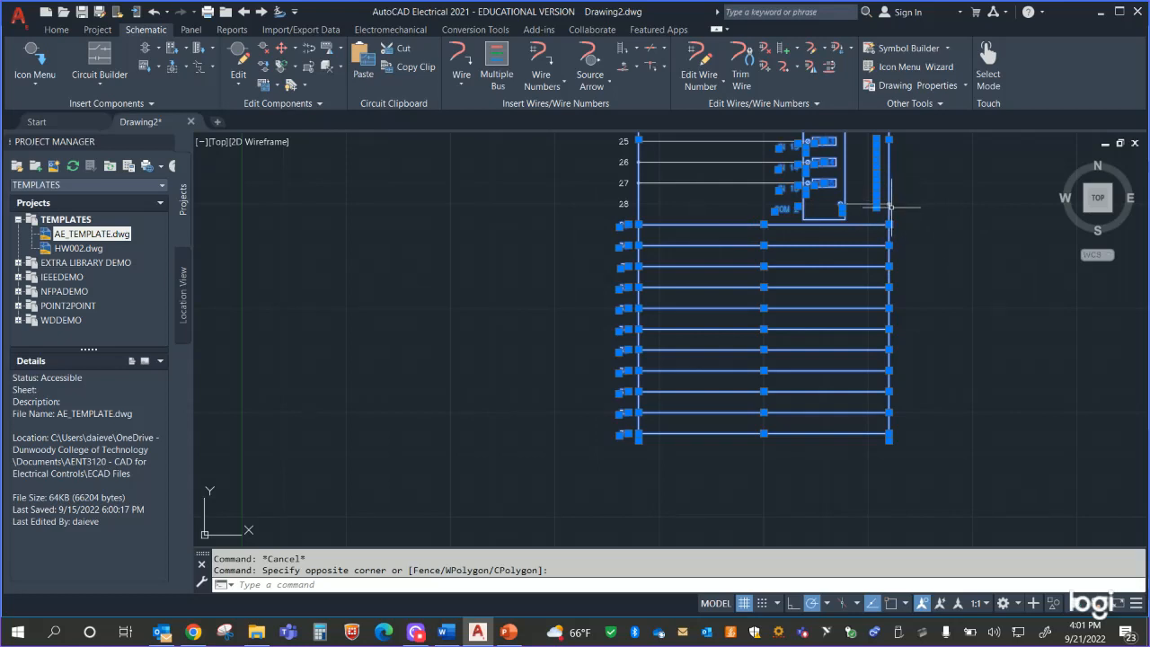
{"action": "key", "text": "Escape"}
Step: Delete the unused rungs 29 to 39 with their reference numbers, keeping both rails and the PLC module
{"action": "left_click", "coordinate": [597, 214]}
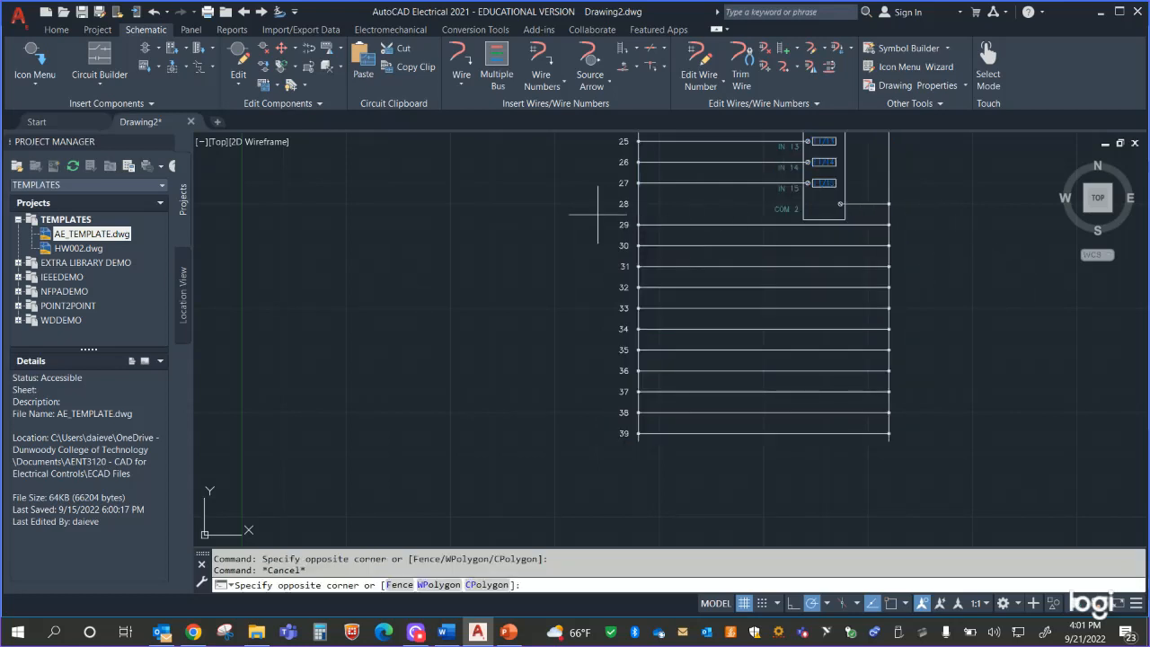
{"action": "left_click", "coordinate": [959, 473]}
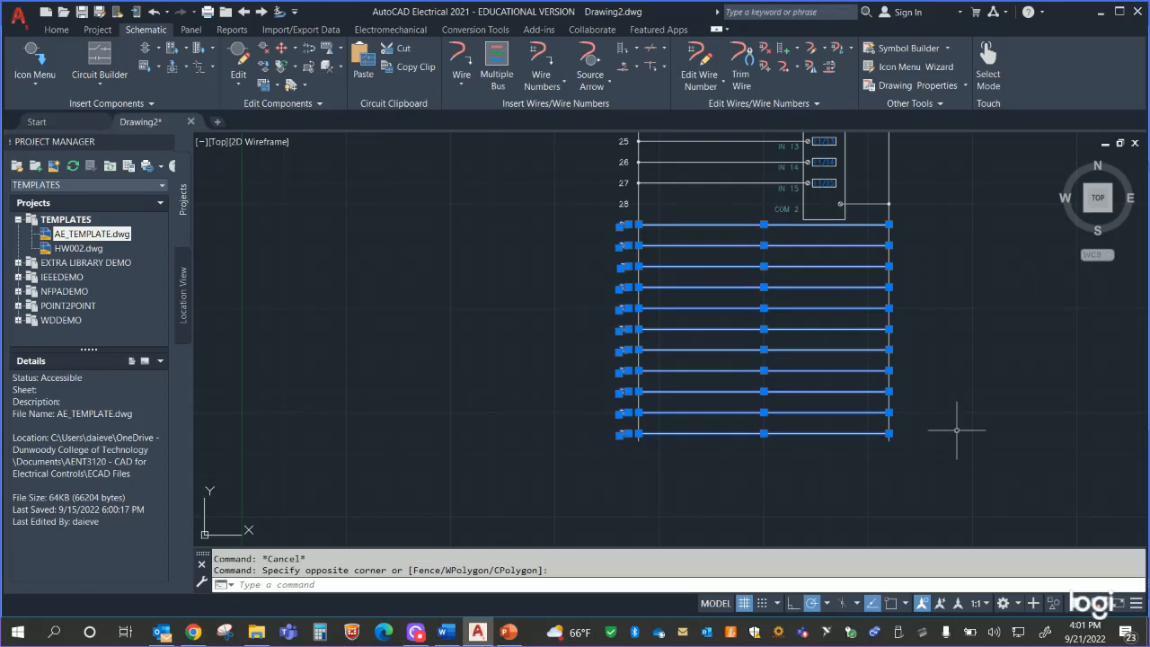
{"action": "key", "text": "Delete"}
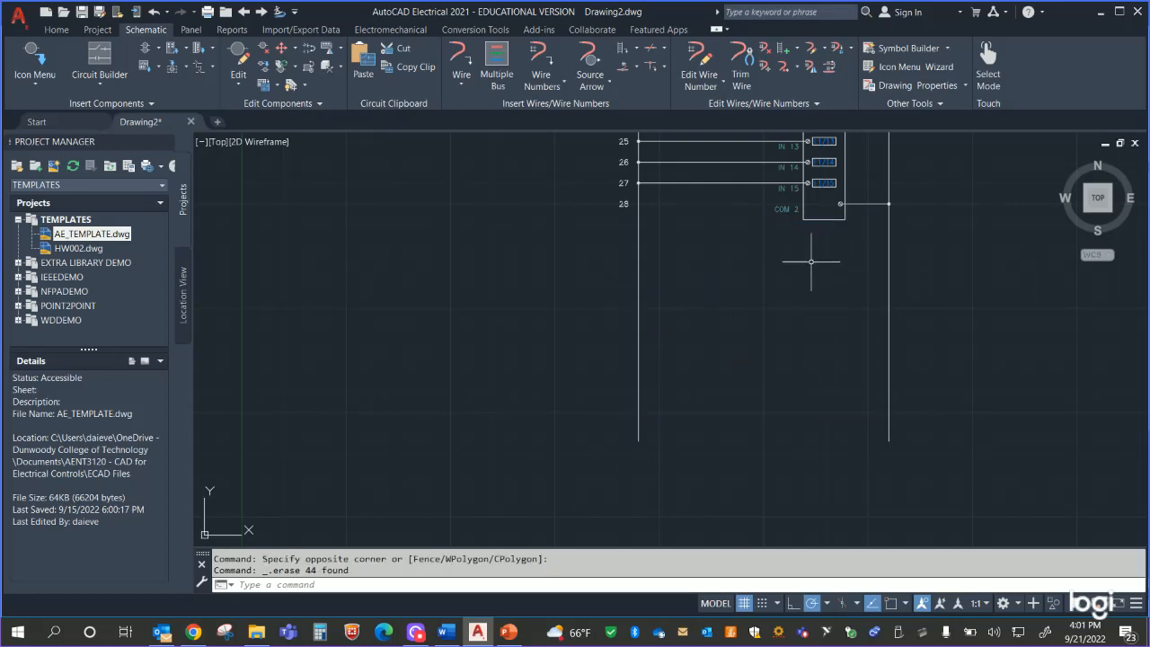
Step: Shorten the ladder's left rail to end at rung 28 and the right rail to end just below rung 28
{"action": "left_click", "coordinate": [638, 371]}
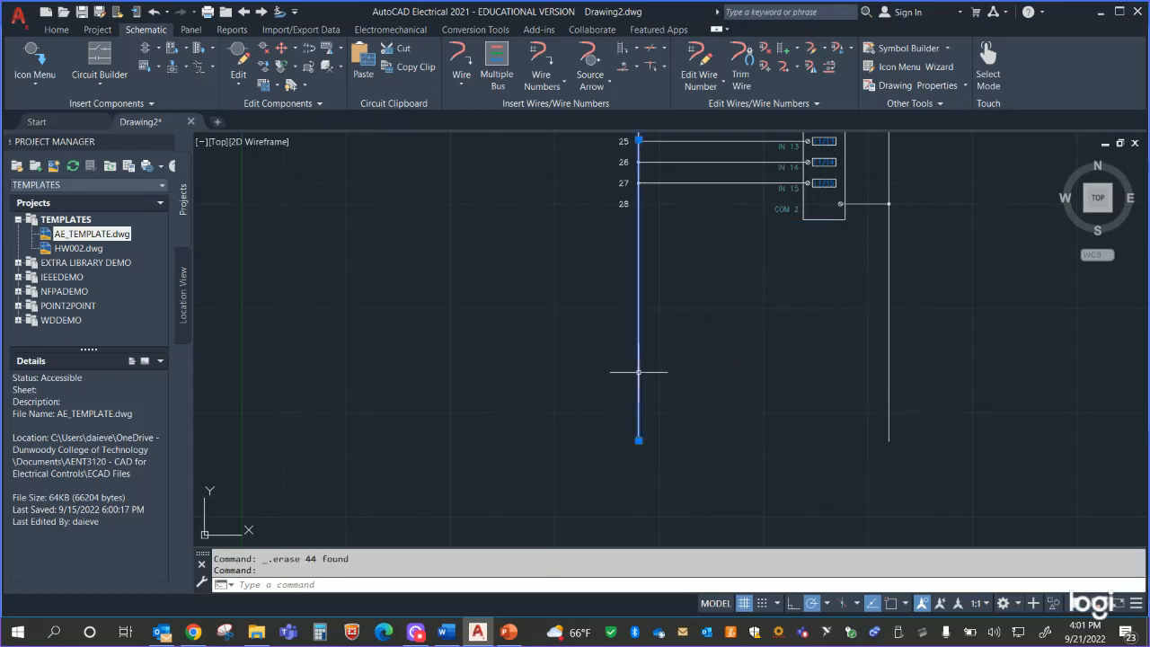
{"action": "left_click", "coordinate": [638, 440]}
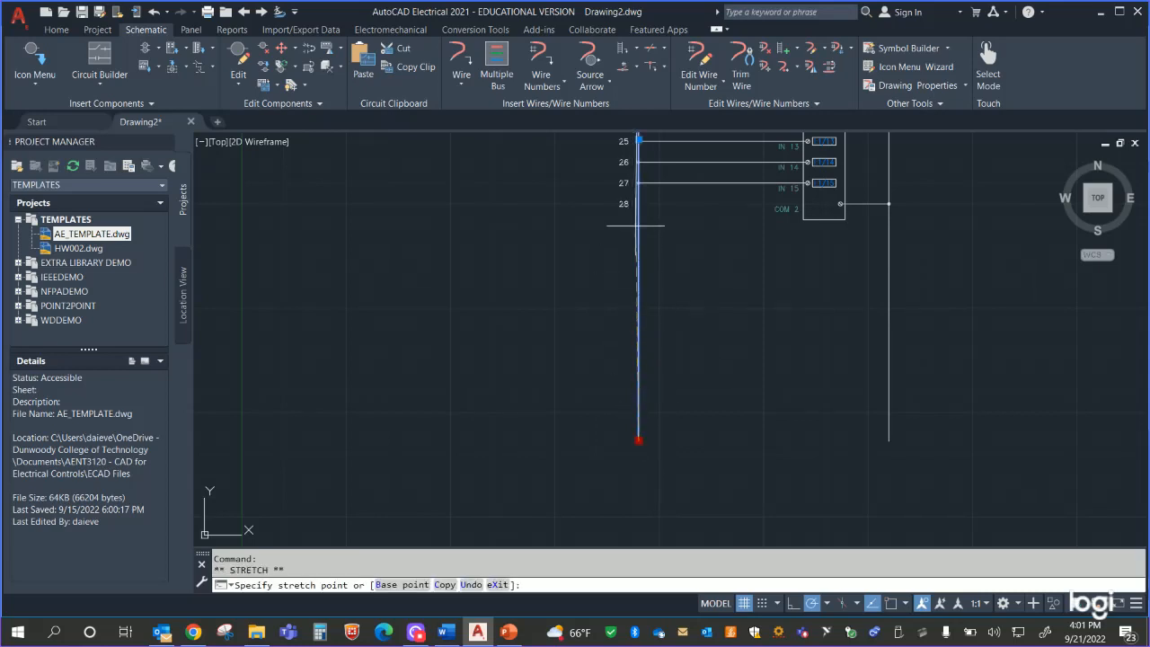
{"action": "left_click", "coordinate": [638, 205]}
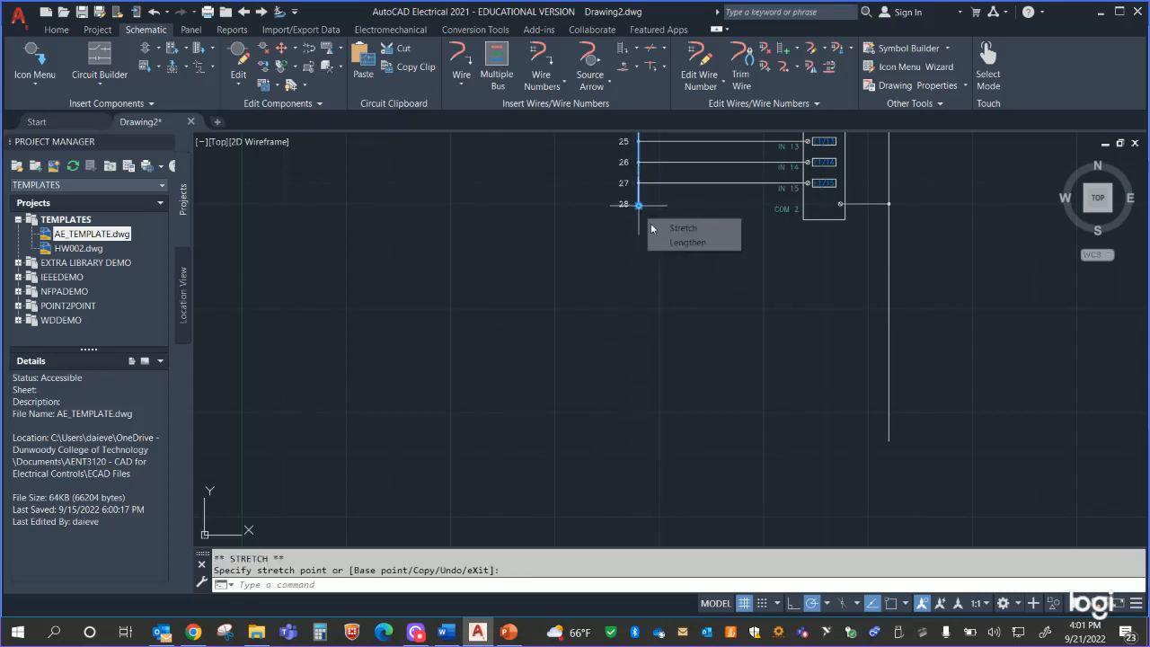
{"action": "left_click", "coordinate": [891, 413]}
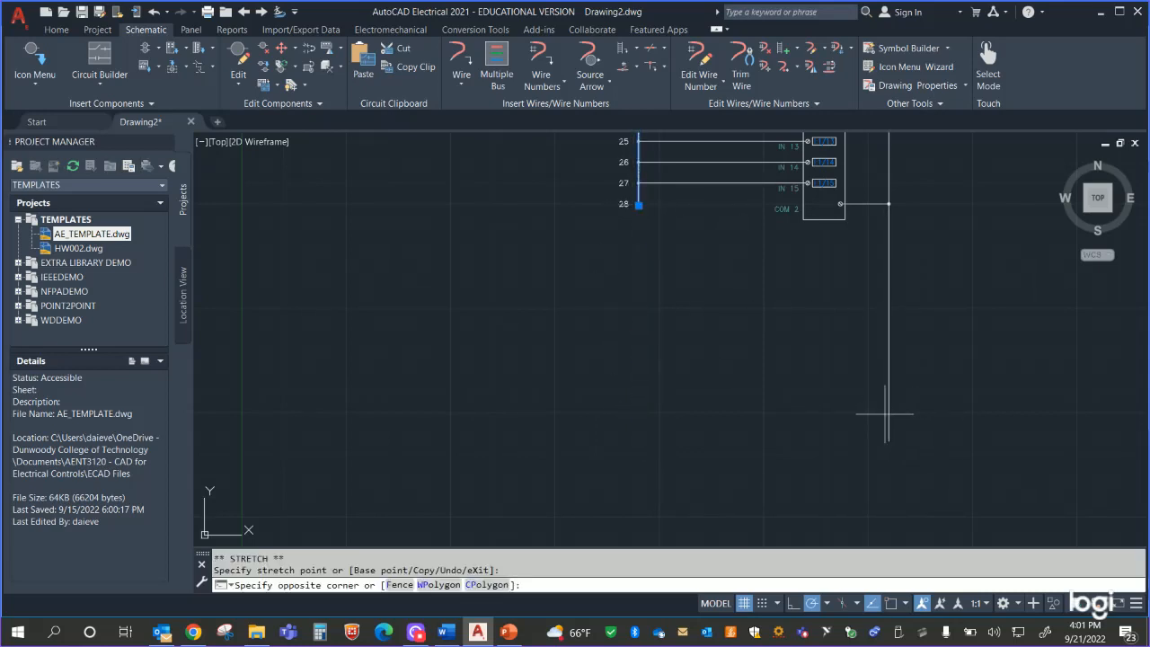
{"action": "left_click", "coordinate": [888, 420]}
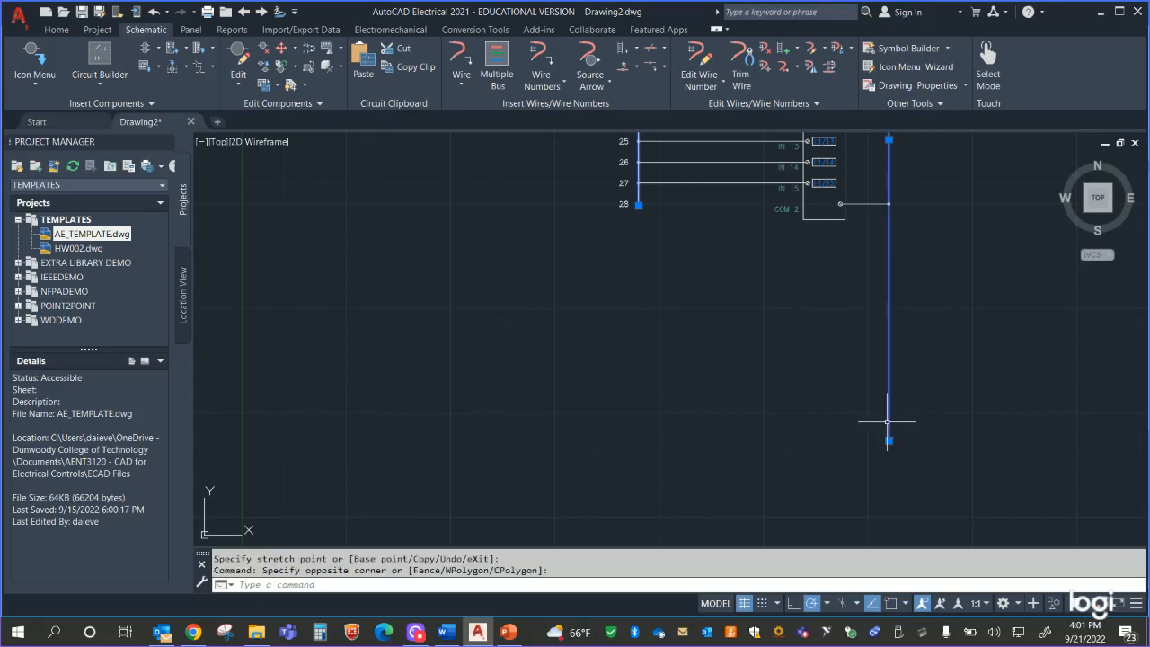
{"action": "left_click", "coordinate": [889, 440]}
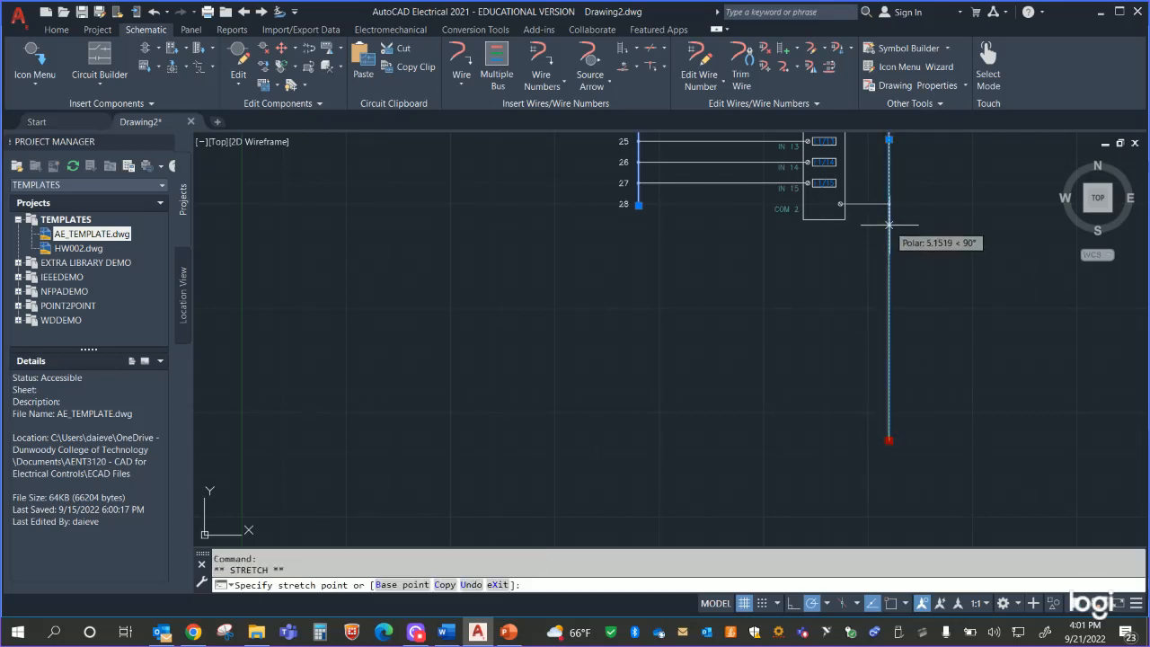
{"action": "left_click", "coordinate": [889, 218]}
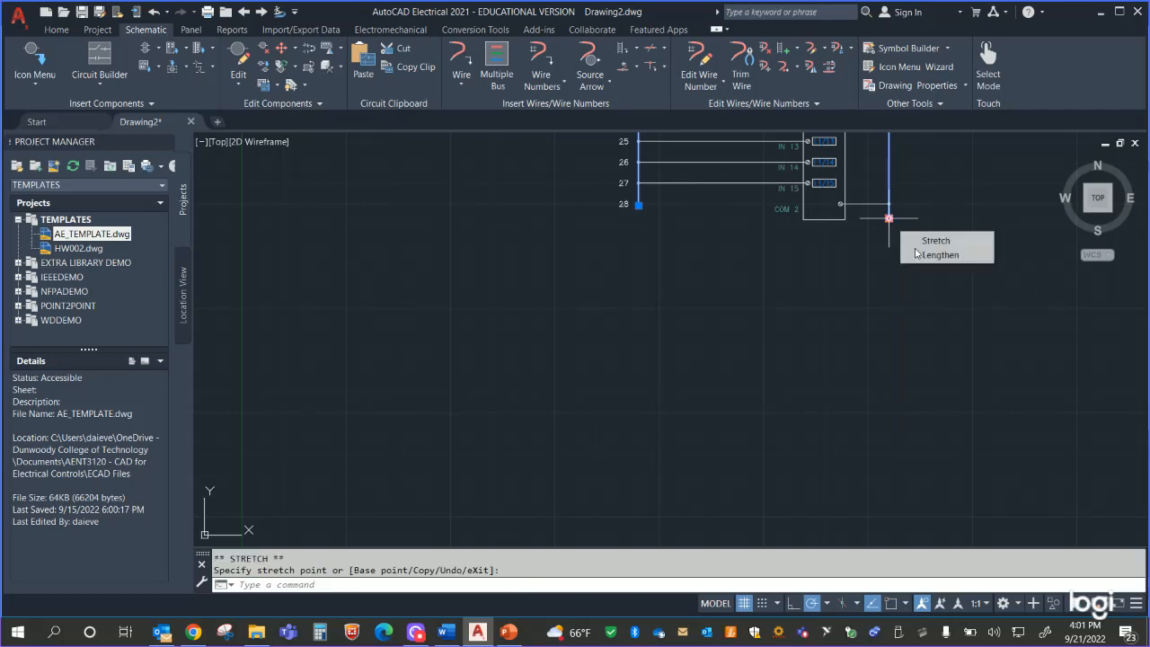
{"action": "key", "text": "Escape"}
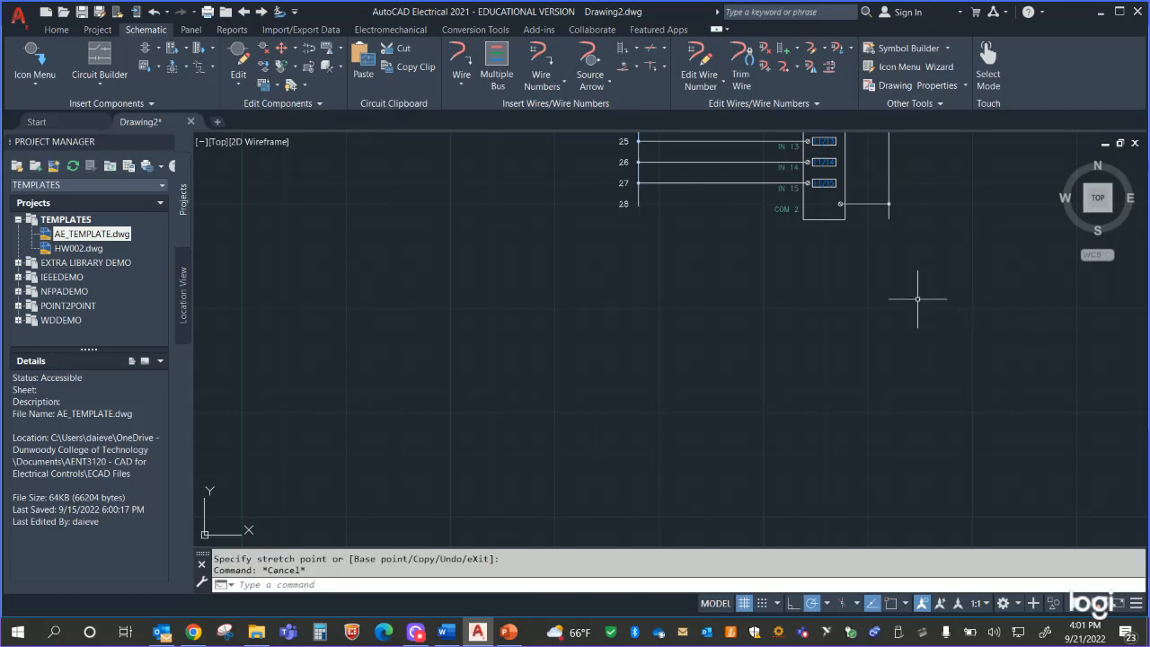
Step: Set the DESCA01 description attribute of the PLC module's I:1/00 input to STOP_PB
{"action": "scroll", "coordinate": [916, 301], "scroll_direction": "down", "scroll_amount": 2}
{"action": "middle_click_drag", "start_coordinate": [917, 301], "coordinate": [694, 525]}
{"action": "scroll", "coordinate": [871, 374], "scroll_direction": "up", "scroll_amount": 2}
{"action": "scroll", "coordinate": [839, 352], "scroll_direction": "up", "scroll_amount": 4}
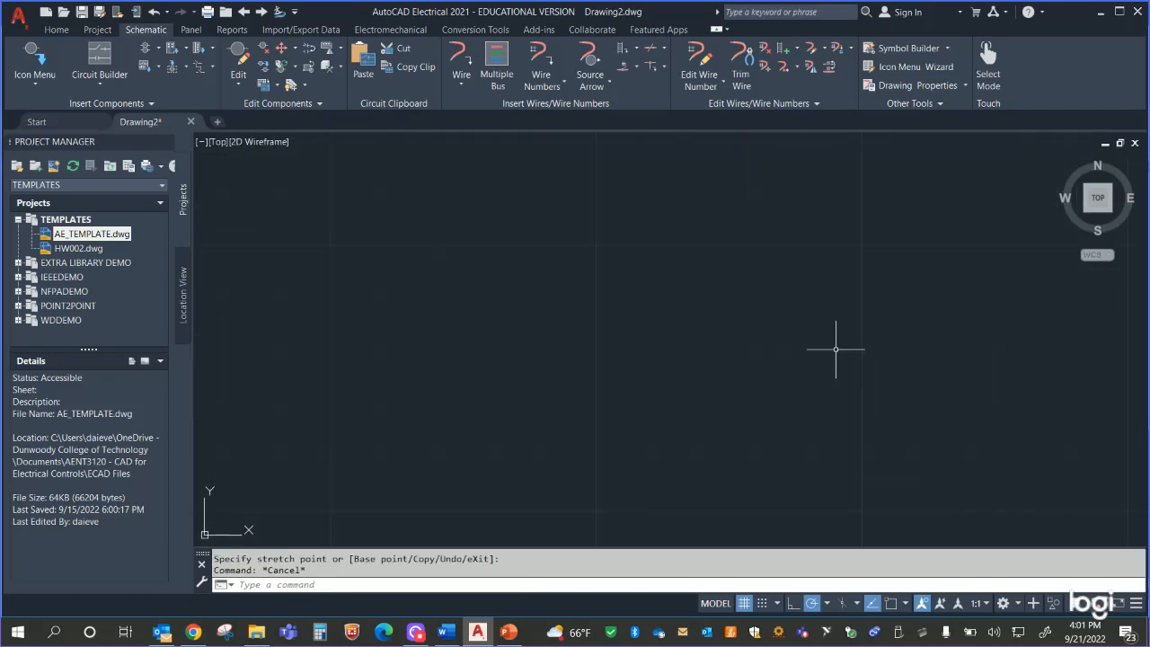
{"action": "mouse_move", "coordinate": [385, 252]}
{"action": "middle_mouse_down"}
{"action": "mouse_move", "coordinate": [888, 392]}
{"action": "mouse_move", "coordinate": [992, 437]}
{"action": "middle_mouse_up"}
{"action": "scroll", "coordinate": [877, 379], "scroll_direction": "down", "scroll_amount": 2}
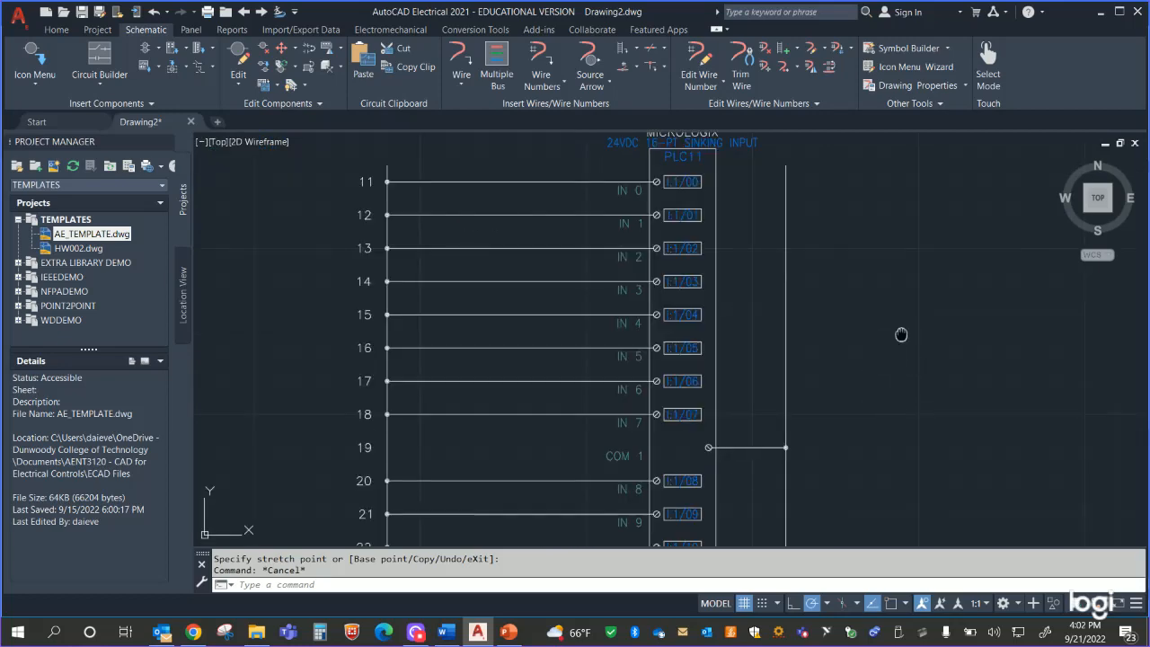
{"action": "scroll", "coordinate": [918, 436], "scroll_direction": "down", "scroll_amount": 2}
{"action": "scroll", "coordinate": [934, 412], "scroll_direction": "up", "scroll_amount": 2}
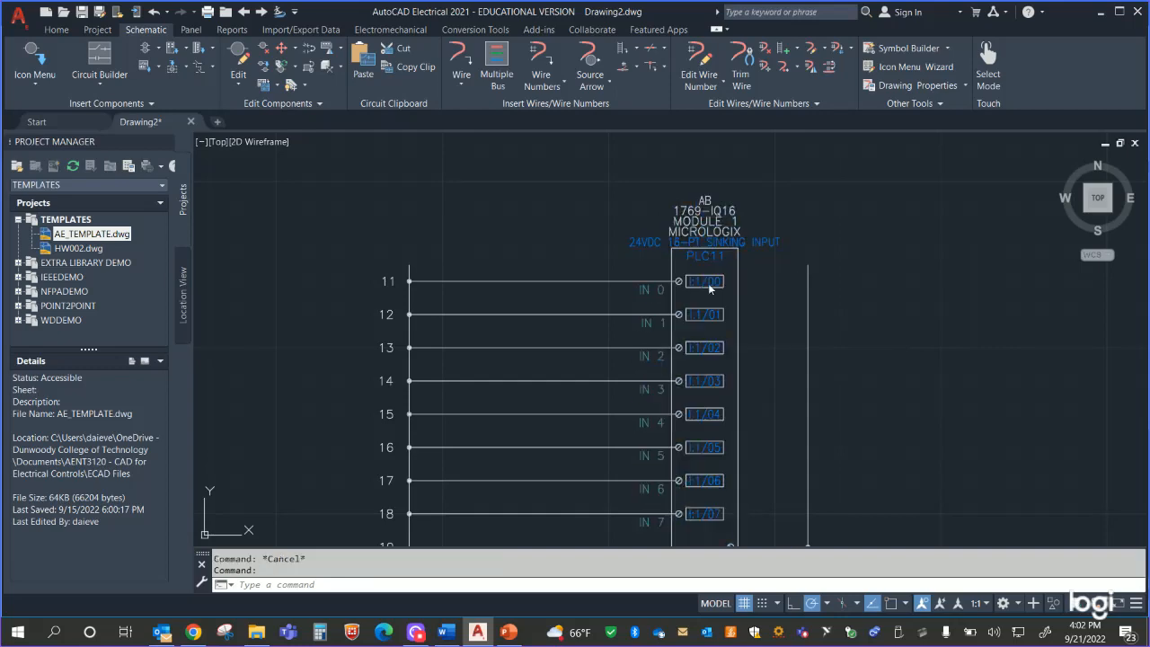
{"action": "double_click", "coordinate": [707, 281]}
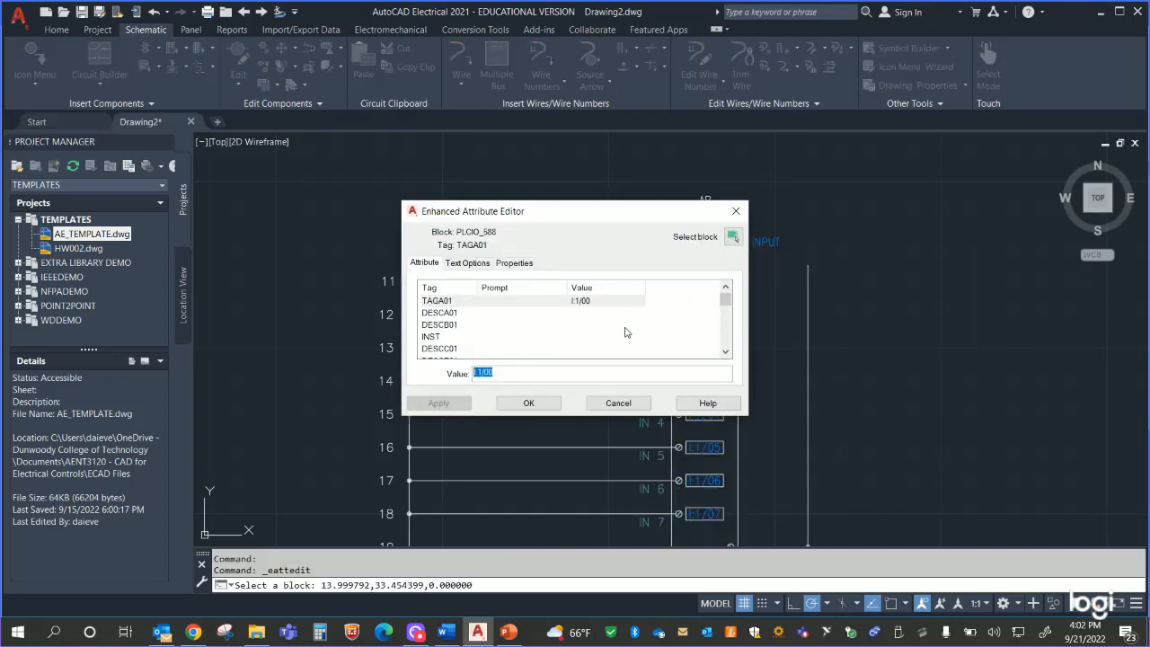
{"action": "scroll", "coordinate": [629, 332], "scroll_direction": "up", "scroll_amount": 3}
{"action": "scroll", "coordinate": [565, 342], "scroll_direction": "down", "scroll_amount": 4}
{"action": "scroll", "coordinate": [565, 335], "scroll_direction": "up", "scroll_amount": 1}
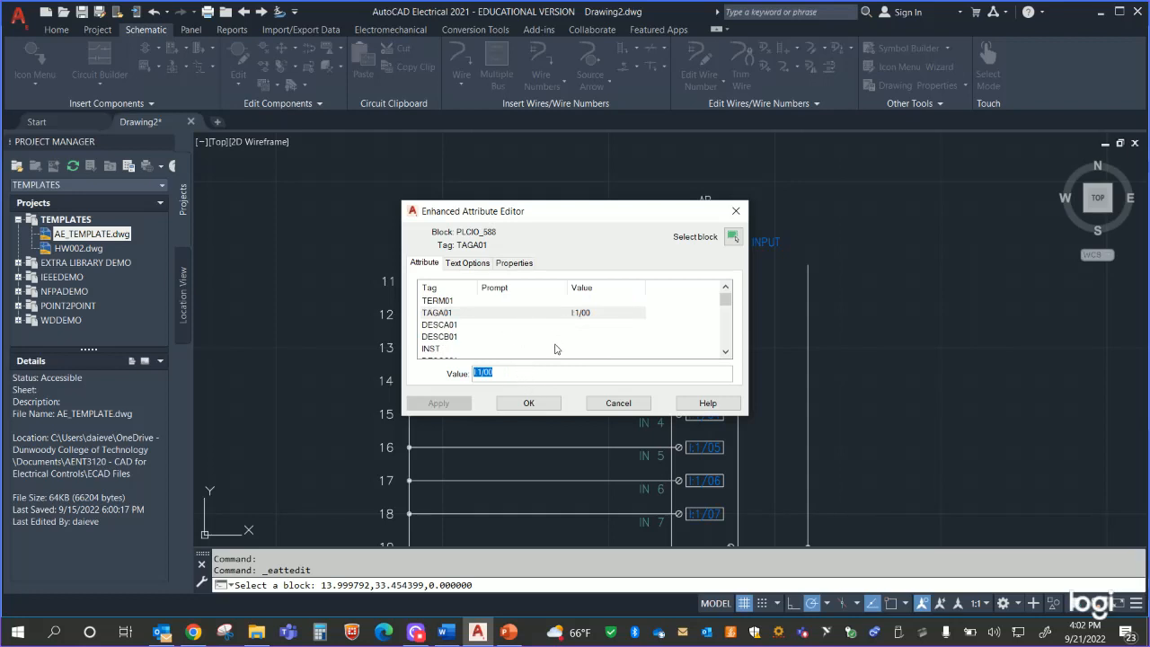
{"action": "left_click", "coordinate": [507, 324]}
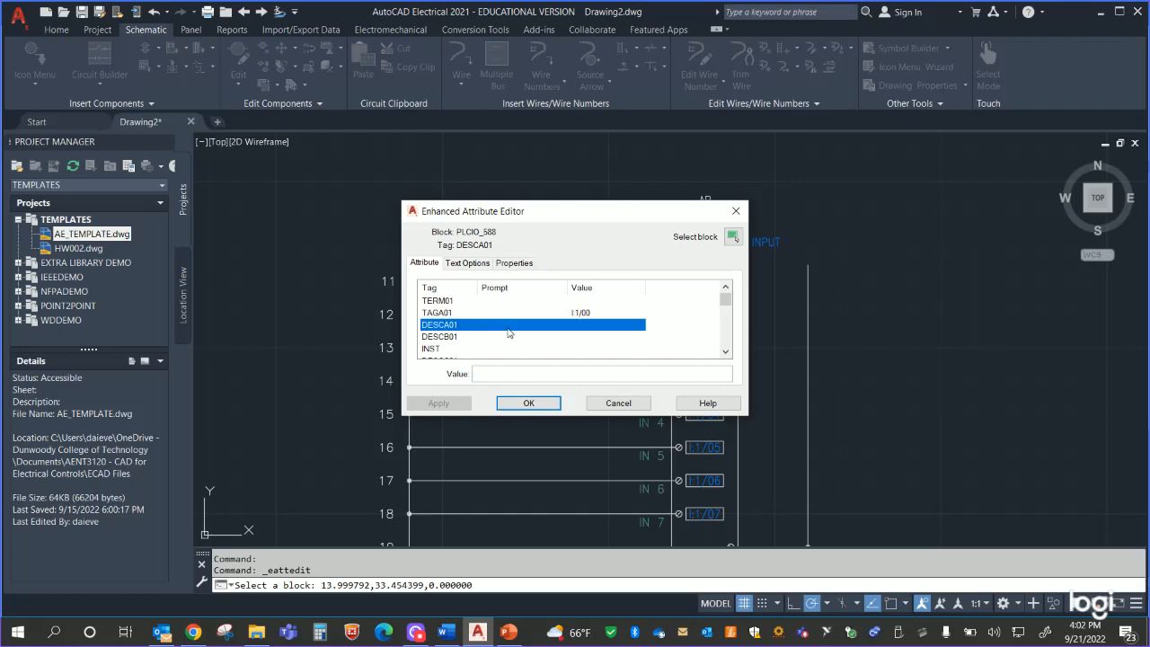
{"action": "left_click", "coordinate": [528, 375]}
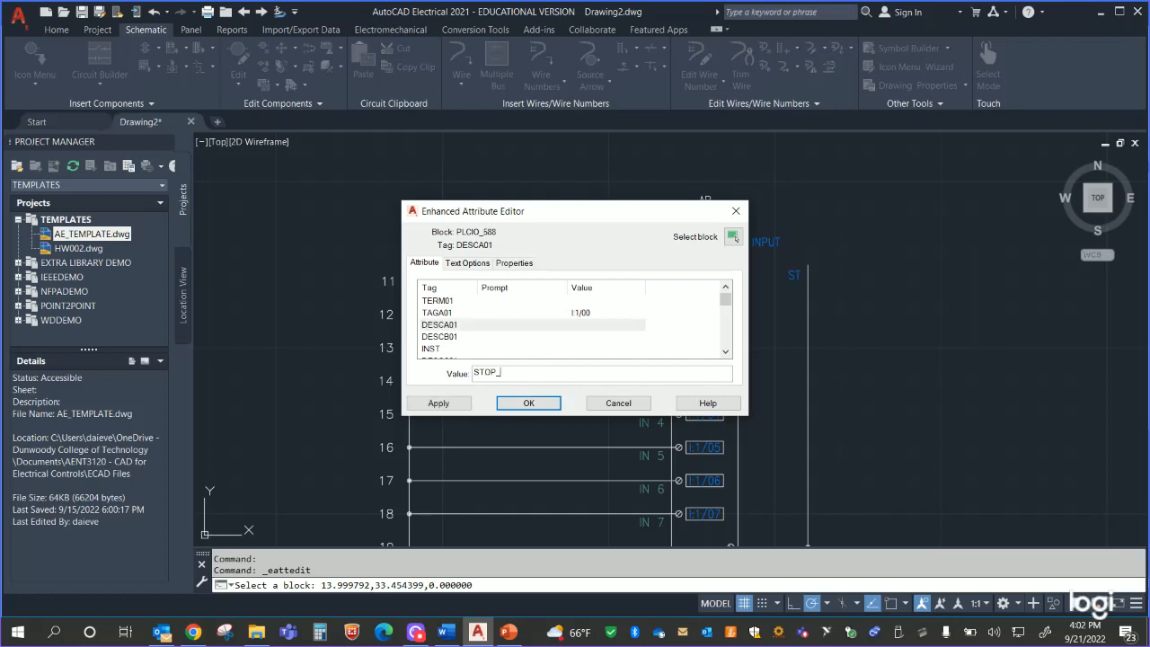
{"action": "left_click", "coordinate": [438, 402]}
{"action": "left_click", "coordinate": [528, 402]}
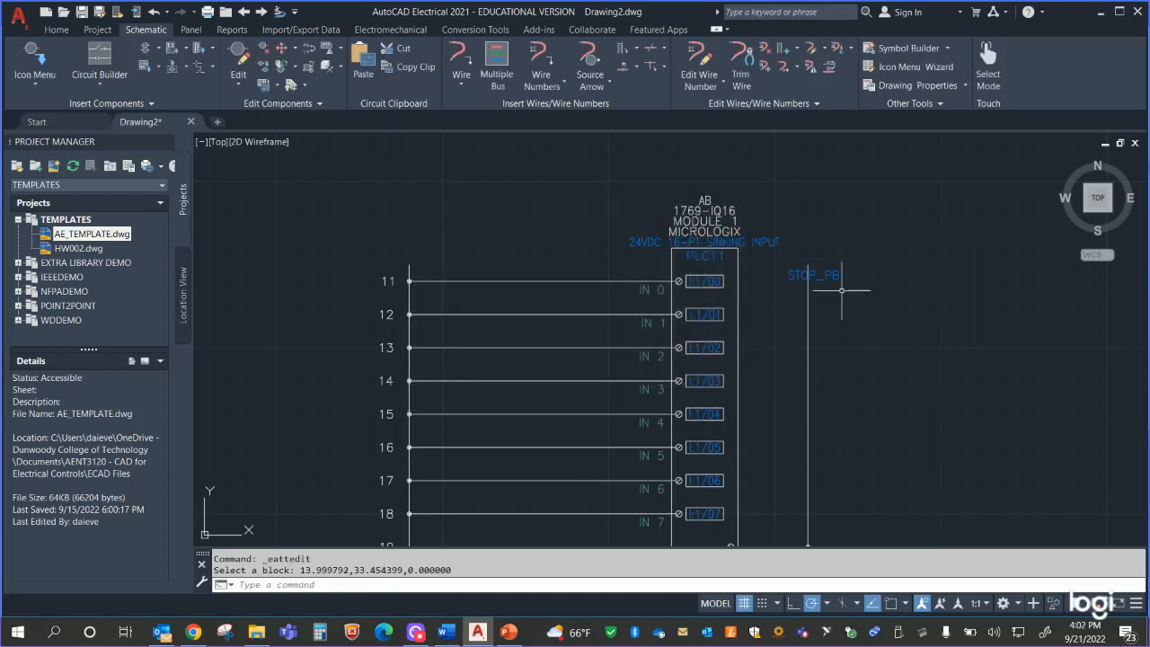
Step: Move the STOP_PB description left and slightly down so it lines up with the I:1/00 address on rung 11
{"action": "left_click", "coordinate": [791, 281]}
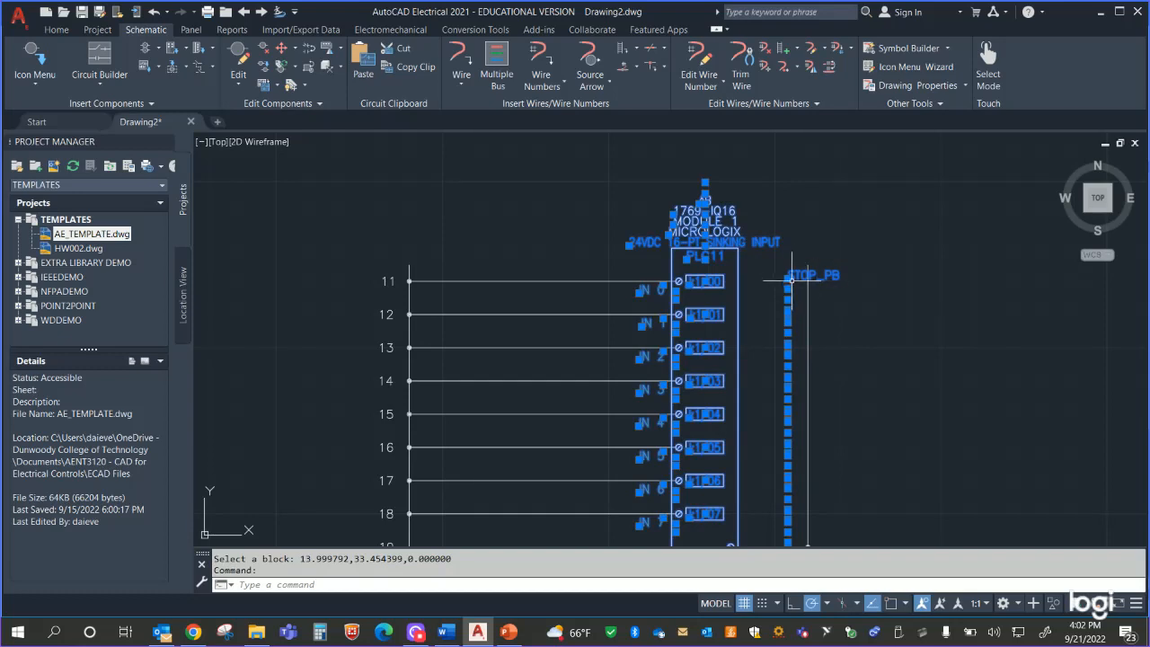
{"action": "left_click", "coordinate": [788, 278]}
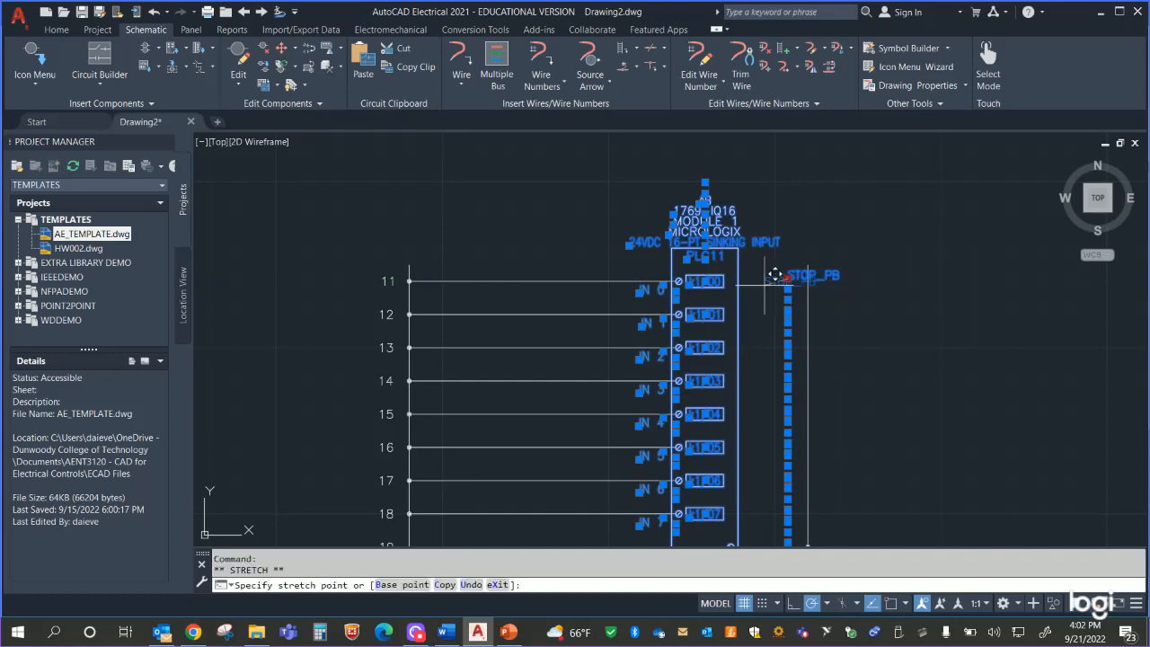
{"action": "left_click", "coordinate": [763, 282]}
{"action": "left_click", "coordinate": [892, 324]}
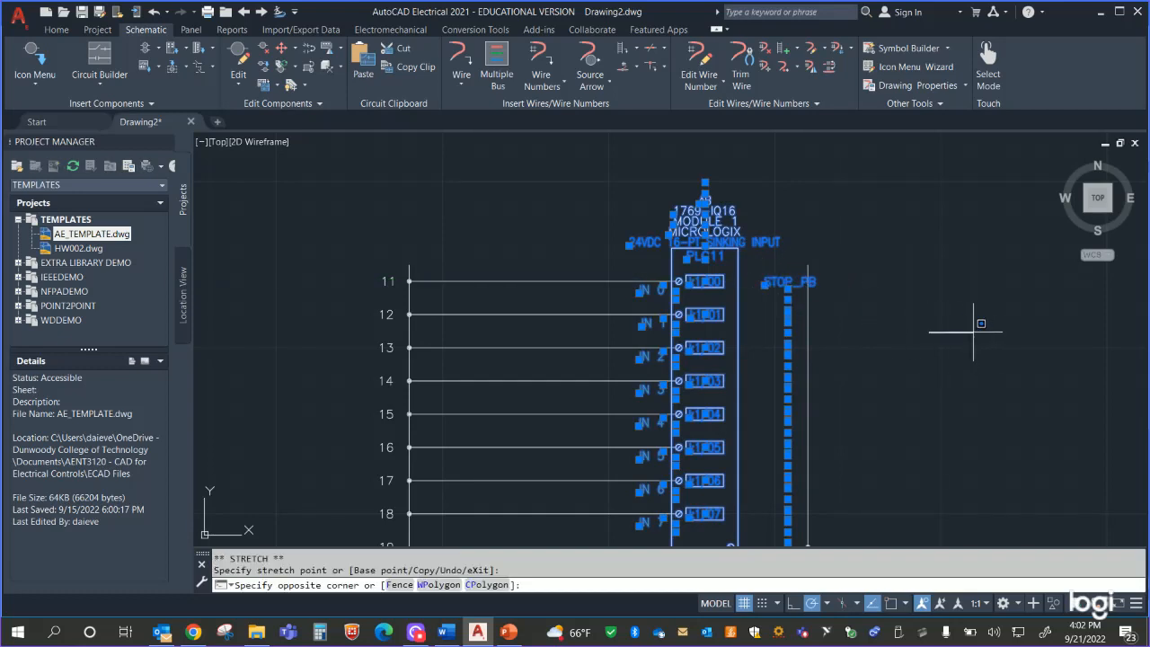
{"action": "key", "text": "Escape"}
{"action": "key", "text": "Escape"}
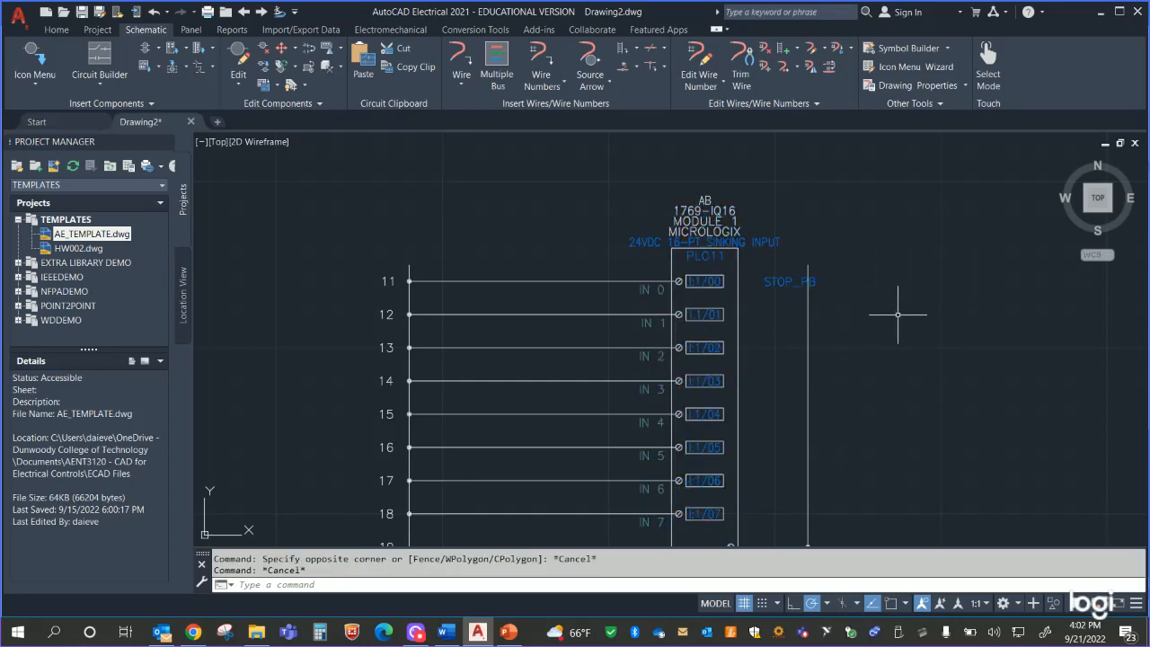
Step: Try to scoot the entire PLC module, including its descriptions, left along the rungs
{"action": "left_click", "coordinate": [675, 264]}
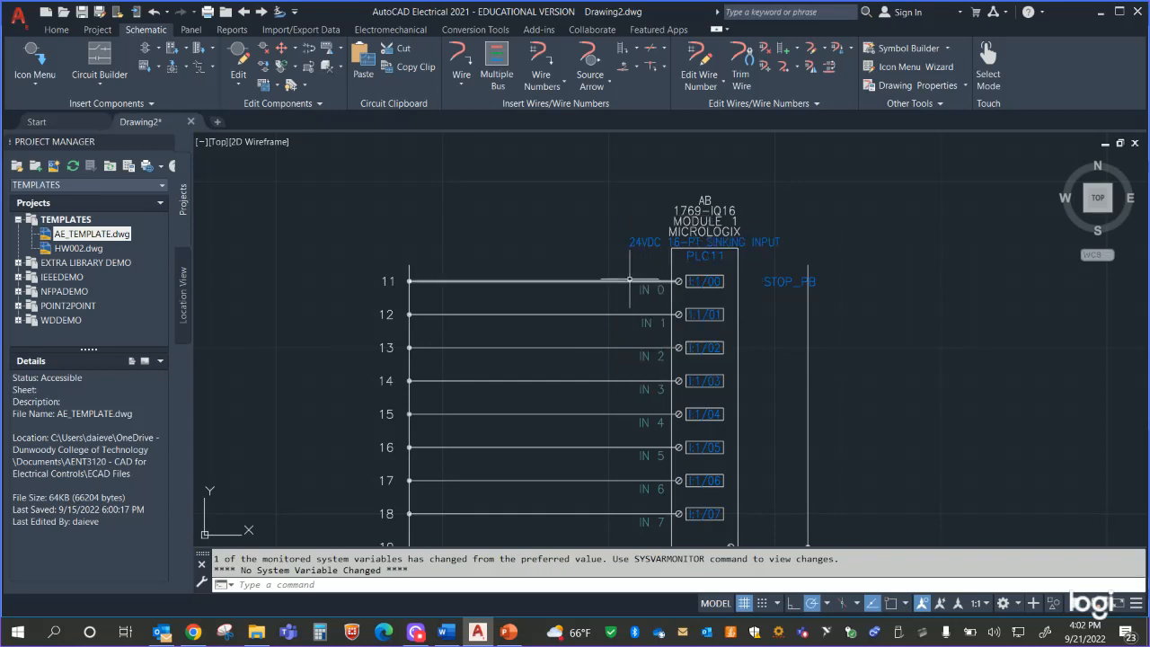
{"action": "right_click", "coordinate": [675, 261]}
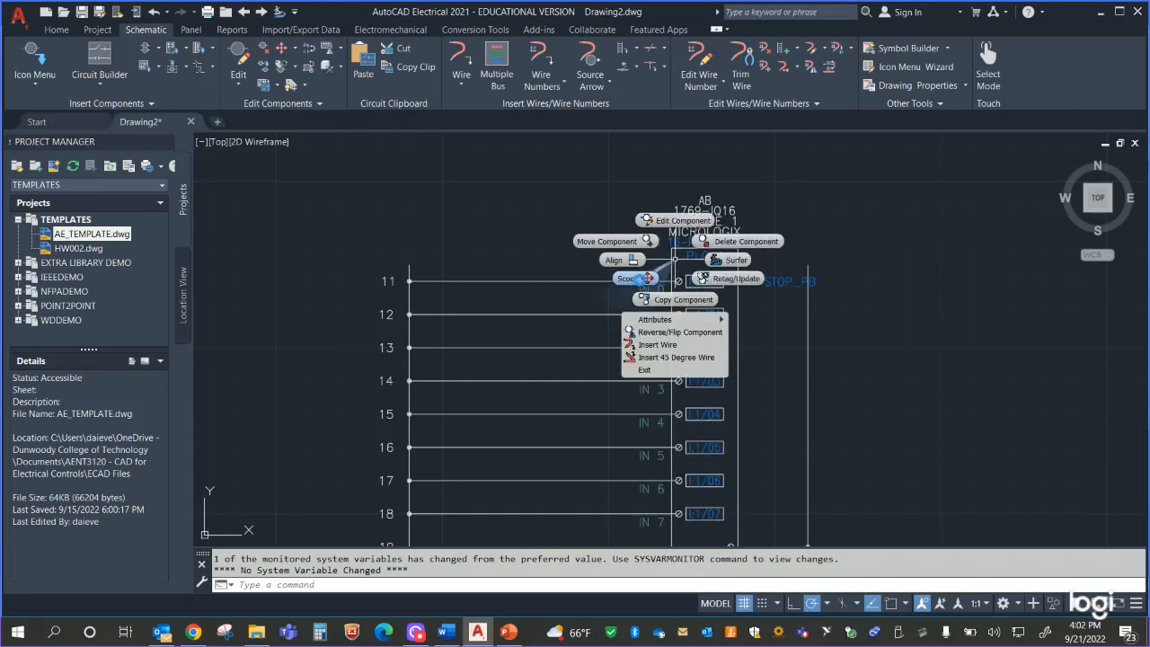
{"action": "left_click", "coordinate": [647, 278]}
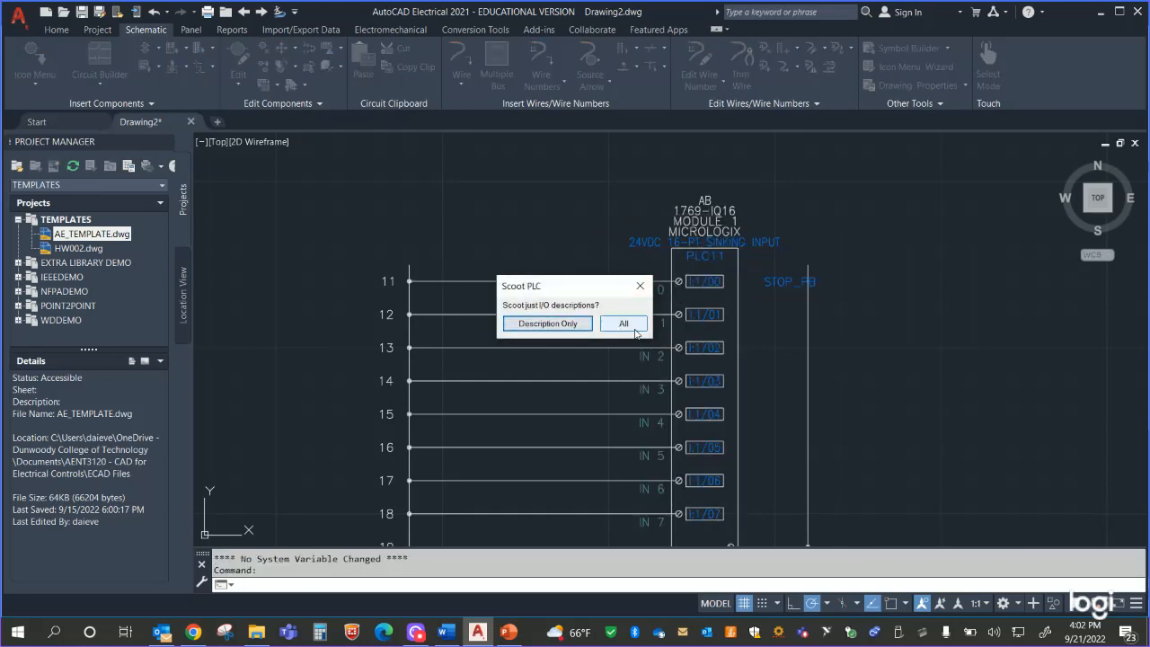
{"action": "left_click", "coordinate": [639, 317]}
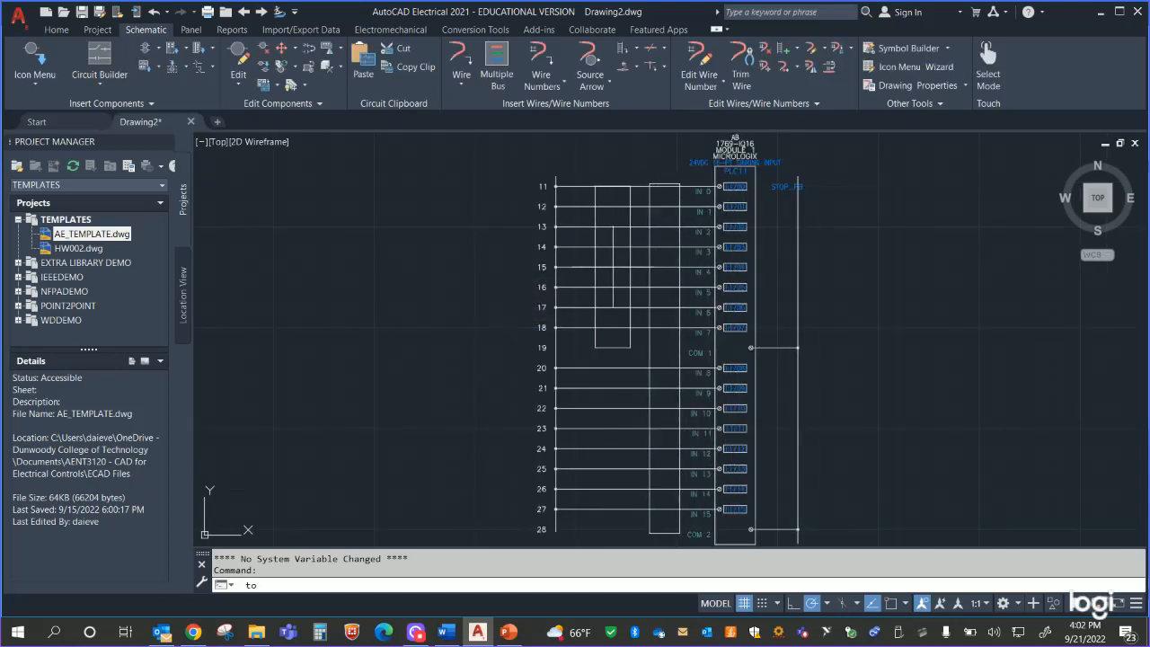
{"action": "left_click", "coordinate": [616, 192]}
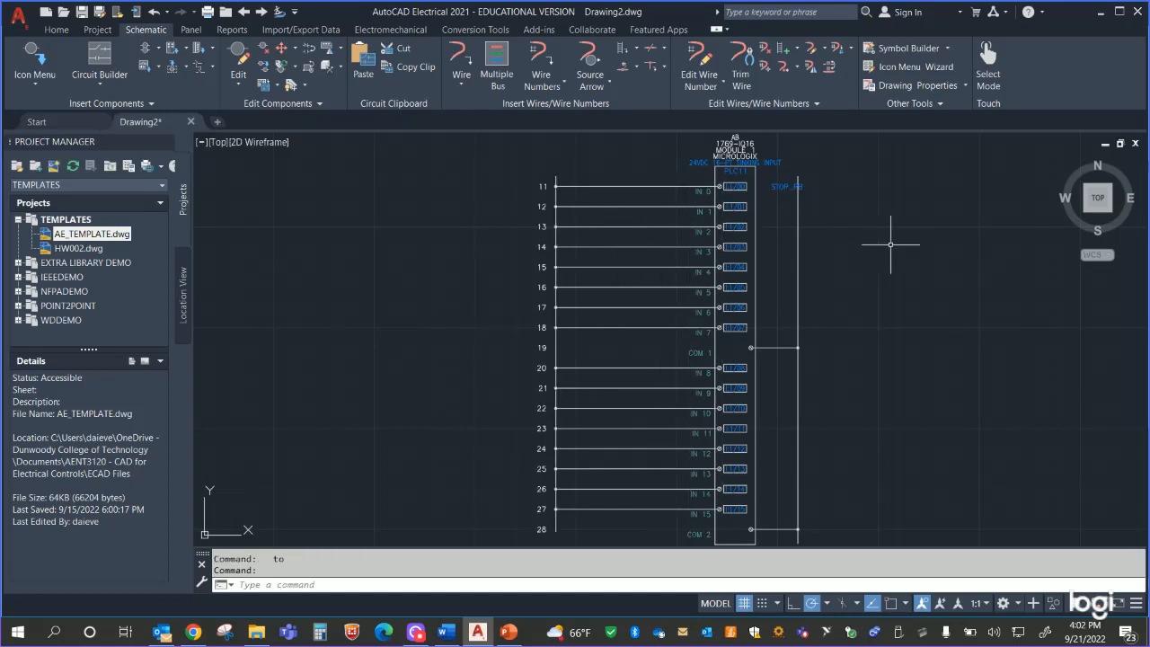
{"action": "middle_click_drag", "start_coordinate": [880, 219], "coordinate": [821, 327]}
{"action": "scroll", "coordinate": [819, 314], "scroll_direction": "up", "scroll_amount": 2}
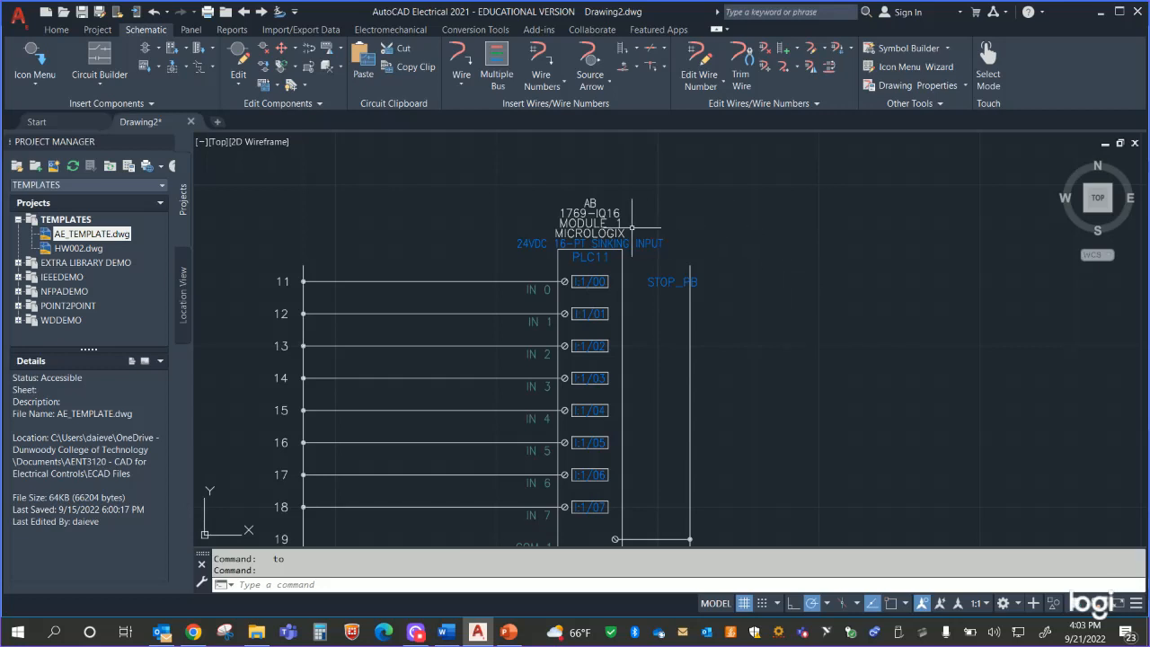
Step: Scoot the entire PLC module with its descriptions left, closer to the ladder's left rail
{"action": "right_click", "coordinate": [566, 254]}
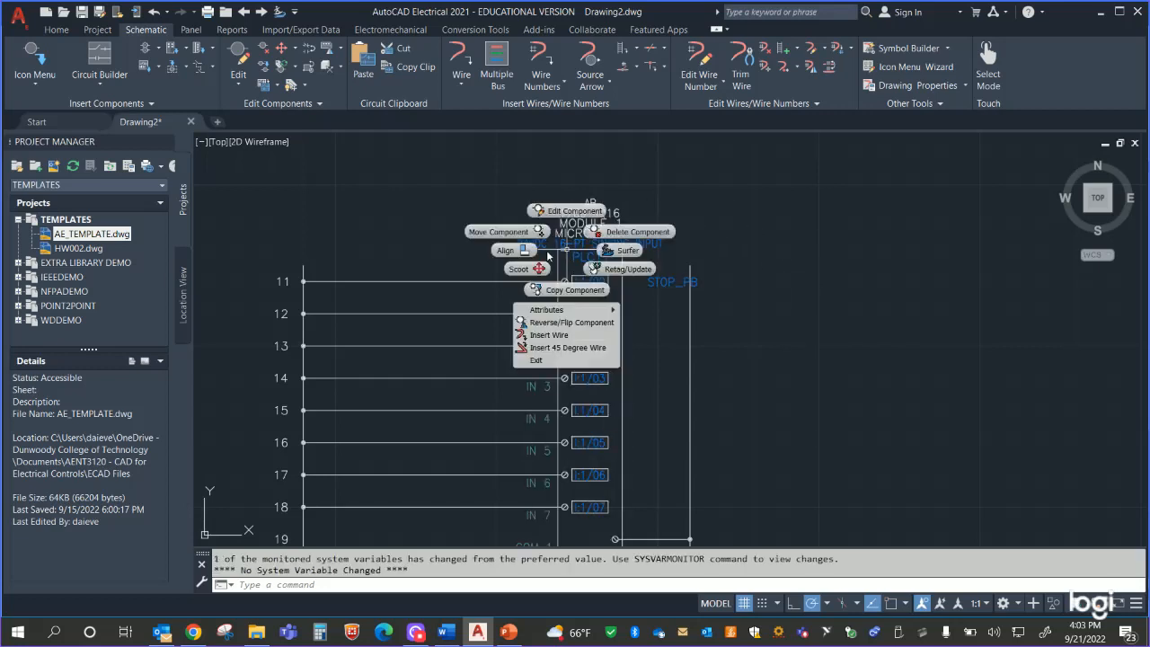
{"action": "left_click", "coordinate": [514, 261]}
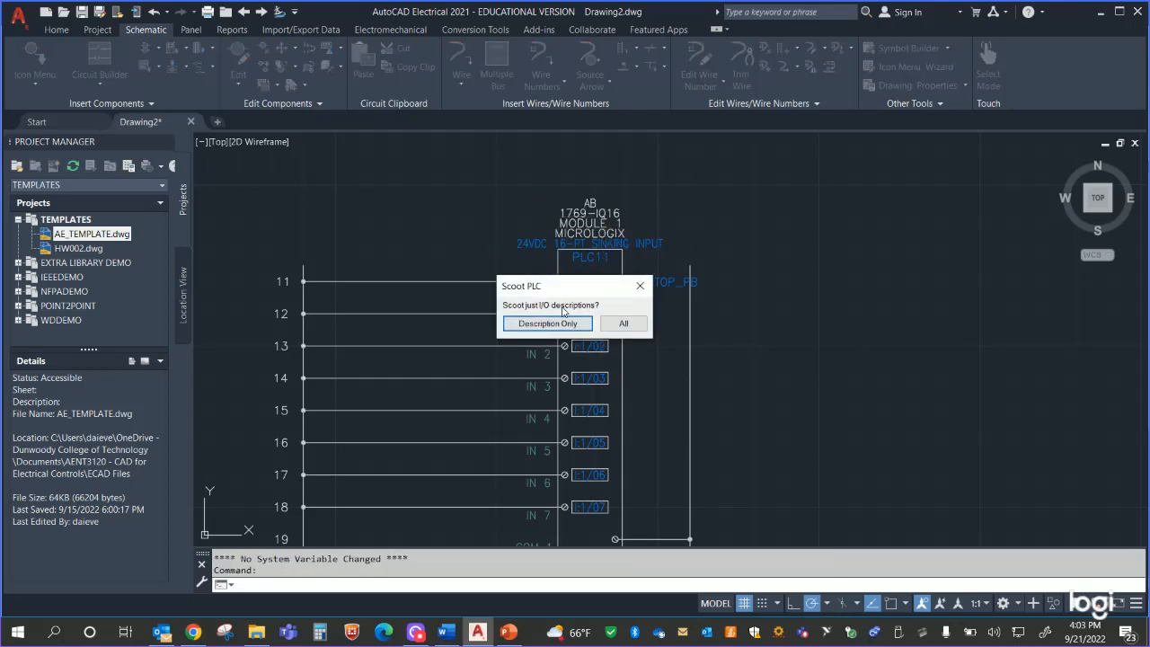
{"action": "left_click", "coordinate": [623, 323]}
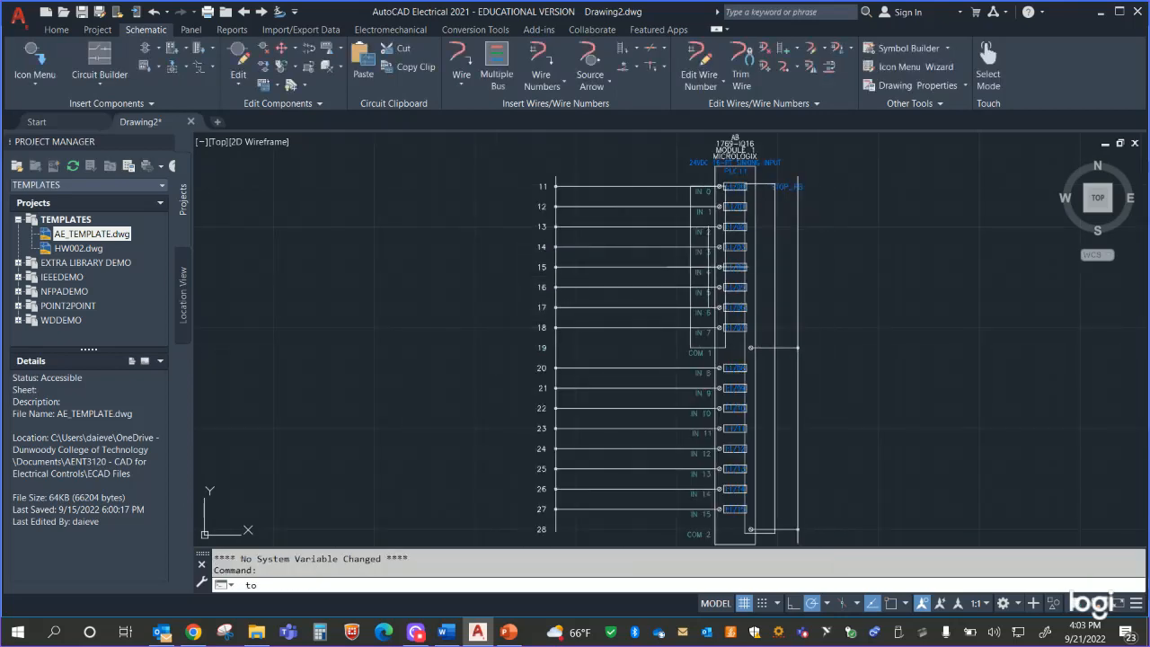
{"action": "left_click", "coordinate": [637, 266]}
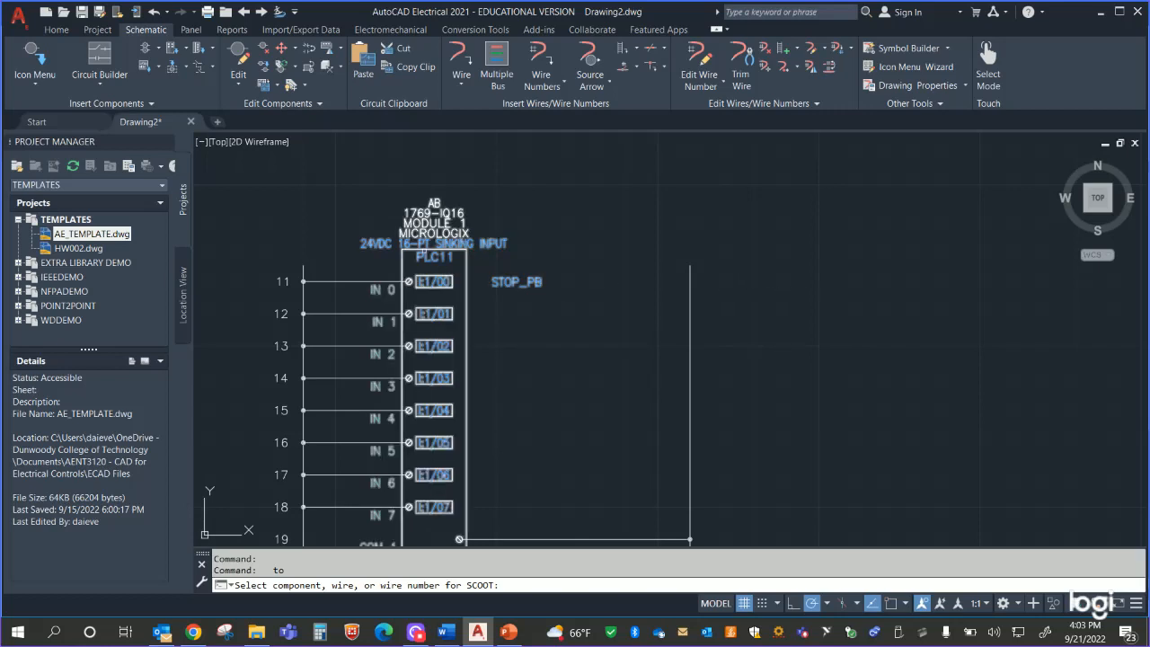
Step: Scoot the entire PLC module slightly back to the right along the rungs
{"action": "right_click", "coordinate": [422, 253]}
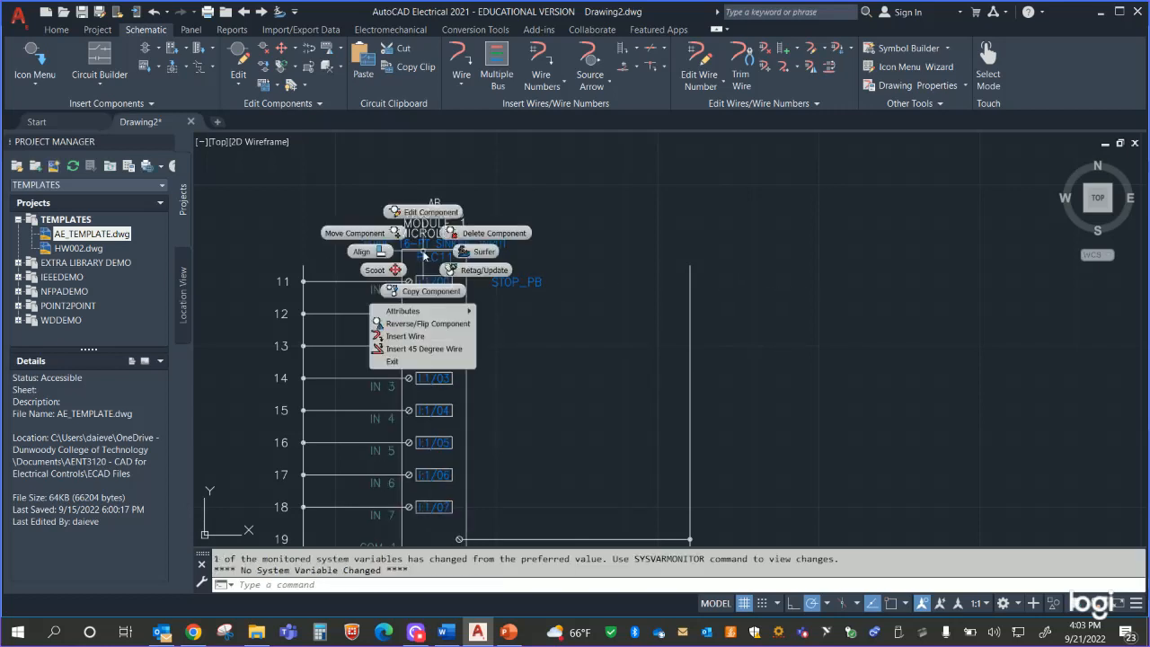
{"action": "left_click", "coordinate": [393, 269]}
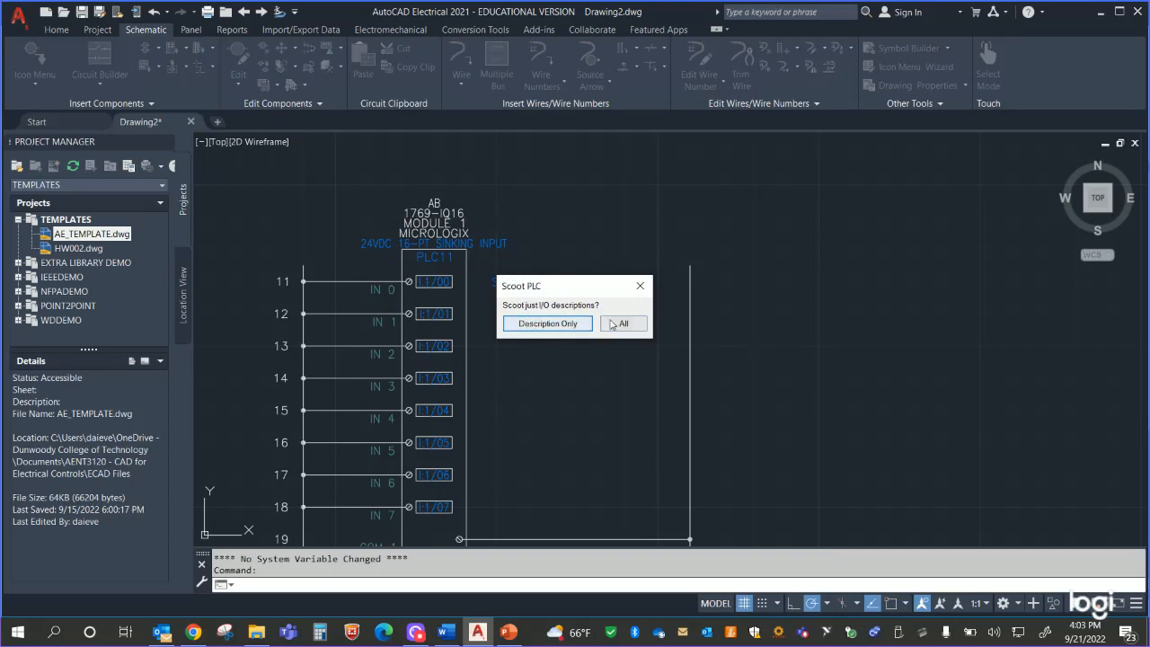
{"action": "left_click", "coordinate": [586, 314]}
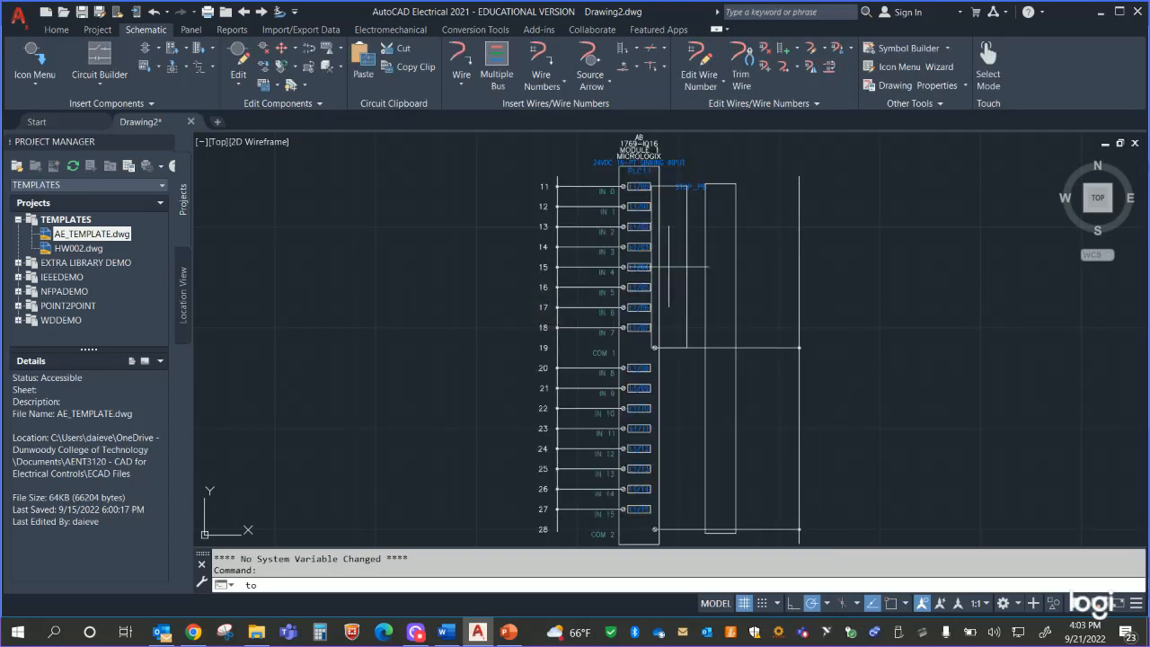
{"action": "left_click", "coordinate": [668, 267]}
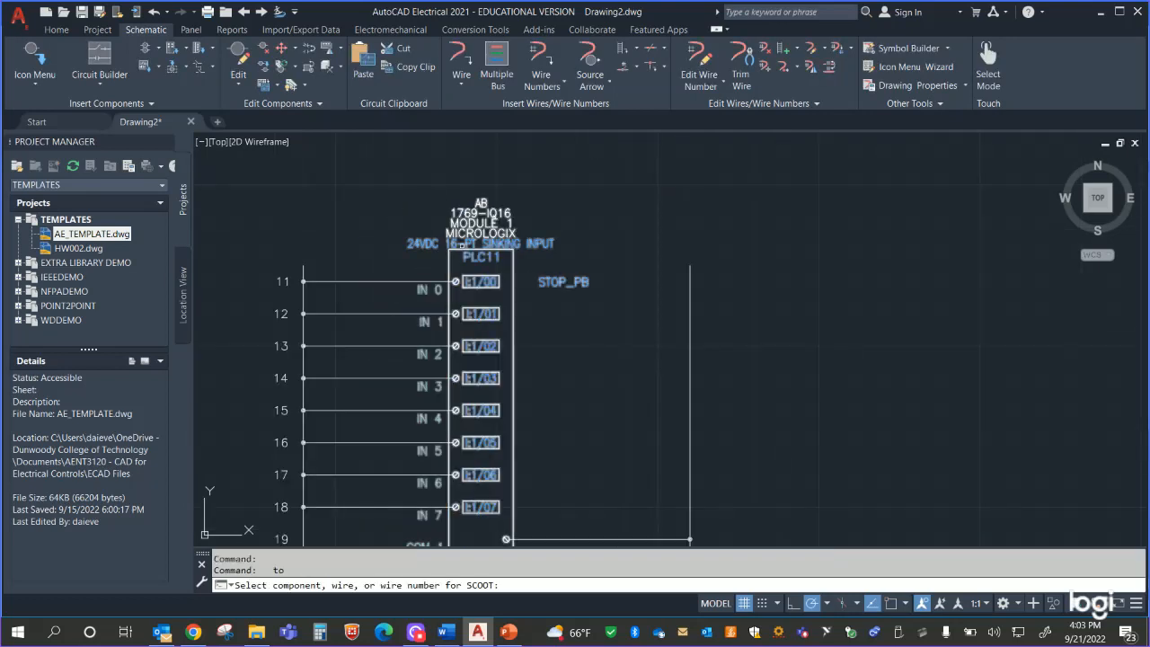
{"action": "key", "text": "Escape"}
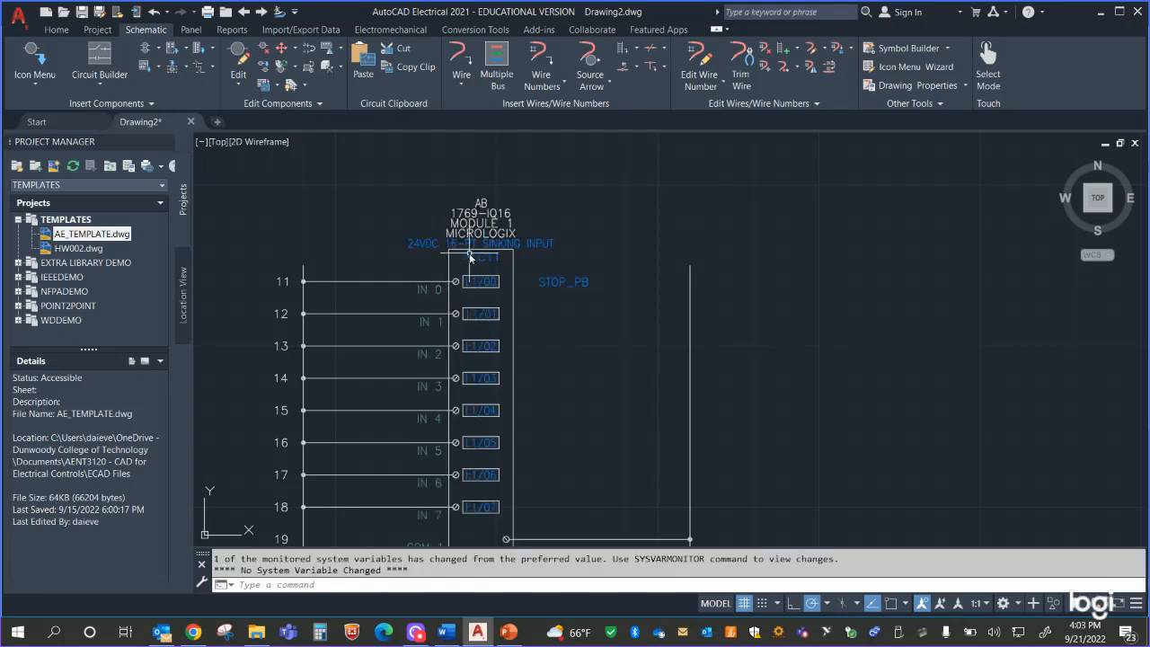
Step: Scoot the entire PLC module right so the STOP_PB description sits just inside the ladder's right rail
{"action": "right_click", "coordinate": [457, 257]}
{"action": "left_click", "coordinate": [439, 273]}
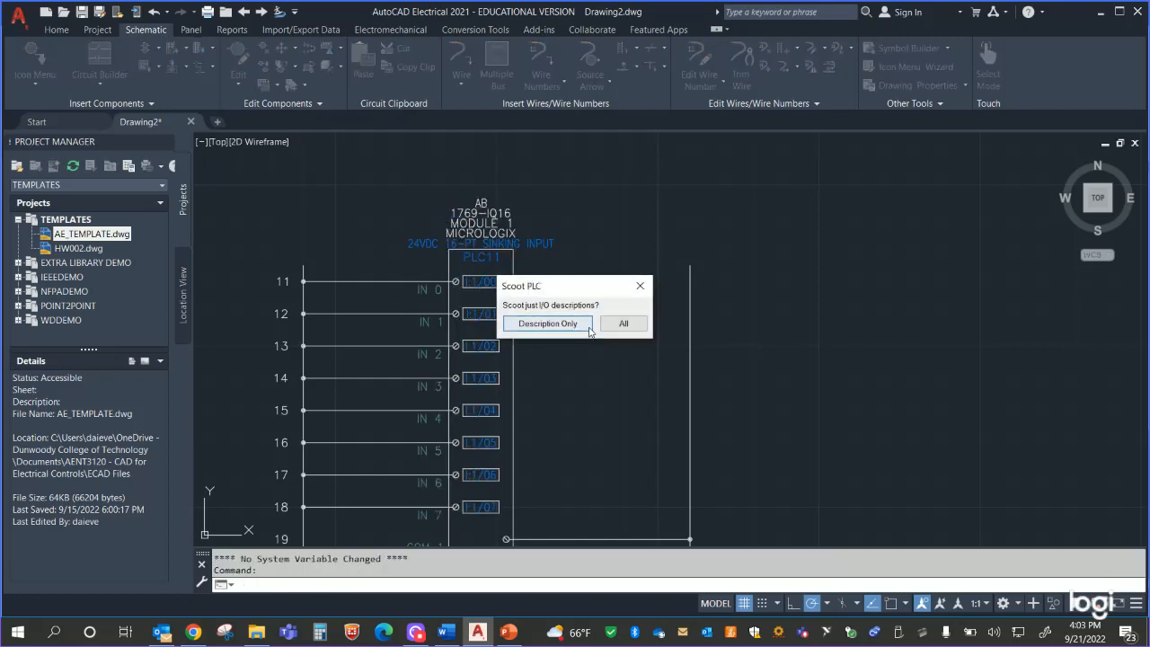
{"action": "left_click", "coordinate": [617, 328]}
{"action": "type", "text": "to"}
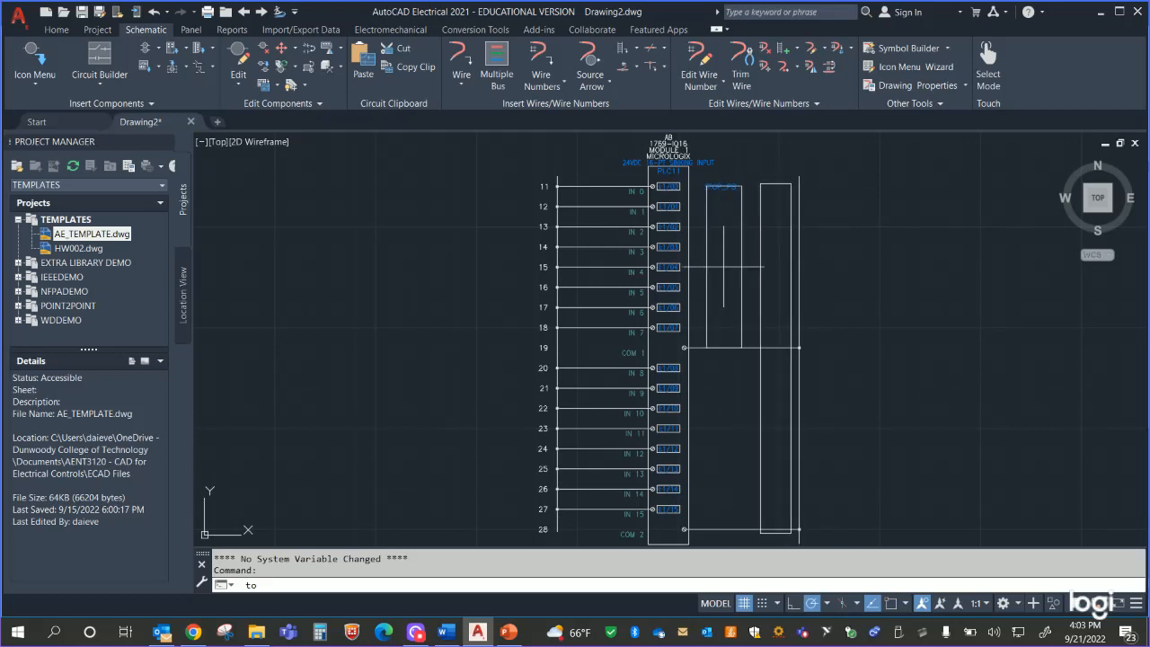
{"action": "left_click", "coordinate": [724, 266]}
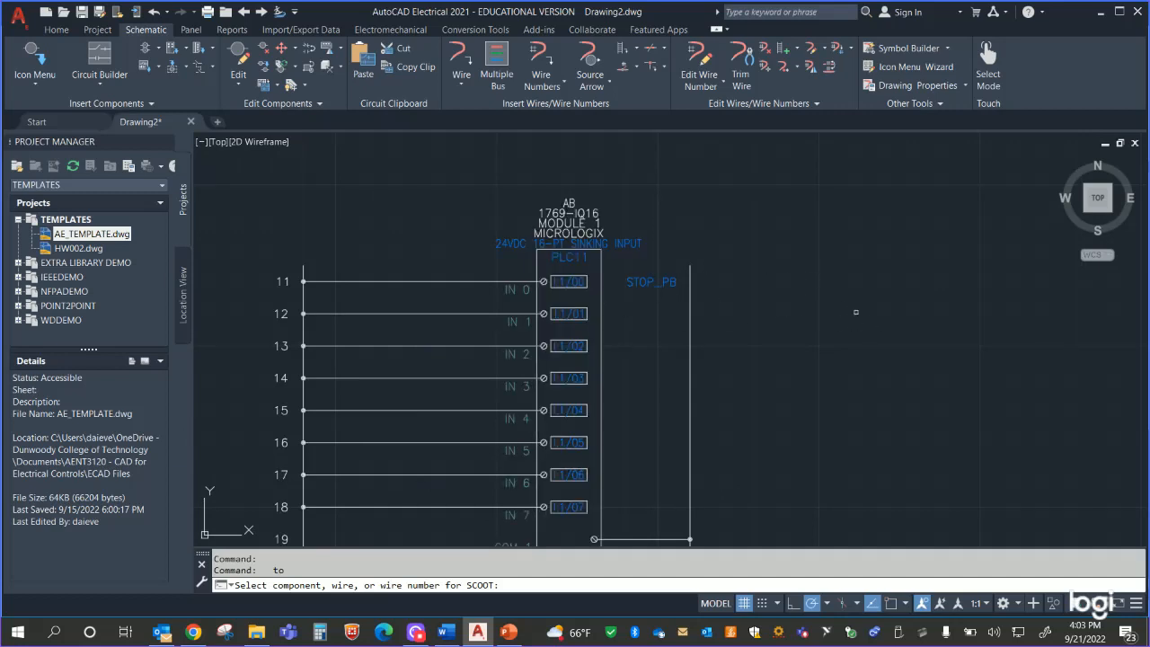
Step: Insert an Arrow Tail - Up reference wire arrow on the upper end of the ladder's left rail with the description +24VDC
{"action": "middle_click_drag", "start_coordinate": [909, 313], "coordinate": [964, 331]}
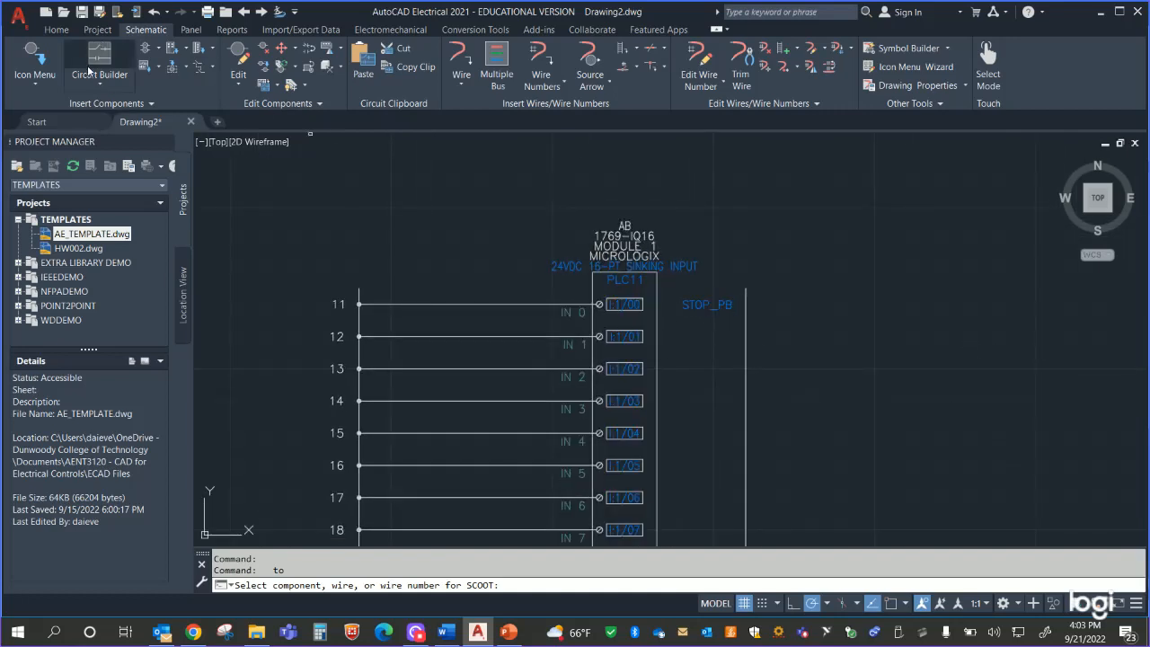
{"action": "left_click", "coordinate": [41, 58]}
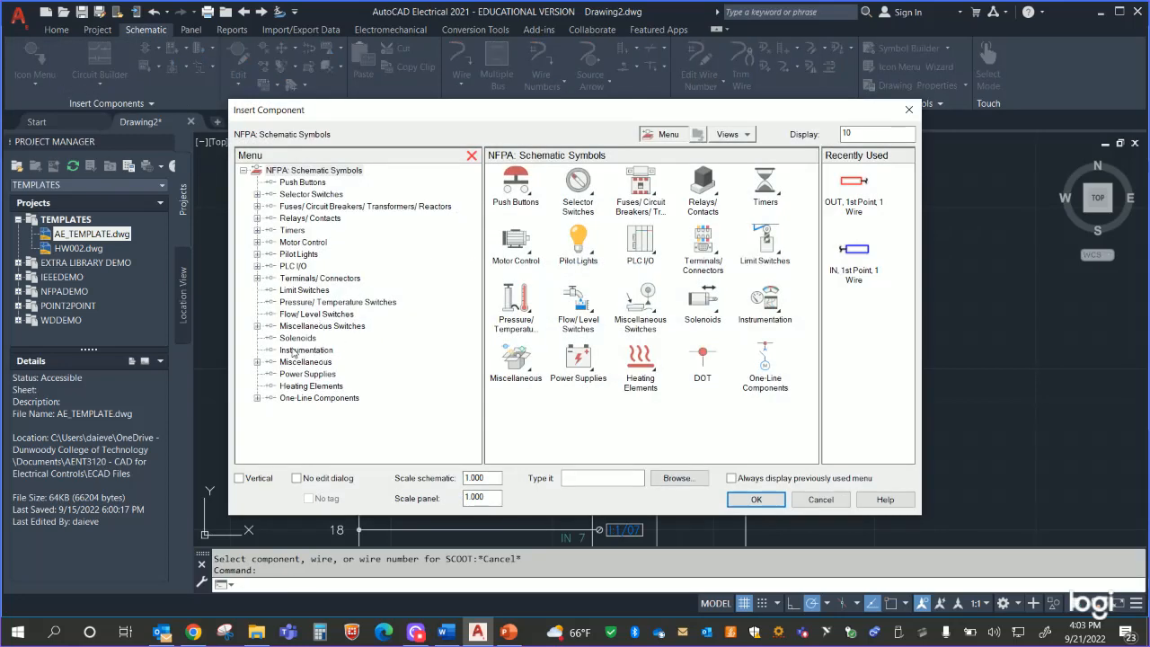
{"action": "left_click", "coordinate": [310, 362]}
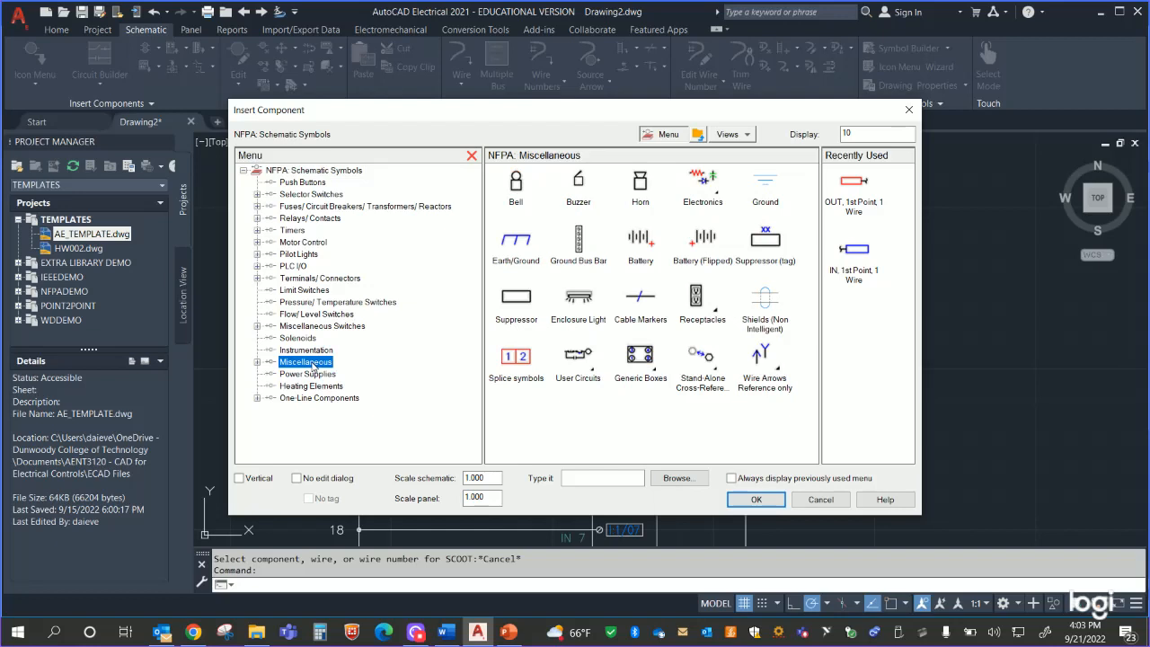
{"action": "left_click", "coordinate": [775, 368]}
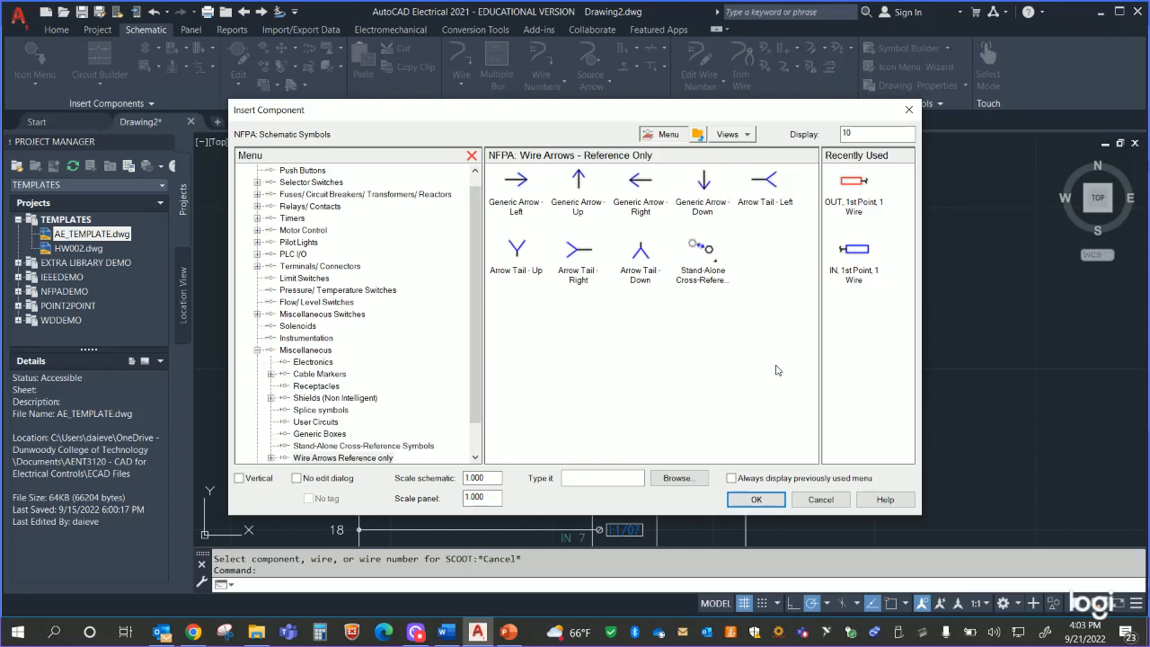
{"action": "left_click", "coordinate": [512, 250]}
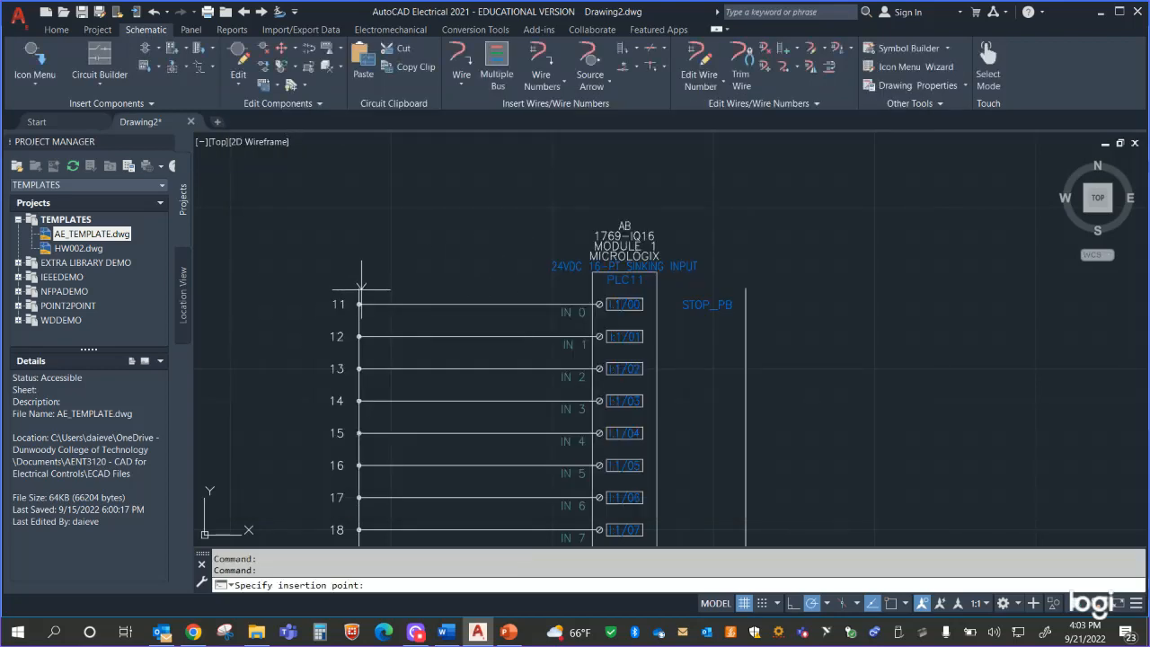
{"action": "left_click", "coordinate": [358, 290]}
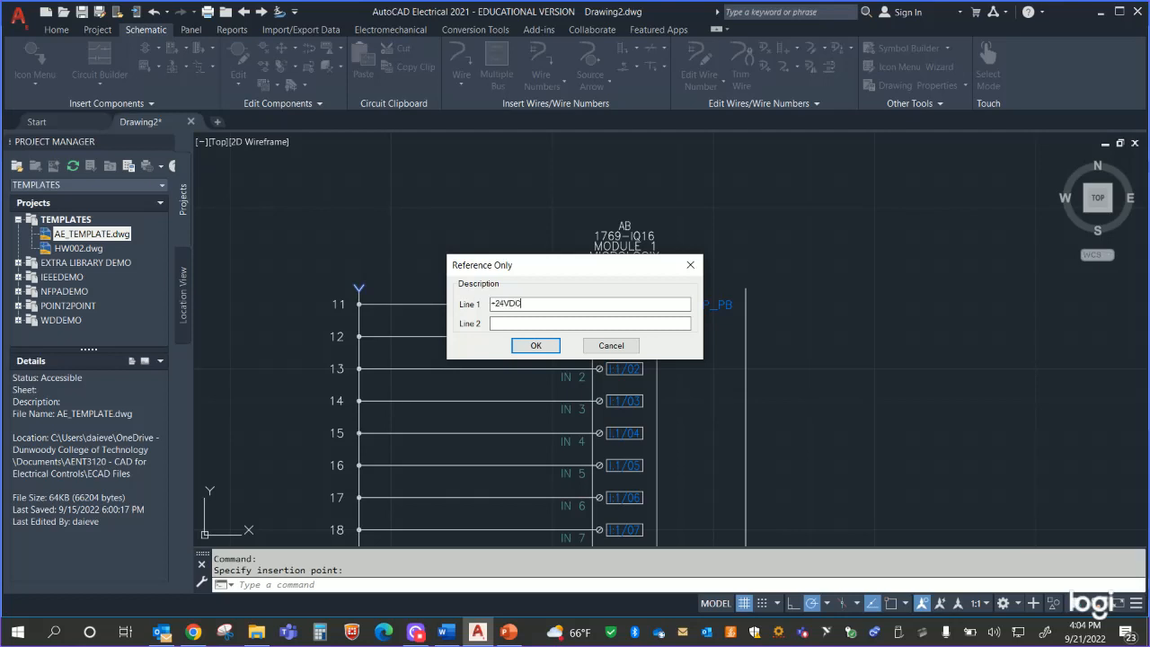
{"action": "left_click", "coordinate": [533, 345]}
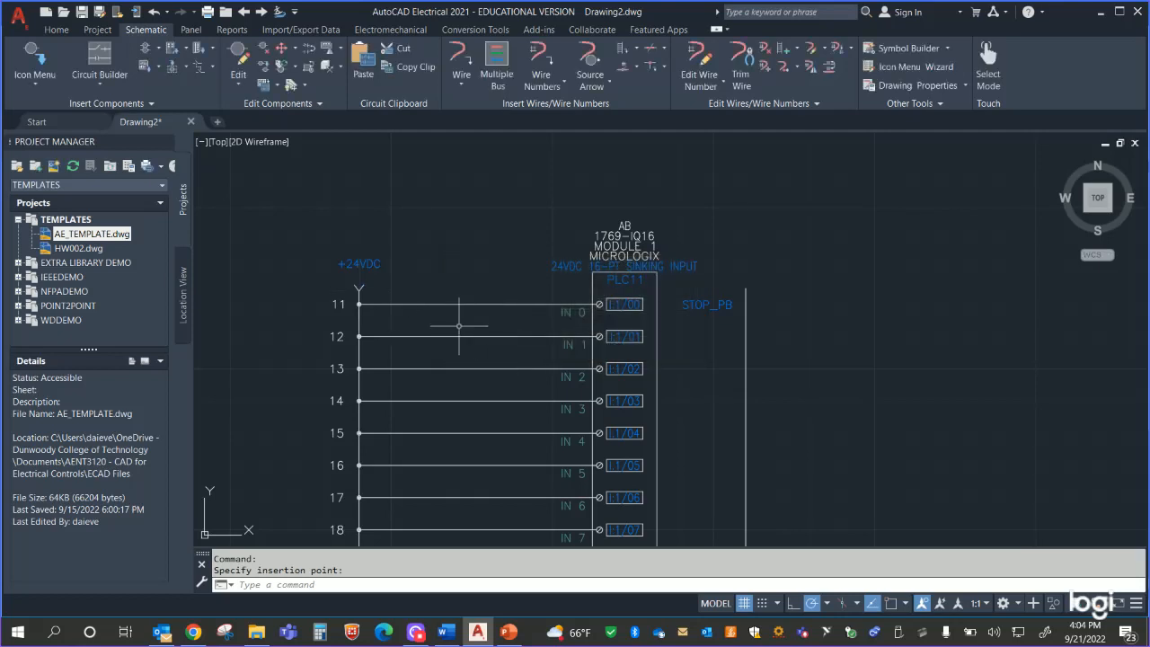
Step: Insert an Arrow Tail - Up reference wire arrow above the ladder's right rail with the description 0V CMN
{"action": "scroll", "coordinate": [422, 300], "scroll_direction": "up", "scroll_amount": 4}
{"action": "middle_click_drag", "start_coordinate": [338, 242], "coordinate": [526, 308]}
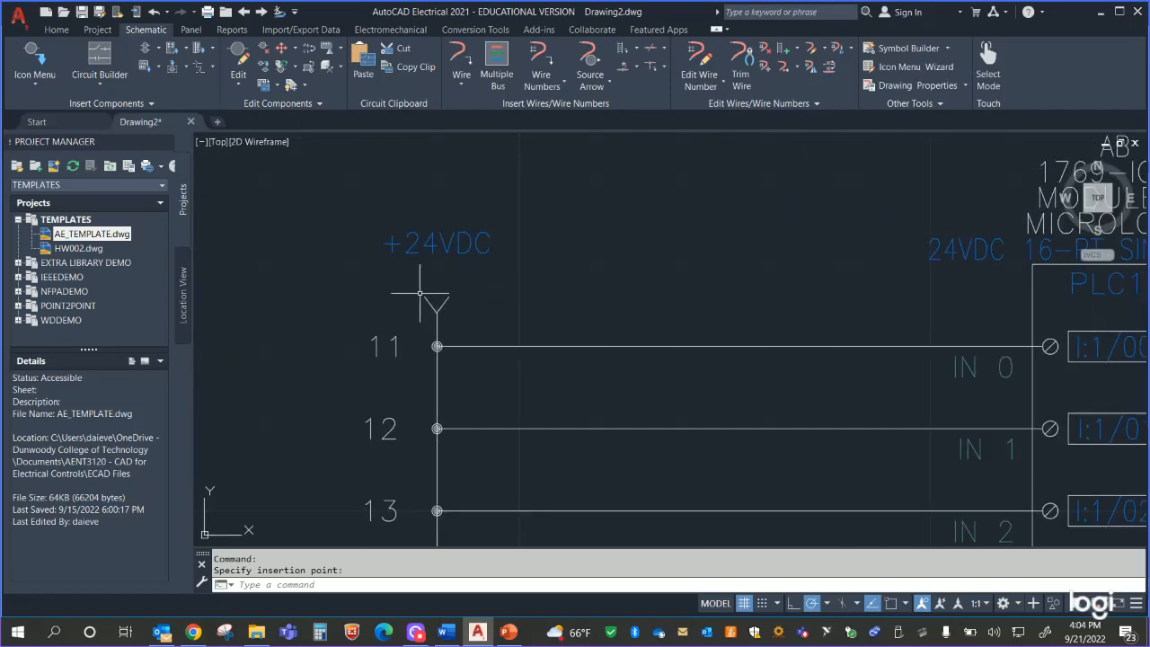
{"action": "middle_click_drag", "start_coordinate": [688, 272], "coordinate": [317, 262]}
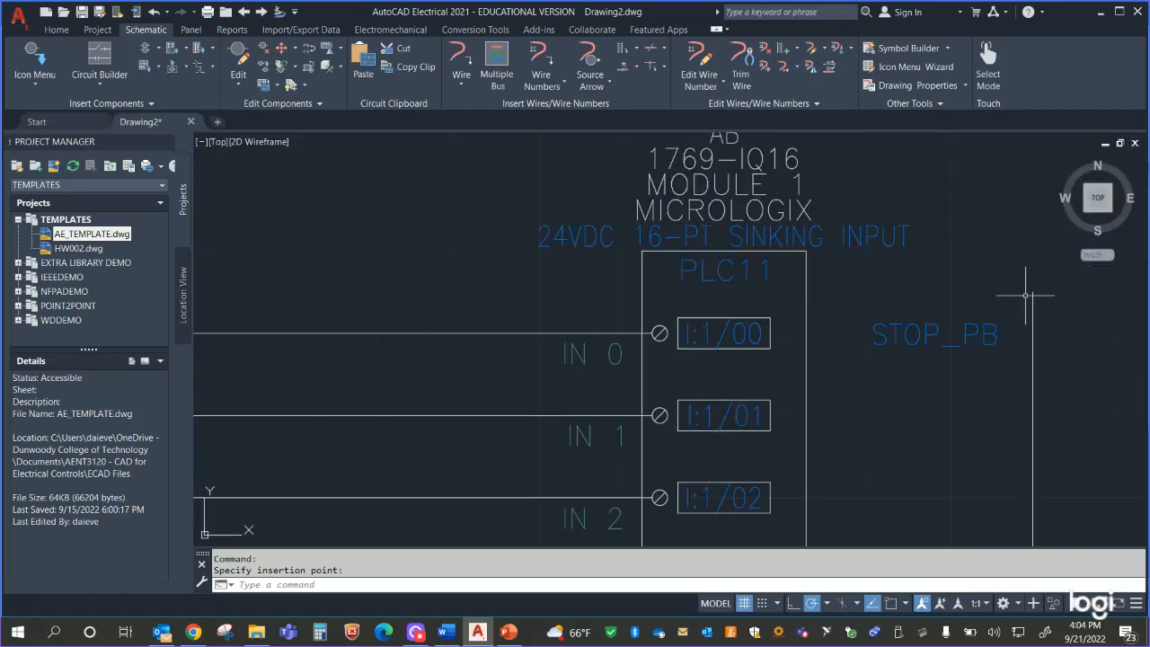
{"action": "middle_click_drag", "start_coordinate": [1007, 273], "coordinate": [806, 272]}
{"action": "left_click", "coordinate": [34, 56]}
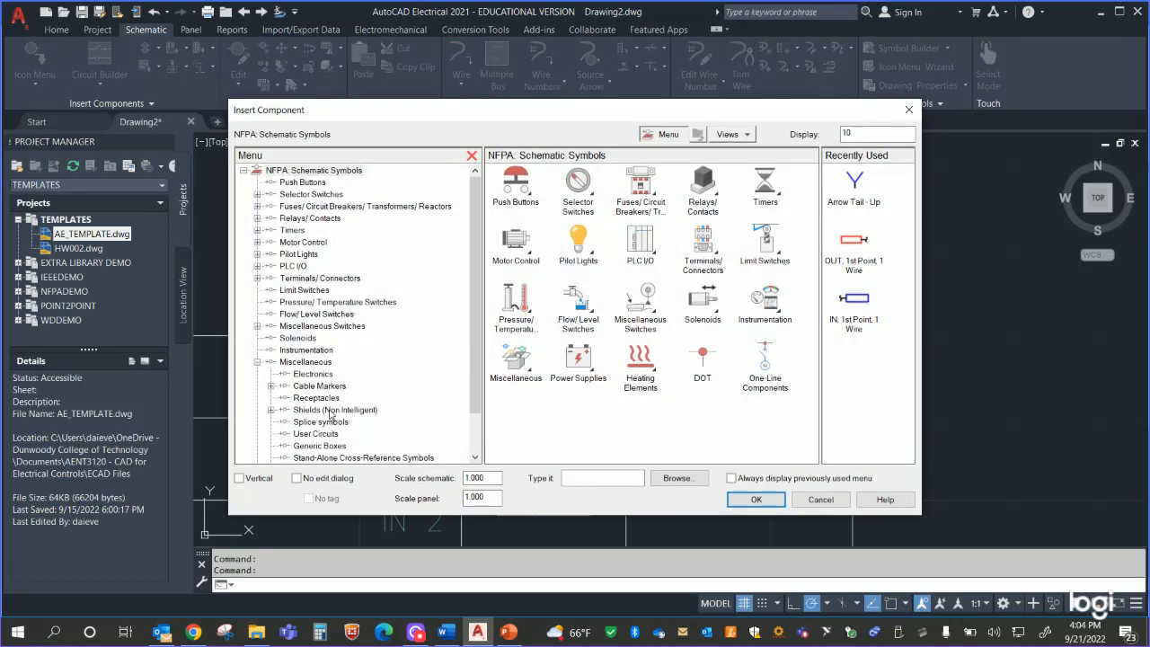
{"action": "left_click", "coordinate": [310, 362]}
{"action": "left_click", "coordinate": [765, 368]}
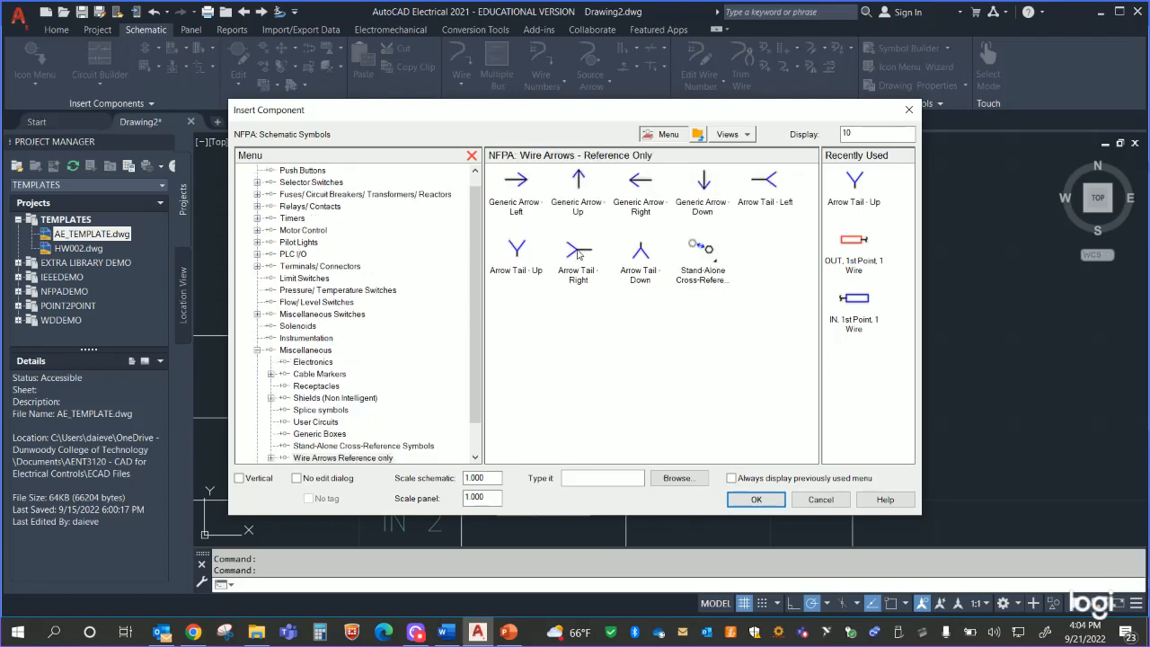
{"action": "left_click", "coordinate": [516, 251]}
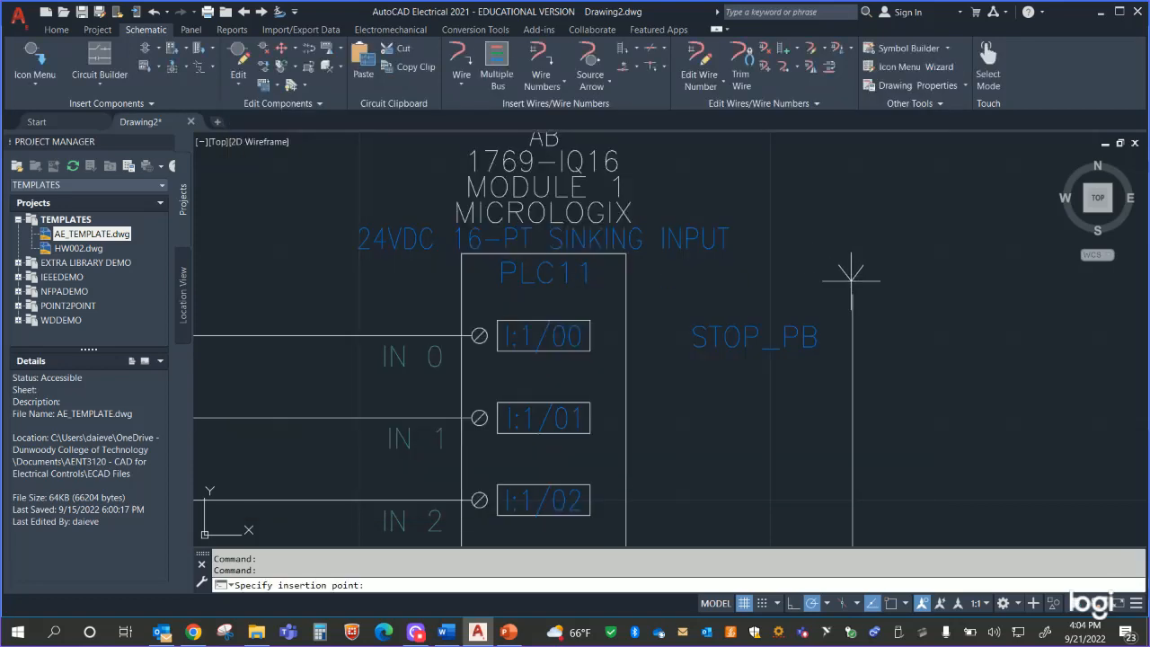
{"action": "left_click", "coordinate": [852, 282]}
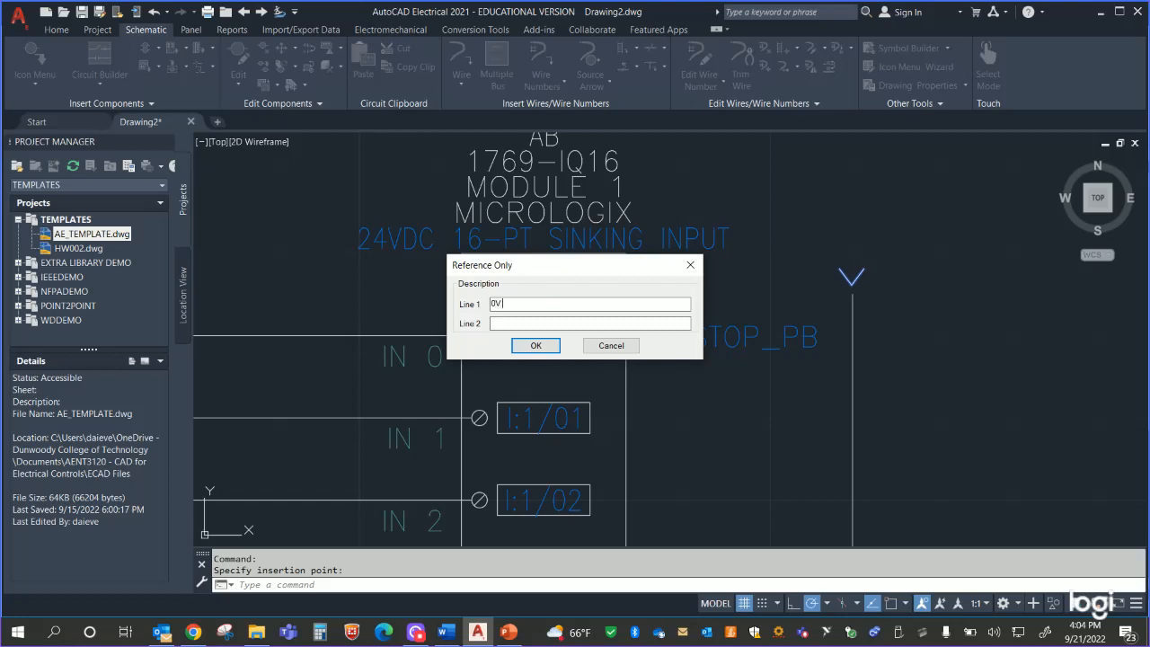
{"action": "left_click", "coordinate": [536, 345]}
Step: Move the 0V CMN arrow down so its tip meets the upper end of the right rail
{"action": "left_click", "coordinate": [851, 284]}
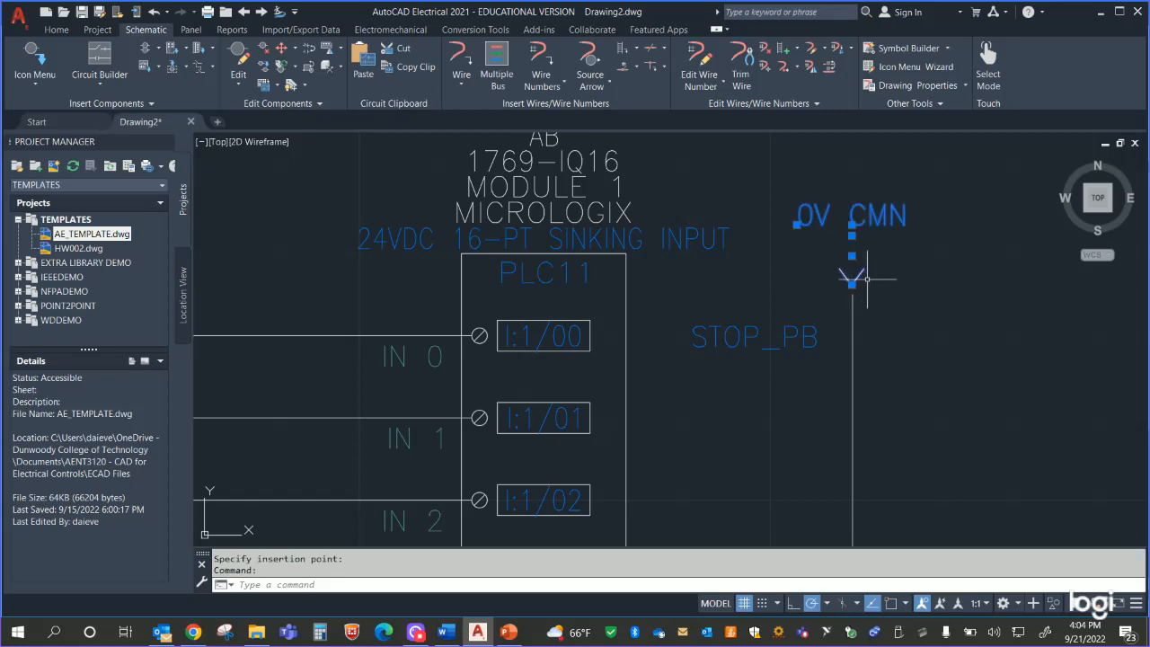
{"action": "left_click_drag", "start_coordinate": [859, 277], "coordinate": [861, 286]}
{"action": "left_click", "coordinate": [882, 284]}
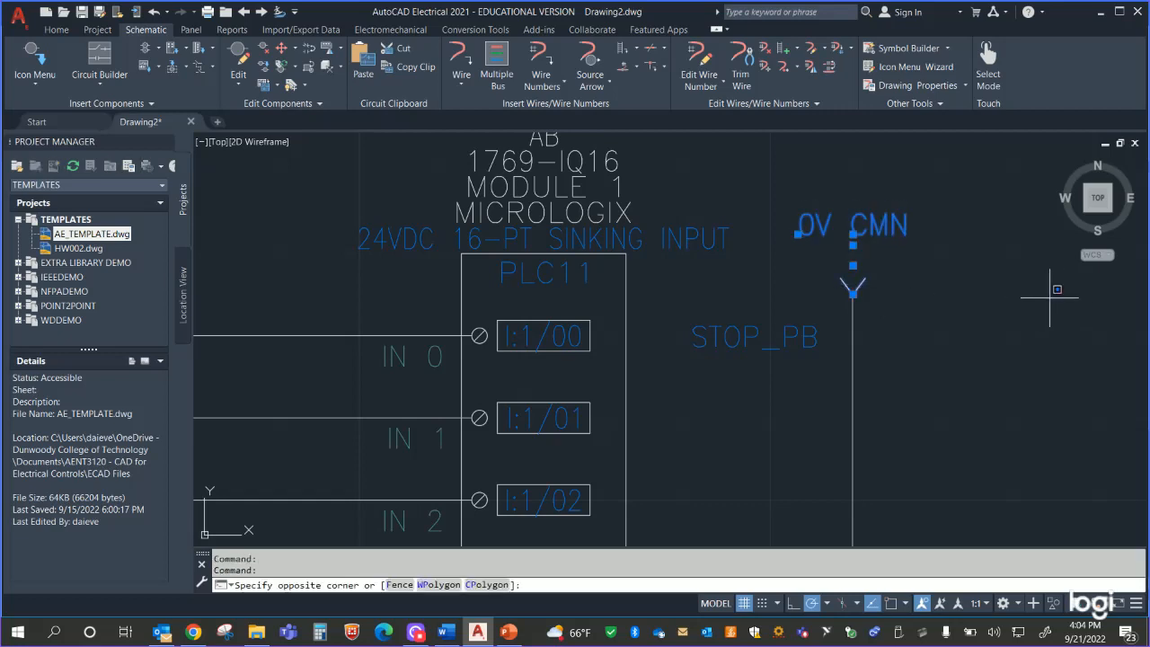
{"action": "key", "text": "Escape"}
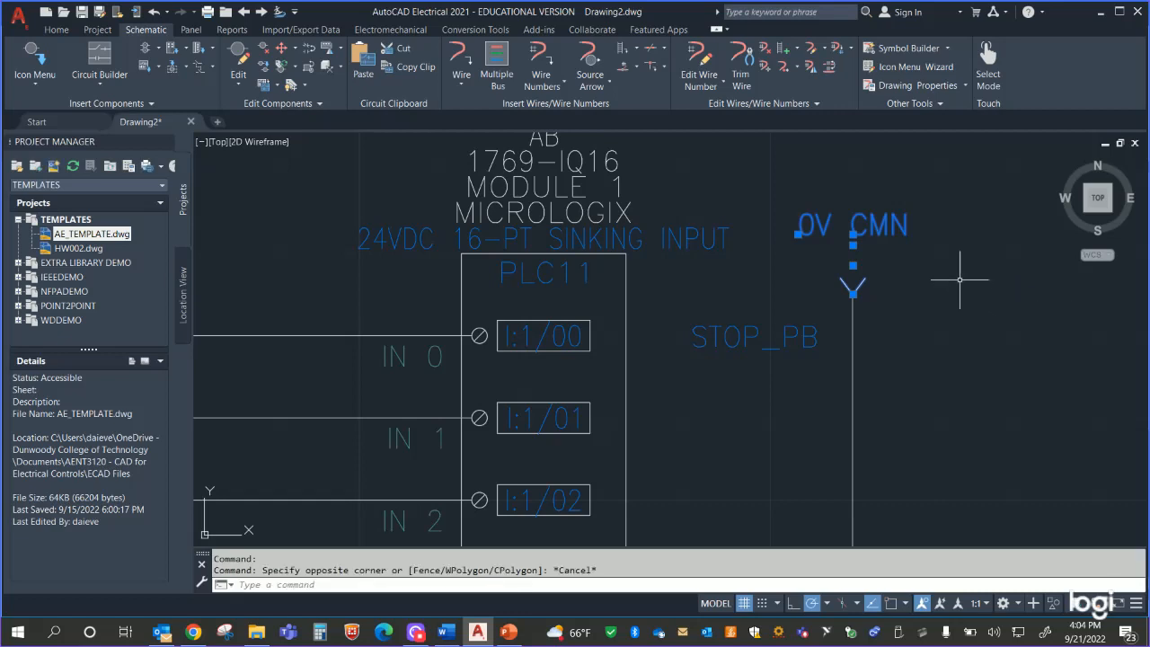
{"action": "key", "text": "Escape"}
Step: Delete the 0V CMN arrow together with its description from the right rail
{"action": "left_click", "coordinate": [776, 176]}
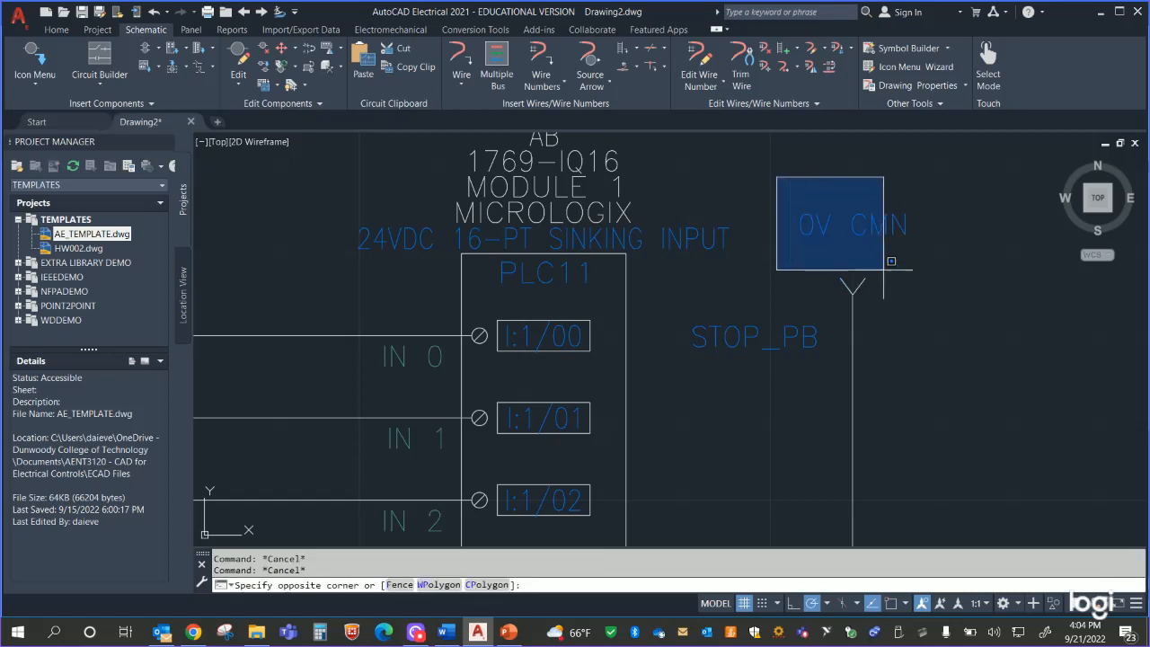
{"action": "left_click", "coordinate": [925, 310]}
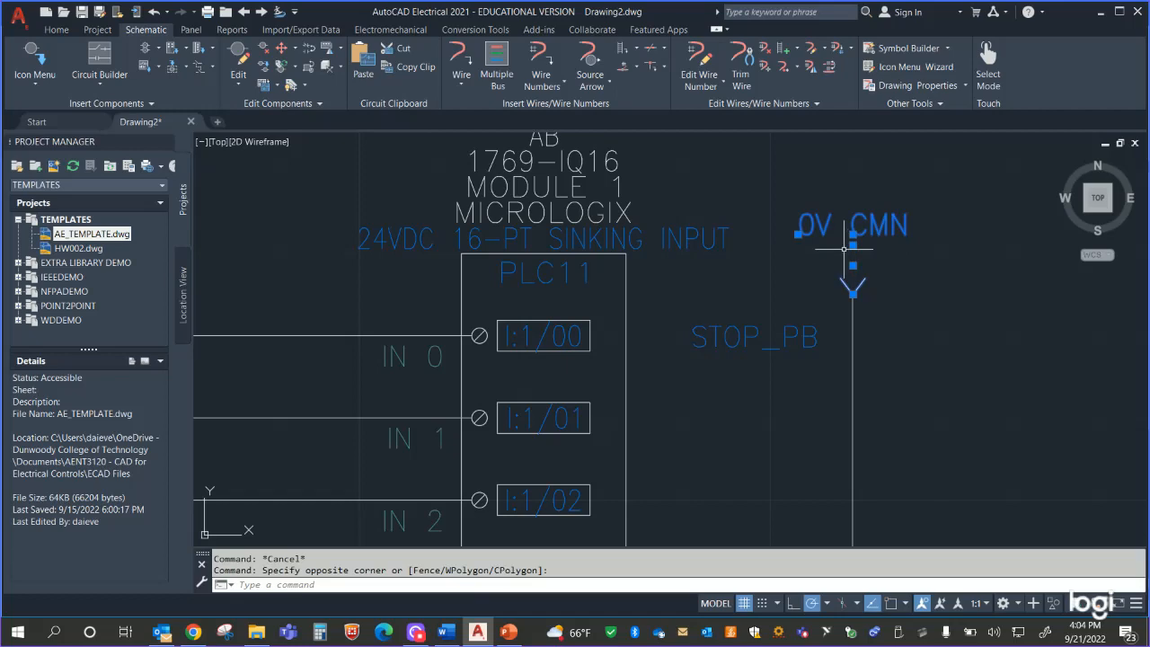
{"action": "key", "text": "Delete"}
Step: Insert a new Arrow Tail - Up reference arrow exactly on the right rail's upper endpoint, described as 0V CMN
{"action": "left_click", "coordinate": [40, 60]}
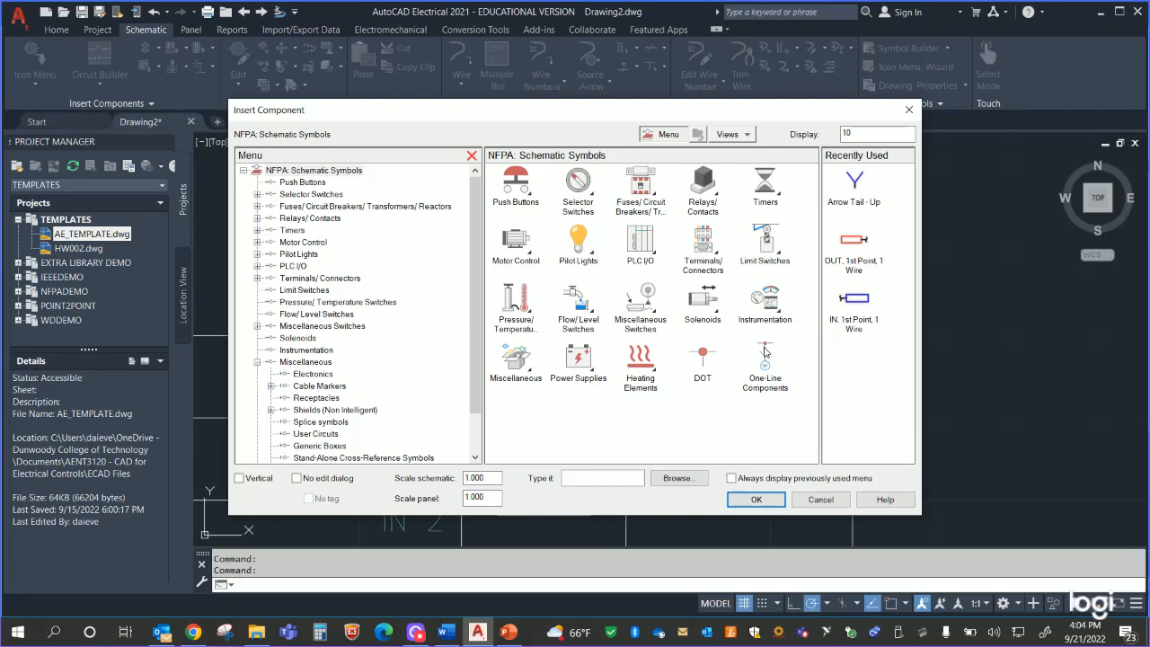
{"action": "left_click", "coordinate": [321, 365]}
{"action": "left_click", "coordinate": [764, 370]}
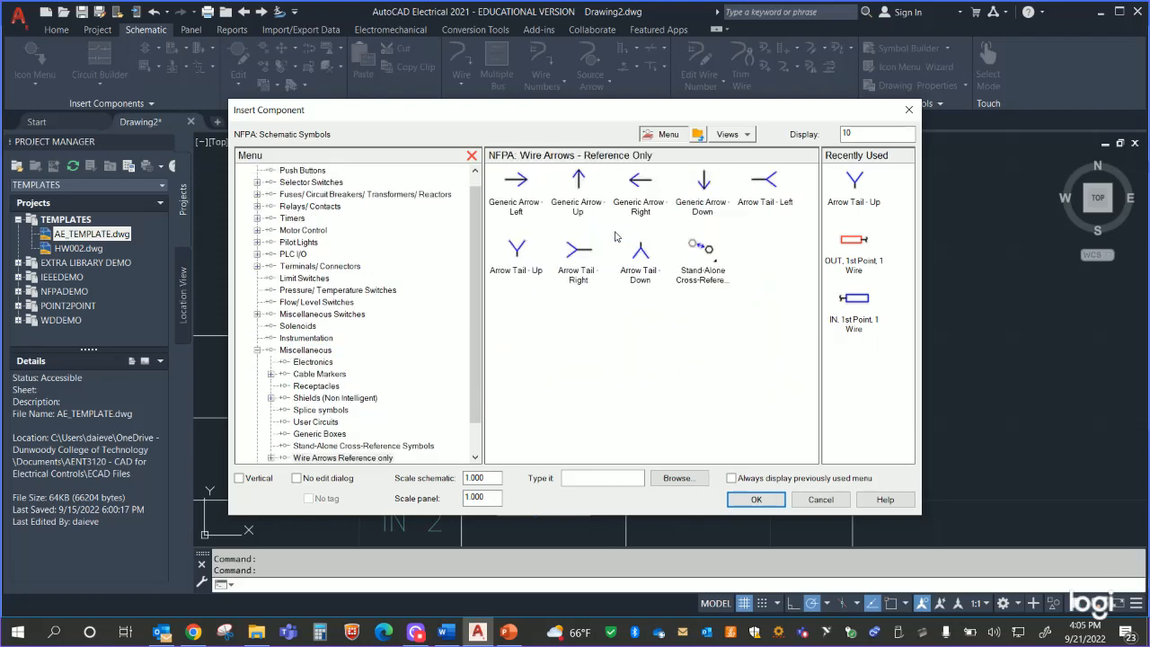
{"action": "left_click", "coordinate": [517, 258]}
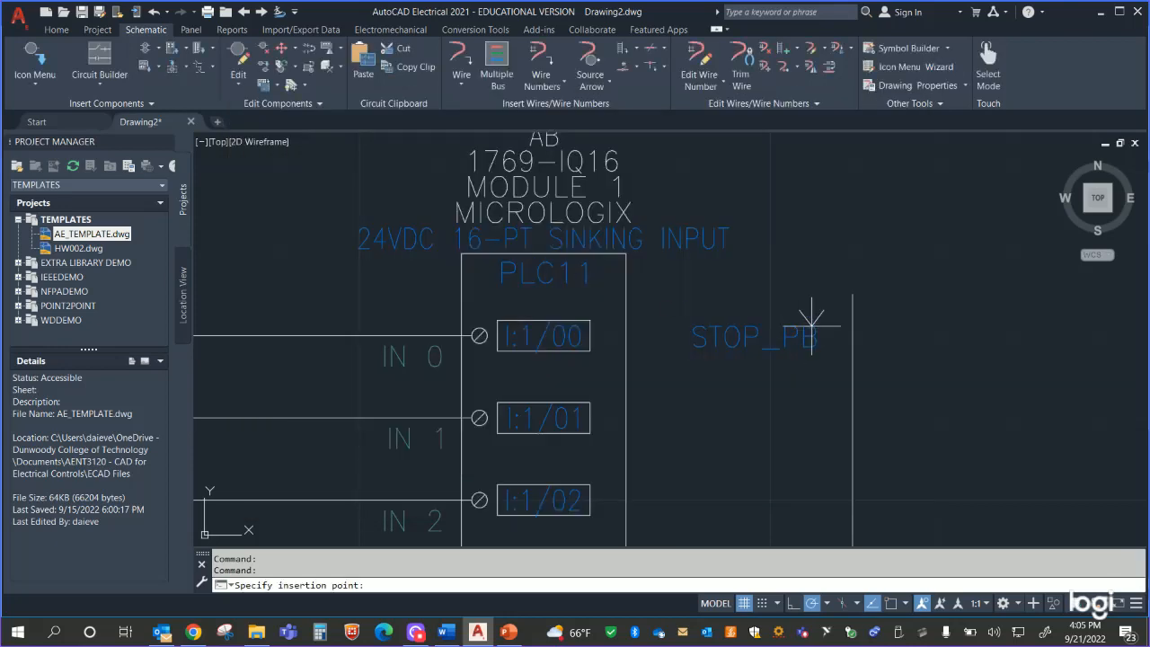
{"action": "left_click", "coordinate": [853, 294]}
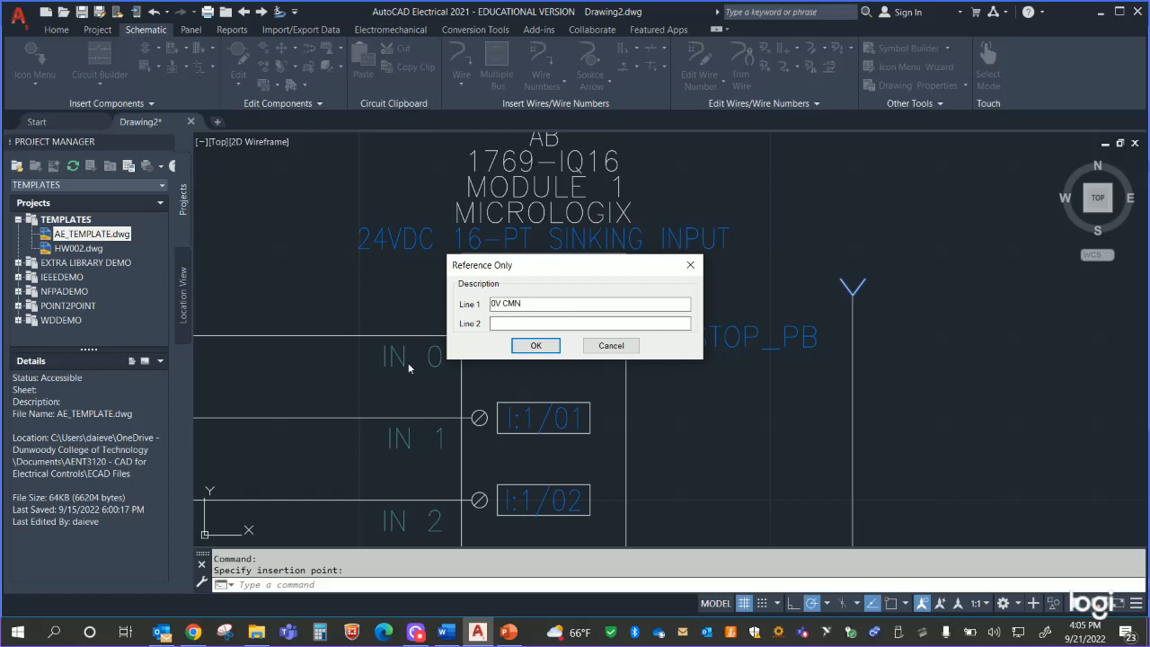
{"action": "left_click", "coordinate": [536, 345]}
{"action": "scroll", "coordinate": [606, 322], "scroll_direction": "down", "scroll_amount": 4}
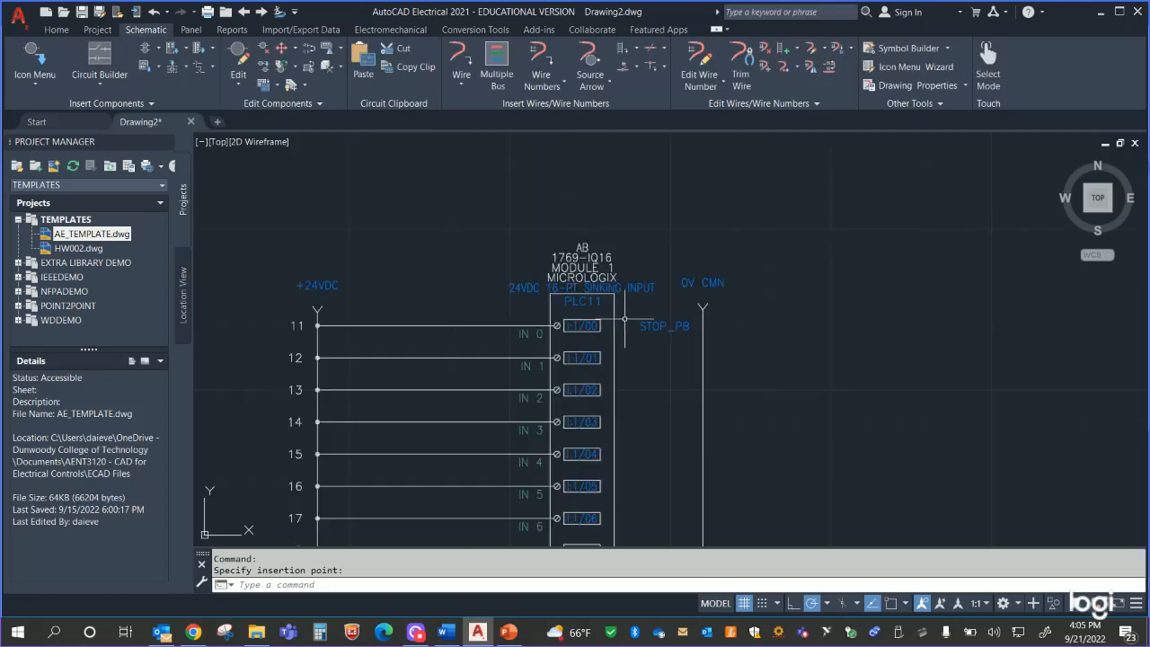
{"action": "scroll", "coordinate": [763, 366], "scroll_direction": "down", "scroll_amount": 3}
{"action": "scroll", "coordinate": [839, 159], "scroll_direction": "up", "scroll_amount": 2}
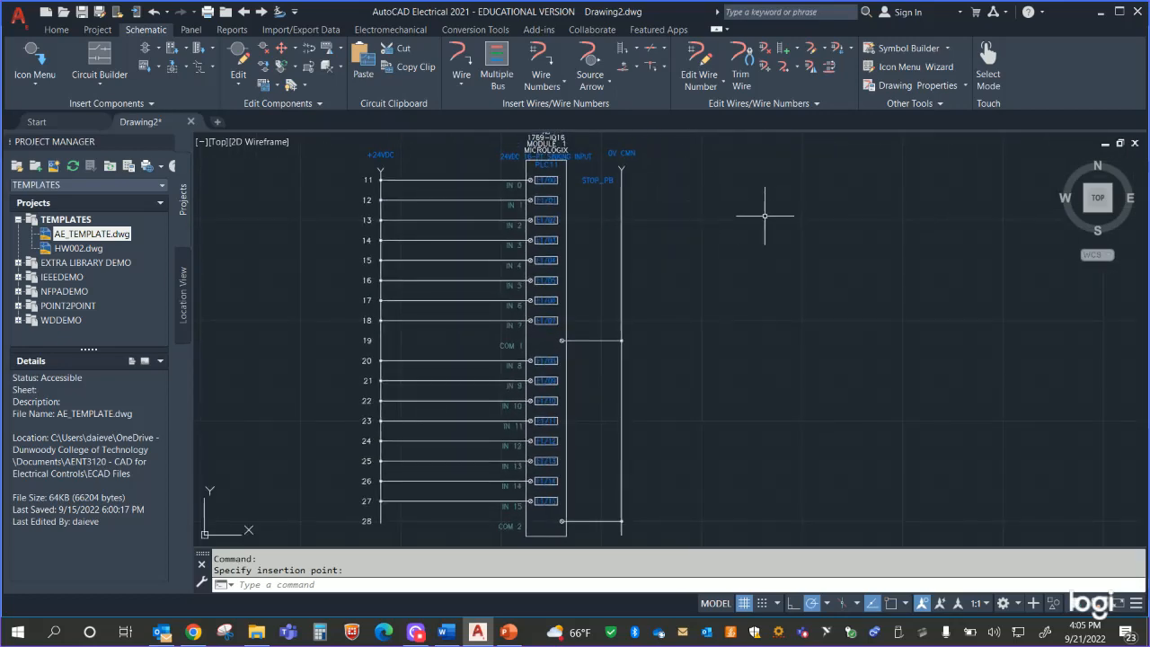
{"action": "middle_click_drag", "start_coordinate": [764, 215], "coordinate": [722, 225]}
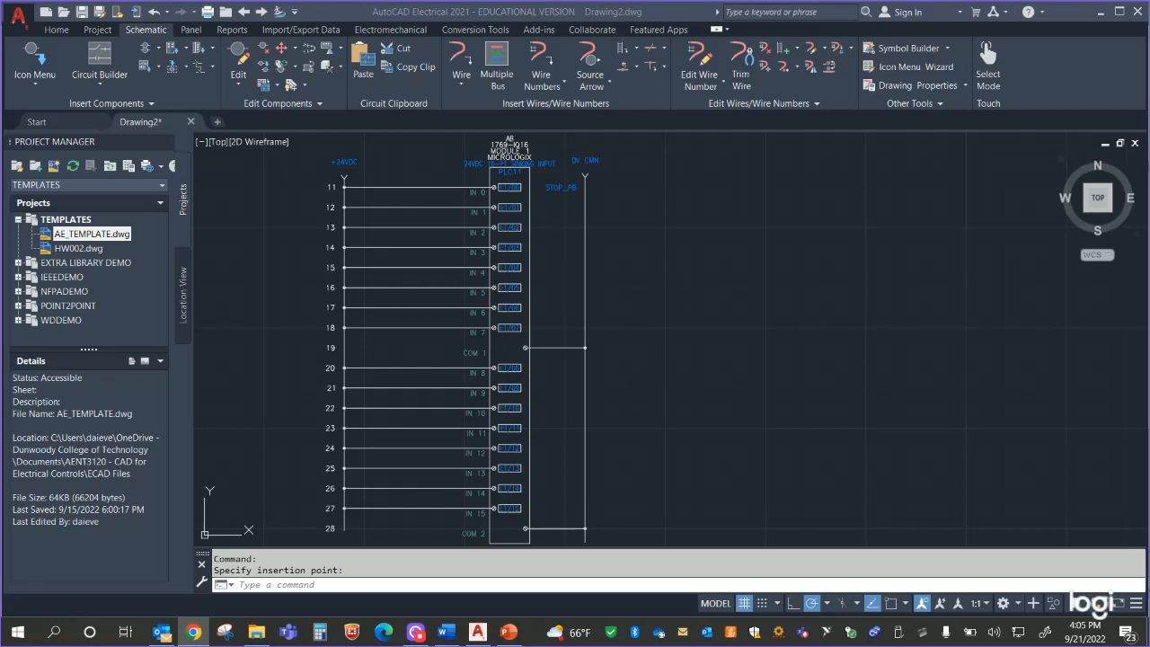
Step: Switch to Chrome and open the Product Drawings & Wiring Diagrams page on Rockwell Automation's site, ready for a catalog number search
{"action": "left_click", "coordinate": [193, 631]}
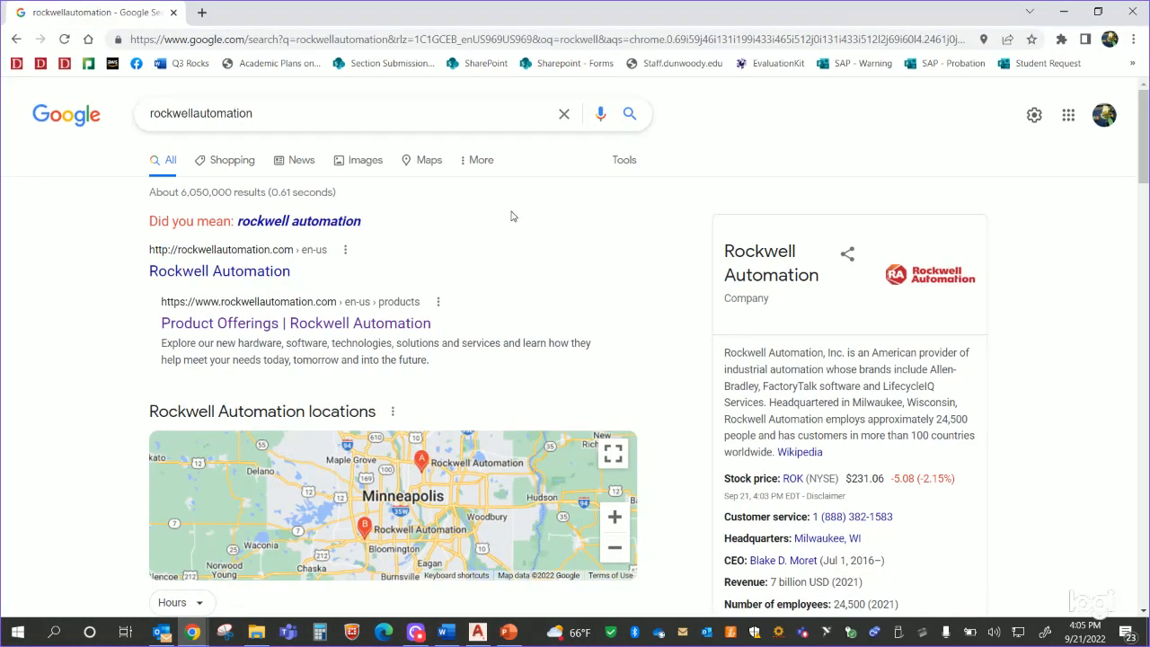
{"action": "left_click", "coordinate": [252, 272]}
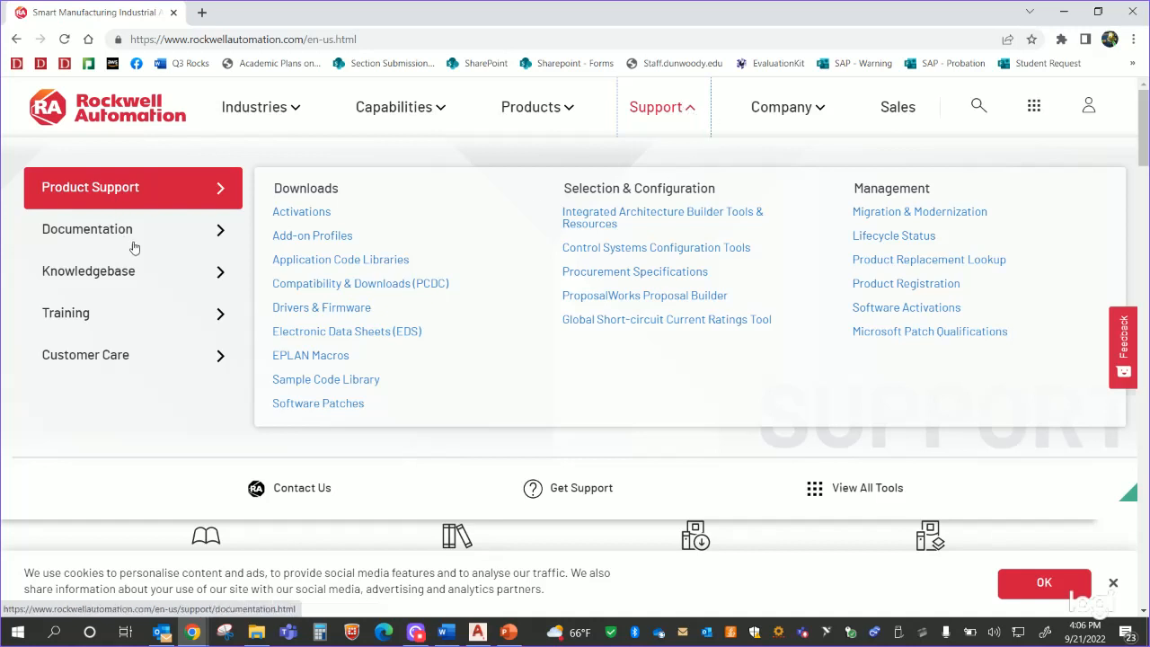
{"action": "mouse_move", "coordinate": [154, 231]}
{"action": "mouse_move", "coordinate": [139, 187]}
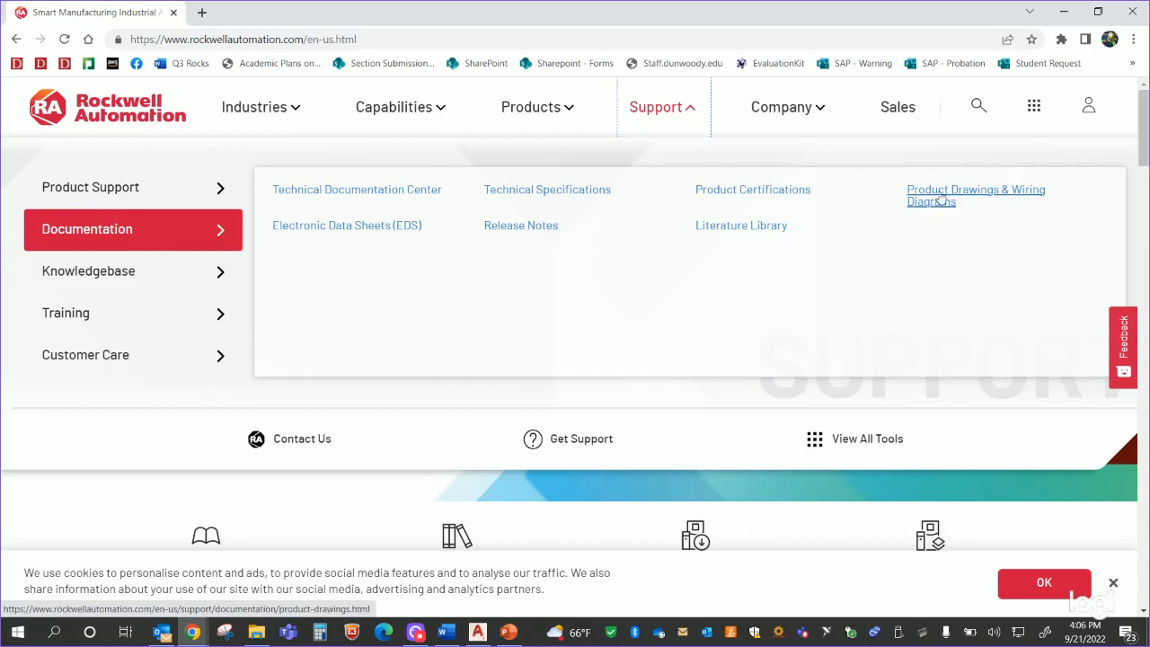
{"action": "left_click", "coordinate": [986, 193]}
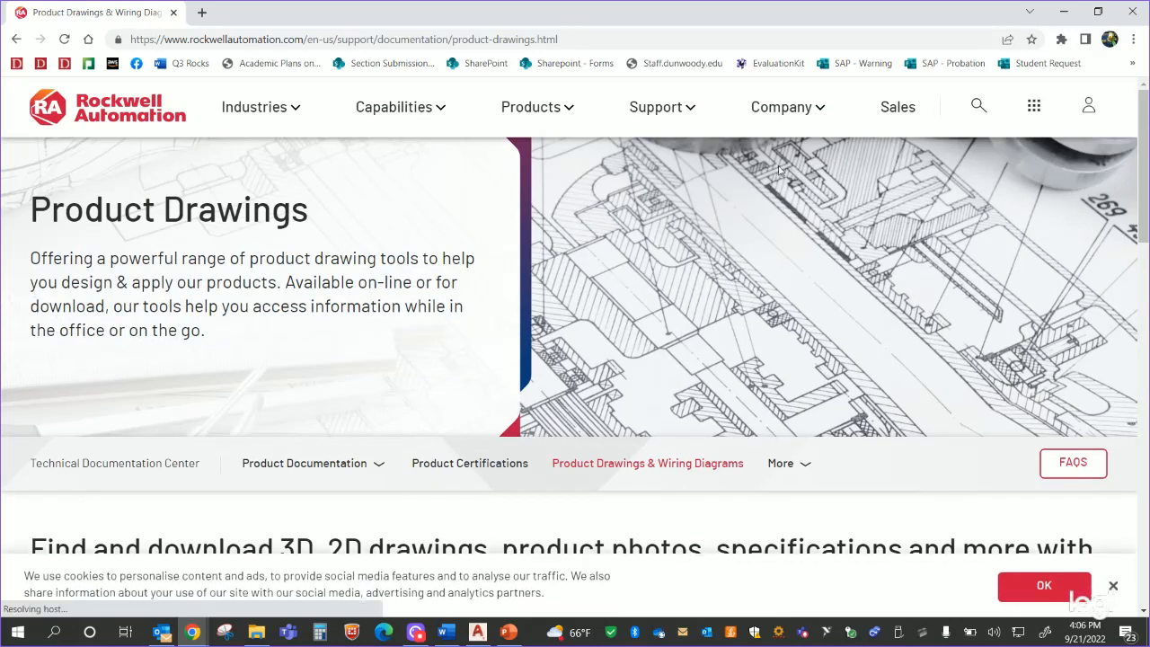
{"action": "scroll", "coordinate": [869, 241], "scroll_direction": "down", "scroll_amount": 5}
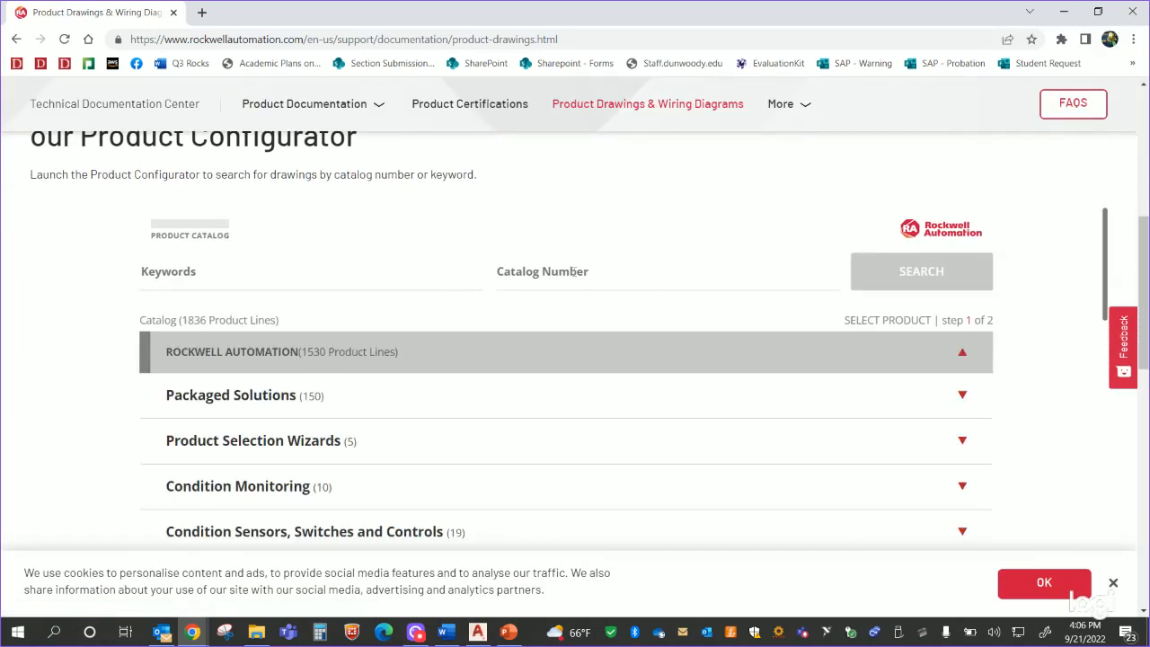
{"action": "left_click", "coordinate": [575, 272]}
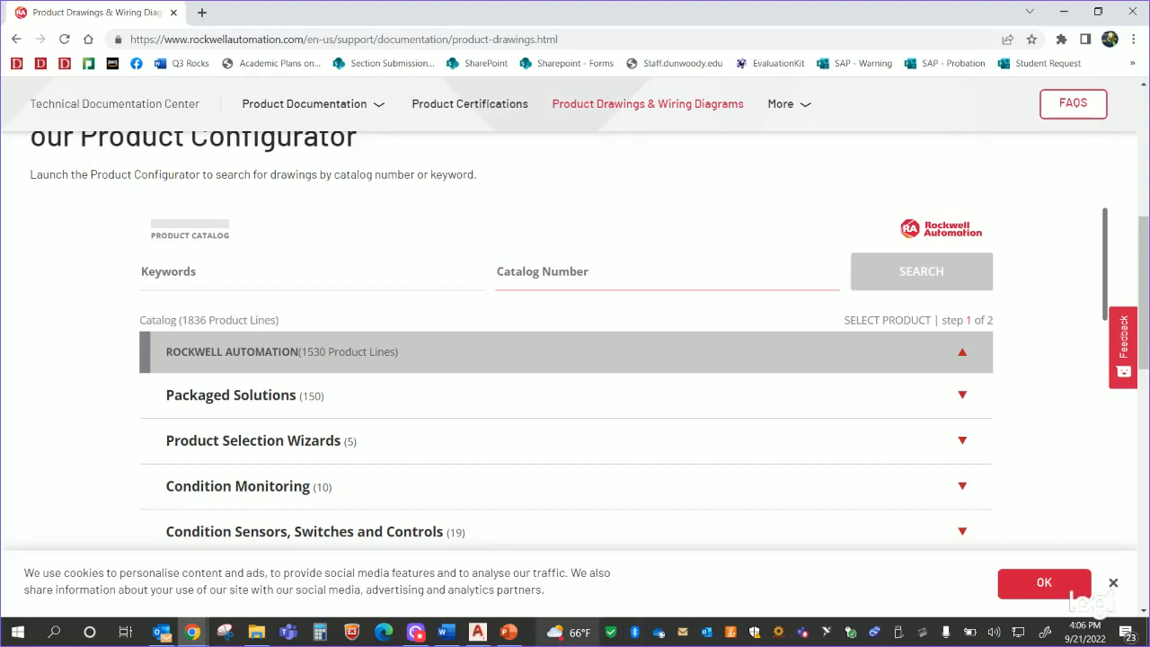
Step: Check the PLC module's catalog number in the AutoCAD Electrical drawing and return to the Product Drawings page in Chrome
{"action": "left_click", "coordinate": [478, 632]}
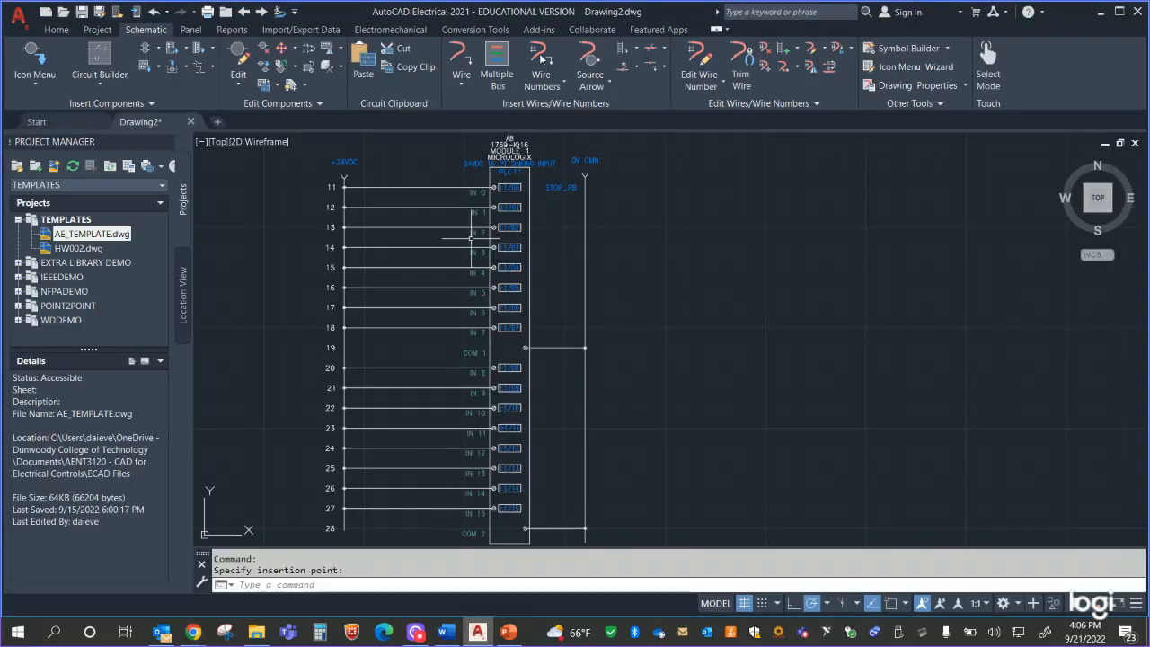
{"action": "scroll", "coordinate": [534, 146], "scroll_direction": "up", "scroll_amount": 3}
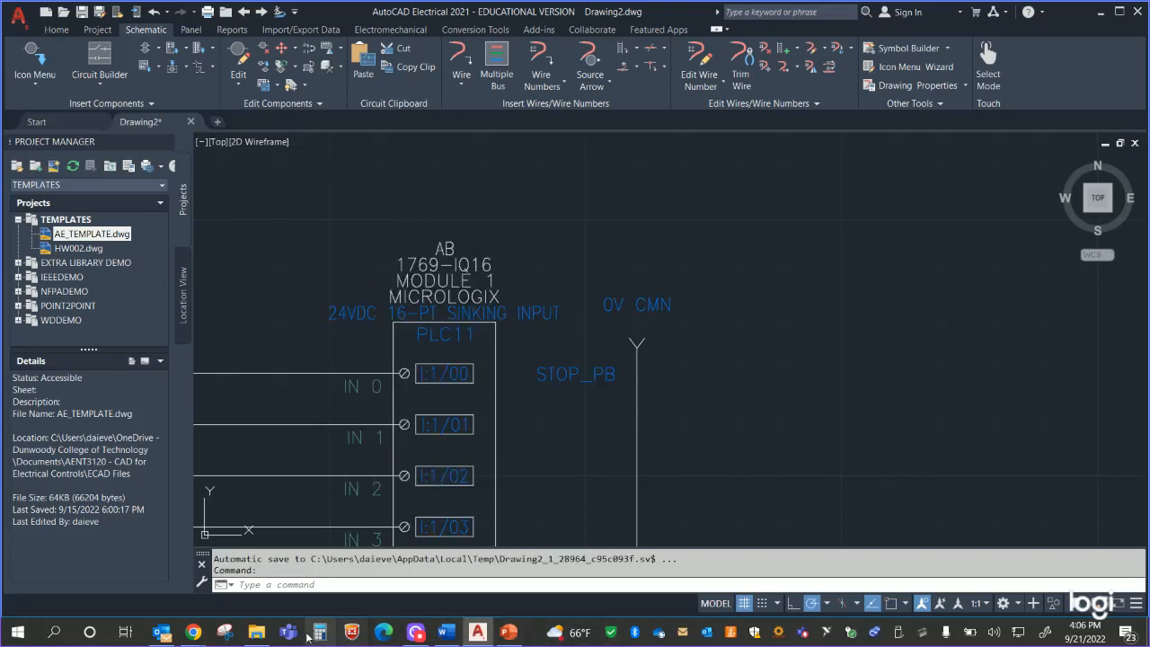
{"action": "mouse_move", "coordinate": [192, 633]}
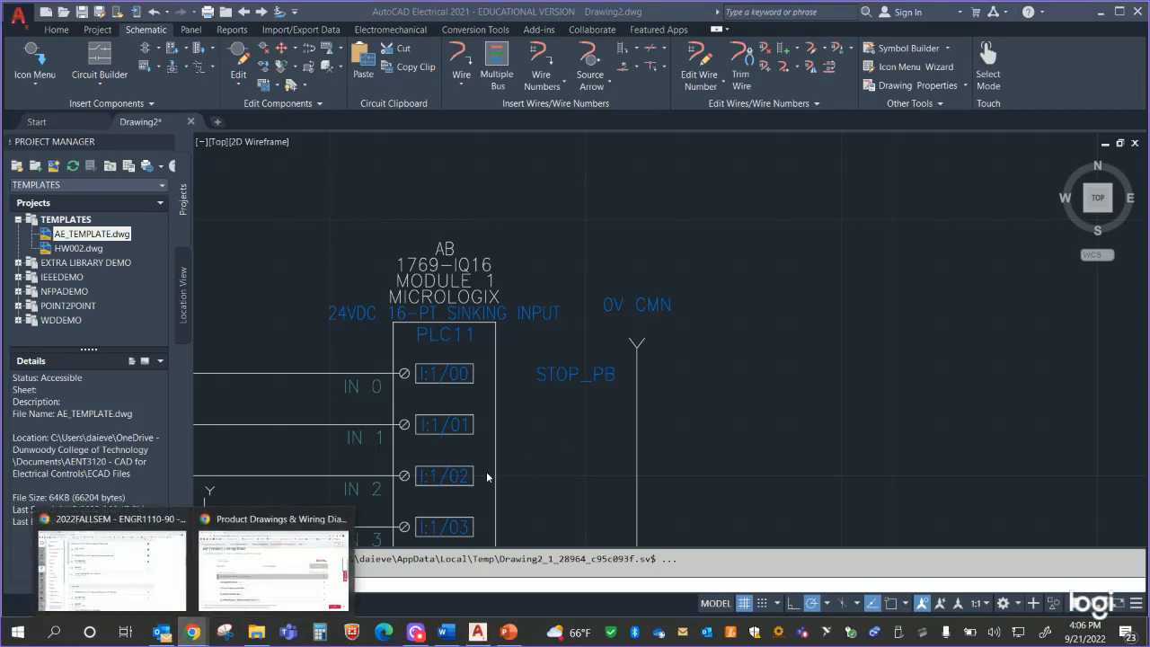
{"action": "left_click", "coordinate": [274, 561]}
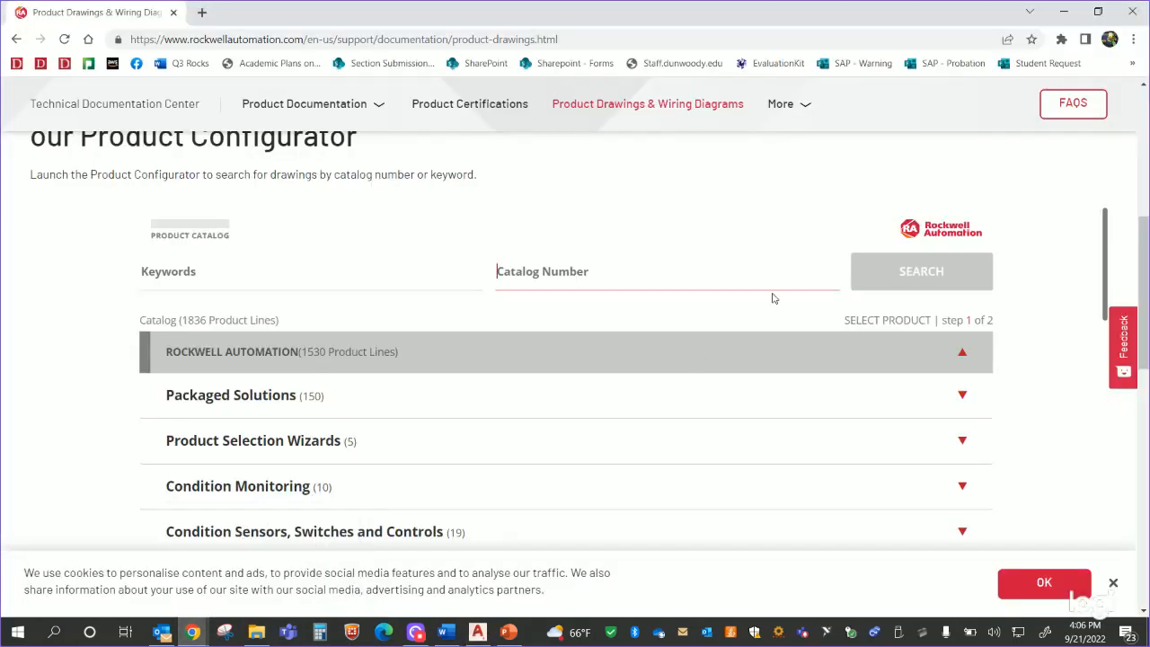
Step: Search the product configurator for catalog number 1769-iq16 and bring its full list of documents into view
{"action": "left_click", "coordinate": [701, 264]}
{"action": "type", "text": "1769-iq16"}
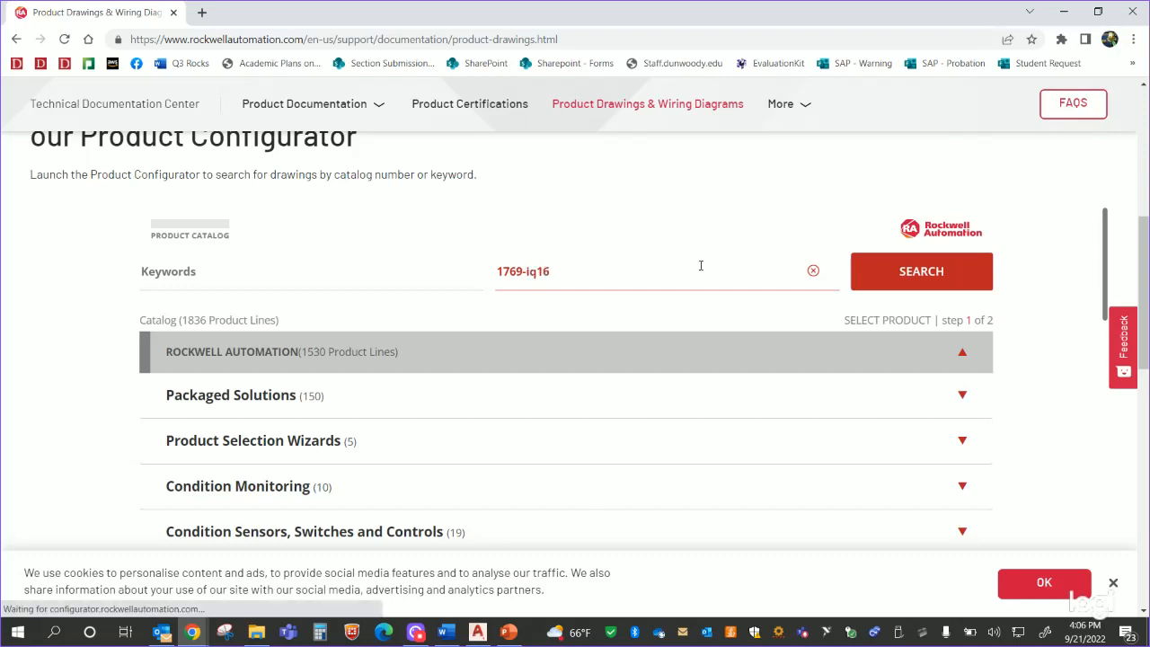
{"action": "key", "text": "Return"}
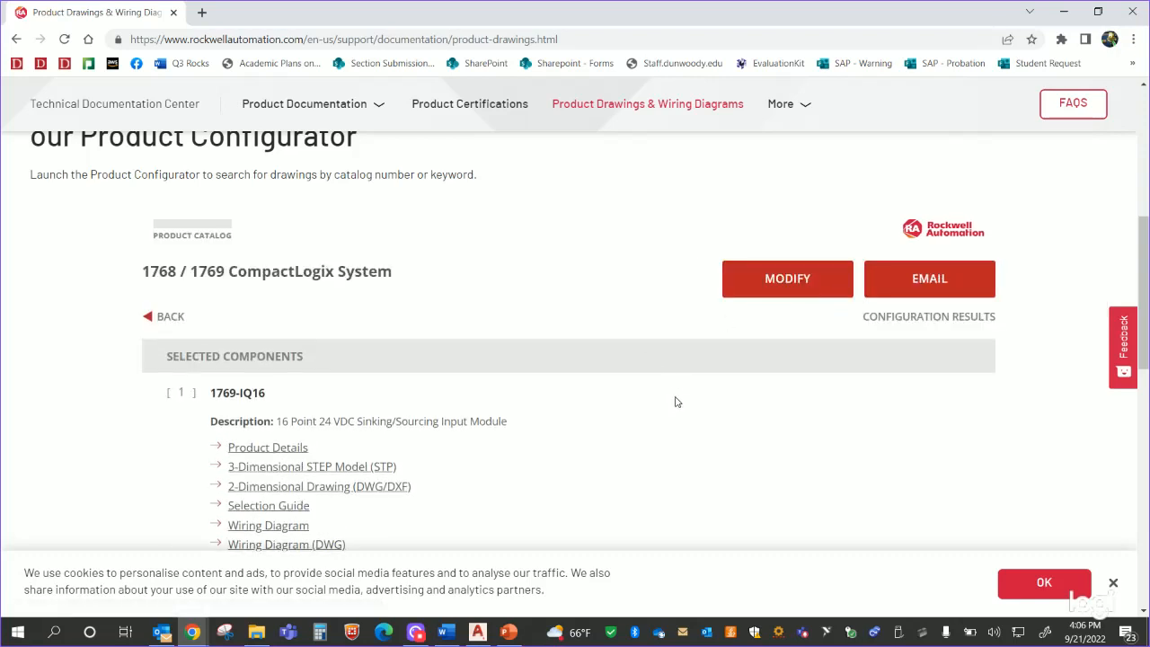
{"action": "scroll", "coordinate": [598, 406], "scroll_direction": "down", "scroll_amount": 2}
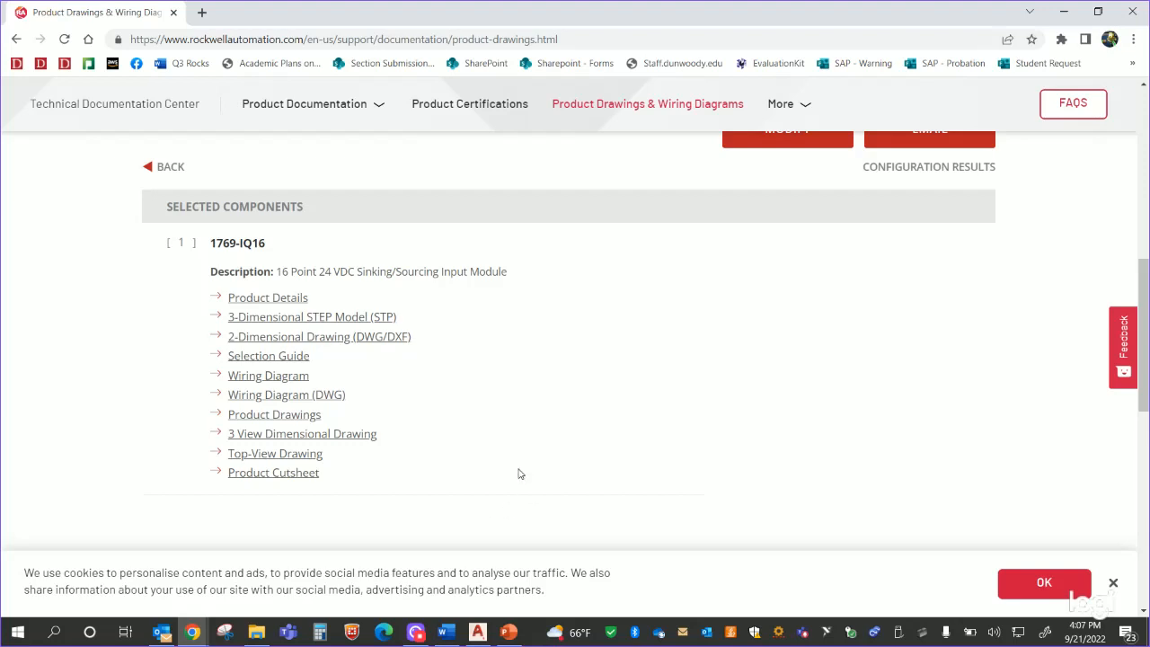
Step: Download the module's Wiring Diagram (DWG), open it in AutoCAD Electrical and frame the wiring diagram for reading
{"action": "left_click", "coordinate": [333, 397]}
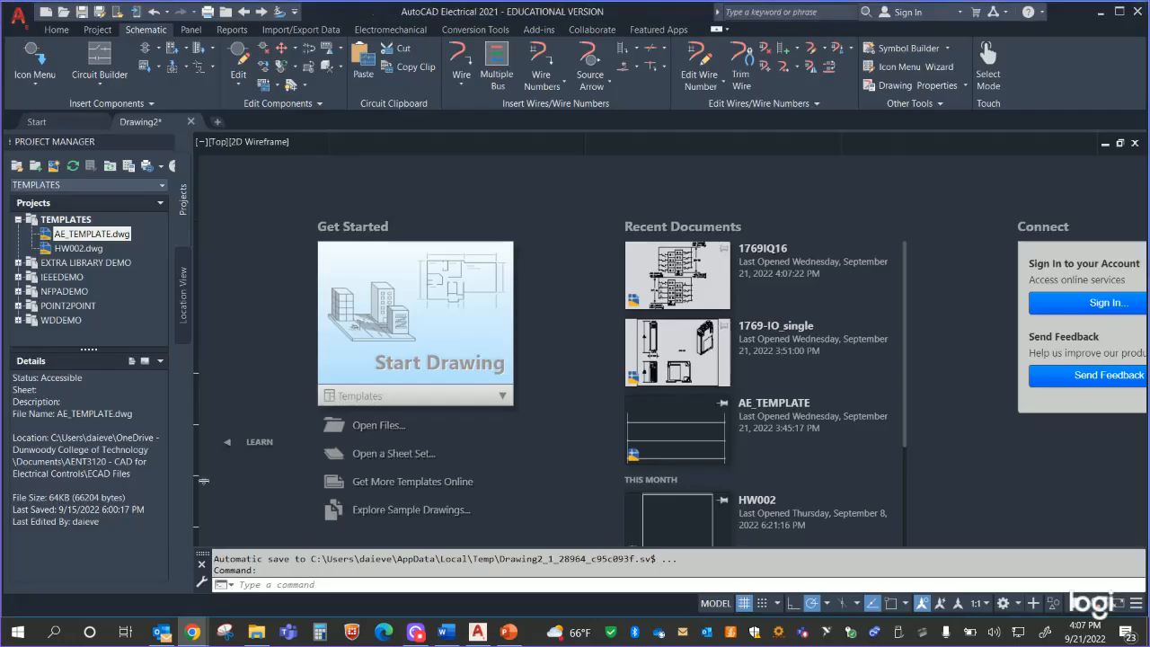
{"action": "scroll", "coordinate": [770, 389], "scroll_direction": "down", "scroll_amount": 5}
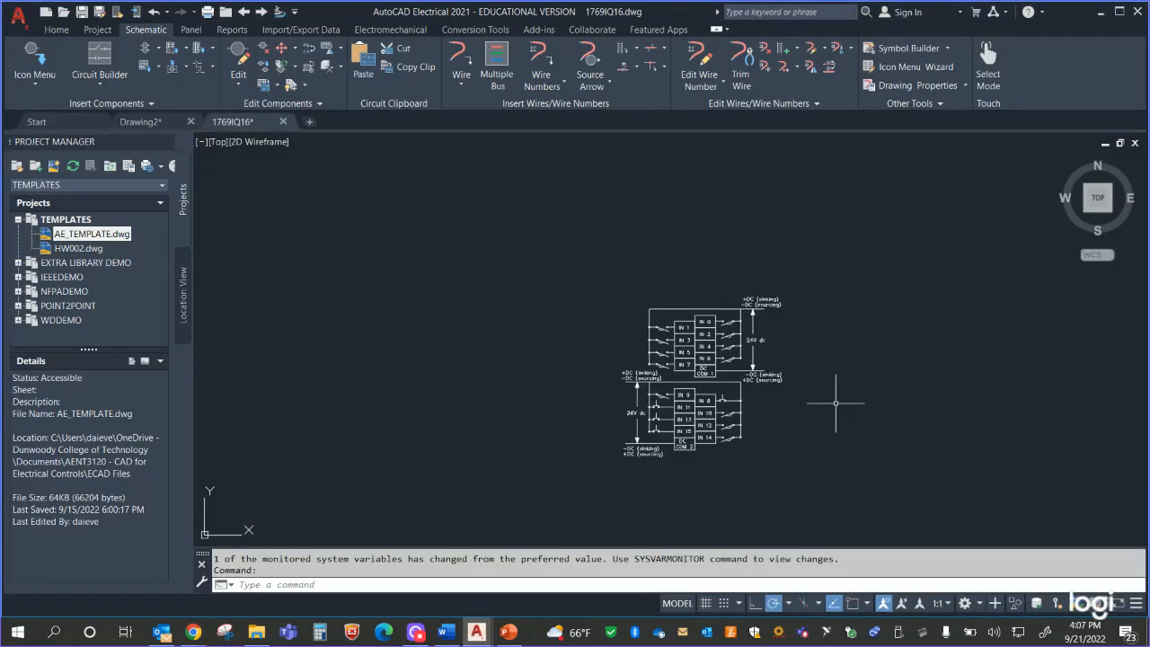
{"action": "scroll", "coordinate": [835, 403], "scroll_direction": "up", "scroll_amount": 5}
{"action": "mouse_move", "coordinate": [781, 387]}
{"action": "middle_mouse_down"}
{"action": "mouse_move", "coordinate": [808, 413]}
{"action": "mouse_move", "coordinate": [839, 395]}
{"action": "middle_mouse_up"}
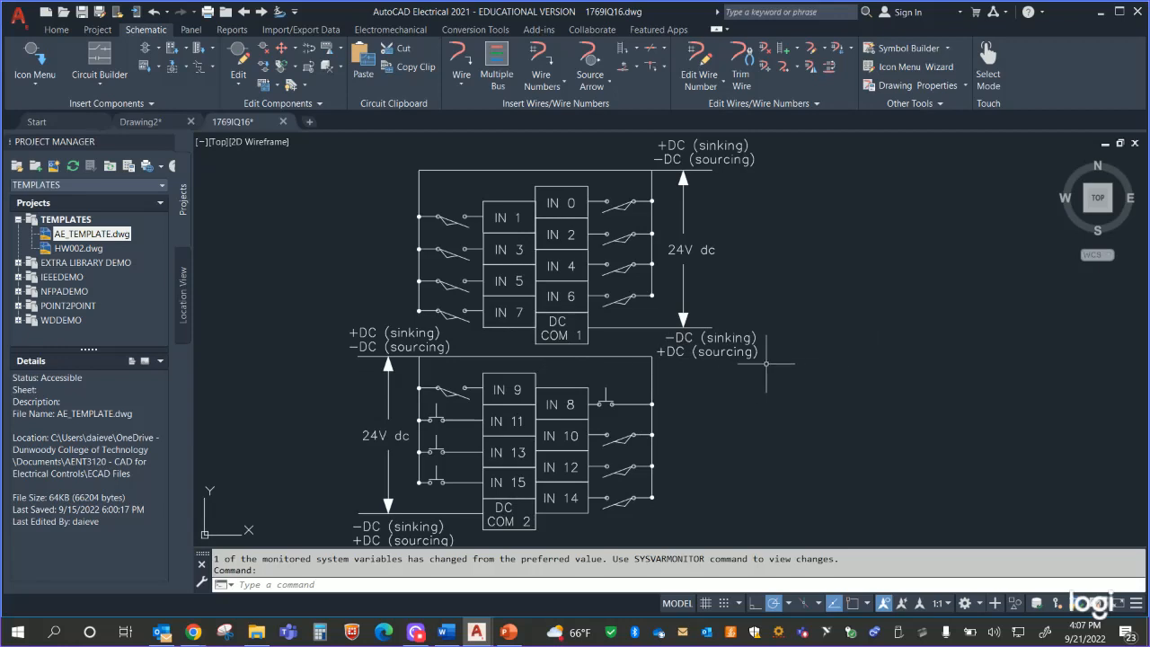
Step: Select the switch symbols wired to IN 7, IN 5 and IN 3 to inspect them as drawing objects
{"action": "left_click", "coordinate": [448, 314]}
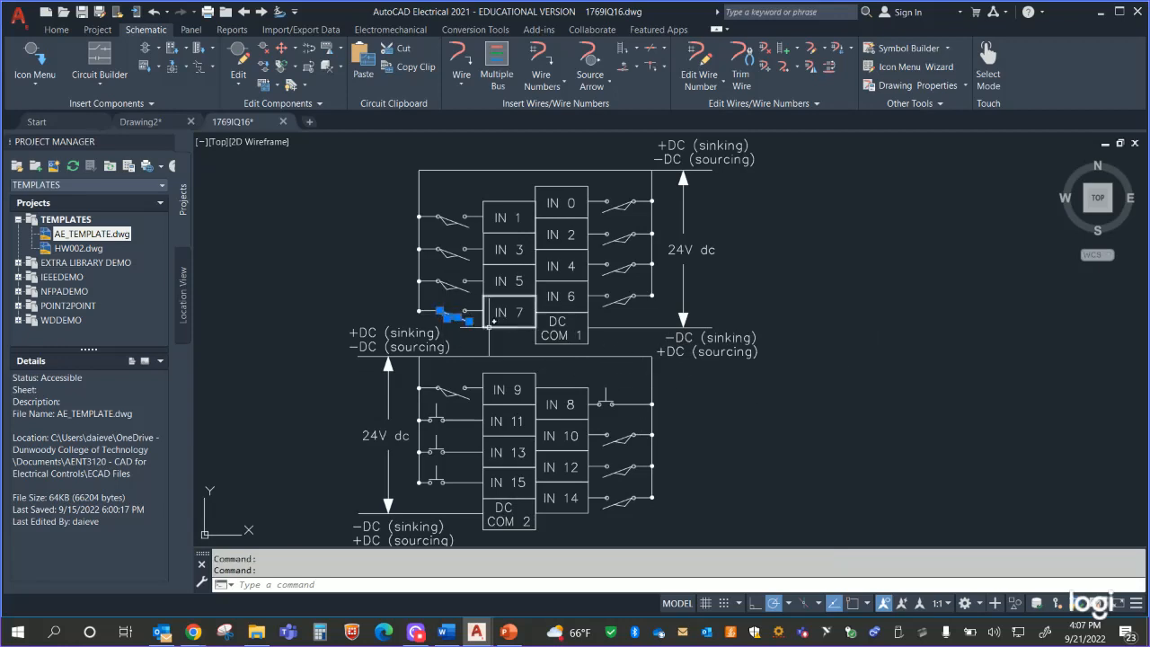
{"action": "left_click", "coordinate": [464, 283]}
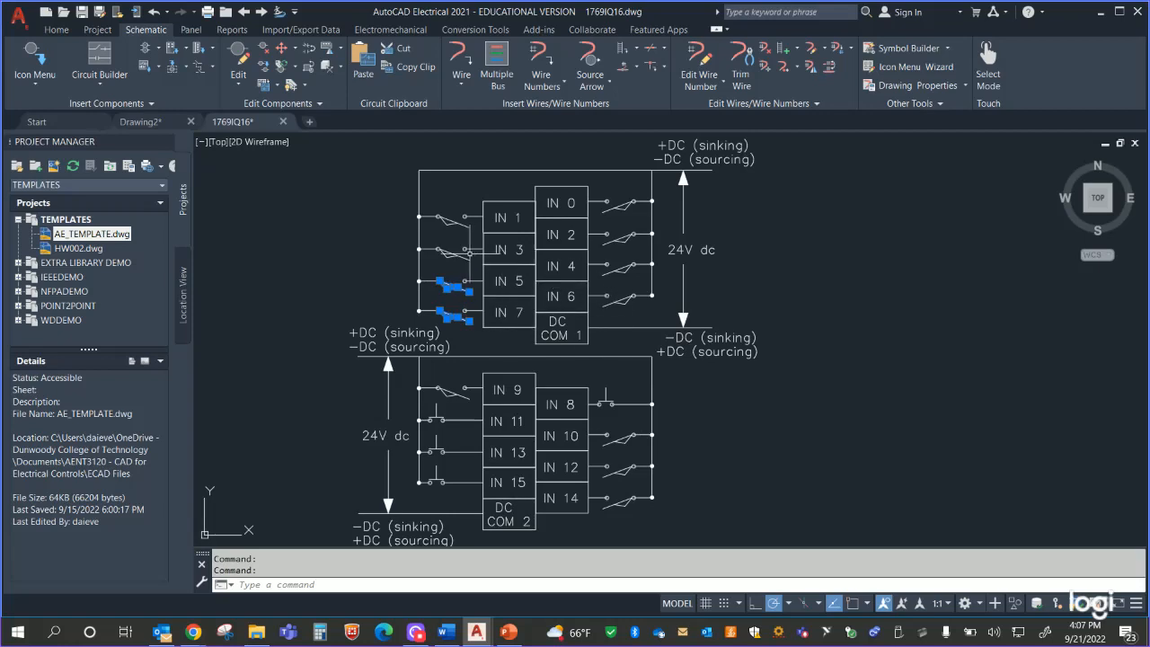
{"action": "left_click", "coordinate": [459, 250]}
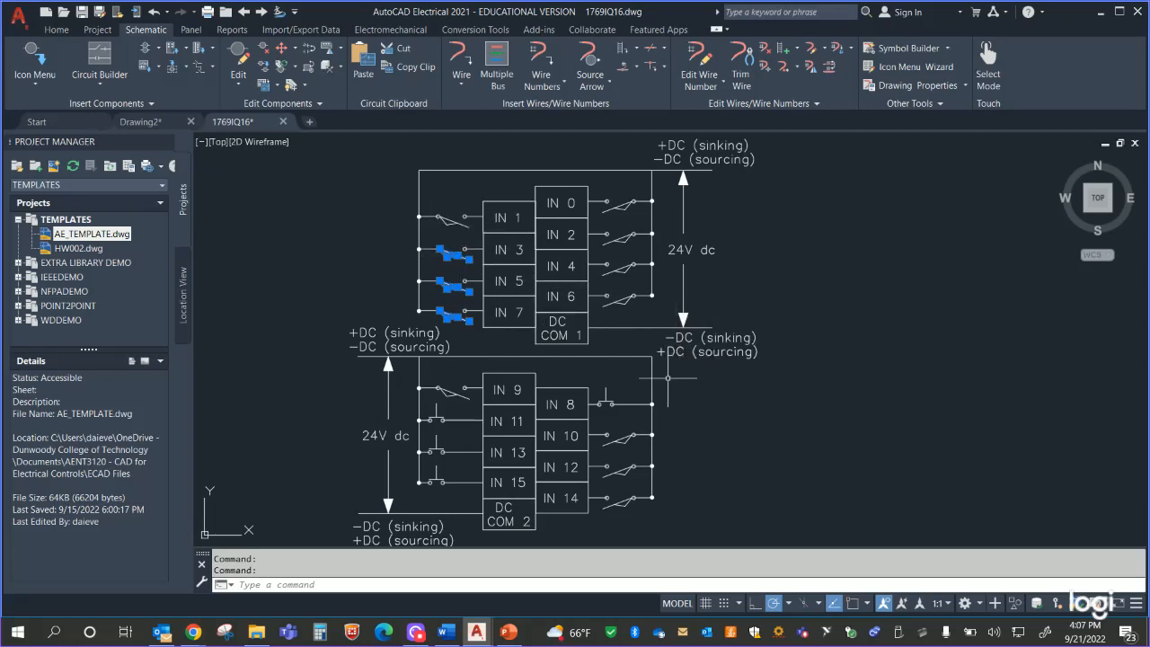
{"action": "left_click", "coordinate": [572, 395]}
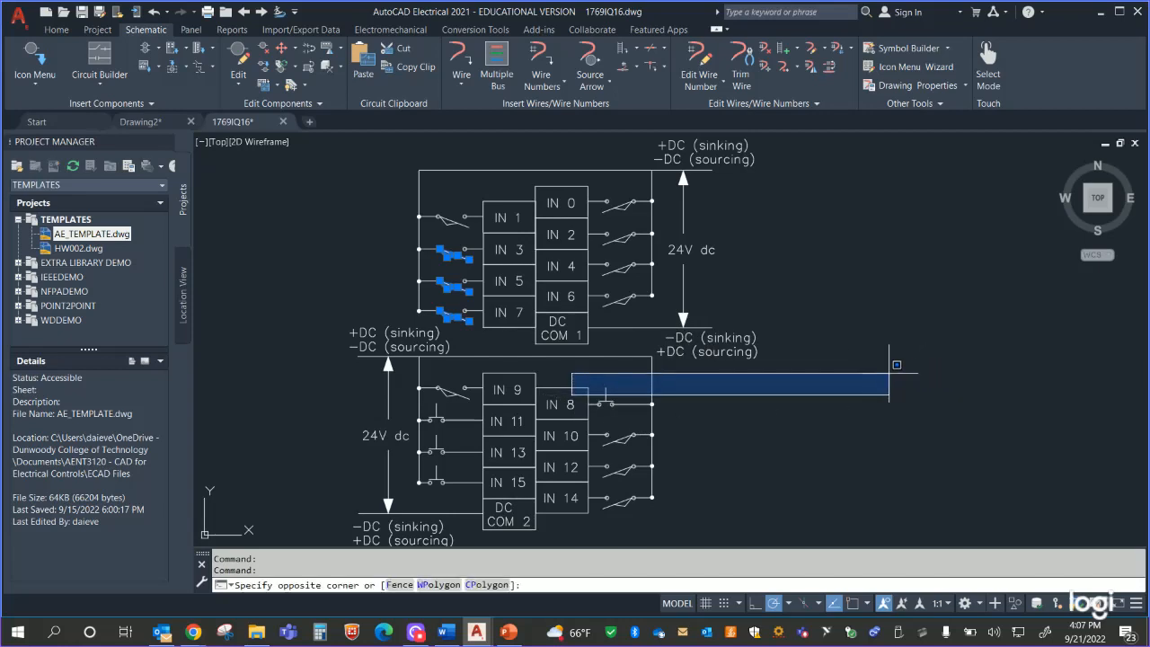
{"action": "key", "text": "Escape"}
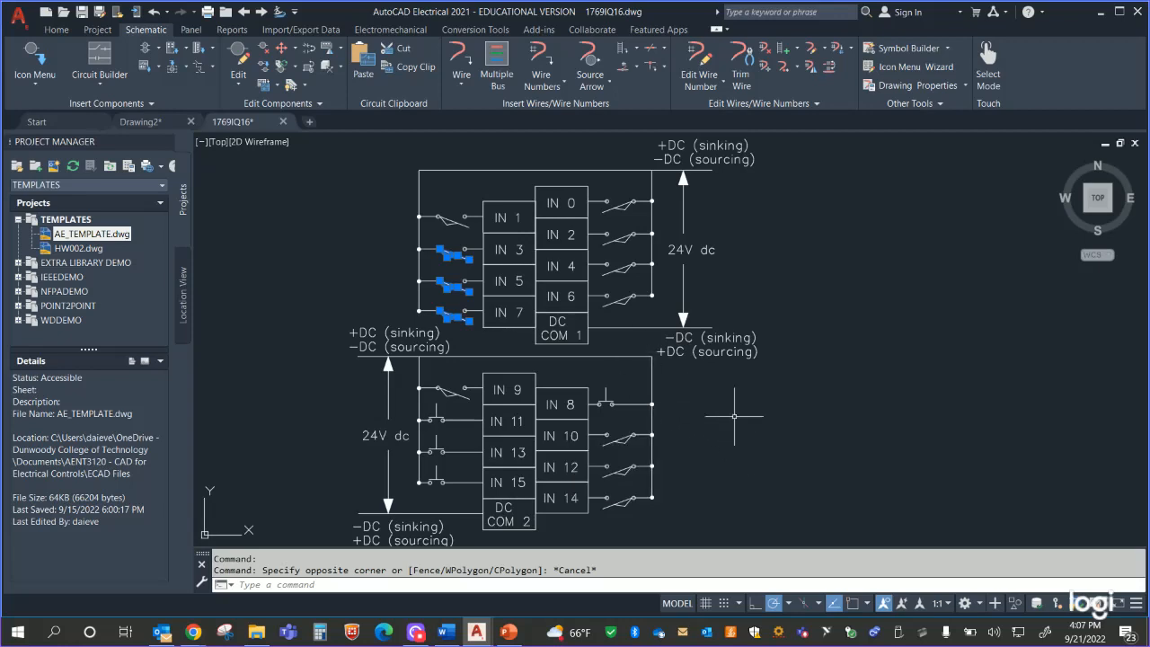
Step: Switch back to Chrome, download the module's 2-Dimensional Drawing (DWG/DXF) and open it in AutoCAD Electrical
{"action": "mouse_move", "coordinate": [193, 631]}
{"action": "left_click", "coordinate": [228, 608]}
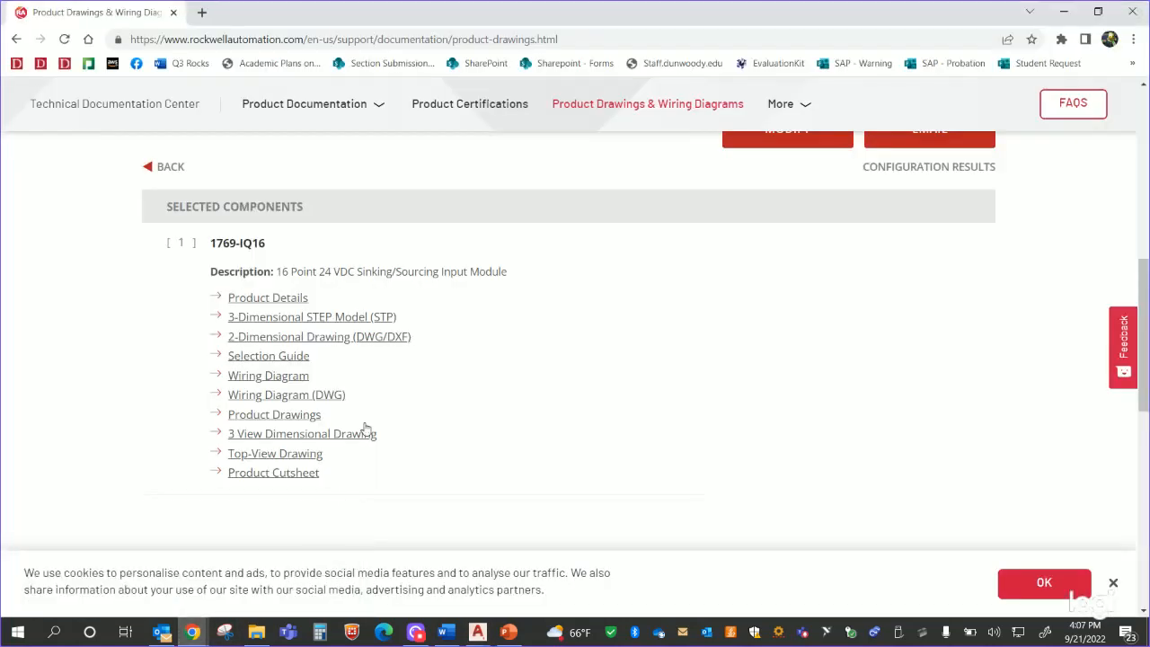
{"action": "left_click", "coordinate": [343, 338]}
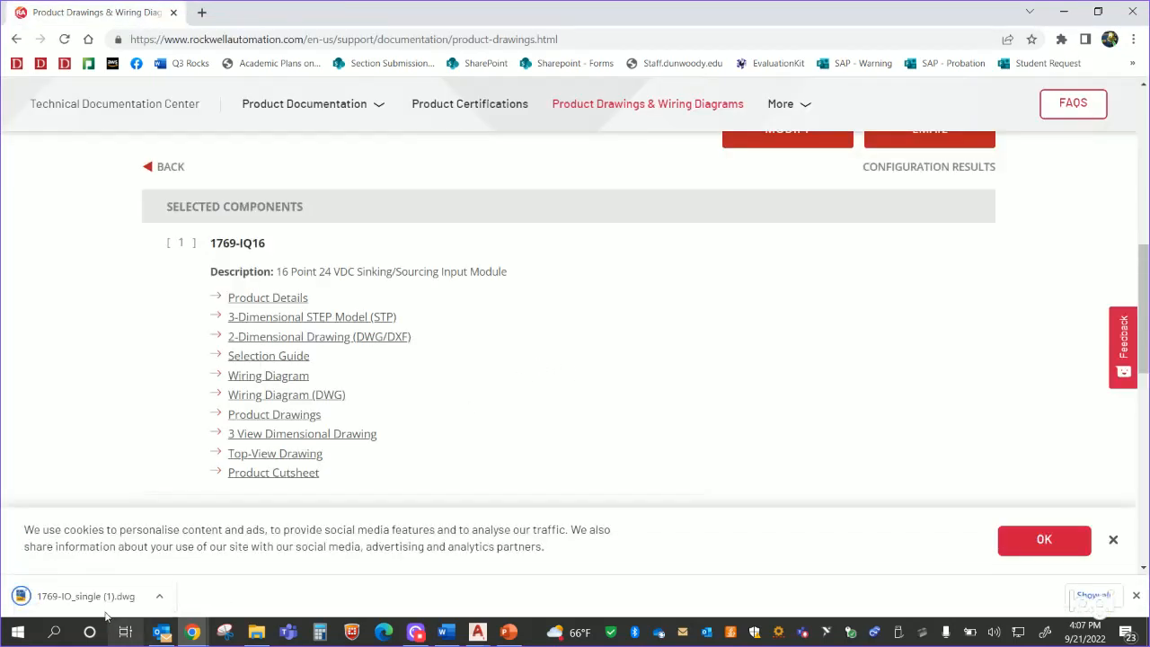
{"action": "left_click", "coordinate": [108, 600]}
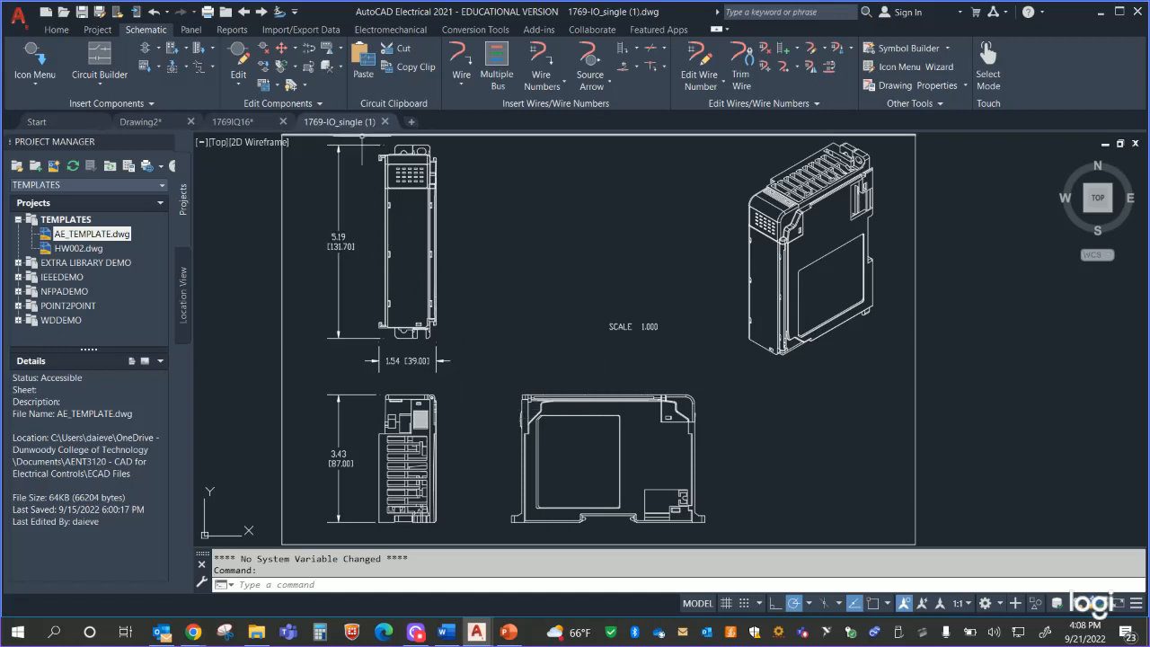
Step: Copy the module's front view, without its dimensions, from the 1769-IO_single (1) drawing to the clipboard
{"action": "left_click", "coordinate": [367, 136]}
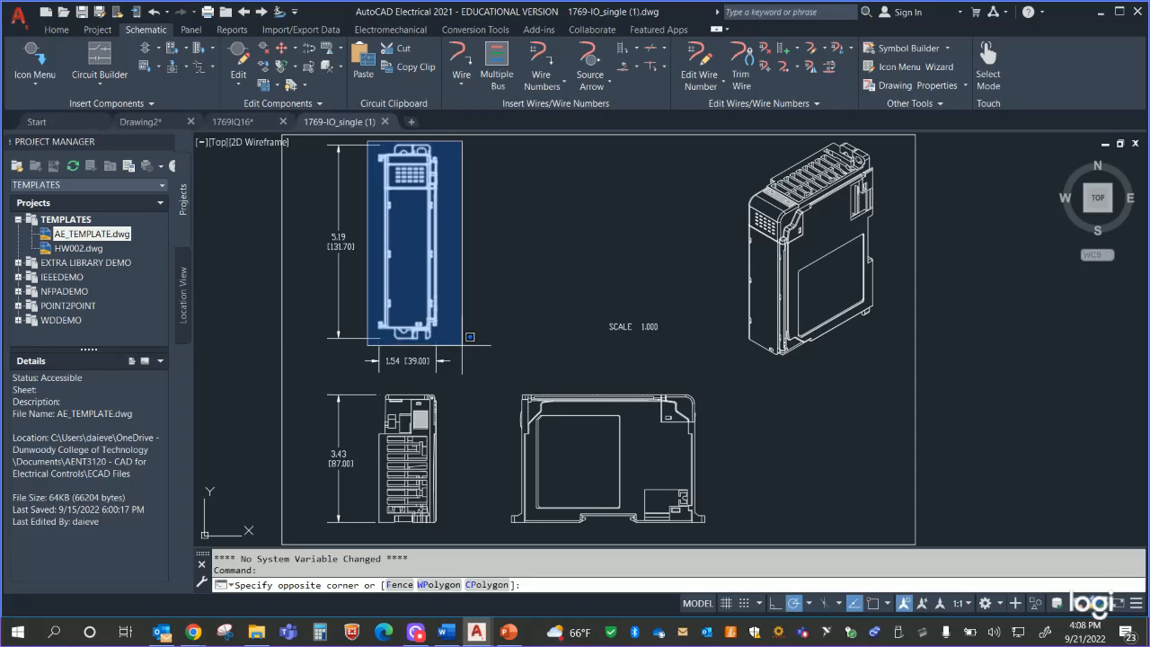
{"action": "left_click", "coordinate": [462, 345]}
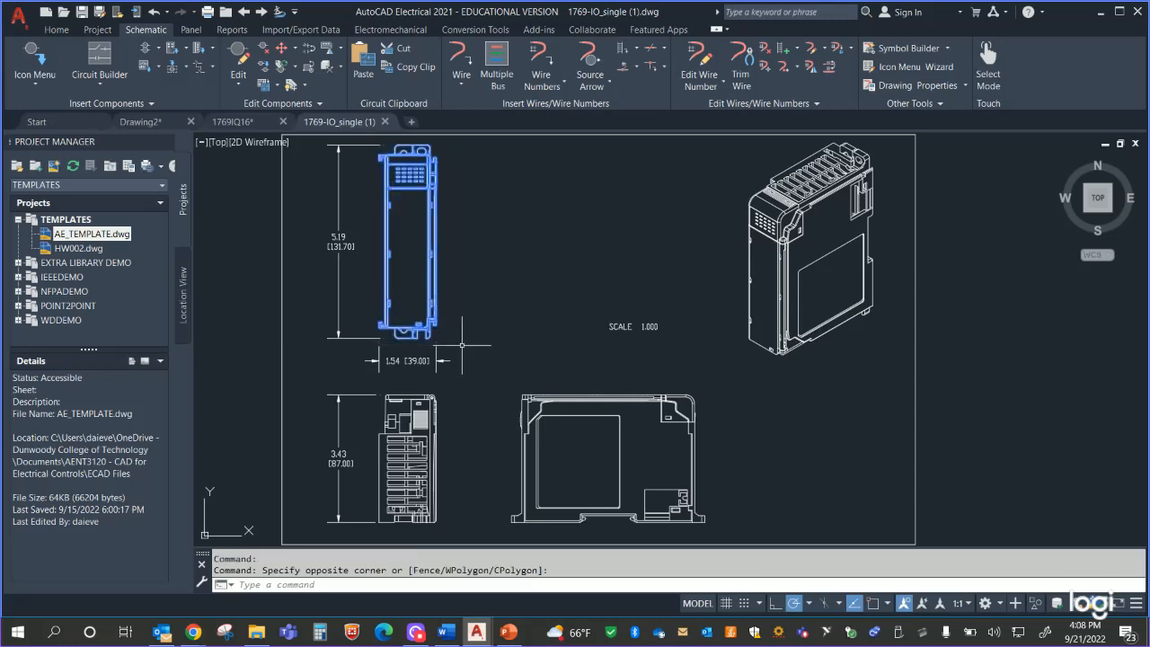
{"action": "right_click", "coordinate": [403, 170]}
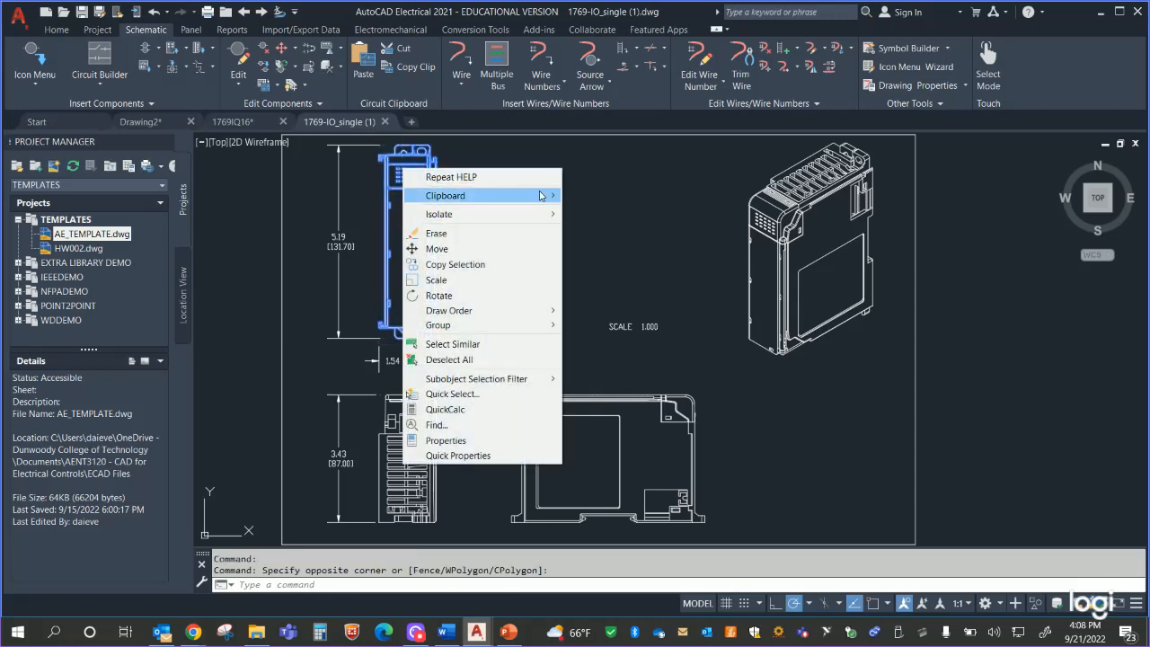
{"action": "mouse_move", "coordinate": [542, 196]}
{"action": "left_click", "coordinate": [588, 213]}
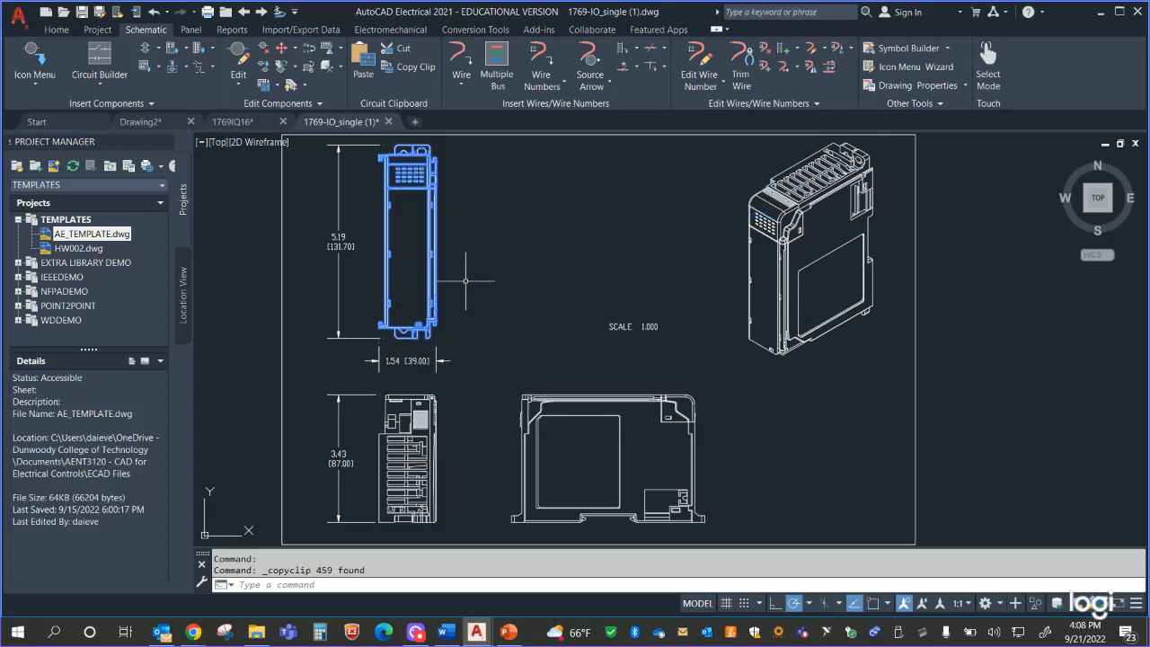
Step: Paste the copied module front view into Drawing2 in the empty area to the right of the ladder's 0V CMN rail
{"action": "left_click", "coordinate": [139, 122]}
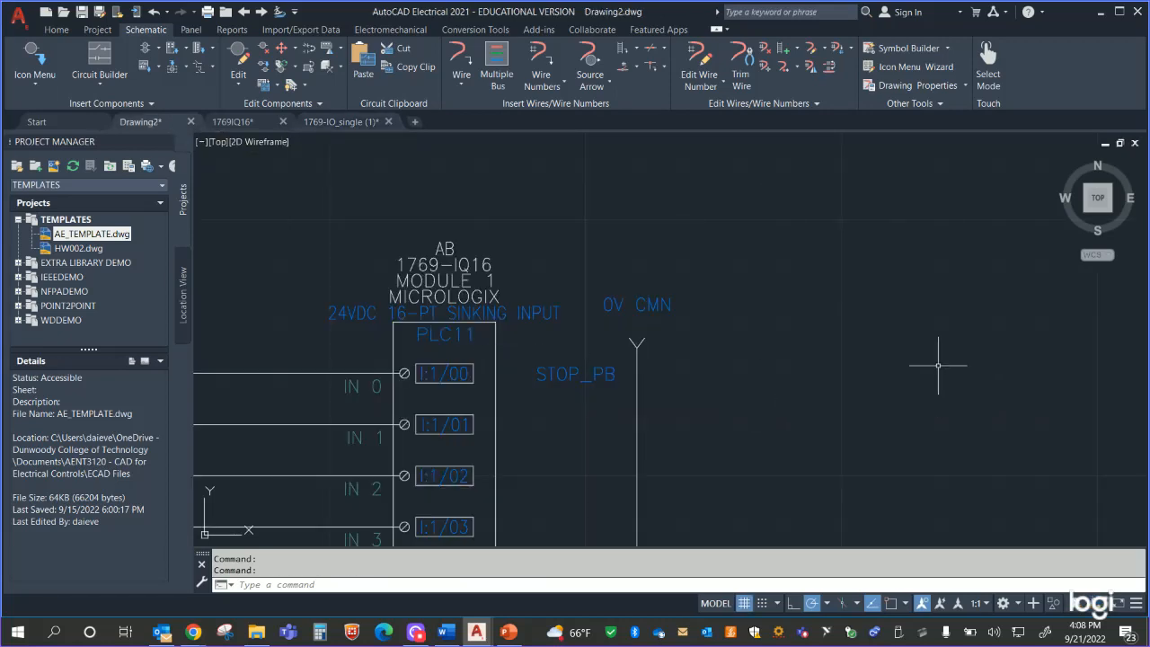
{"action": "scroll", "coordinate": [938, 365], "scroll_direction": "down", "scroll_amount": 4}
{"action": "scroll", "coordinate": [924, 200], "scroll_direction": "up", "scroll_amount": 4}
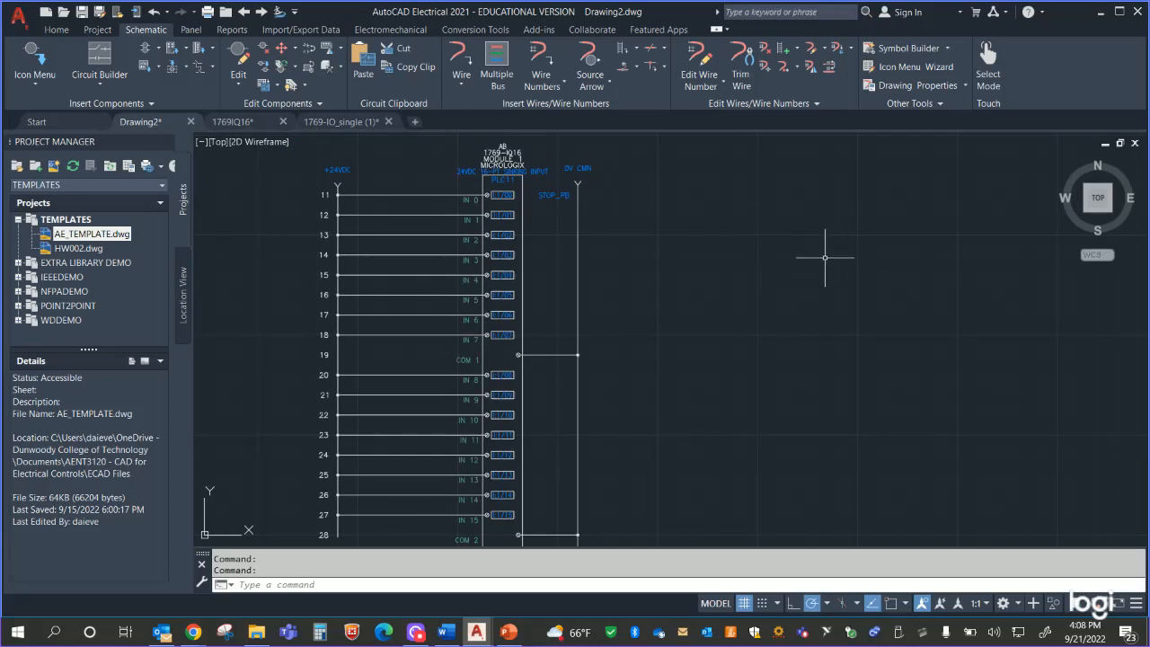
{"action": "key", "text": "ctrl+v"}
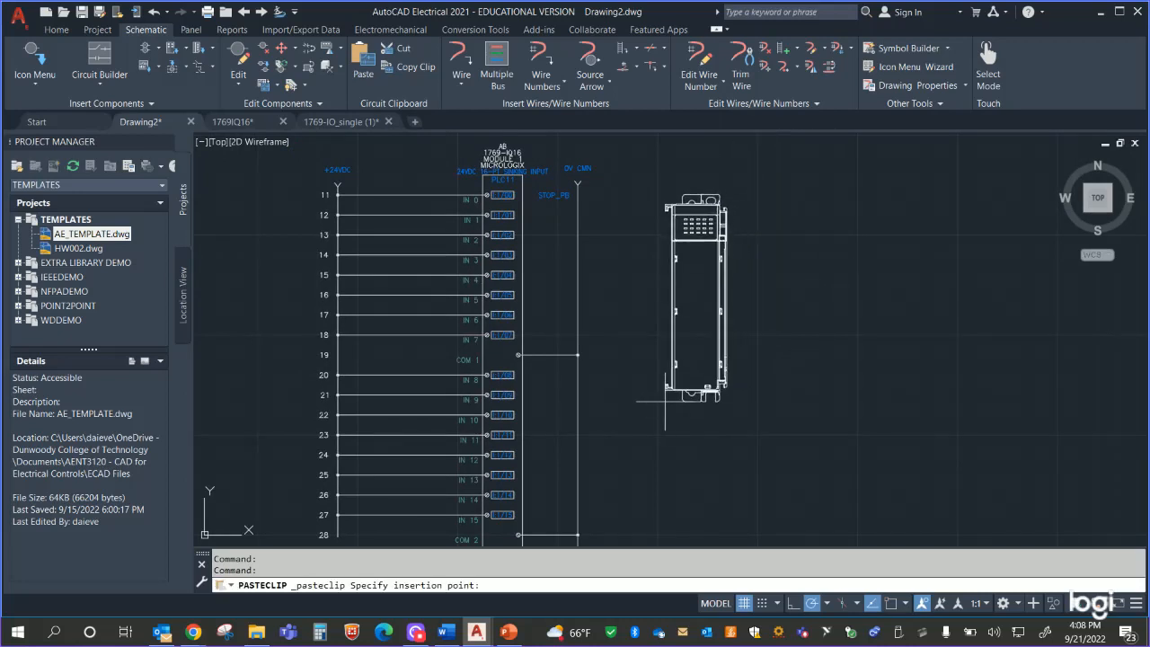
{"action": "left_click", "coordinate": [657, 388]}
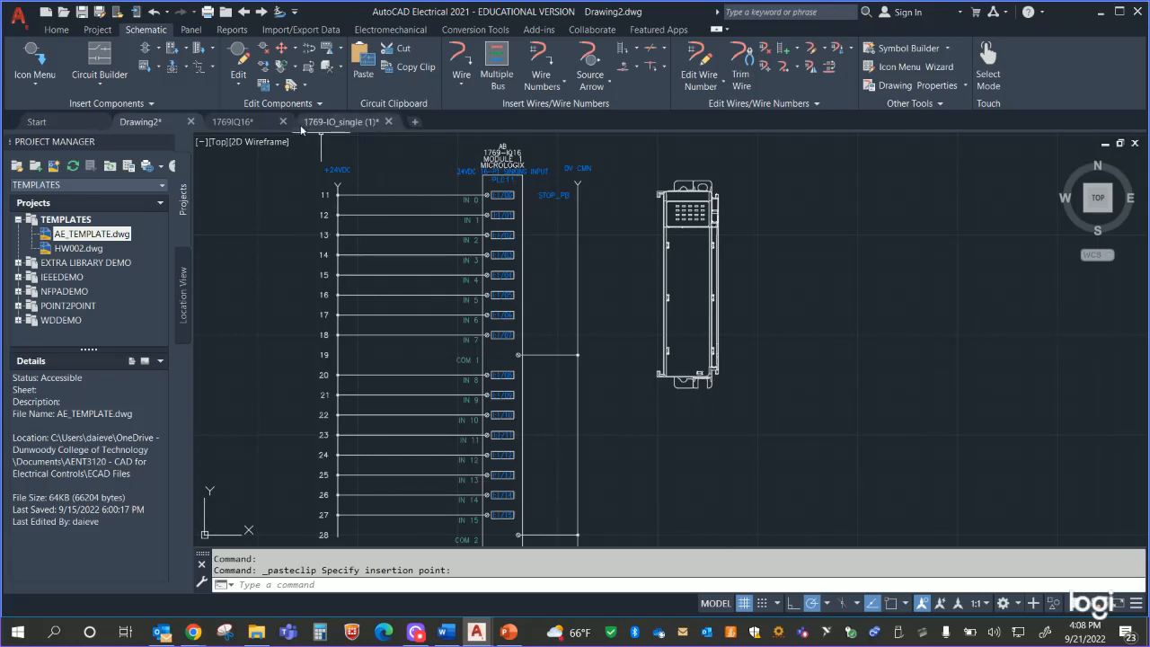
Step: Examine the module's views and their height, width and depth dimensions in the 1769-IO_single (1) drawing
{"action": "left_click", "coordinate": [337, 122]}
{"action": "scroll", "coordinate": [527, 386], "scroll_direction": "down", "scroll_amount": 3}
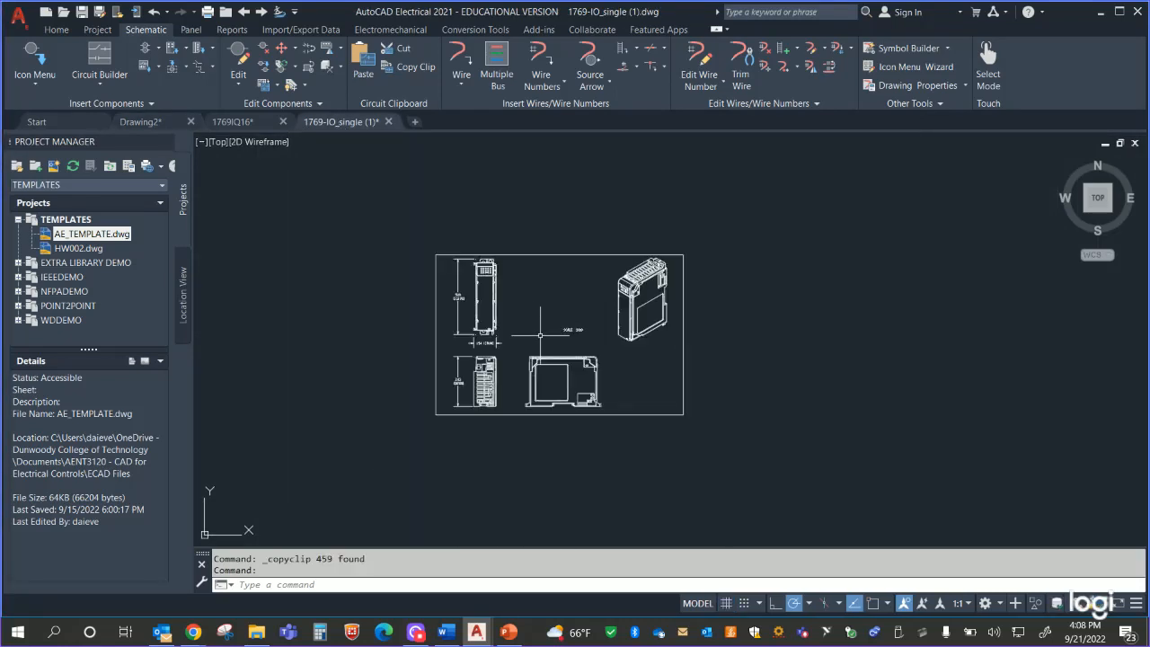
{"action": "scroll", "coordinate": [523, 321], "scroll_direction": "up", "scroll_amount": 3}
{"action": "scroll", "coordinate": [524, 320], "scroll_direction": "up", "scroll_amount": 3}
{"action": "mouse_move", "coordinate": [235, 212]}
{"action": "middle_mouse_down"}
{"action": "mouse_move", "coordinate": [624, 284]}
{"action": "mouse_move", "coordinate": [779, 430]}
{"action": "mouse_move", "coordinate": [765, 451]}
{"action": "mouse_move", "coordinate": [997, 606]}
{"action": "middle_mouse_up"}
{"action": "scroll", "coordinate": [856, 439], "scroll_direction": "down", "scroll_amount": 2}
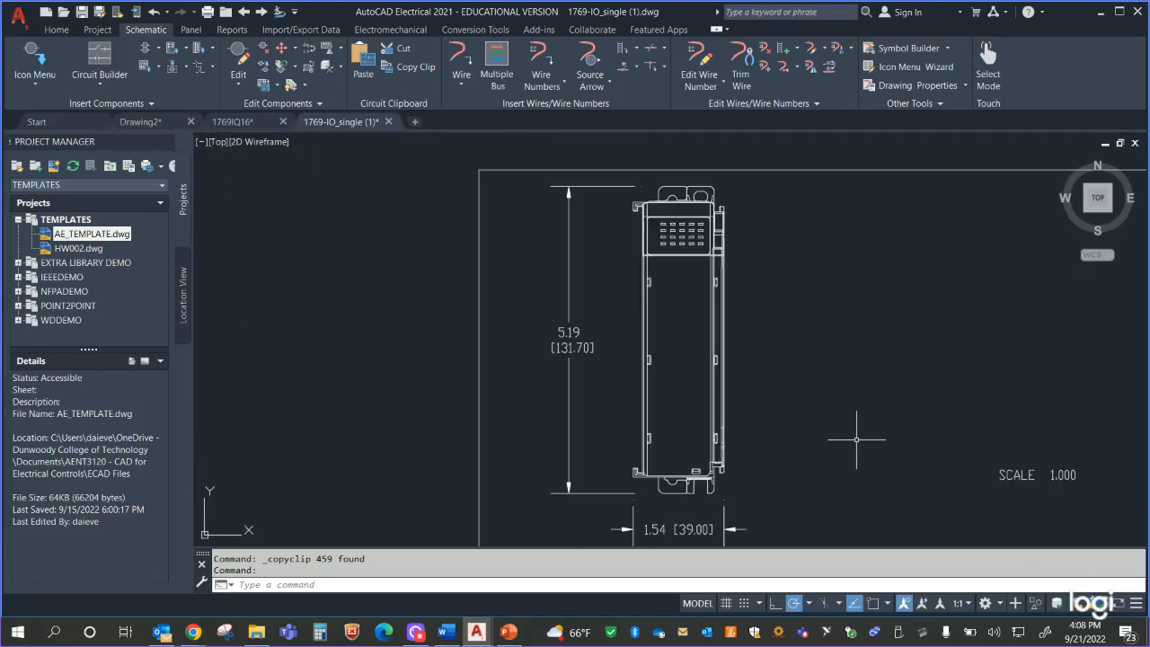
{"action": "mouse_move", "coordinate": [928, 395]}
{"action": "middle_mouse_down"}
{"action": "mouse_move", "coordinate": [435, 441]}
{"action": "mouse_move", "coordinate": [562, 246]}
{"action": "mouse_move", "coordinate": [593, 219]}
{"action": "middle_mouse_up"}
{"action": "mouse_move", "coordinate": [548, 352]}
{"action": "middle_mouse_down"}
{"action": "mouse_move", "coordinate": [575, 344]}
{"action": "mouse_move", "coordinate": [687, 214]}
{"action": "middle_mouse_up"}
{"action": "mouse_move", "coordinate": [589, 366]}
{"action": "middle_mouse_down"}
{"action": "mouse_move", "coordinate": [393, 331]}
{"action": "mouse_move", "coordinate": [540, 497]}
{"action": "middle_mouse_up"}
{"action": "scroll", "coordinate": [528, 301], "scroll_direction": "down", "scroll_amount": 3}
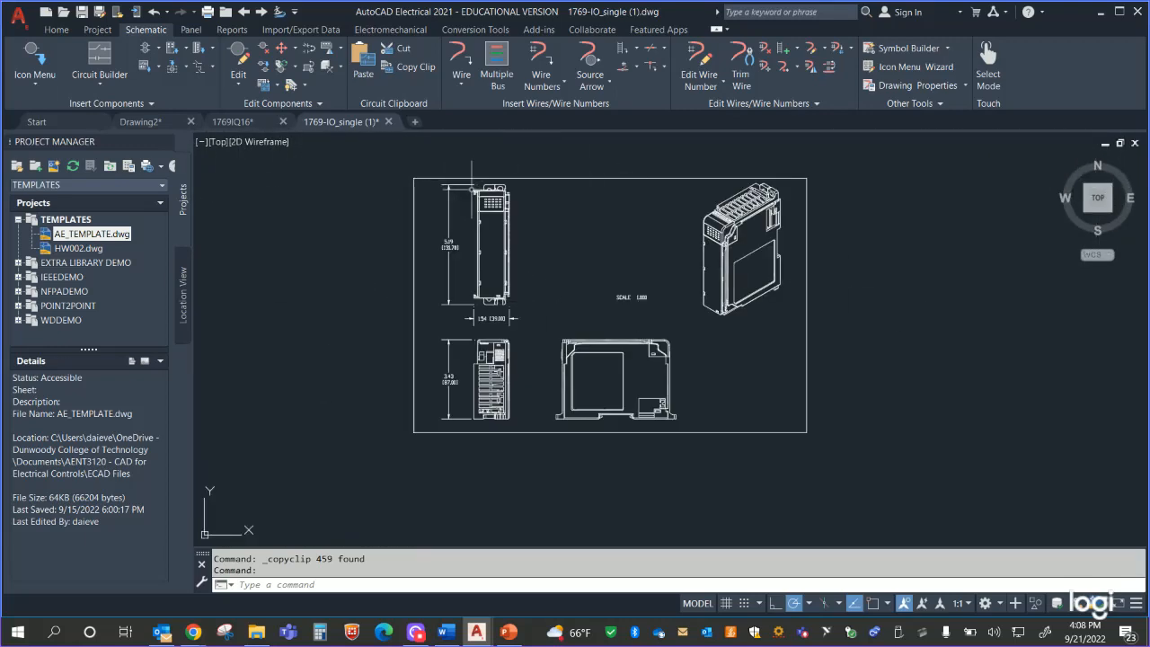
Step: Copy the entire wiring diagram from the 1769IQ16 drawing to the clipboard
{"action": "left_click", "coordinate": [241, 122]}
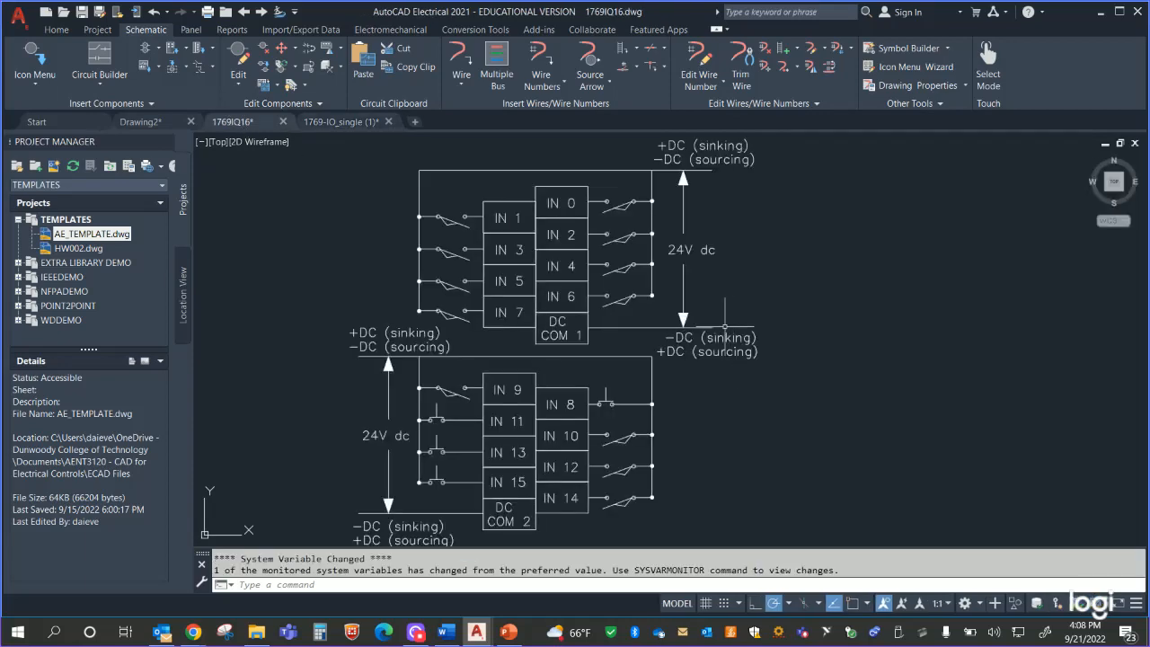
{"action": "scroll", "coordinate": [792, 358], "scroll_direction": "down", "scroll_amount": 2}
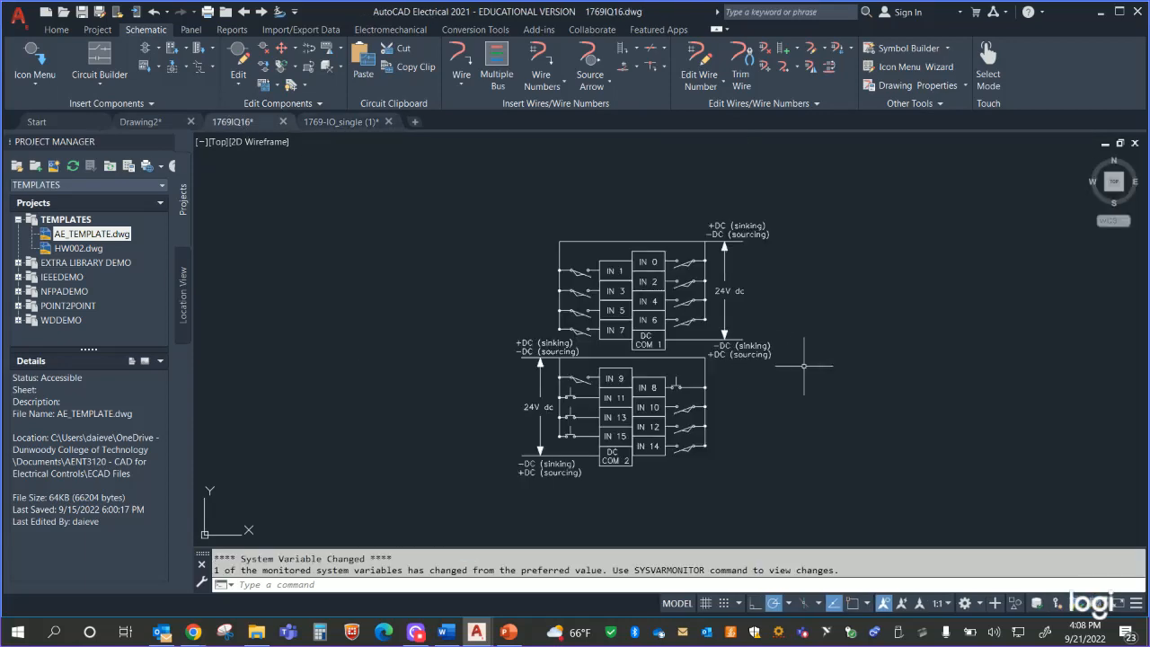
{"action": "left_click", "coordinate": [473, 190]}
{"action": "left_click", "coordinate": [719, 408]}
{"action": "right_click", "coordinate": [653, 369]}
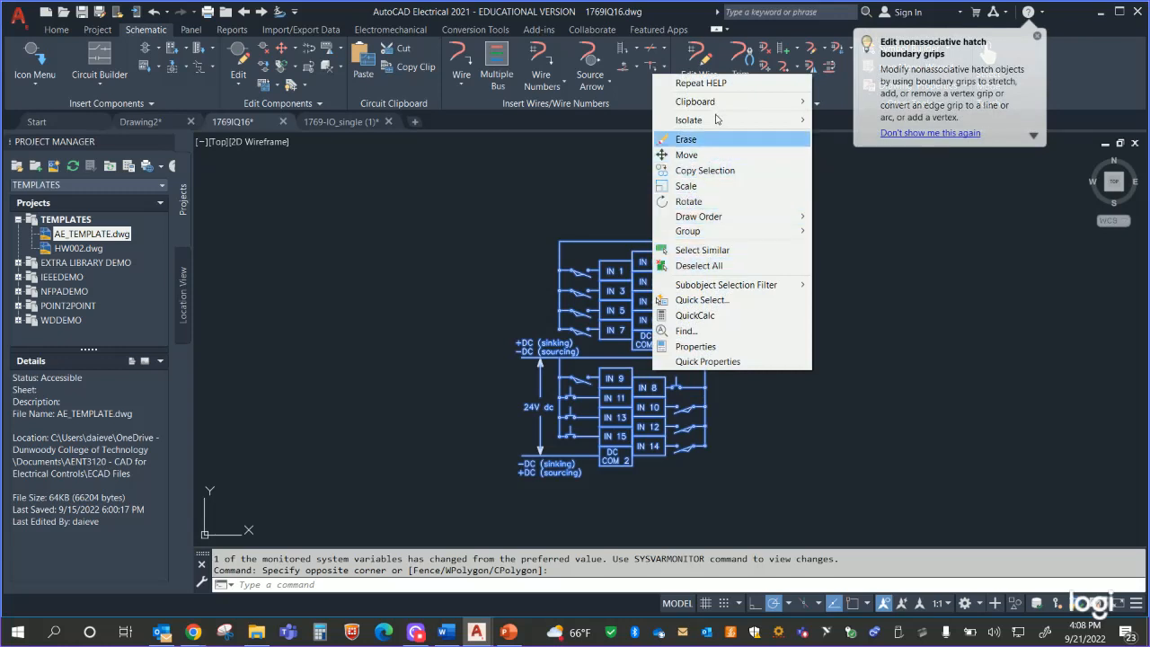
{"action": "mouse_move", "coordinate": [717, 107]}
{"action": "left_click", "coordinate": [837, 118]}
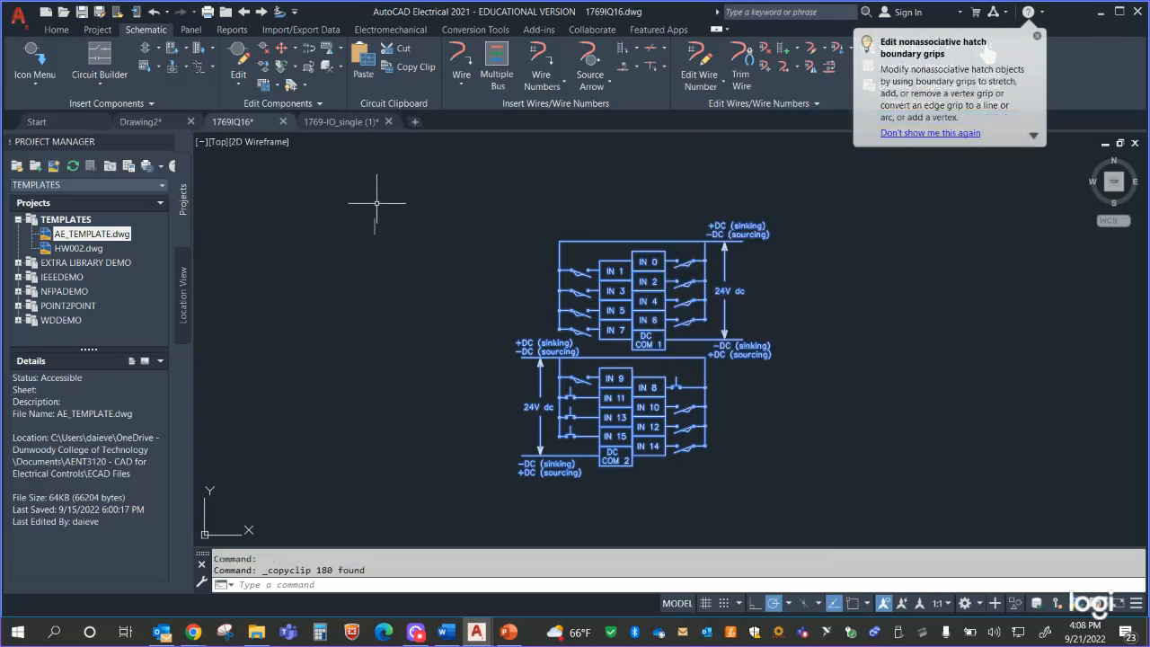
Step: Return to Drawing2 to work around the ladder and the pasted module front view
{"action": "left_click", "coordinate": [140, 121]}
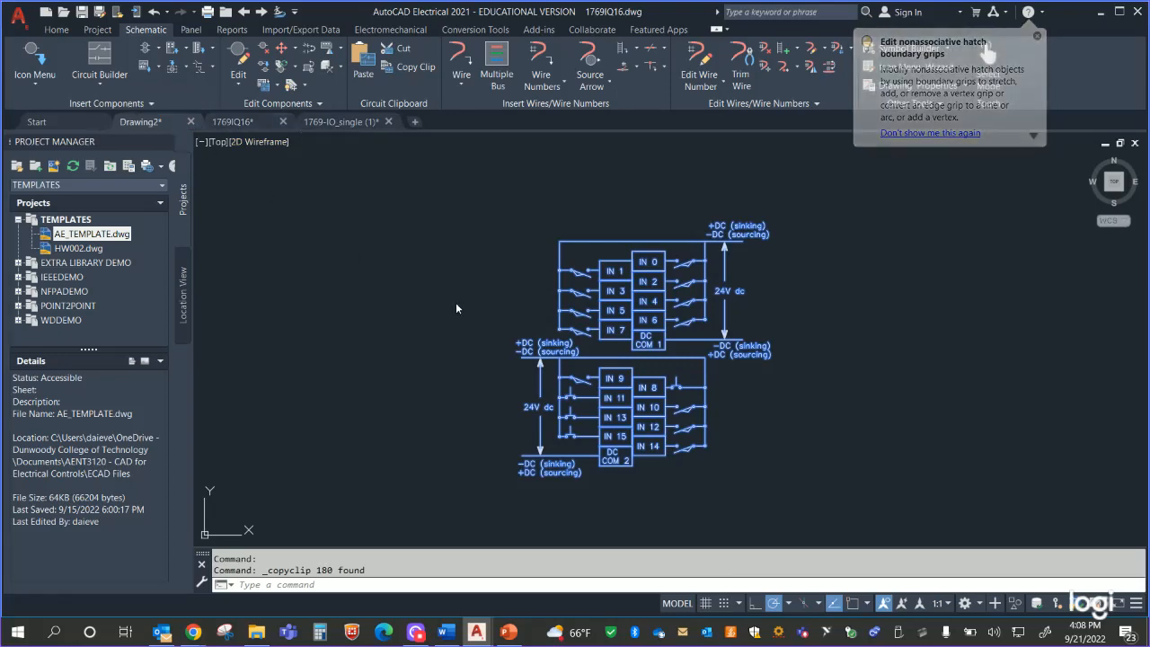
{"action": "scroll", "coordinate": [738, 417], "scroll_direction": "down", "scroll_amount": 2}
{"action": "mouse_move", "coordinate": [669, 359]}
{"action": "middle_mouse_down"}
{"action": "mouse_move", "coordinate": [536, 246]}
{"action": "mouse_move", "coordinate": [539, 255]}
{"action": "middle_mouse_up"}
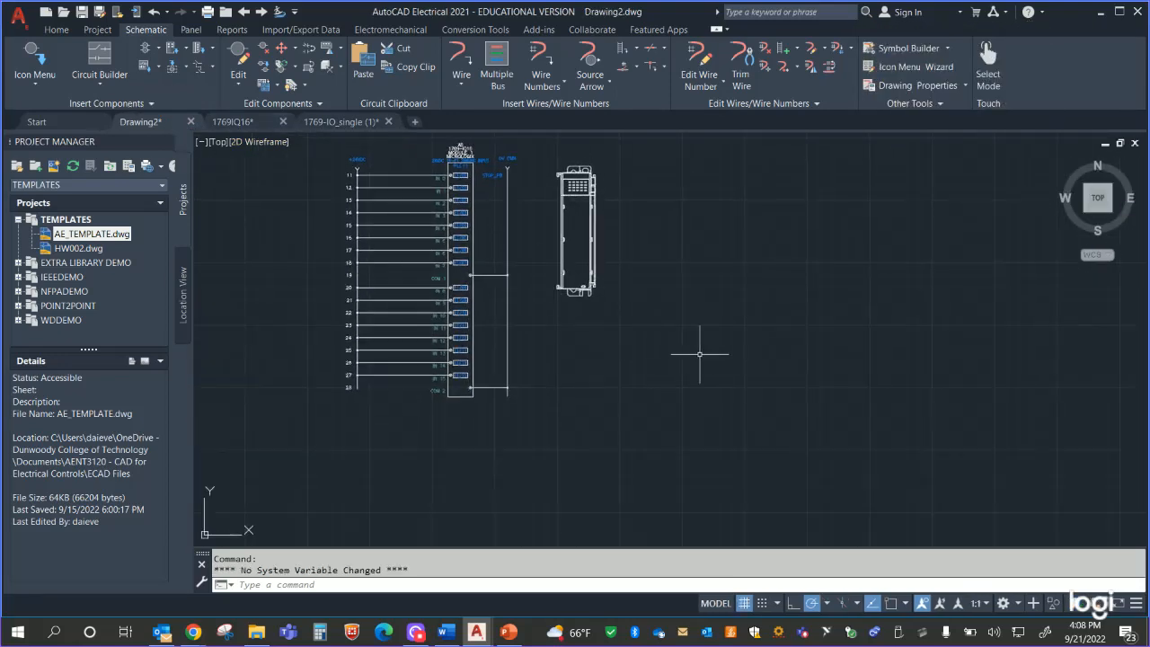
Step: Try to paste the copied 1769IQ16 wiring diagram to the right of the module's front view, and undo the paste
{"action": "right_click", "coordinate": [615, 336]}
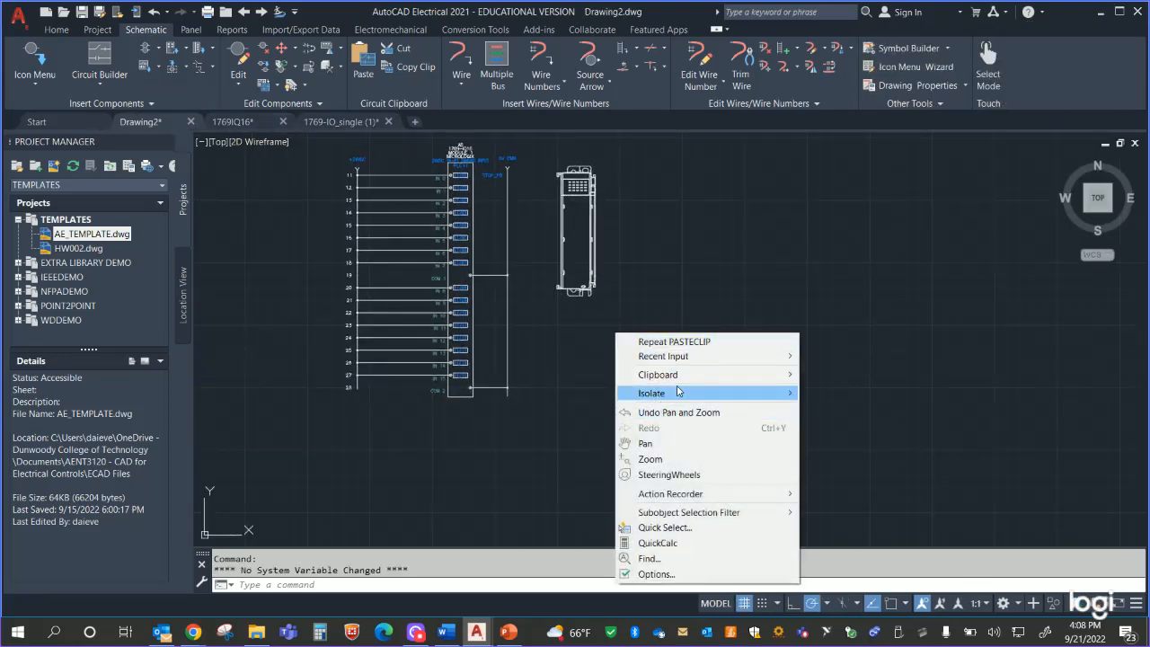
{"action": "left_click", "coordinate": [586, 353]}
{"action": "key", "text": "ctrl+v"}
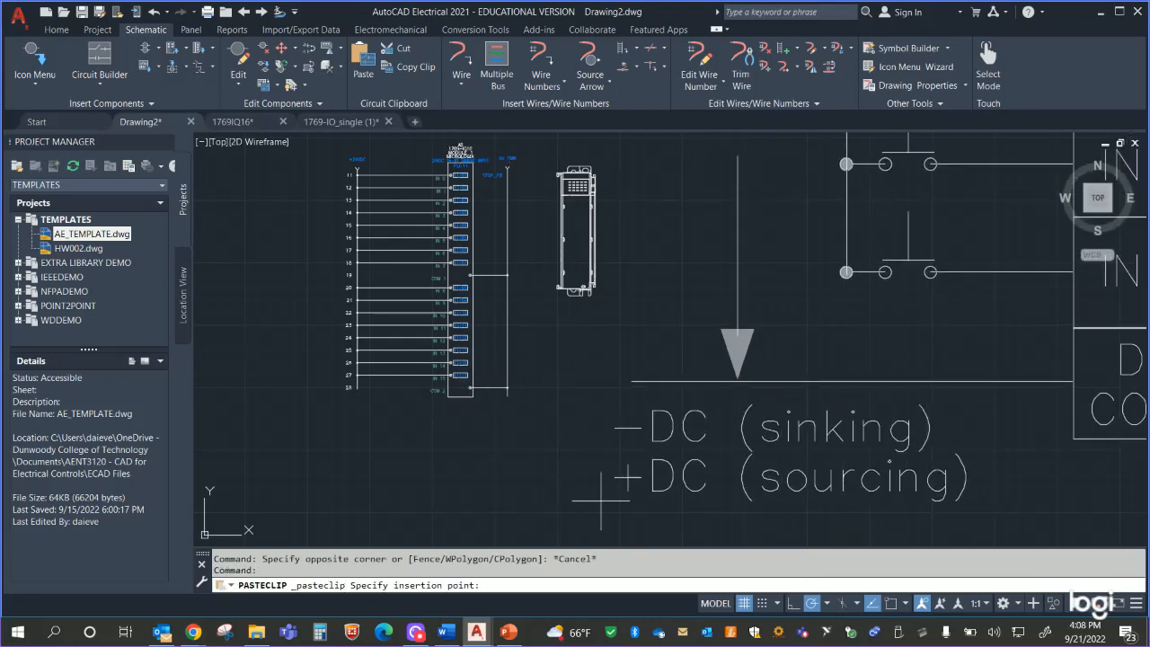
{"action": "scroll", "coordinate": [628, 494], "scroll_direction": "down", "scroll_amount": 3}
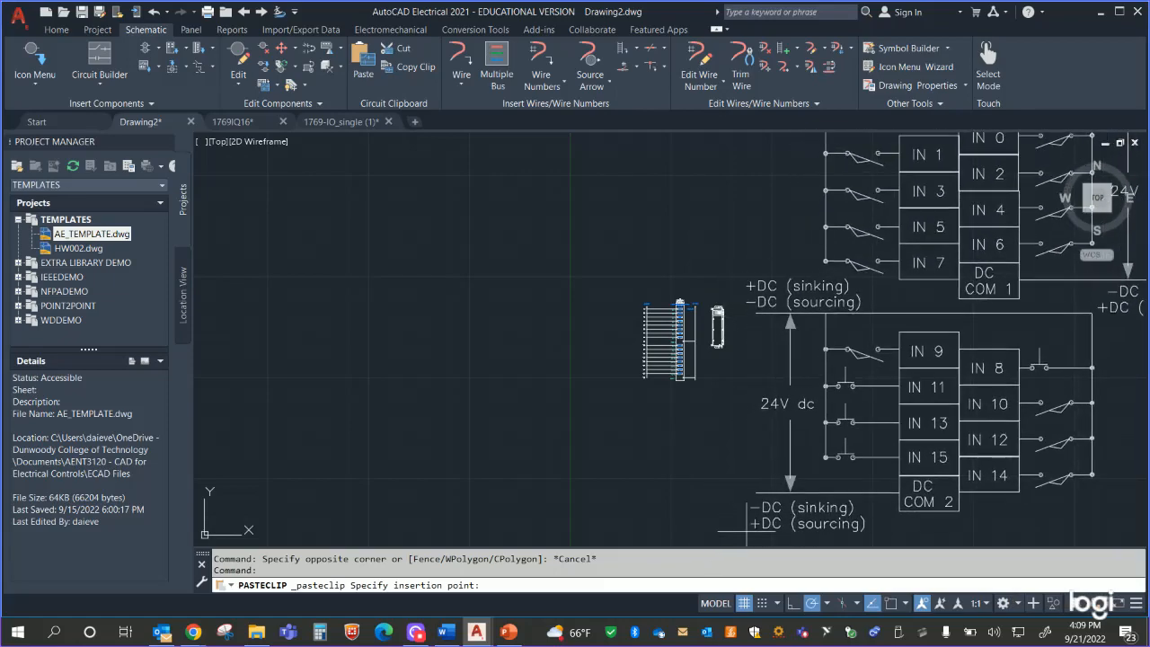
{"action": "scroll", "coordinate": [701, 520], "scroll_direction": "down", "scroll_amount": 2}
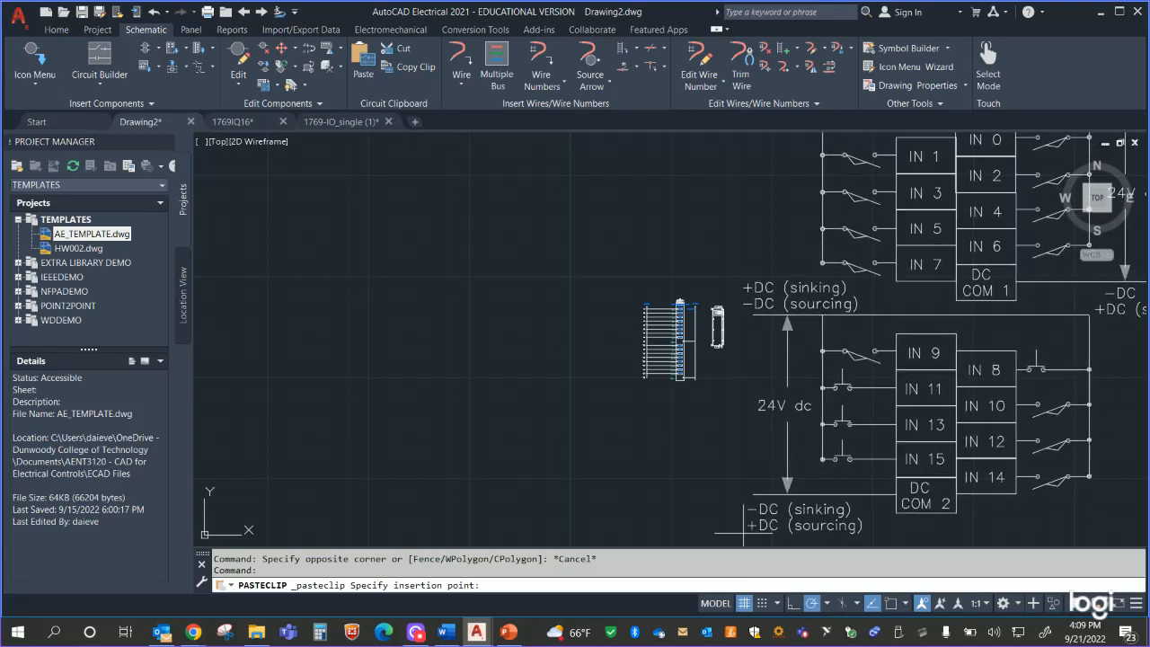
{"action": "left_click", "coordinate": [749, 513]}
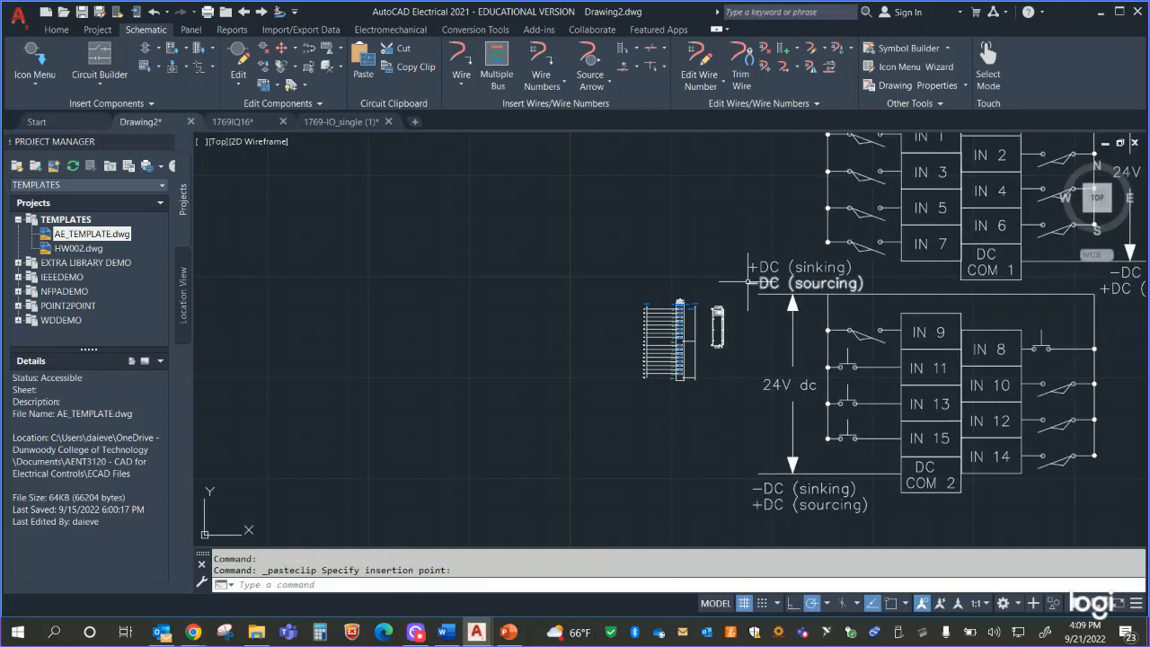
{"action": "key", "text": "ctrl+z"}
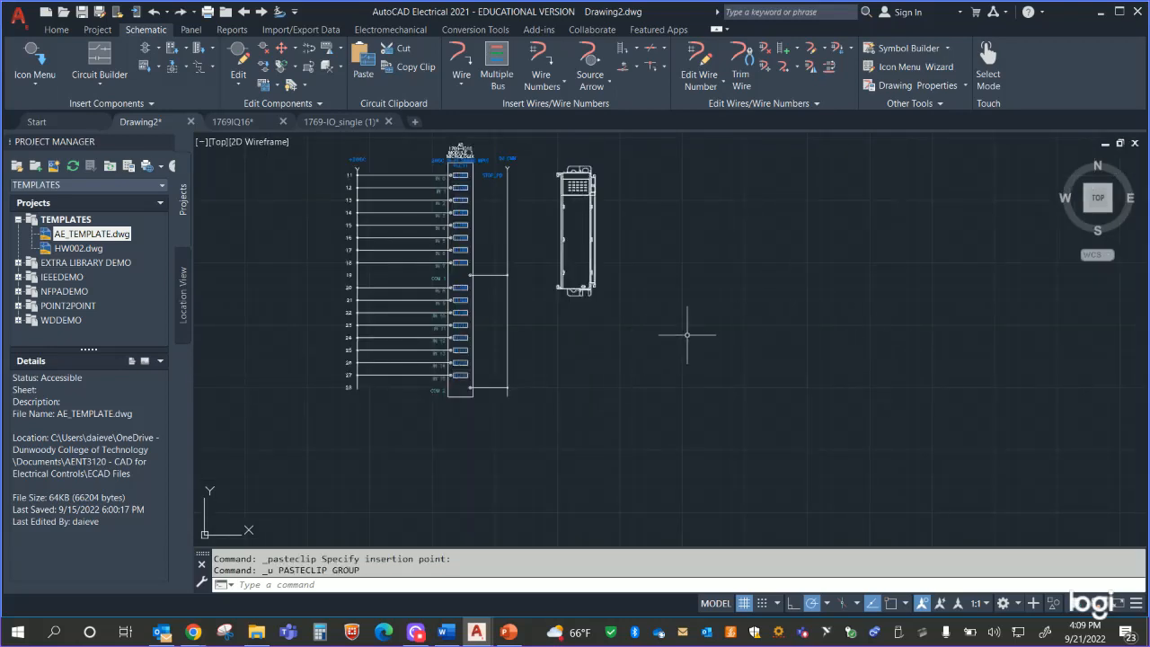
Step: Insert a Push Button NC on line 11 between the +24VDC rail and IN 0, accepting the default component data
{"action": "scroll", "coordinate": [685, 348], "scroll_direction": "up", "scroll_amount": 2}
{"action": "scroll", "coordinate": [683, 346], "scroll_direction": "up", "scroll_amount": 4}
{"action": "middle_click_drag", "start_coordinate": [427, 288], "coordinate": [1064, 541]}
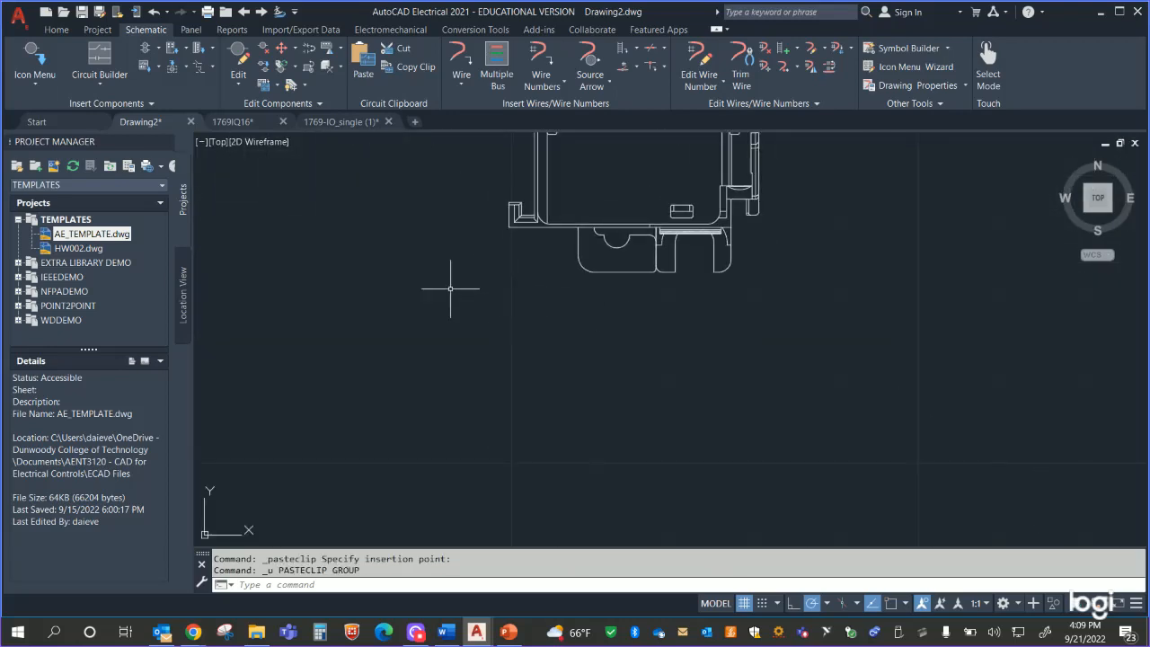
{"action": "middle_click_drag", "start_coordinate": [445, 287], "coordinate": [872, 452]}
{"action": "scroll", "coordinate": [687, 292], "scroll_direction": "down", "scroll_amount": 4}
{"action": "middle_click_drag", "start_coordinate": [736, 371], "coordinate": [770, 556]}
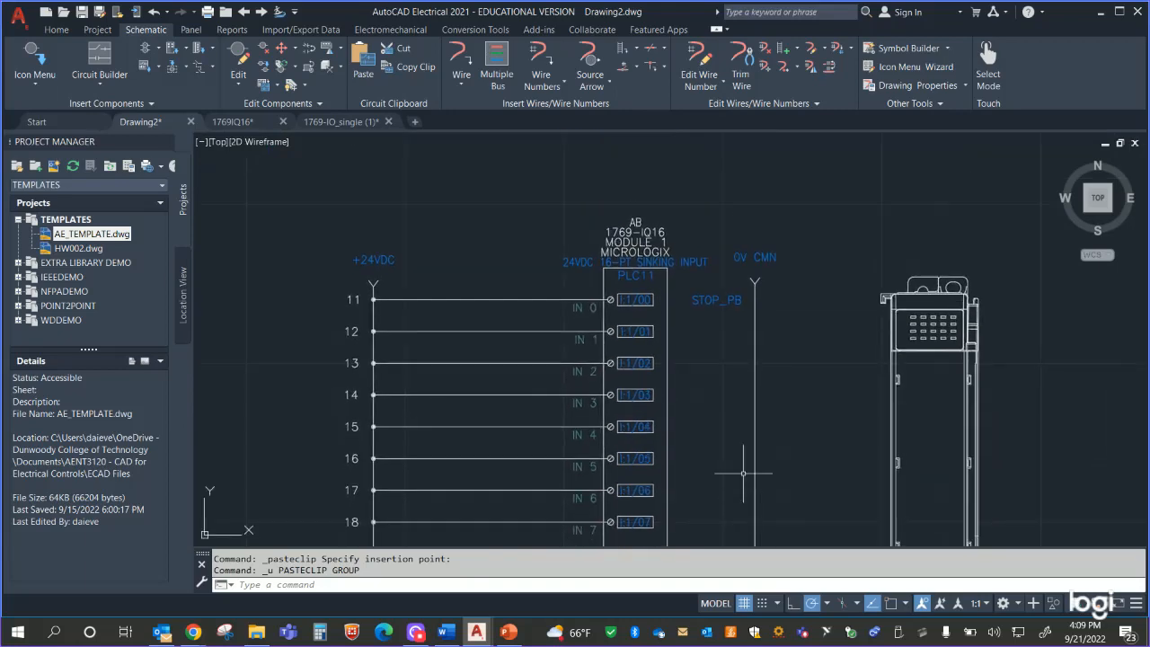
{"action": "middle_click_drag", "start_coordinate": [1068, 384], "coordinate": [1032, 320]}
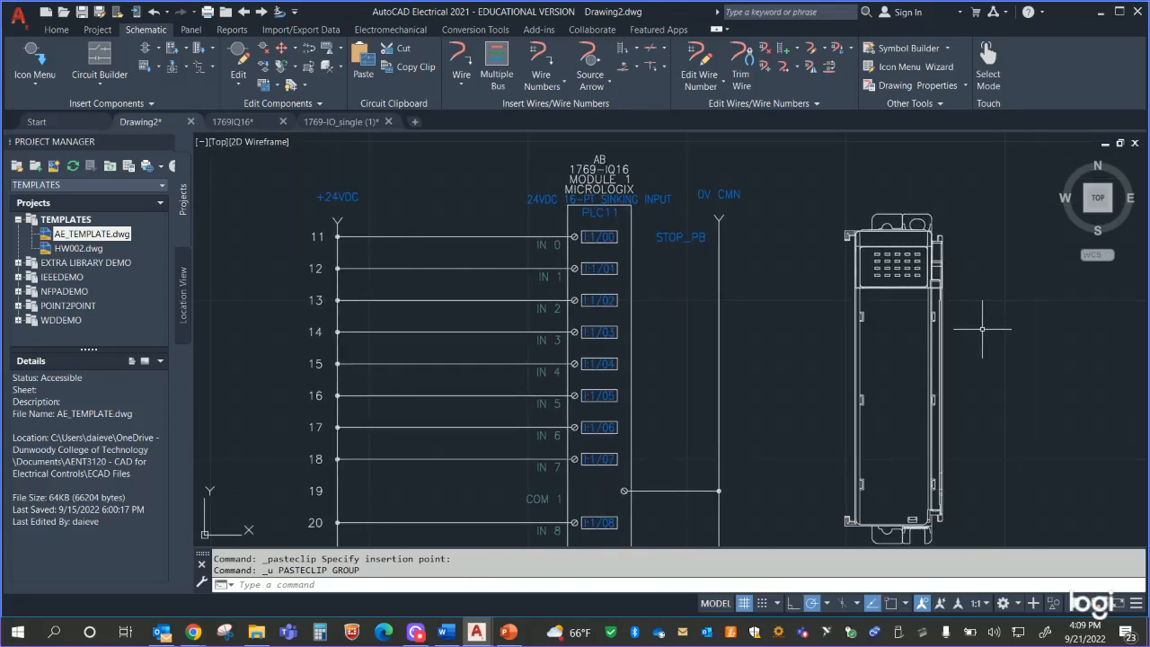
{"action": "left_click", "coordinate": [35, 63]}
{"action": "left_click", "coordinate": [515, 185]}
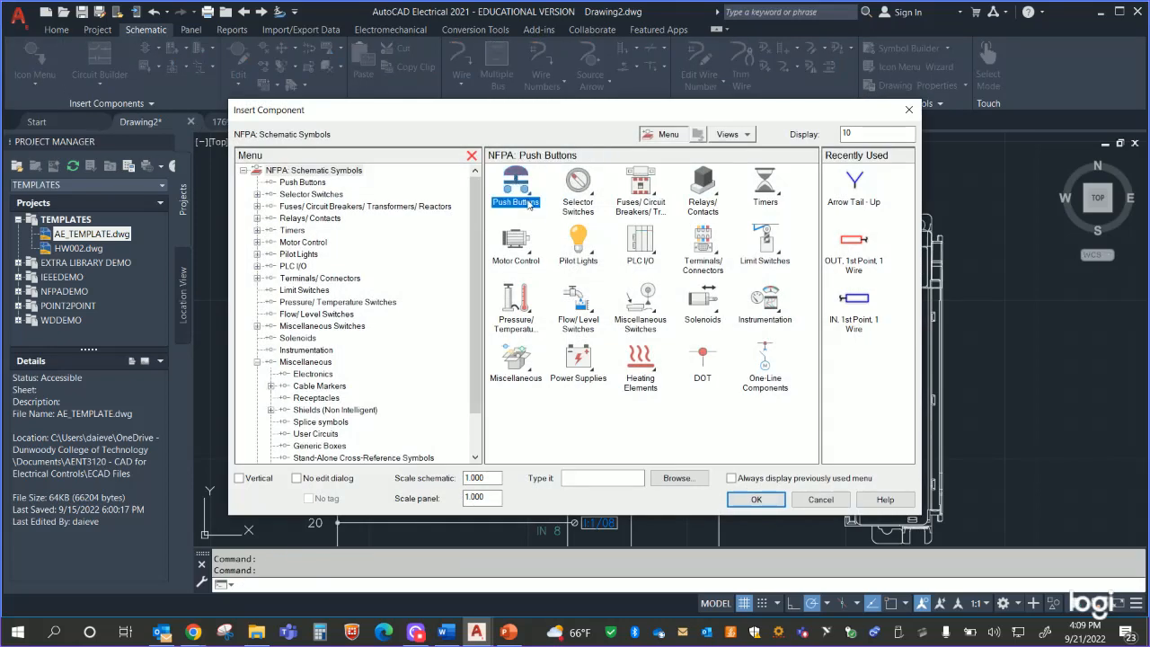
{"action": "left_click", "coordinate": [580, 184]}
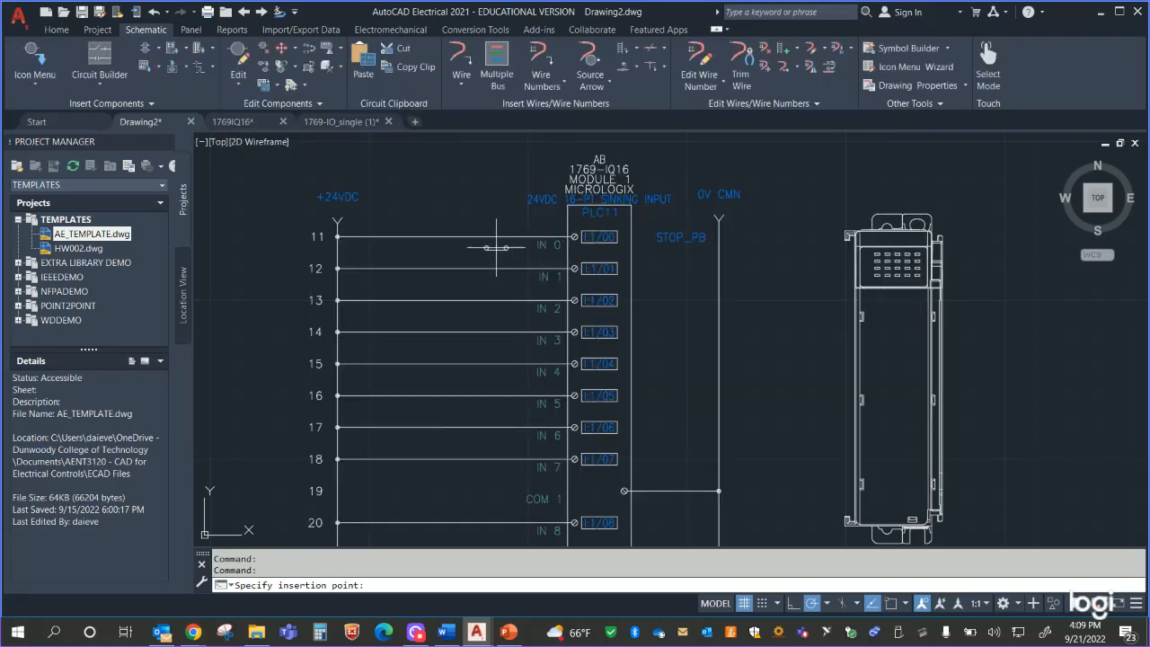
{"action": "left_click", "coordinate": [433, 236]}
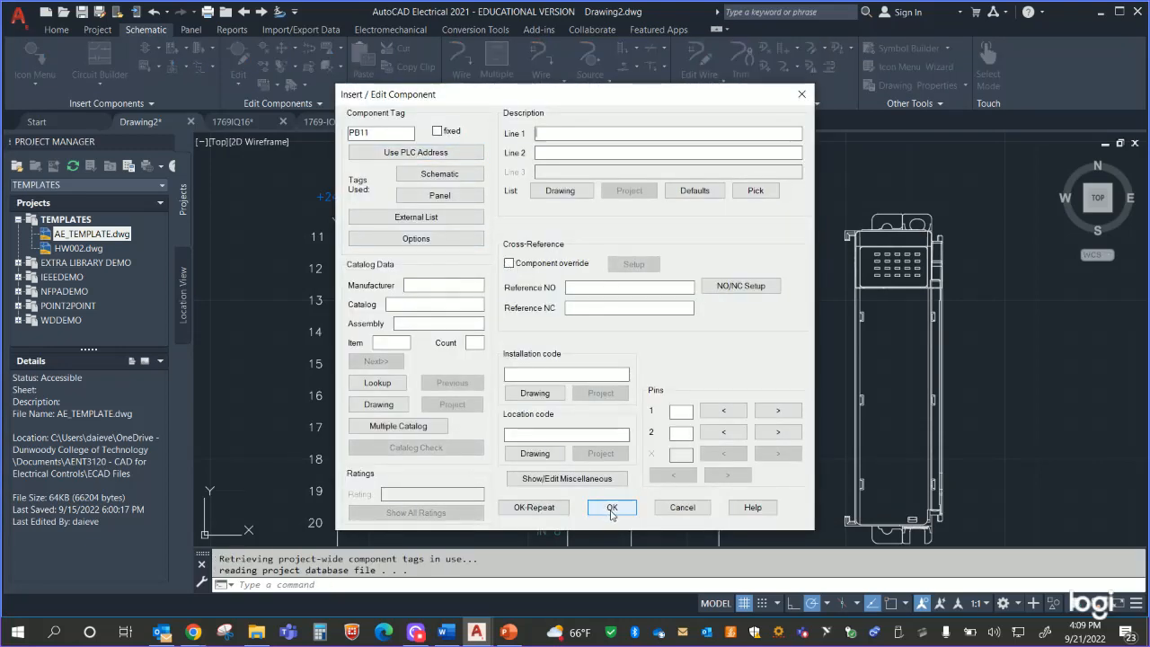
{"action": "left_click", "coordinate": [608, 509]}
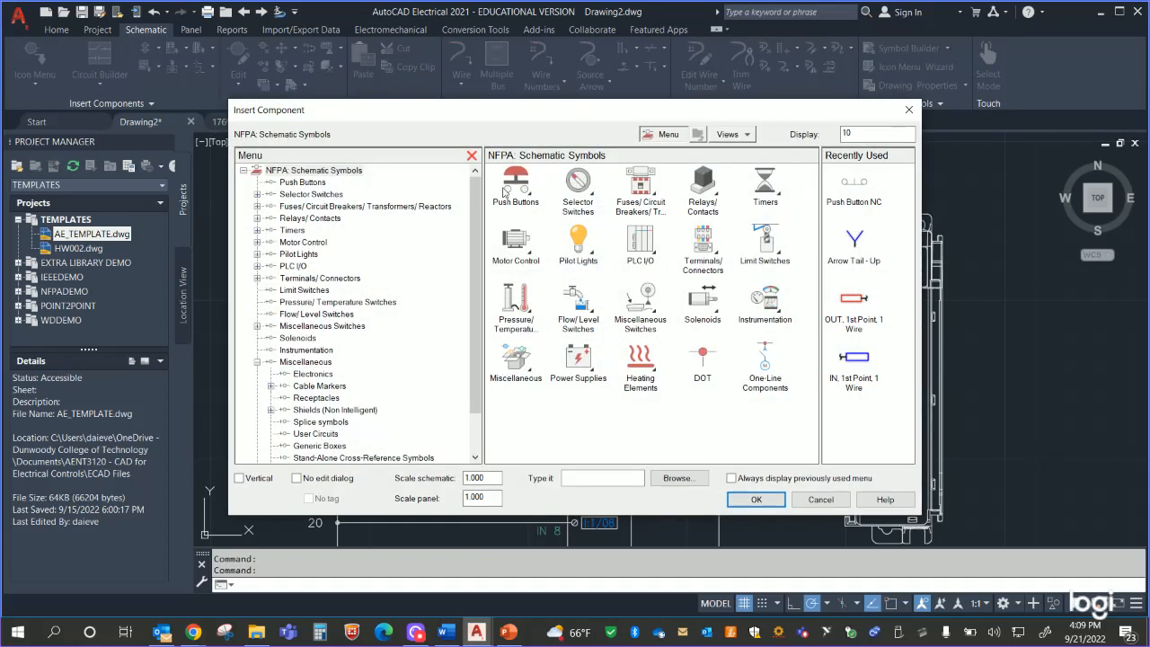
Step: Insert a Push Button NO on line 12, directly below the first push button, accepting the default component data
{"action": "left_click", "coordinate": [521, 186]}
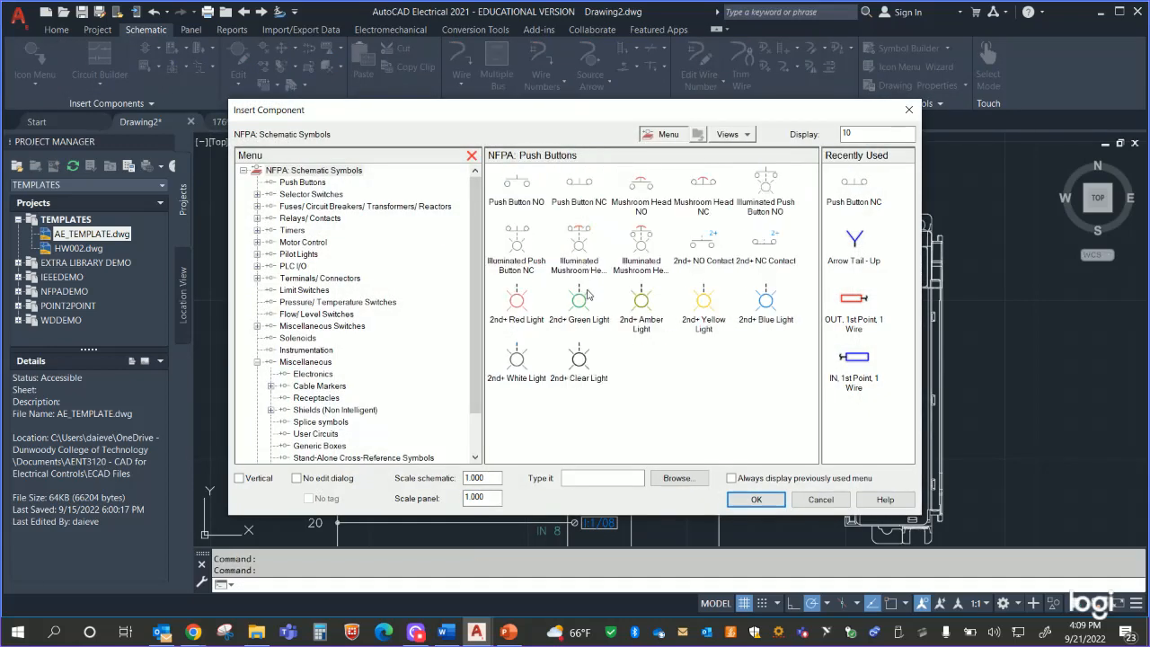
{"action": "left_click", "coordinate": [523, 187]}
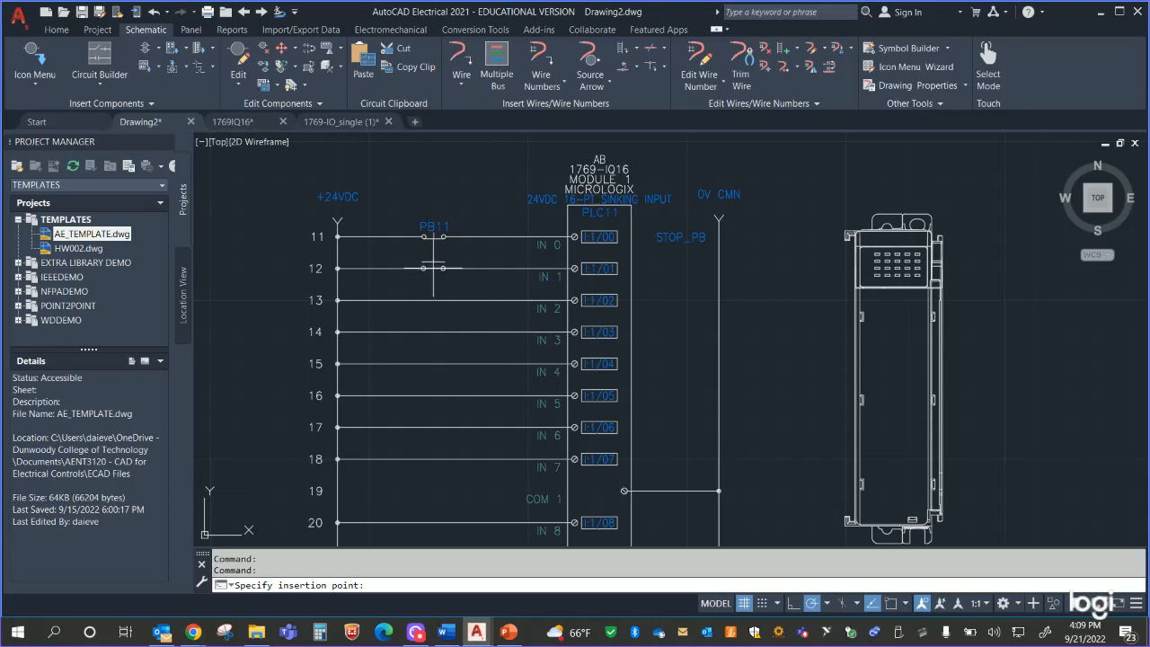
{"action": "left_click", "coordinate": [434, 267]}
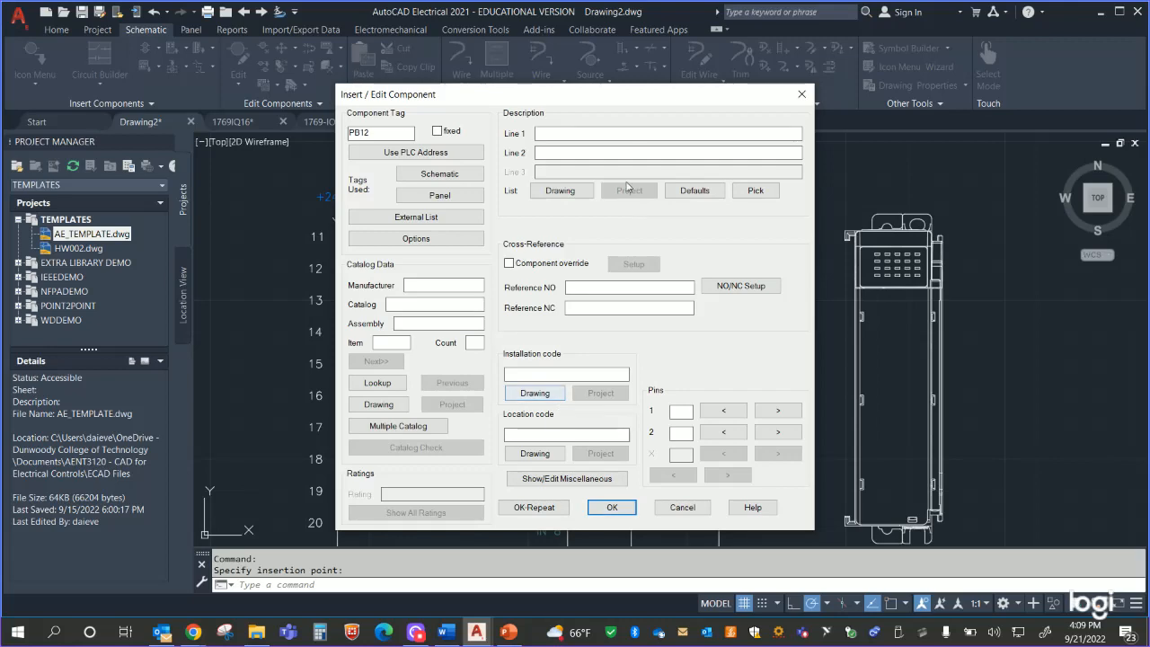
{"action": "left_click_drag", "start_coordinate": [634, 106], "coordinate": [676, 139]}
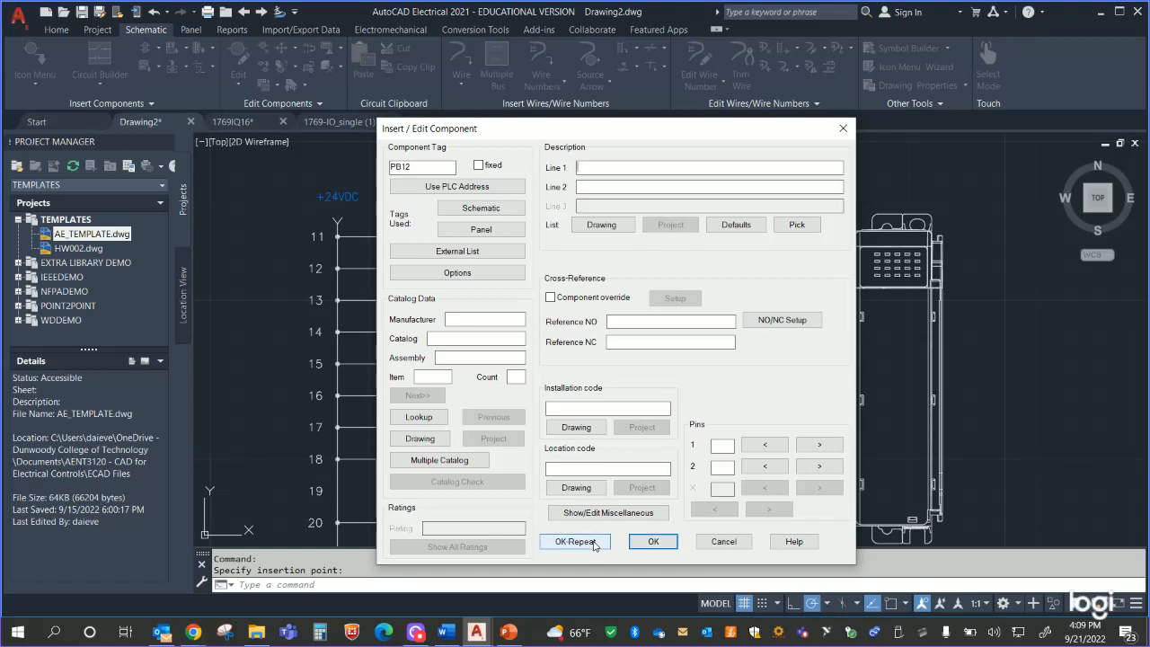
{"action": "left_click", "coordinate": [652, 541]}
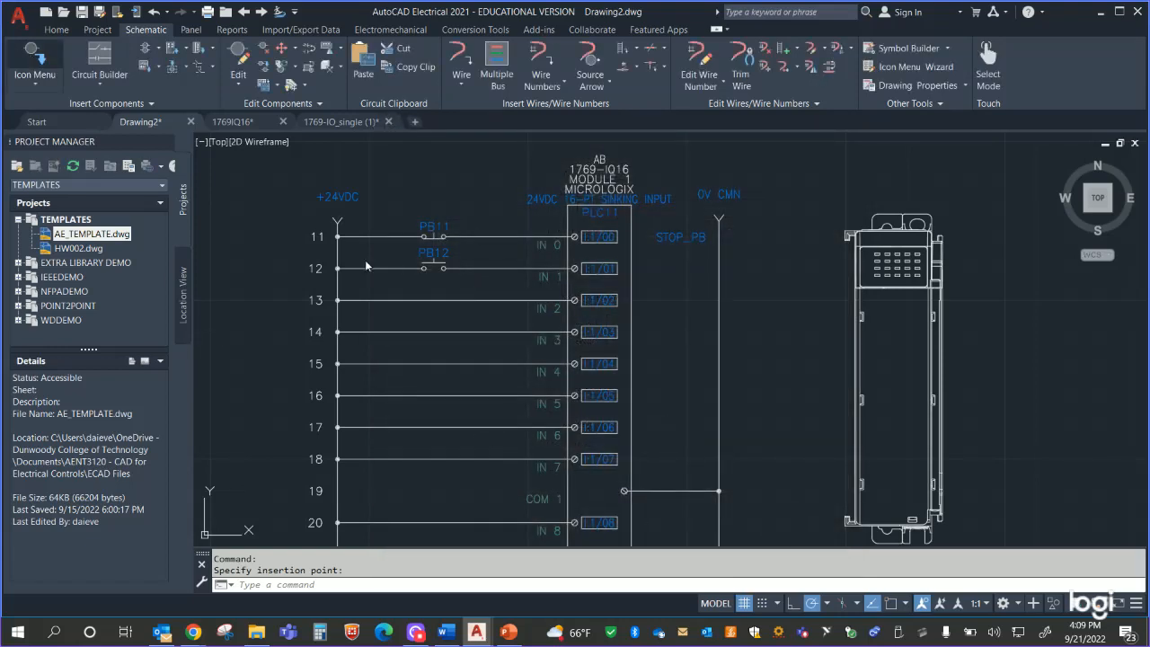
Step: Insert a Limit Switch, NO on line 13, in line with the push buttons, and accept its component data with repeat insertion
{"action": "key", "text": "Return"}
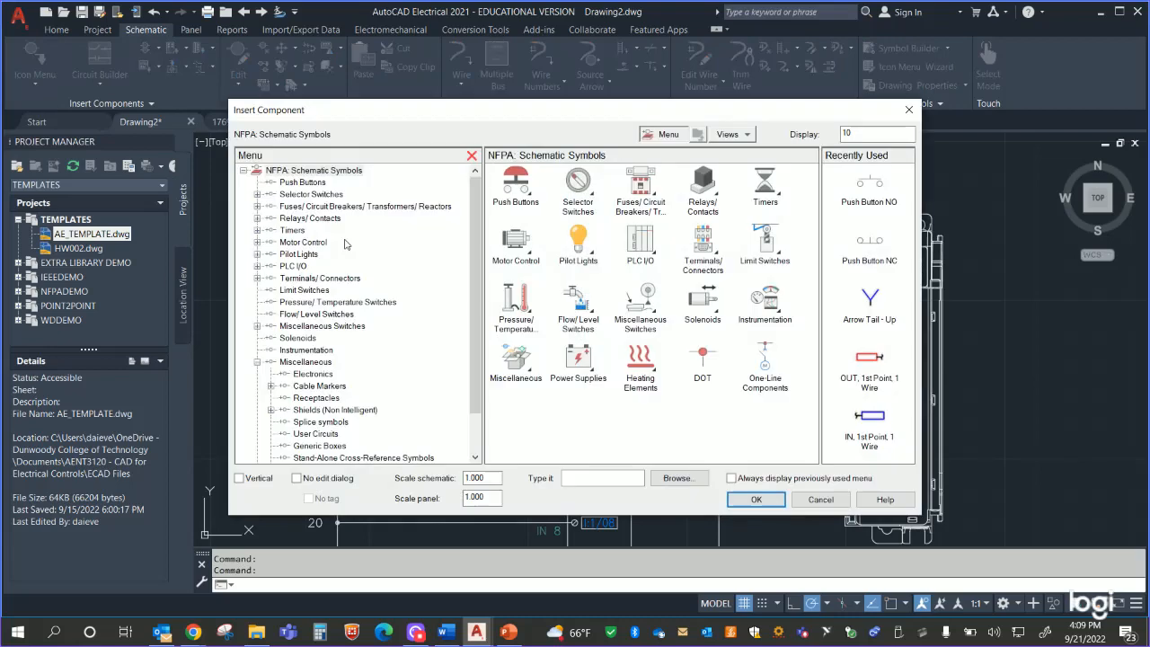
{"action": "left_click", "coordinate": [511, 180]}
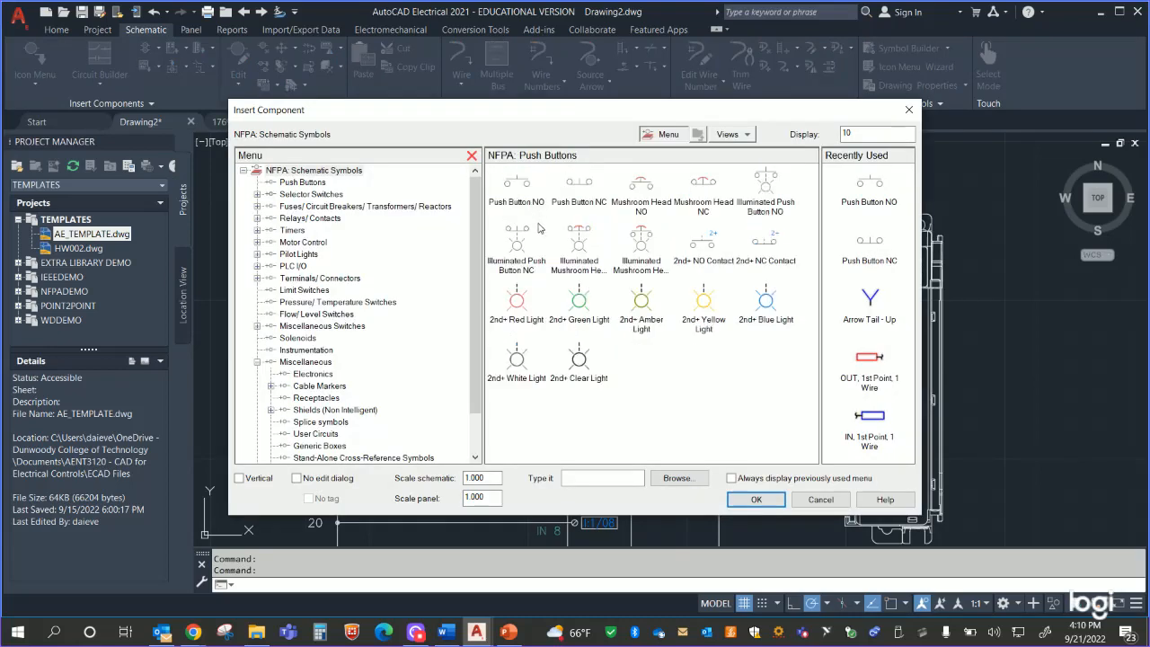
{"action": "left_click", "coordinate": [296, 195]}
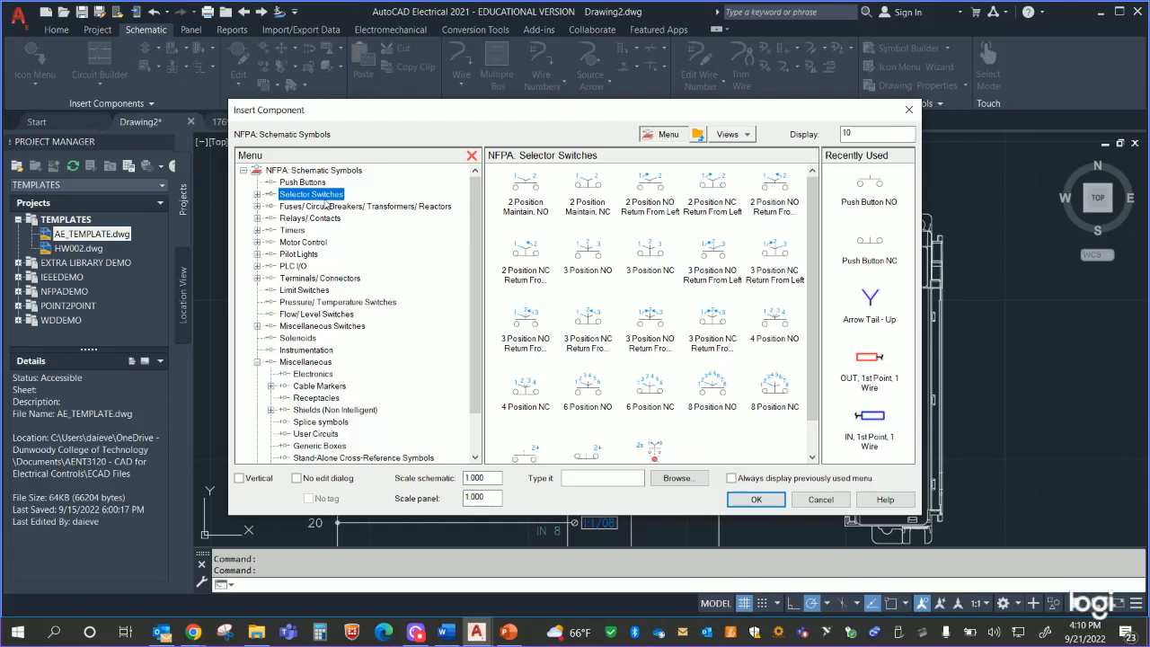
{"action": "scroll", "coordinate": [613, 263], "scroll_direction": "down", "scroll_amount": 1}
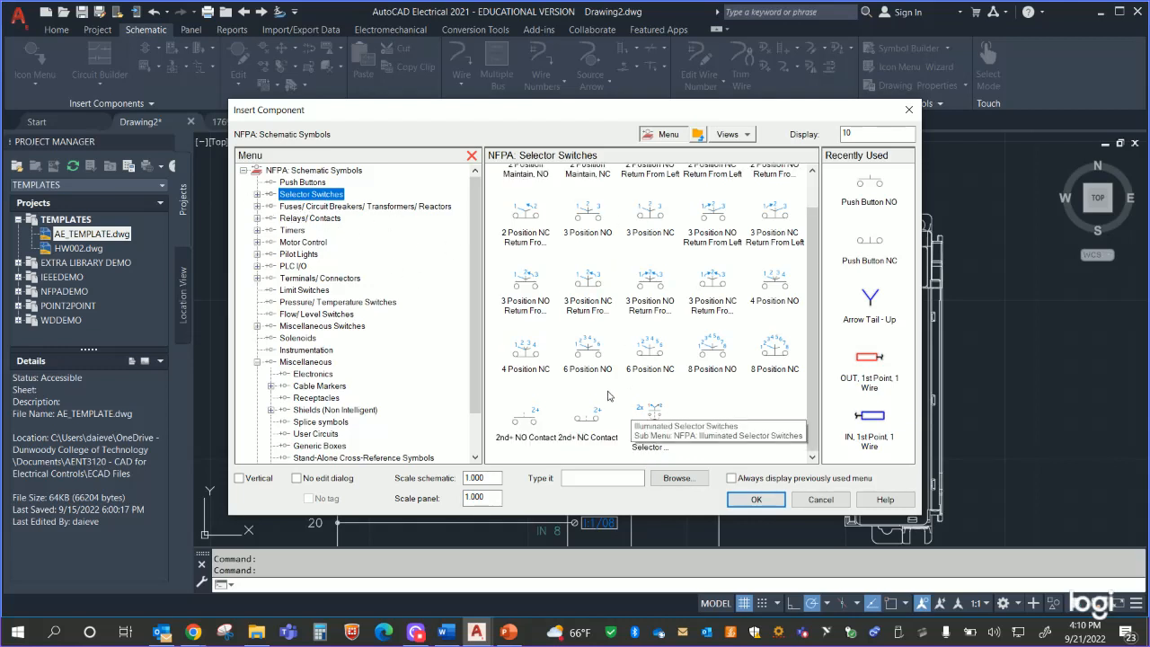
{"action": "left_click", "coordinate": [301, 182]}
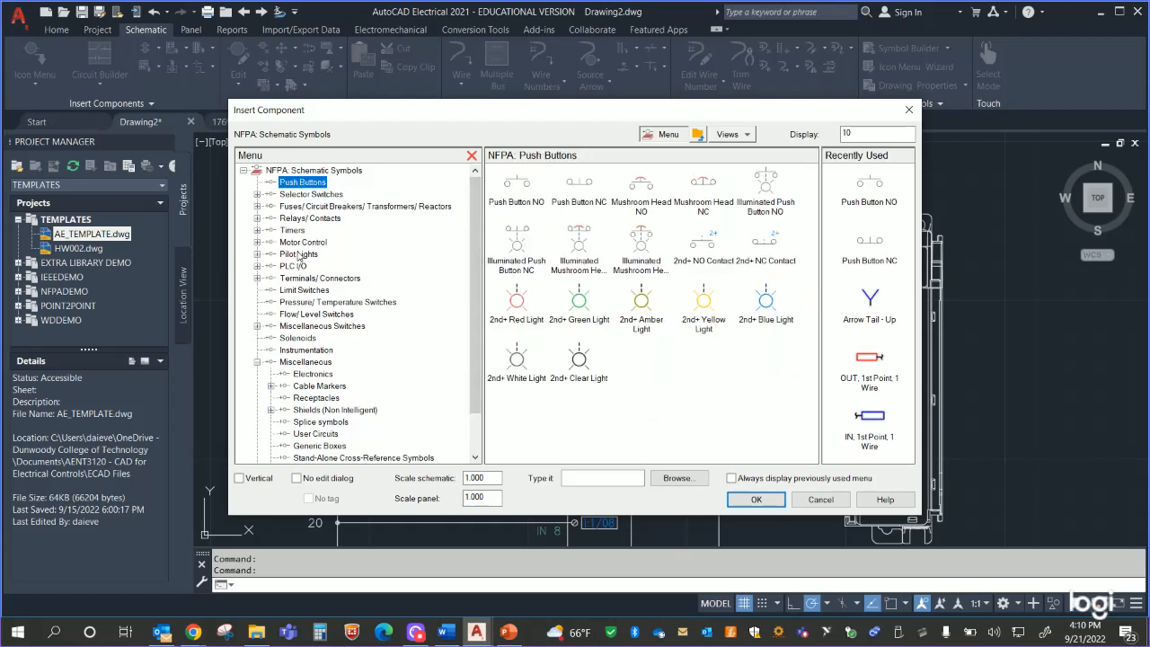
{"action": "left_click", "coordinate": [308, 291]}
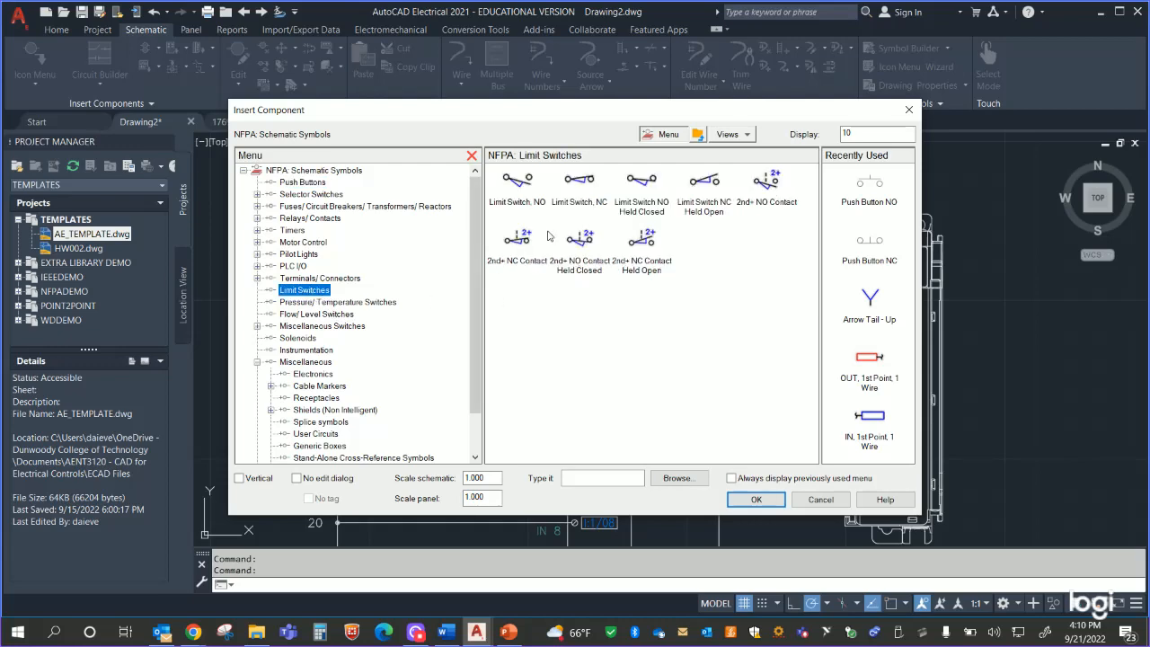
{"action": "left_click", "coordinate": [517, 182]}
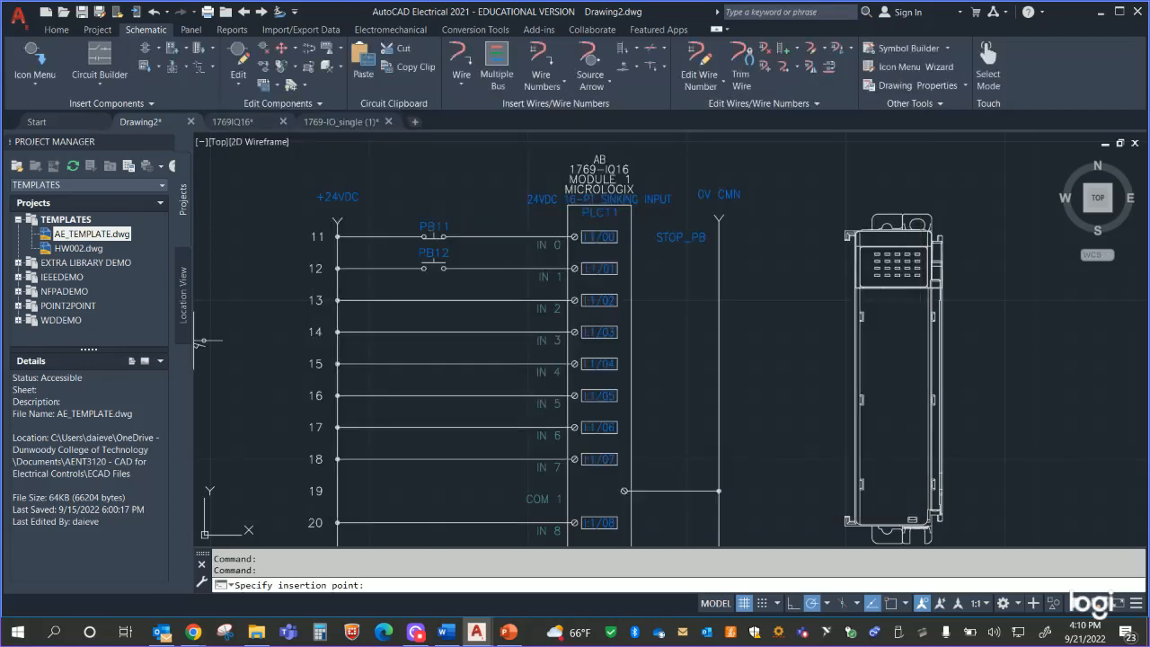
{"action": "left_click", "coordinate": [434, 300]}
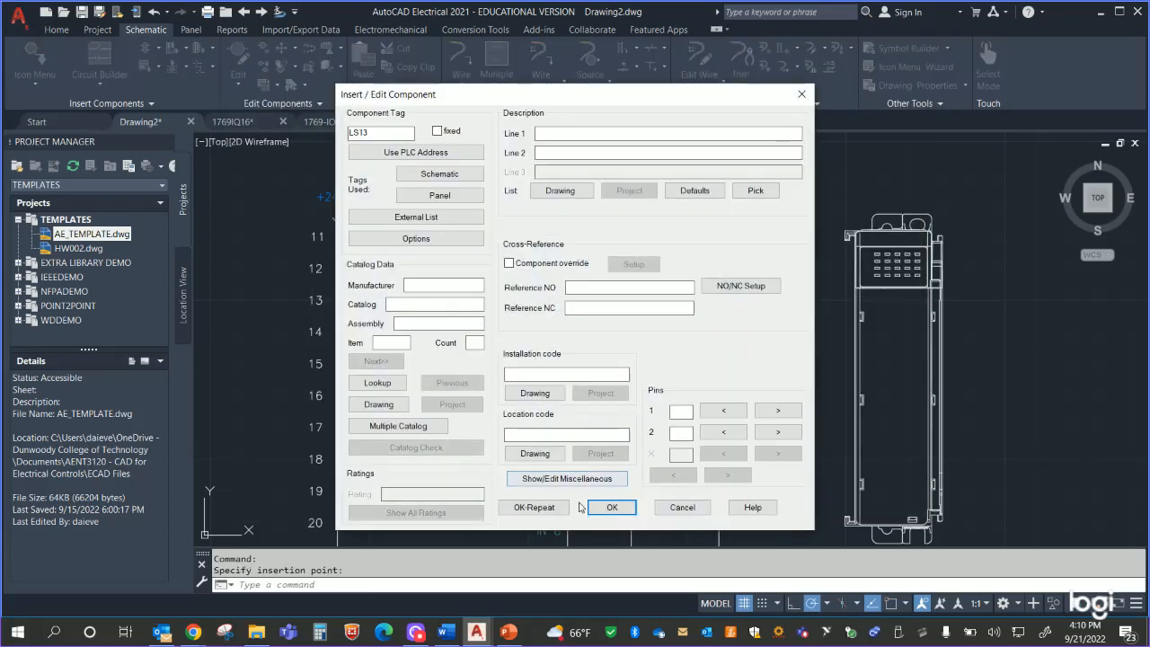
{"action": "left_click", "coordinate": [548, 508]}
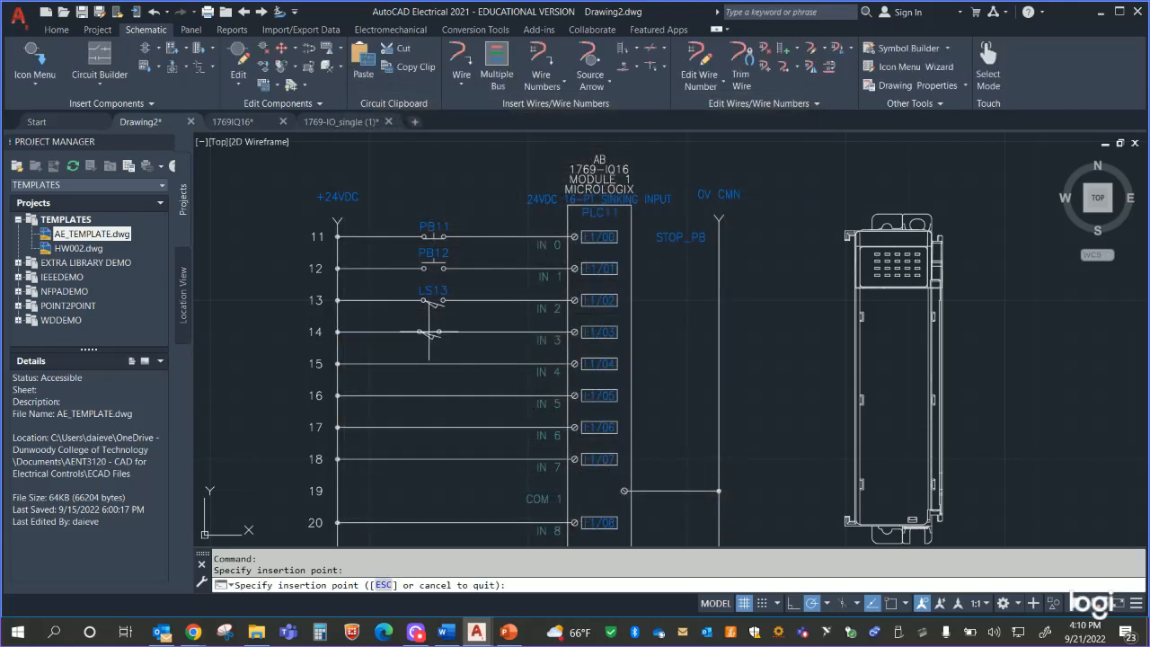
Step: Repeat the normally open limit switch on line 14, and cancel the component edit for another one placed on line 15
{"action": "left_click", "coordinate": [434, 331]}
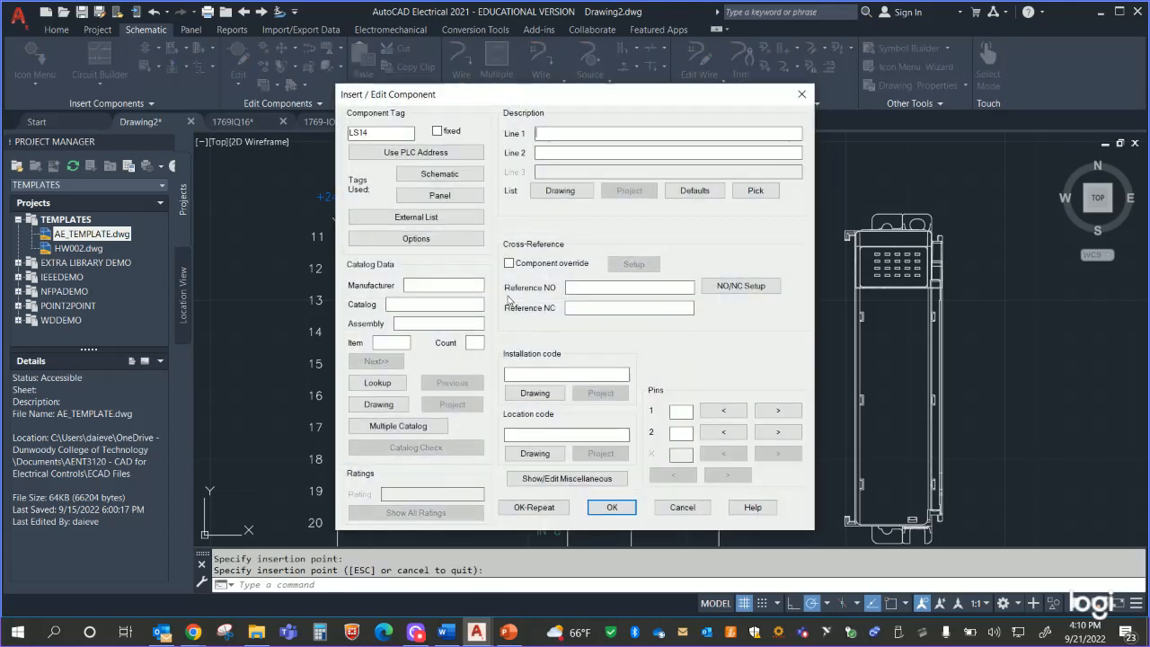
{"action": "left_click", "coordinate": [548, 507]}
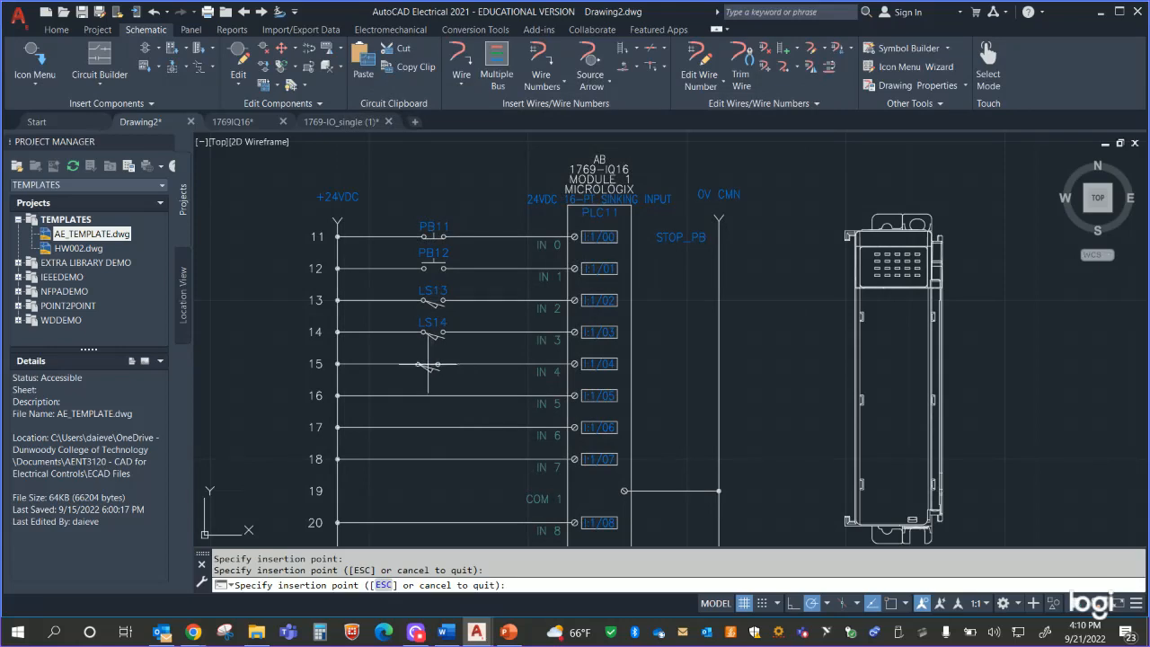
{"action": "left_click", "coordinate": [433, 363]}
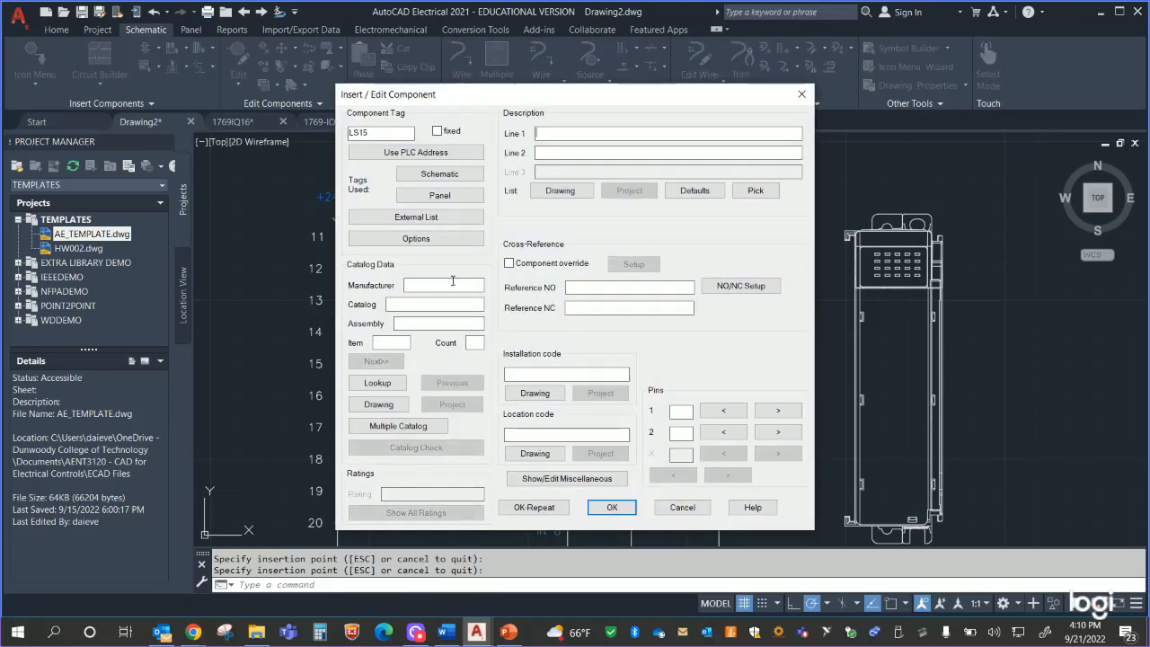
{"action": "left_click", "coordinate": [682, 506]}
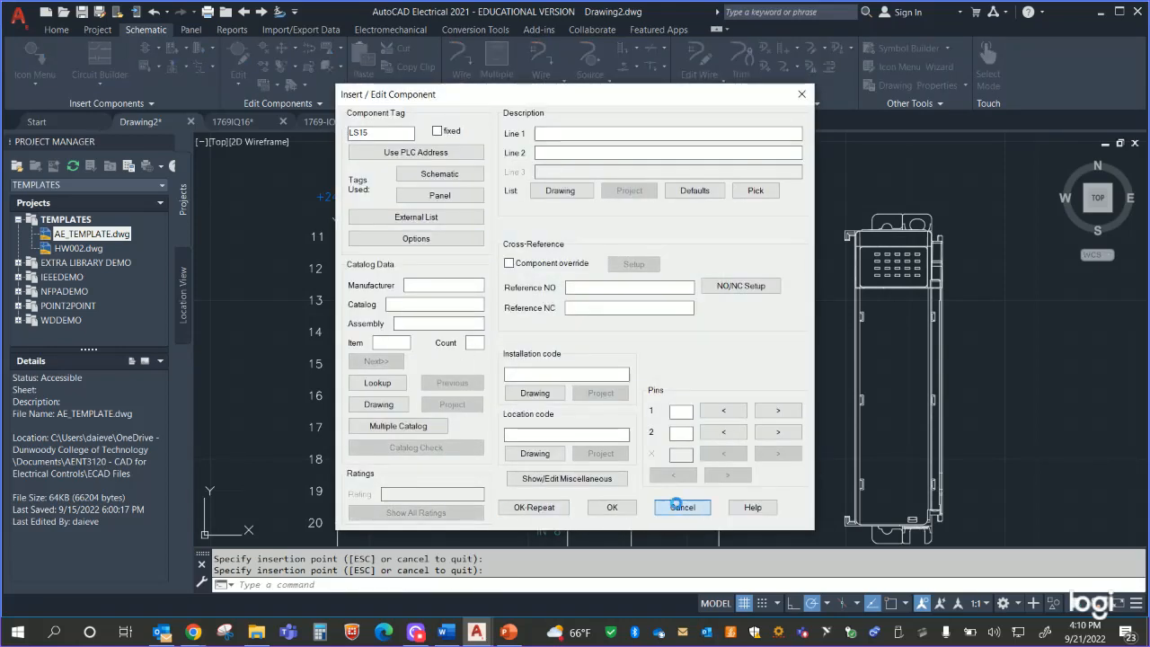
Step: Insert a Toggle Switch NO on line 15, in line with the limit switches, accepting the default component data with repeat insertion
{"action": "left_click", "coordinate": [34, 55]}
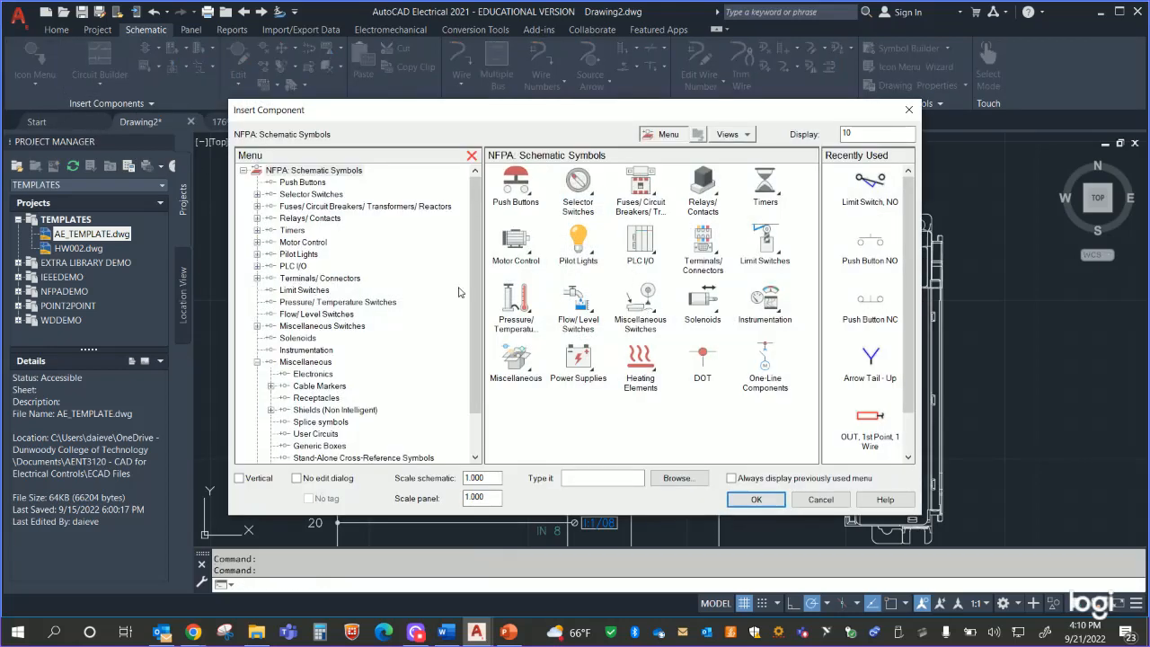
{"action": "scroll", "coordinate": [321, 338], "scroll_direction": "down", "scroll_amount": 1}
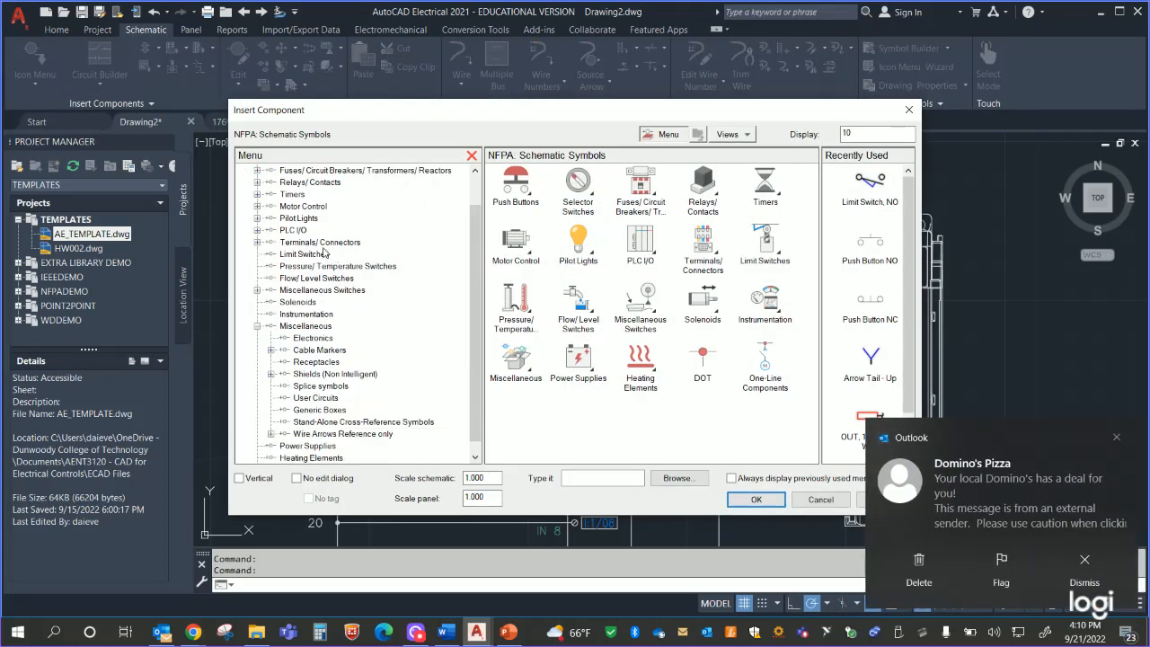
{"action": "left_click", "coordinate": [317, 289]}
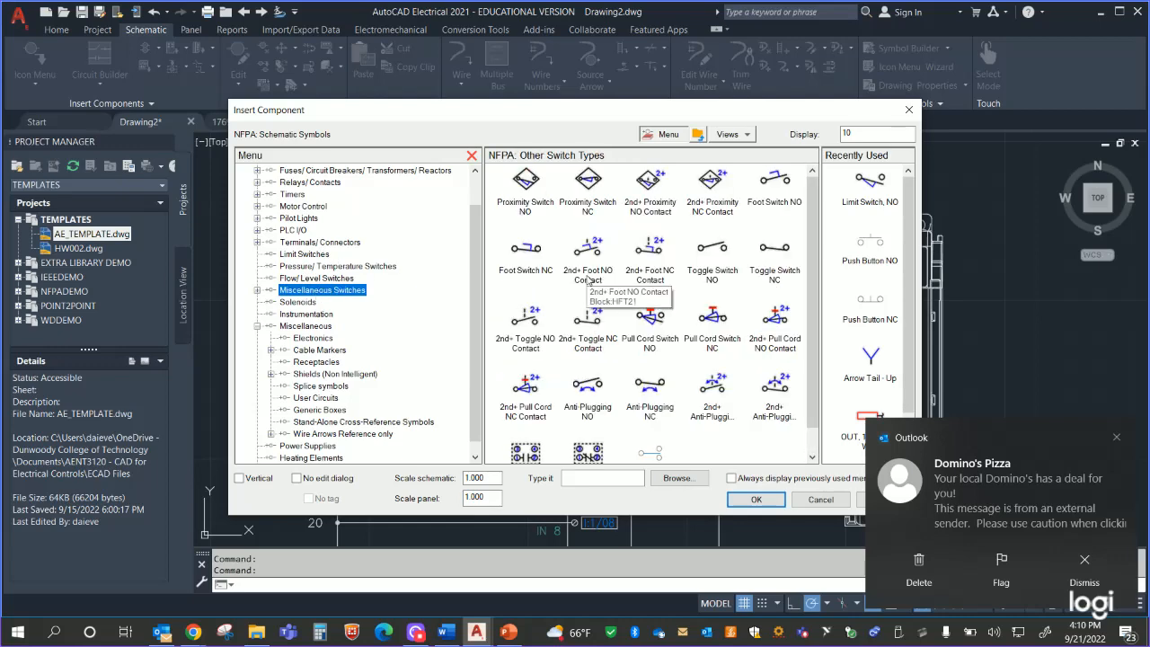
{"action": "scroll", "coordinate": [584, 289], "scroll_direction": "down", "scroll_amount": 1}
{"action": "left_click", "coordinate": [714, 221]}
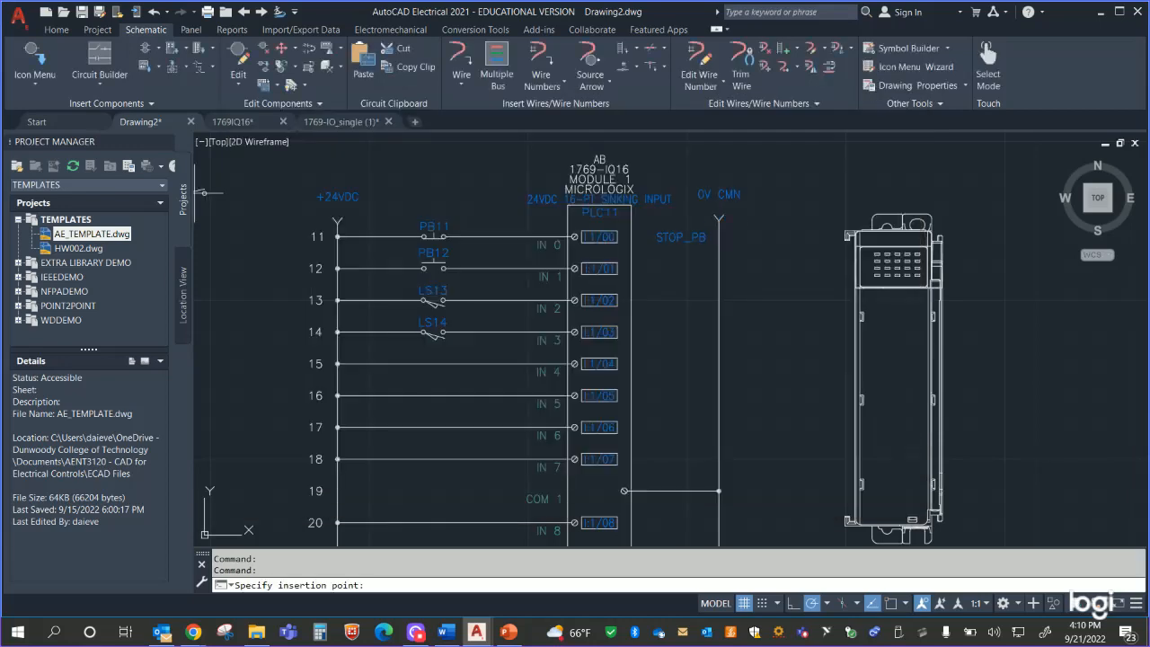
{"action": "left_click", "coordinate": [434, 362]}
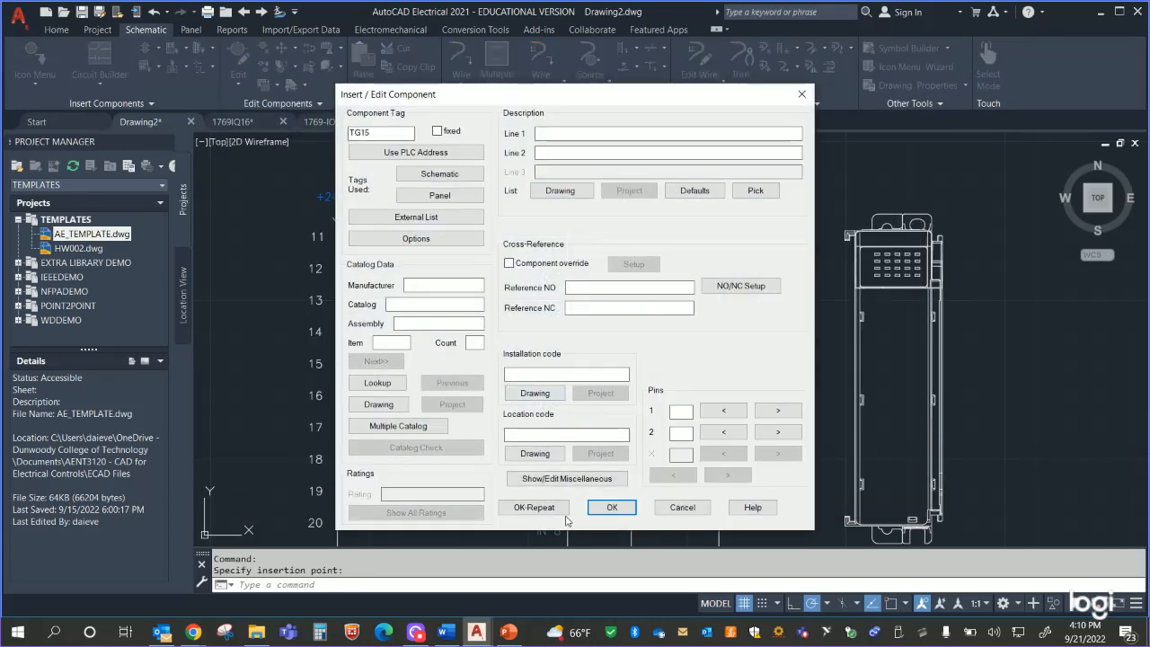
{"action": "left_click", "coordinate": [535, 507]}
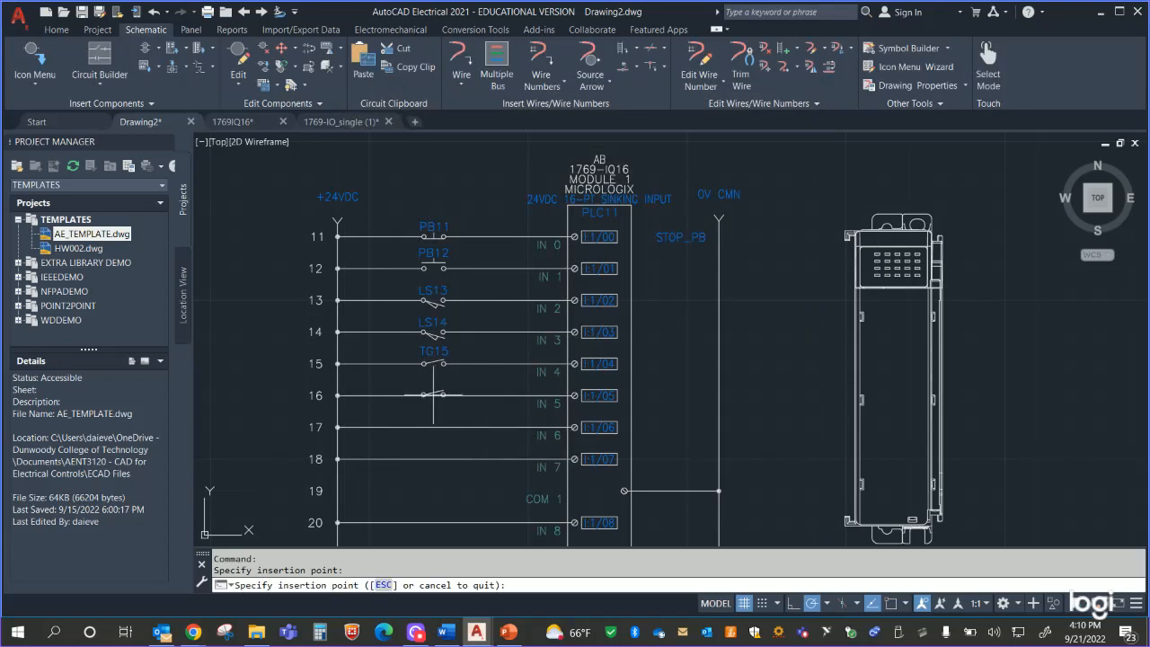
Step: Repeat the normally open toggle switch on lines 16, 17 and 18, accepting the default component data and ending the repetition
{"action": "left_click", "coordinate": [434, 395]}
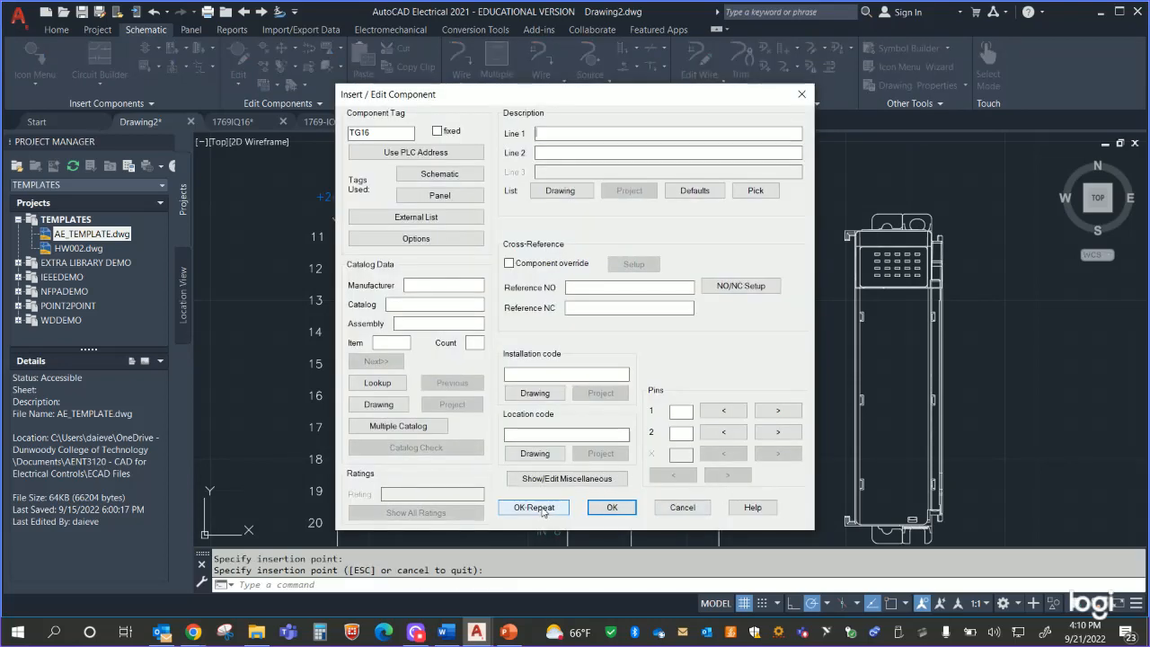
{"action": "left_click", "coordinate": [534, 507]}
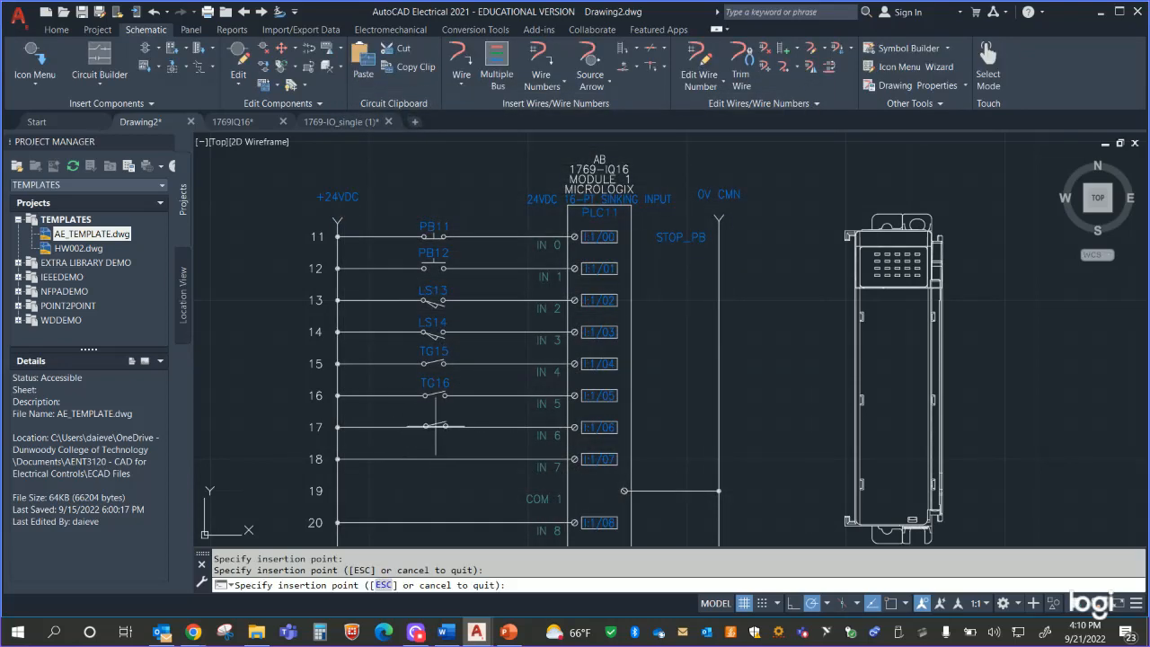
{"action": "left_click", "coordinate": [434, 427]}
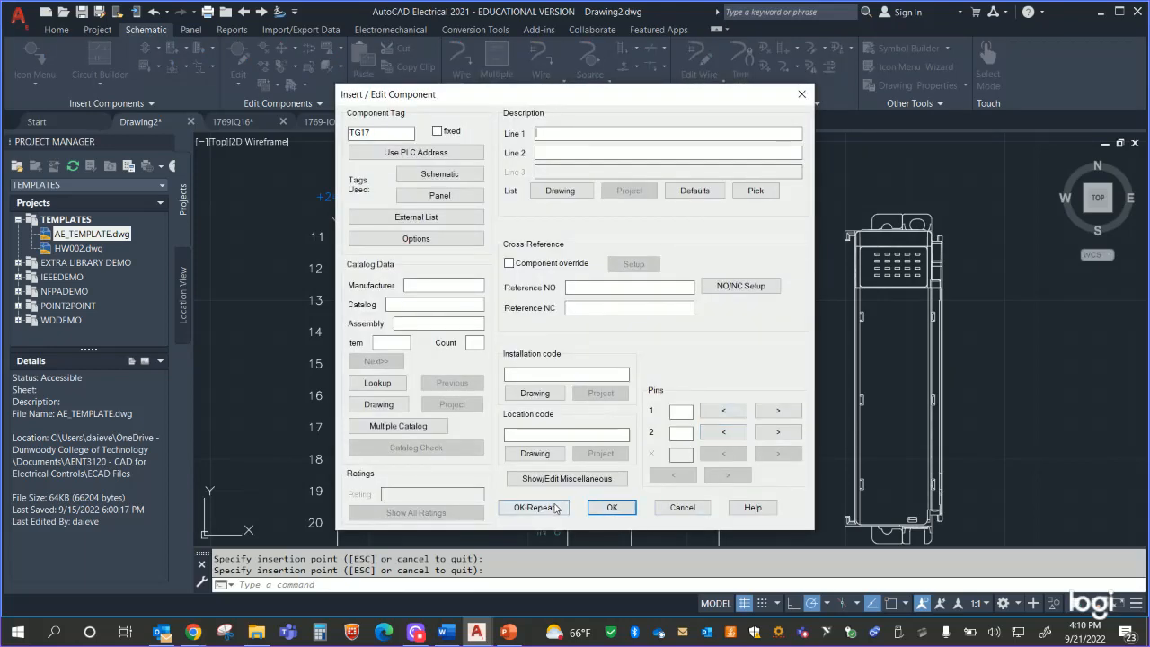
{"action": "left_click", "coordinate": [553, 509]}
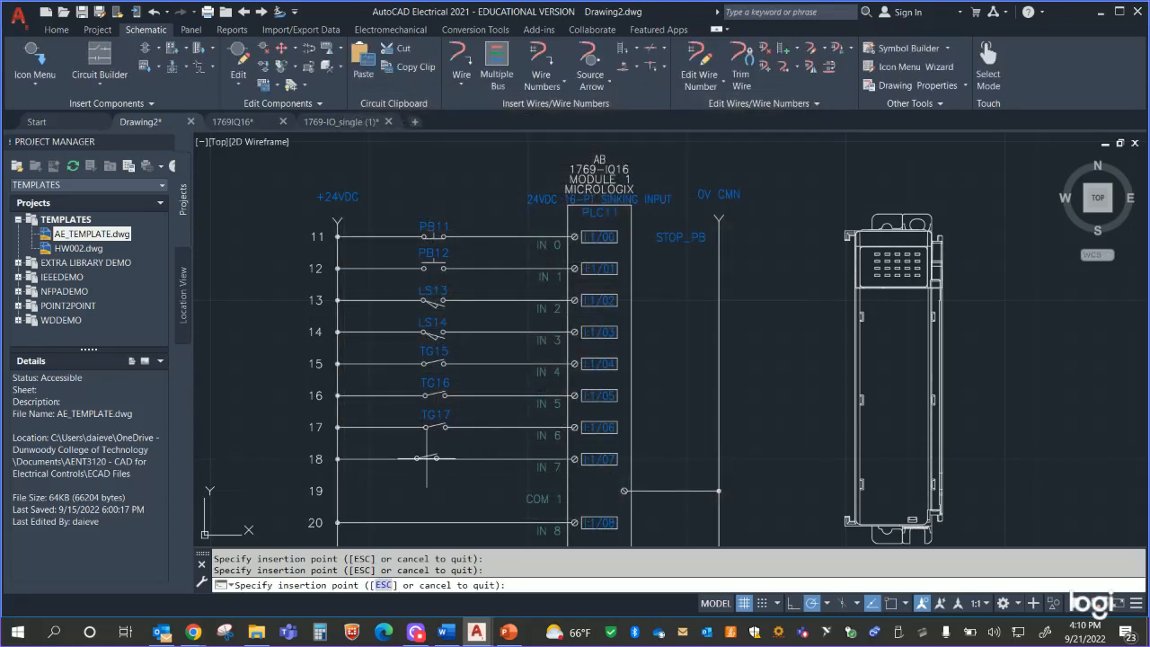
{"action": "left_click", "coordinate": [435, 458]}
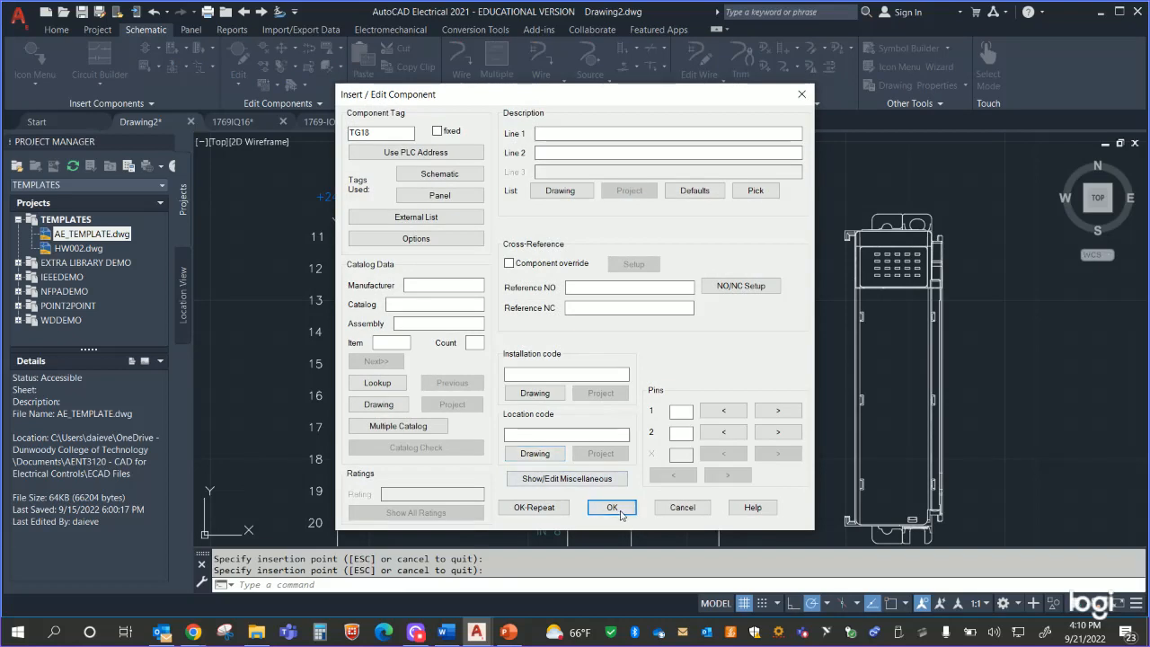
{"action": "left_click", "coordinate": [613, 511]}
Step: Examine the switches wired on lines 11 to 18 and the input lines 20 to 27 that have no device yet
{"action": "scroll", "coordinate": [772, 370], "scroll_direction": "down", "scroll_amount": 4}
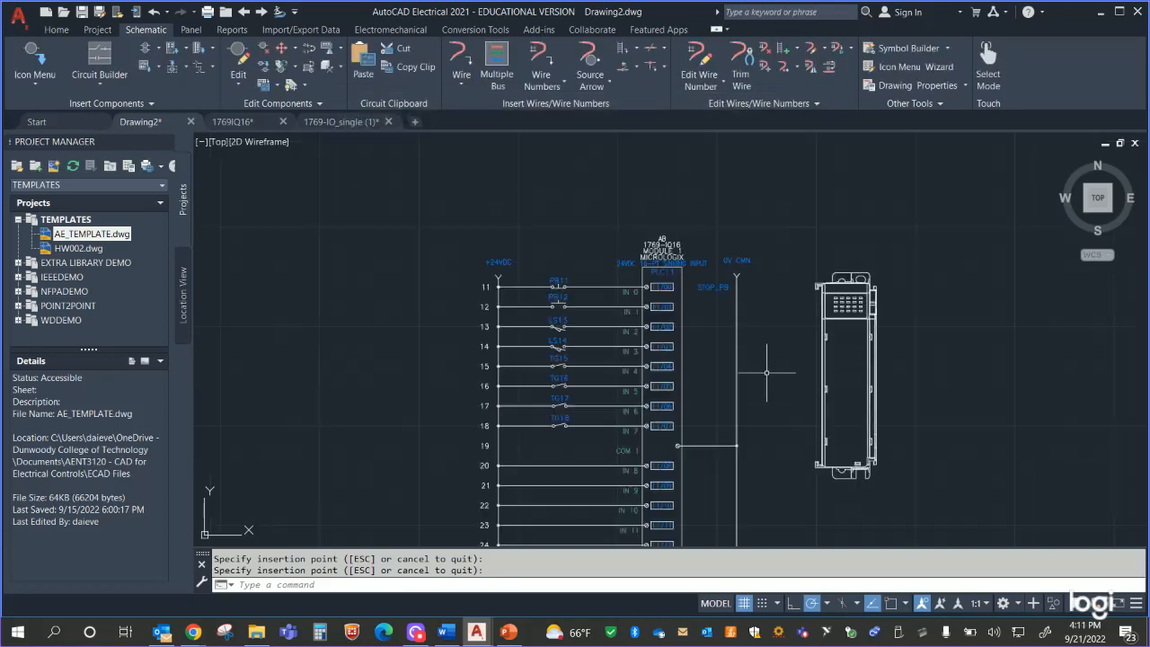
{"action": "scroll", "coordinate": [682, 324], "scroll_direction": "up", "scroll_amount": 4}
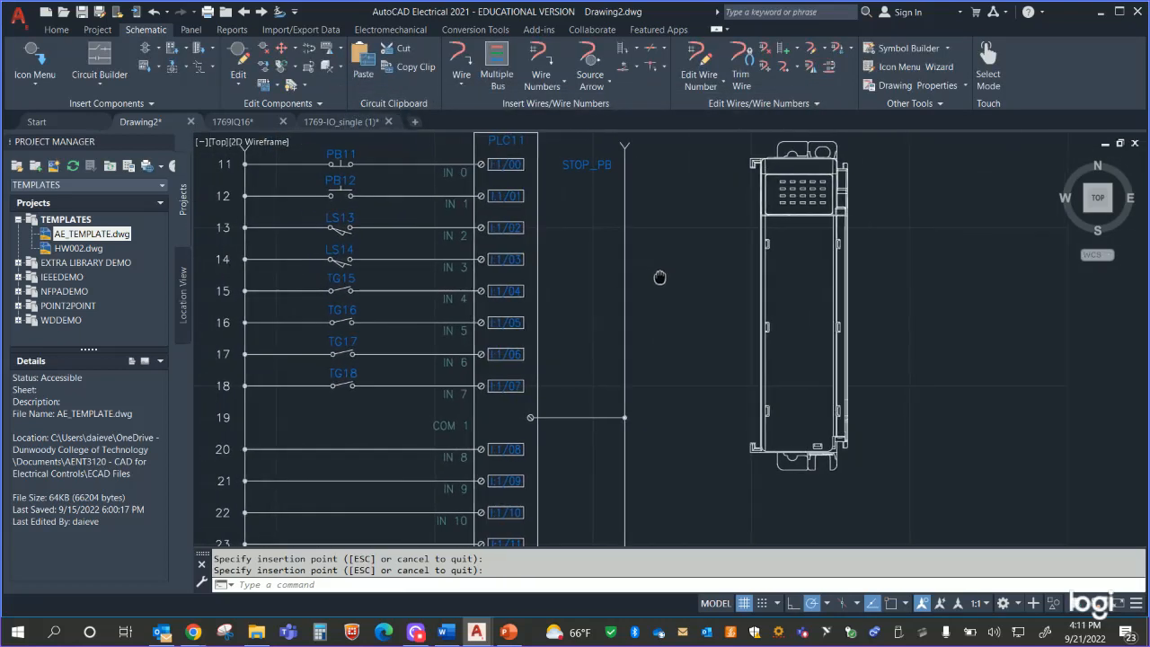
{"action": "middle_click_drag", "start_coordinate": [688, 223], "coordinate": [787, 326]}
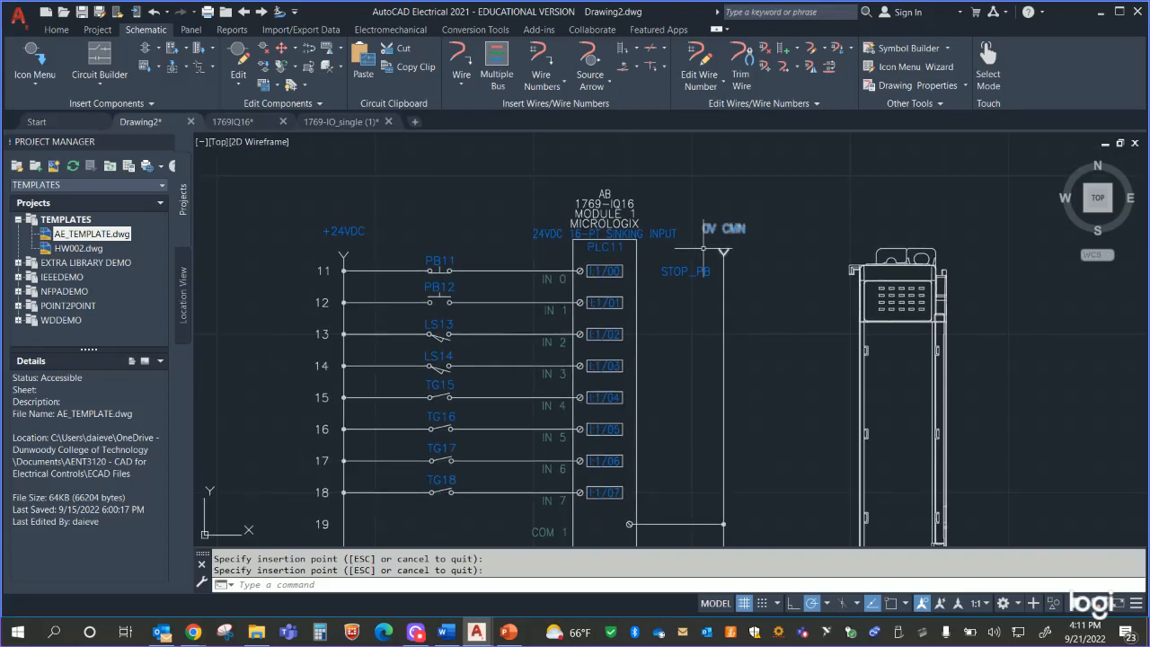
{"action": "middle_click_drag", "start_coordinate": [745, 375], "coordinate": [815, 195]}
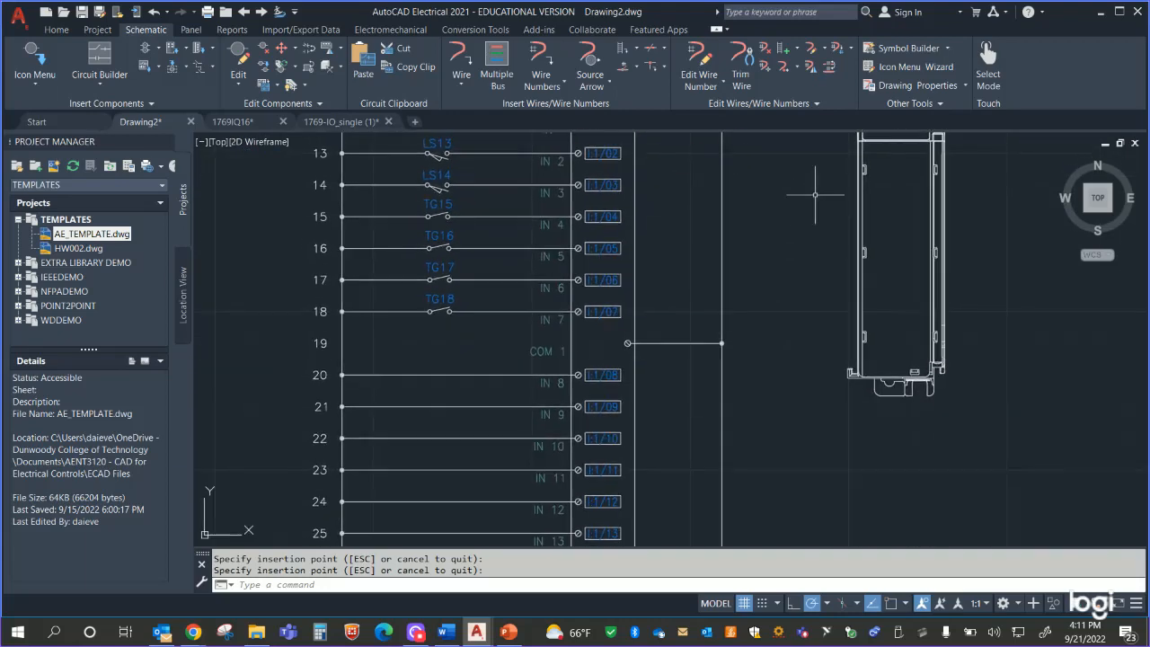
{"action": "scroll", "coordinate": [830, 289], "scroll_direction": "down", "scroll_amount": 4}
{"action": "mouse_move", "coordinate": [898, 382]}
{"action": "middle_mouse_down"}
{"action": "mouse_move", "coordinate": [672, 303]}
{"action": "mouse_move", "coordinate": [808, 385]}
{"action": "middle_mouse_up"}
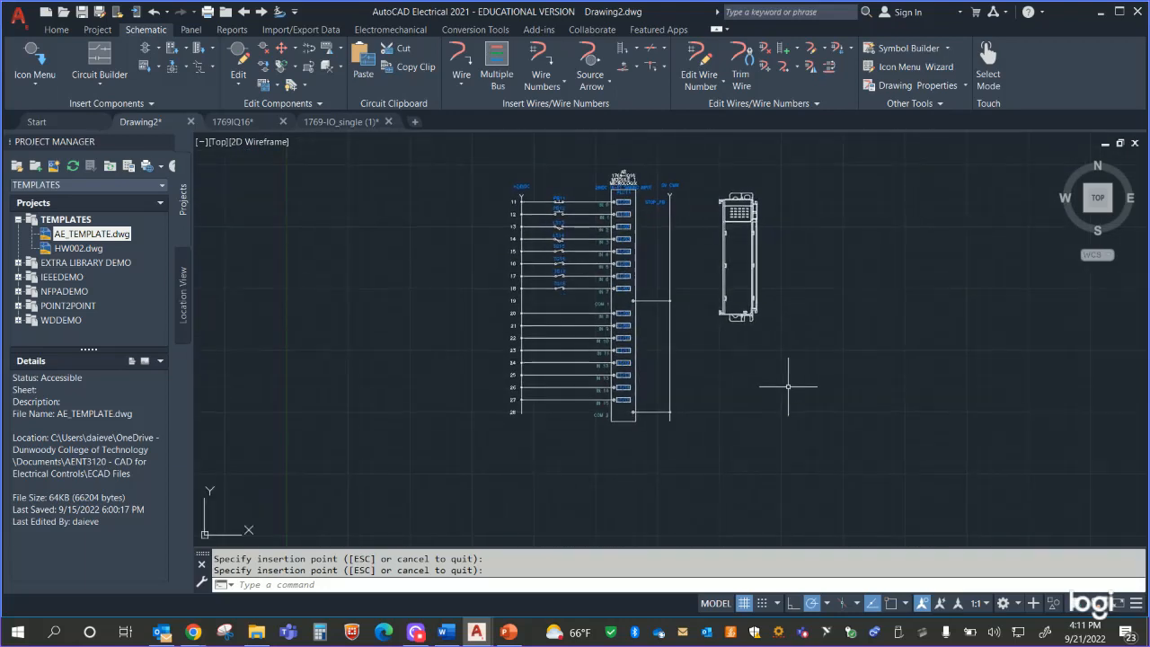
{"action": "scroll", "coordinate": [793, 380], "scroll_direction": "up", "scroll_amount": 3}
{"action": "scroll", "coordinate": [781, 371], "scroll_direction": "up", "scroll_amount": 3}
{"action": "middle_click_drag", "start_coordinate": [642, 299], "coordinate": [1023, 495]}
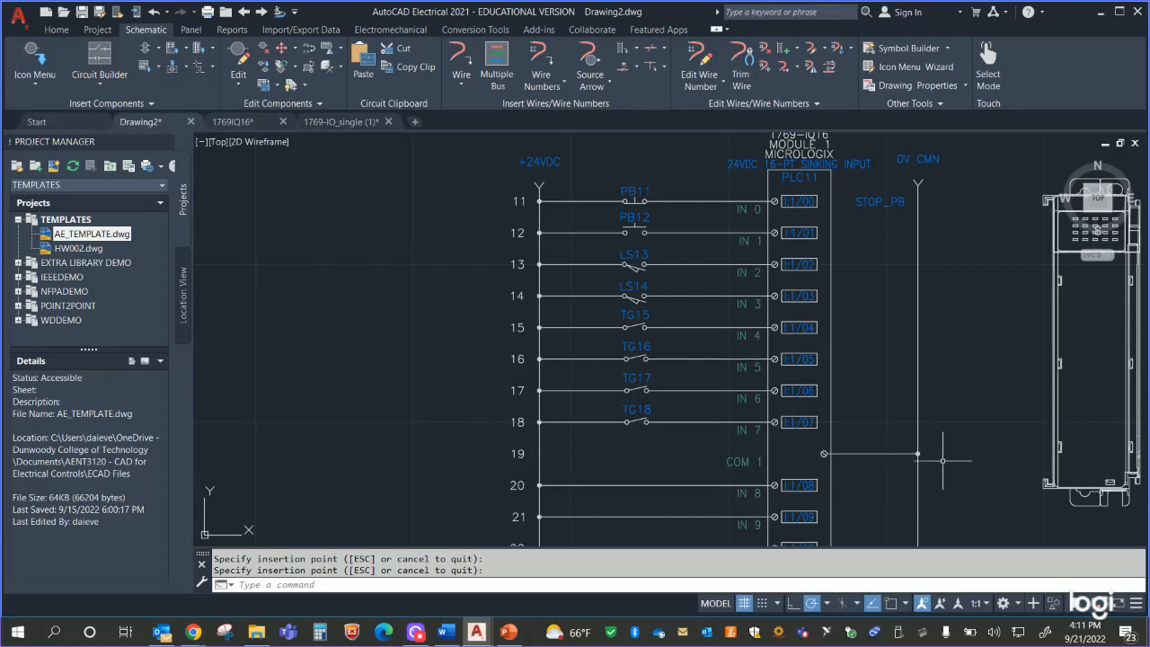
{"action": "middle_click_drag", "start_coordinate": [989, 440], "coordinate": [886, 169]}
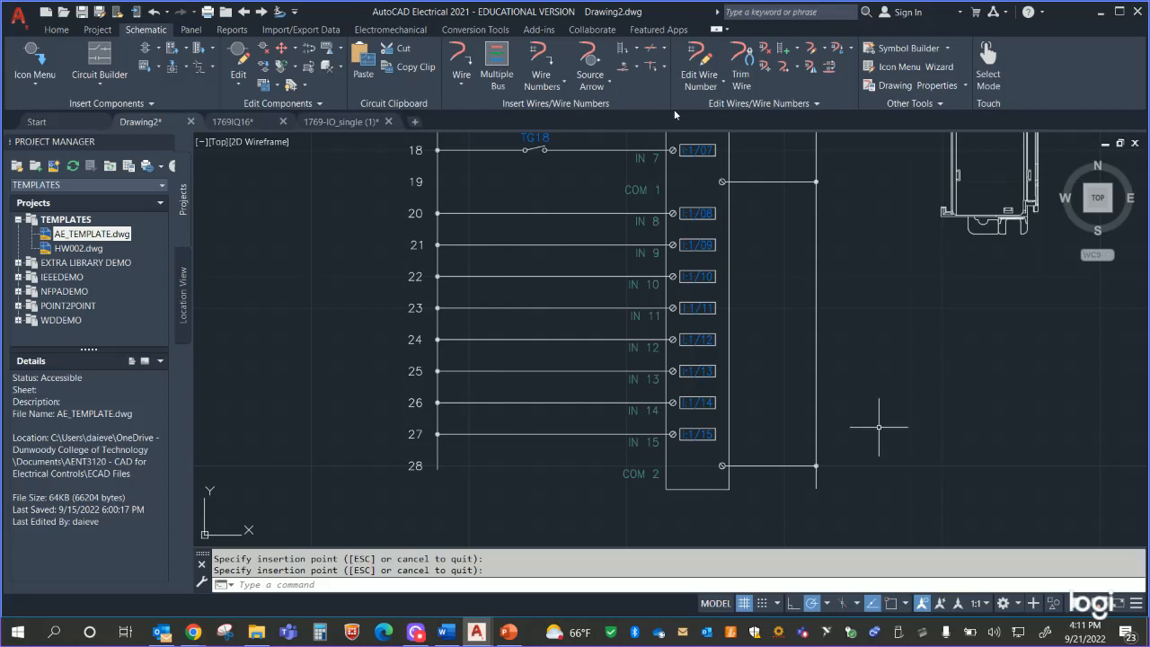
Step: Insert a Level Switch NO on line 20 at IN 8, below the toggle switches, accepting the default component data
{"action": "left_click", "coordinate": [34, 56]}
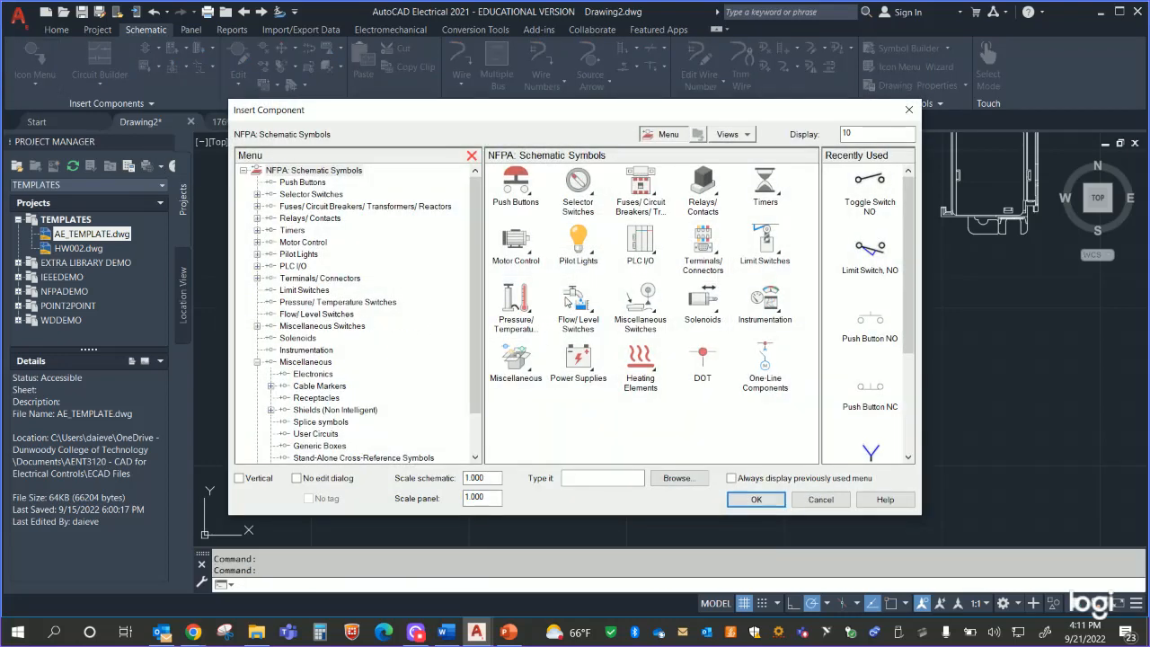
{"action": "left_click", "coordinate": [577, 305]}
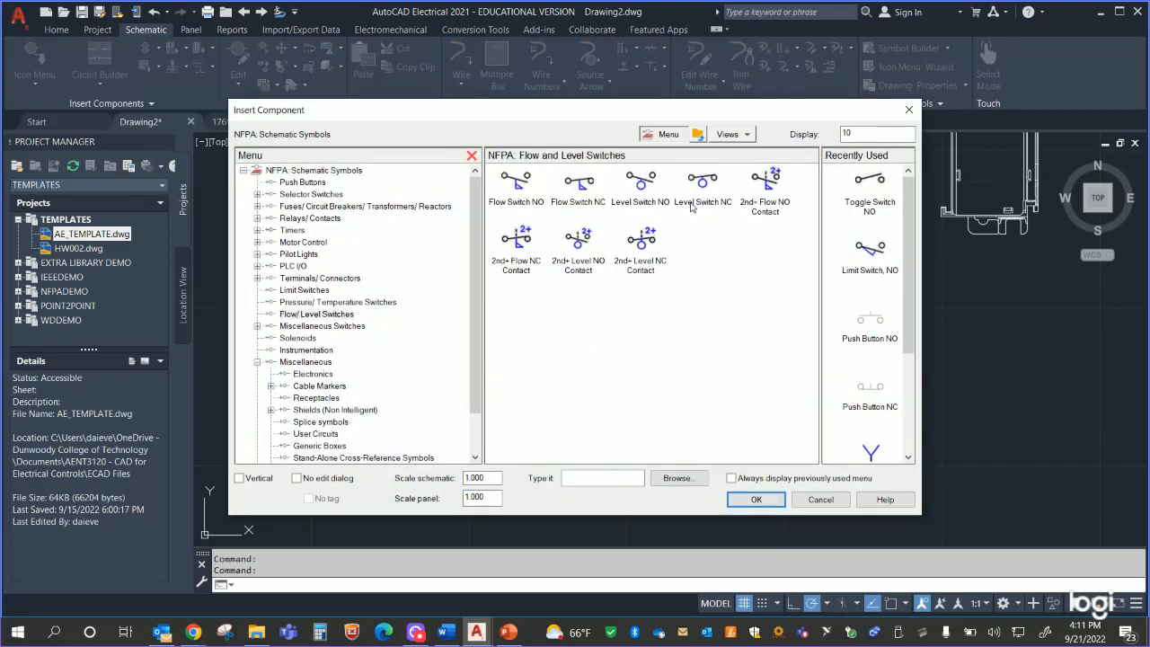
{"action": "left_click", "coordinate": [639, 181]}
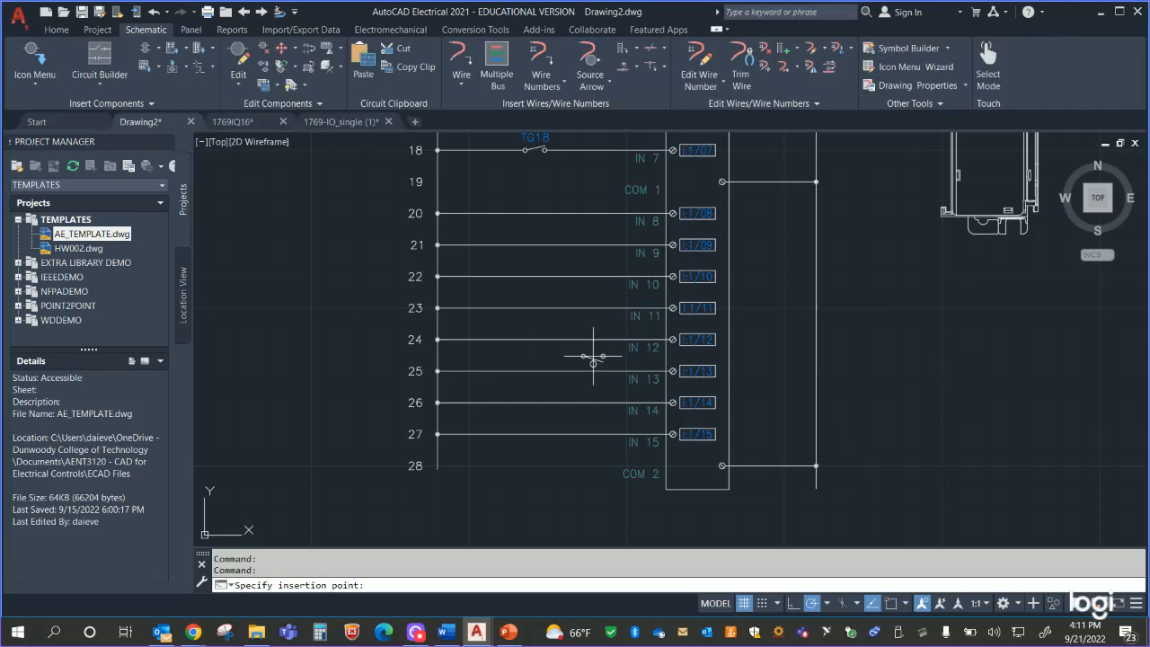
{"action": "left_click", "coordinate": [537, 215]}
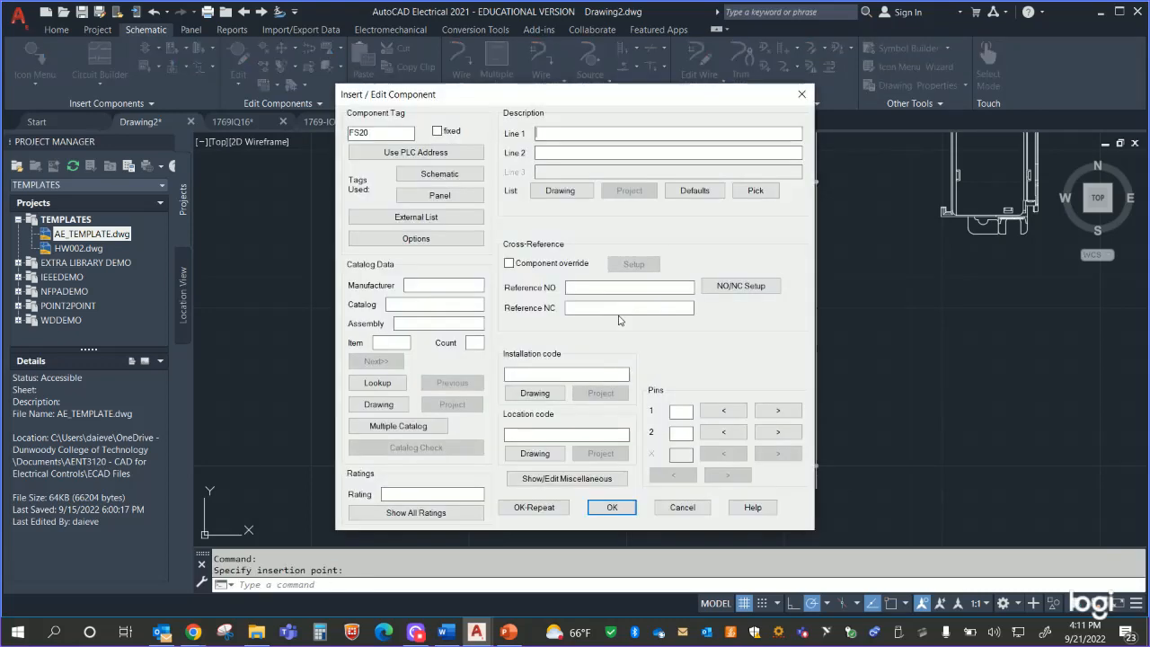
{"action": "left_click", "coordinate": [611, 508]}
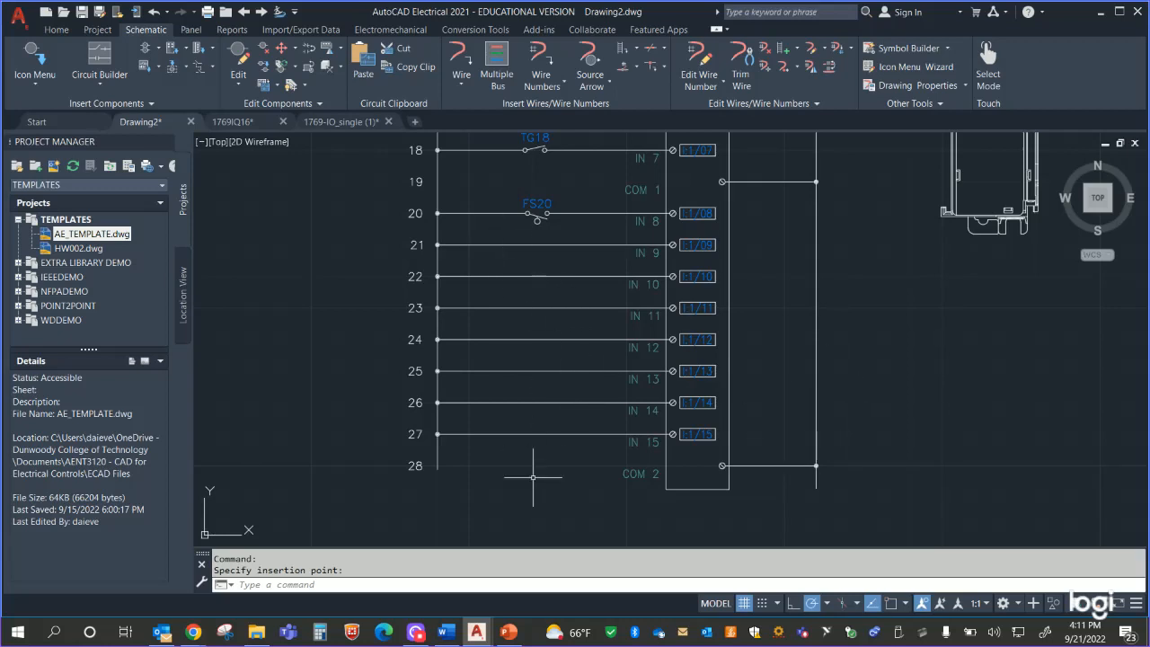
{"action": "left_click", "coordinate": [477, 231]}
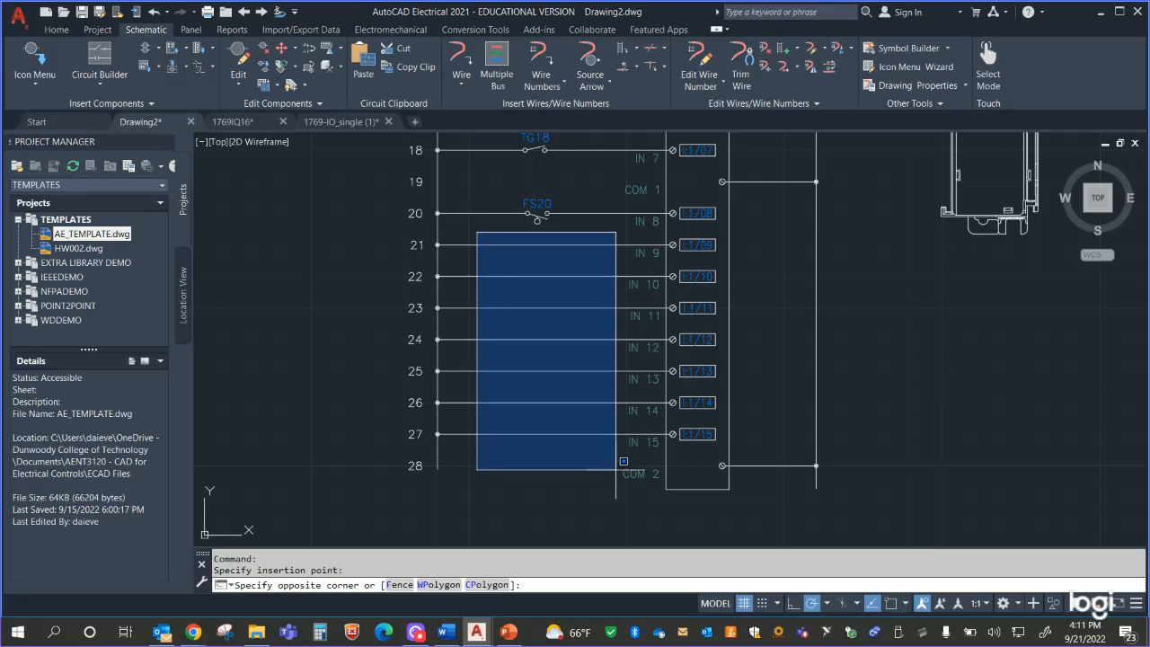
{"action": "left_click", "coordinate": [615, 469]}
{"action": "left_click", "coordinate": [490, 228]}
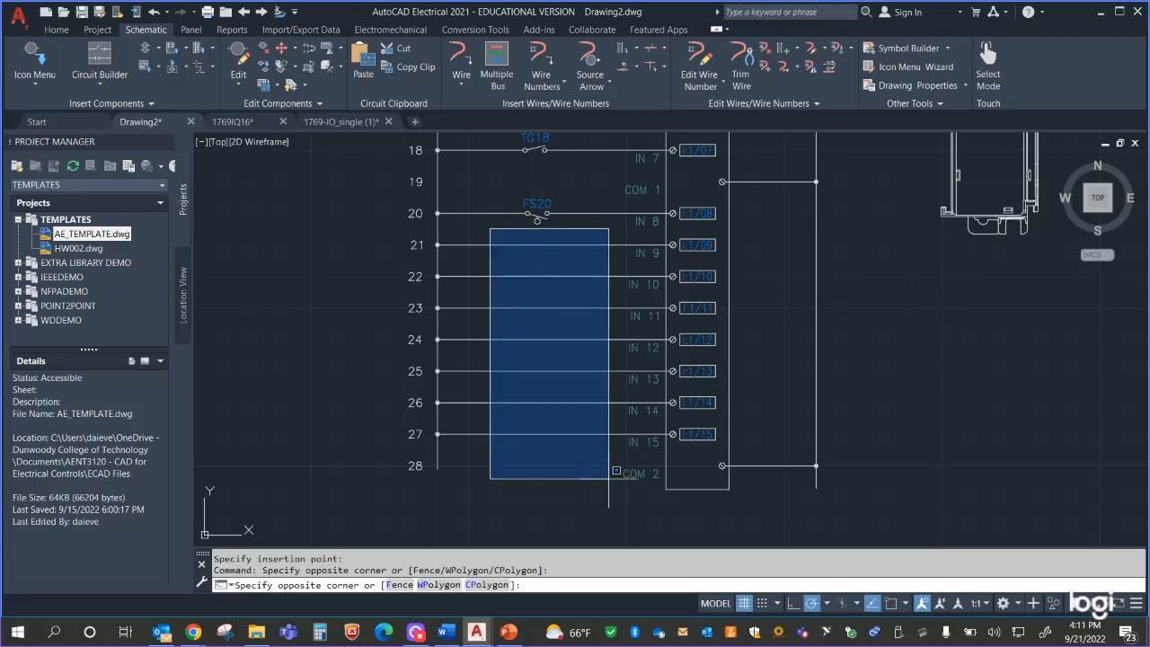
{"action": "left_click", "coordinate": [615, 464]}
{"action": "left_click", "coordinate": [482, 228]}
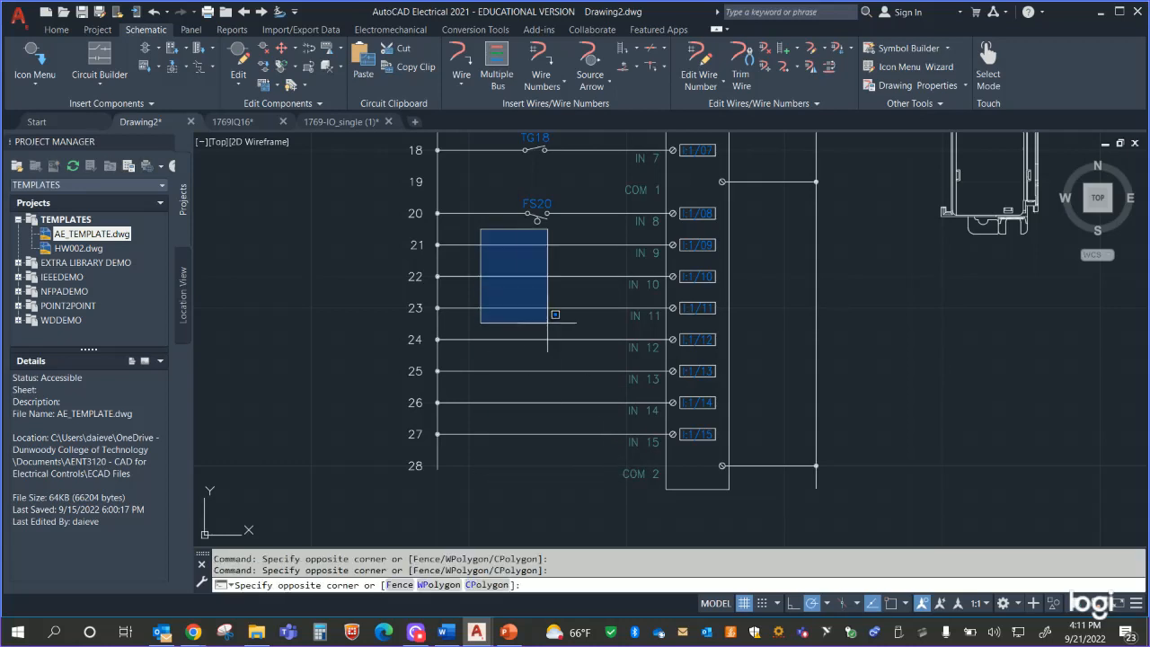
{"action": "left_click", "coordinate": [616, 475]}
{"action": "left_click", "coordinate": [481, 223]}
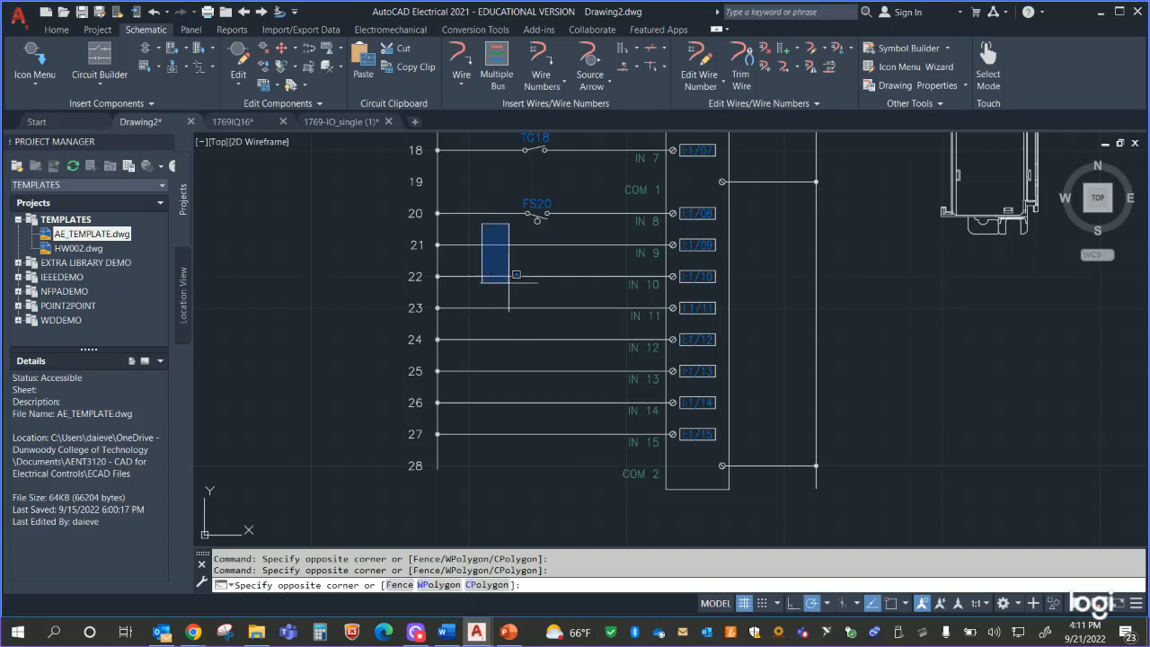
{"action": "left_click", "coordinate": [615, 472]}
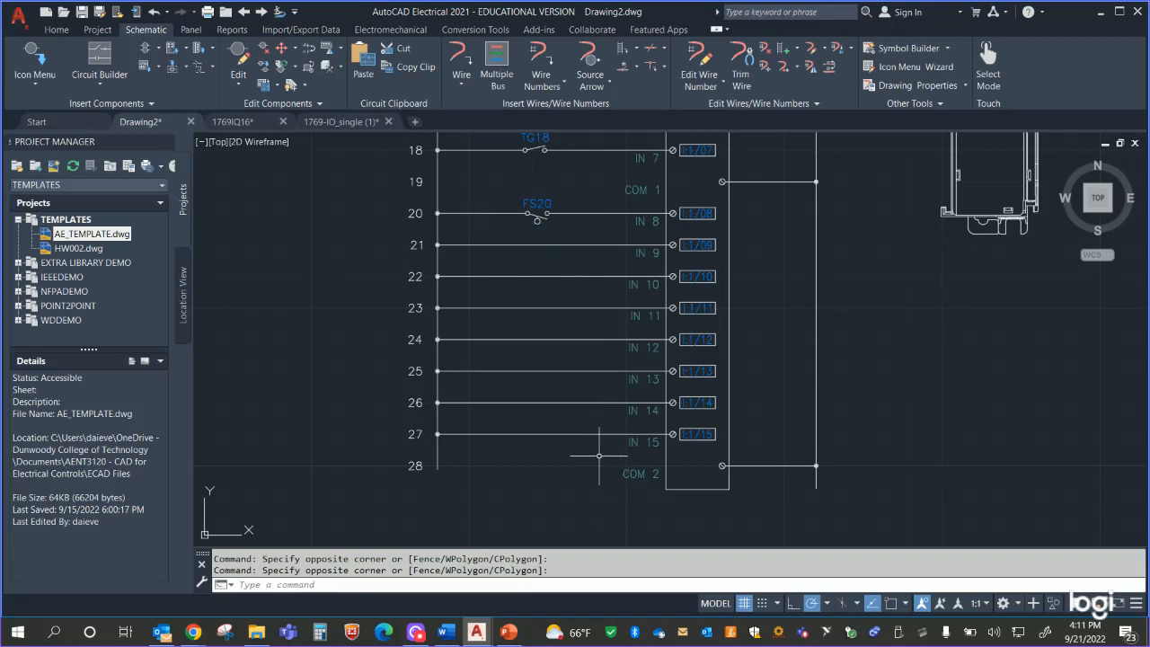
Step: Delete the seven empty wires on lines 21 to 27 between the +24VDC rail and the inputs IN 9 to IN 15
{"action": "left_click", "coordinate": [598, 456]}
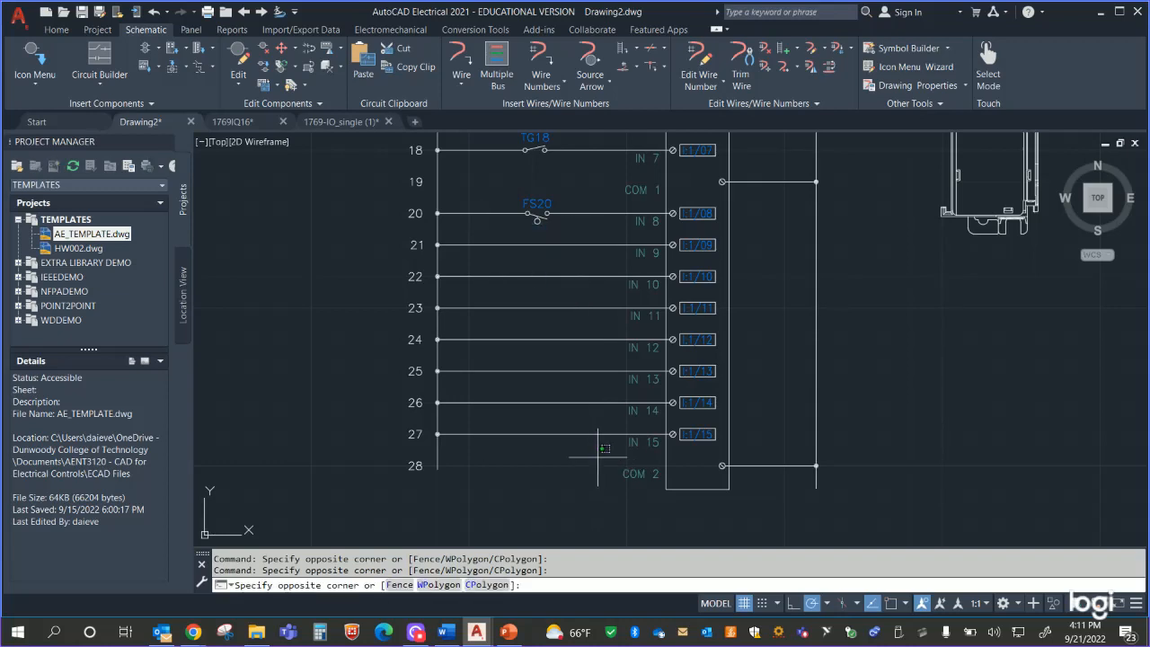
{"action": "left_click", "coordinate": [473, 235]}
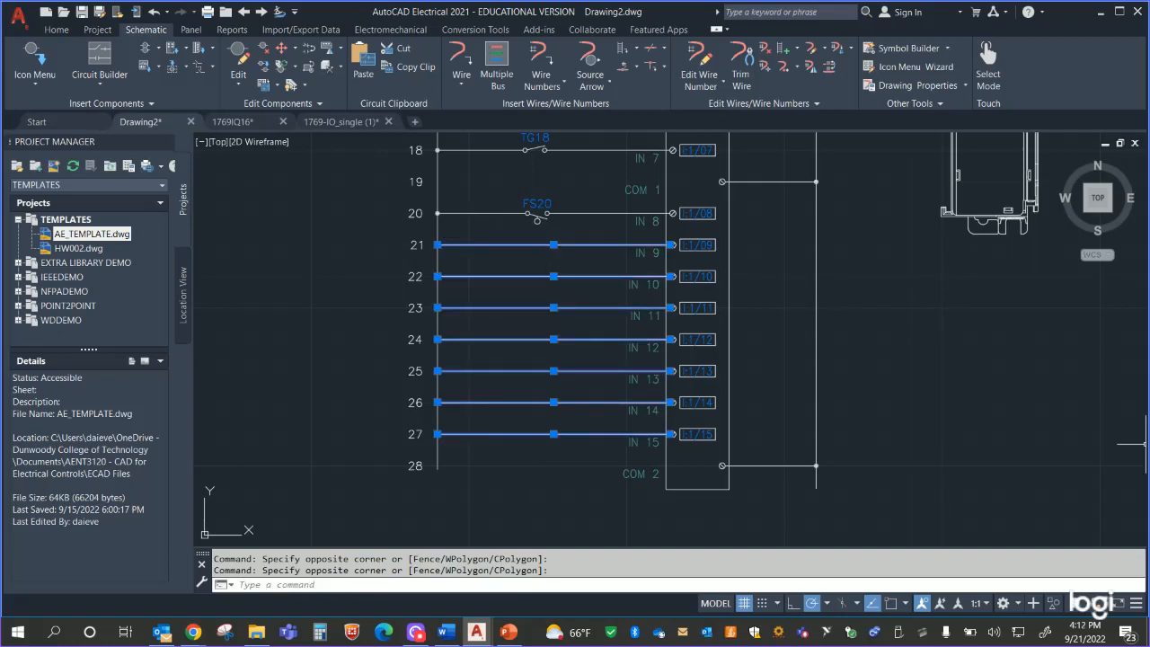
{"action": "key", "text": "Delete"}
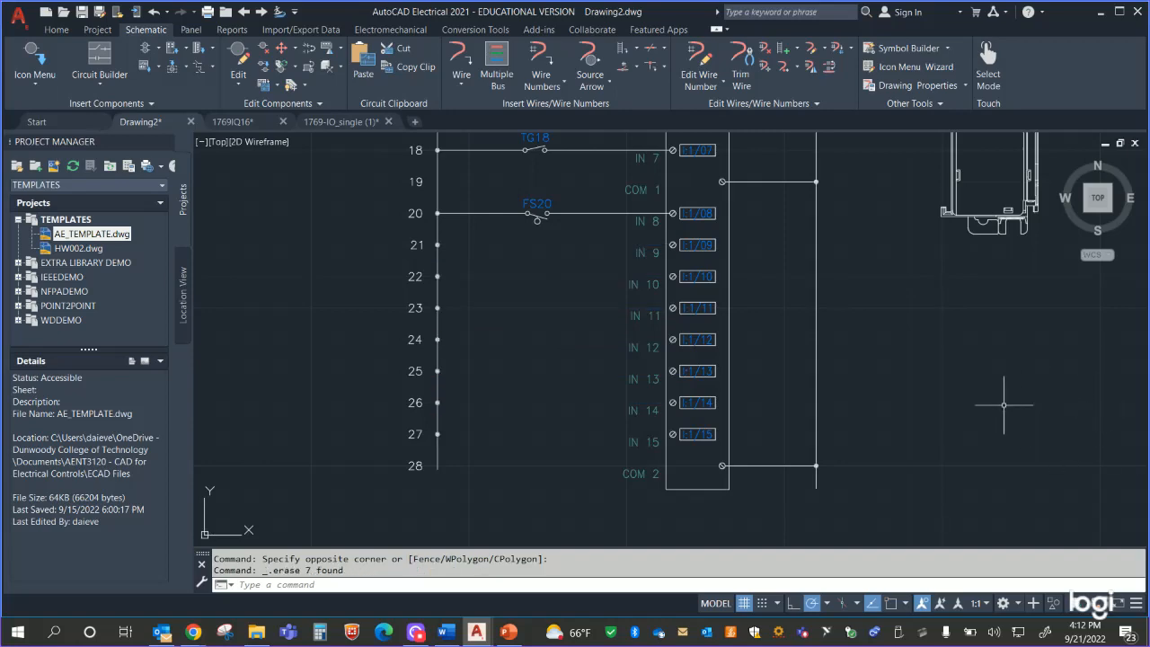
Step: Set the DESCA11 description of input I:1/09 at IN 9 to UNUSED
{"action": "double_click", "coordinate": [706, 243]}
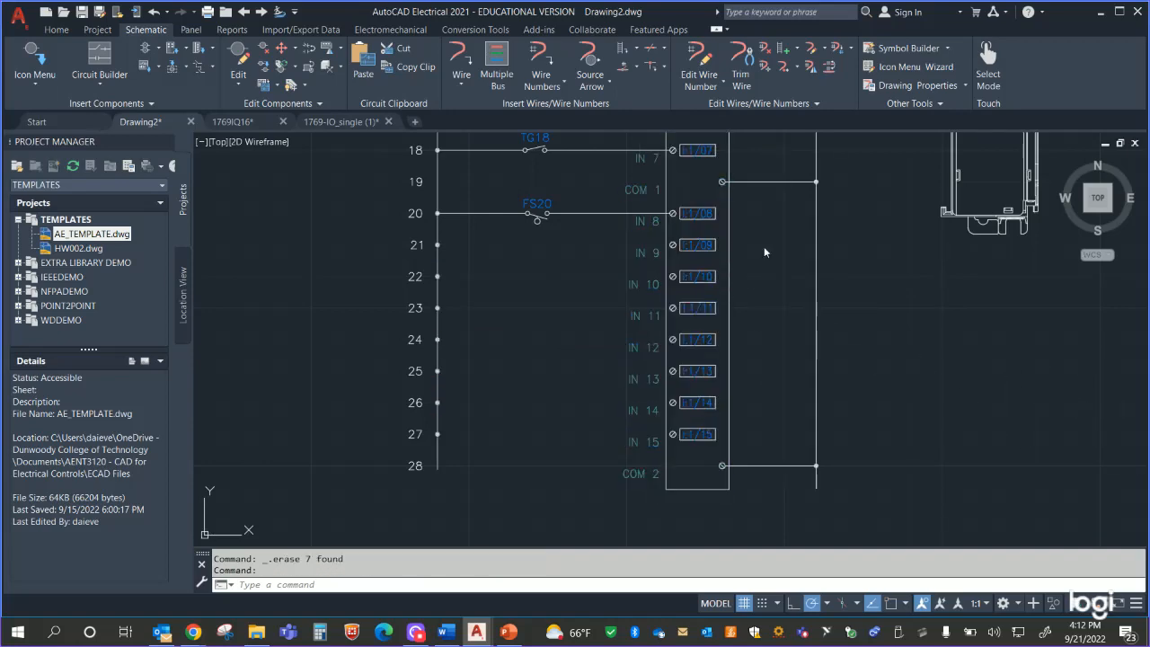
{"action": "left_click", "coordinate": [467, 313]}
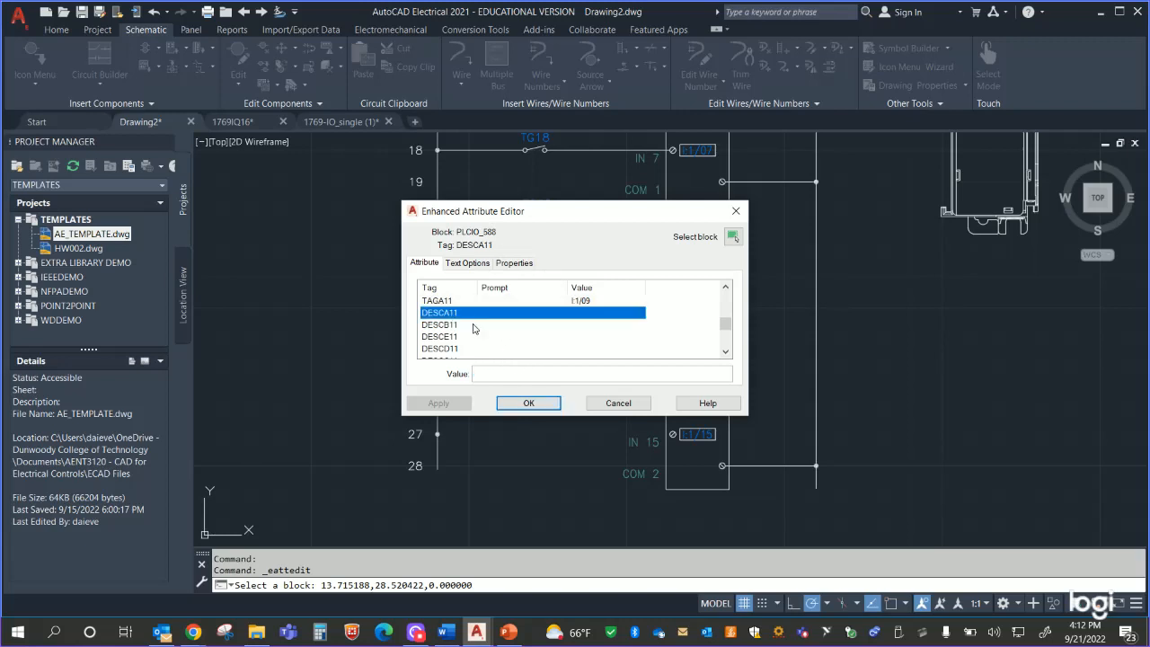
{"action": "left_click", "coordinate": [495, 373]}
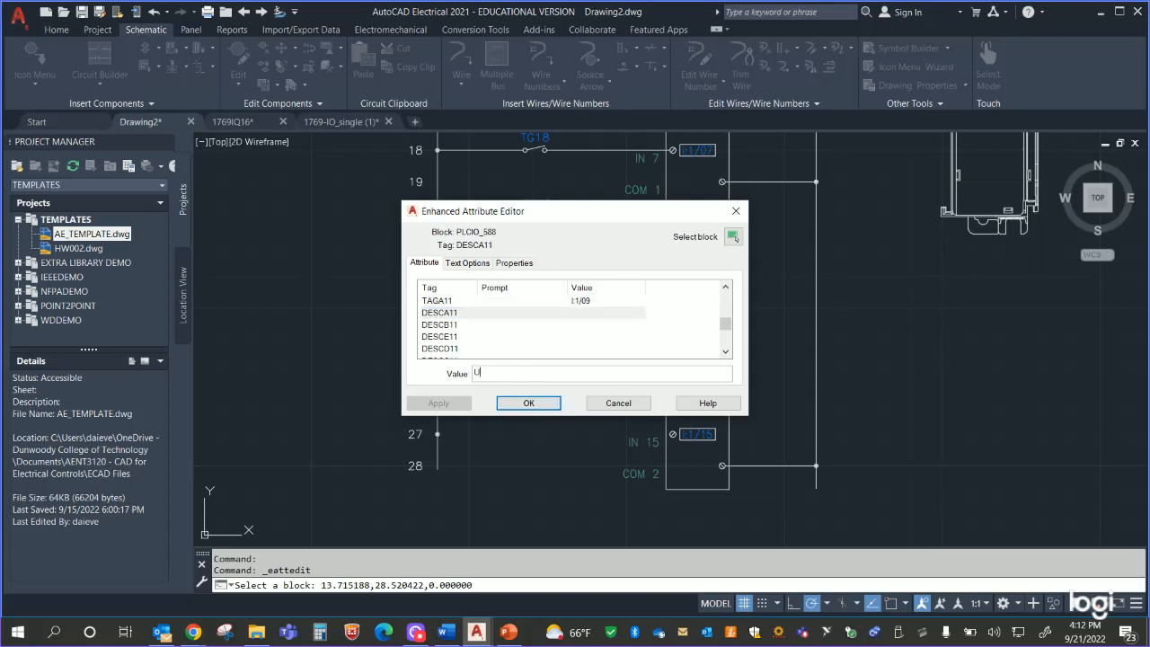
{"action": "type", "text": "UNUSED"}
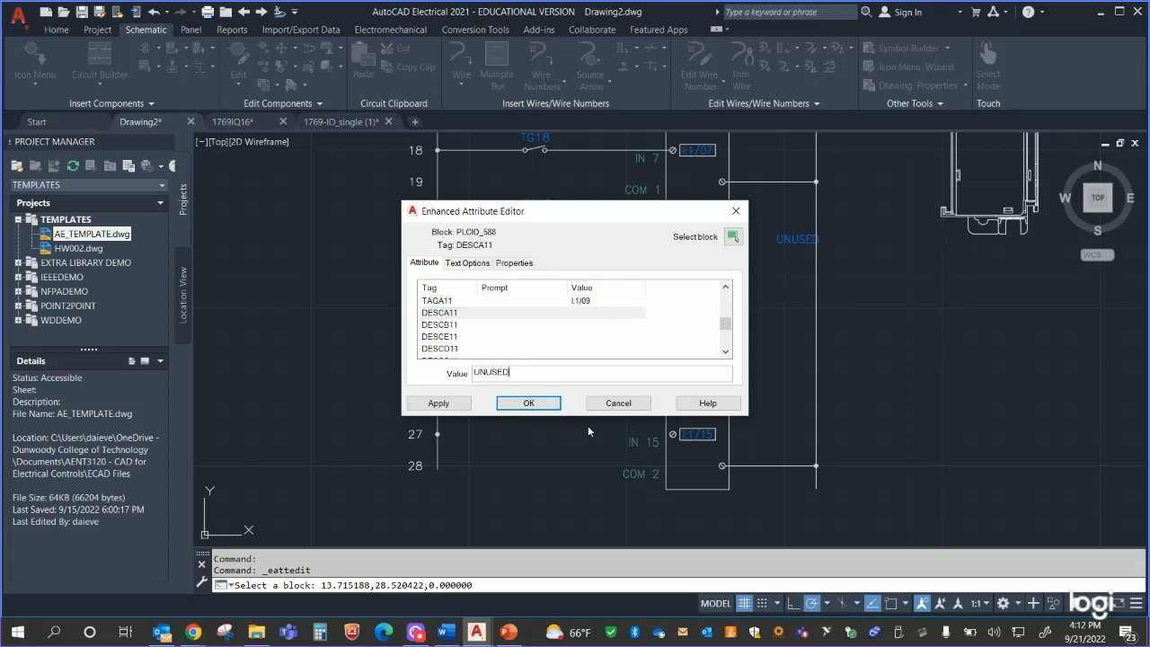
{"action": "left_click", "coordinate": [543, 402]}
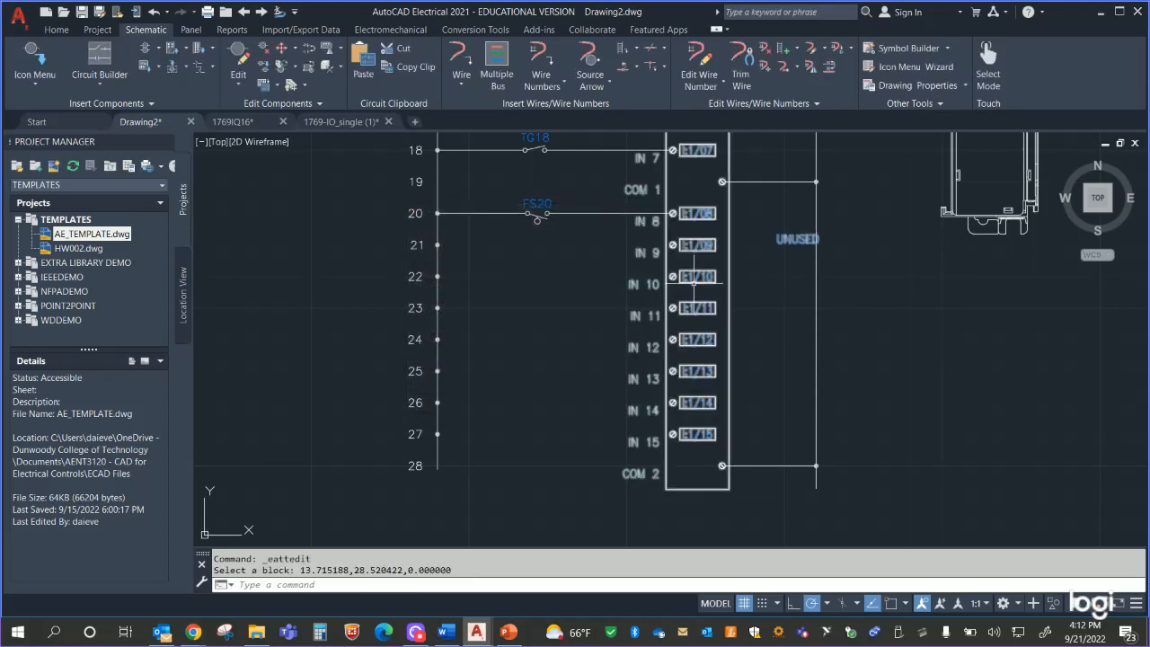
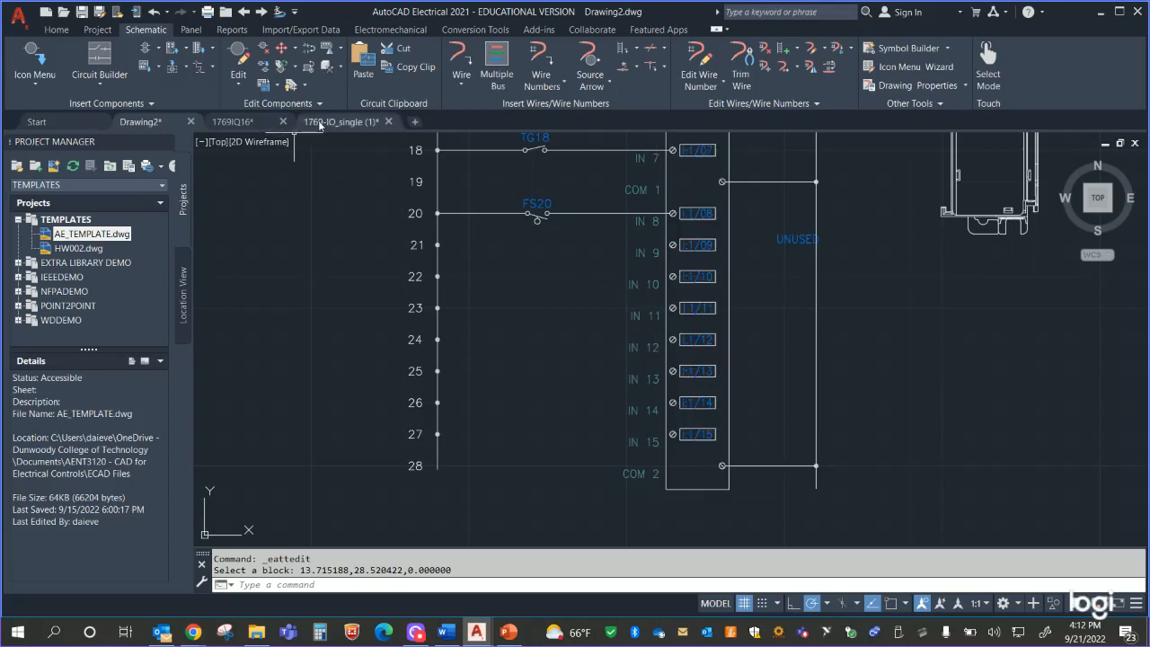
Step: Close the 1769IQ16 and 1769-IO_single (1) drawings without saving their changes
{"action": "left_click", "coordinate": [284, 122]}
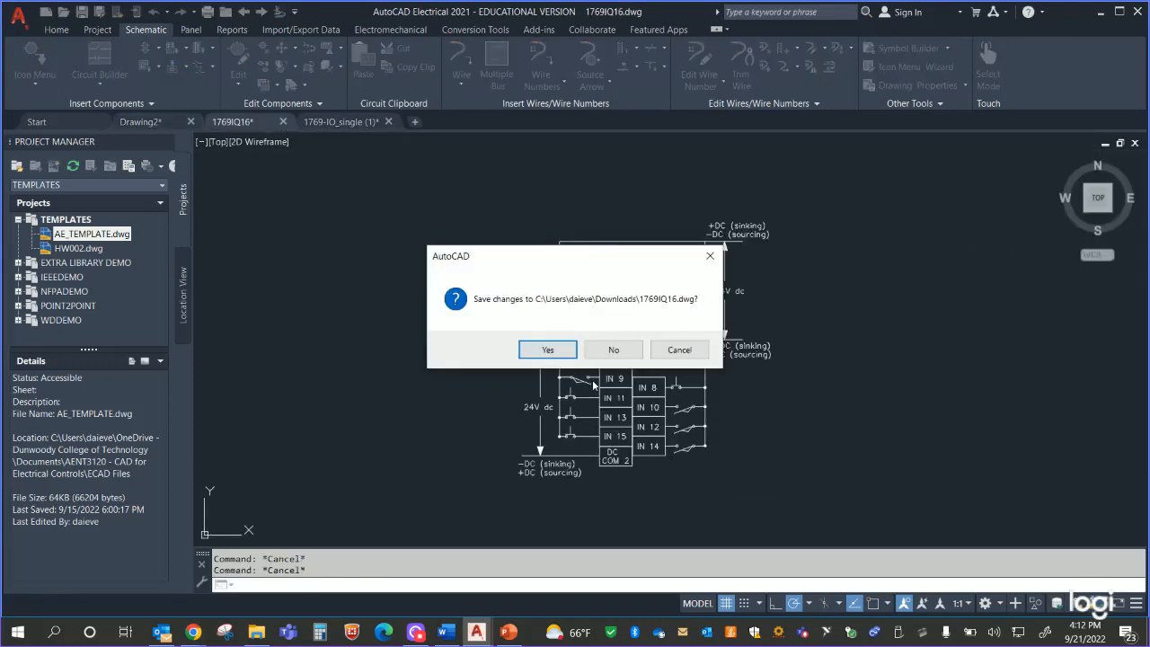
{"action": "left_click", "coordinate": [613, 348]}
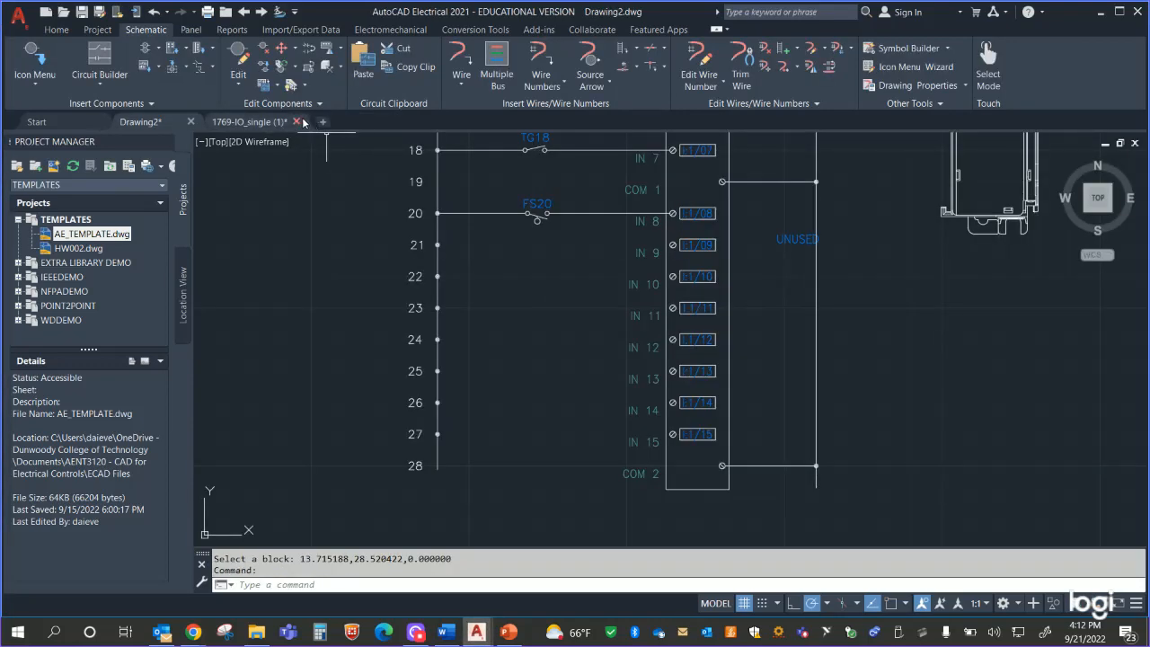
{"action": "left_click", "coordinate": [297, 122]}
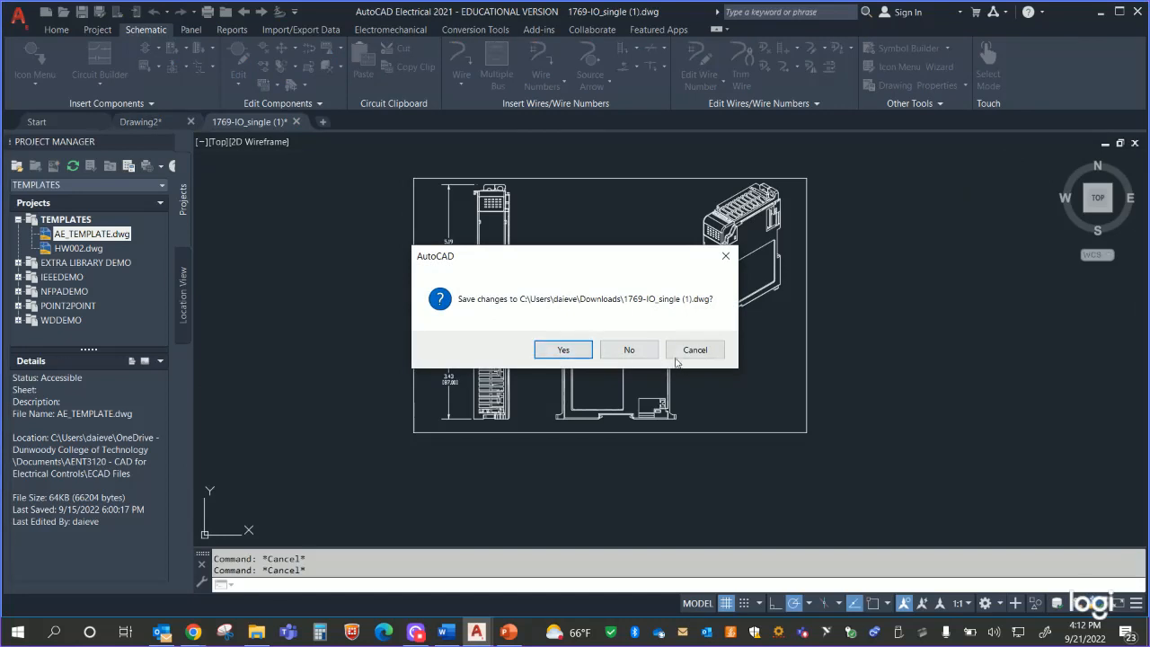
{"action": "left_click", "coordinate": [629, 349]}
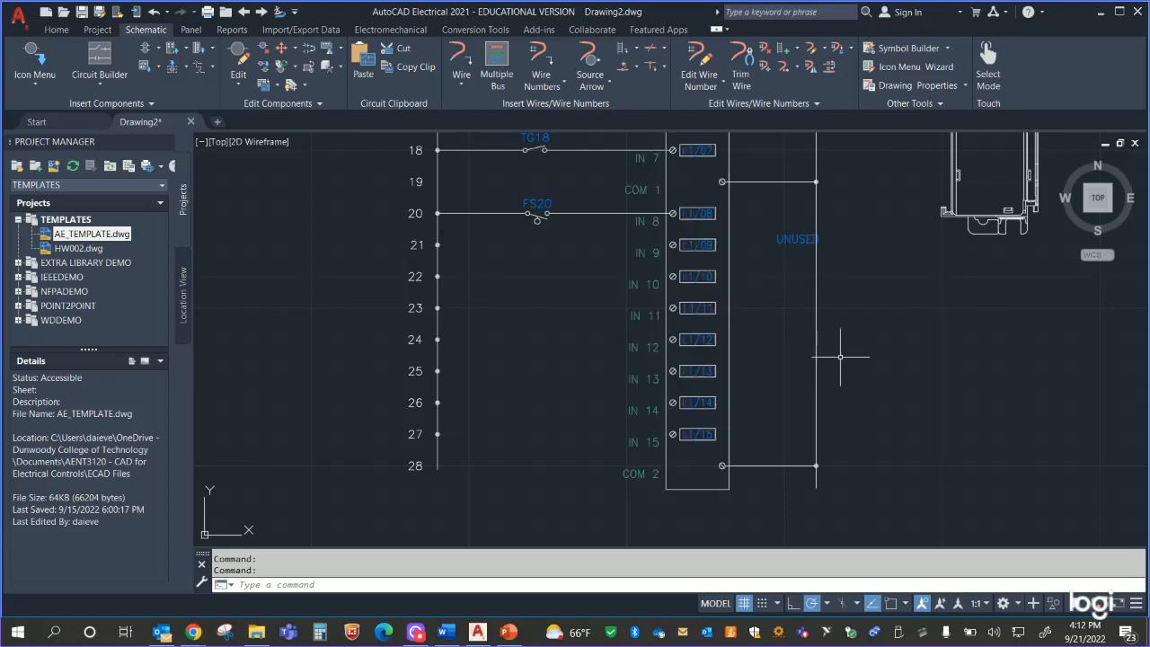
Step: Copy the complete ladder with its PLC module, wired devices and module front view to the clipboard
{"action": "middle_click_drag", "start_coordinate": [846, 354], "coordinate": [767, 454]}
{"action": "scroll", "coordinate": [821, 392], "scroll_direction": "up", "scroll_amount": 2}
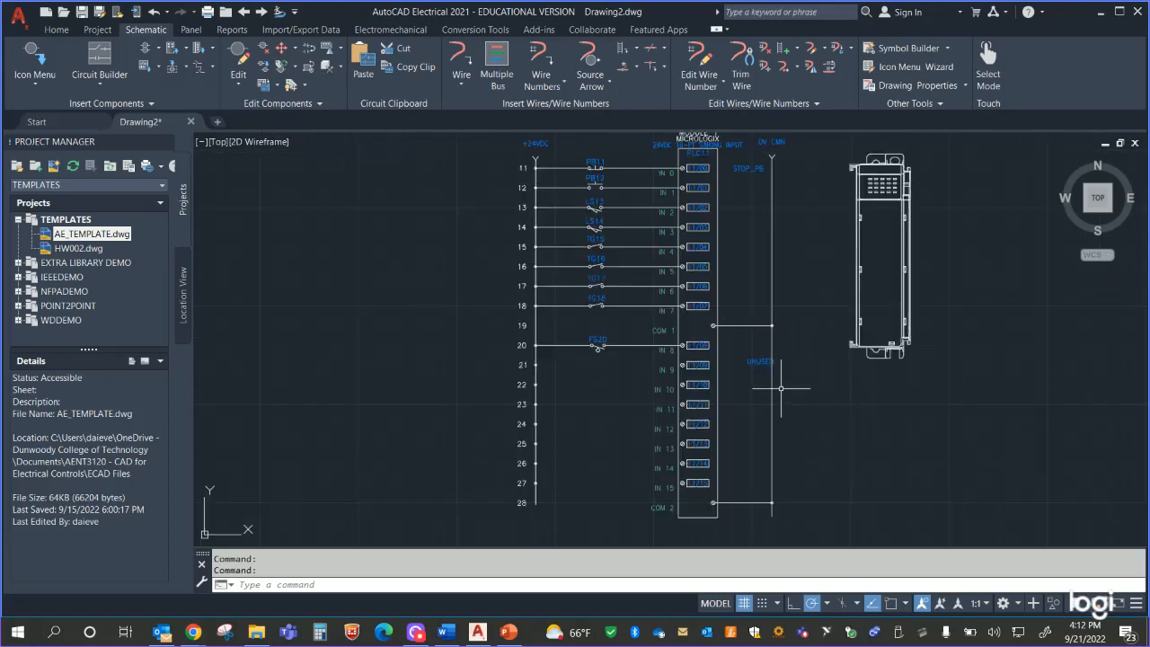
{"action": "middle_click_drag", "start_coordinate": [934, 387], "coordinate": [813, 414]}
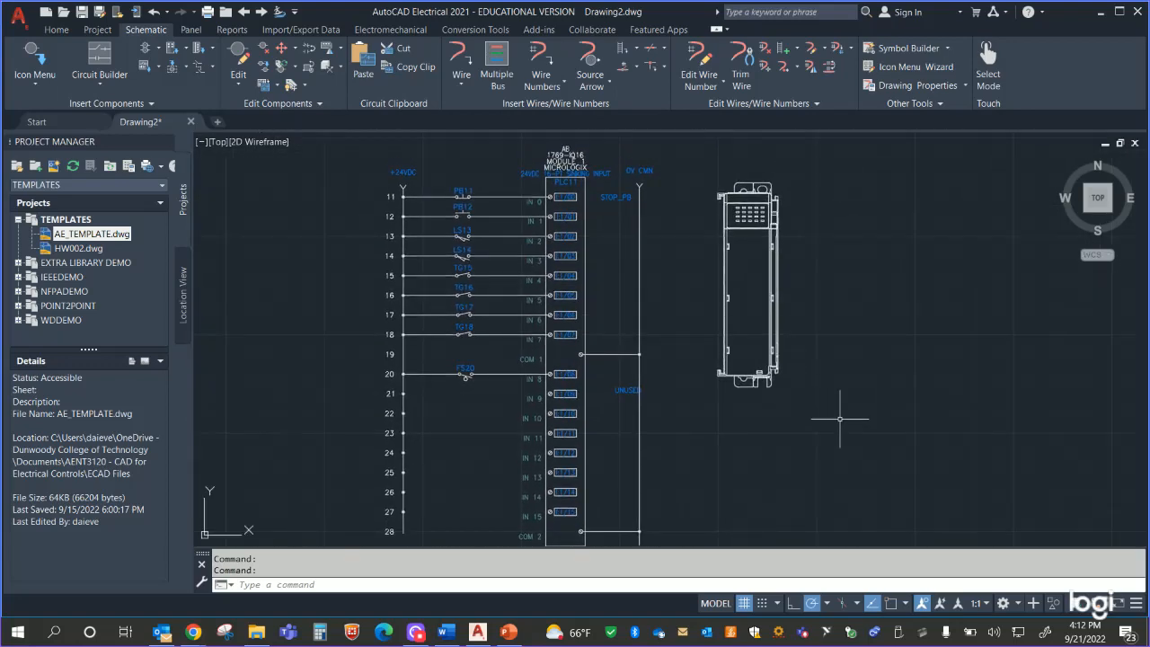
{"action": "scroll", "coordinate": [840, 416], "scroll_direction": "down", "scroll_amount": 1}
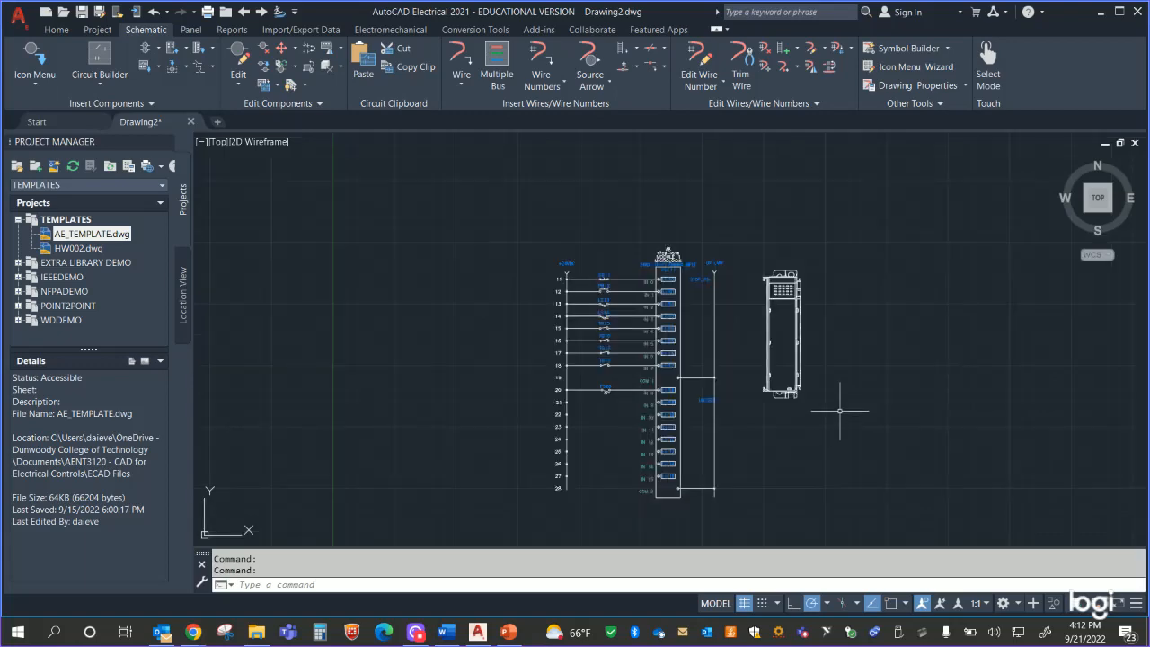
{"action": "left_click", "coordinate": [479, 207]}
{"action": "left_click", "coordinate": [888, 542]}
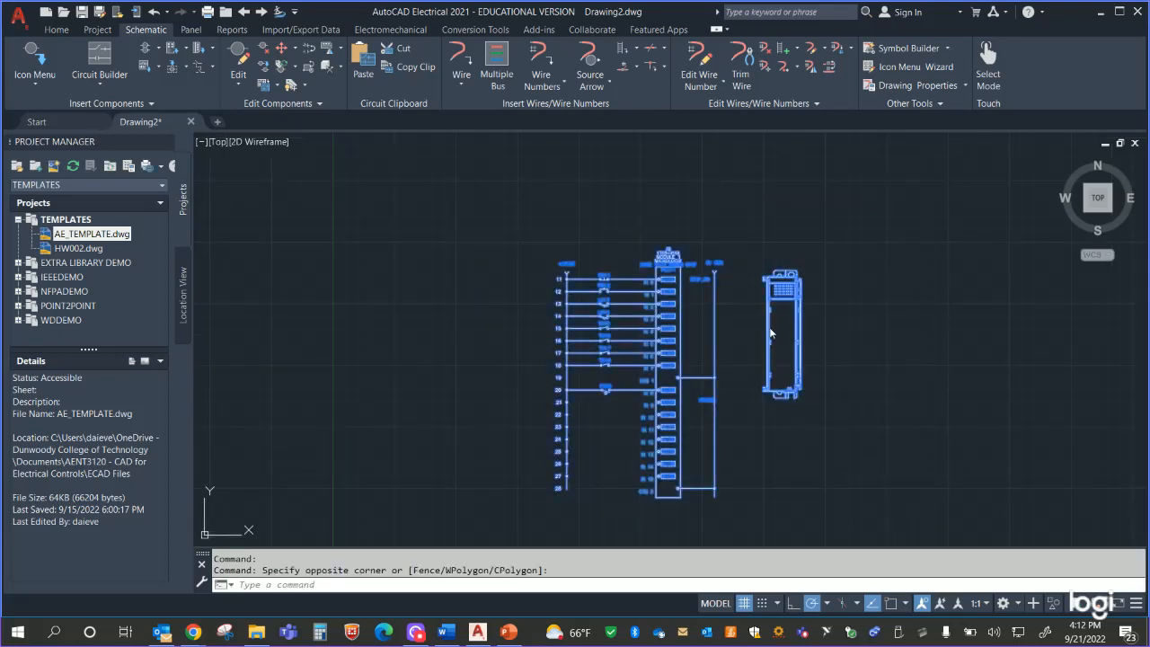
{"action": "right_click", "coordinate": [770, 333]}
{"action": "mouse_move", "coordinate": [853, 59]}
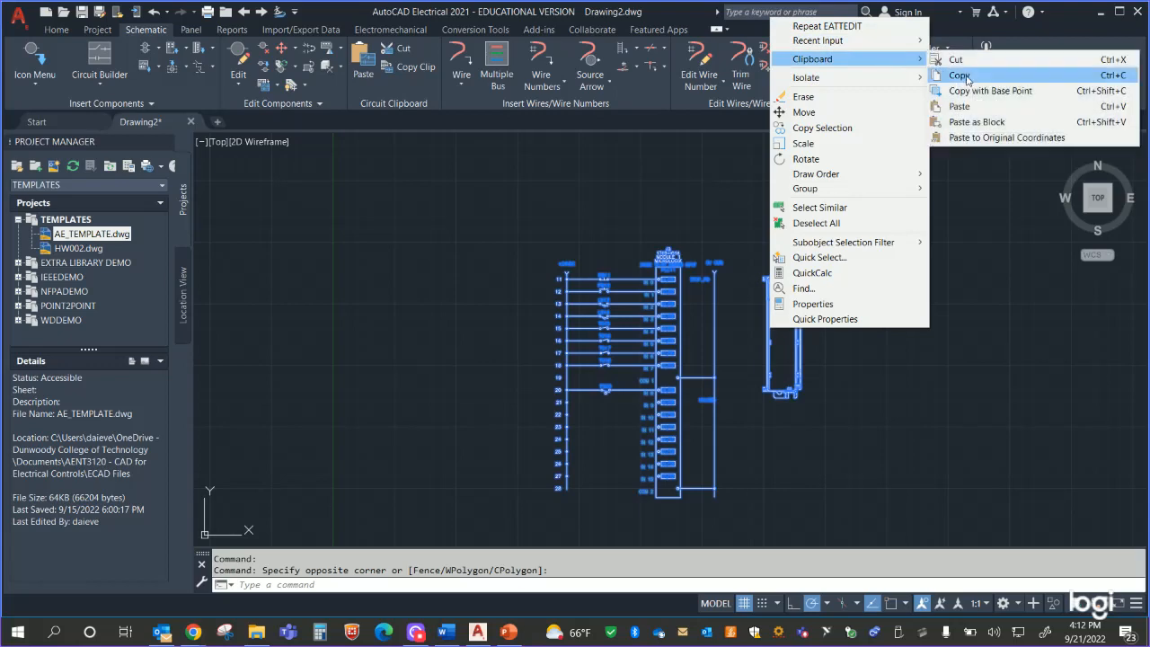
{"action": "left_click", "coordinate": [967, 78]}
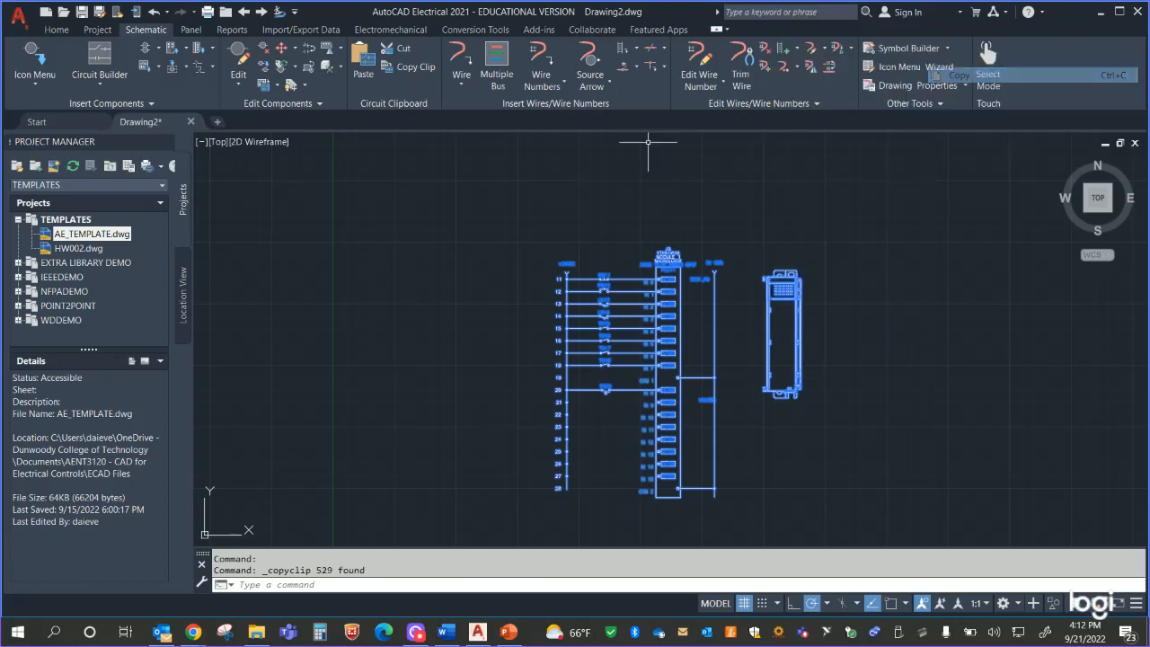
Step: Open AE_TEMPLATE.dwg from the TEMPLATES project and delete the existing ten-rung ladder inside its border
{"action": "double_click", "coordinate": [86, 233]}
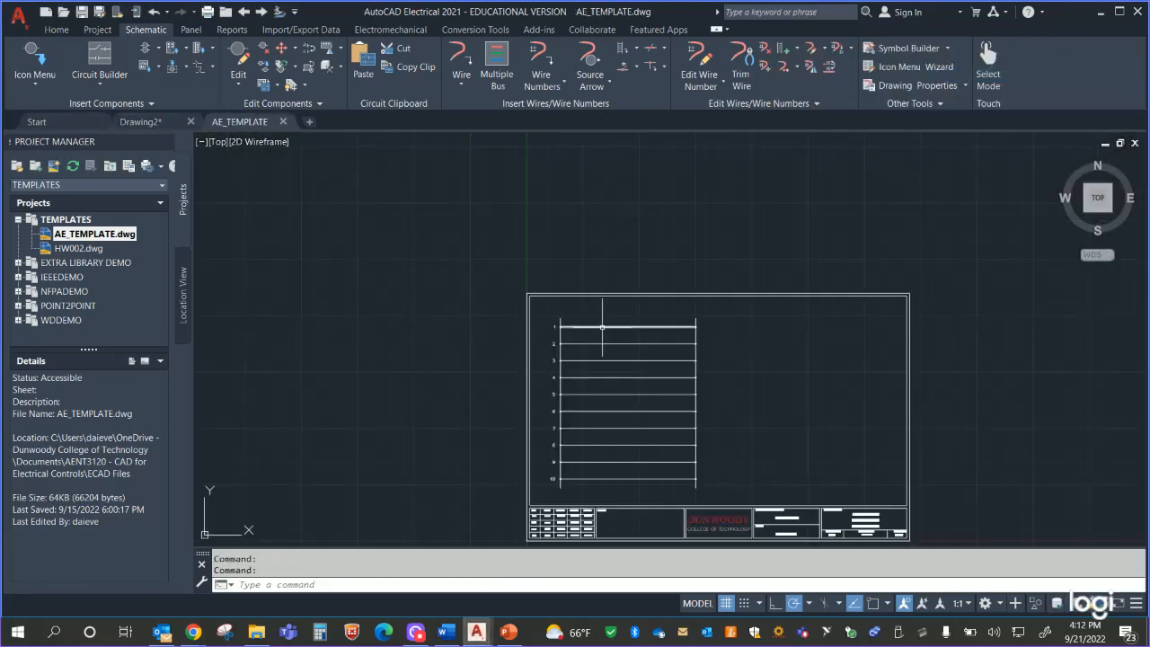
{"action": "left_click", "coordinate": [525, 316]}
{"action": "left_click", "coordinate": [716, 493]}
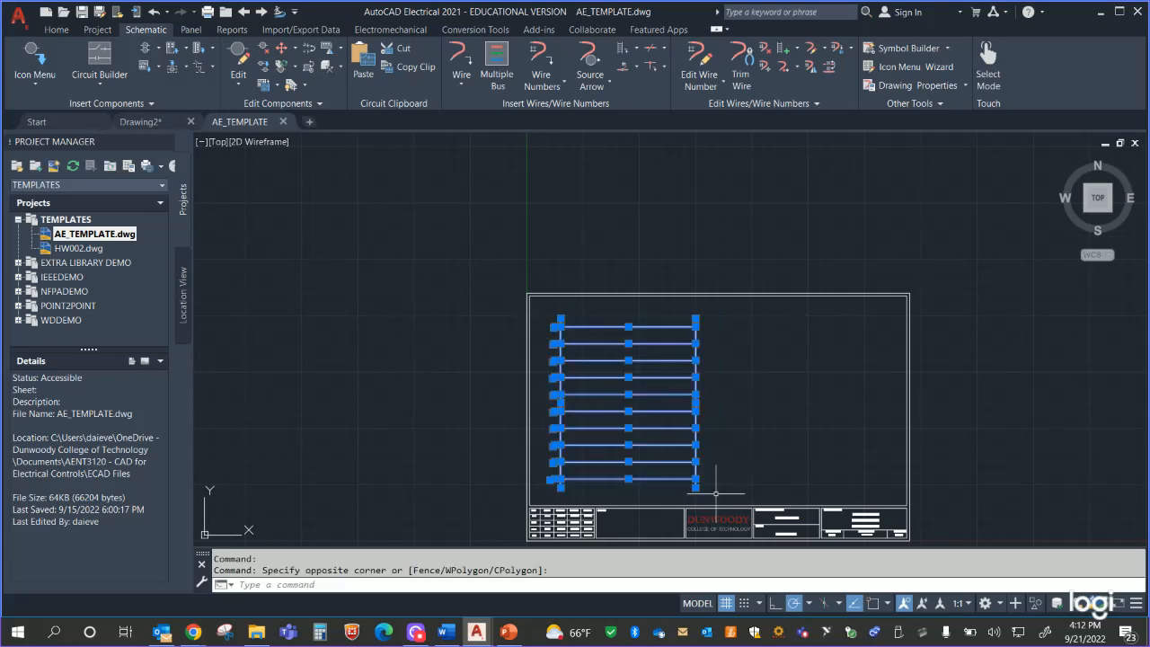
{"action": "key", "text": "Delete"}
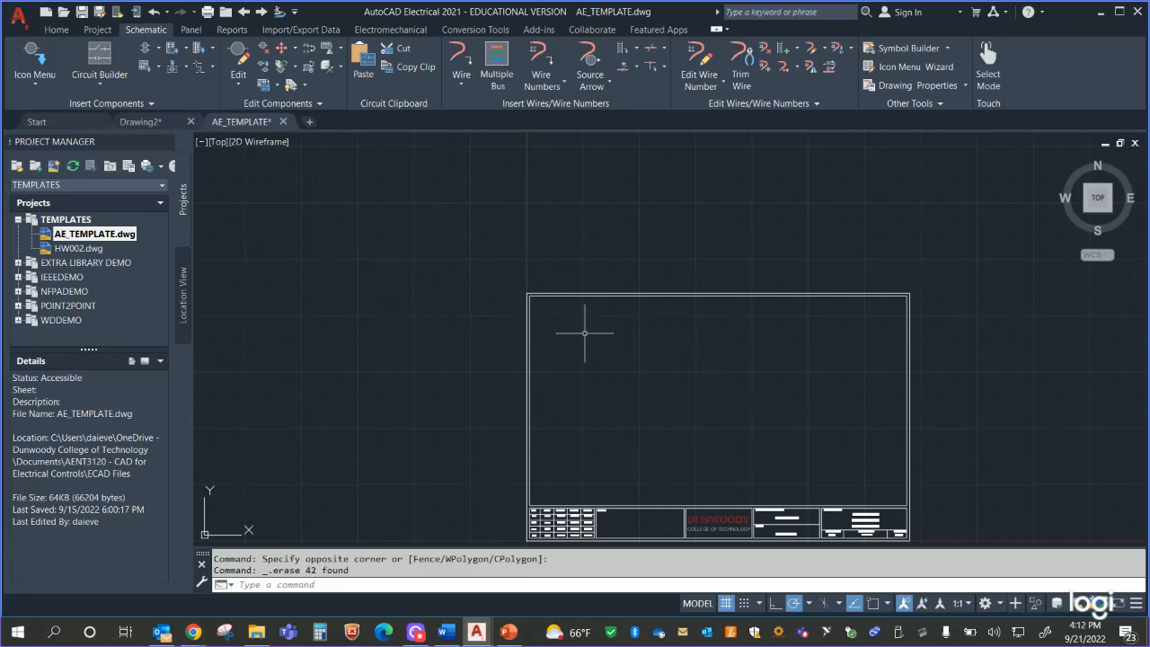
Step: Paste the copied ladder, PLC module and front view inside the AE_TEMPLATE border, near its left edge
{"action": "key", "text": "ctrl+v"}
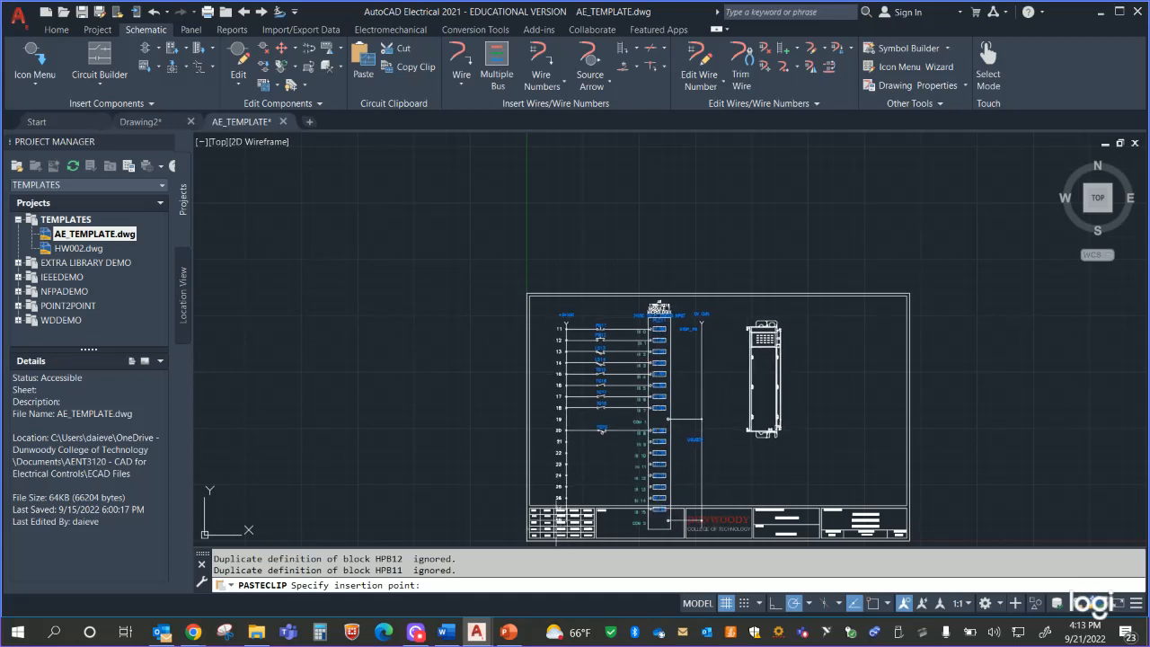
{"action": "left_click", "coordinate": [569, 528]}
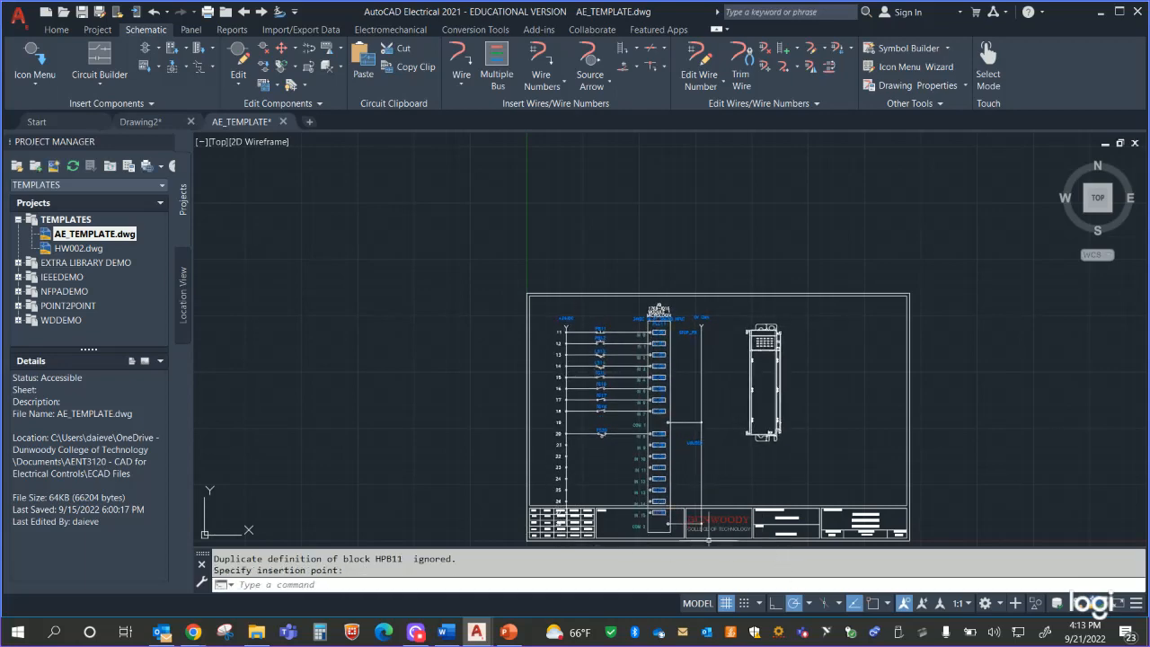
{"action": "scroll", "coordinate": [715, 494], "scroll_direction": "down", "scroll_amount": 3}
{"action": "scroll", "coordinate": [727, 485], "scroll_direction": "up", "scroll_amount": 7}
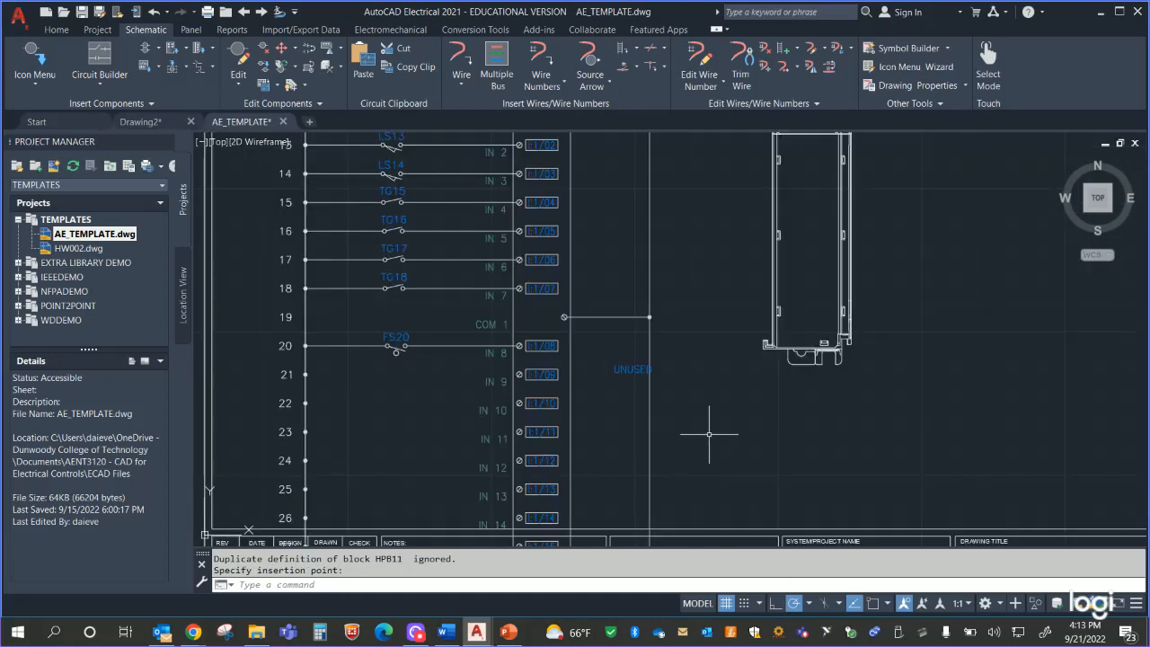
{"action": "mouse_move", "coordinate": [710, 440]}
{"action": "middle_mouse_down"}
{"action": "mouse_move", "coordinate": [751, 145]}
{"action": "mouse_move", "coordinate": [752, 156]}
{"action": "middle_mouse_up"}
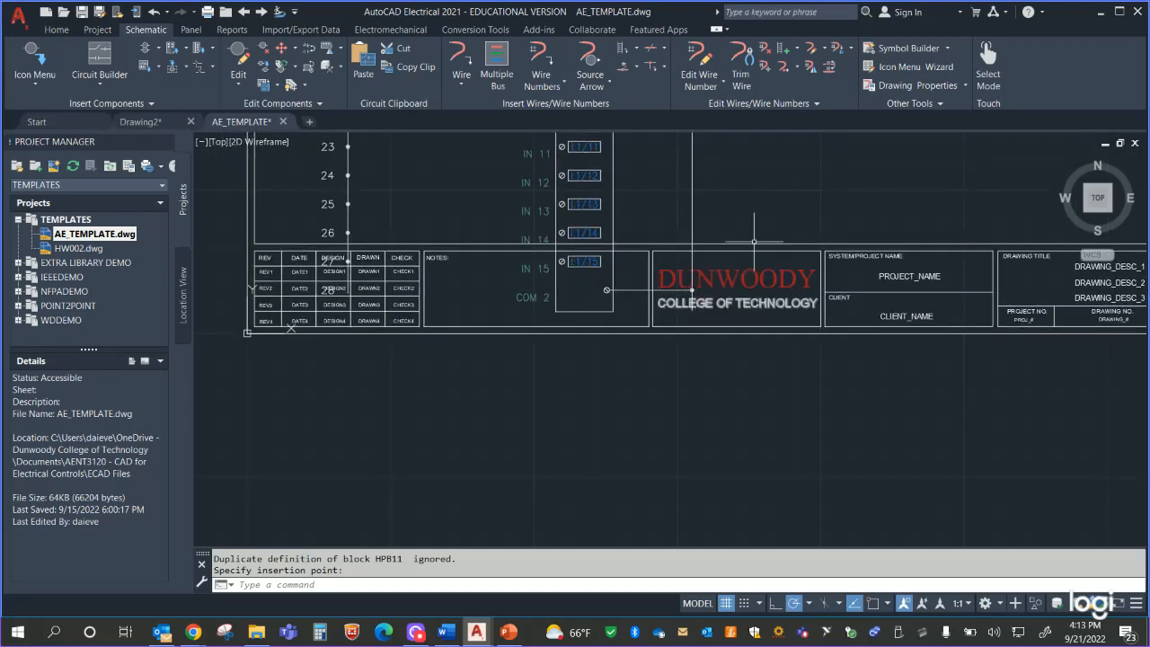
{"action": "scroll", "coordinate": [682, 221], "scroll_direction": "down", "scroll_amount": 2}
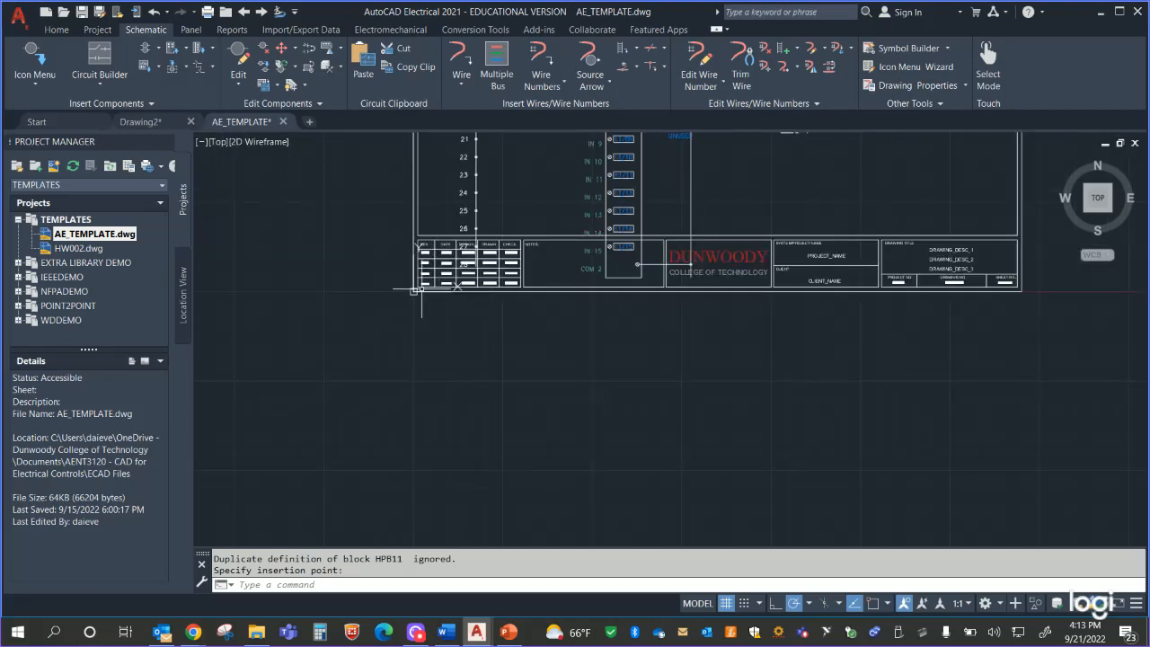
Step: Examine the template's border and title block and how the pasted ladder fits within them
{"action": "left_click", "coordinate": [421, 289]}
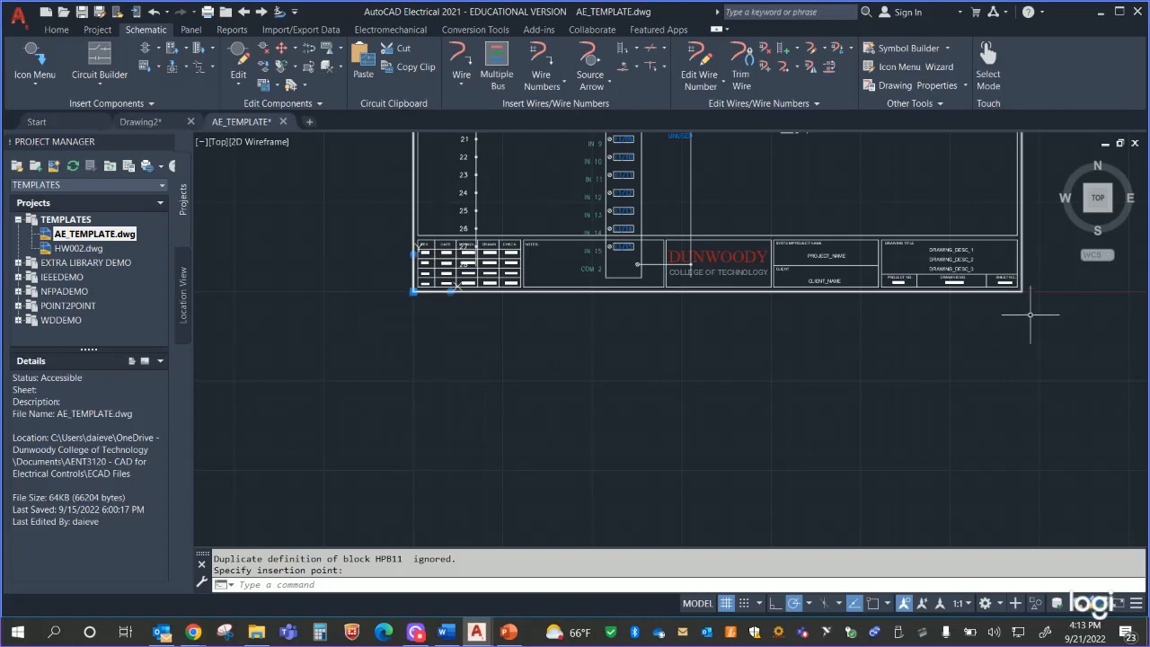
{"action": "left_click", "coordinate": [983, 285]}
{"action": "left_click", "coordinate": [949, 226]}
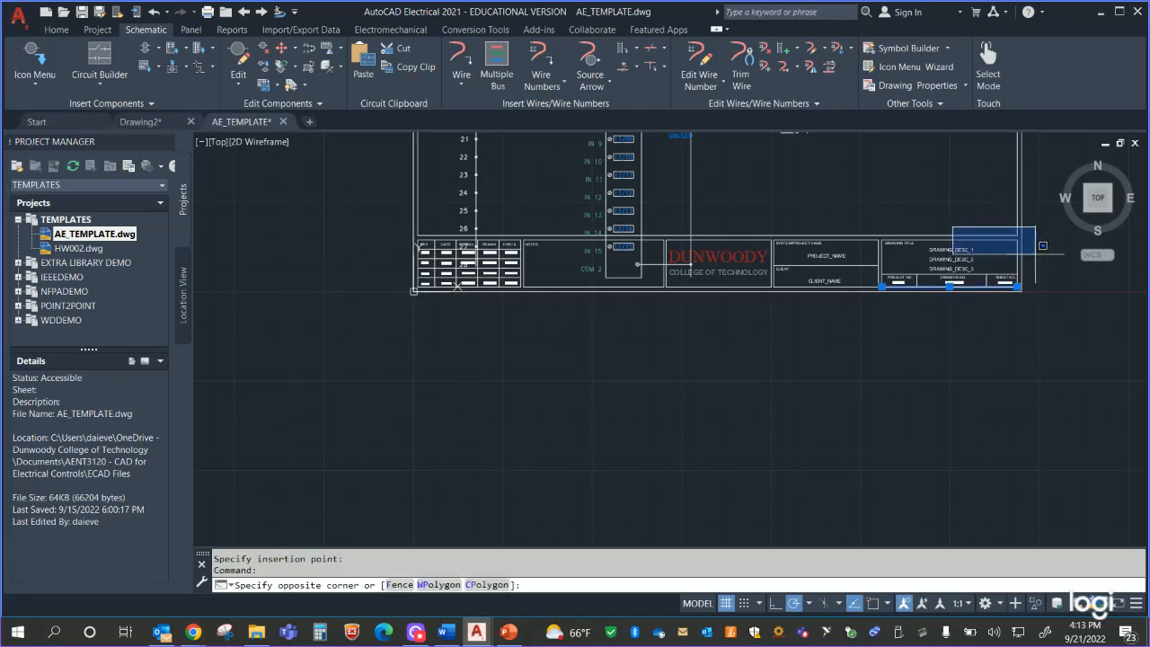
{"action": "scroll", "coordinate": [1042, 249], "scroll_direction": "up", "scroll_amount": 2}
{"action": "key", "text": "Escape"}
{"action": "key", "text": "Escape"}
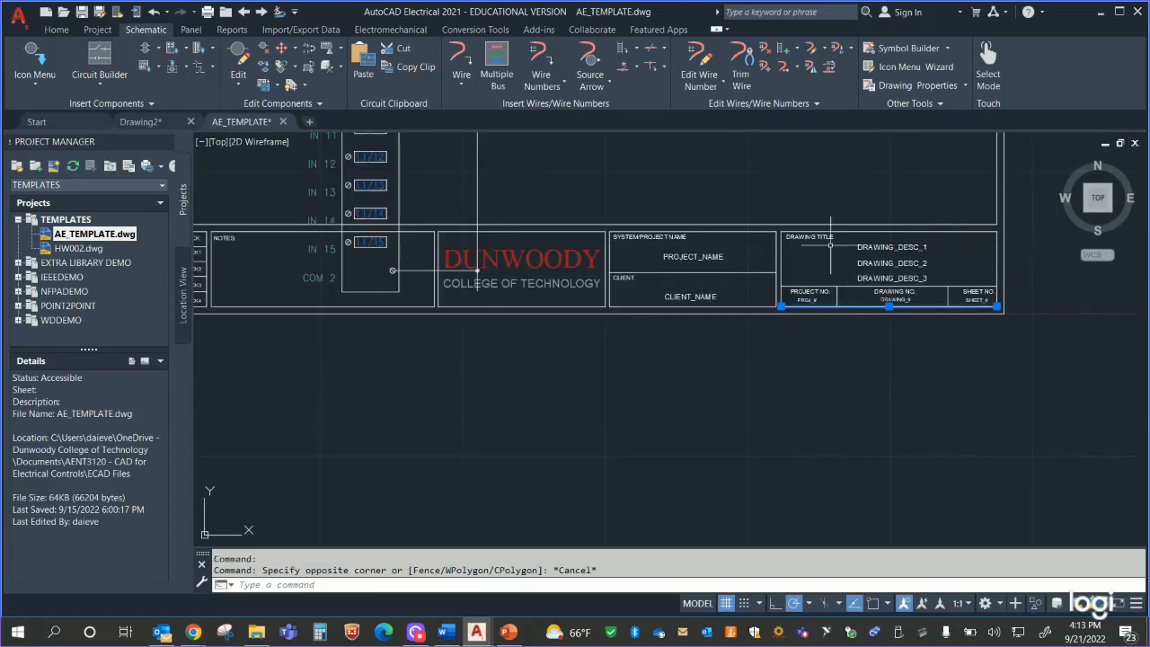
{"action": "scroll", "coordinate": [535, 208], "scroll_direction": "down", "scroll_amount": 2}
{"action": "scroll", "coordinate": [534, 208], "scroll_direction": "down", "scroll_amount": 3}
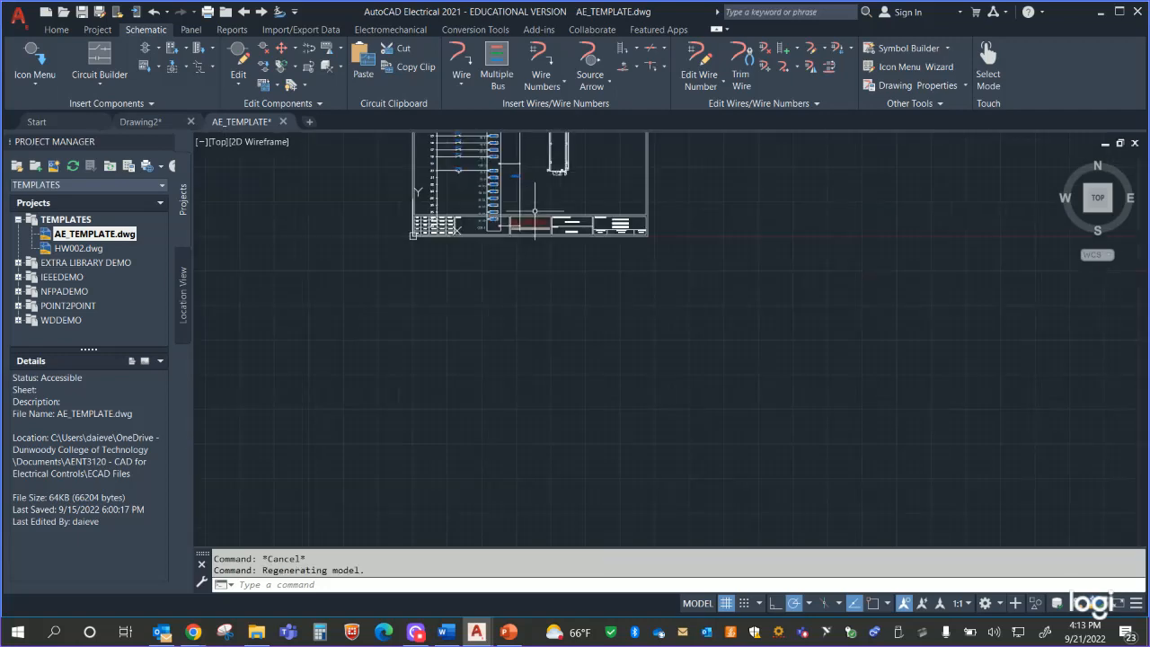
{"action": "scroll", "coordinate": [539, 203], "scroll_direction": "up", "scroll_amount": 2}
{"action": "middle_click_drag", "start_coordinate": [546, 200], "coordinate": [575, 404]}
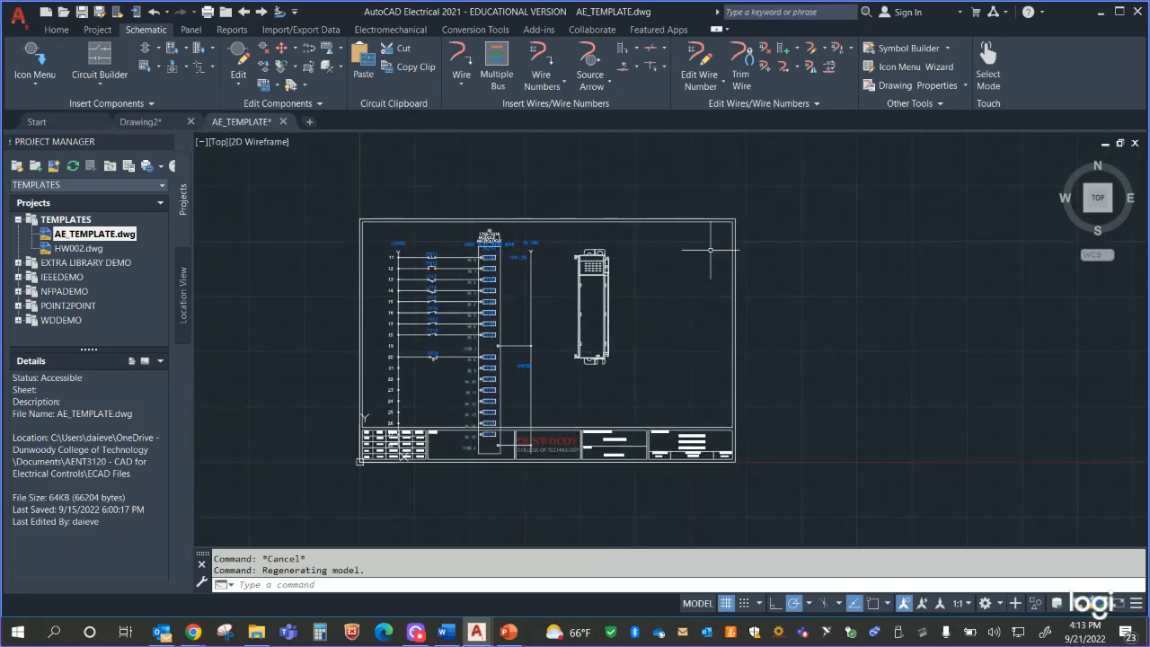
Step: Insert a single-phase ladder 4.5 wide with 0.4 rung spacing, first reference 40, to the right of the template border, down to line 62
{"action": "left_click", "coordinate": [622, 48]}
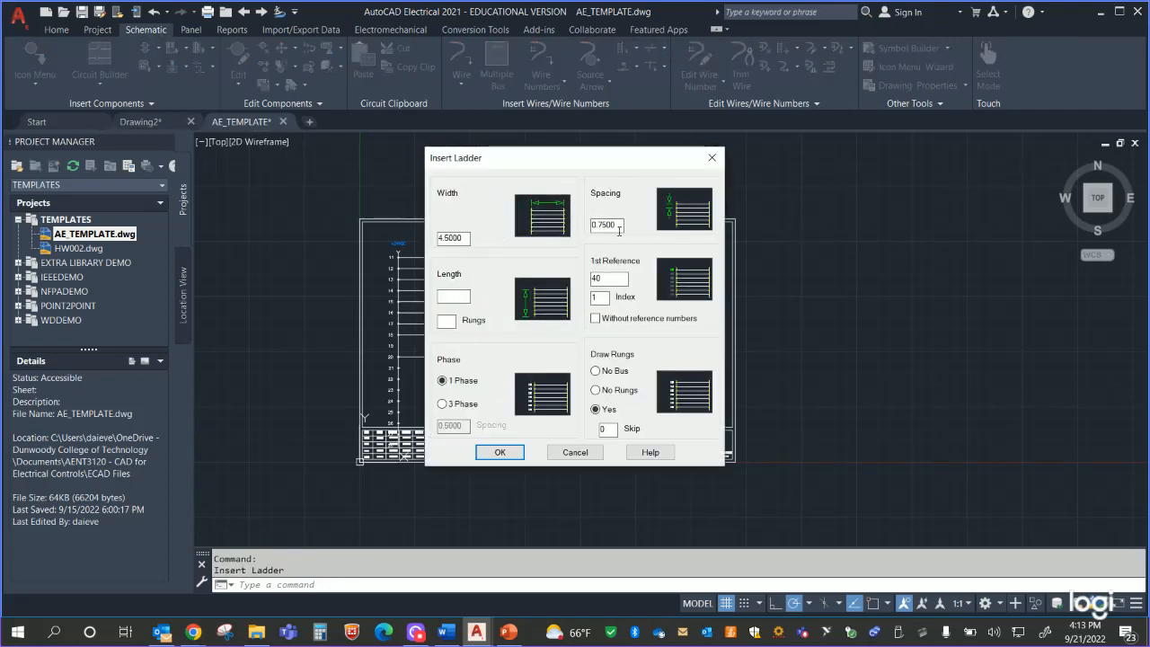
{"action": "double_click", "coordinate": [622, 225]}
{"action": "left_click", "coordinate": [499, 452]}
{"action": "left_click", "coordinate": [802, 208]}
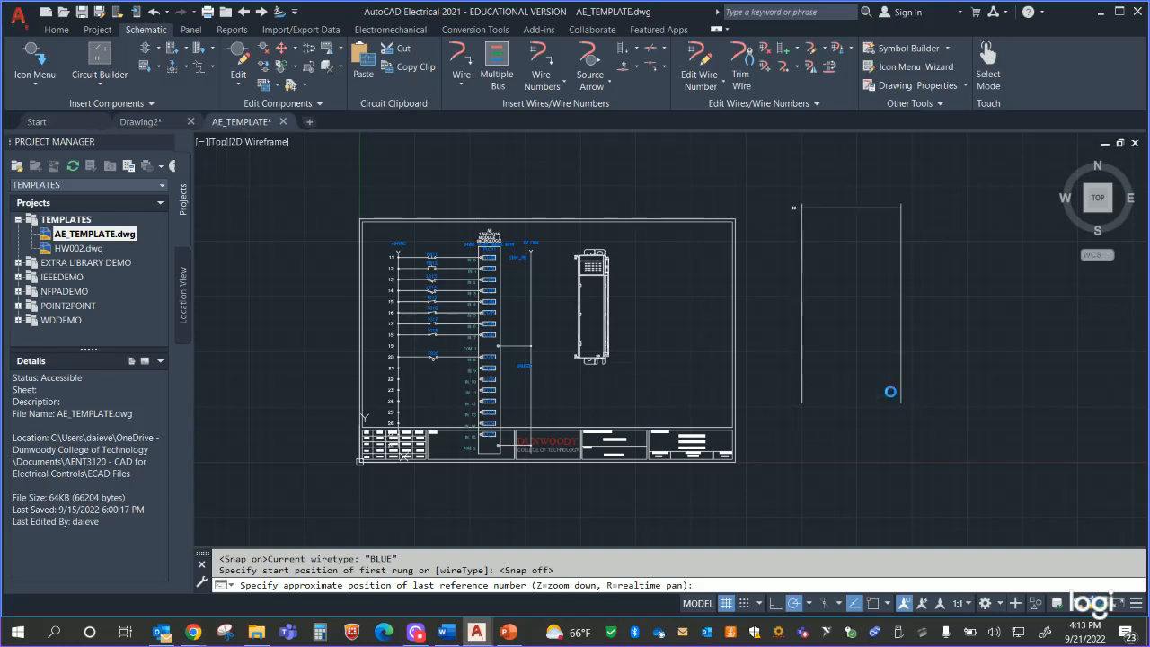
{"action": "left_click", "coordinate": [890, 390]}
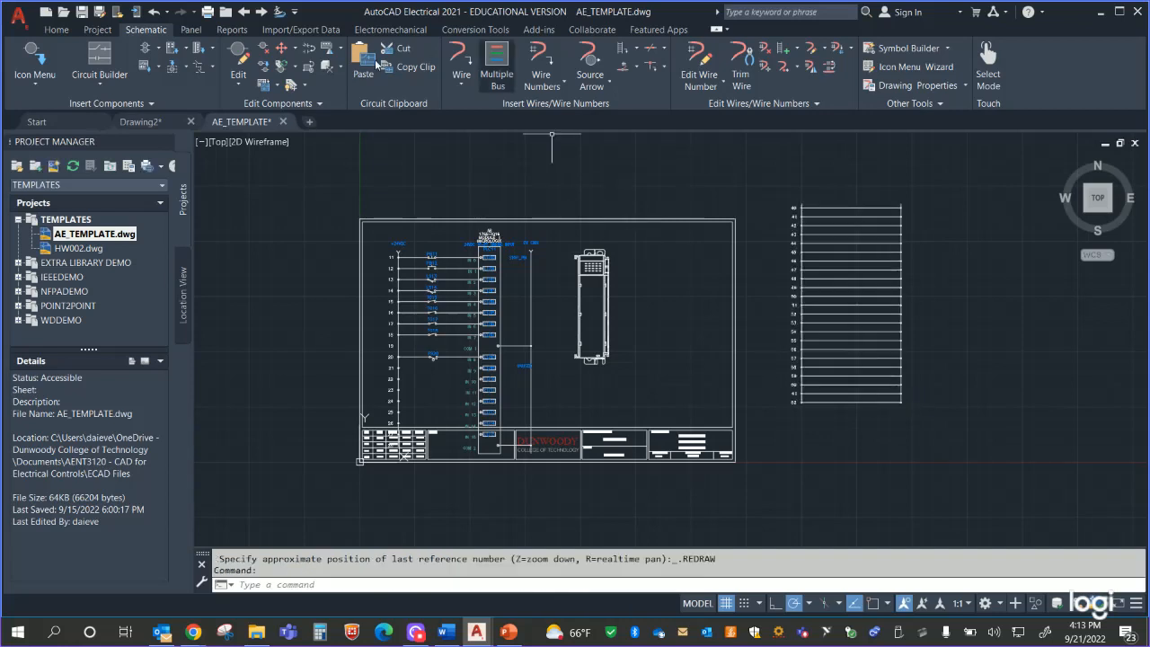
Step: Place a vertical 1769-IQ16 discrete input module at line 40 of the new ladder, with 0.4 spacing and all I/O points inserted
{"action": "left_click", "coordinate": [174, 45]}
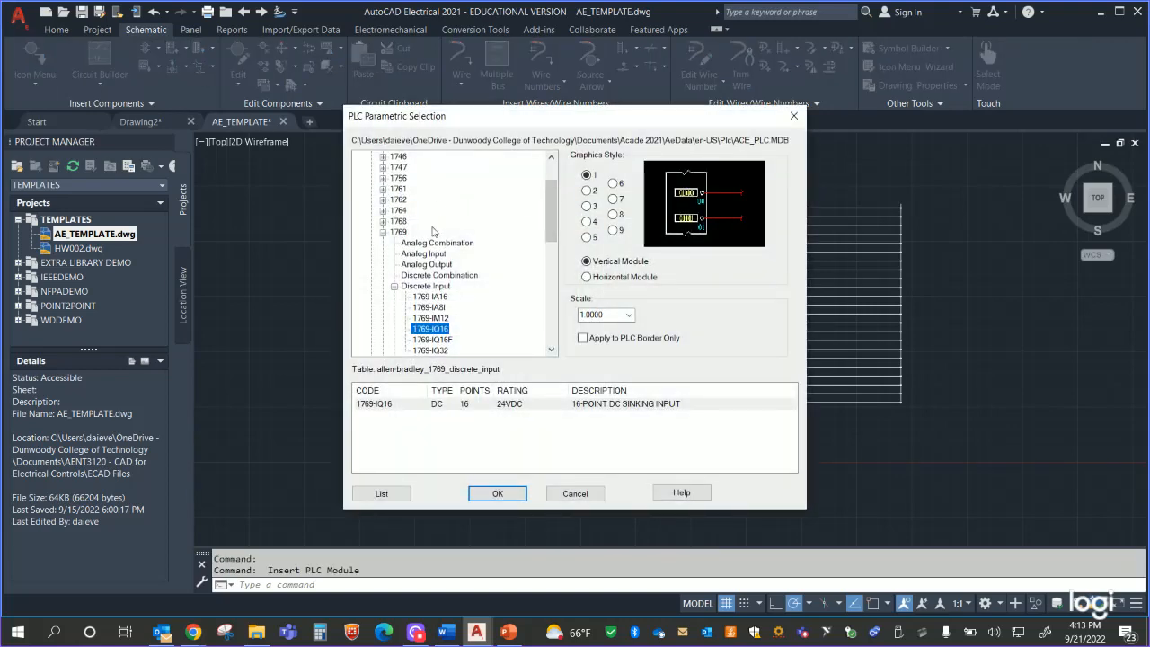
{"action": "double_click", "coordinate": [435, 328]}
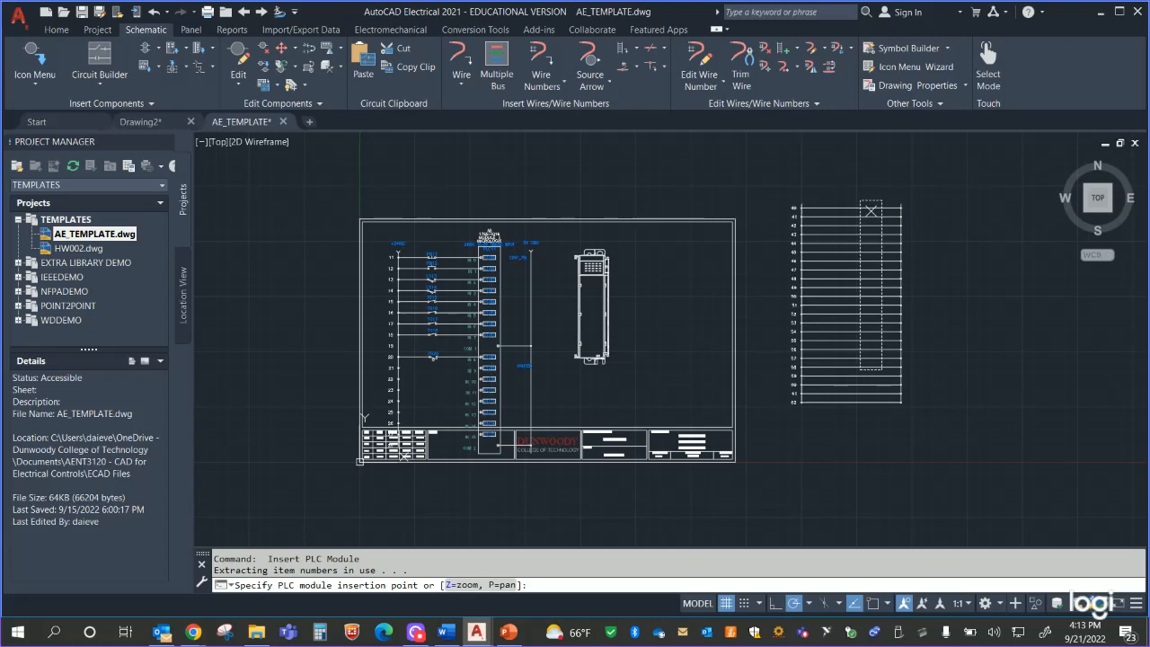
{"action": "left_click", "coordinate": [865, 210]}
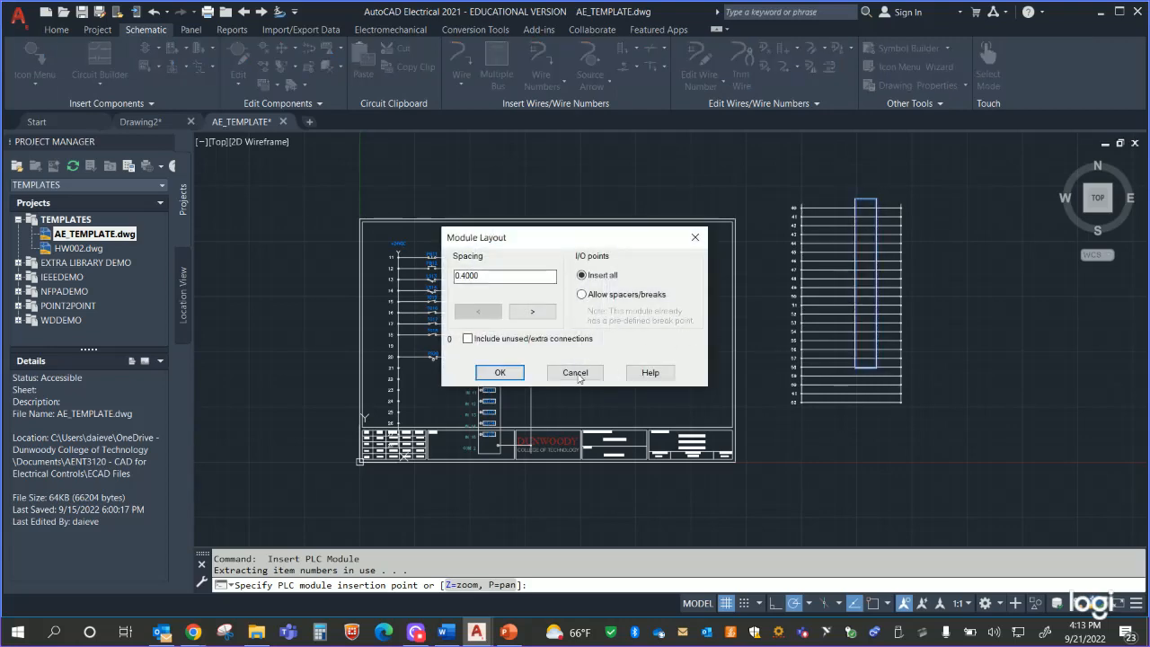
{"action": "left_click", "coordinate": [498, 373]}
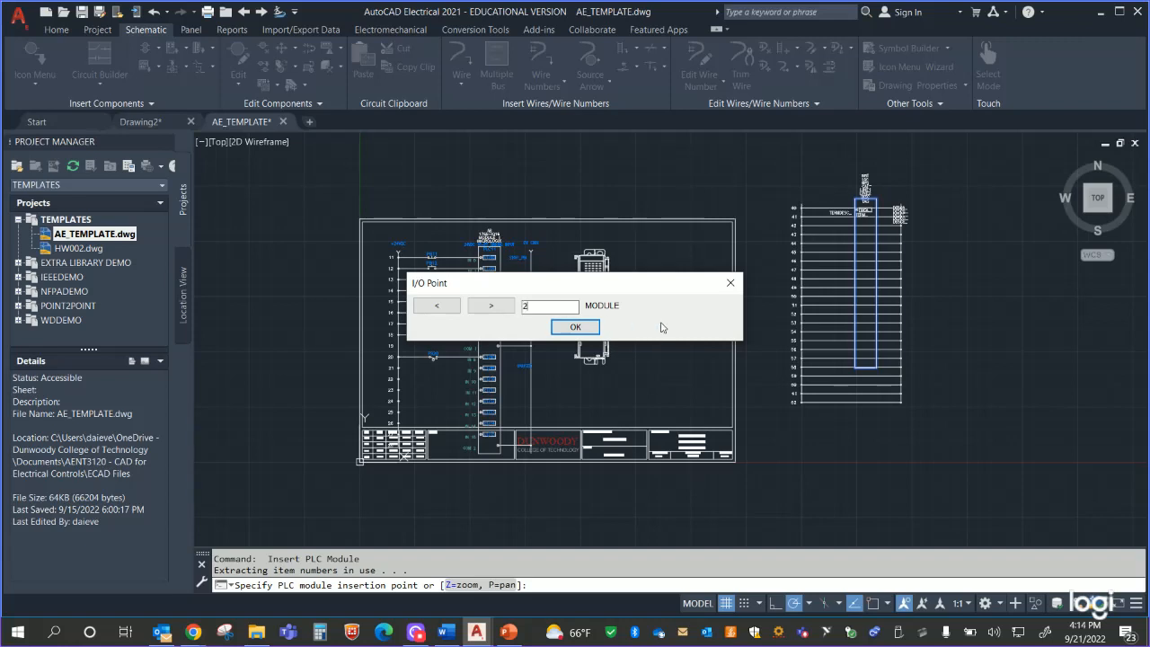
Step: Assign module number 2 to the new 1769-IQ16 and start its I/O addresses at I:2/00
{"action": "left_click", "coordinate": [588, 328]}
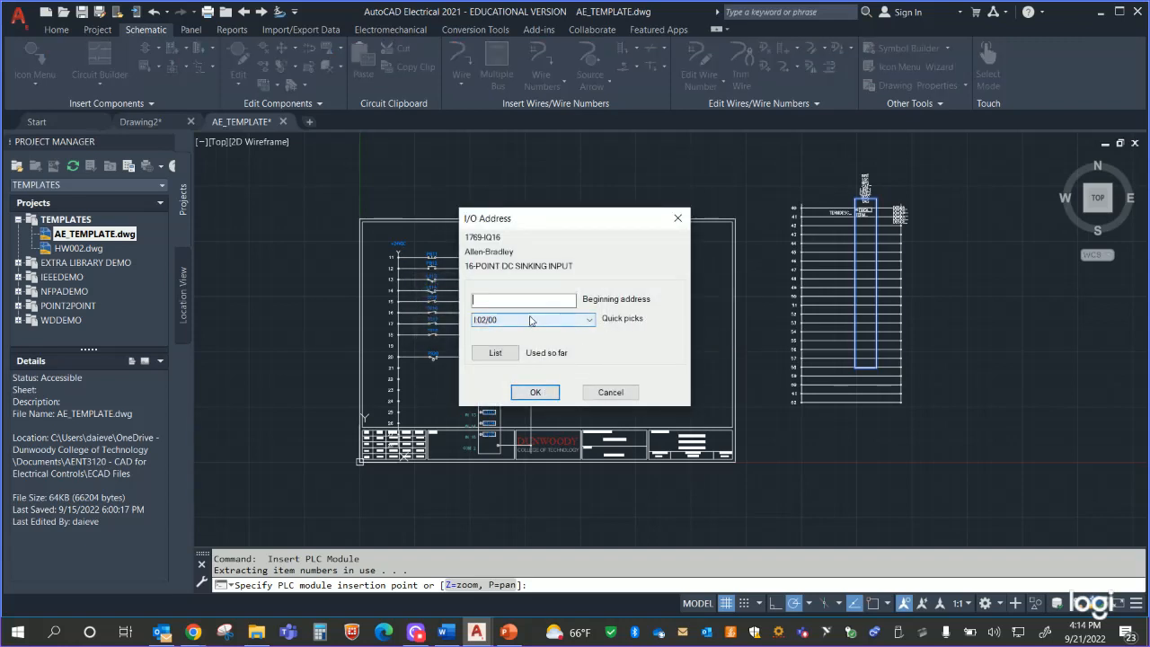
{"action": "left_click", "coordinate": [535, 320]}
{"action": "left_click", "coordinate": [517, 345]}
{"action": "left_click", "coordinate": [536, 391]}
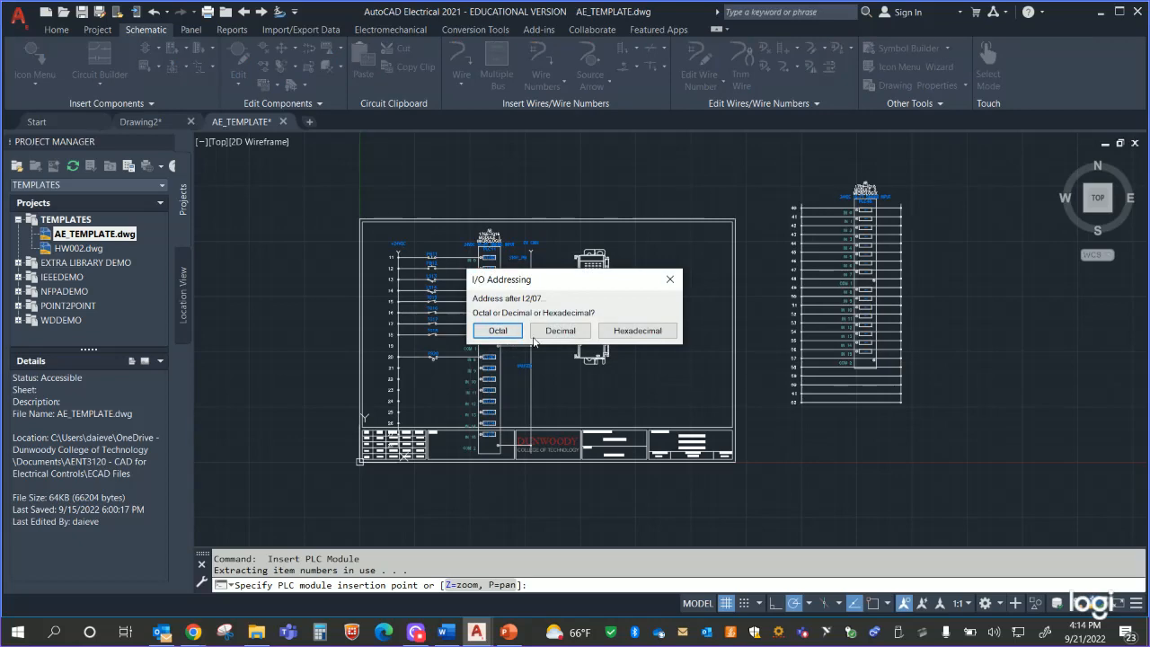
Step: Finish inserting the PLC module with decimal addressing after I:2/07 and check its terminal addresses on the ladder
{"action": "left_click", "coordinate": [555, 331]}
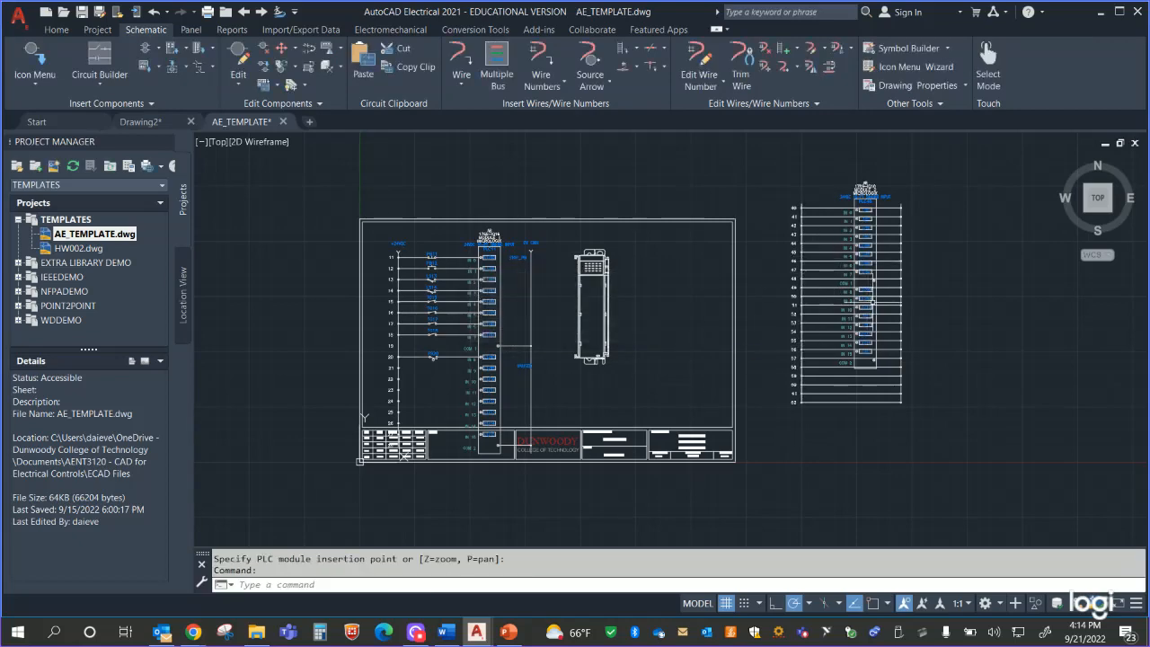
{"action": "scroll", "coordinate": [1007, 233], "scroll_direction": "up", "scroll_amount": 4}
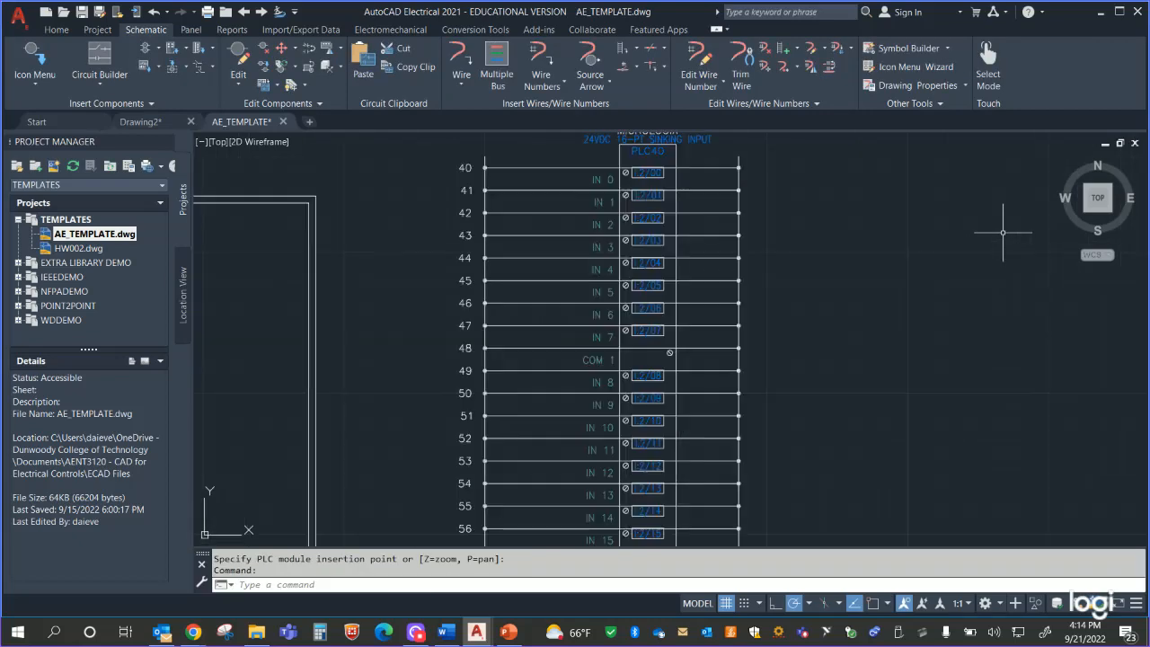
{"action": "scroll", "coordinate": [928, 232], "scroll_direction": "down", "scroll_amount": 3}
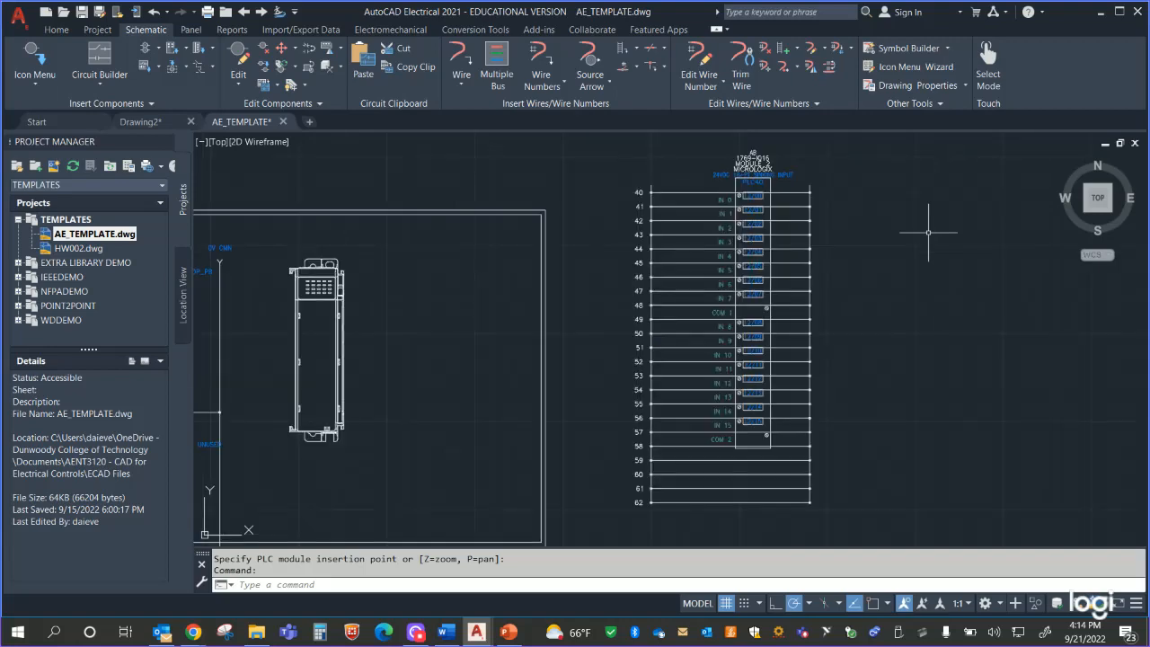
{"action": "scroll", "coordinate": [928, 232], "scroll_direction": "up", "scroll_amount": 3}
{"action": "scroll", "coordinate": [928, 232], "scroll_direction": "up", "scroll_amount": 5}
{"action": "scroll", "coordinate": [917, 231], "scroll_direction": "down", "scroll_amount": 3}
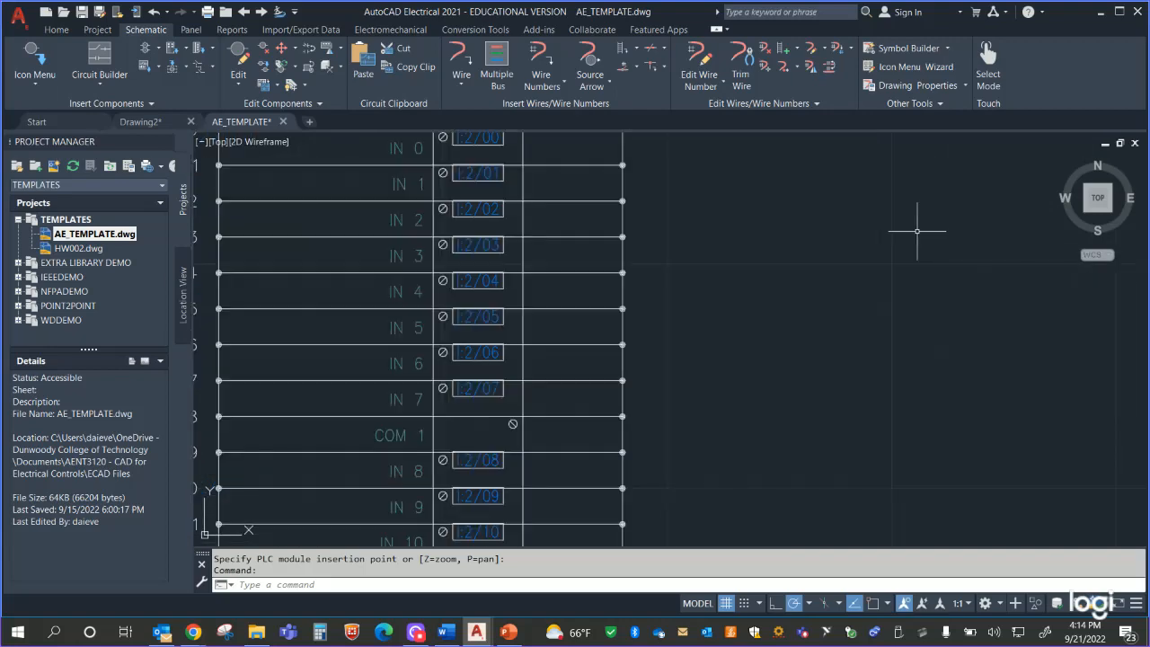
{"action": "scroll", "coordinate": [852, 232], "scroll_direction": "down", "scroll_amount": 4}
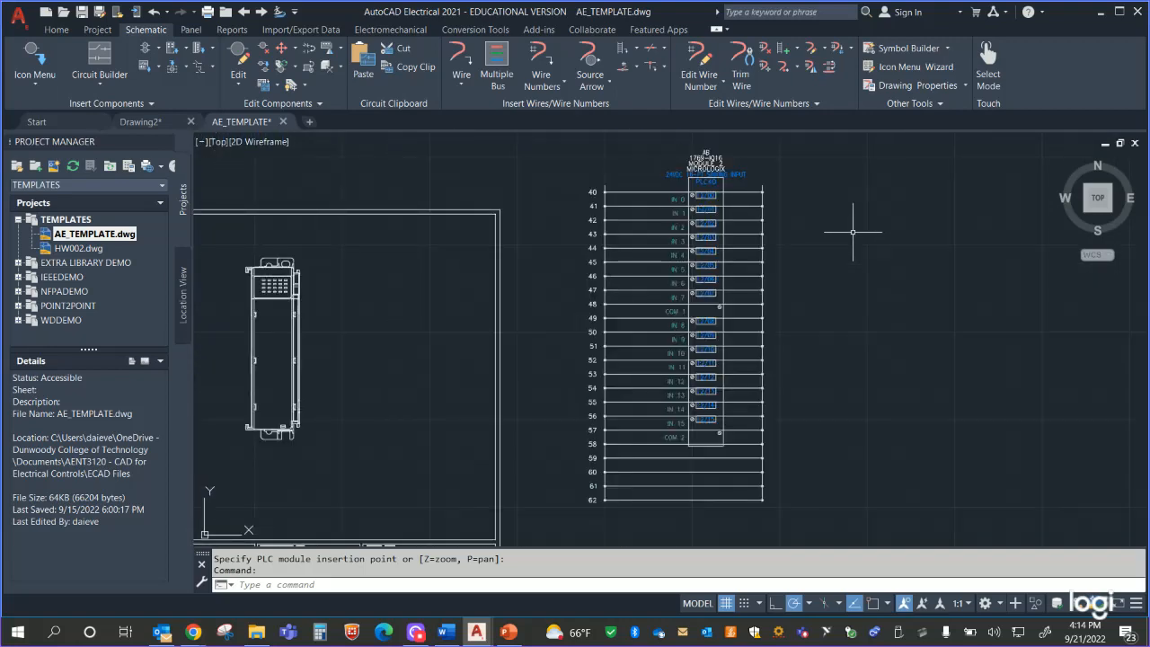
Step: Delete the PLC module from the ladder outside the drawing frame, keeping the ladder's rungs
{"action": "left_click", "coordinate": [661, 154]}
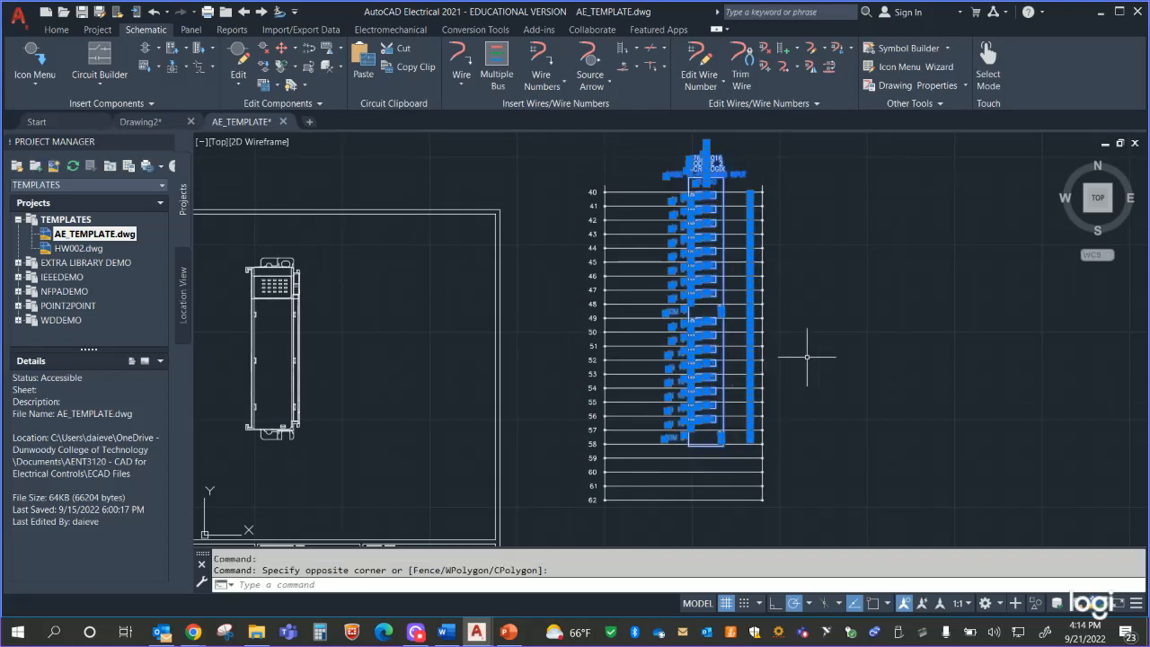
{"action": "scroll", "coordinate": [1024, 332], "scroll_direction": "down", "scroll_amount": 2}
{"action": "key", "text": "Delete"}
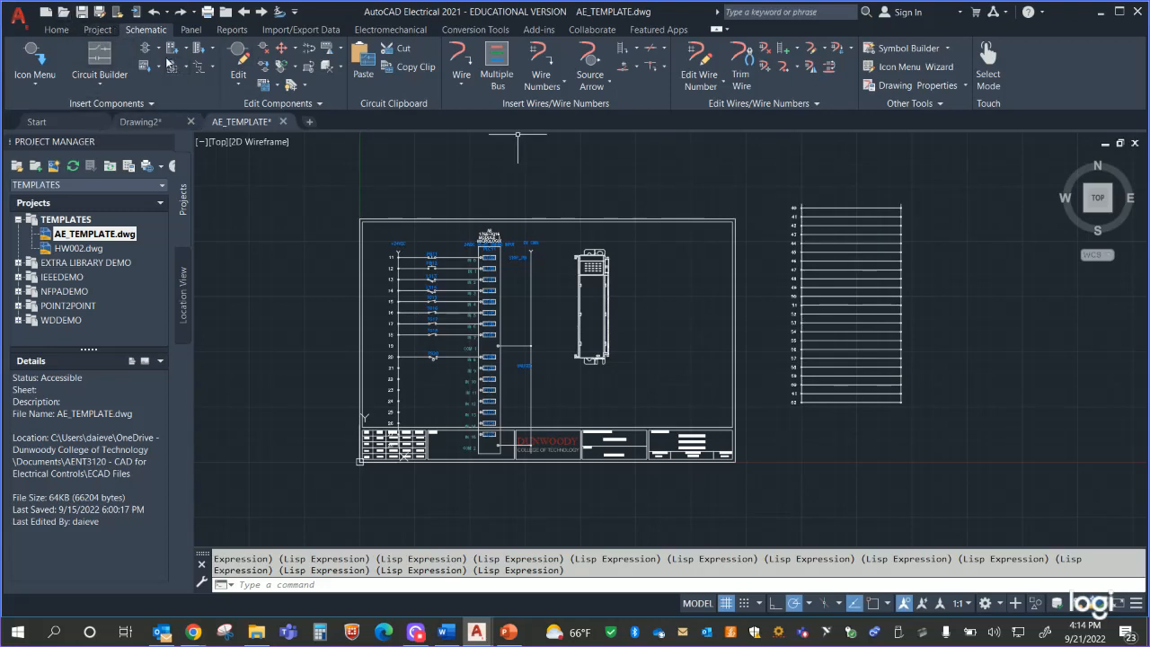
Step: Insert a vertical 1769-IQ16 as module 2 near the right rail from rung 40, with 0.4000 spacing and all I/O points
{"action": "left_click", "coordinate": [168, 51]}
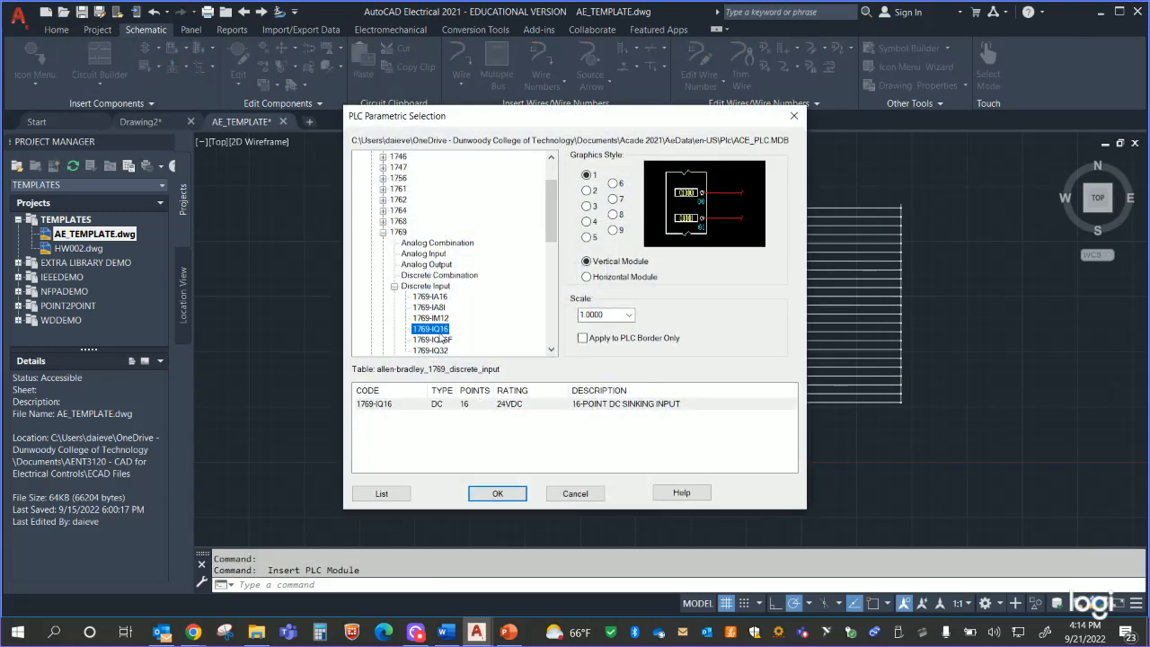
{"action": "double_click", "coordinate": [441, 330]}
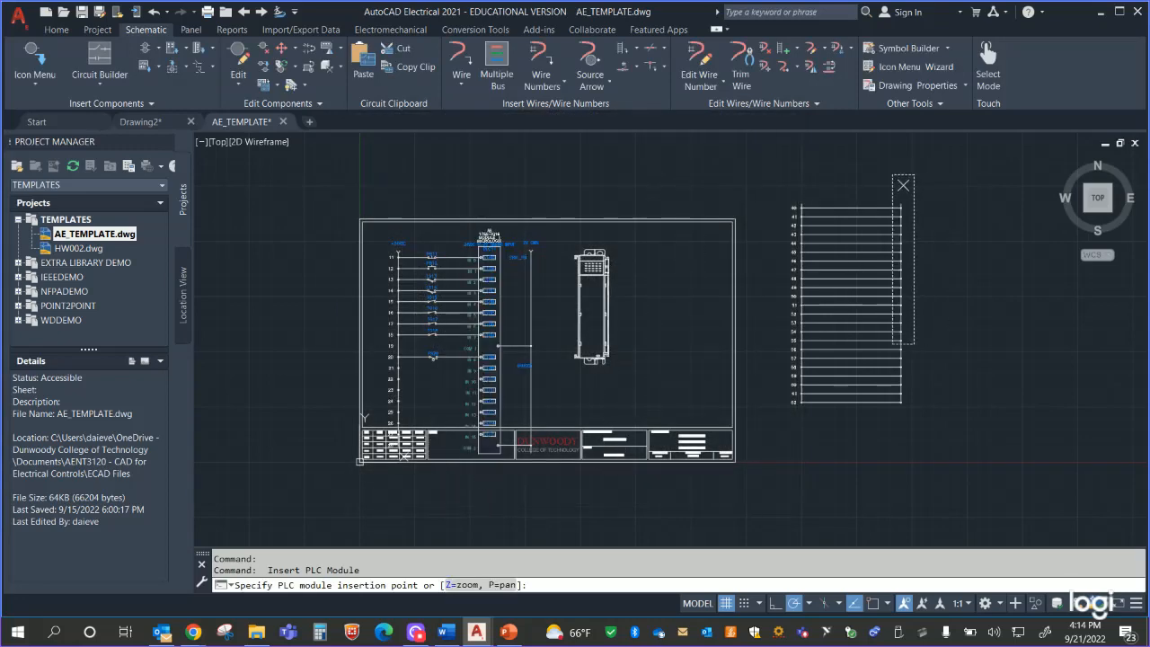
{"action": "left_click", "coordinate": [878, 206]}
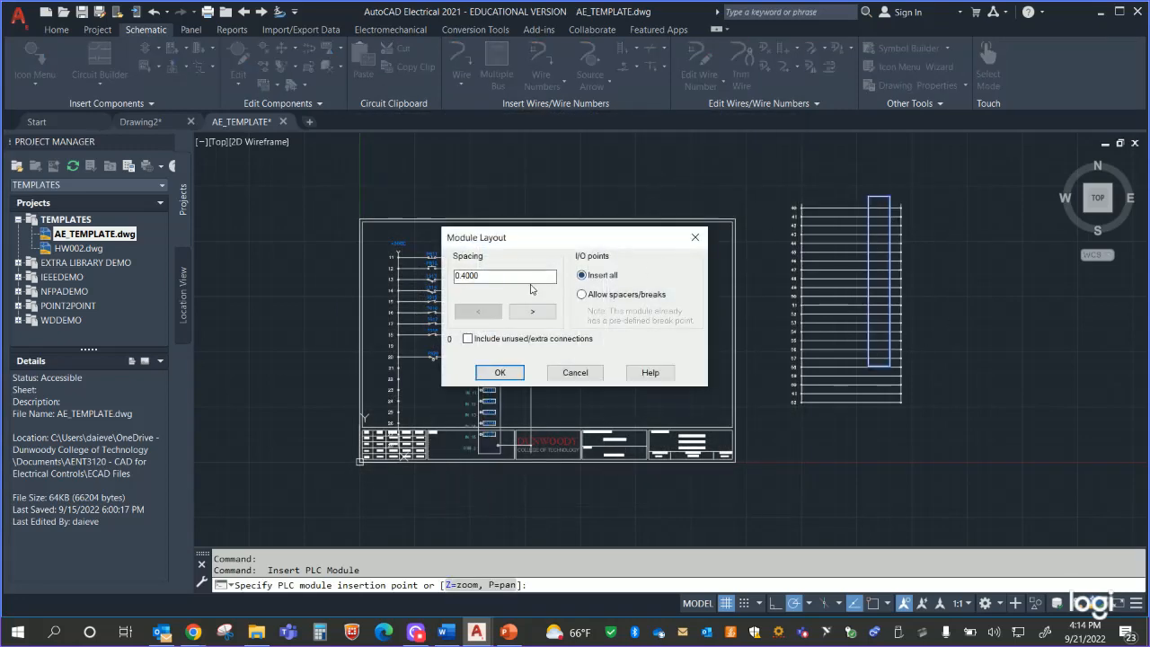
{"action": "left_click", "coordinate": [501, 373]}
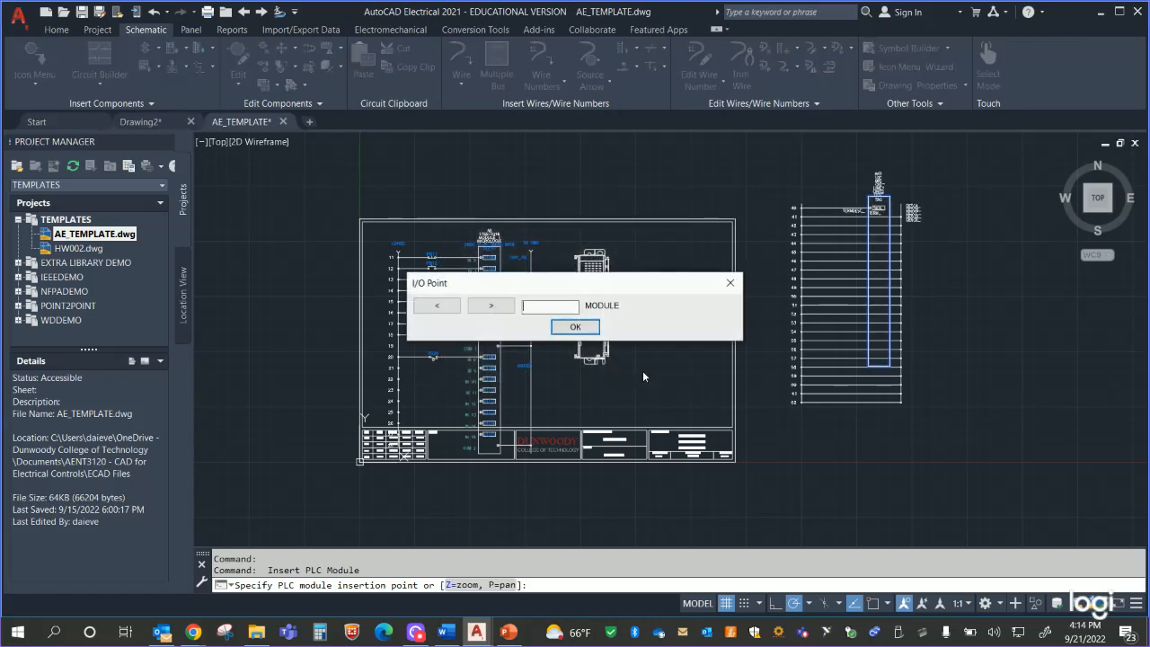
{"action": "left_click", "coordinate": [591, 328]}
Step: Set the module's beginning address to I:2/00 and use decimal addressing after I:2/07
{"action": "left_click", "coordinate": [521, 320]}
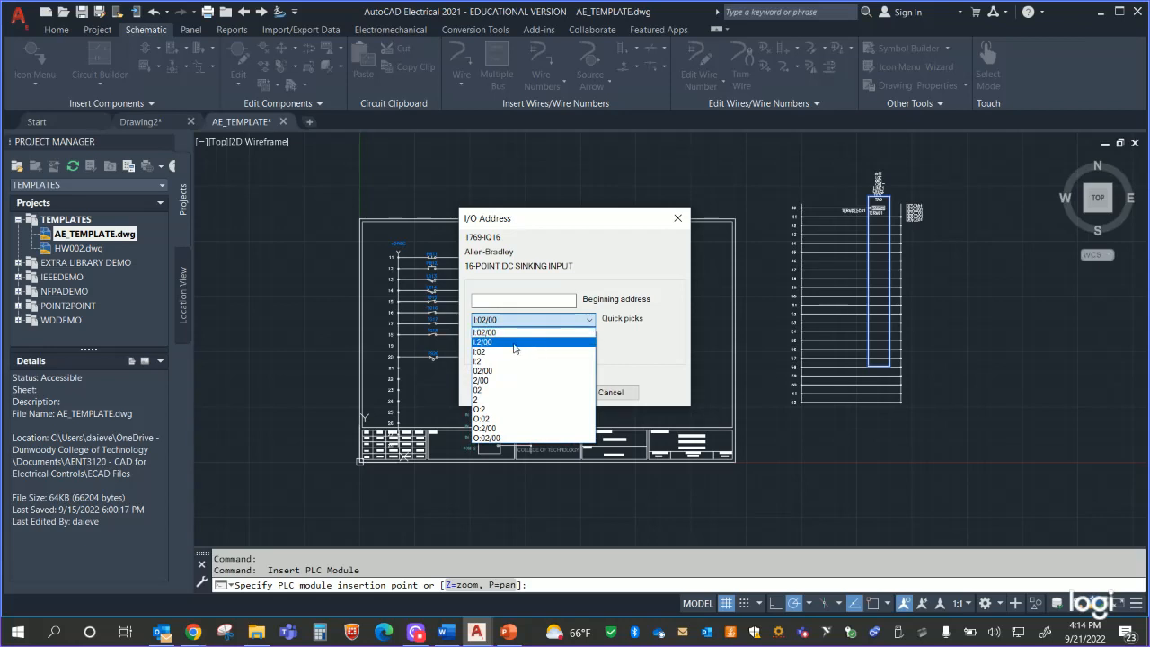
{"action": "left_click", "coordinate": [514, 342]}
{"action": "left_click", "coordinate": [536, 391]}
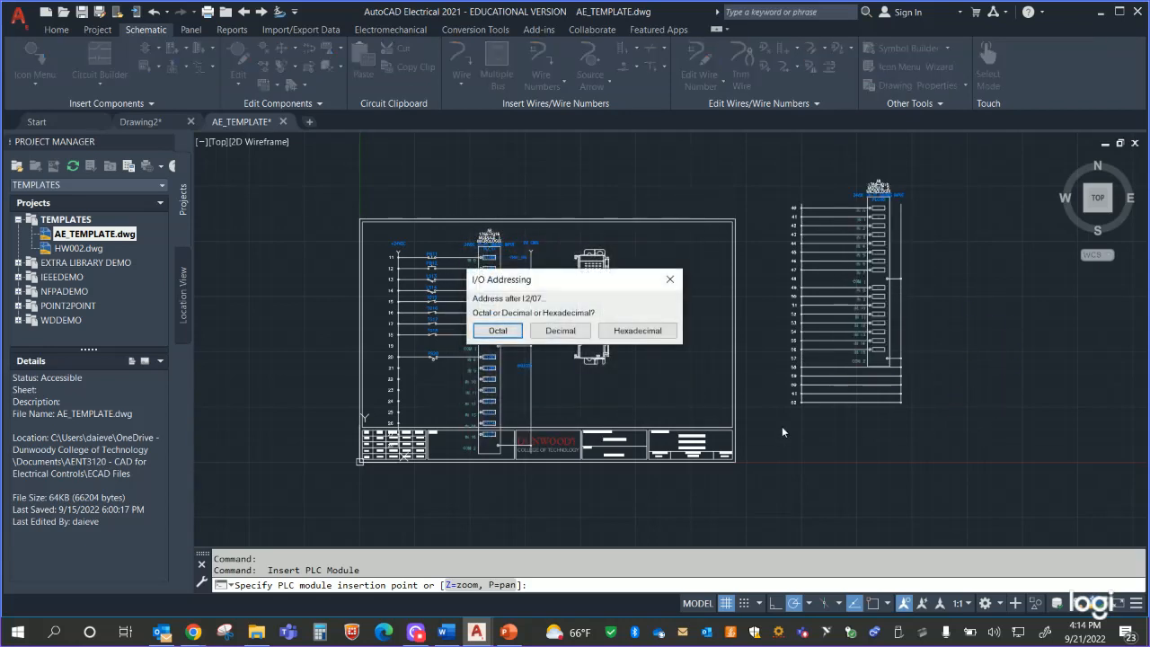
{"action": "left_click", "coordinate": [543, 334]}
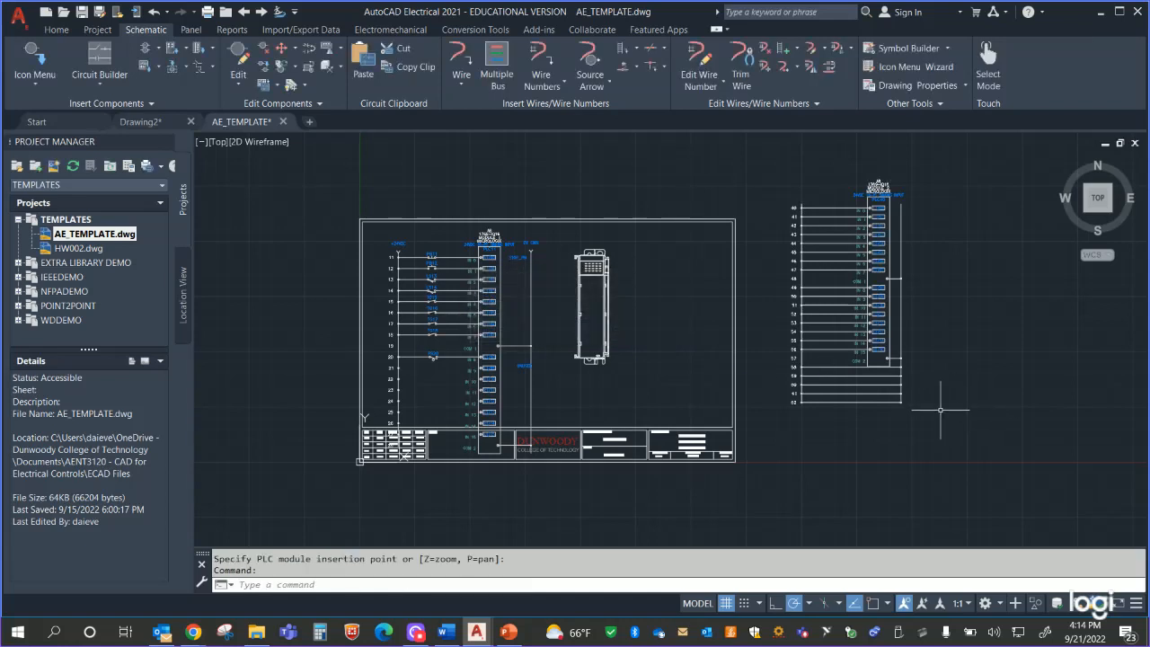
{"action": "key", "text": "Escape"}
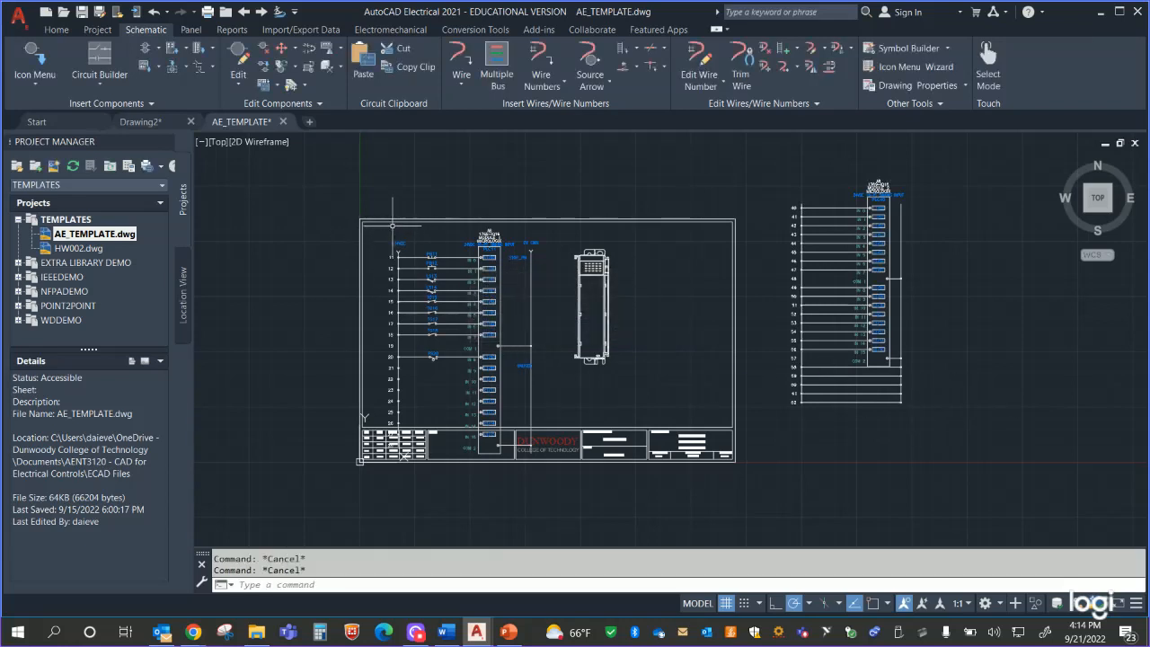
Step: Delete the old ladder, its PLC module and the leftover line numbers inside the drawing frame
{"action": "mouse_move", "coordinate": [388, 224]}
{"action": "left_mouse_down"}
{"action": "mouse_move", "coordinate": [566, 409]}
{"action": "mouse_move", "coordinate": [388, 234]}
{"action": "left_mouse_up"}
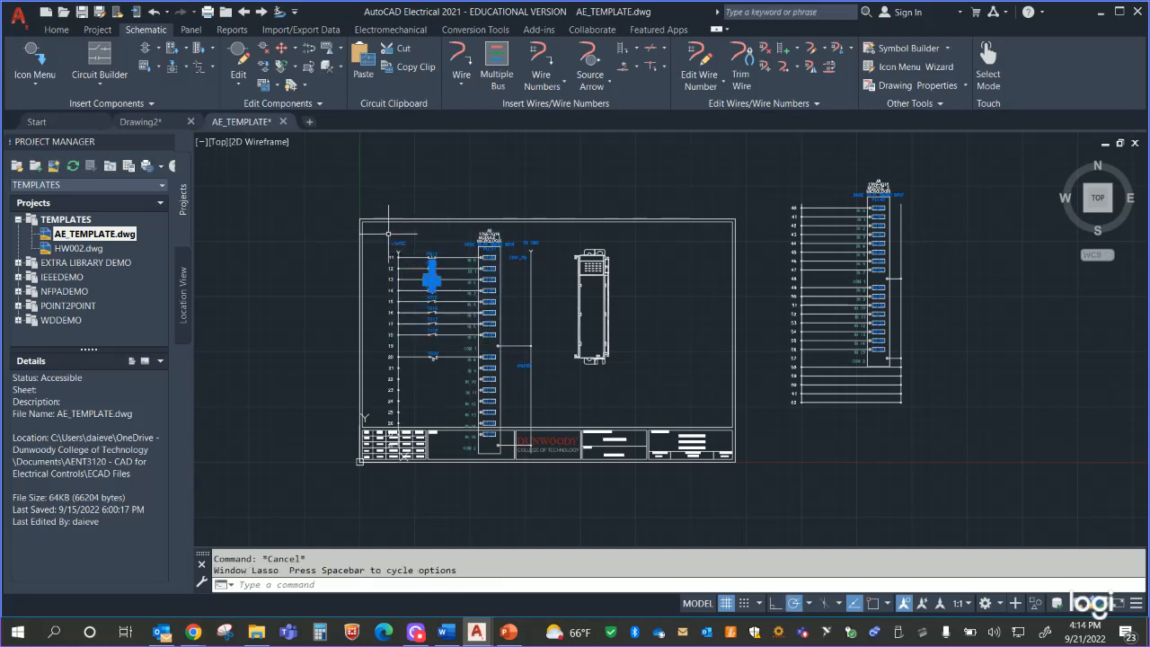
{"action": "left_click", "coordinate": [537, 395]}
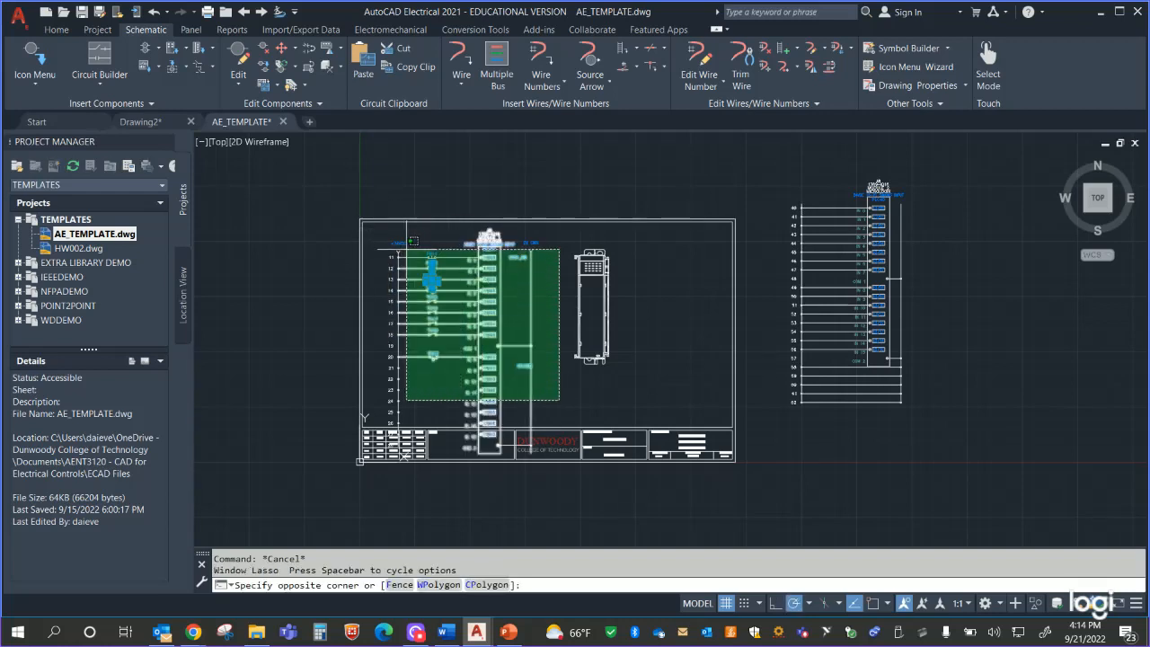
{"action": "left_click_drag", "start_coordinate": [385, 228], "coordinate": [388, 230]}
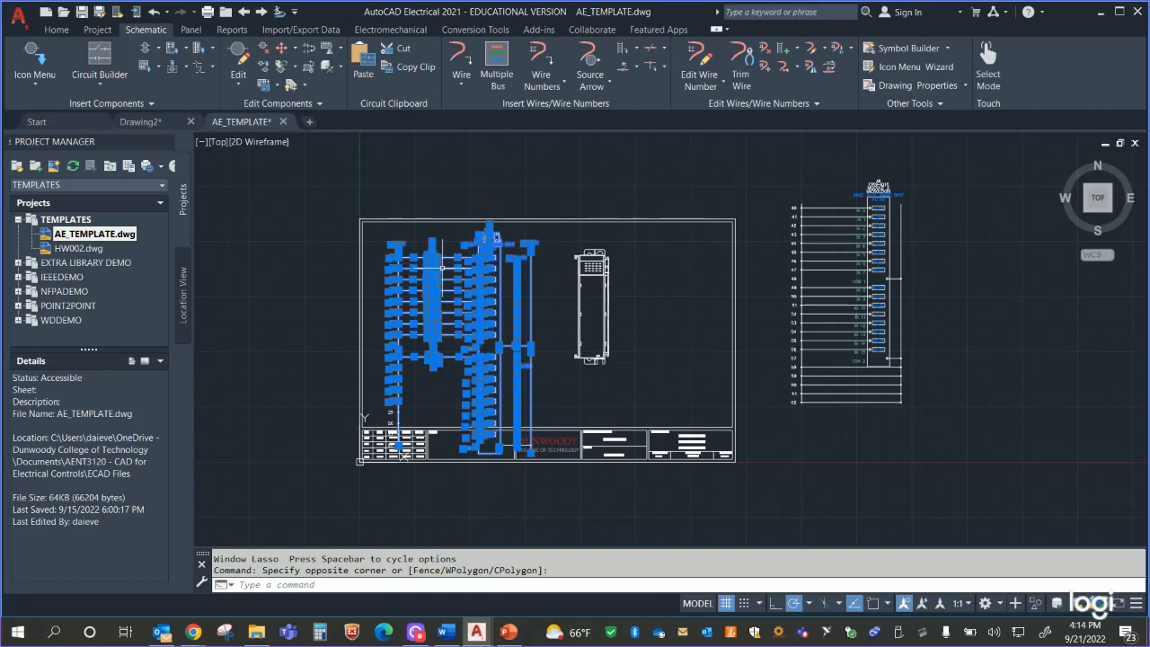
{"action": "key", "text": "Delete"}
{"action": "left_click", "coordinate": [380, 394]}
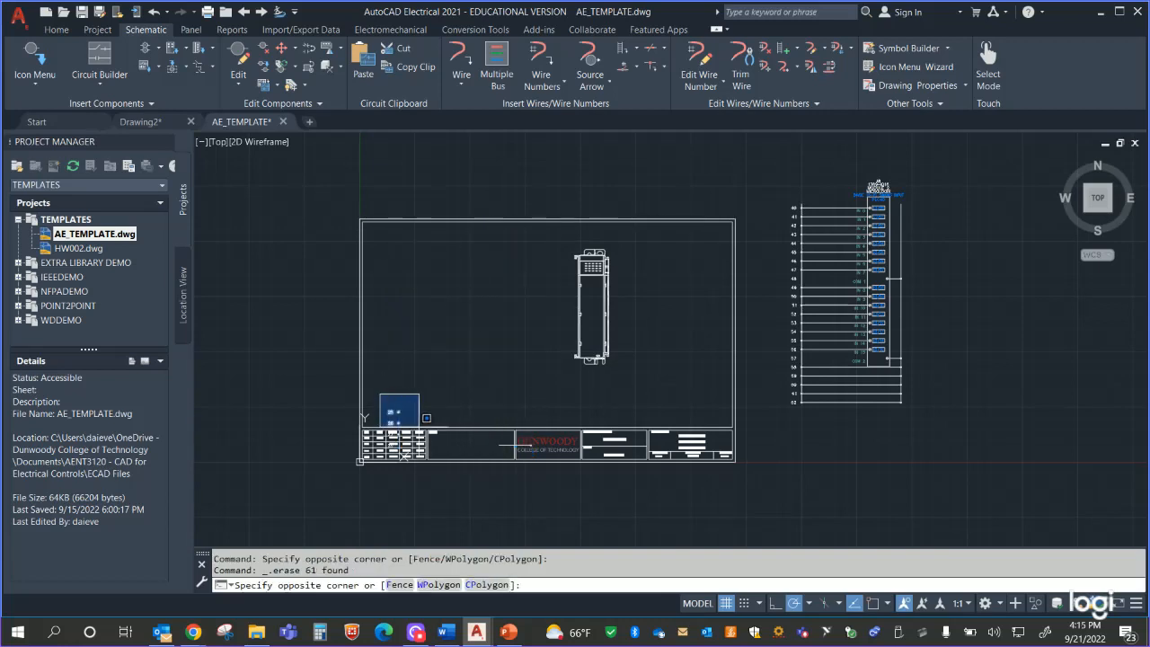
{"action": "left_click", "coordinate": [440, 420]}
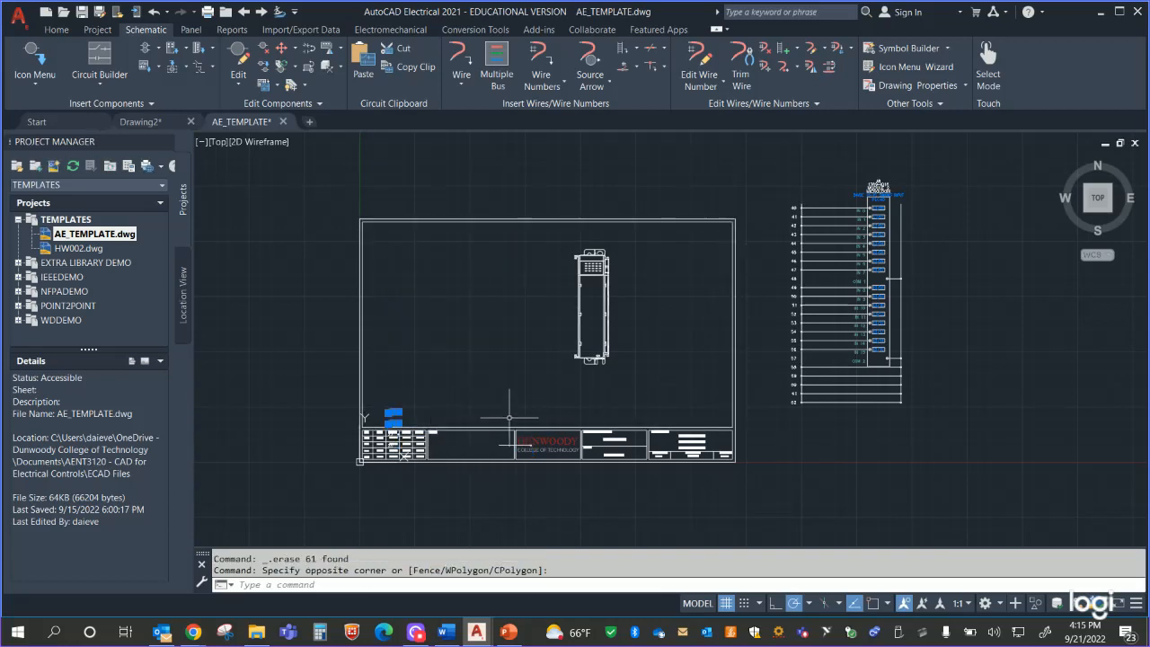
{"action": "key", "text": "Delete"}
Step: Try to move the full ladder with its PLC module into the drawing frame, and undo the move
{"action": "left_click", "coordinate": [782, 164]}
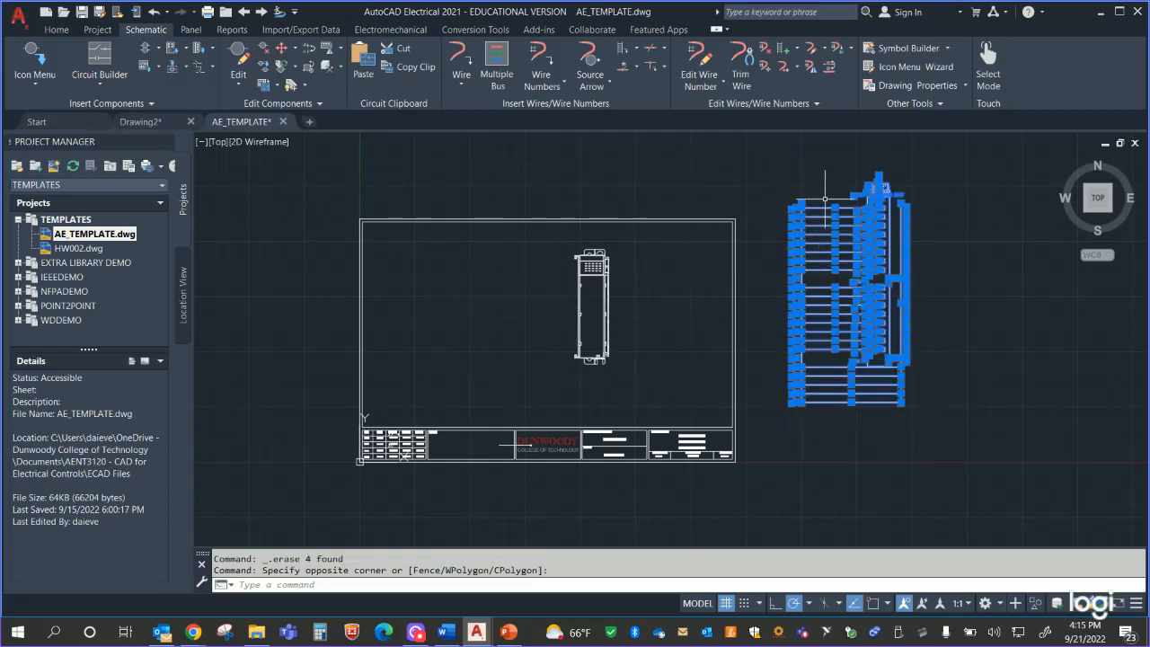
{"action": "left_click", "coordinate": [874, 188]}
{"action": "left_click_drag", "start_coordinate": [874, 189], "coordinate": [482, 235]}
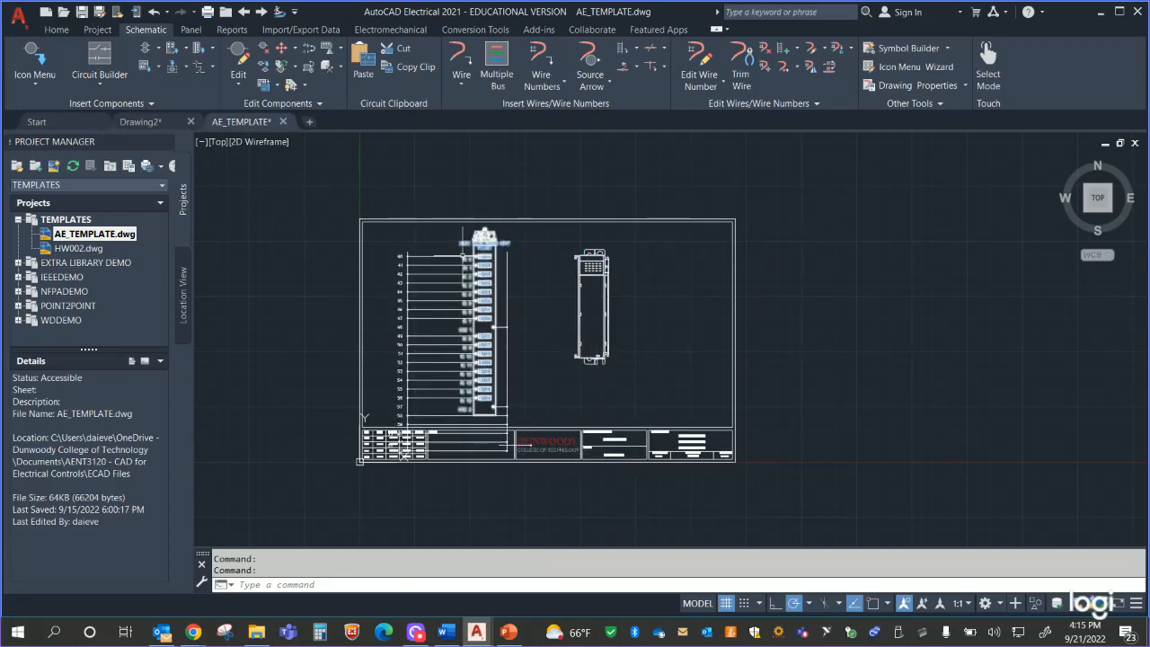
{"action": "key", "text": "ctrl+z"}
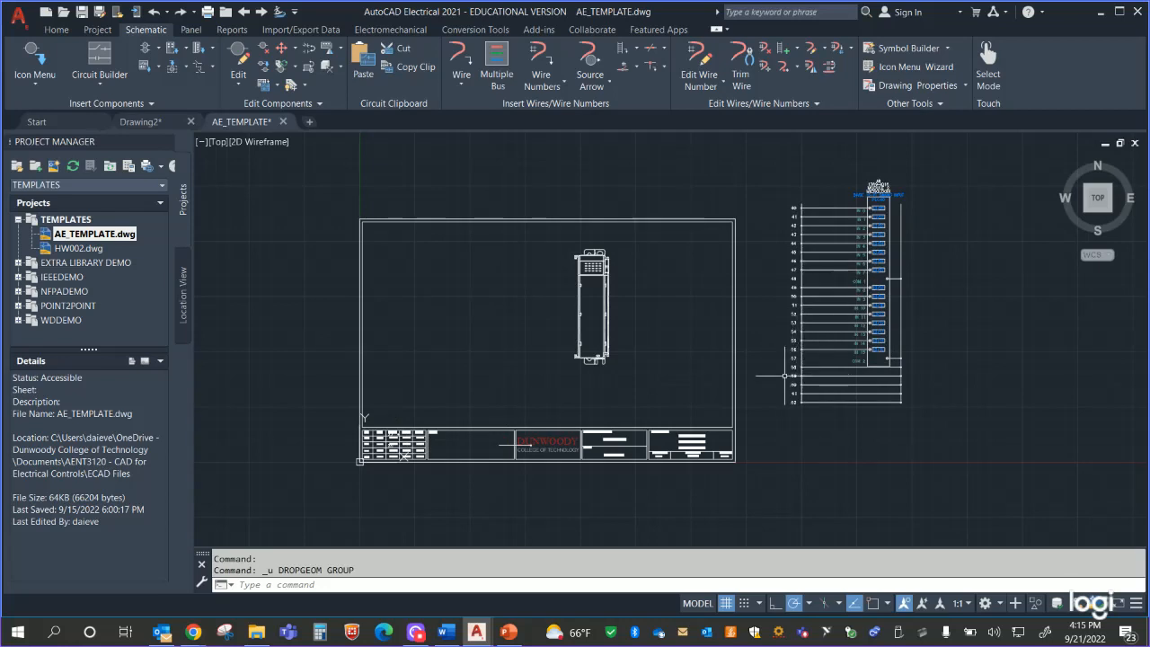
Step: Delete the unused rungs 58 to 62 and their line numbers below the PLC module
{"action": "left_click", "coordinate": [776, 362]}
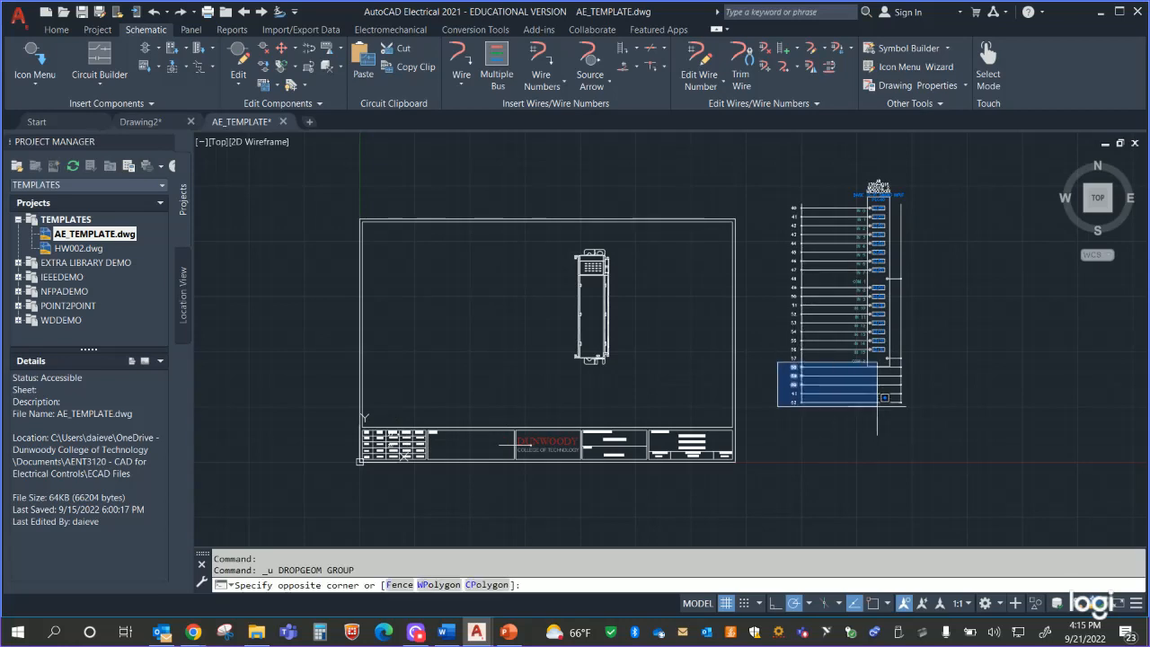
{"action": "left_click", "coordinate": [938, 418]}
{"action": "key", "text": "Delete"}
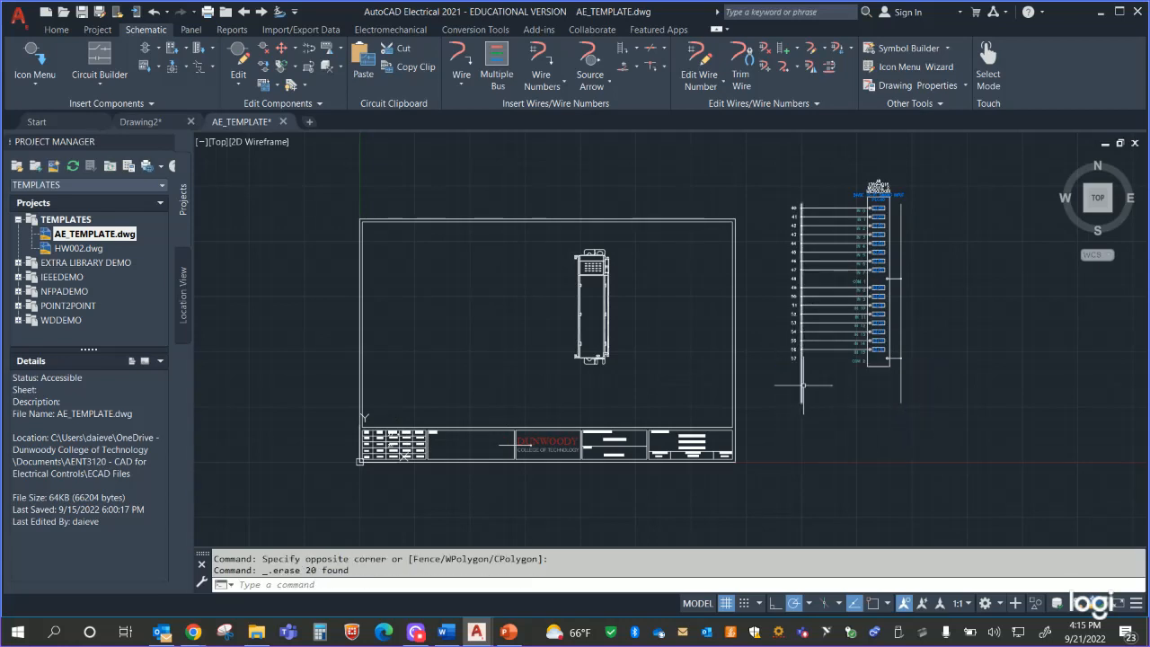
Step: Shorten the lower ends of both vertical ladder rails to just below line 57
{"action": "left_click", "coordinate": [801, 403]}
{"action": "left_click", "coordinate": [801, 403]}
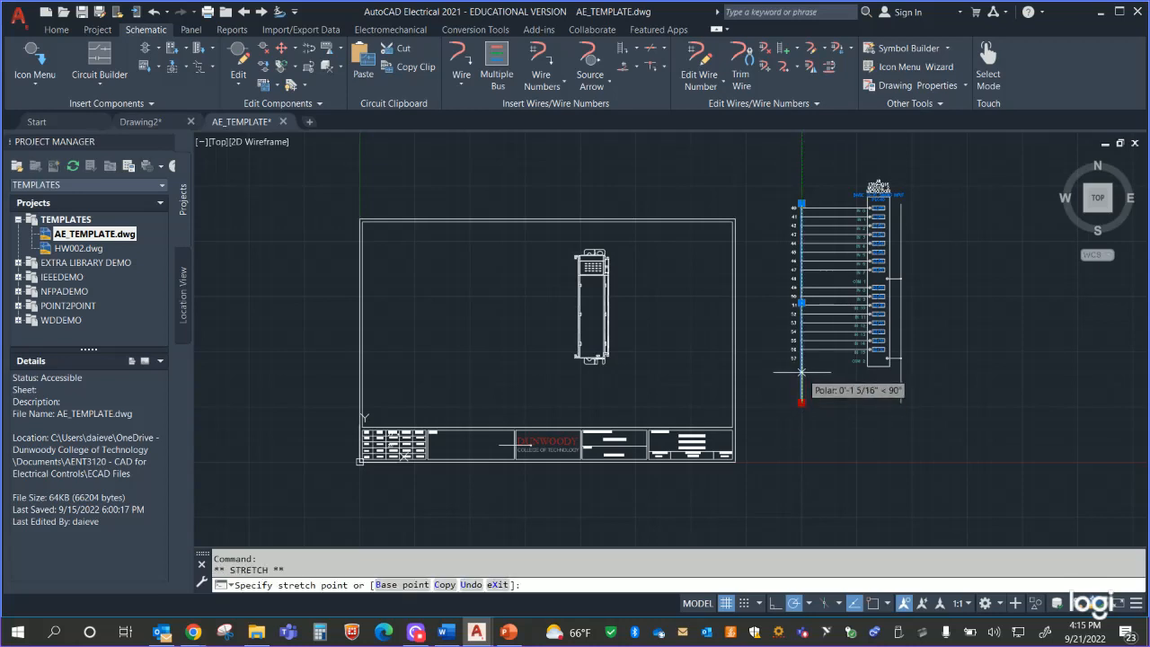
{"action": "left_click", "coordinate": [902, 404]}
{"action": "left_click", "coordinate": [901, 402]}
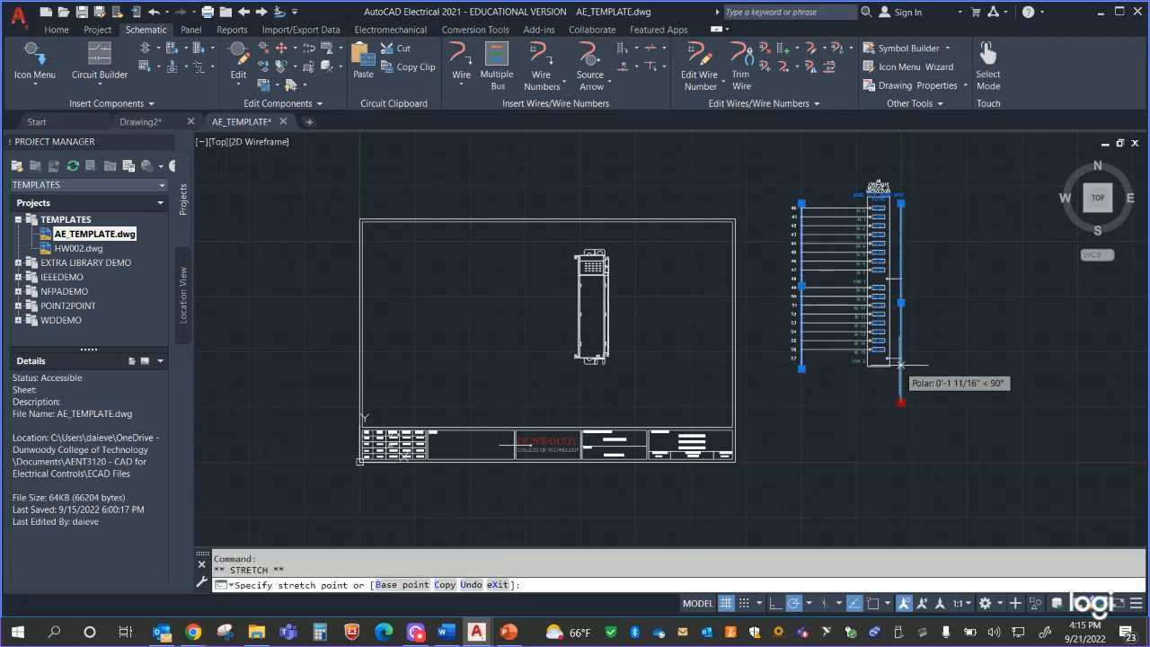
{"action": "left_click", "coordinate": [901, 364]}
{"action": "left_click", "coordinate": [764, 156]}
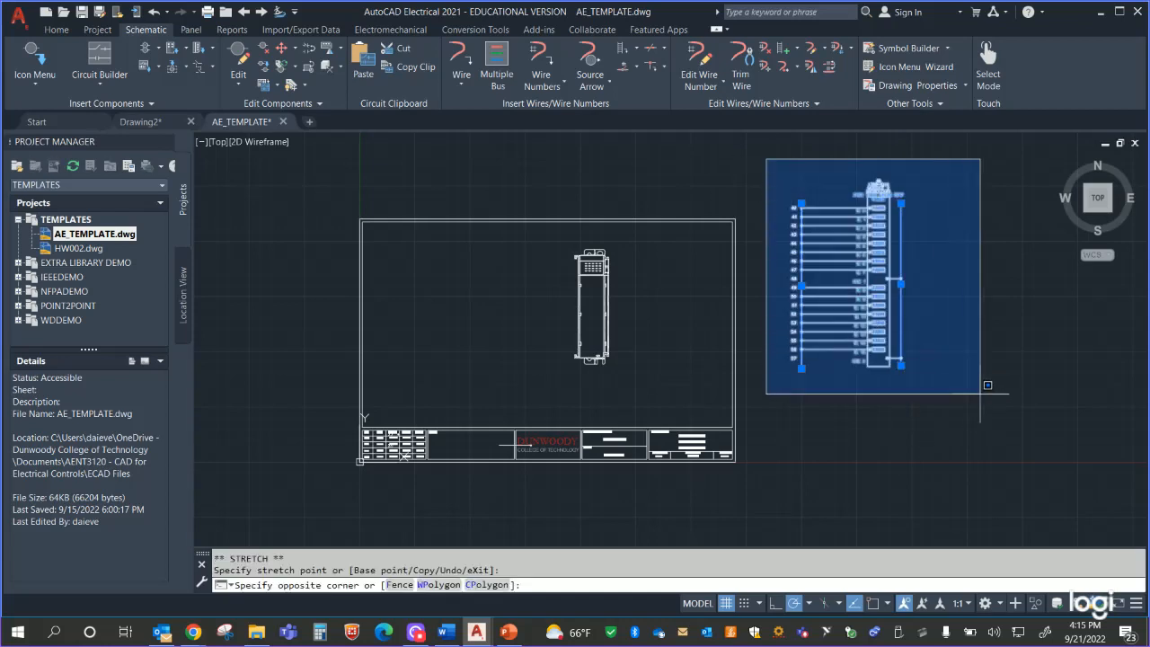
{"action": "left_click", "coordinate": [1008, 433]}
{"action": "left_click", "coordinate": [856, 257]}
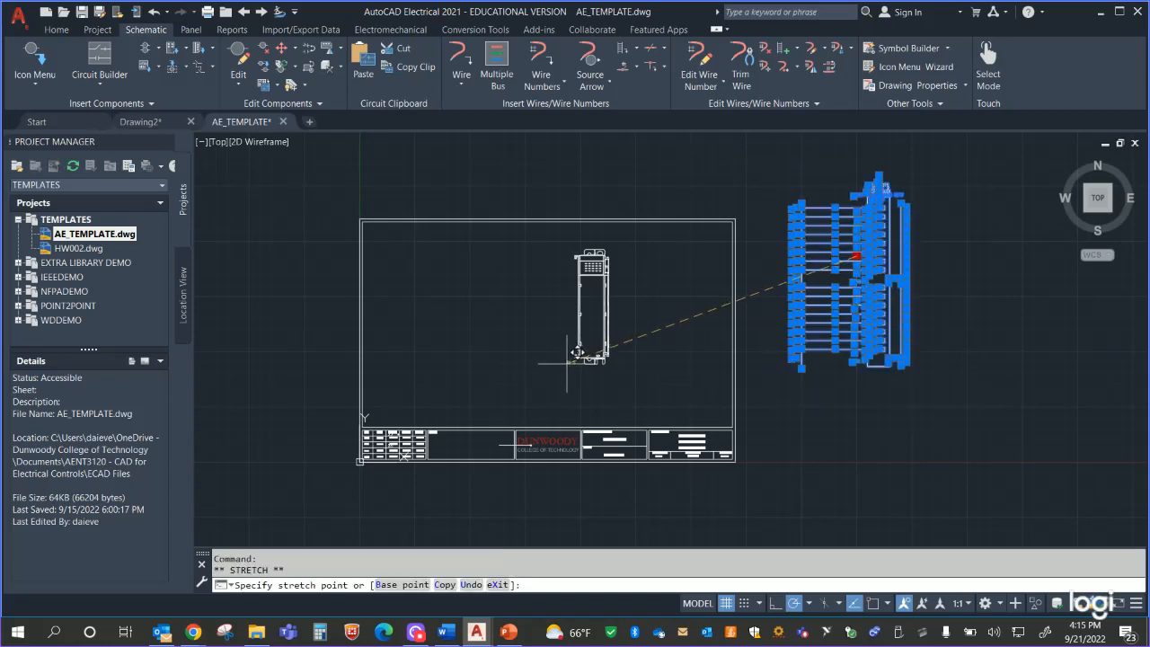
{"action": "key", "text": "Escape"}
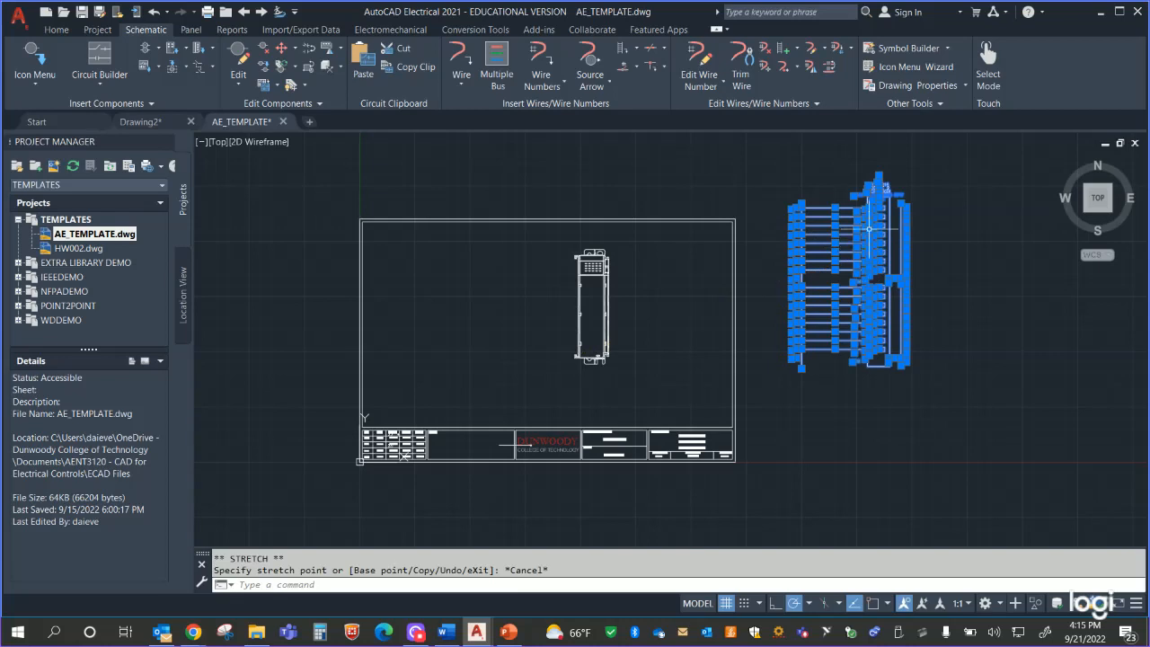
{"action": "left_click", "coordinate": [870, 223]}
{"action": "key", "text": "Escape"}
{"action": "key", "text": "Escape"}
Step: Move the shortened ladder with its PLC module into the drawing frame, beside the existing module footprint
{"action": "left_click", "coordinate": [767, 149]}
{"action": "left_click", "coordinate": [988, 463]}
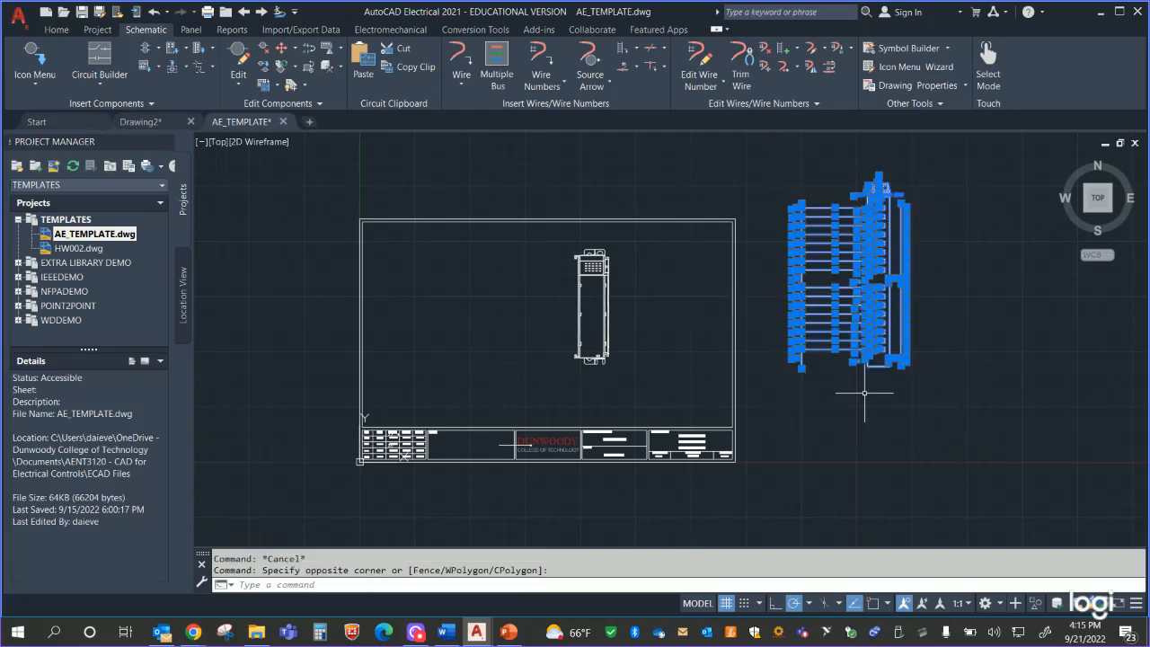
{"action": "left_click_drag", "start_coordinate": [814, 351], "coordinate": [431, 404]}
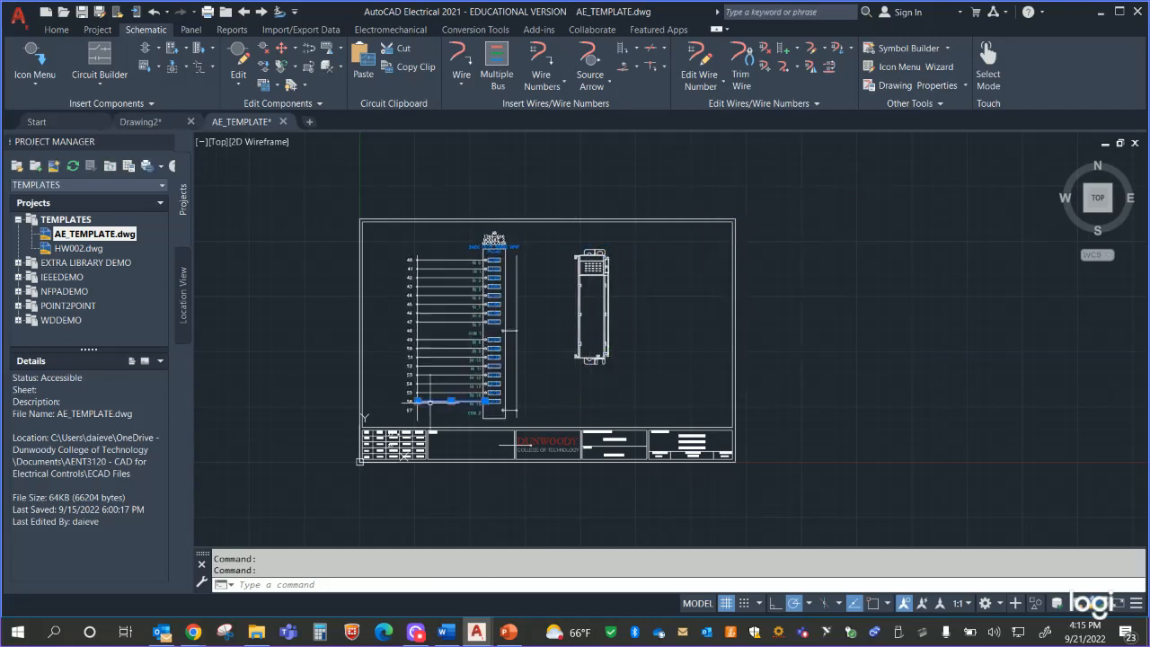
Step: Shorten the ladder's left vertical rail so its lower end stops at line 57
{"action": "scroll", "coordinate": [798, 385], "scroll_direction": "up", "scroll_amount": 5}
{"action": "middle_click_drag", "start_coordinate": [814, 385], "coordinate": [1148, 634]}
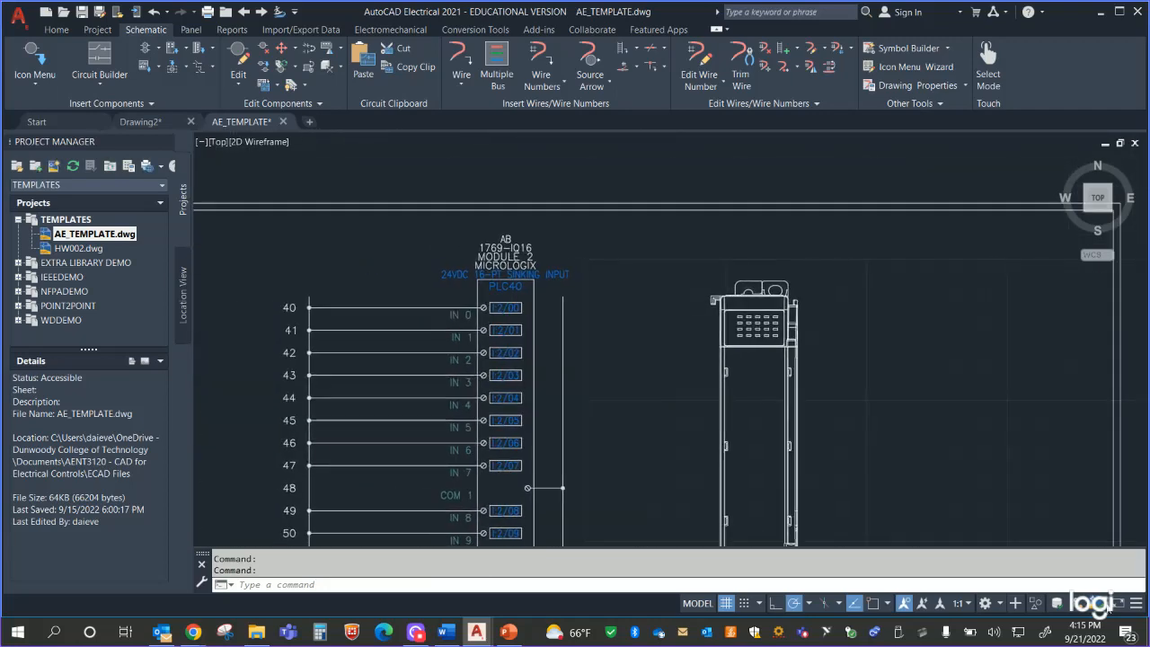
{"action": "mouse_move", "coordinate": [926, 501]}
{"action": "middle_mouse_down"}
{"action": "mouse_move", "coordinate": [1003, 264]}
{"action": "mouse_move", "coordinate": [994, 286]}
{"action": "middle_mouse_up"}
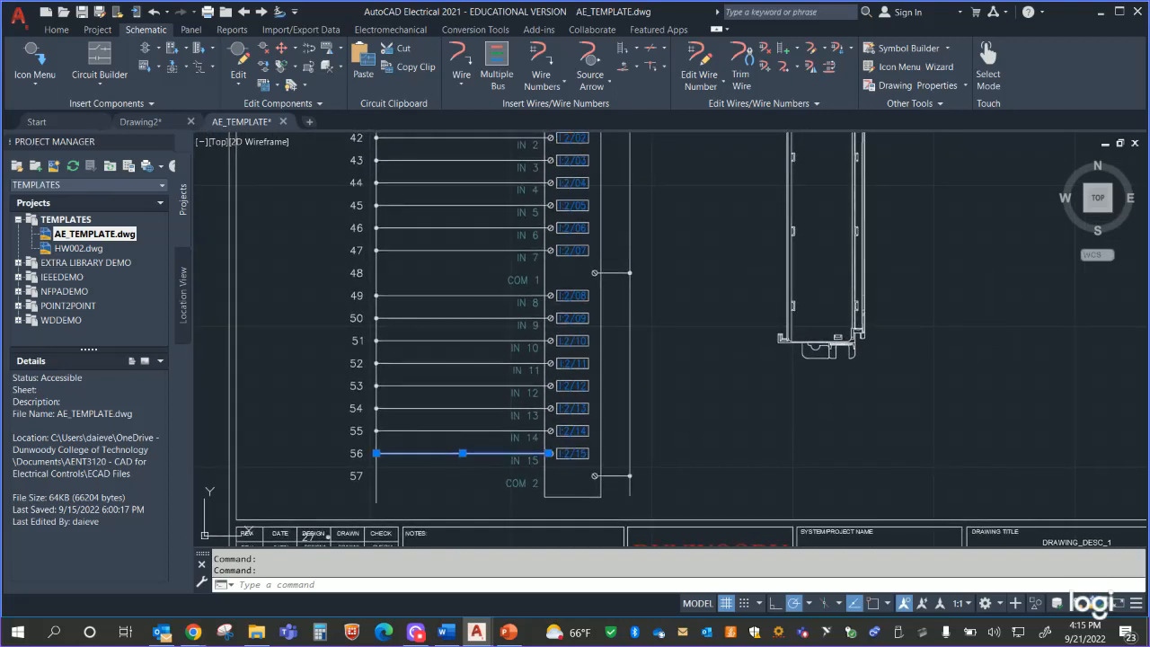
{"action": "middle_click_drag", "start_coordinate": [973, 356], "coordinate": [970, 351]}
{"action": "left_click", "coordinate": [372, 476]}
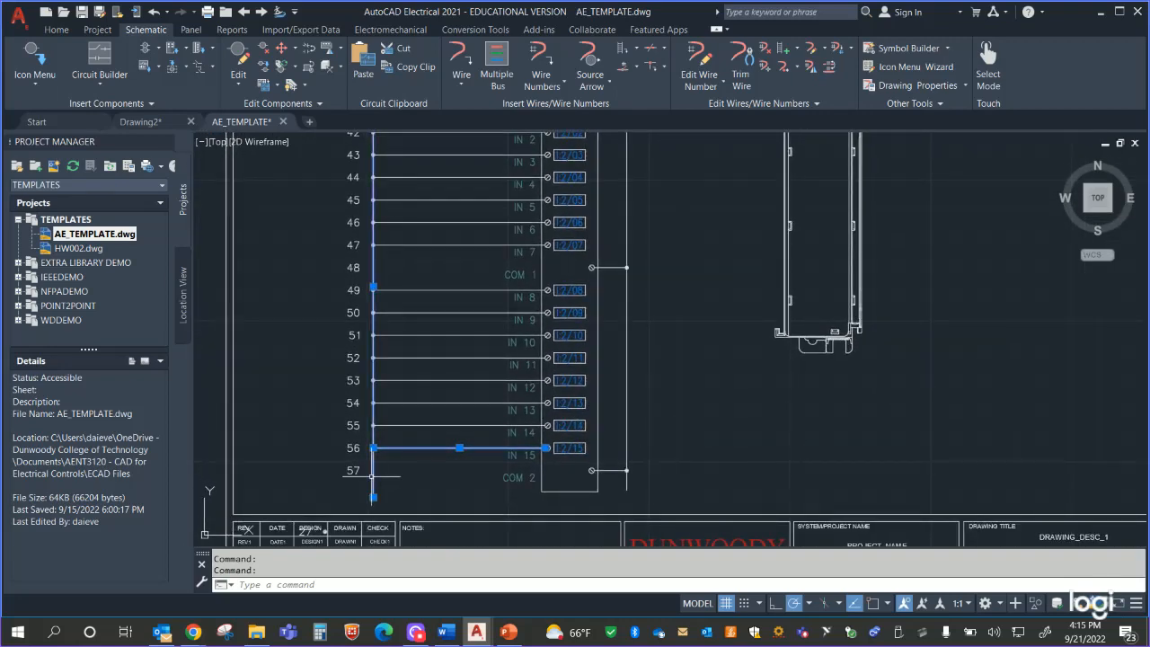
{"action": "left_click", "coordinate": [373, 497]}
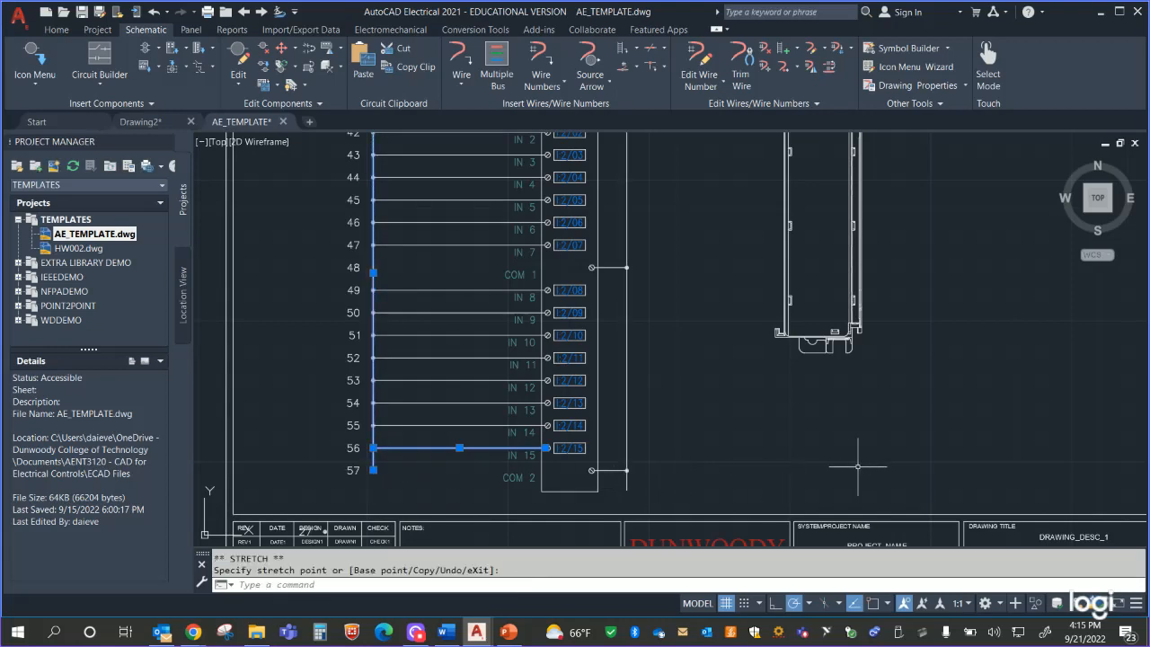
{"action": "scroll", "coordinate": [950, 433], "scroll_direction": "down", "scroll_amount": 2}
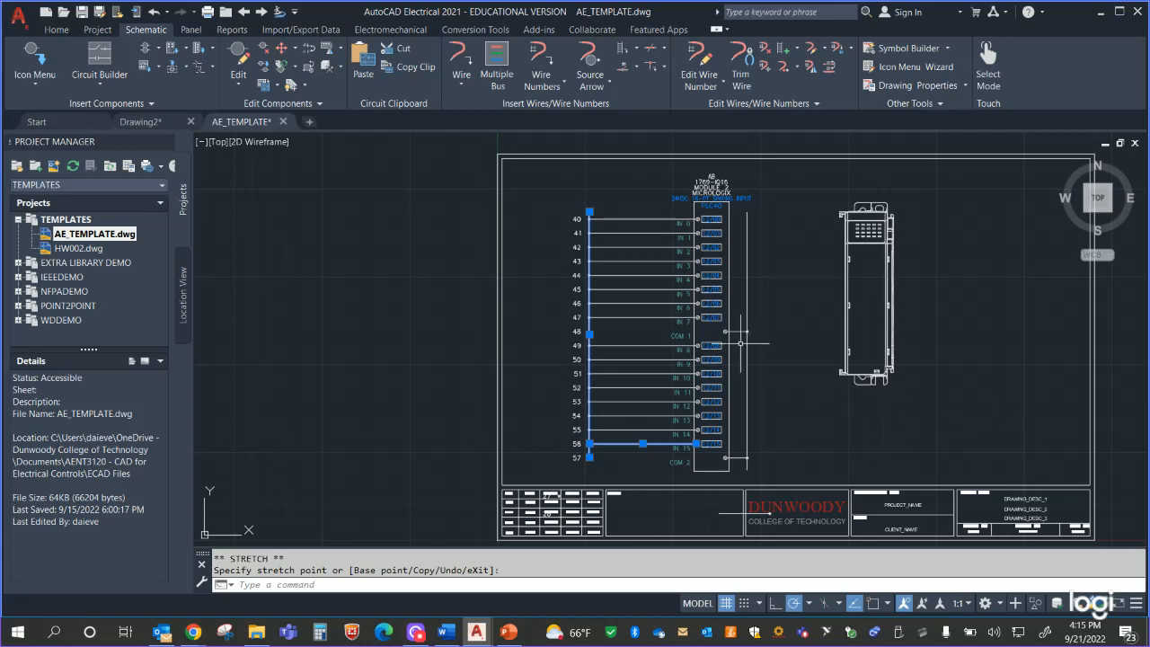
{"action": "key", "text": "Escape"}
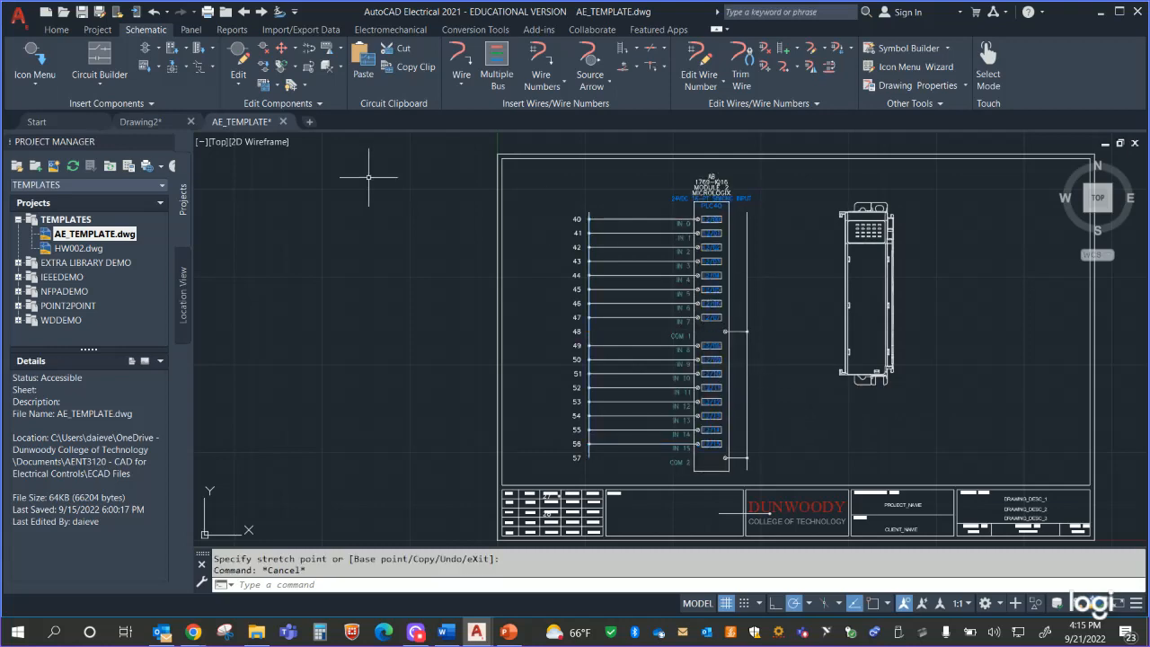
Step: Insert normally closed push buttons PB11 to PB14 on ladder lines 40 to 43
{"action": "left_click", "coordinate": [34, 56]}
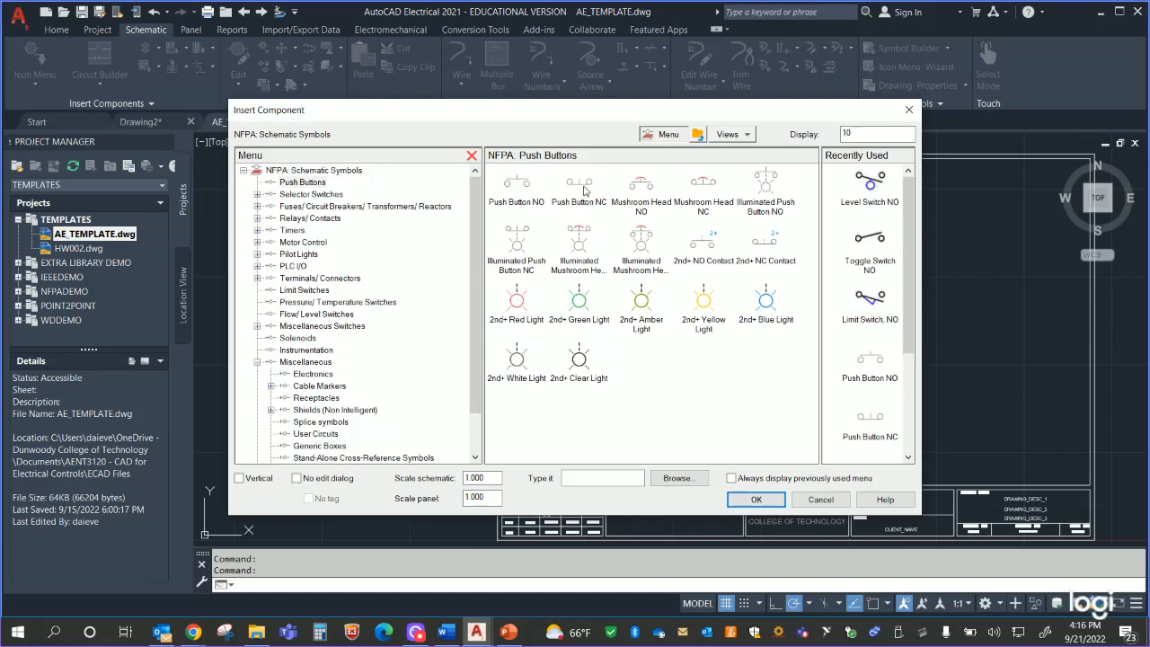
{"action": "left_click", "coordinate": [579, 184]}
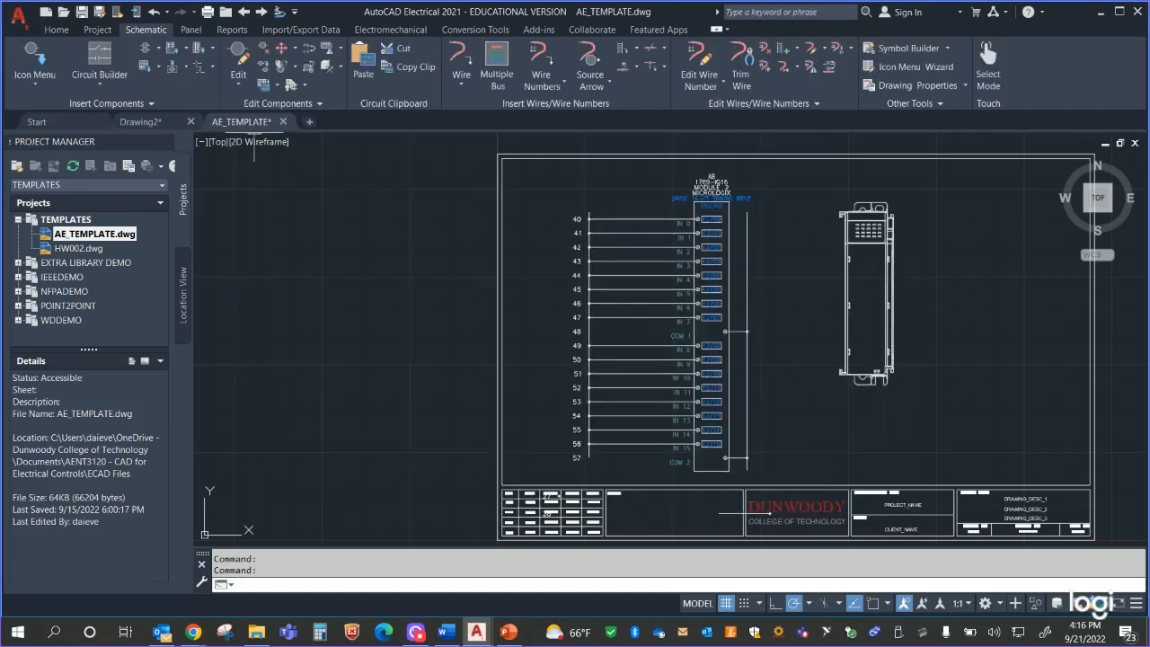
{"action": "left_click", "coordinate": [618, 230]}
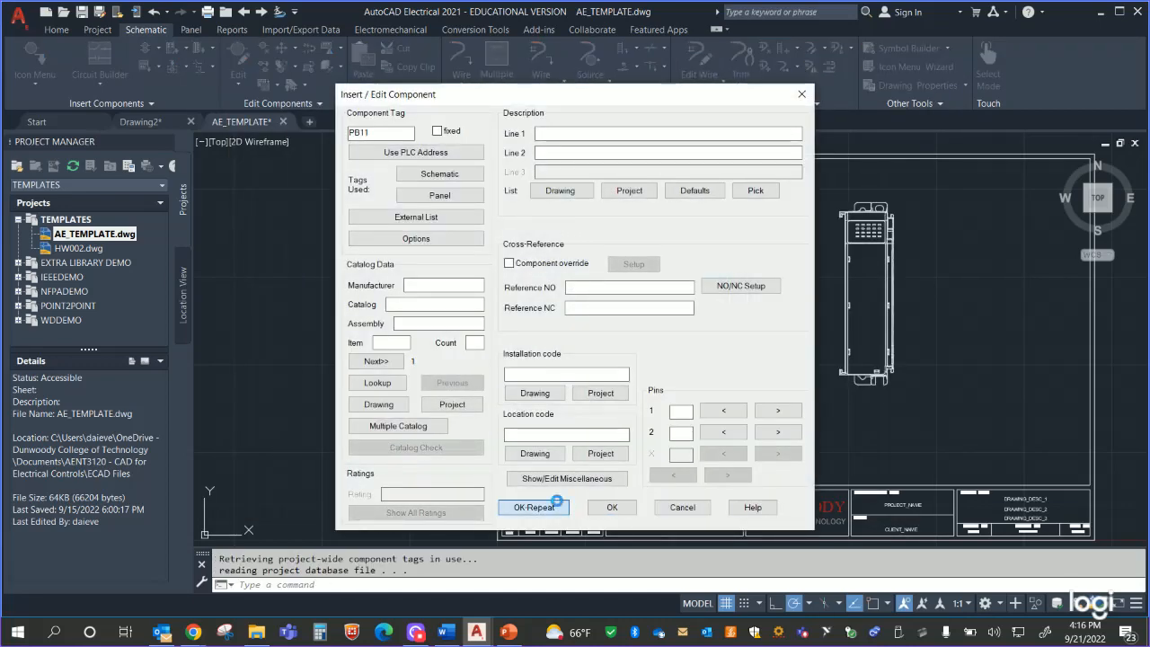
{"action": "left_click", "coordinate": [534, 507]}
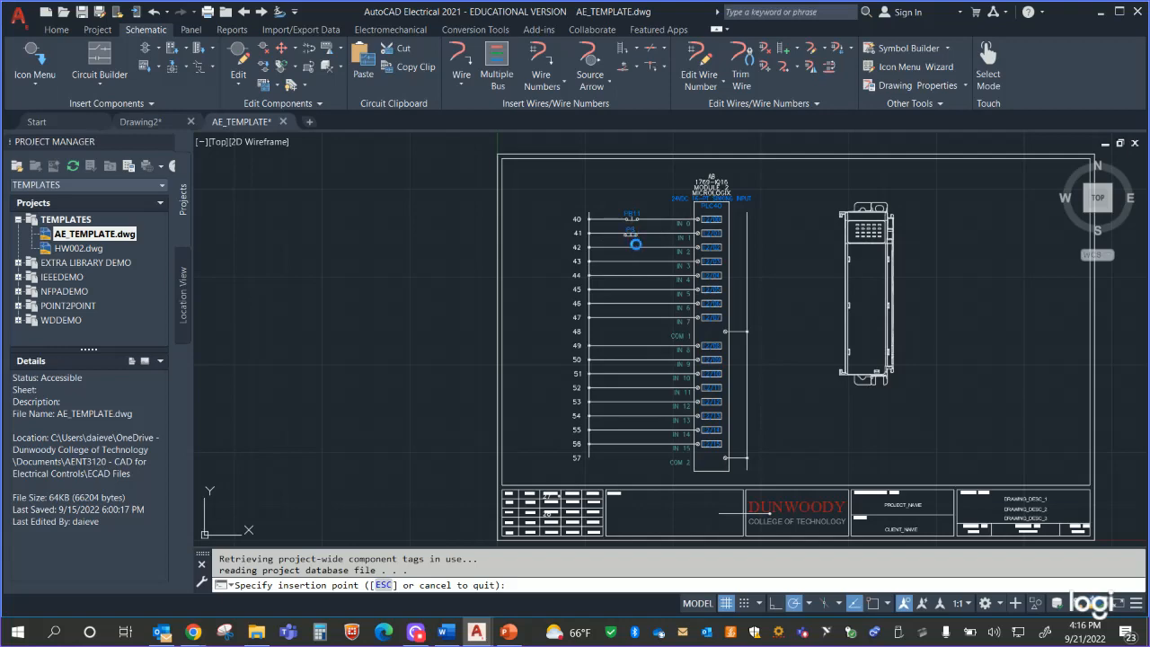
{"action": "left_click", "coordinate": [635, 243]}
{"action": "left_click", "coordinate": [533, 511]}
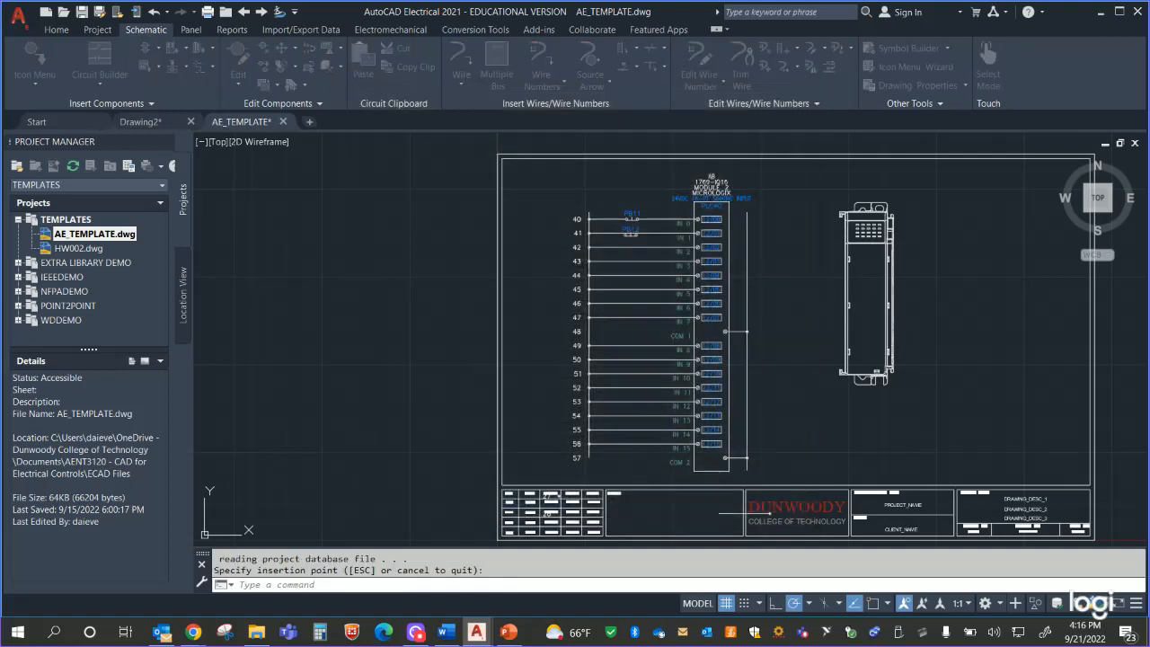
{"action": "left_click", "coordinate": [630, 245]}
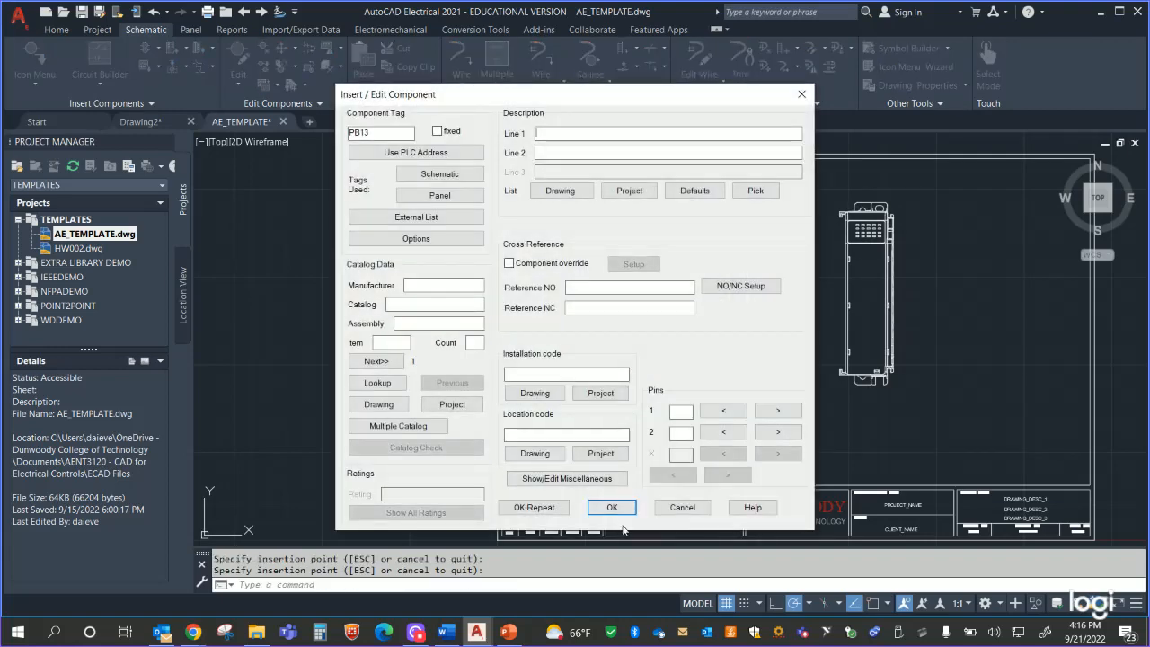
{"action": "left_click", "coordinate": [545, 508]}
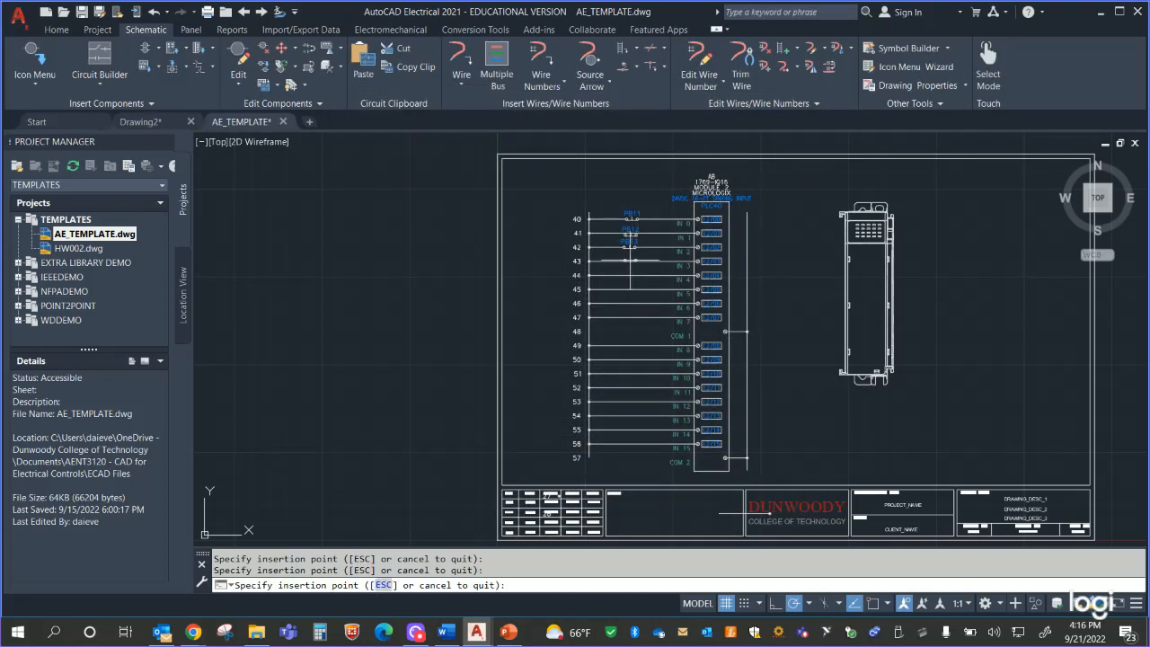
{"action": "left_click", "coordinate": [629, 259]}
{"action": "left_click", "coordinate": [610, 508]}
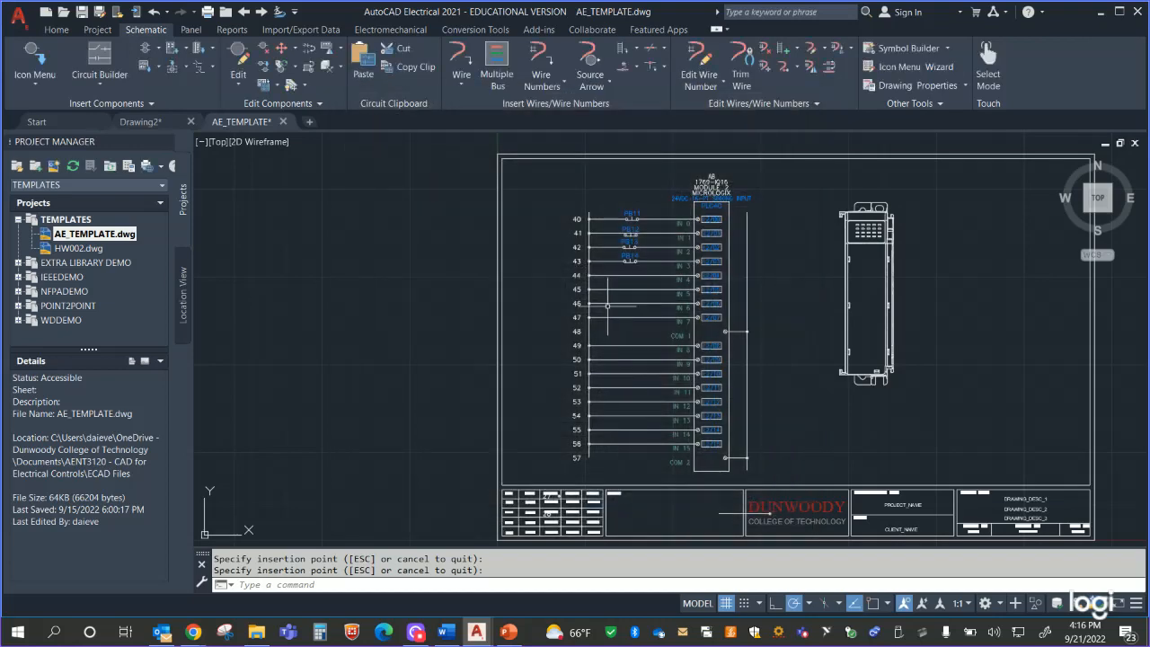
Step: Replace the misaligned push button at line 41 with a normally open push button placed on the wire
{"action": "scroll", "coordinate": [626, 229], "scroll_direction": "up", "scroll_amount": 2}
{"action": "scroll", "coordinate": [627, 229], "scroll_direction": "up", "scroll_amount": 2}
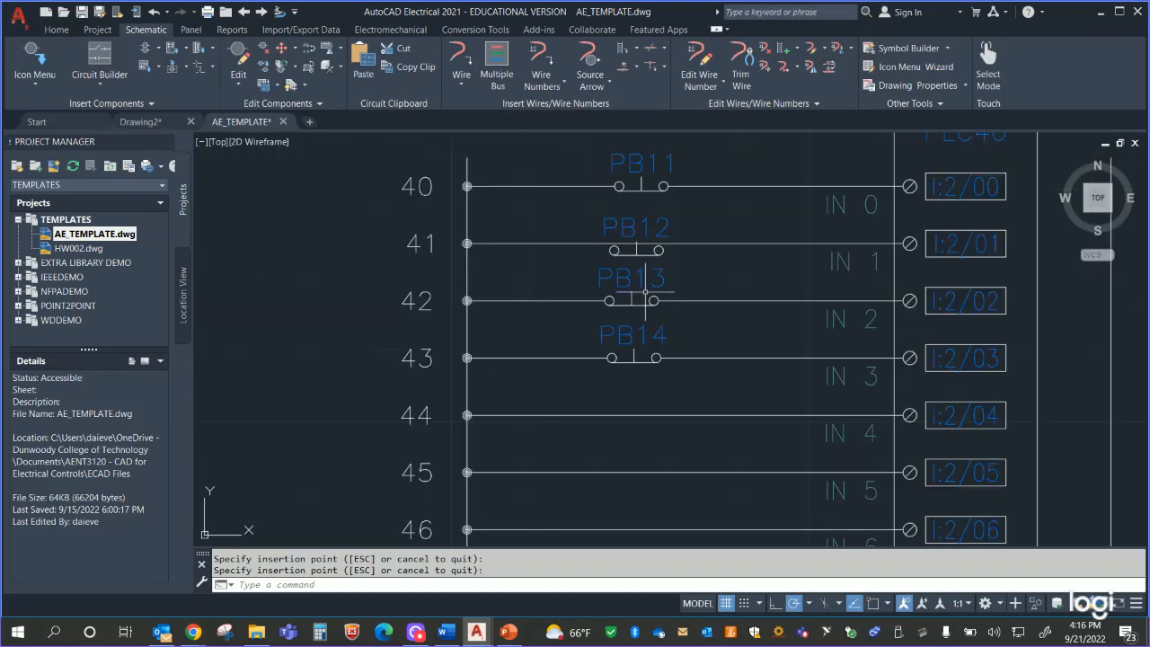
{"action": "left_click", "coordinate": [631, 255]}
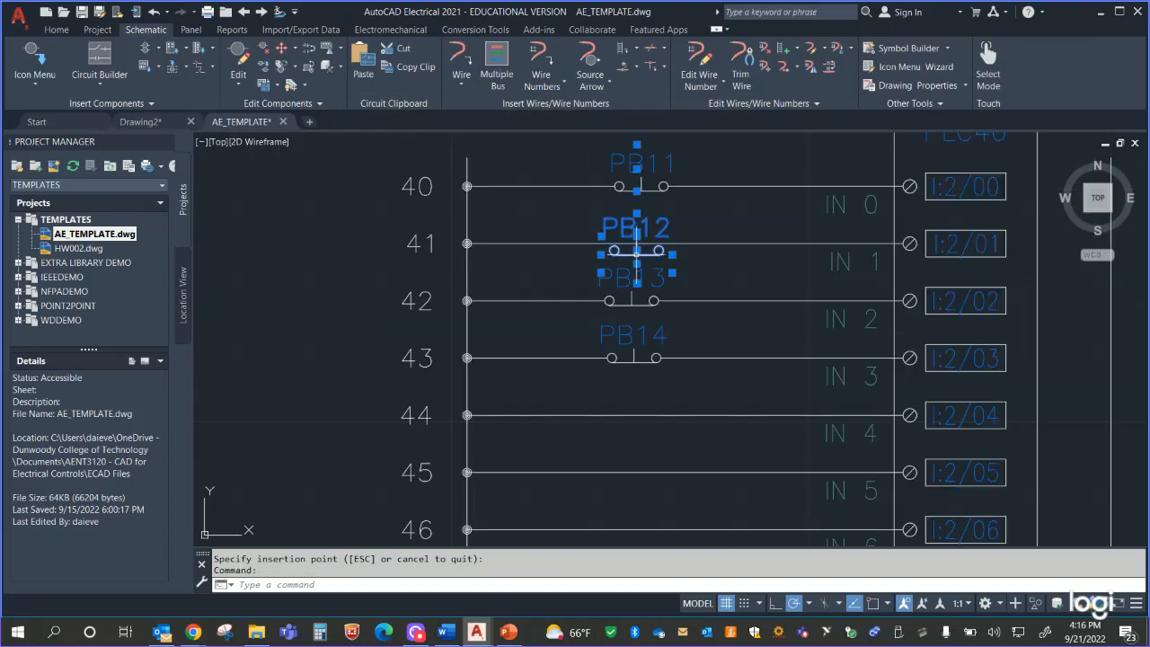
{"action": "key", "text": "Delete"}
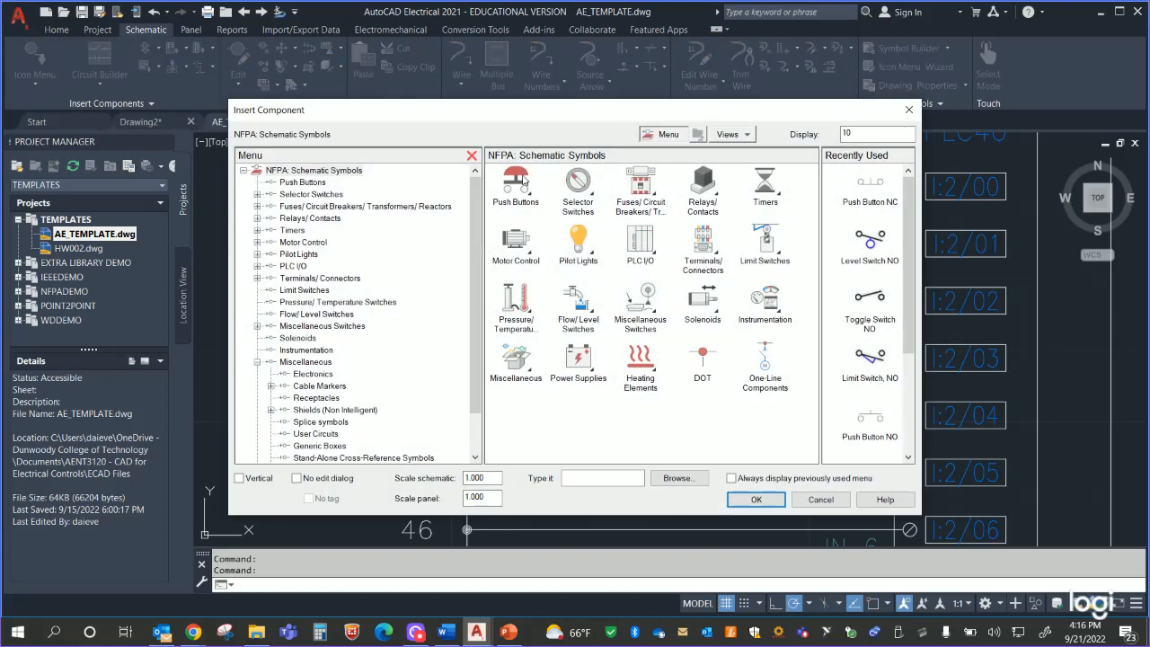
{"action": "left_click", "coordinate": [527, 183]}
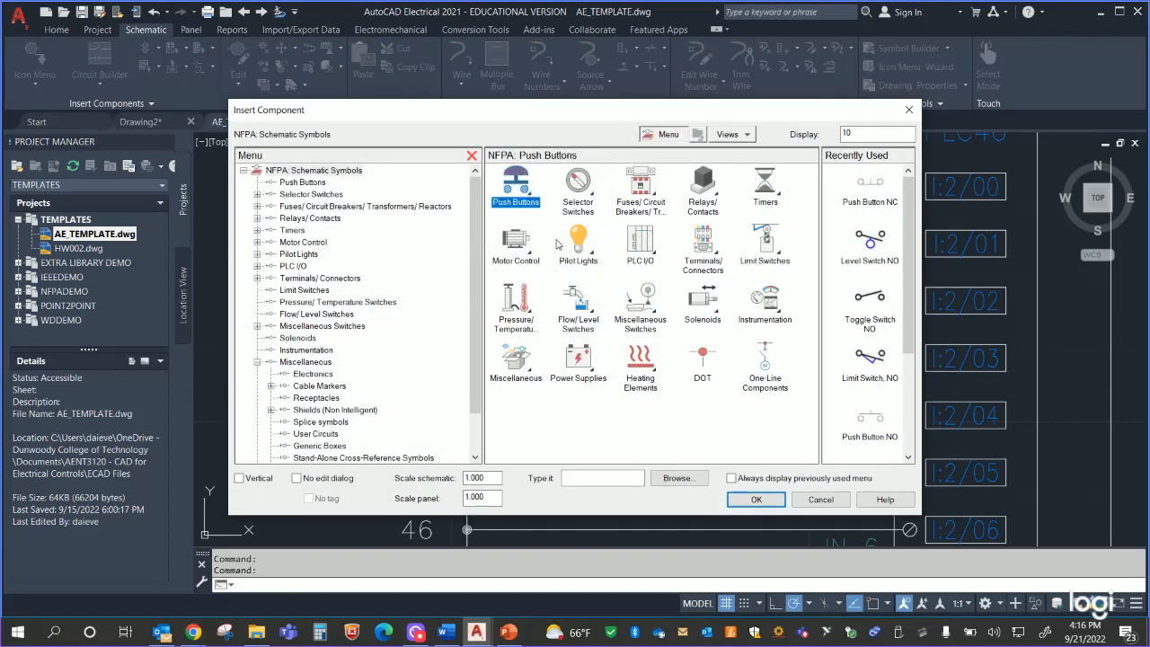
{"action": "left_click", "coordinate": [516, 191]}
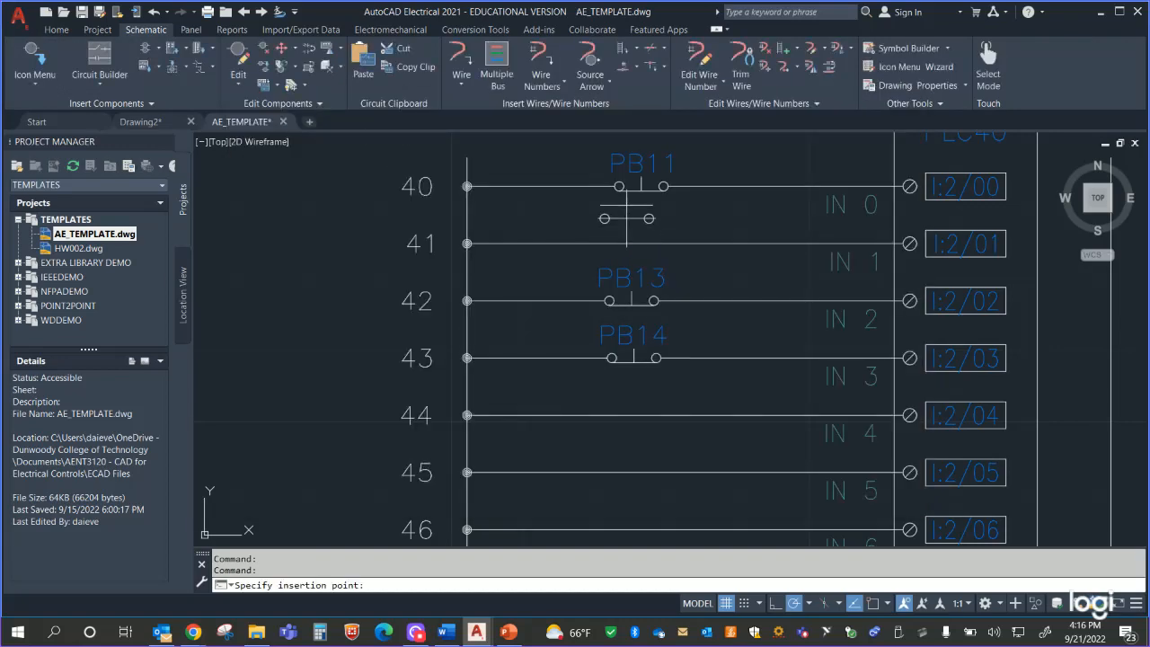
{"action": "left_click", "coordinate": [634, 241]}
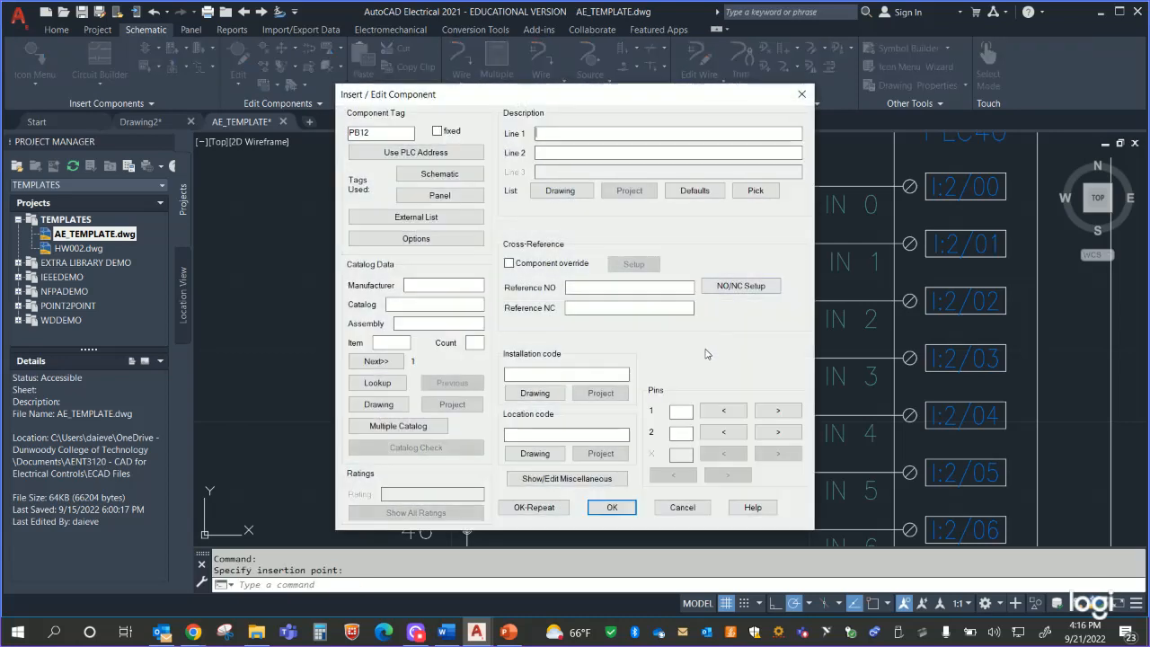
{"action": "left_click", "coordinate": [616, 506]}
Step: Delete the empty rung wires between lines 44 and 56, keeping the line numbers and the PLC module
{"action": "scroll", "coordinate": [864, 409], "scroll_direction": "down", "scroll_amount": 4}
{"action": "scroll", "coordinate": [864, 410], "scroll_direction": "down", "scroll_amount": 2}
{"action": "middle_click_drag", "start_coordinate": [843, 541], "coordinate": [663, 360]}
{"action": "left_click", "coordinate": [646, 413]}
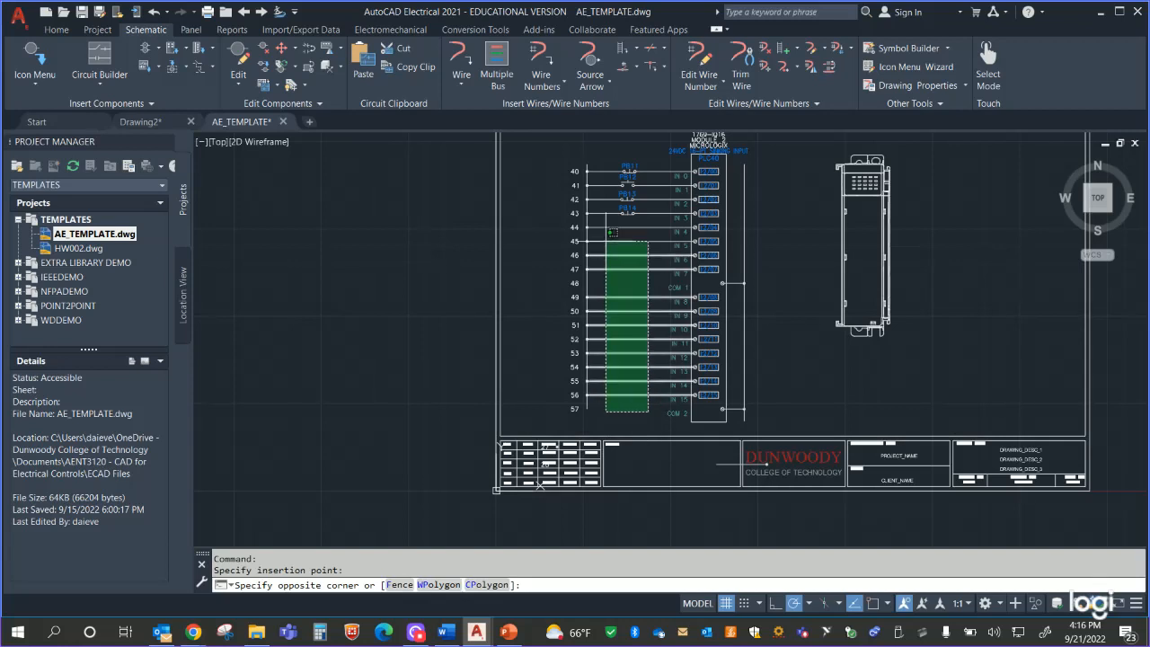
{"action": "left_click", "coordinate": [603, 218]}
{"action": "key", "text": "Delete"}
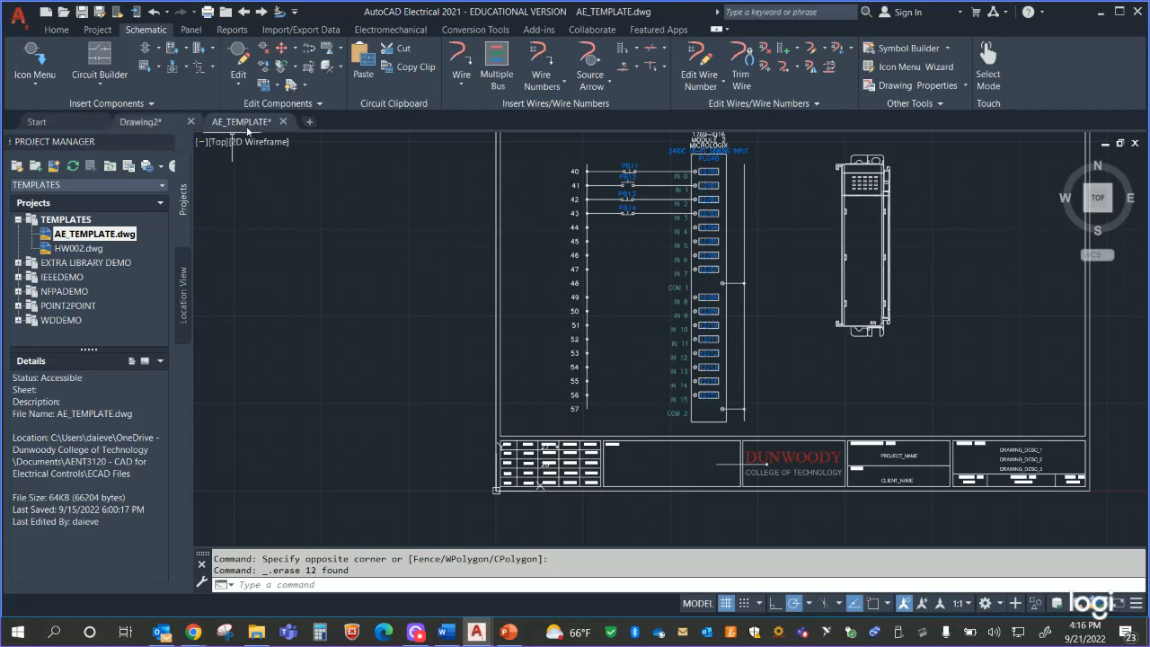
Step: Create a new drawing and start a ladder in it, accepting the WD_M block with the project's configuration settings
{"action": "left_click", "coordinate": [309, 121]}
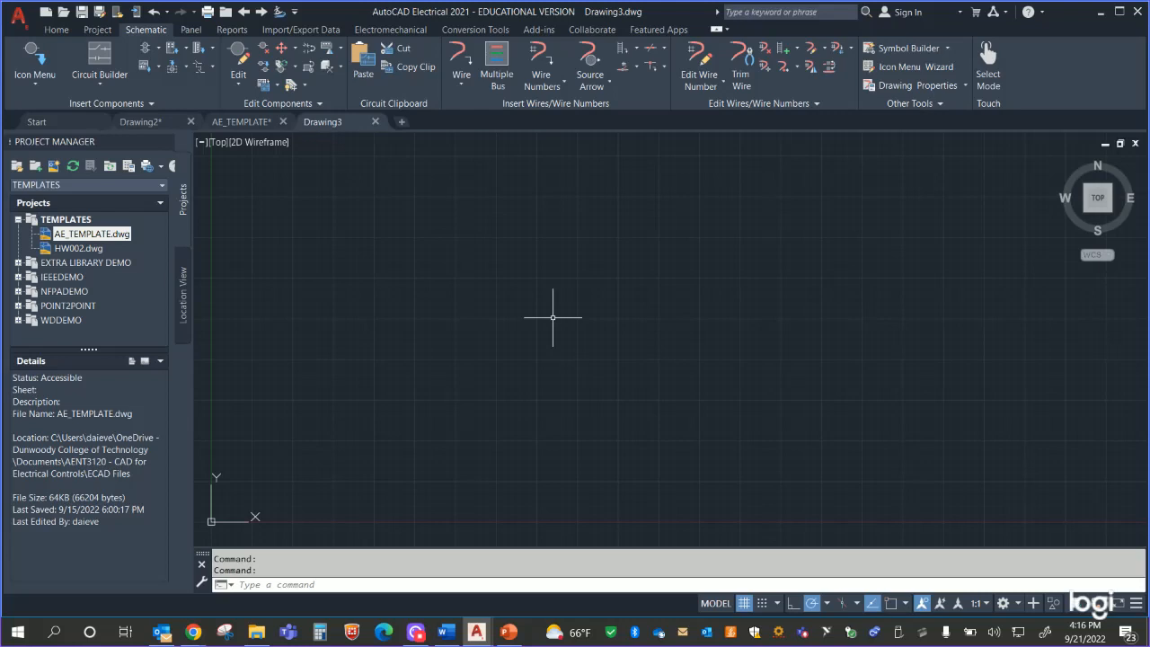
{"action": "left_click", "coordinate": [624, 49]}
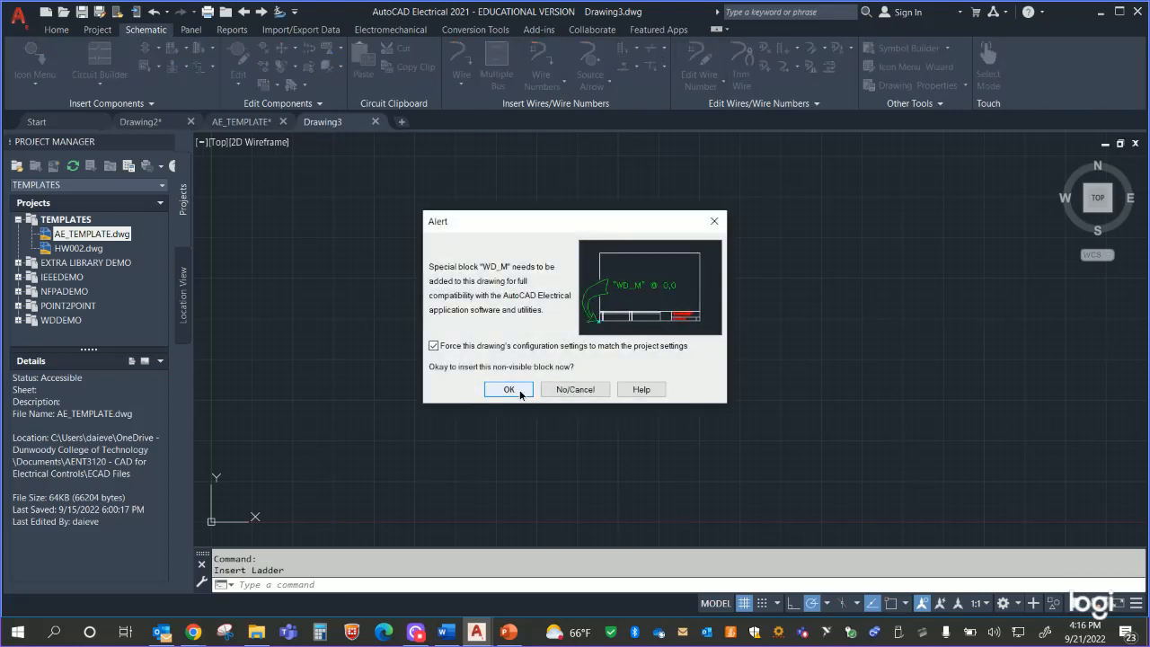
{"action": "left_click", "coordinate": [508, 389]}
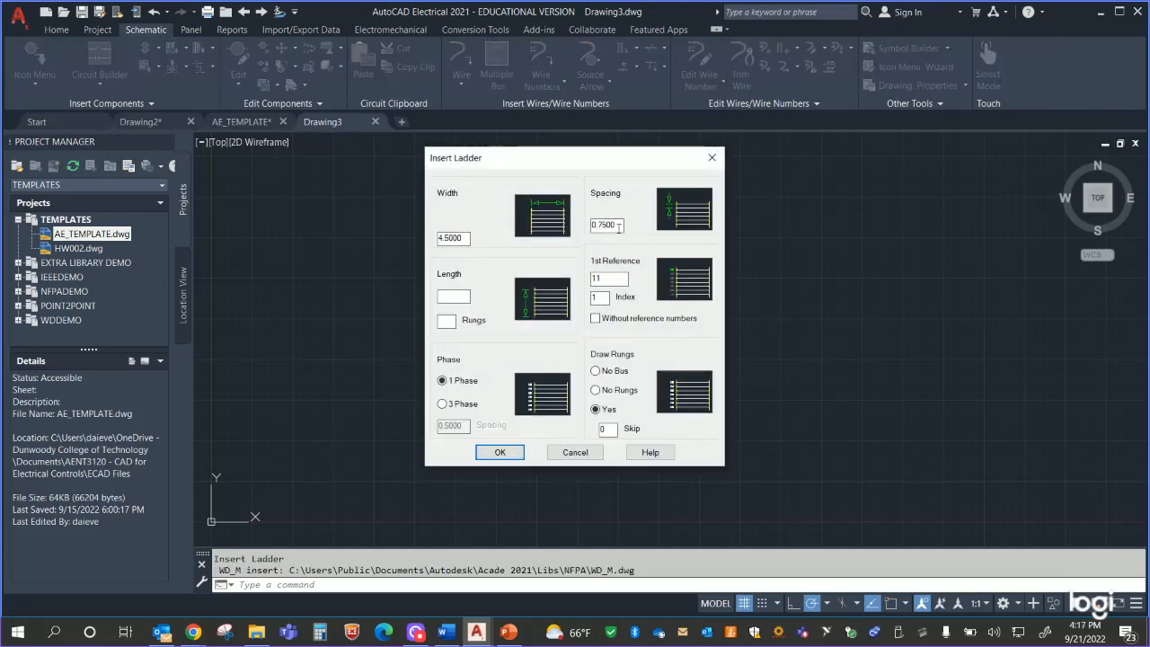
Step: Insert a one-phase ladder 4.5 wide with 0.5 rung spacing and first reference 11
{"action": "double_click", "coordinate": [616, 226]}
{"action": "key", "text": "BackSpace"}
{"action": "type", "text": ".5"}
{"action": "left_click", "coordinate": [499, 452]}
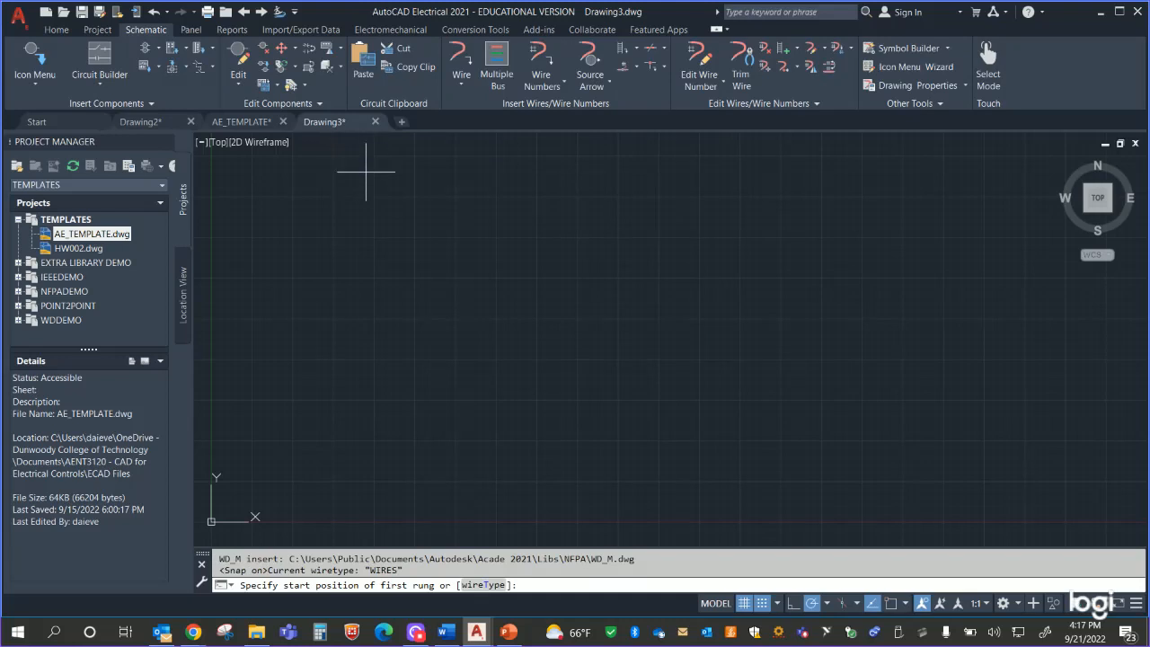
{"action": "left_click", "coordinate": [368, 174]}
{"action": "left_click", "coordinate": [571, 332]}
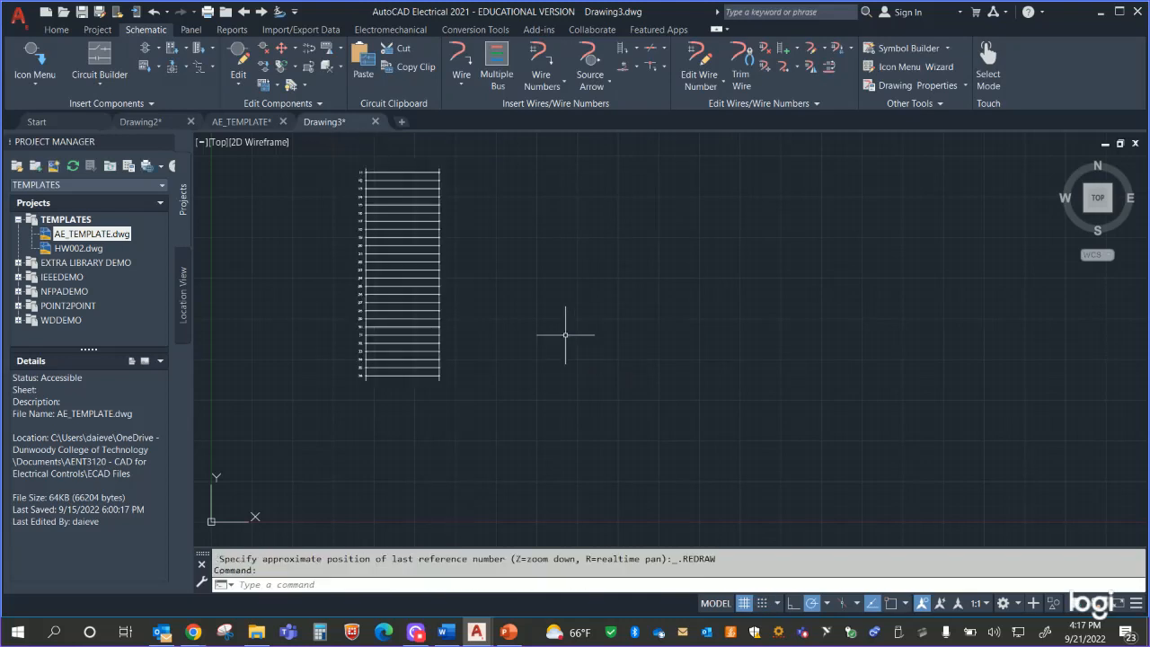
Step: Insert a first-point, one-wire PLC input symbol near the right end of rung 11, accepting the default address and tag
{"action": "scroll", "coordinate": [529, 296], "scroll_direction": "up", "scroll_amount": 3}
{"action": "middle_click_drag", "start_coordinate": [752, 294], "coordinate": [873, 519]}
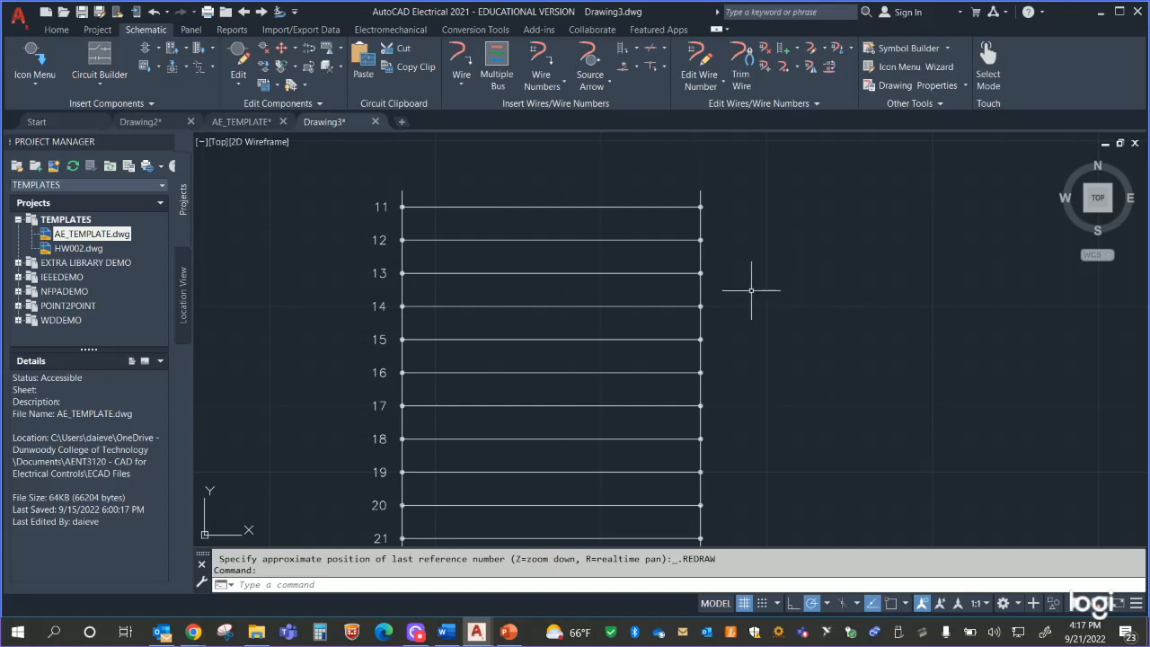
{"action": "left_click", "coordinate": [38, 57]}
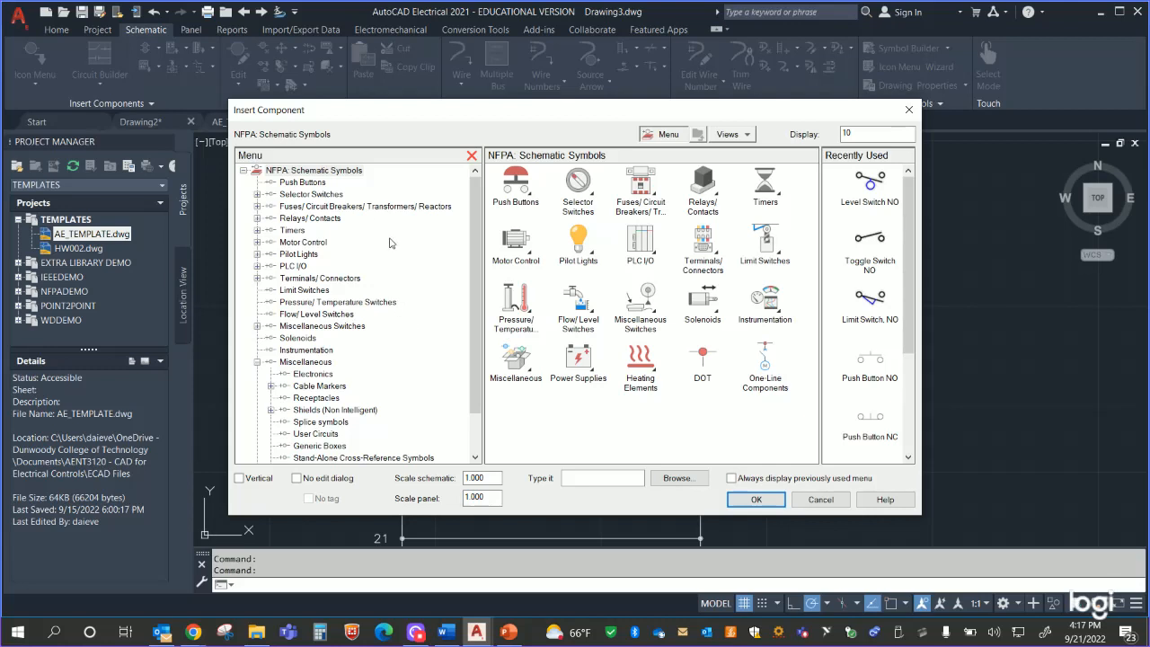
{"action": "left_click", "coordinate": [314, 171]}
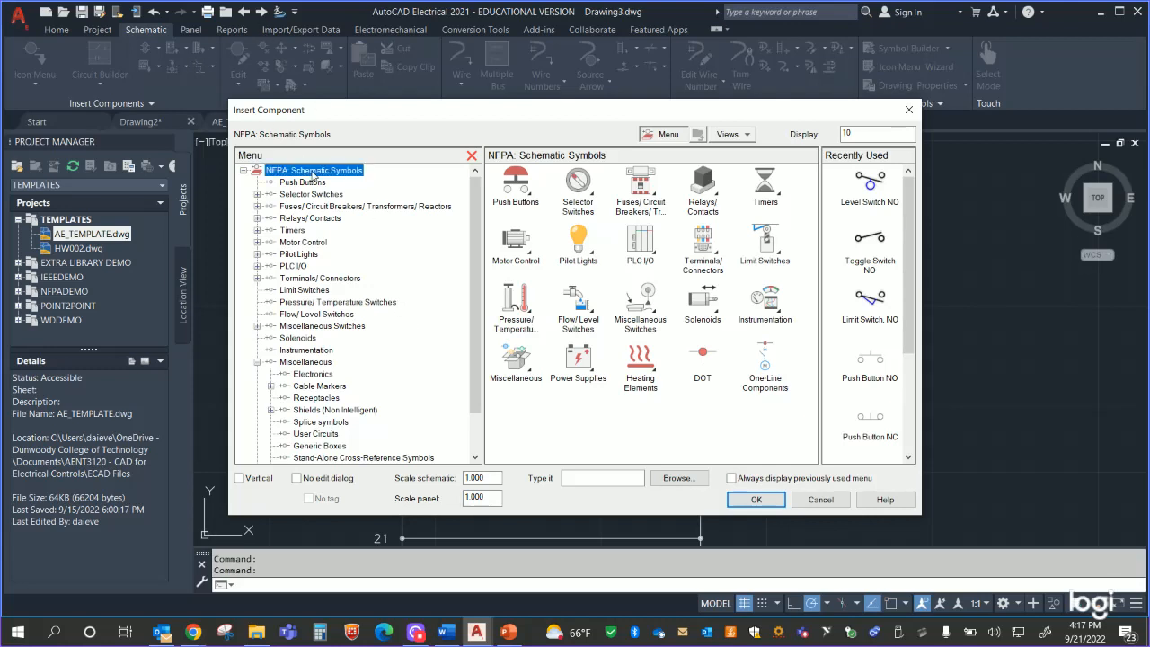
{"action": "left_click", "coordinate": [640, 247]}
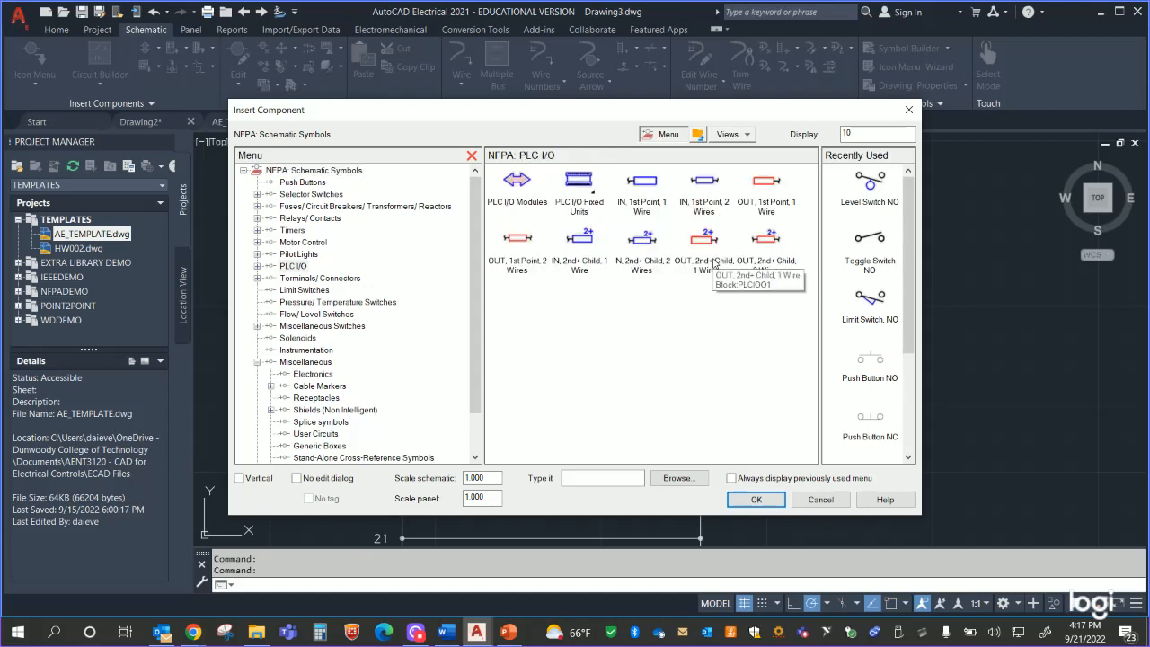
{"action": "left_click", "coordinate": [648, 181]}
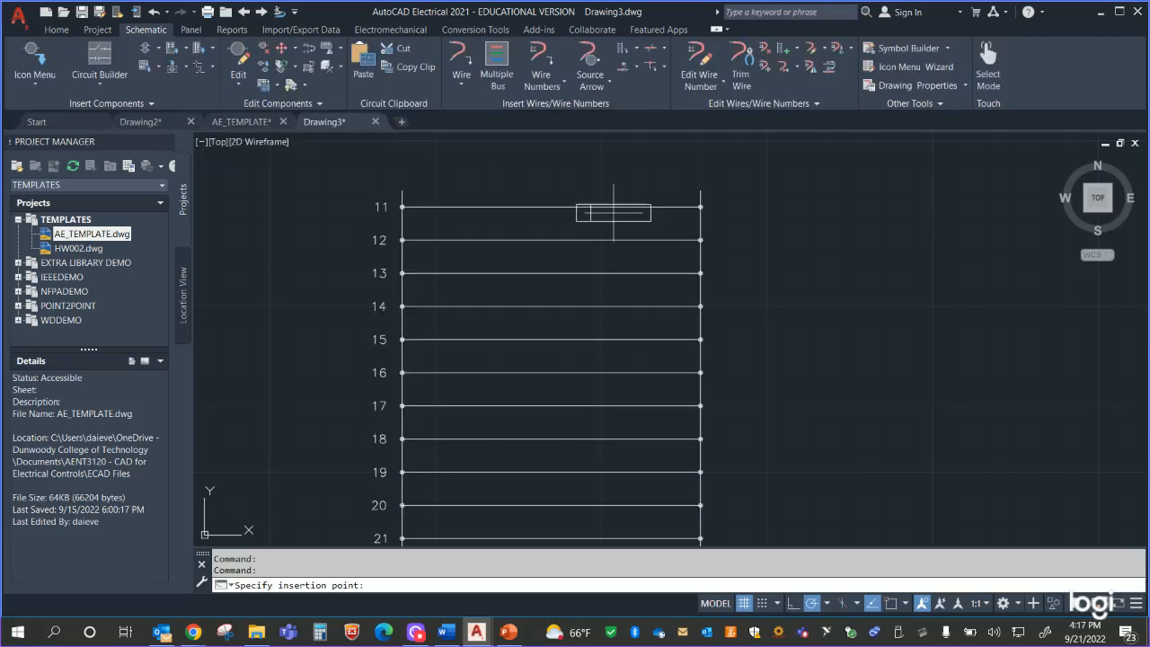
{"action": "left_click", "coordinate": [612, 206]}
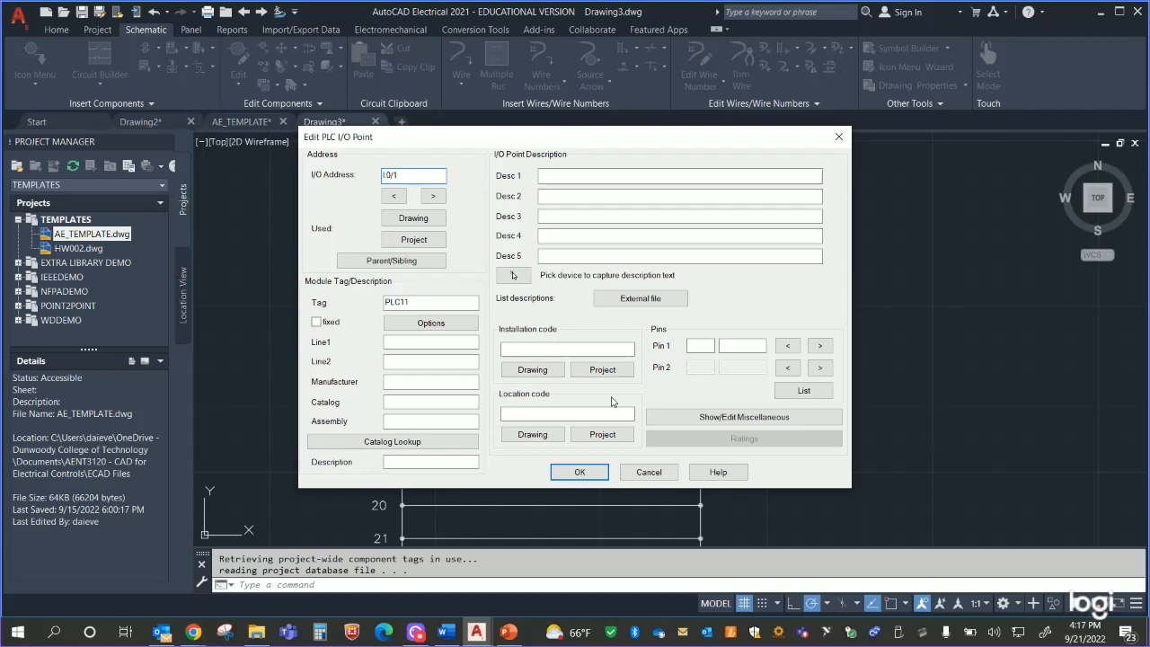
{"action": "left_click", "coordinate": [579, 472]}
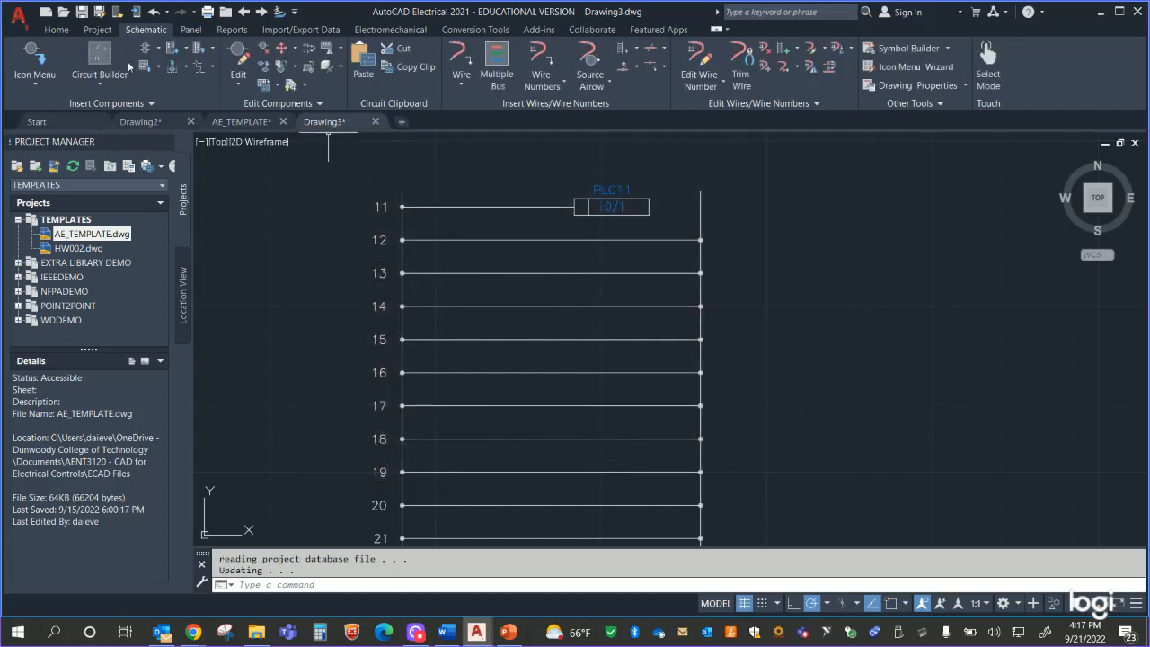
Step: Insert a first-point, one-wire PLC input symbol near the right end of rung 12 with address I:0/2
{"action": "left_click", "coordinate": [36, 61]}
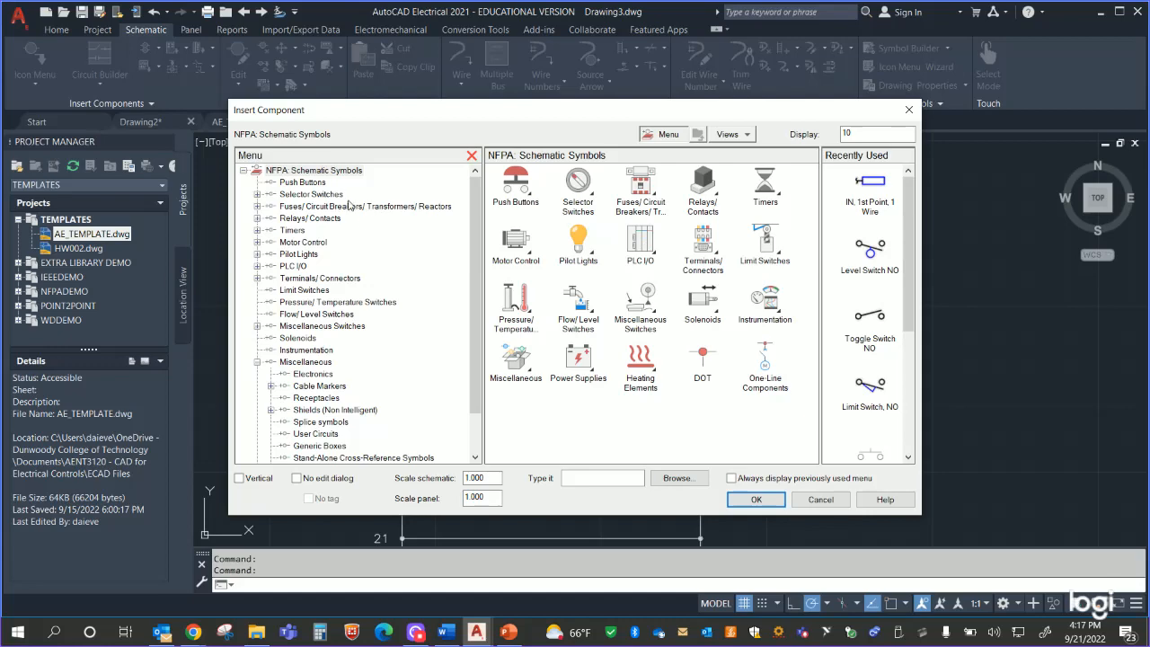
{"action": "left_click", "coordinate": [652, 256]}
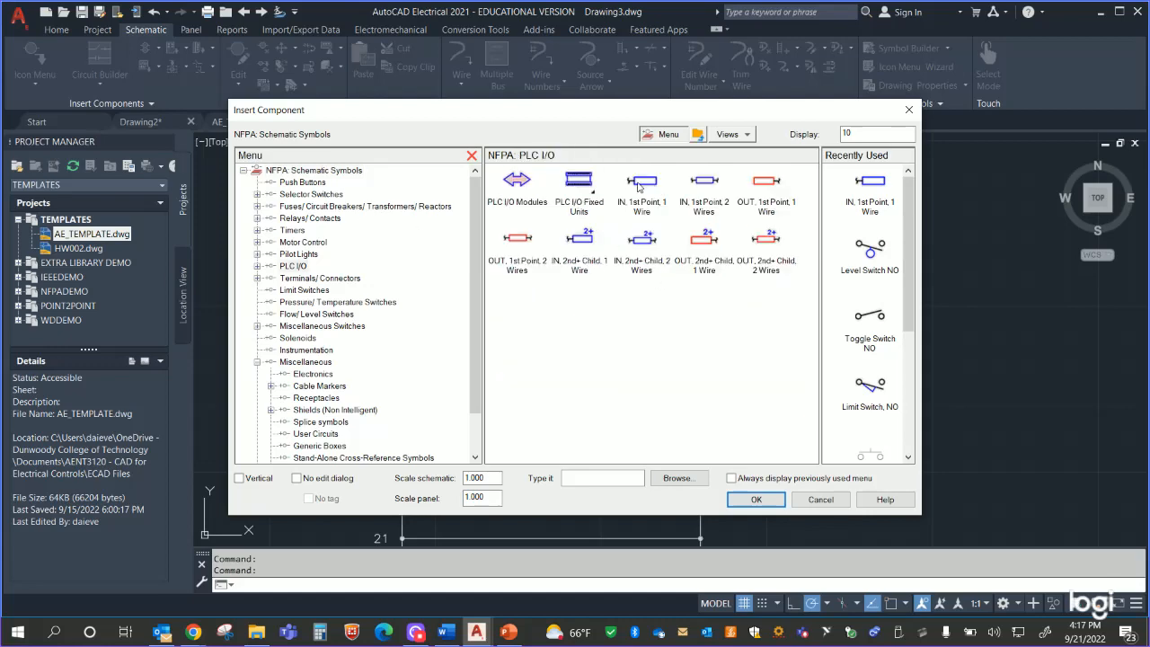
{"action": "left_click", "coordinate": [641, 182]}
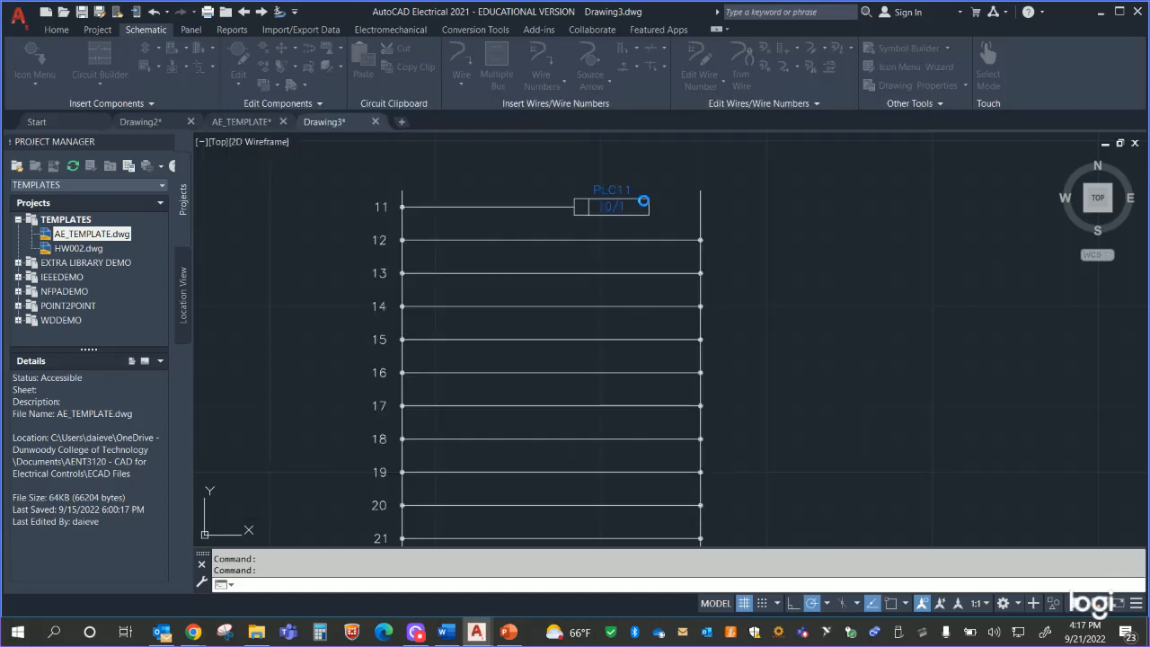
{"action": "left_click", "coordinate": [609, 241]}
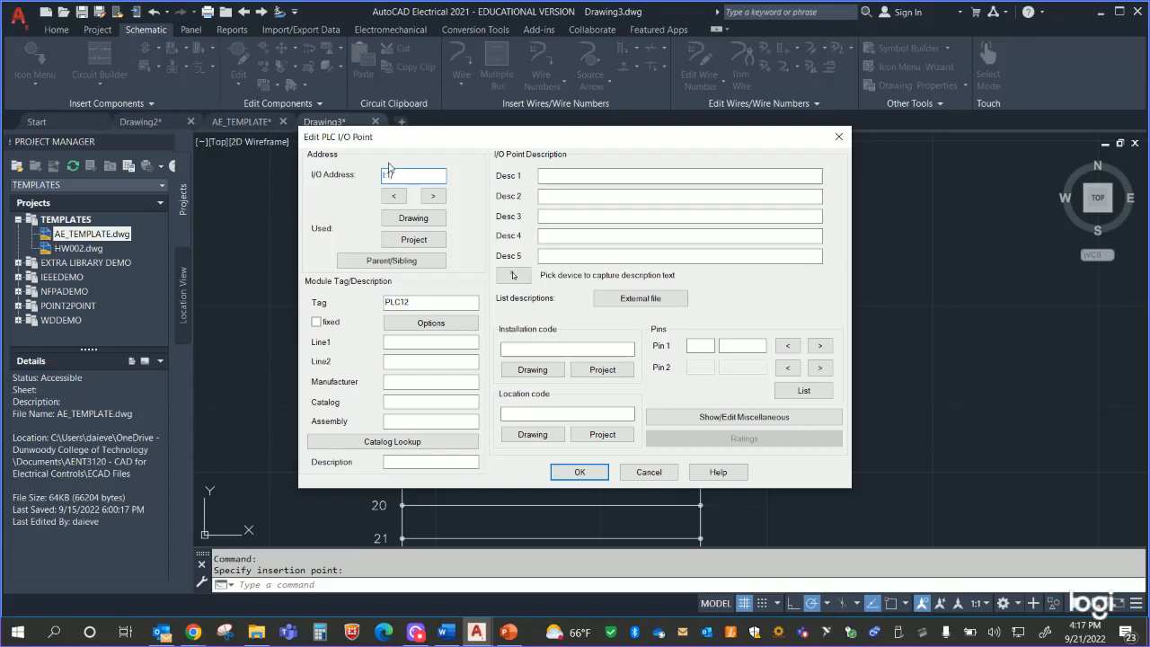
{"action": "left_click_drag", "start_coordinate": [537, 144], "coordinate": [607, 172]}
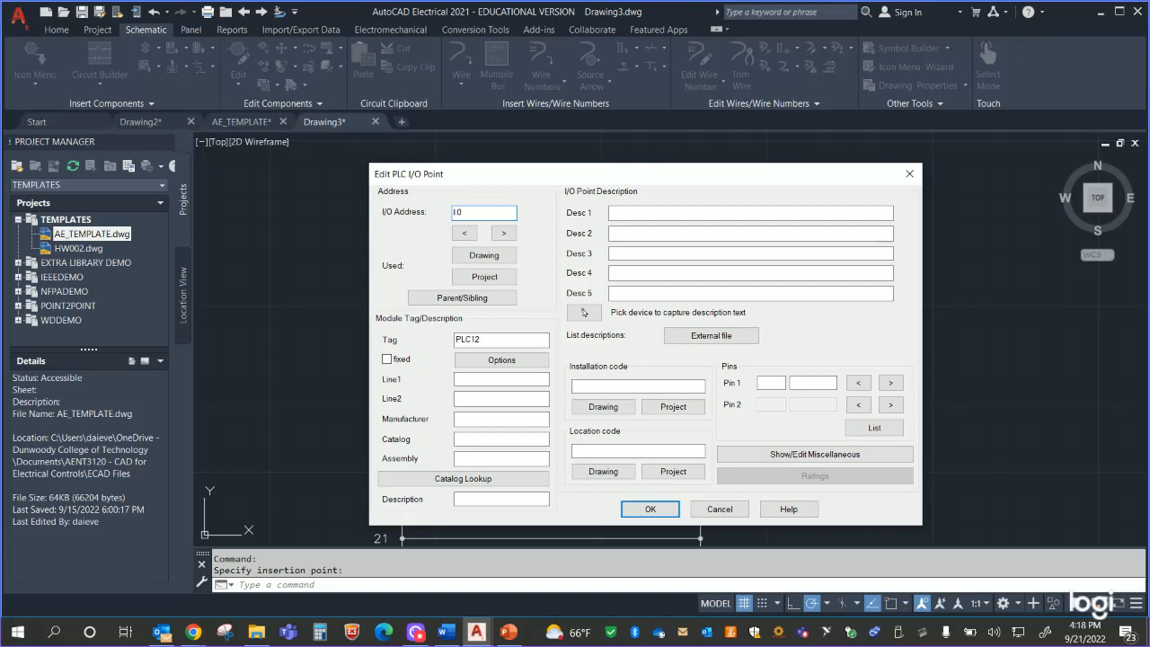
{"action": "key", "text": "Return"}
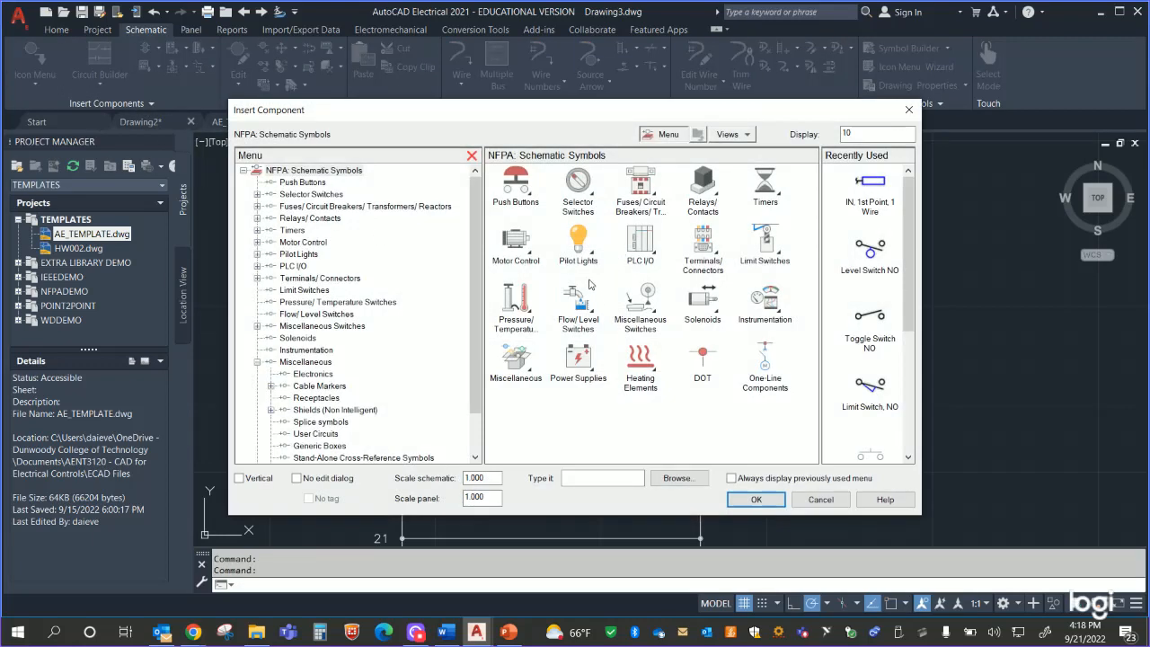
Step: Insert a first-point, one-wire PLC output symbol near the left end of rung 16 with address O:2/1
{"action": "left_click", "coordinate": [648, 244]}
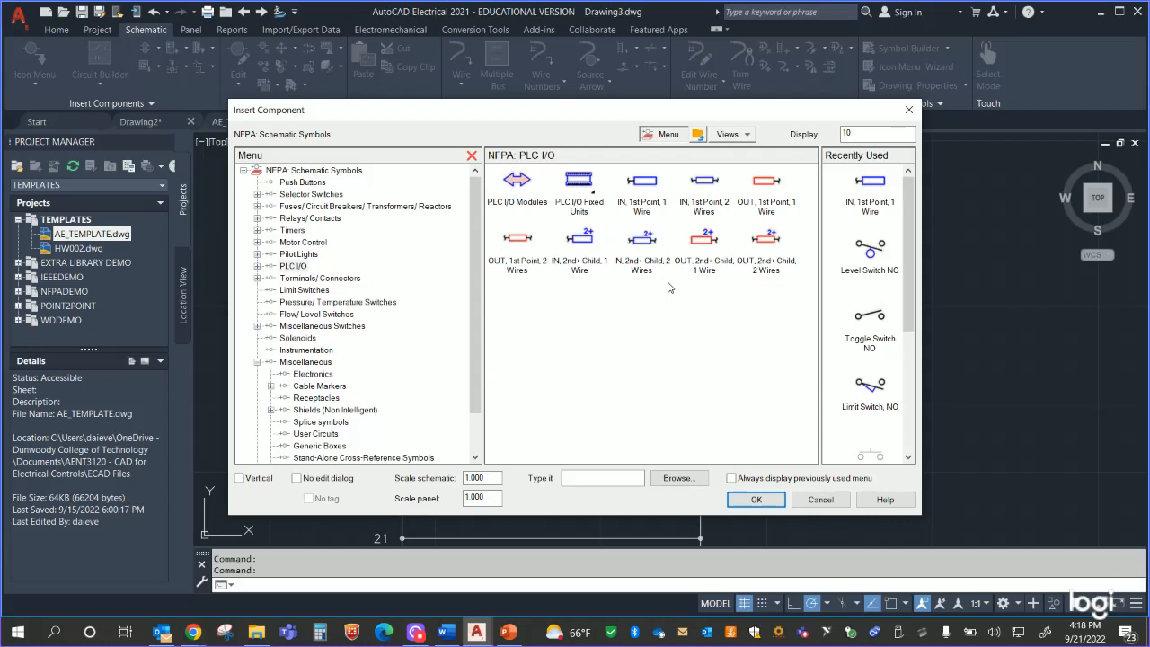
{"action": "left_click", "coordinate": [764, 186]}
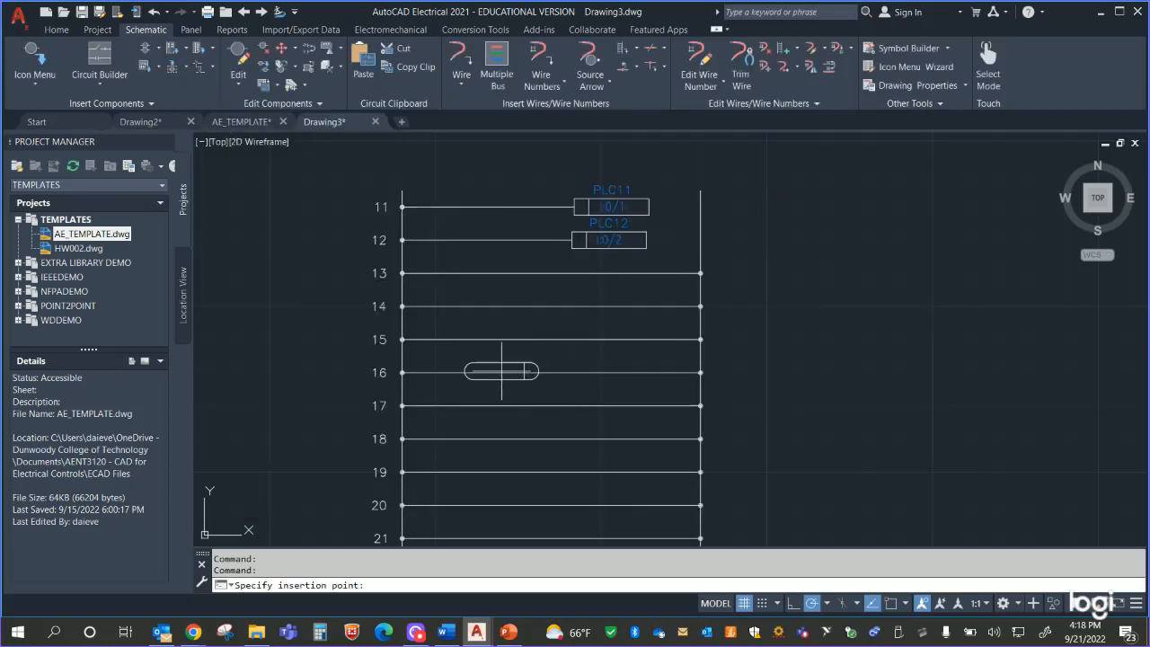
{"action": "left_click", "coordinate": [471, 371]}
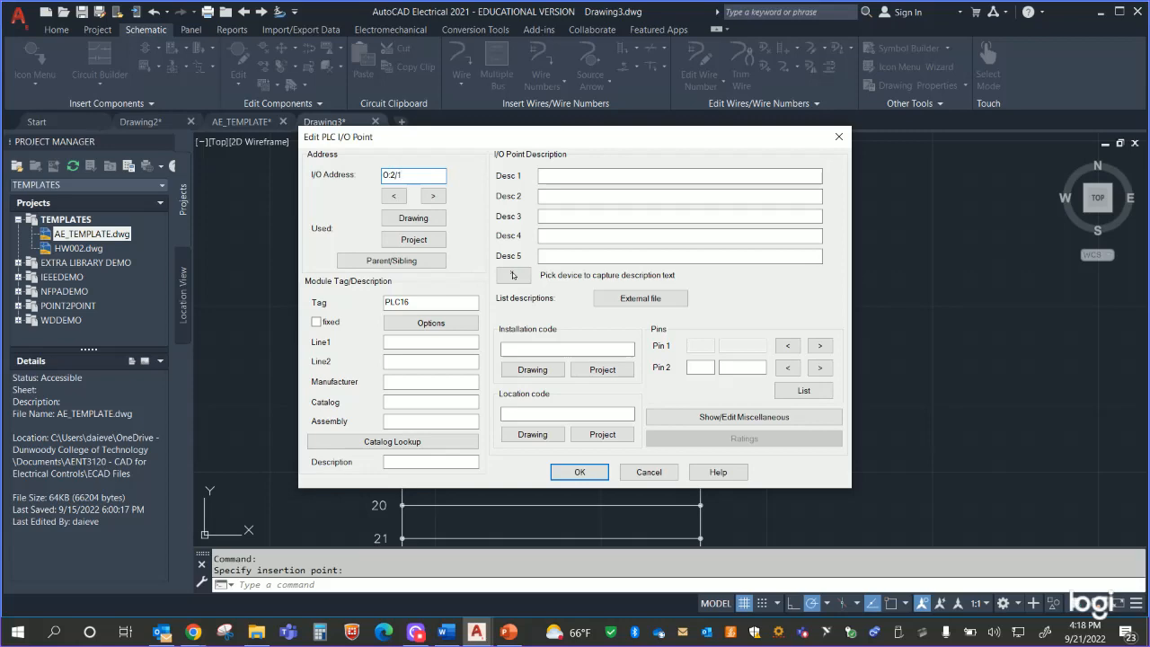
{"action": "key", "text": "Return"}
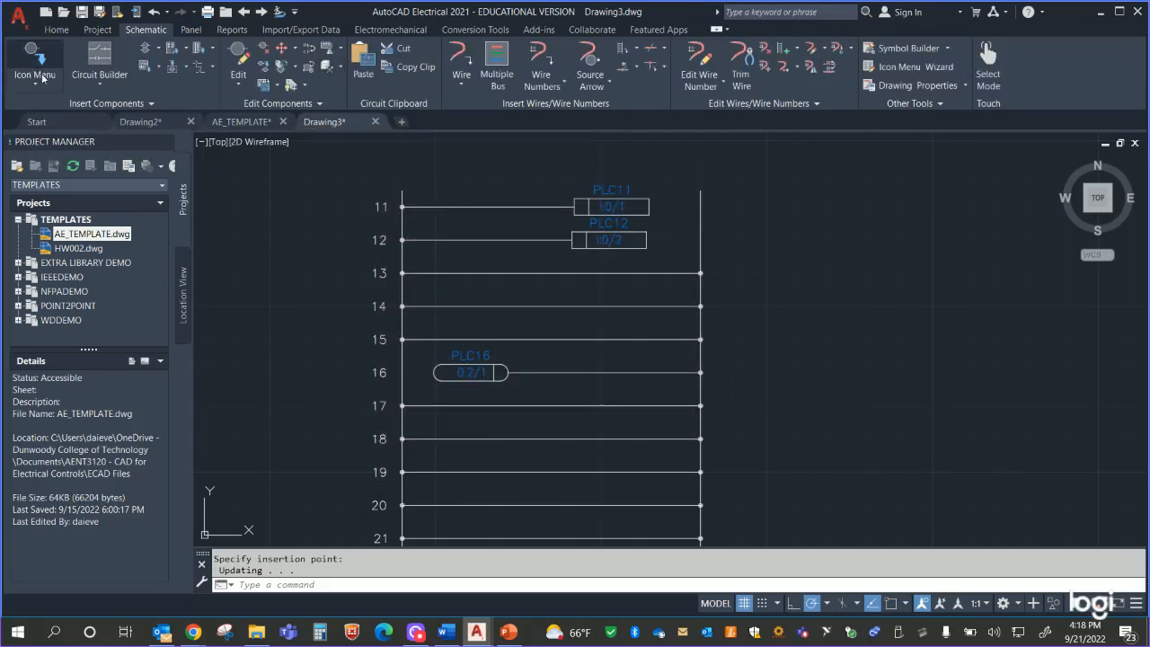
Step: Insert a first-point, one-wire PLC output symbol near the left end of rung 17 with address O:2/2
{"action": "key", "text": "Return"}
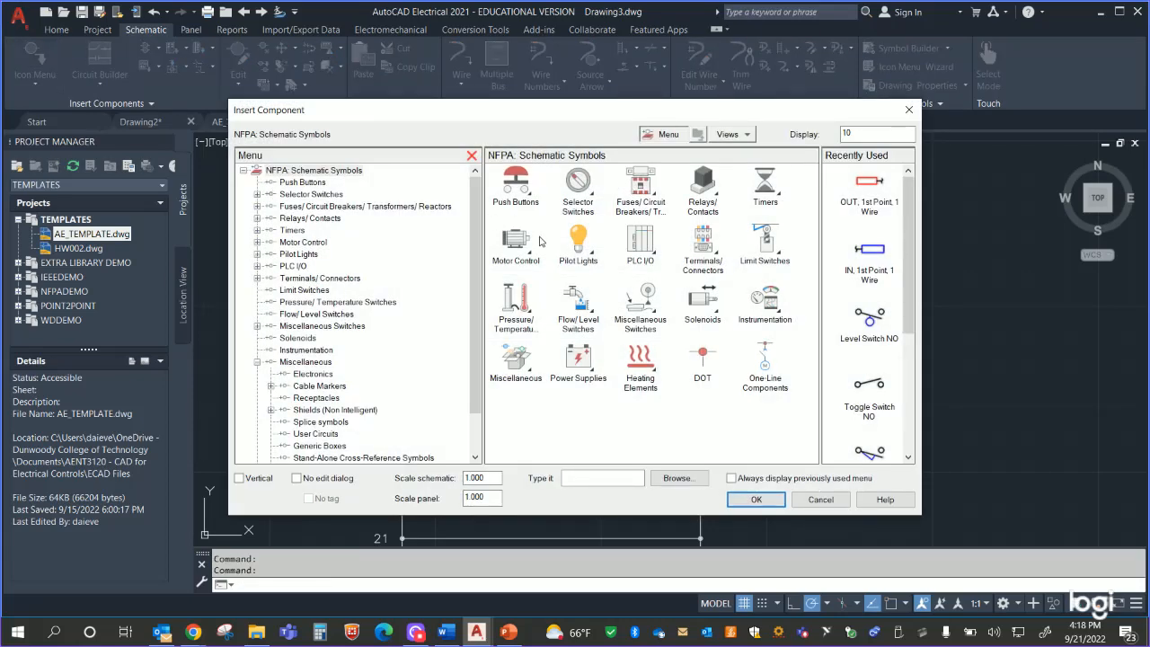
{"action": "left_click", "coordinate": [653, 260]}
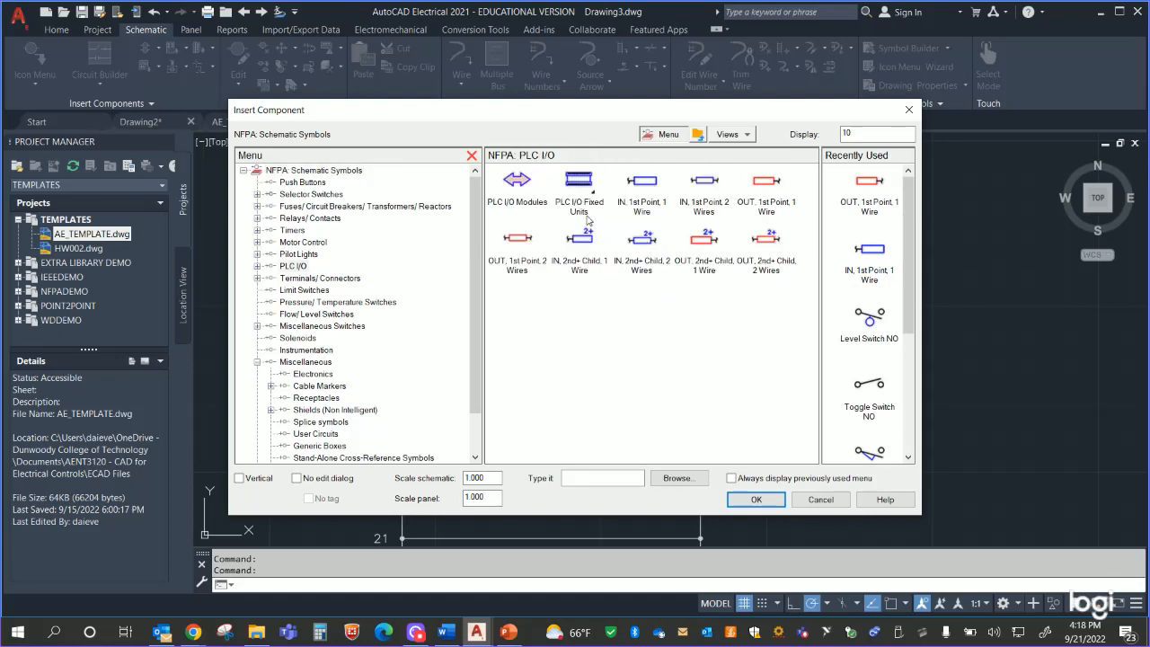
{"action": "left_click", "coordinate": [765, 183]}
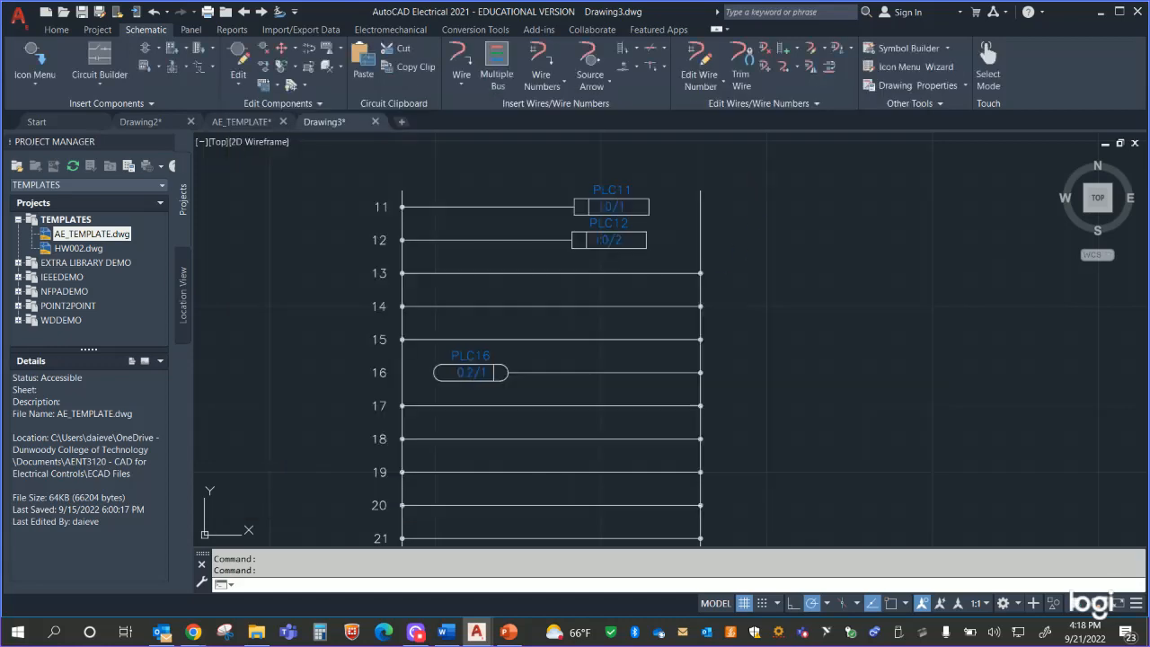
{"action": "left_click", "coordinate": [478, 406]}
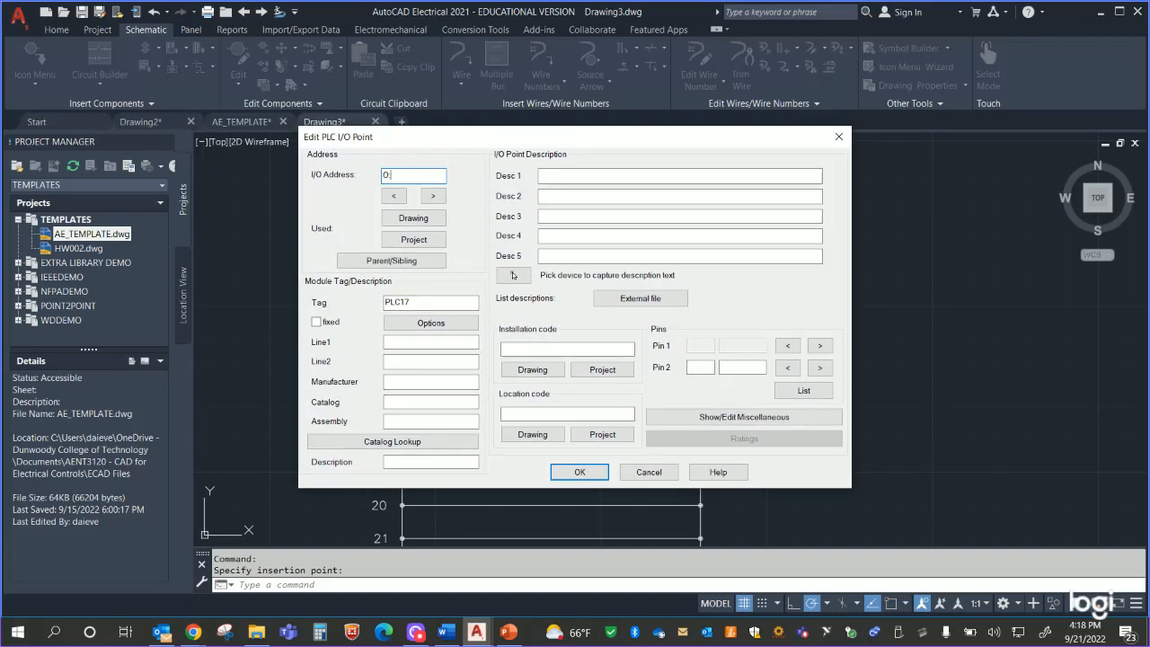
{"action": "key", "text": "Return"}
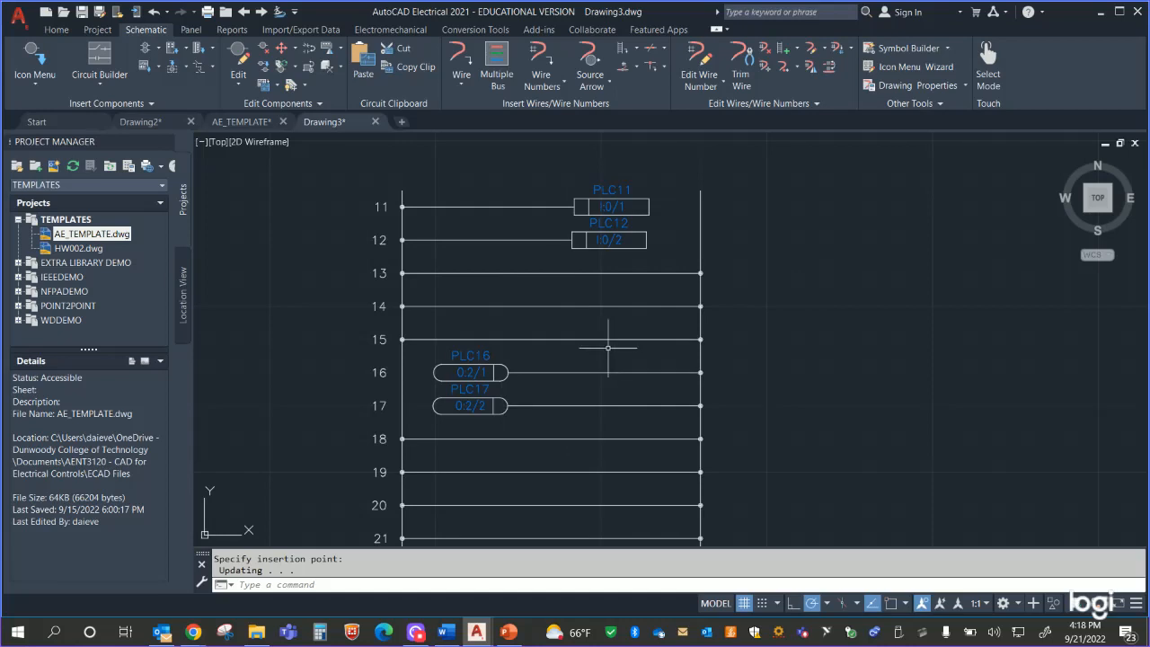
Step: Delete the empty rung wires at lines 13, 14 and 15
{"action": "left_click", "coordinate": [501, 263]}
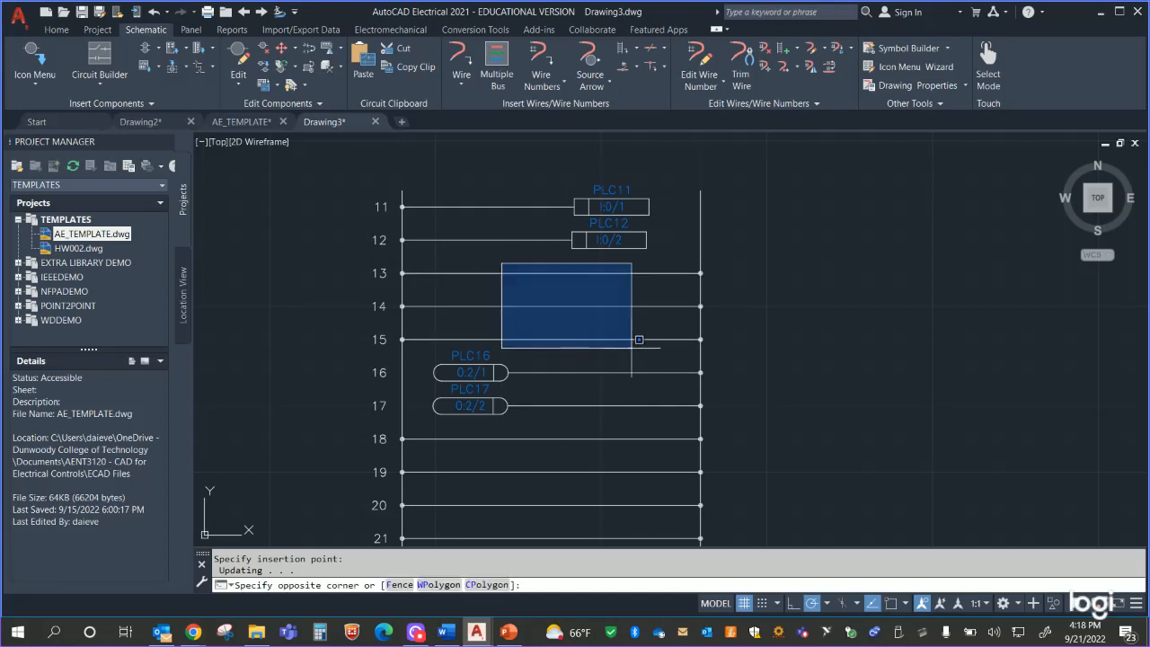
{"action": "left_click", "coordinate": [636, 347]}
{"action": "left_click", "coordinate": [618, 345]}
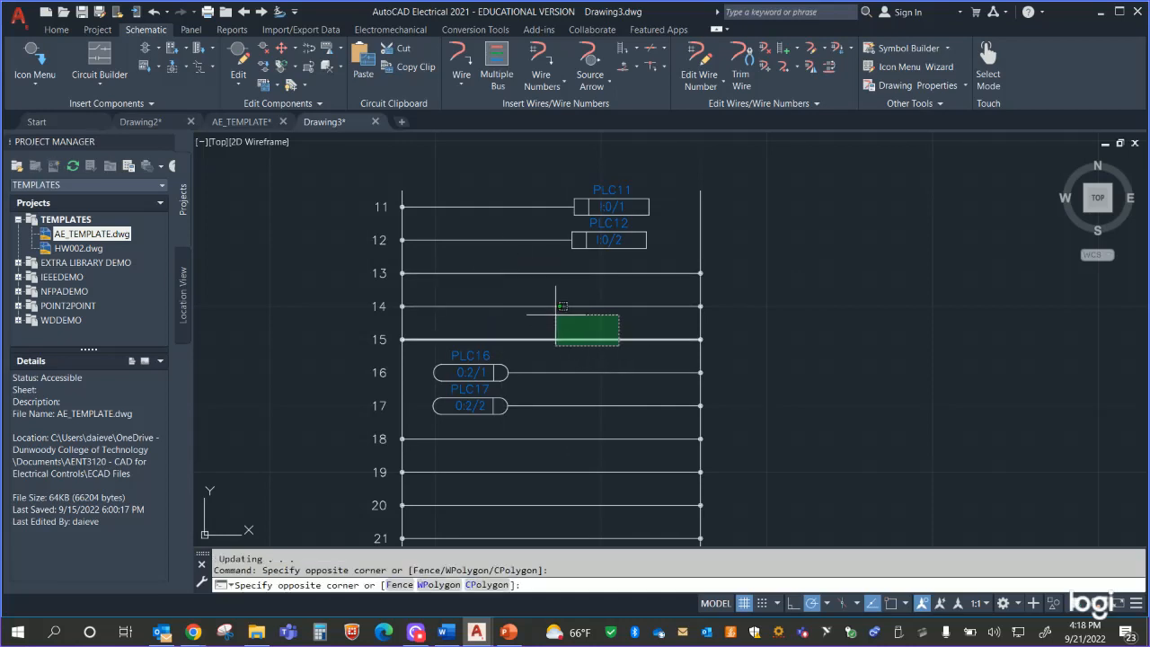
{"action": "left_click", "coordinate": [511, 265]}
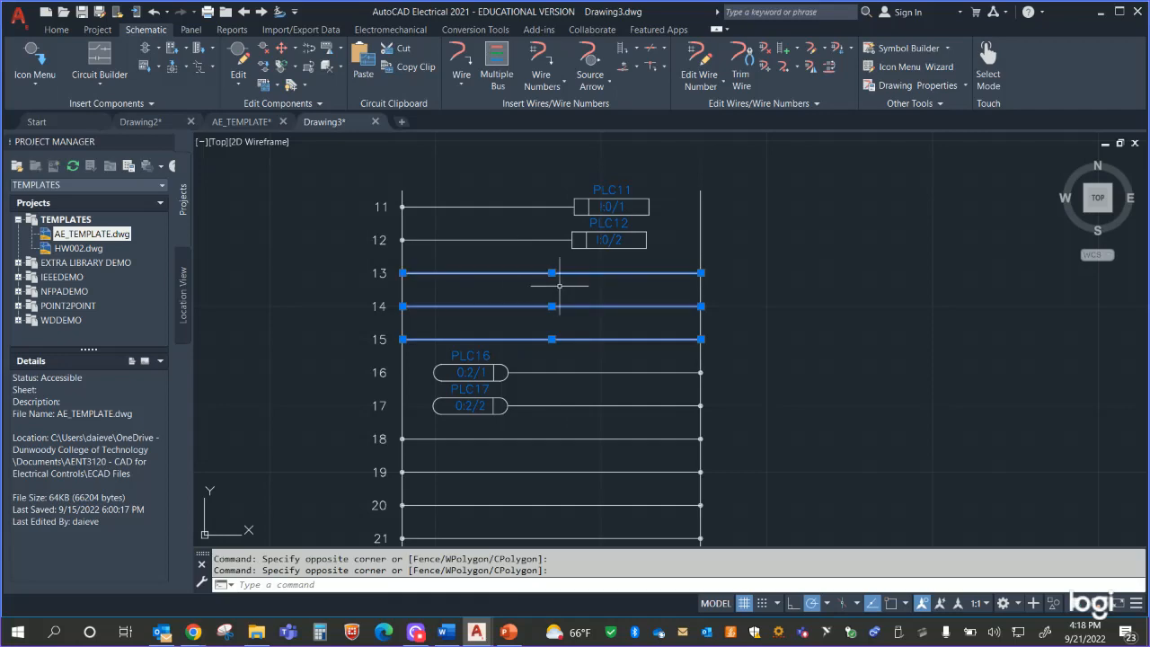
{"action": "key", "text": "Delete"}
{"action": "key", "text": "Delete"}
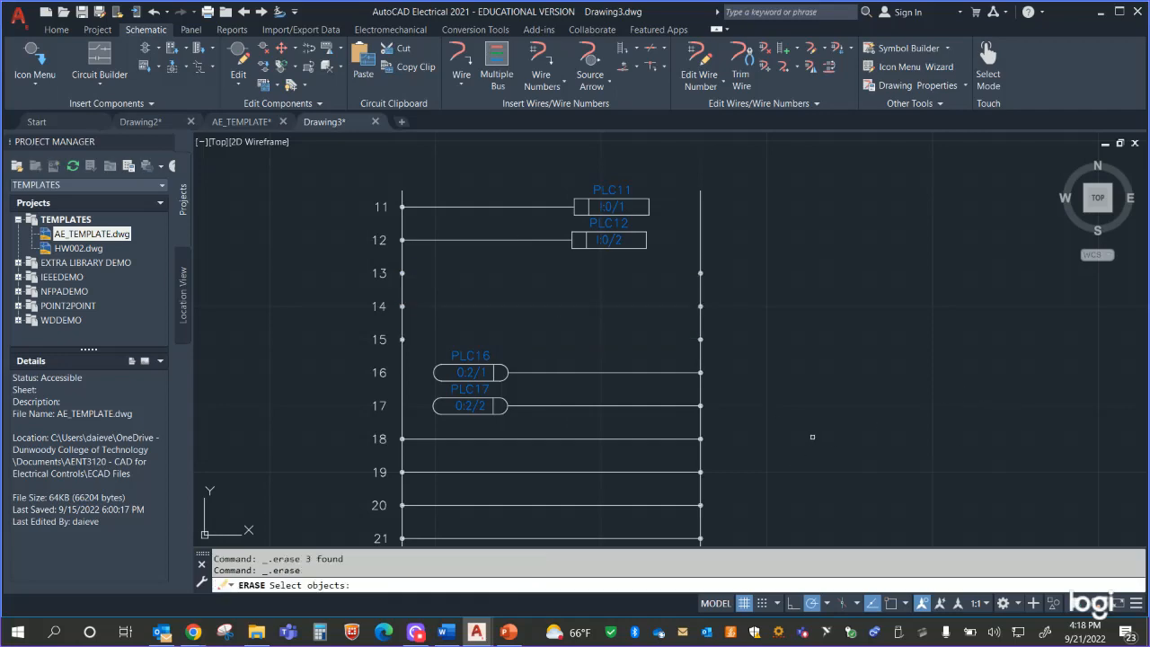
{"action": "scroll", "coordinate": [812, 436], "scroll_direction": "down", "scroll_amount": 2}
{"action": "mouse_move", "coordinate": [811, 432]}
{"action": "middle_mouse_down"}
{"action": "mouse_move", "coordinate": [752, 287]}
{"action": "mouse_move", "coordinate": [726, 290]}
{"action": "mouse_move", "coordinate": [754, 244]}
{"action": "middle_mouse_up"}
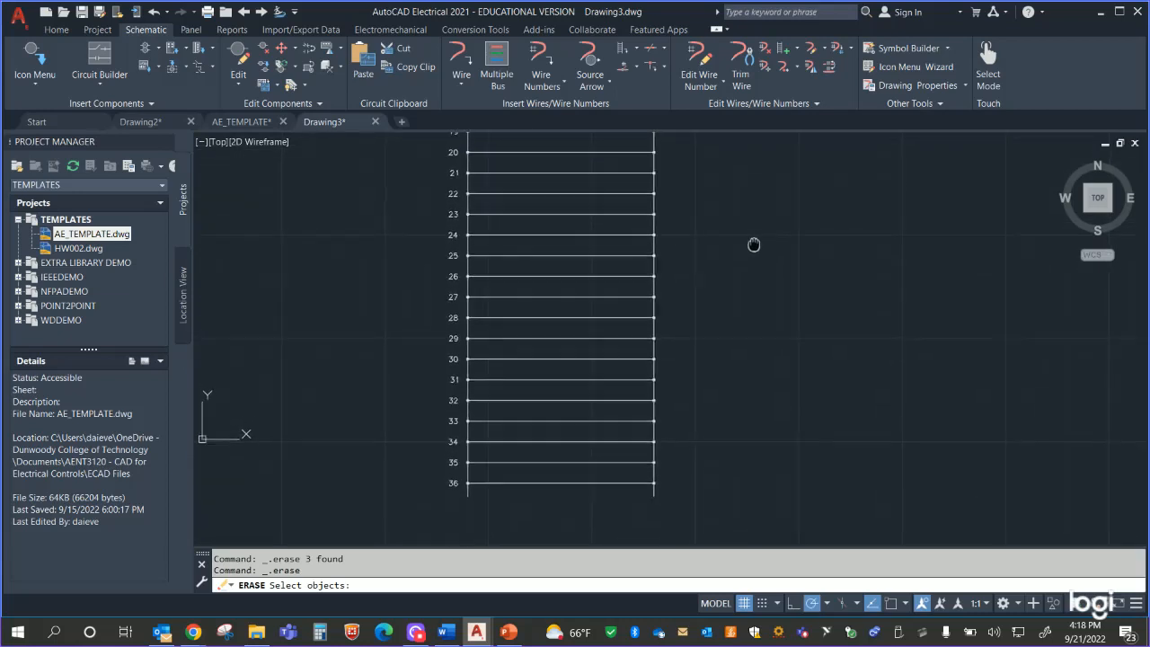
{"action": "left_click", "coordinate": [411, 161]}
{"action": "left_click", "coordinate": [724, 504]}
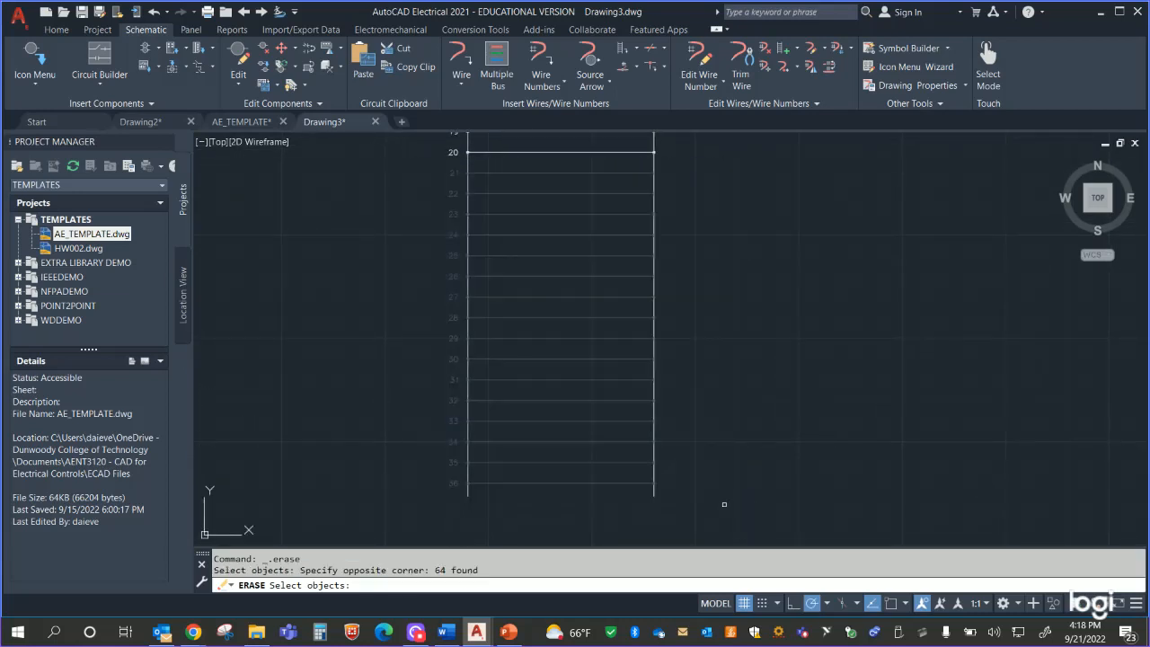
{"action": "left_click", "coordinate": [410, 171]}
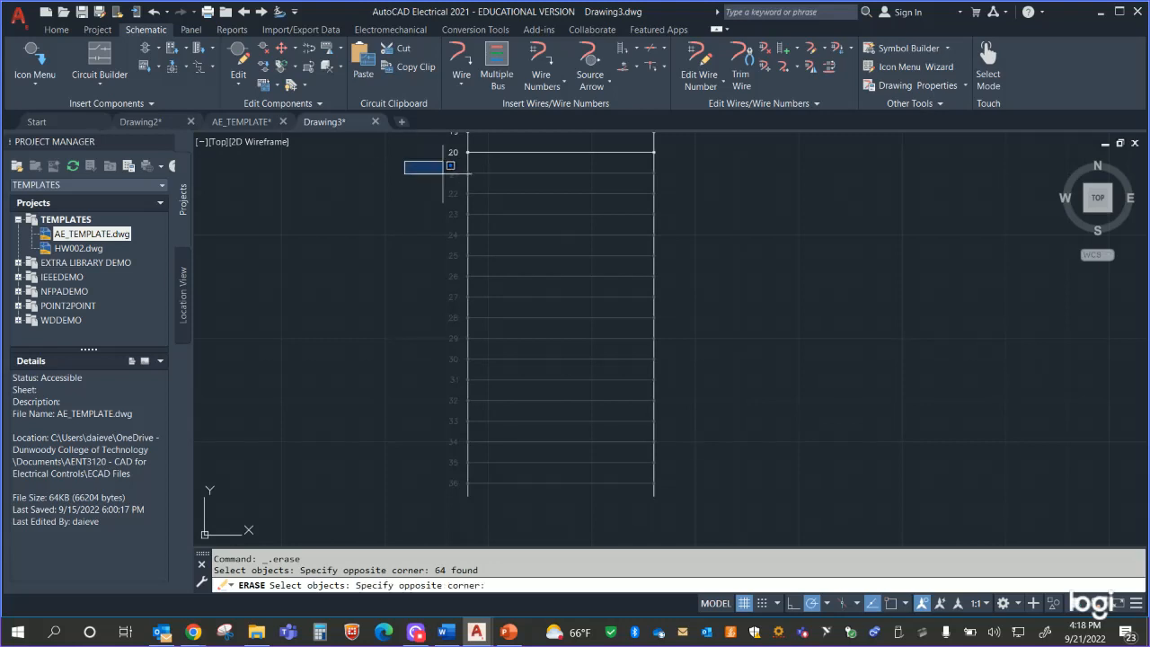
{"action": "left_click", "coordinate": [729, 514]}
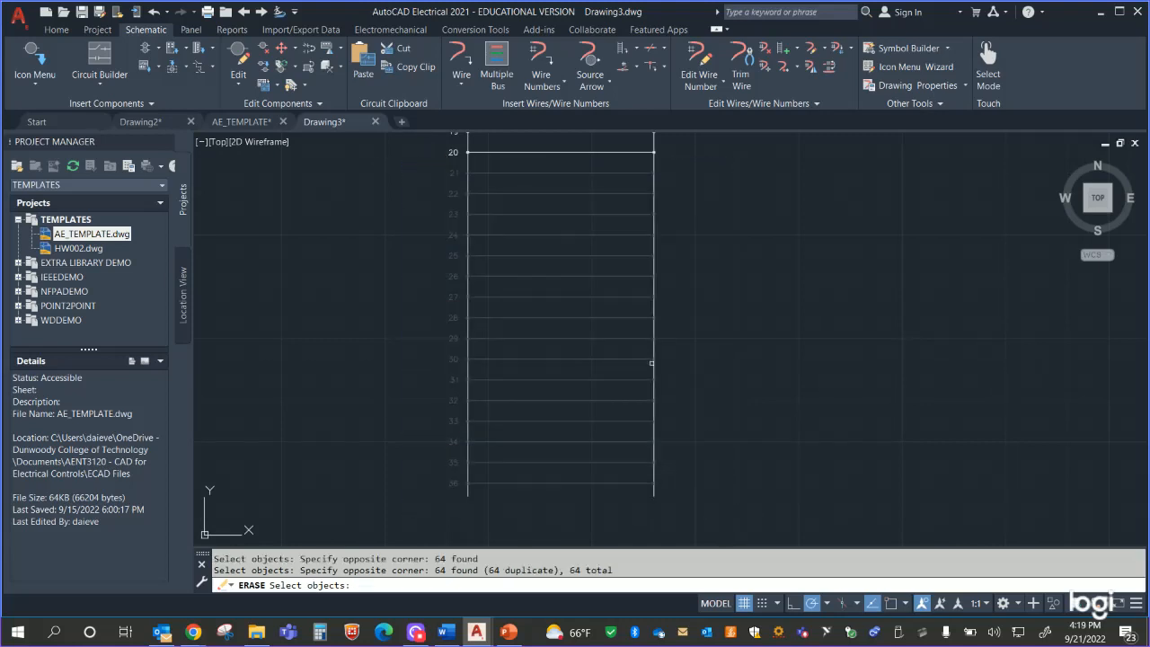
{"action": "left_click", "coordinate": [695, 510]}
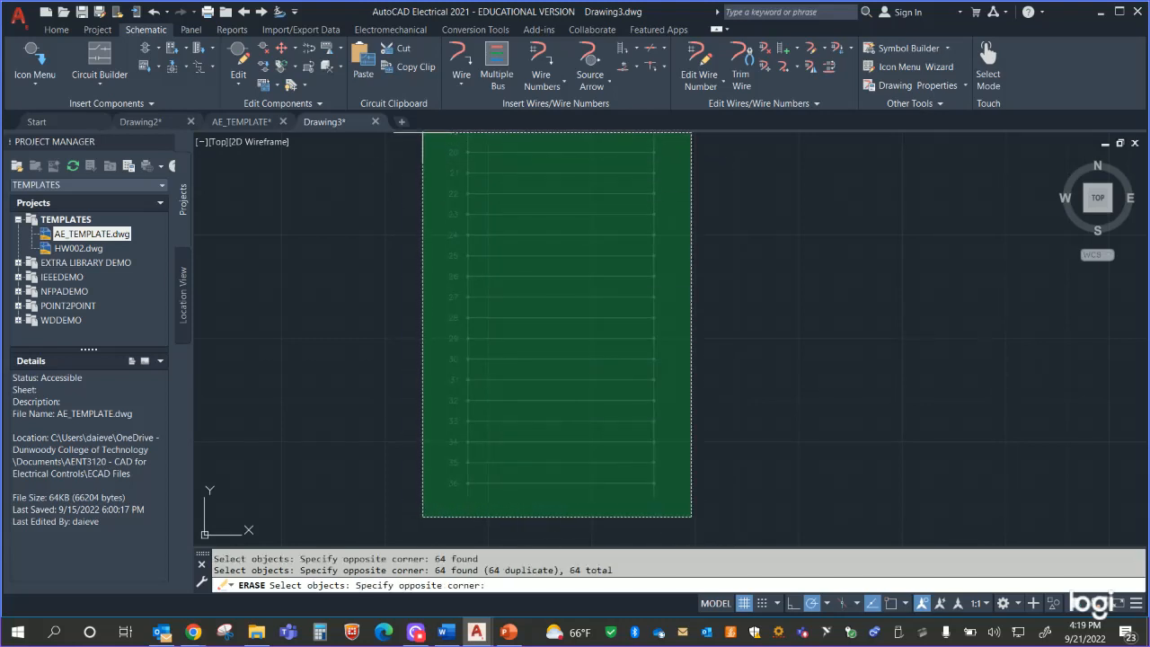
{"action": "left_click", "coordinate": [421, 136]}
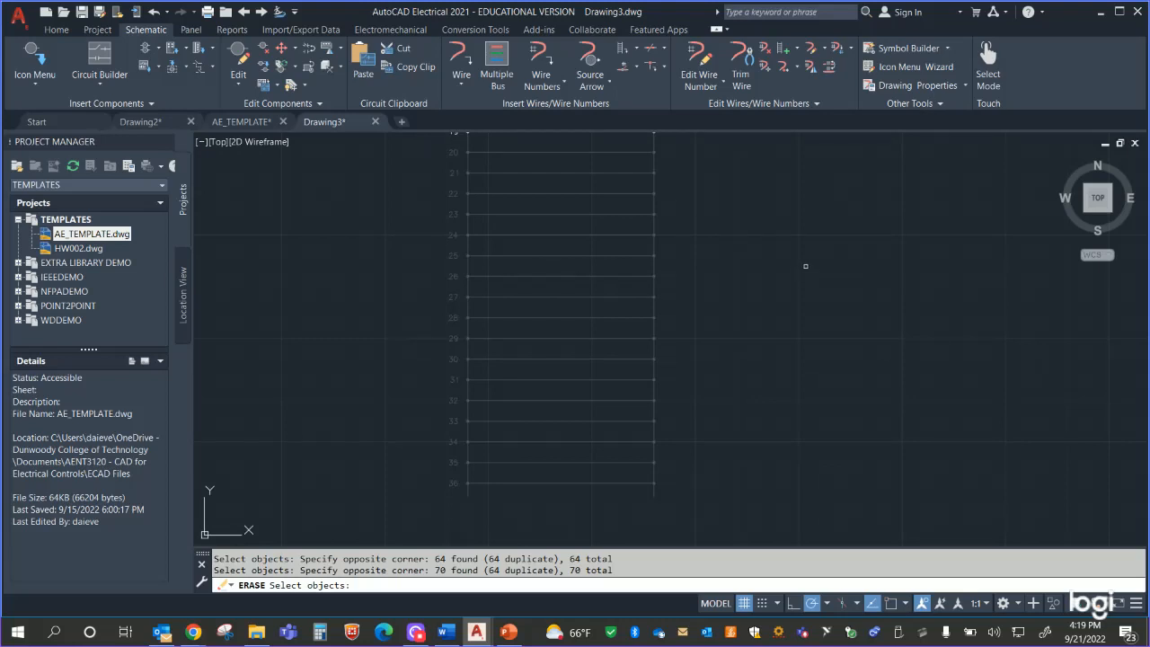
{"action": "scroll", "coordinate": [809, 264], "scroll_direction": "down", "scroll_amount": 5}
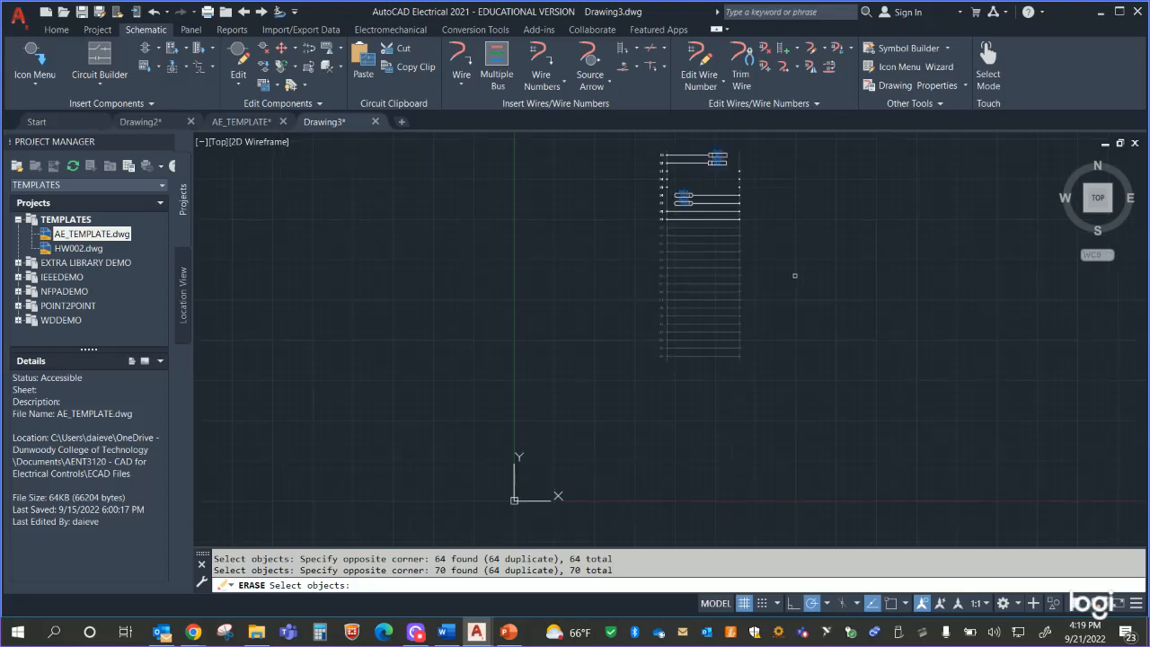
{"action": "middle_click_drag", "start_coordinate": [767, 253], "coordinate": [738, 406]}
{"action": "key", "text": "Escape"}
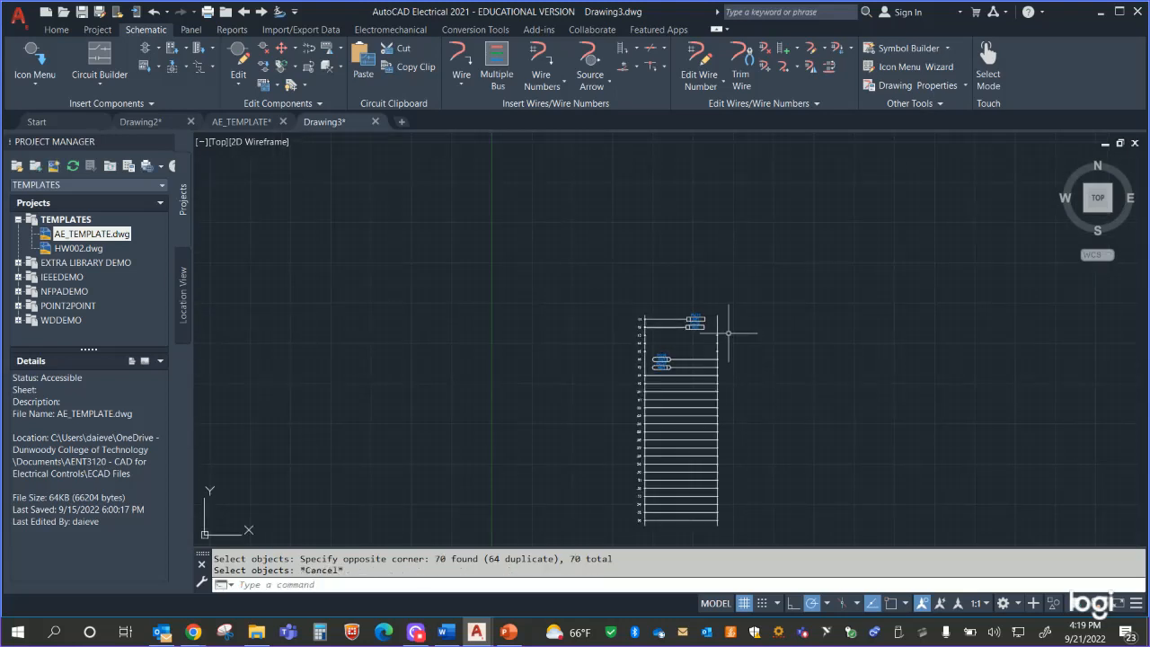
{"action": "key", "text": "Escape"}
{"action": "key", "text": "Escape"}
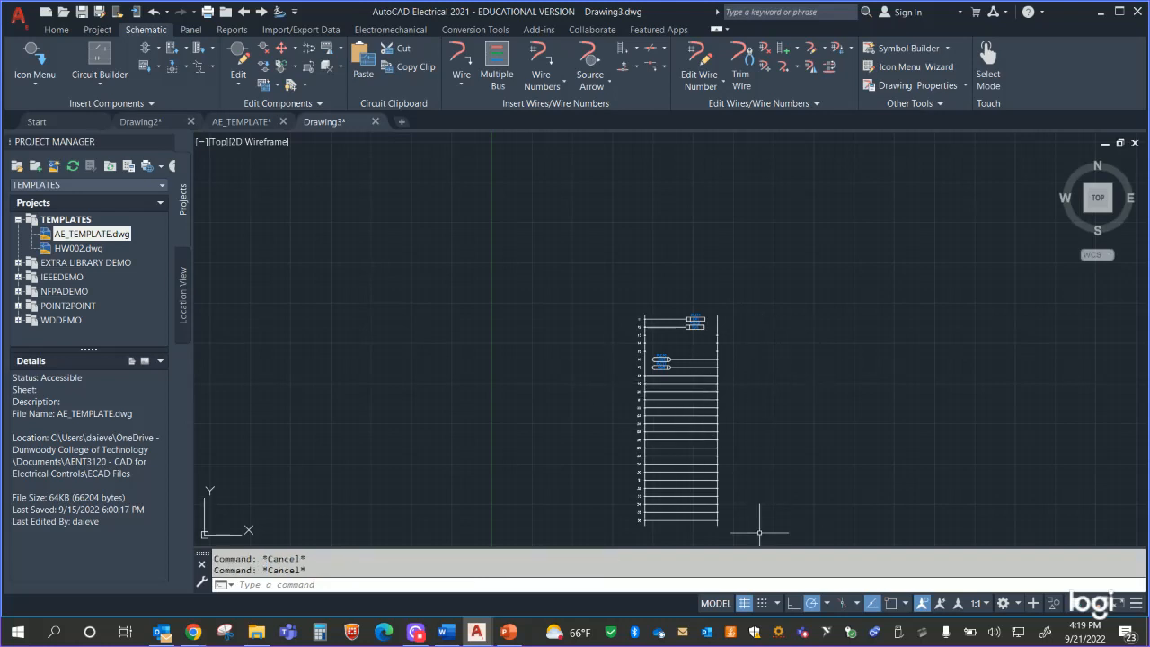
Step: Delete rungs 20 through 36 with their line numbers and connection dots, keeping the two vertical rails
{"action": "left_click", "coordinate": [612, 387]}
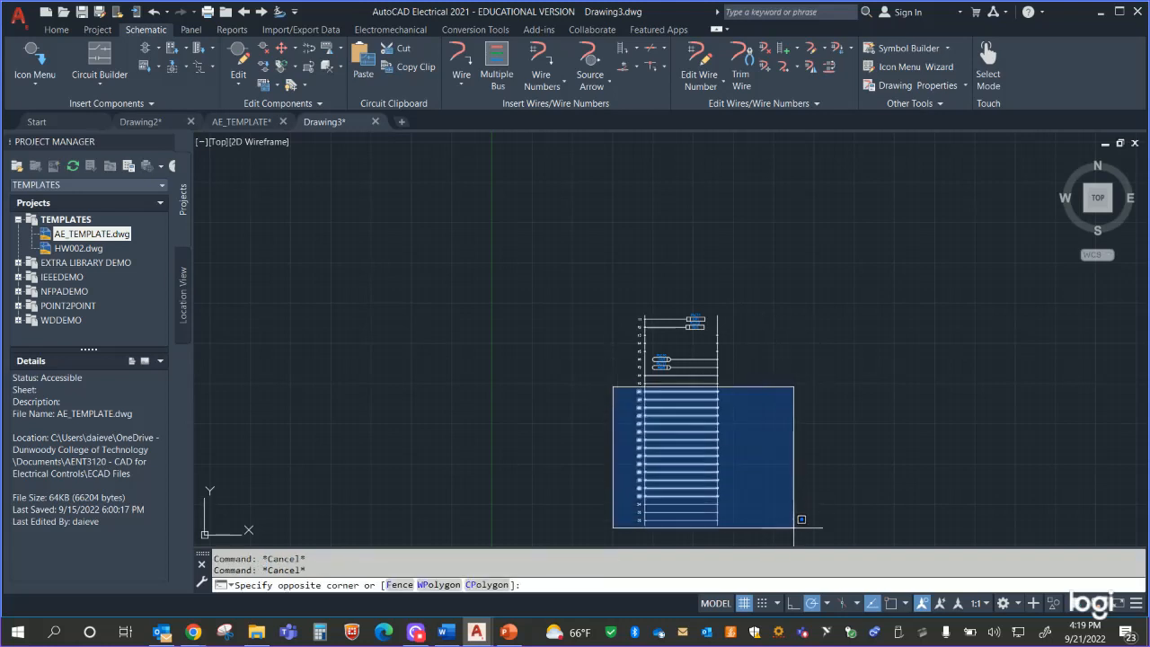
{"action": "left_click", "coordinate": [769, 537]}
{"action": "key", "text": "Delete"}
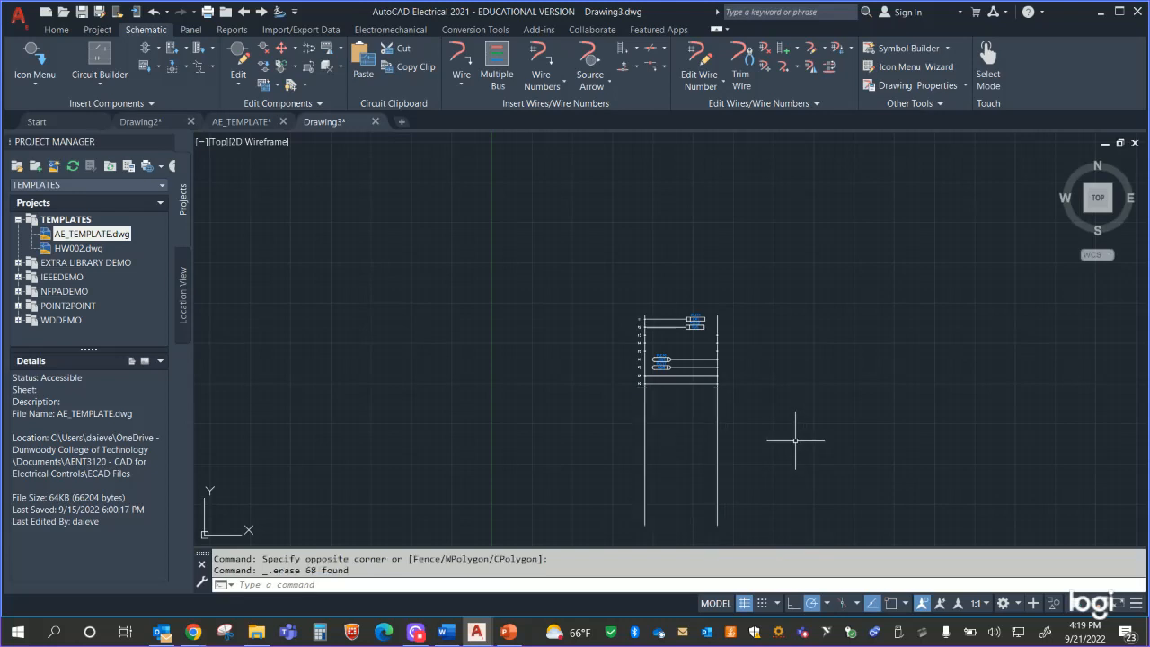
Step: Shorten both vertical ladder rails by stretching their lower ends up to the same height, some distance below rung 19
{"action": "scroll", "coordinate": [776, 419], "scroll_direction": "up", "scroll_amount": 3}
{"action": "middle_click_drag", "start_coordinate": [777, 420], "coordinate": [780, 244]}
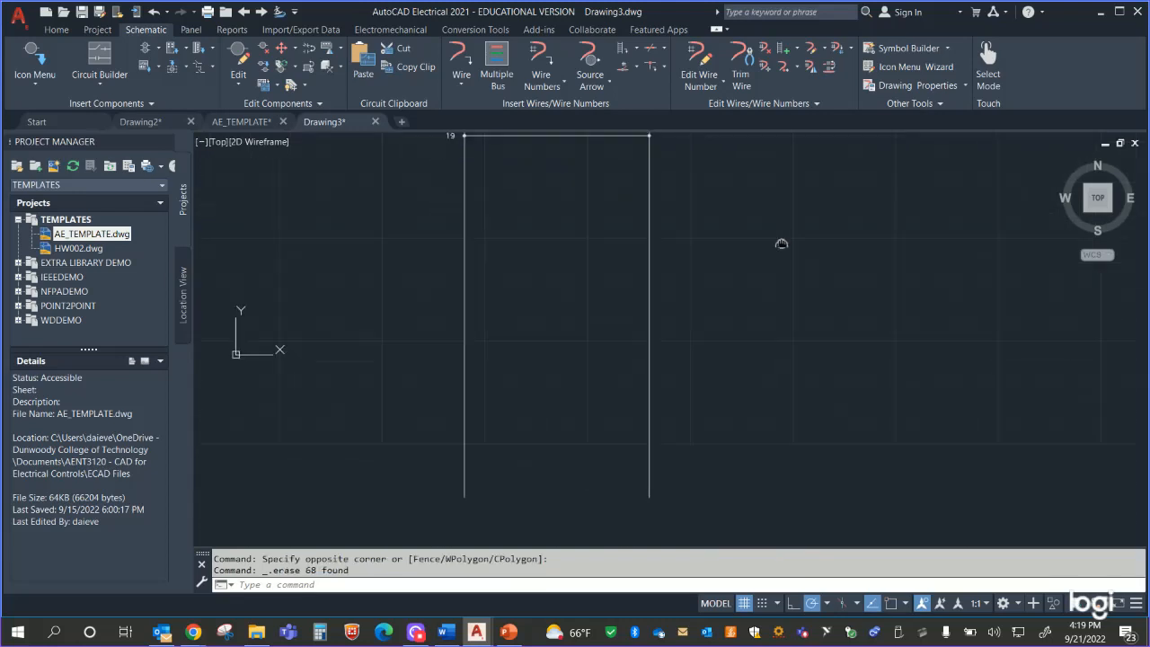
{"action": "left_click", "coordinate": [476, 388]}
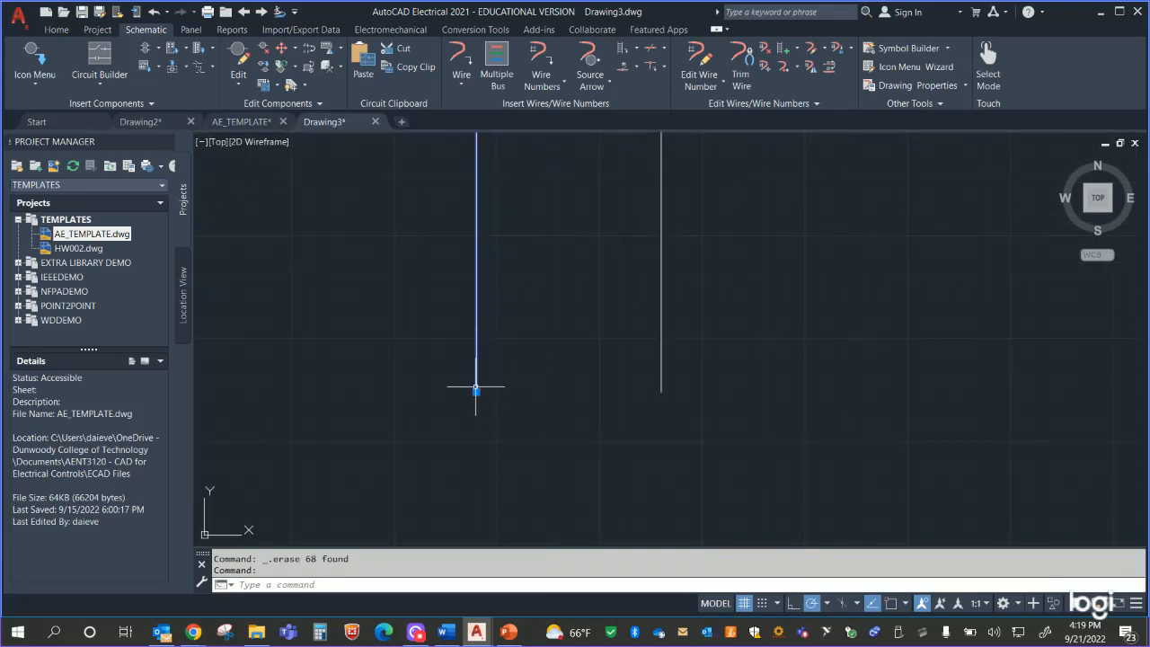
{"action": "left_click", "coordinate": [476, 392]}
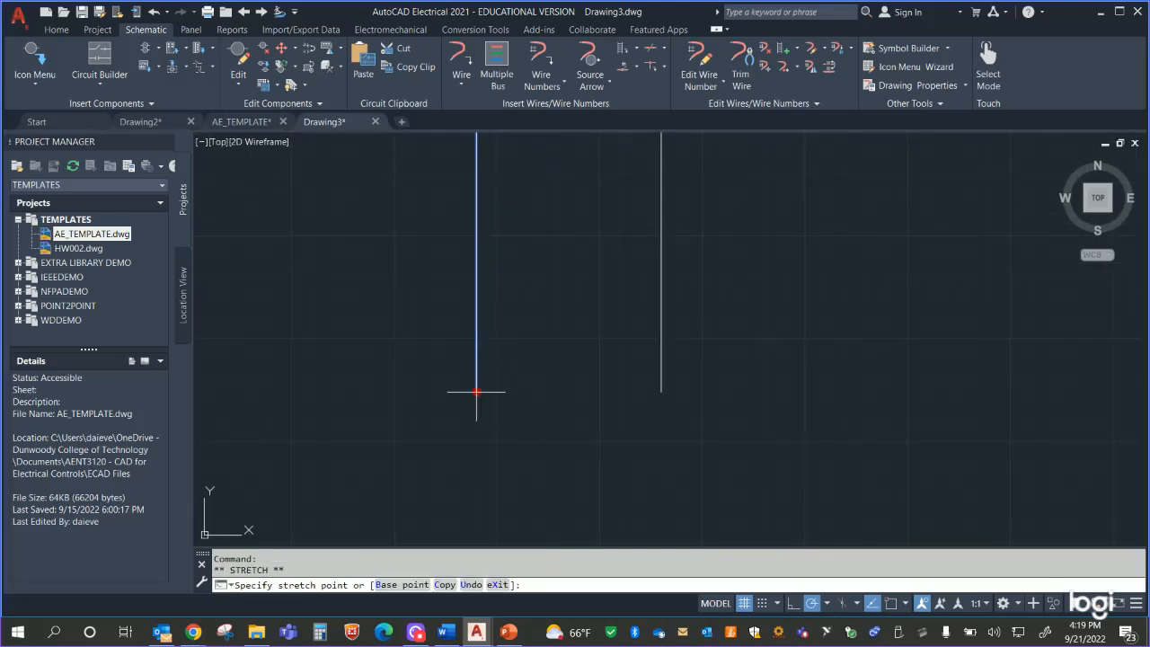
{"action": "left_click", "coordinate": [476, 135]}
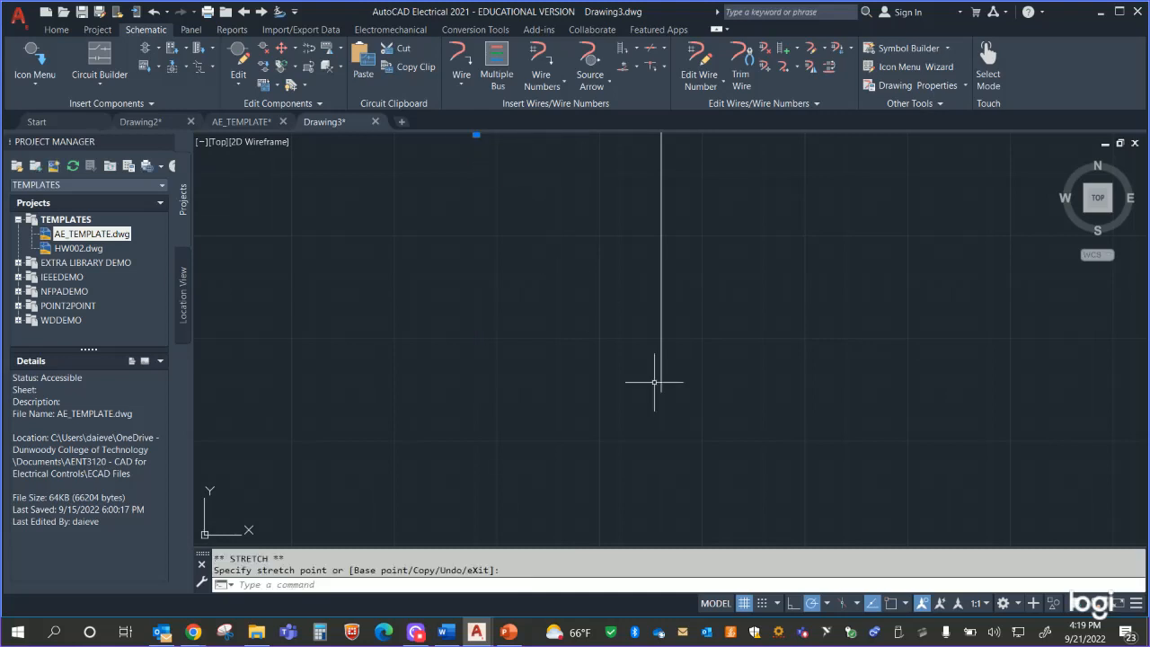
{"action": "left_click", "coordinate": [661, 391]}
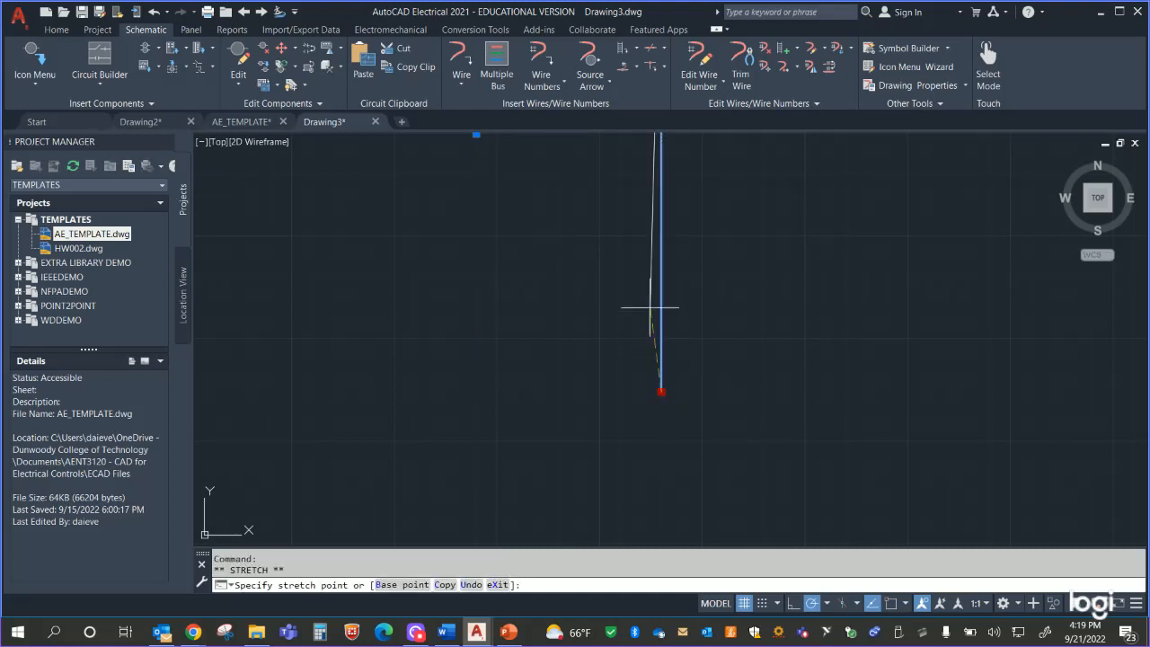
{"action": "left_click", "coordinate": [661, 136]}
{"action": "scroll", "coordinate": [728, 282], "scroll_direction": "down", "scroll_amount": 6}
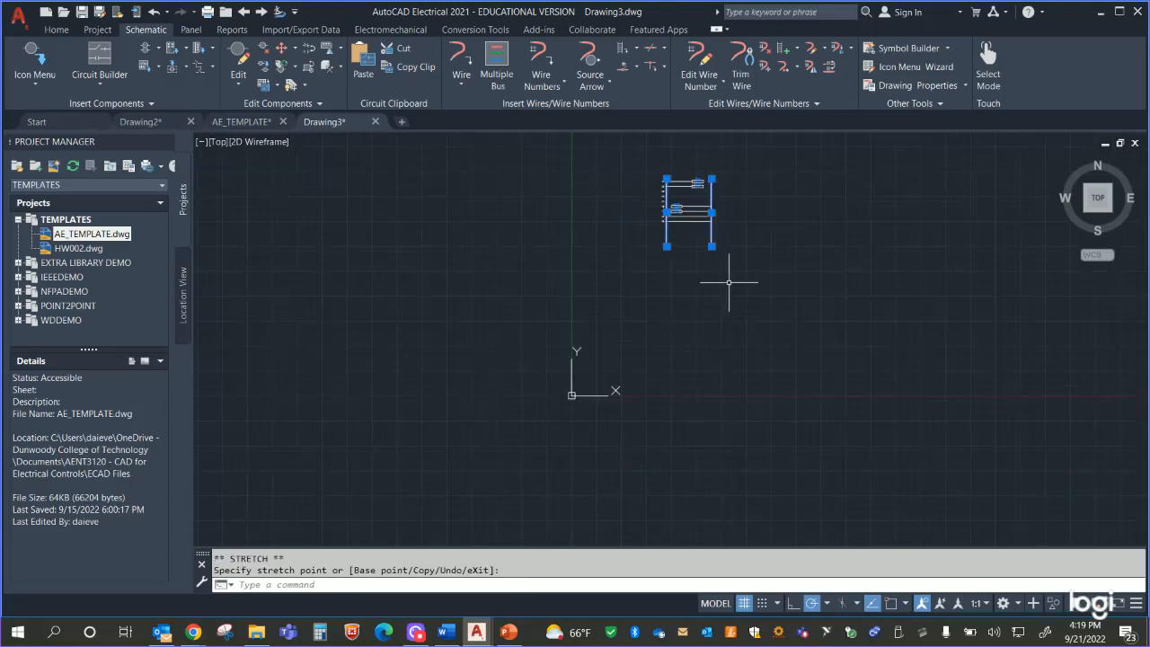
{"action": "middle_click_drag", "start_coordinate": [793, 264], "coordinate": [754, 427]}
{"action": "scroll", "coordinate": [763, 378], "scroll_direction": "up", "scroll_amount": 6}
{"action": "mouse_move", "coordinate": [746, 362]}
{"action": "middle_mouse_down"}
{"action": "mouse_move", "coordinate": [757, 336]}
{"action": "mouse_move", "coordinate": [885, 264]}
{"action": "middle_mouse_up"}
{"action": "left_click", "coordinate": [570, 401]}
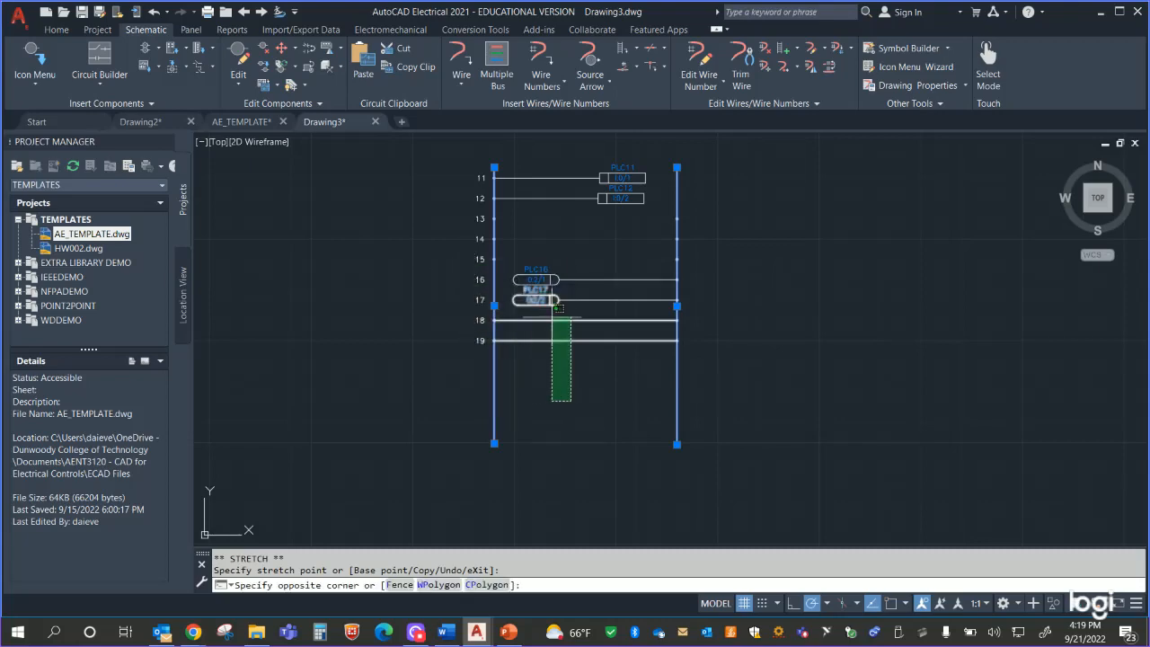
{"action": "key", "text": "Escape"}
{"action": "key", "text": "Escape"}
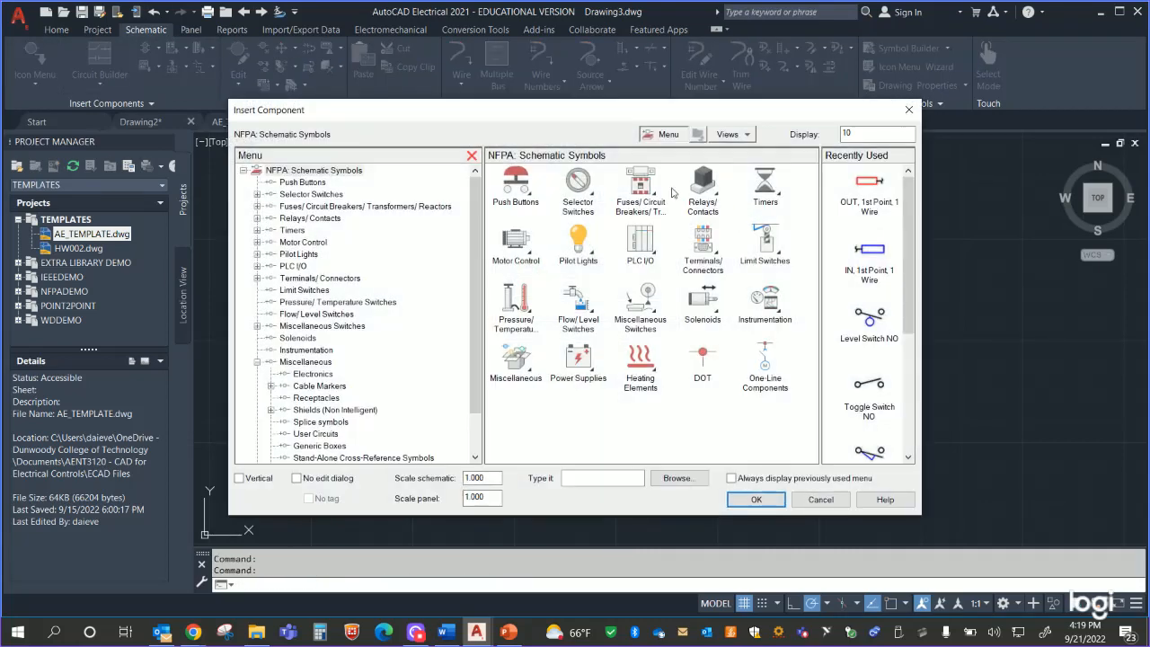
Step: Insert a first-point, one-wire PLC output symbol near the left end of rung 18, leaving its address blank
{"action": "left_click", "coordinate": [642, 253]}
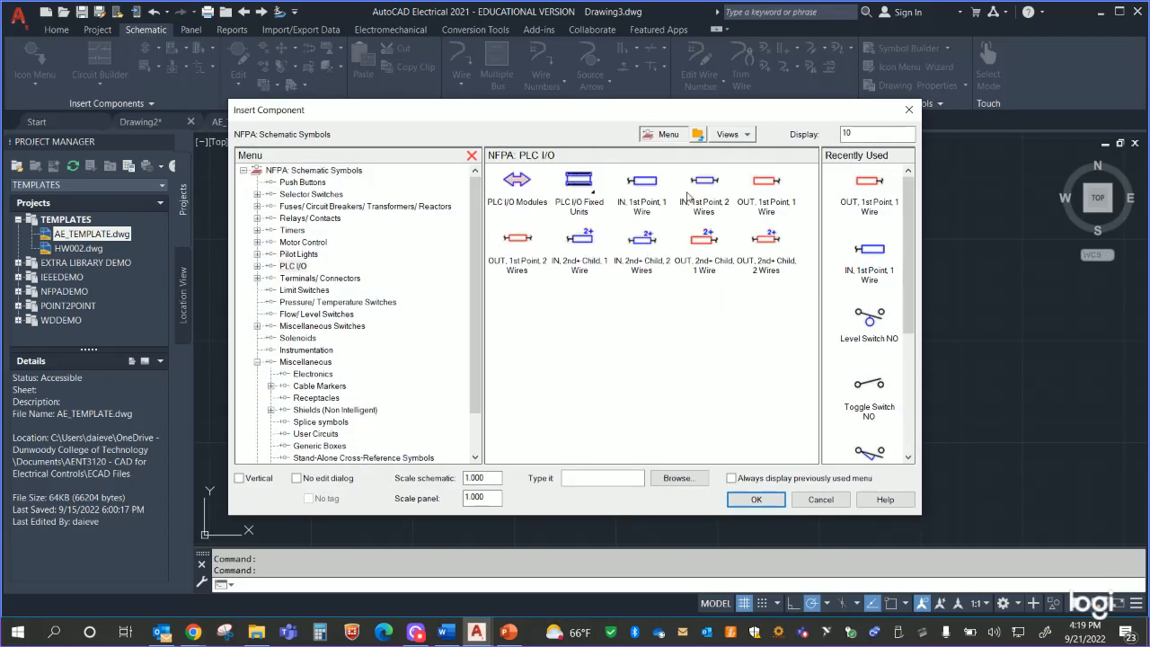
{"action": "left_click", "coordinate": [778, 190]}
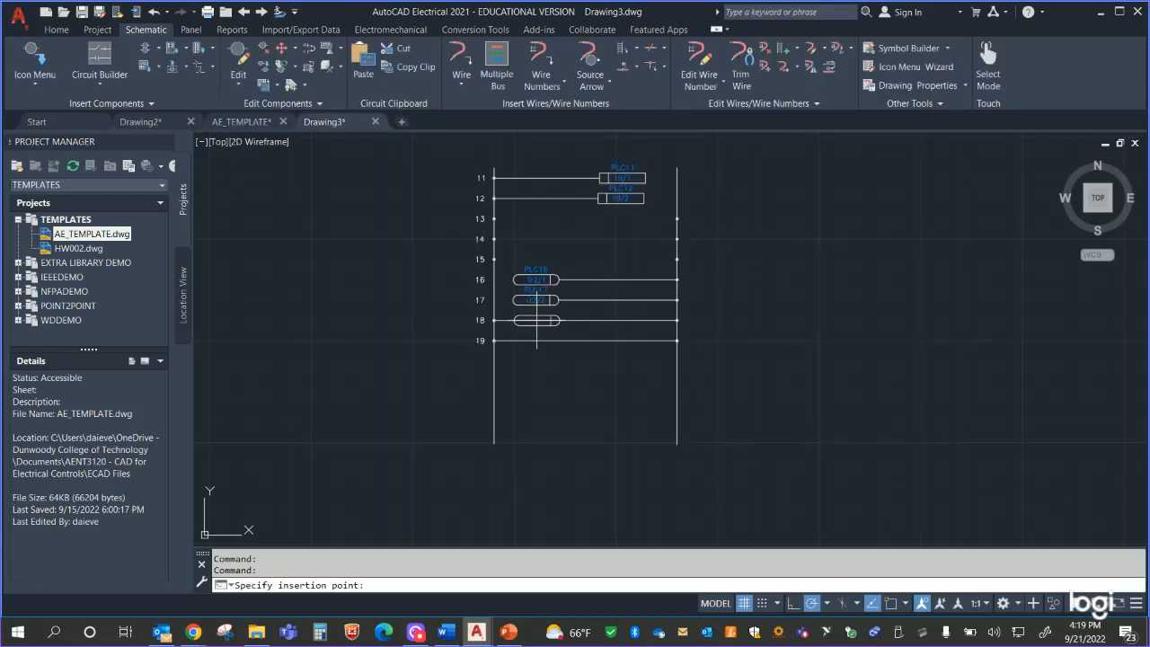
{"action": "left_click", "coordinate": [567, 334]}
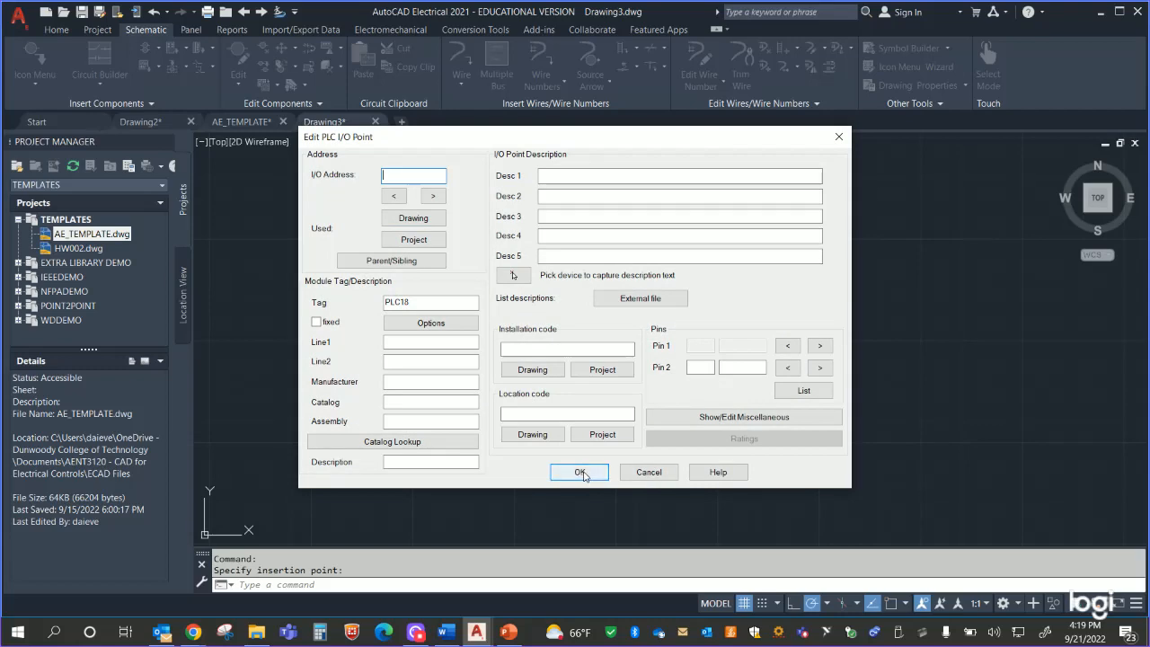
{"action": "left_click", "coordinate": [578, 465]}
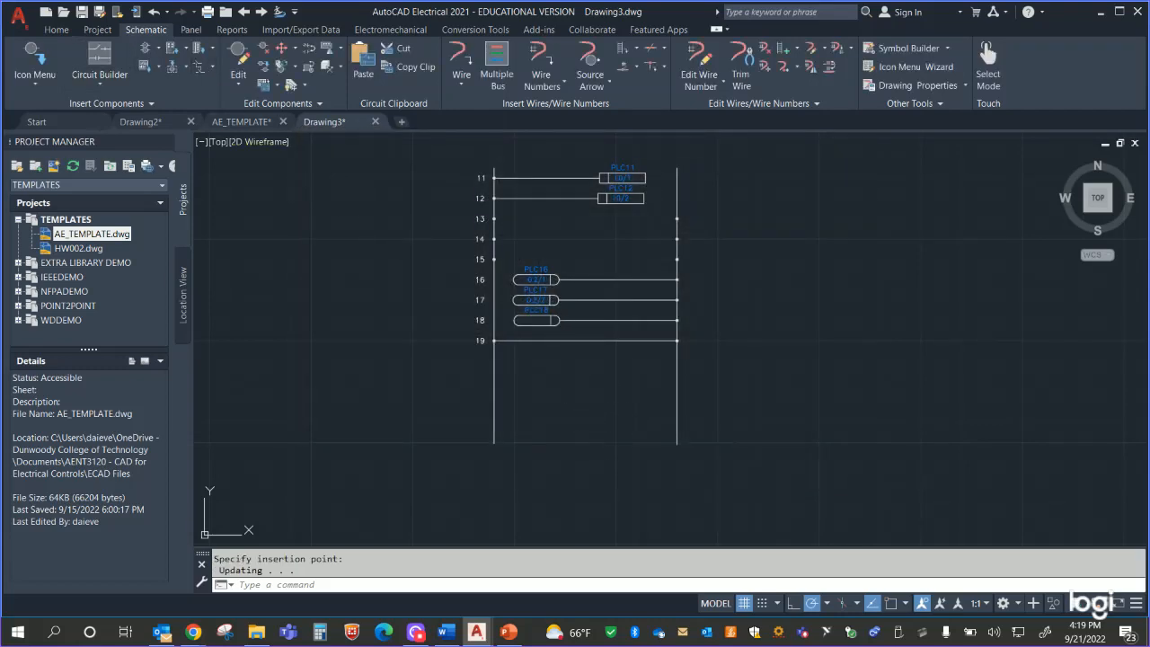
Step: Insert a first-point, one-wire PLC output symbol near the left end of rung 19 with address O:2/4
{"action": "left_click", "coordinate": [36, 60]}
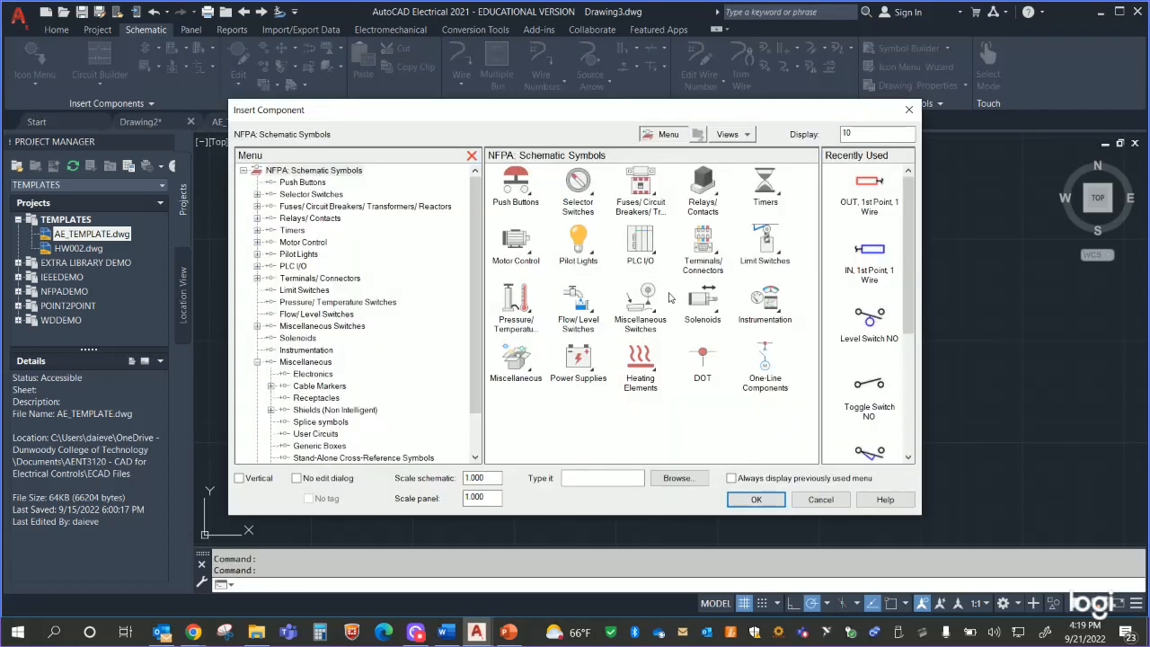
{"action": "left_click", "coordinate": [645, 245]}
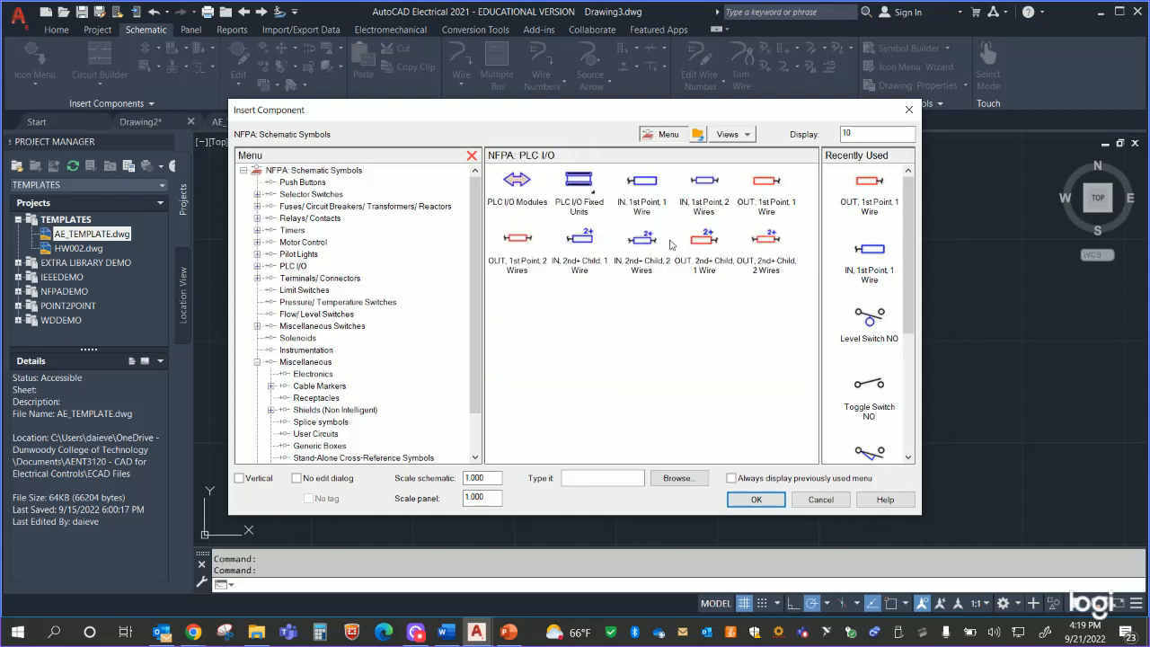
{"action": "left_click", "coordinate": [767, 181]}
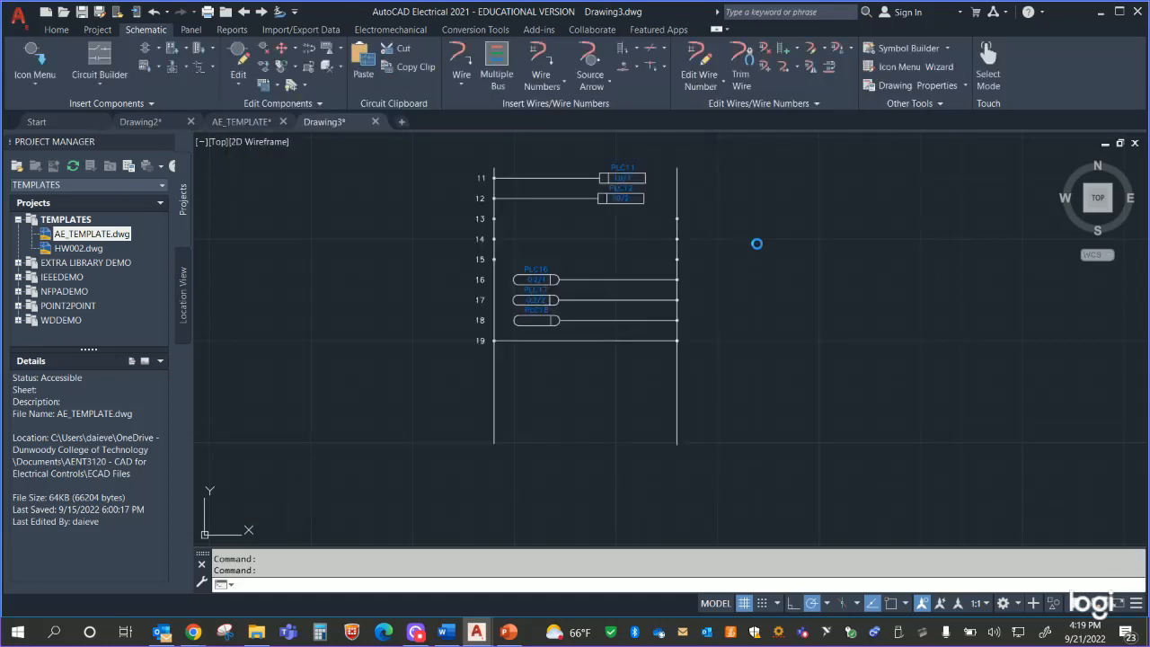
{"action": "left_click", "coordinate": [536, 339]}
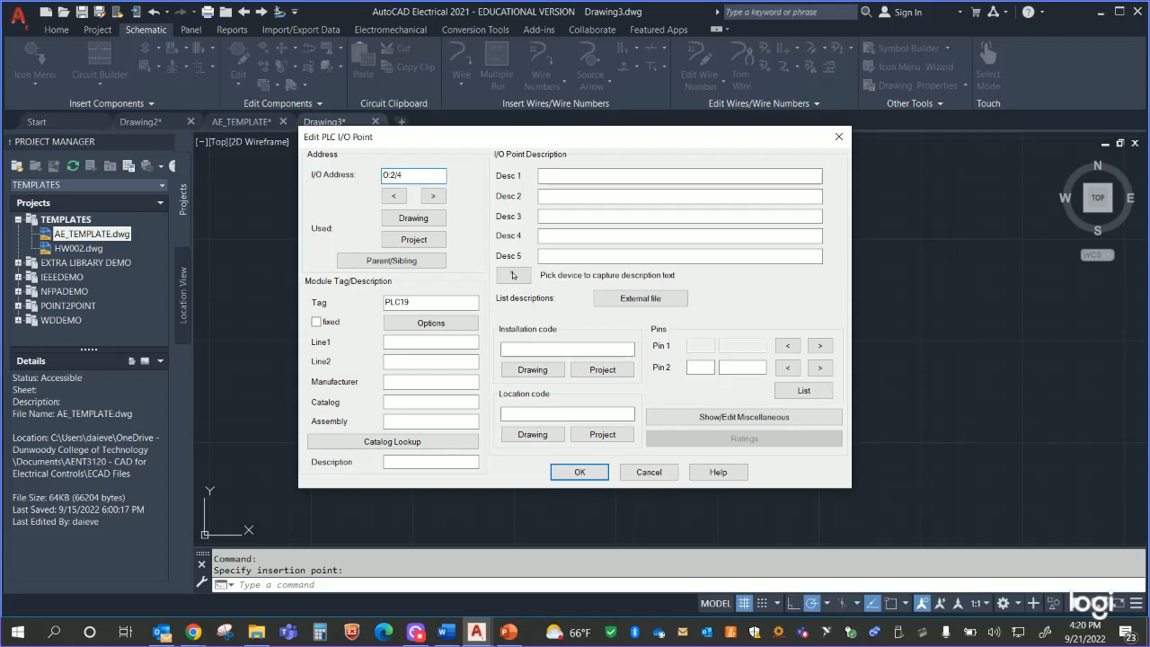
{"action": "left_click", "coordinate": [512, 275]}
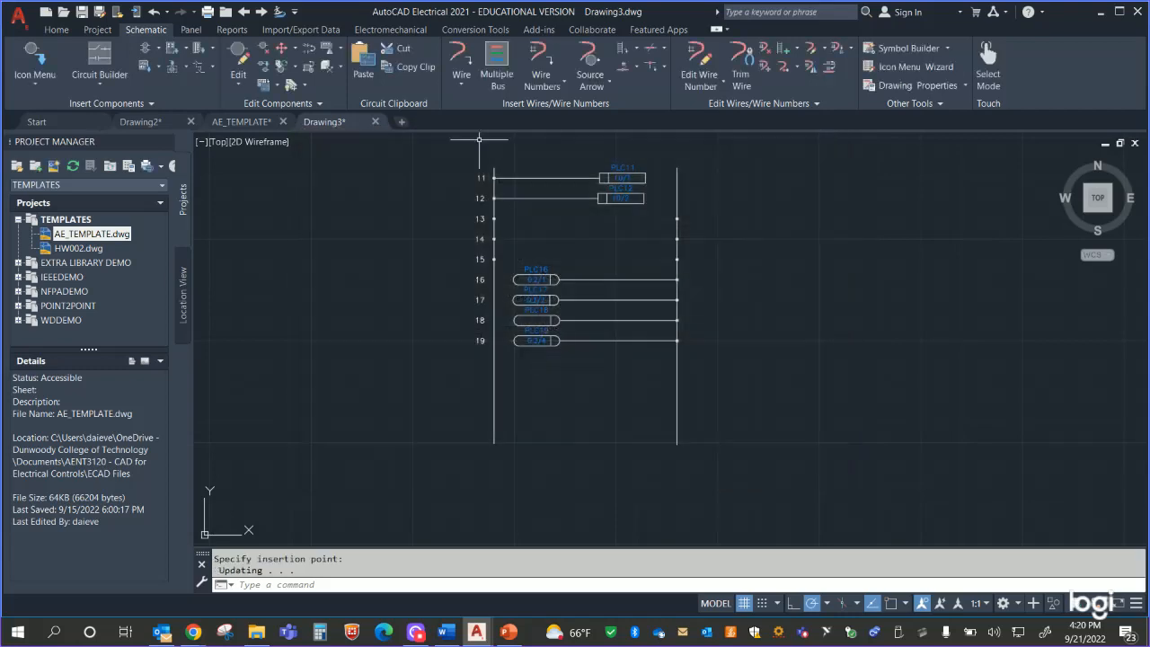
Step: Examine the block attributes of the output symbols on rungs 18 and 16 to identify which one holds the address
{"action": "double_click", "coordinate": [550, 320]}
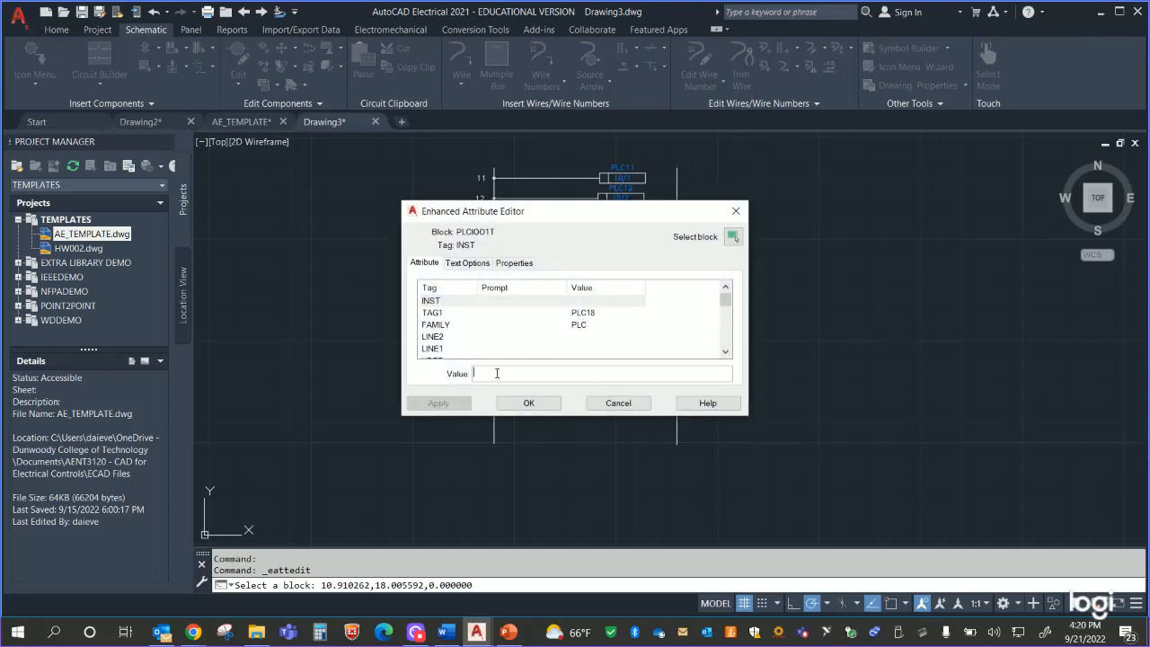
{"action": "mouse_move", "coordinate": [641, 212]}
{"action": "left_mouse_down"}
{"action": "mouse_move", "coordinate": [999, 411]}
{"action": "mouse_move", "coordinate": [964, 258]}
{"action": "mouse_move", "coordinate": [966, 135]}
{"action": "mouse_move", "coordinate": [784, 155]}
{"action": "mouse_move", "coordinate": [786, 168]}
{"action": "left_mouse_up"}
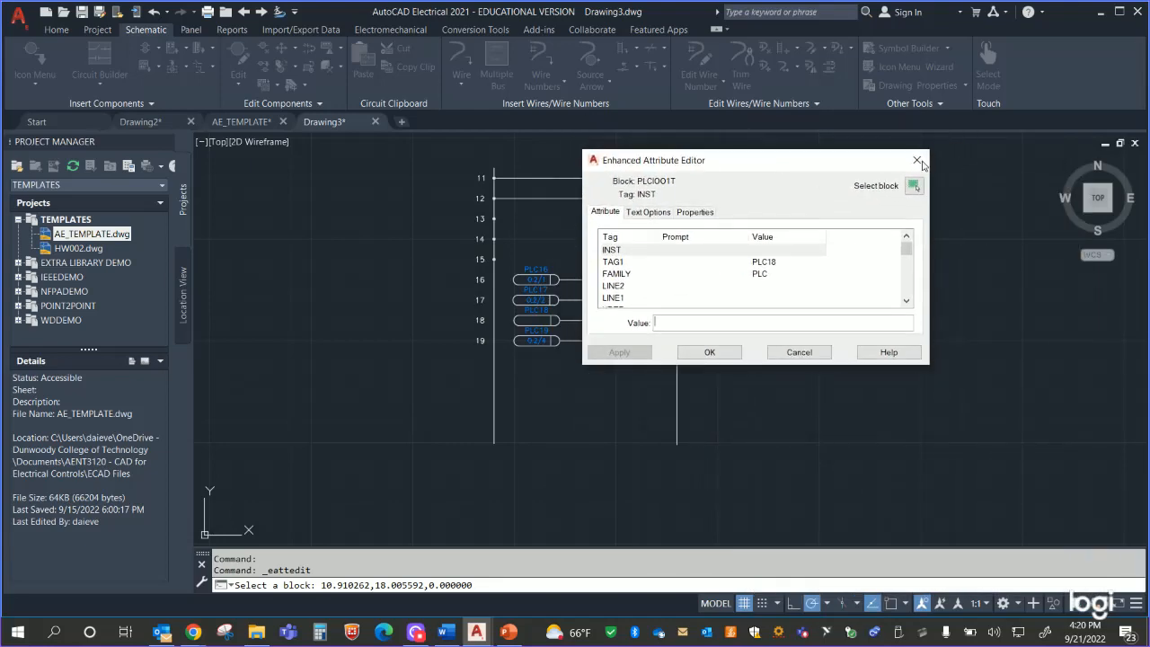
{"action": "left_click", "coordinate": [916, 161]}
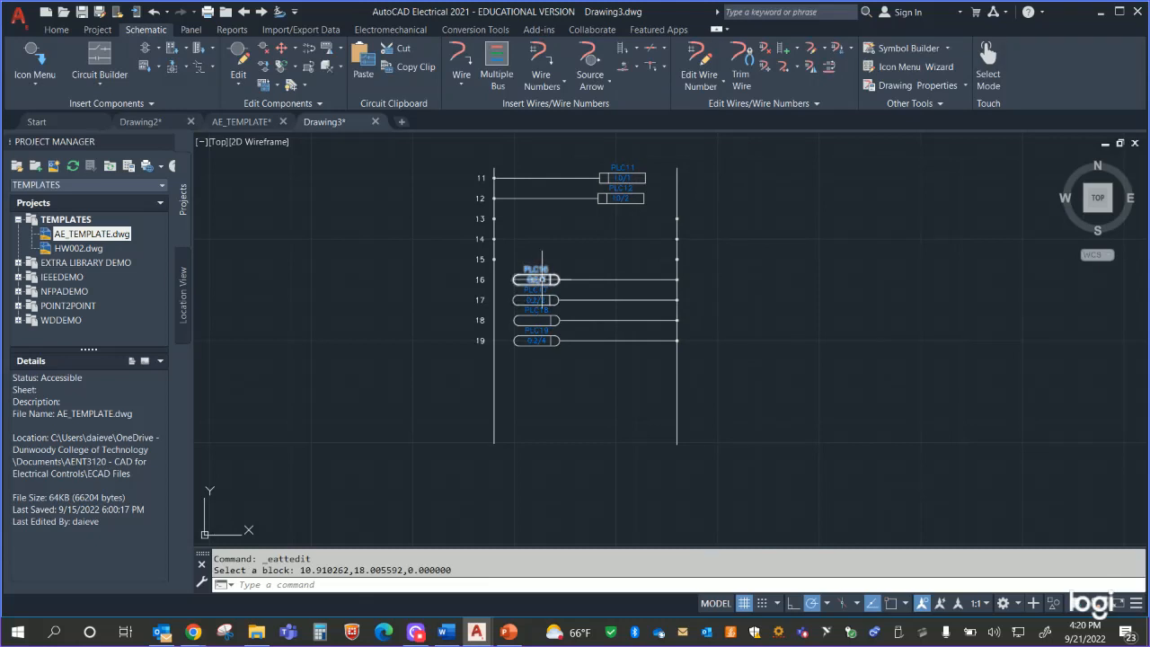
{"action": "scroll", "coordinate": [542, 279], "scroll_direction": "up", "scroll_amount": 4}
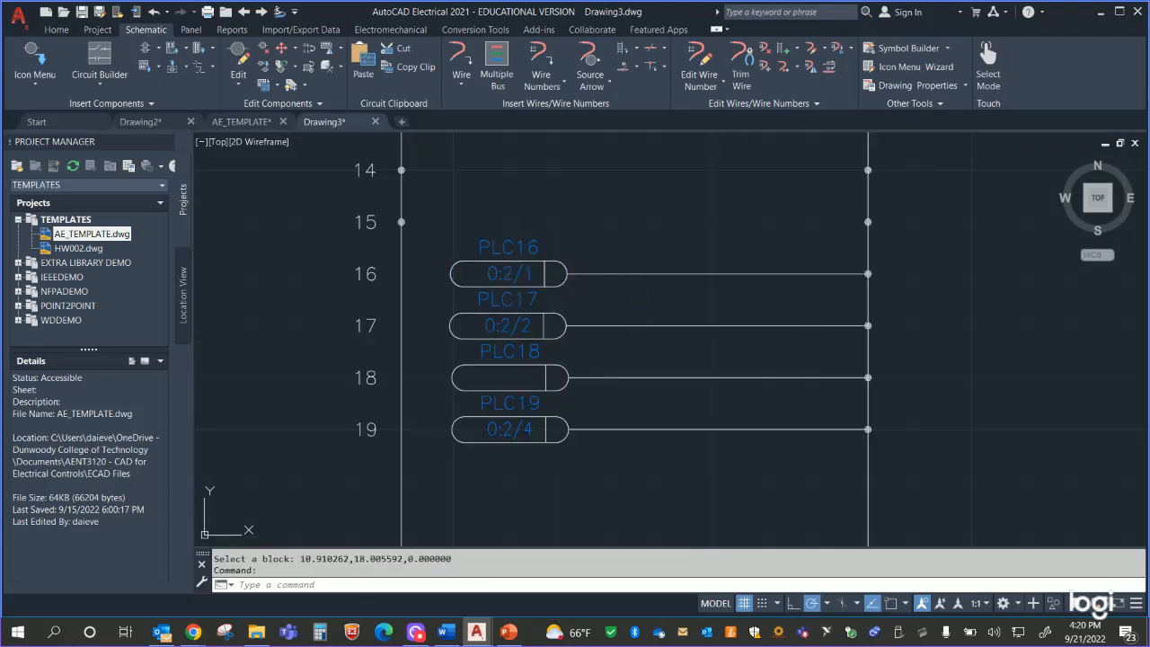
{"action": "double_click", "coordinate": [542, 280]}
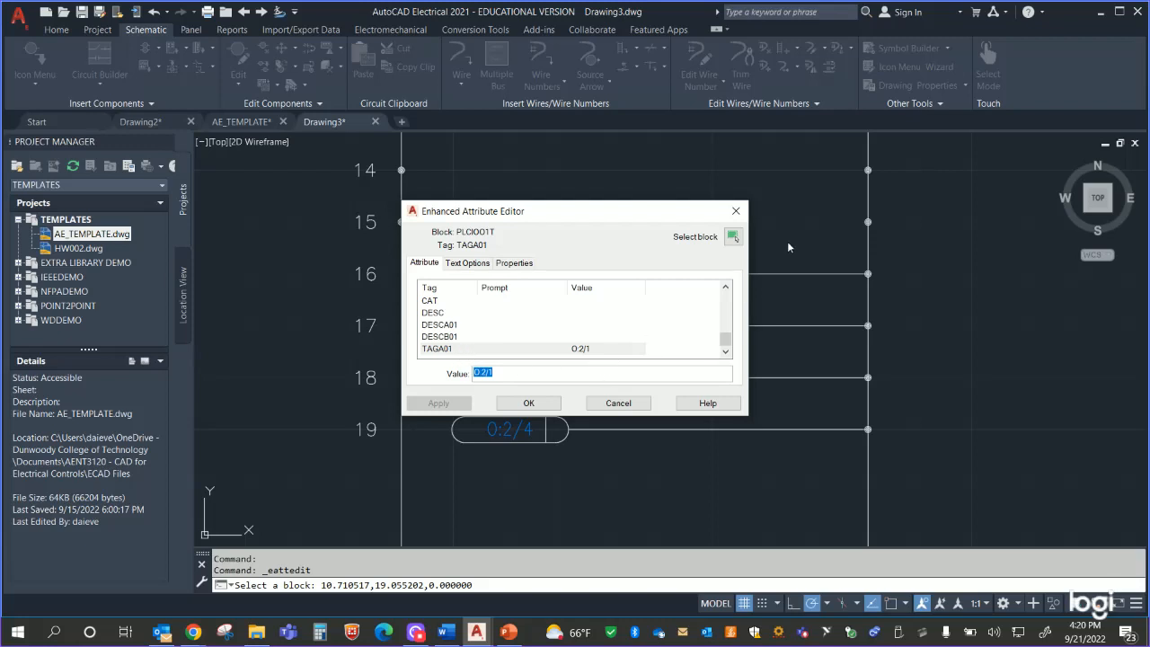
{"action": "left_click", "coordinate": [736, 210]}
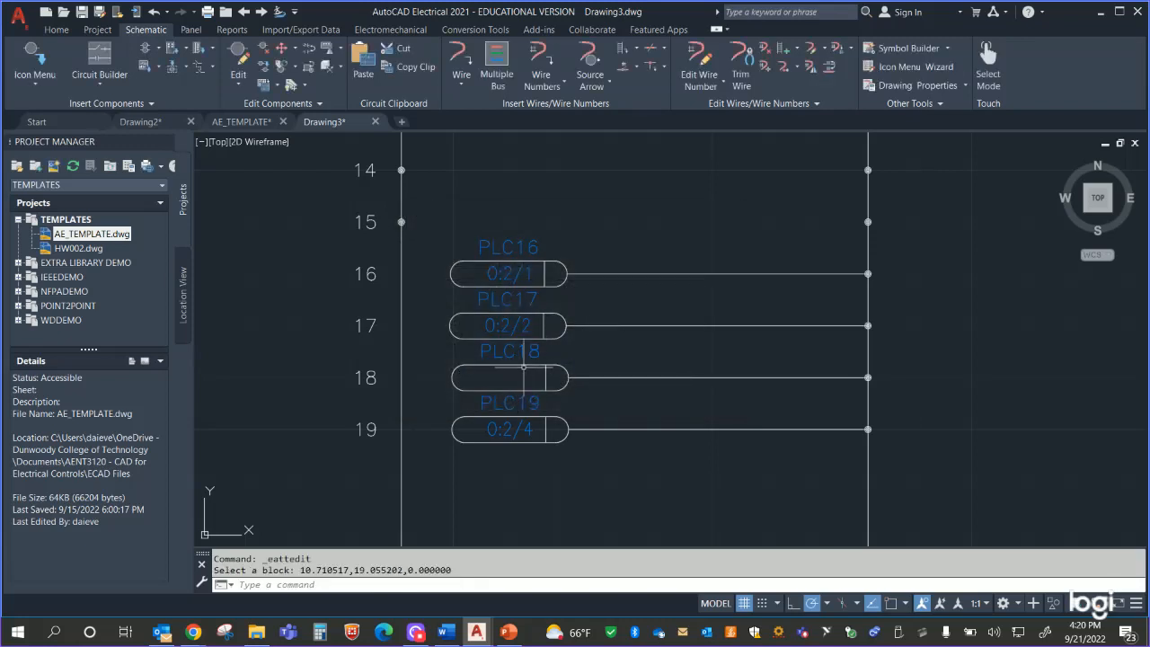
Step: Set the TAGA01 attribute of the output symbol on rung 18 to O:2/3
{"action": "left_click", "coordinate": [523, 368]}
{"action": "double_click", "coordinate": [523, 368]}
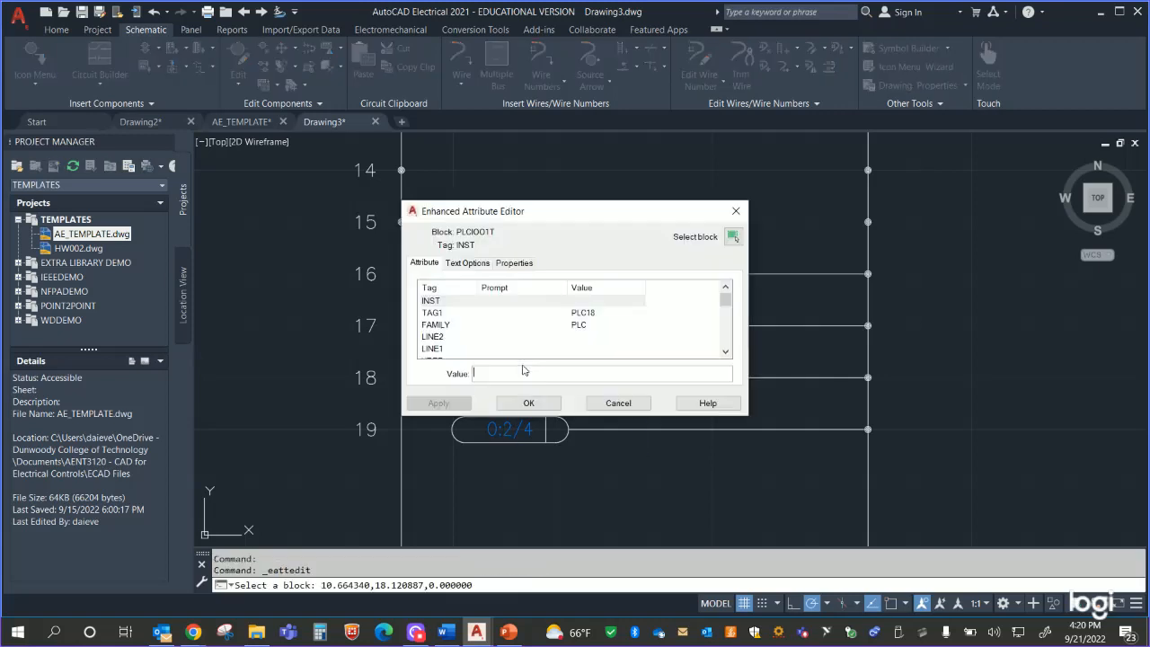
{"action": "scroll", "coordinate": [489, 306], "scroll_direction": "down", "scroll_amount": 1}
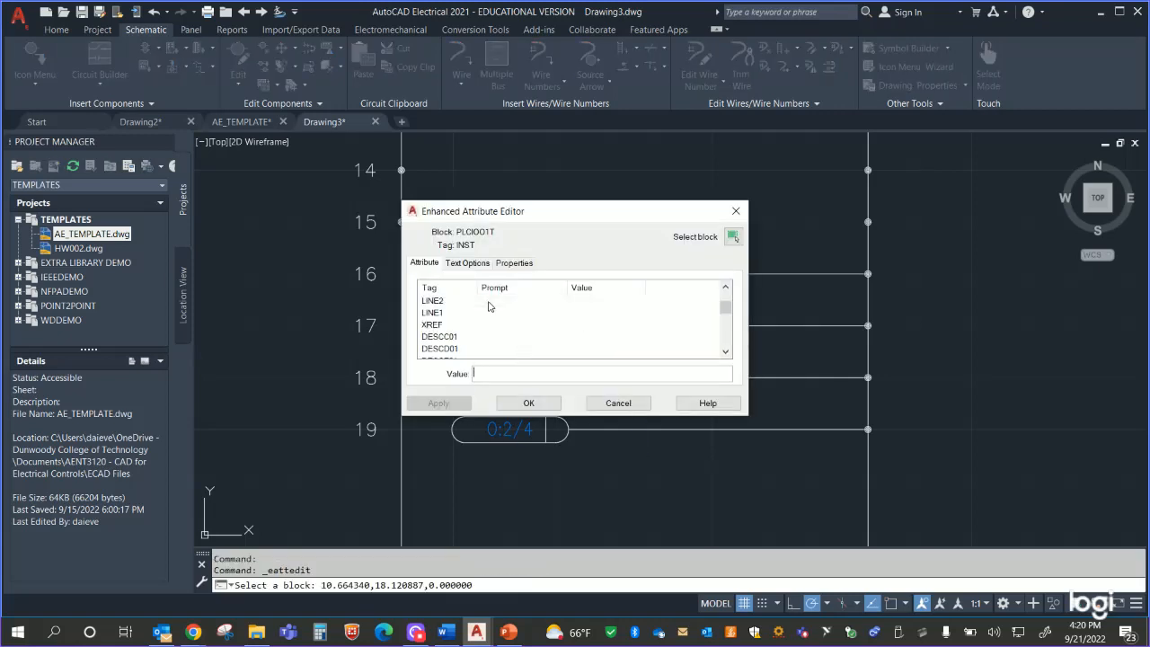
{"action": "scroll", "coordinate": [489, 306], "scroll_direction": "up", "scroll_amount": 1}
{"action": "scroll", "coordinate": [488, 306], "scroll_direction": "down", "scroll_amount": 4}
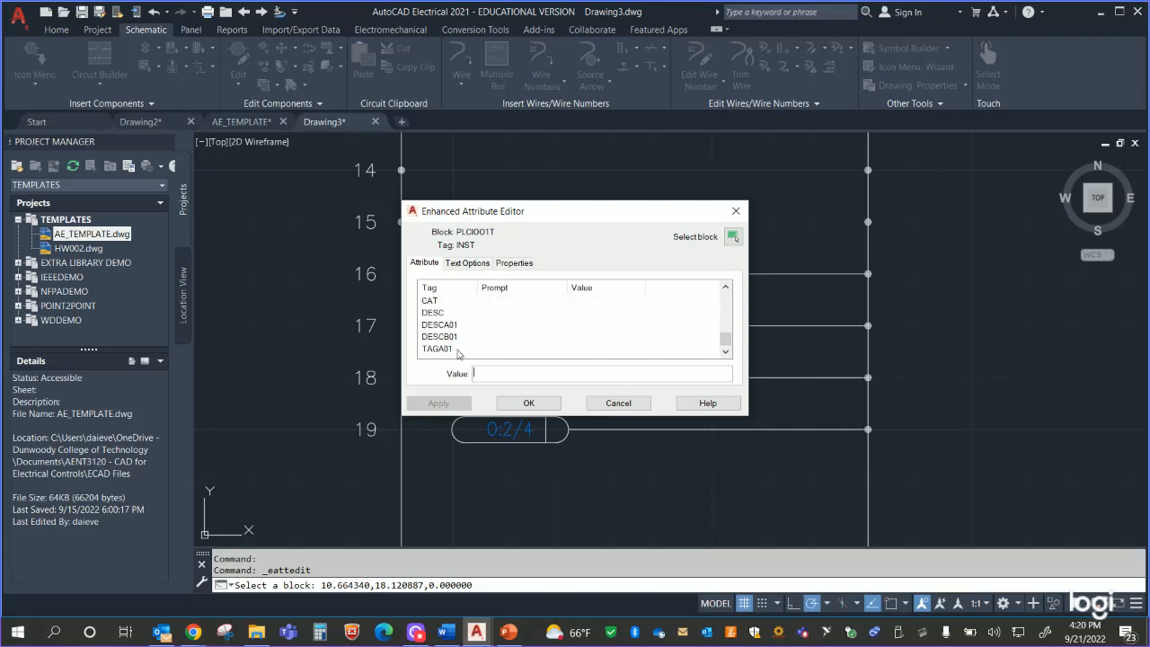
{"action": "left_click", "coordinate": [453, 349]}
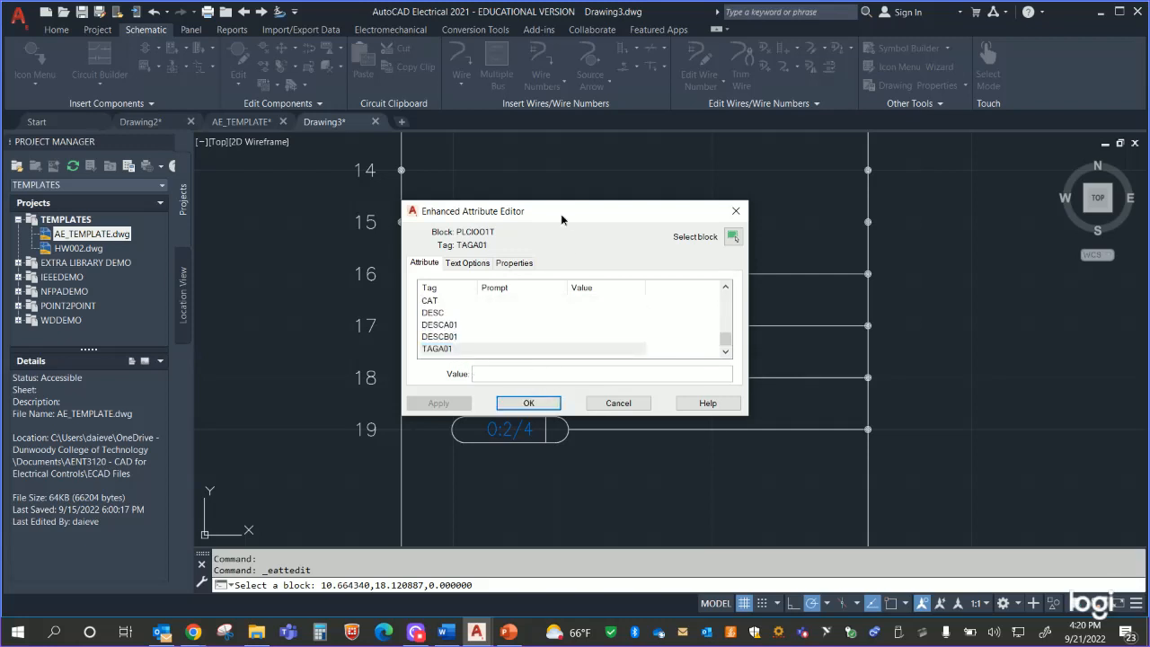
{"action": "left_click_drag", "start_coordinate": [562, 214], "coordinate": [823, 177]}
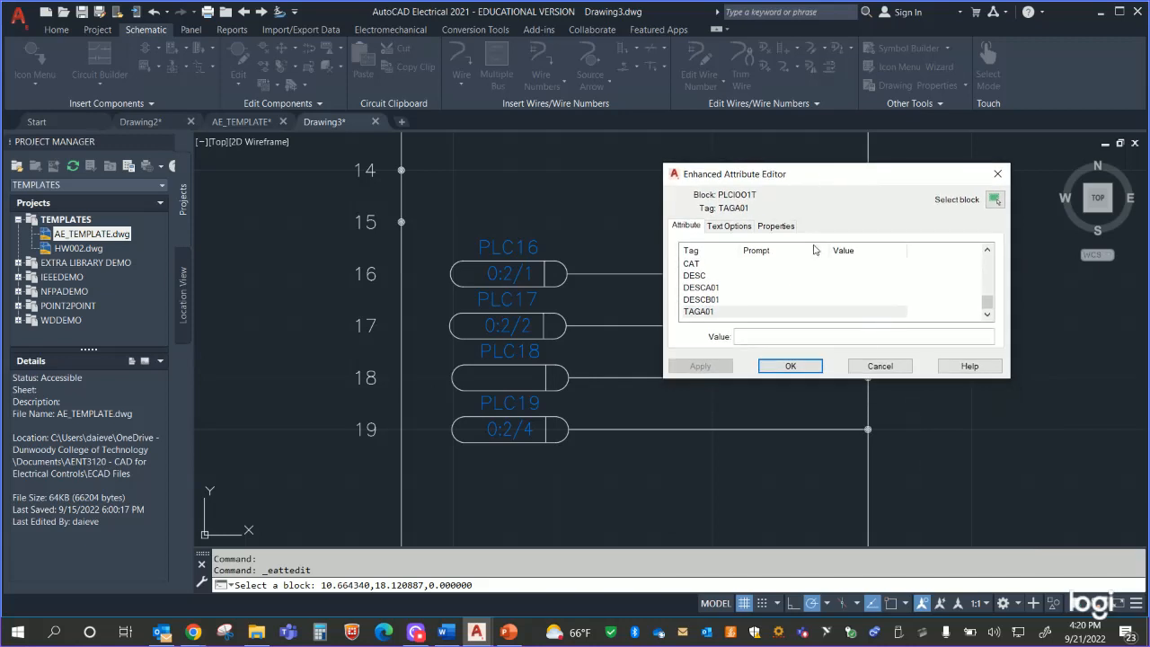
{"action": "left_click", "coordinate": [840, 328]}
{"action": "type", "text": "0:2/3"}
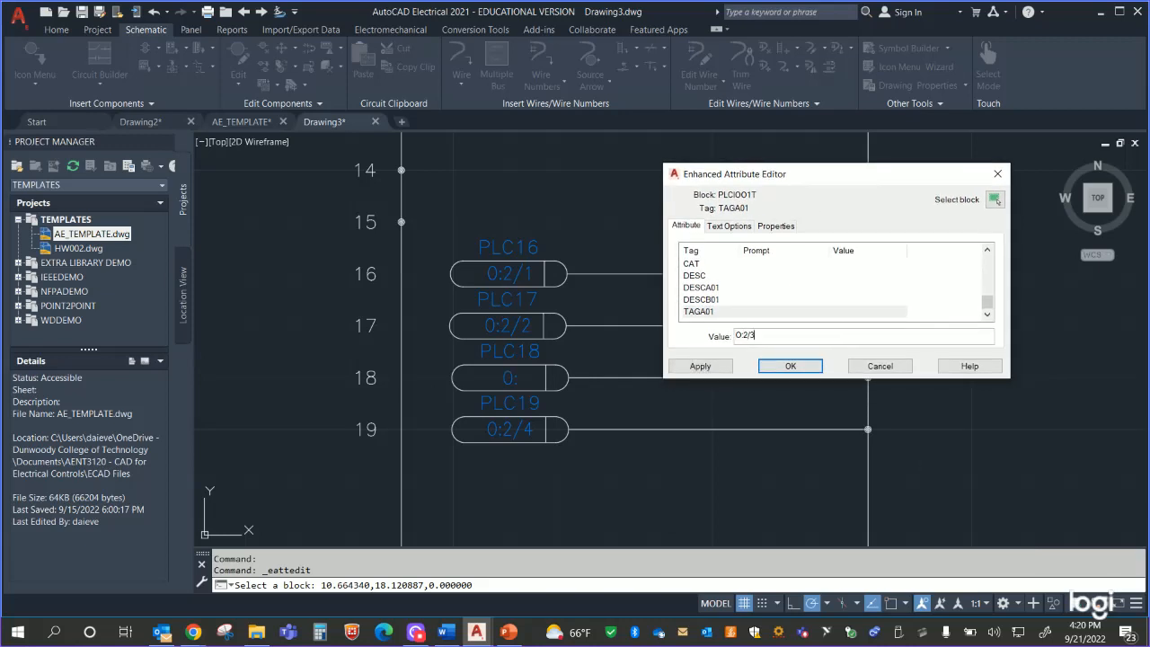
{"action": "key", "text": "Return"}
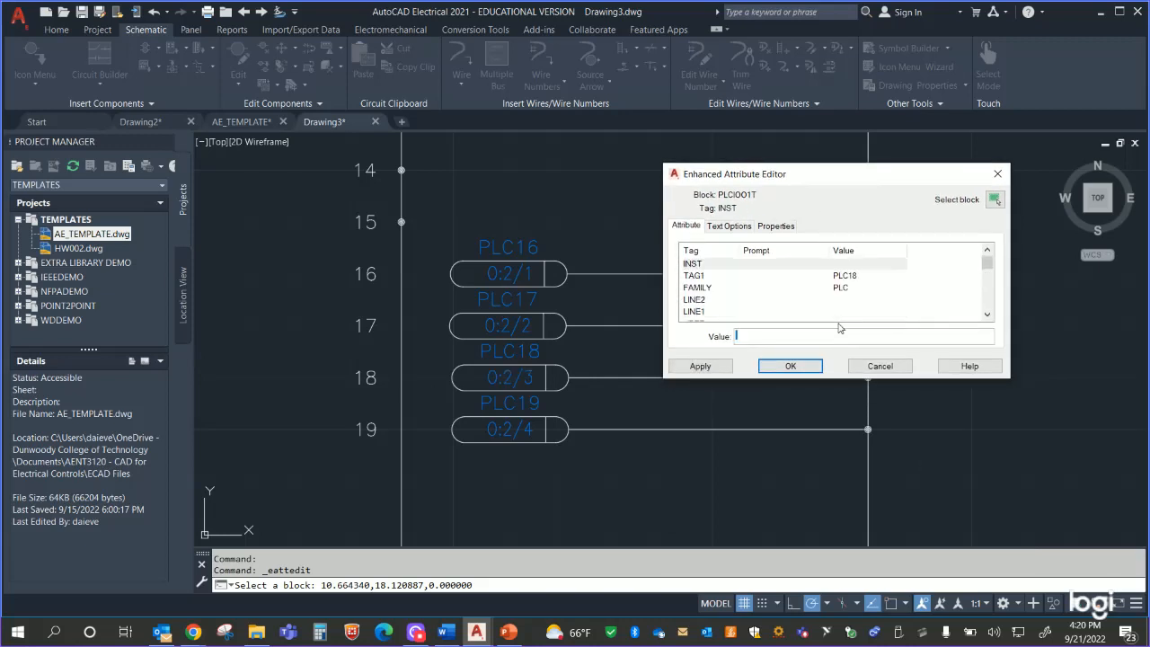
{"action": "left_click", "coordinate": [790, 366]}
Step: Insert a normally closed push button on rung 11 ahead of the PLC input, keeping the insertion repeating for another one
{"action": "scroll", "coordinate": [752, 326], "scroll_direction": "down", "scroll_amount": 2}
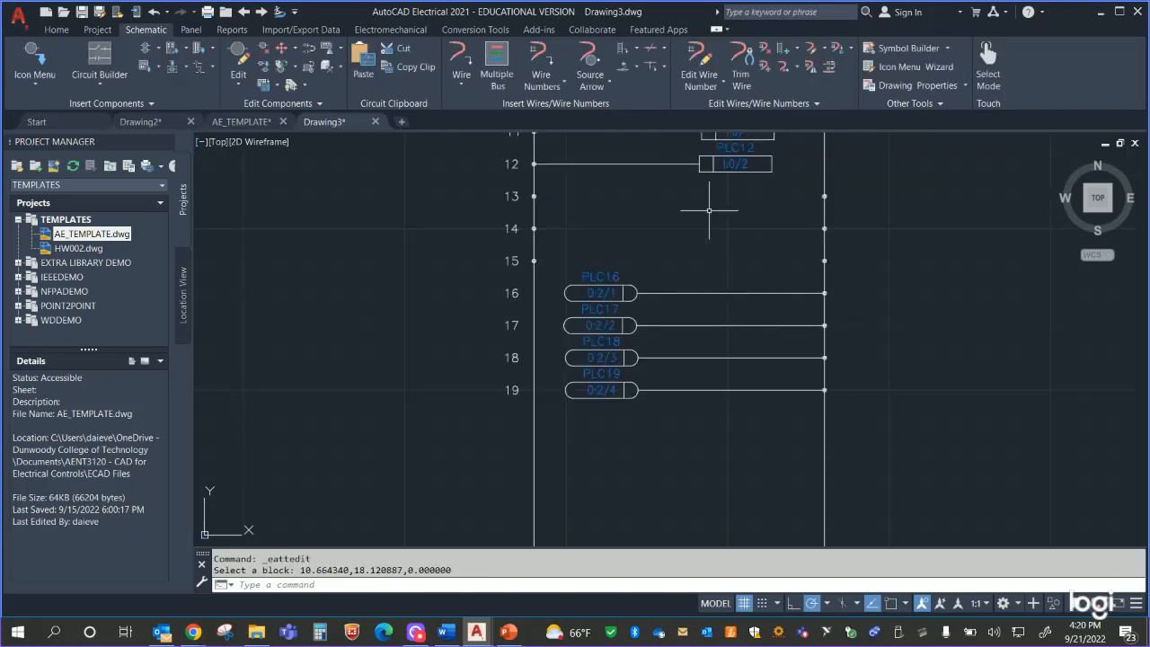
{"action": "middle_click_drag", "start_coordinate": [709, 211], "coordinate": [642, 281]}
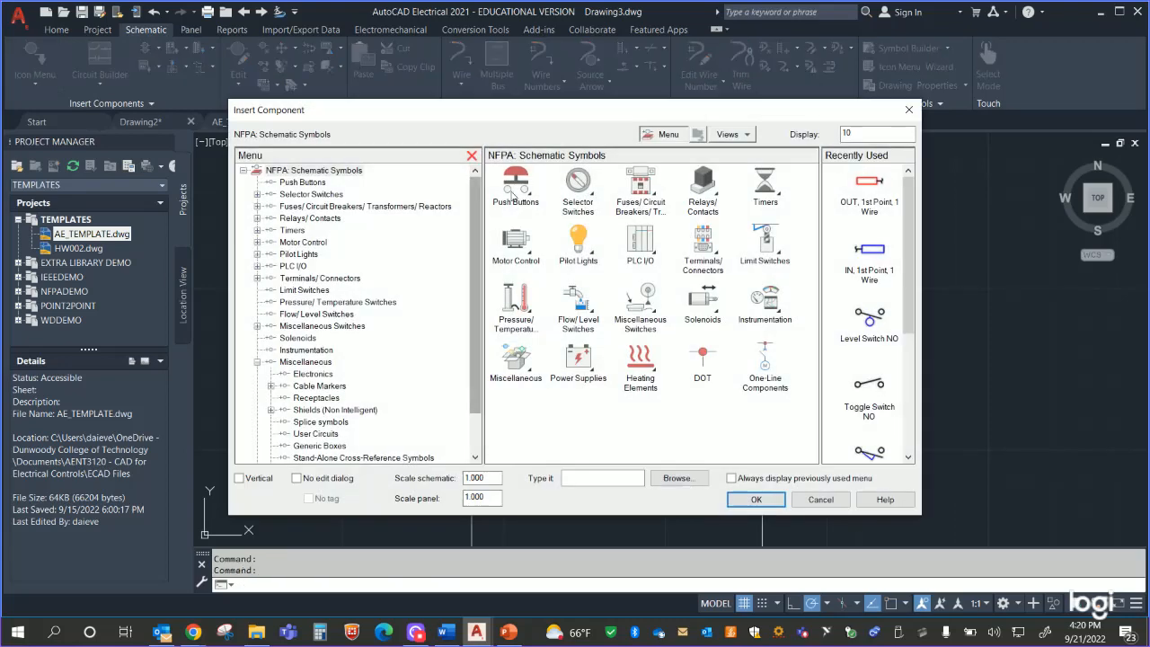
{"action": "left_click", "coordinate": [516, 187]}
{"action": "left_click", "coordinate": [581, 193]}
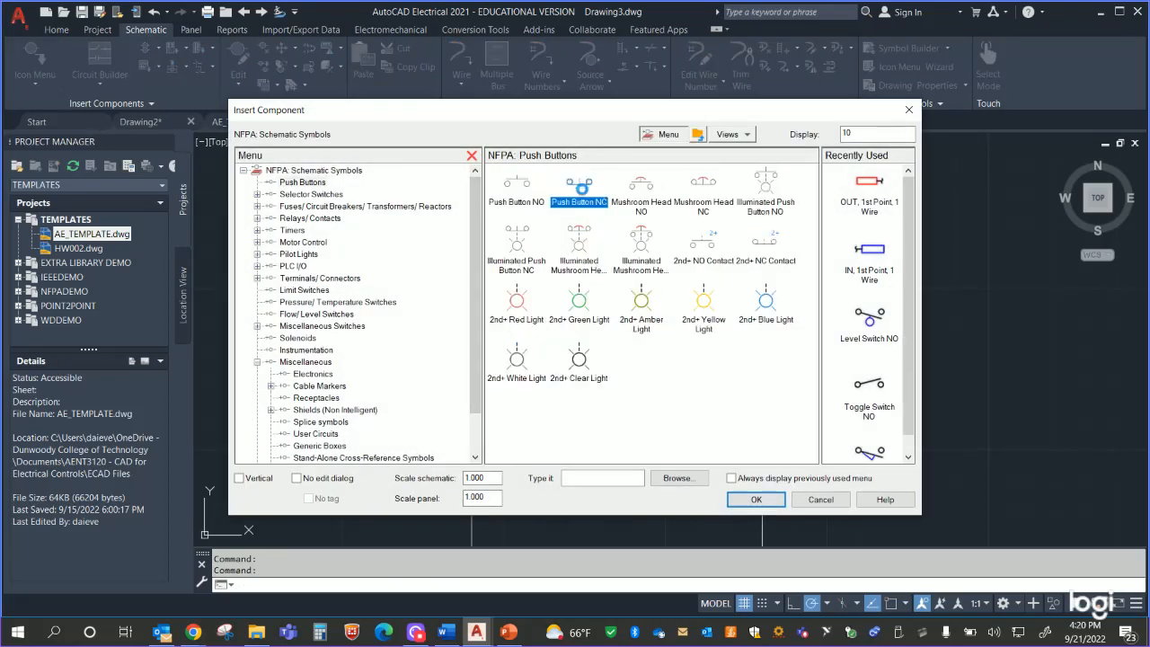
{"action": "left_click", "coordinate": [549, 190]}
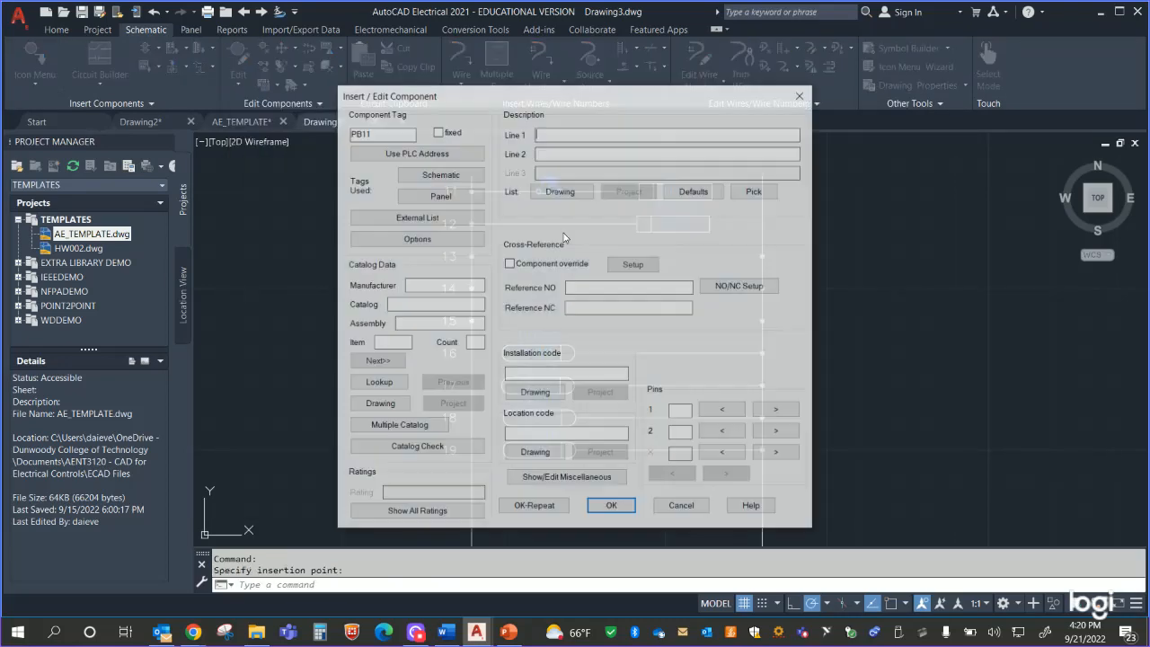
{"action": "left_click", "coordinate": [536, 501]}
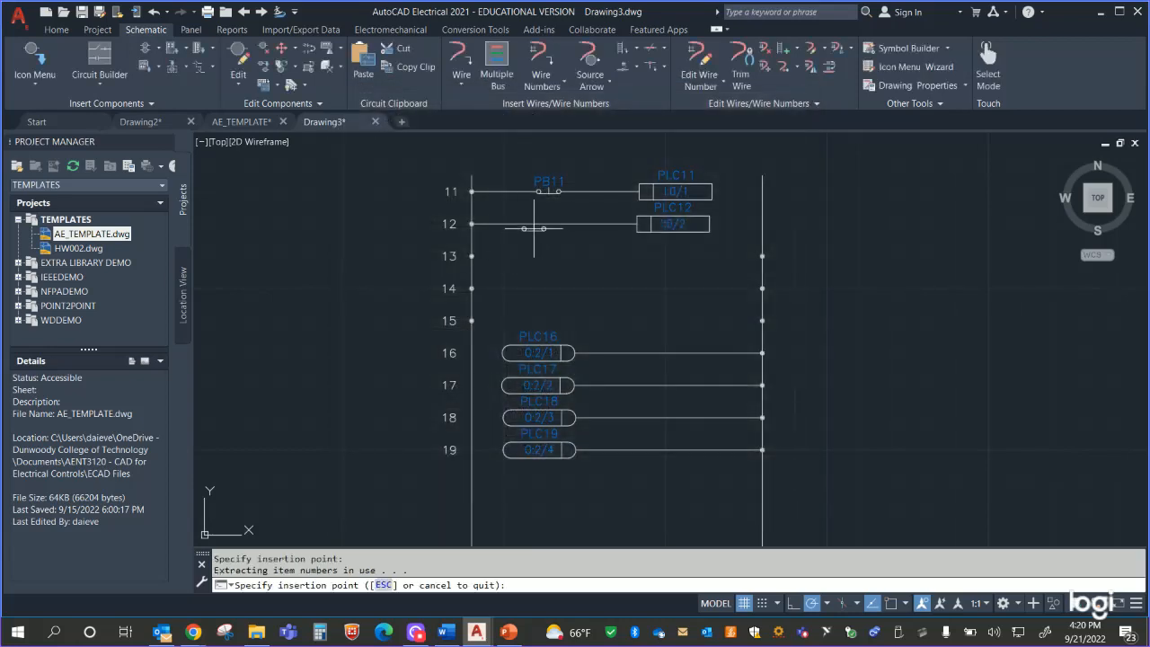
Step: Place another normally closed push button on rung 12 ahead of the PLC input and end the repeated insertion
{"action": "left_click", "coordinate": [546, 223]}
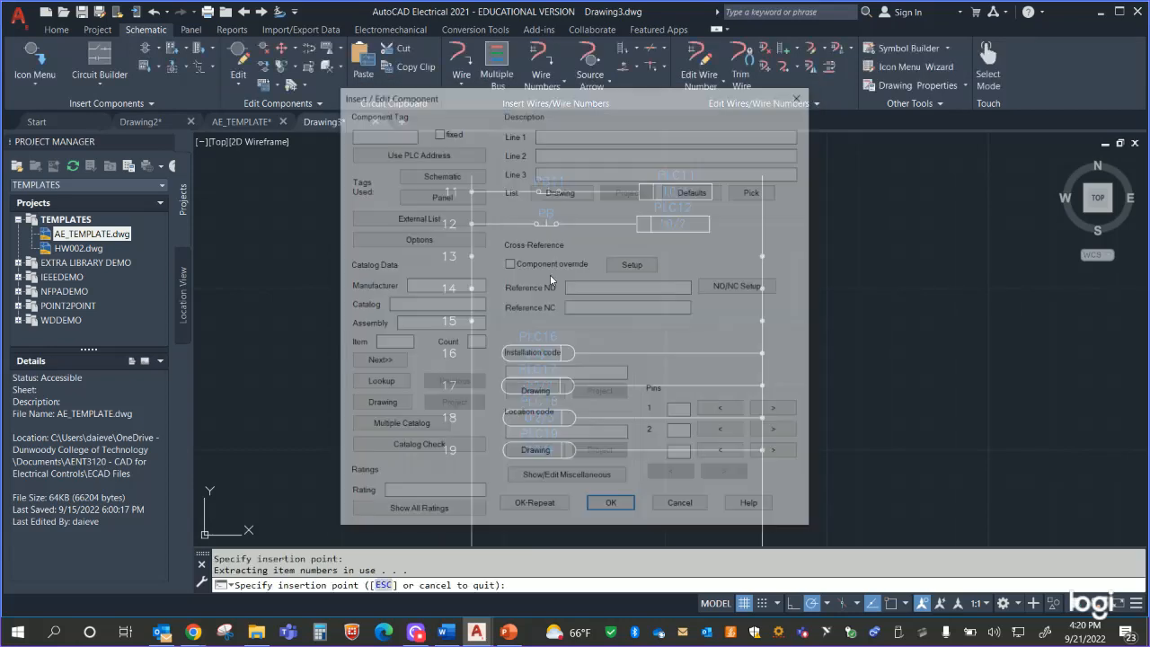
{"action": "left_click", "coordinate": [535, 505]}
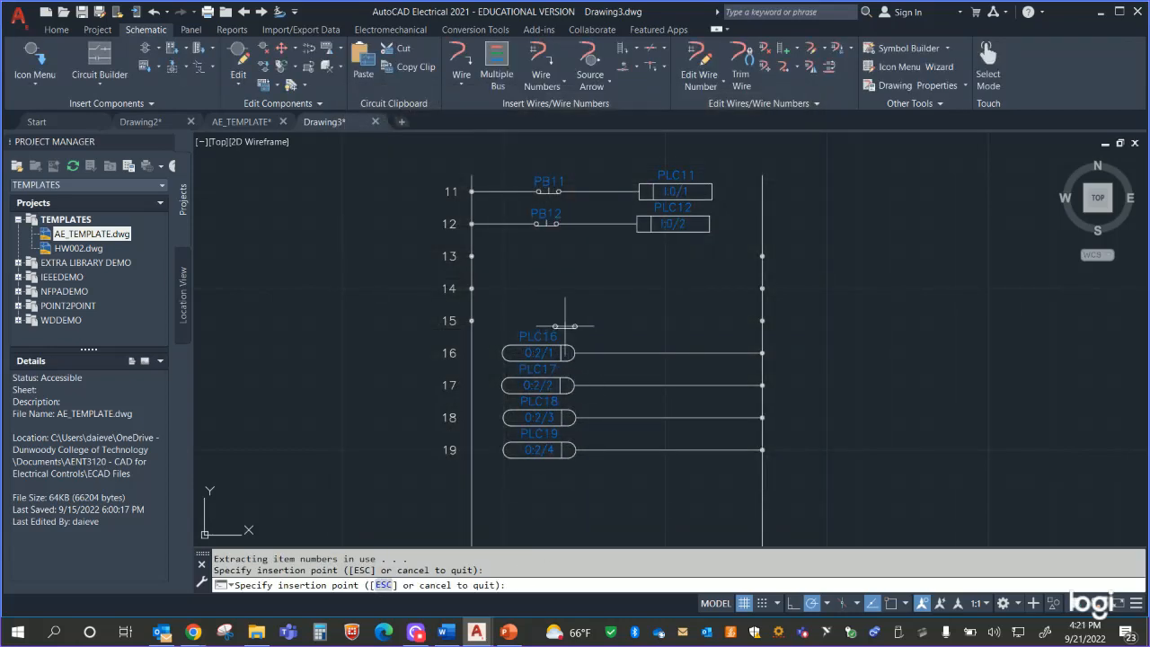
{"action": "key", "text": "Escape"}
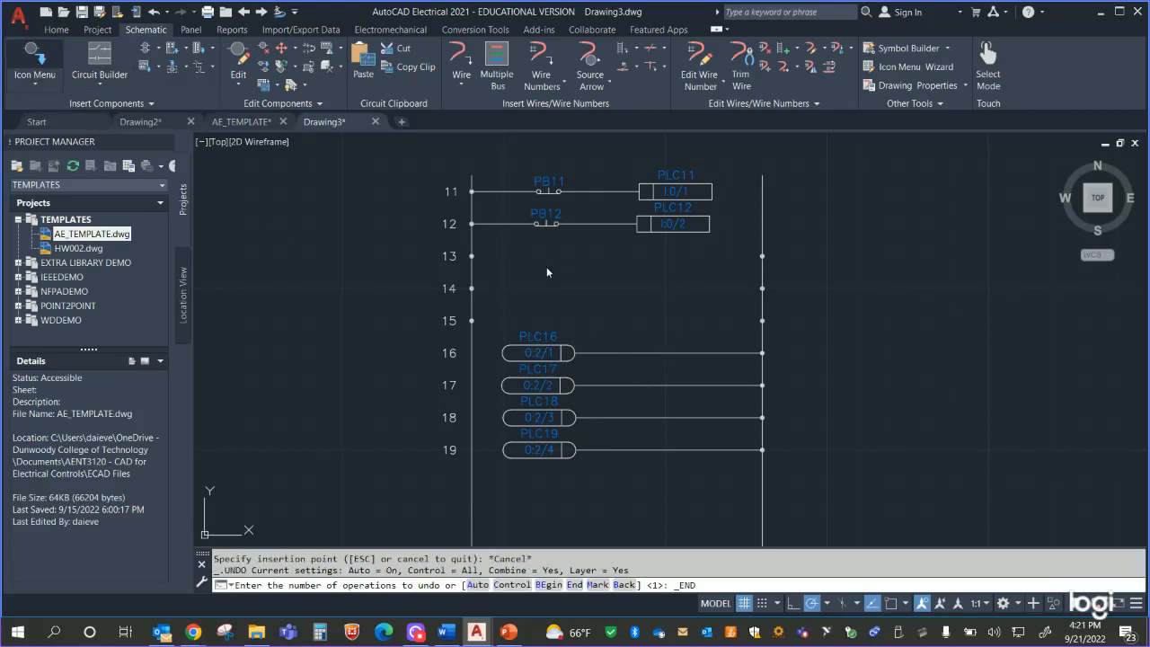
Step: Insert a red standard pilot light on rung 16 after the PLC output, cancelling the repeat placement on rung 17
{"action": "left_click", "coordinate": [34, 58]}
{"action": "left_click", "coordinate": [580, 239]}
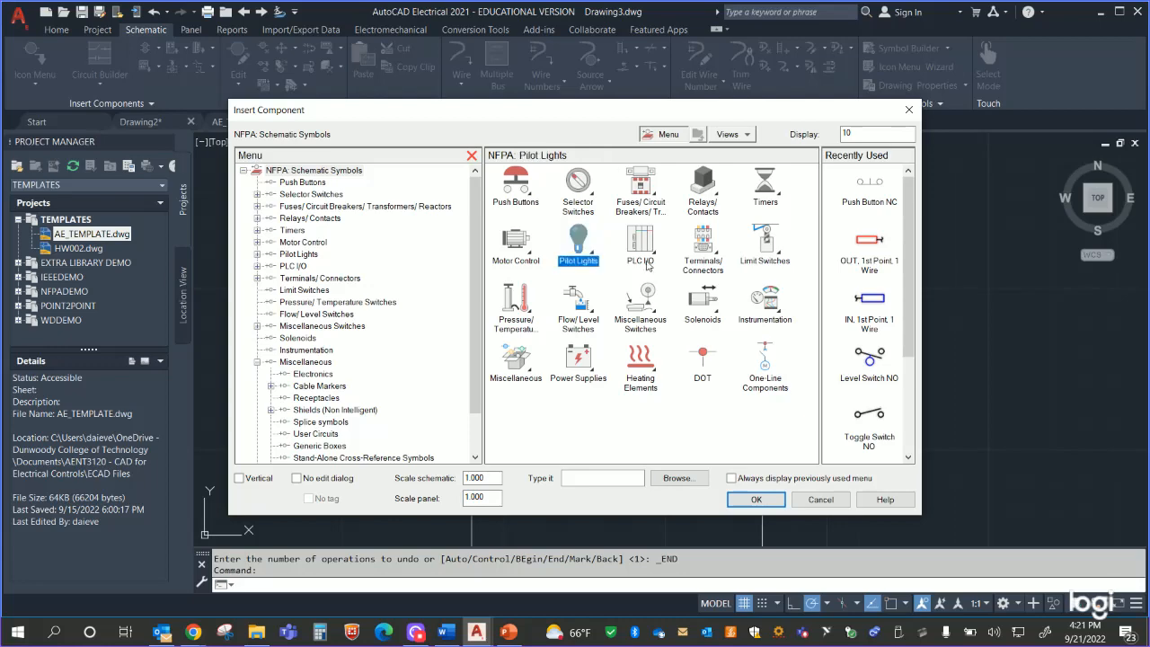
{"action": "left_click", "coordinate": [524, 189]}
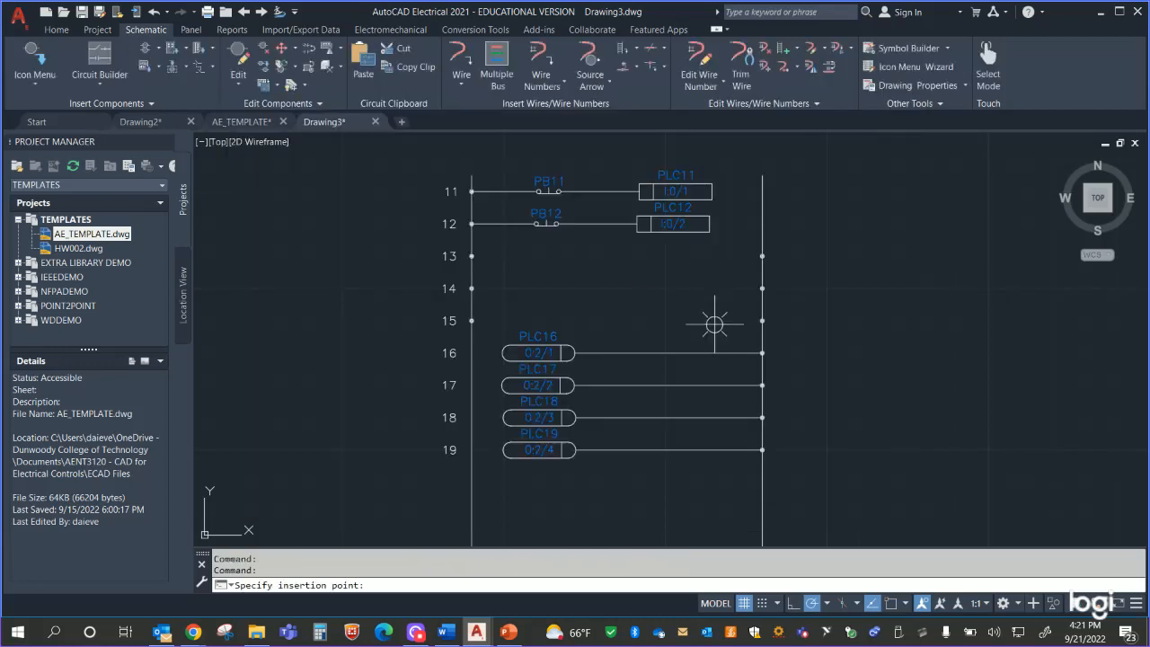
{"action": "left_click", "coordinate": [667, 352]}
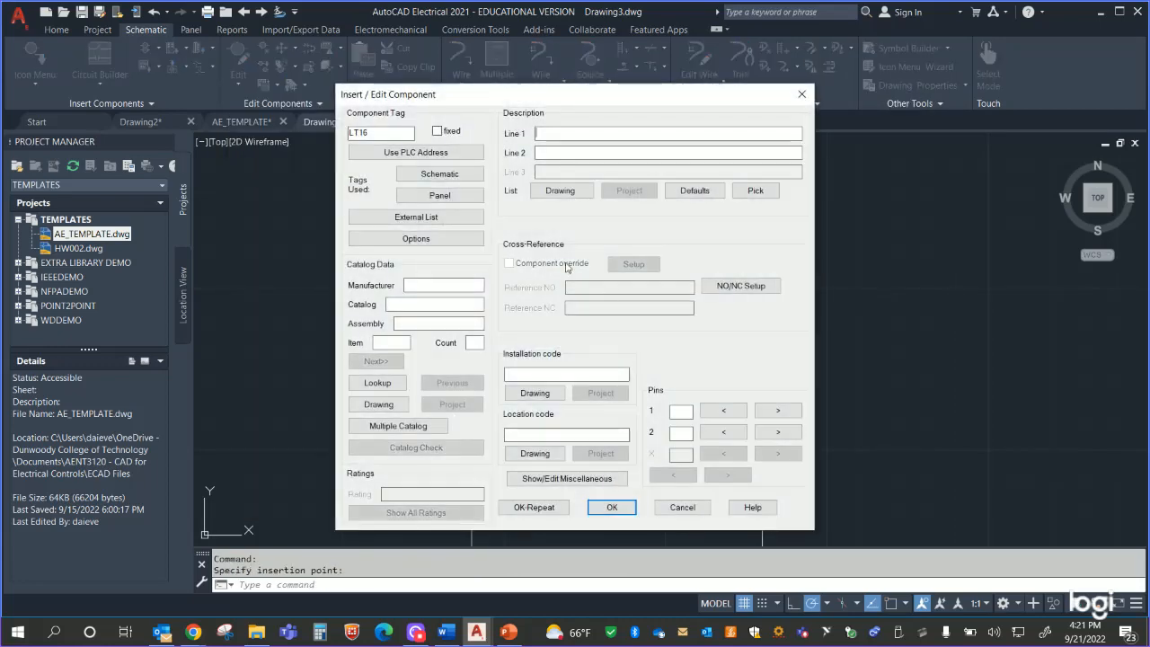
{"action": "left_click", "coordinate": [557, 512]}
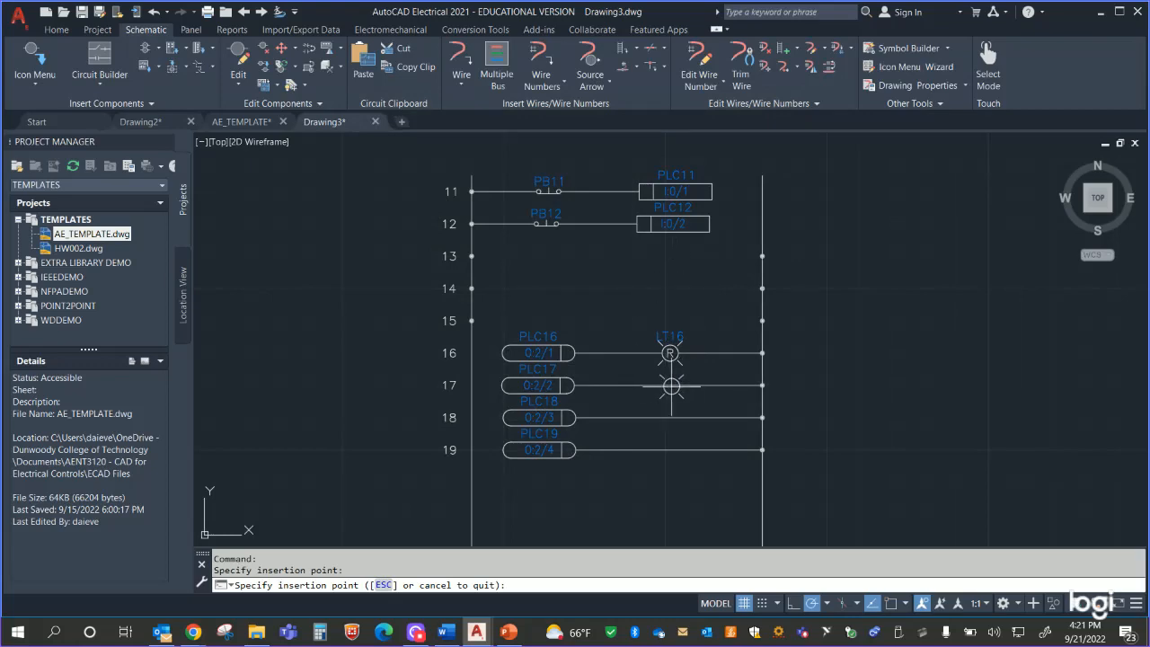
{"action": "left_click", "coordinate": [669, 385]}
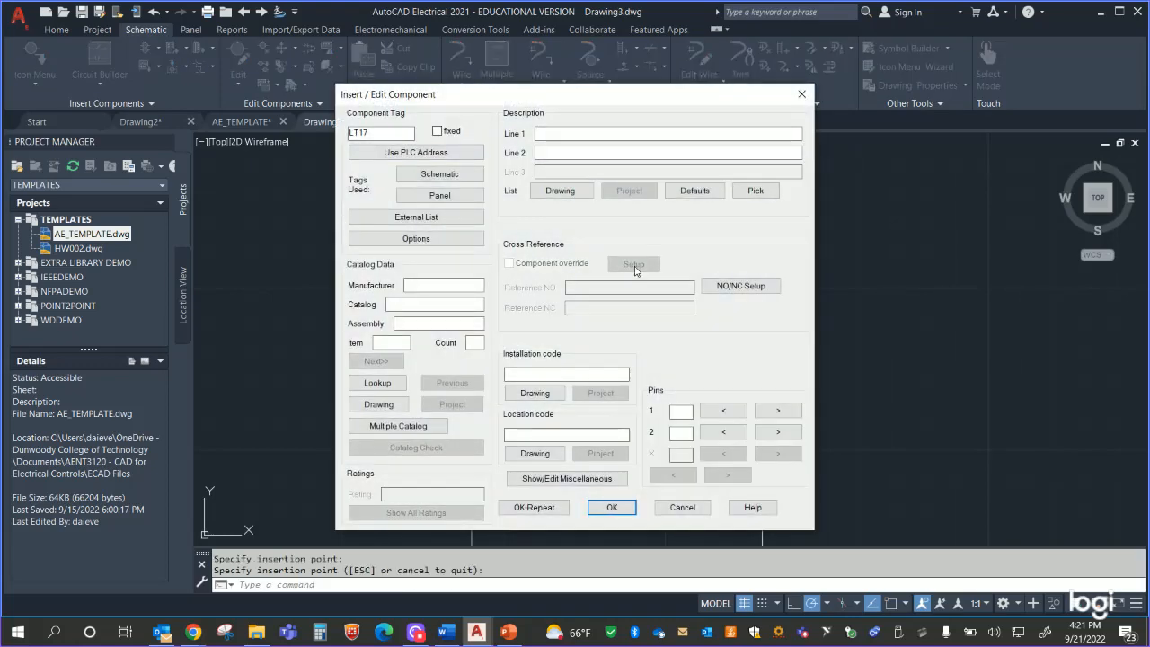
{"action": "left_click", "coordinate": [682, 507]}
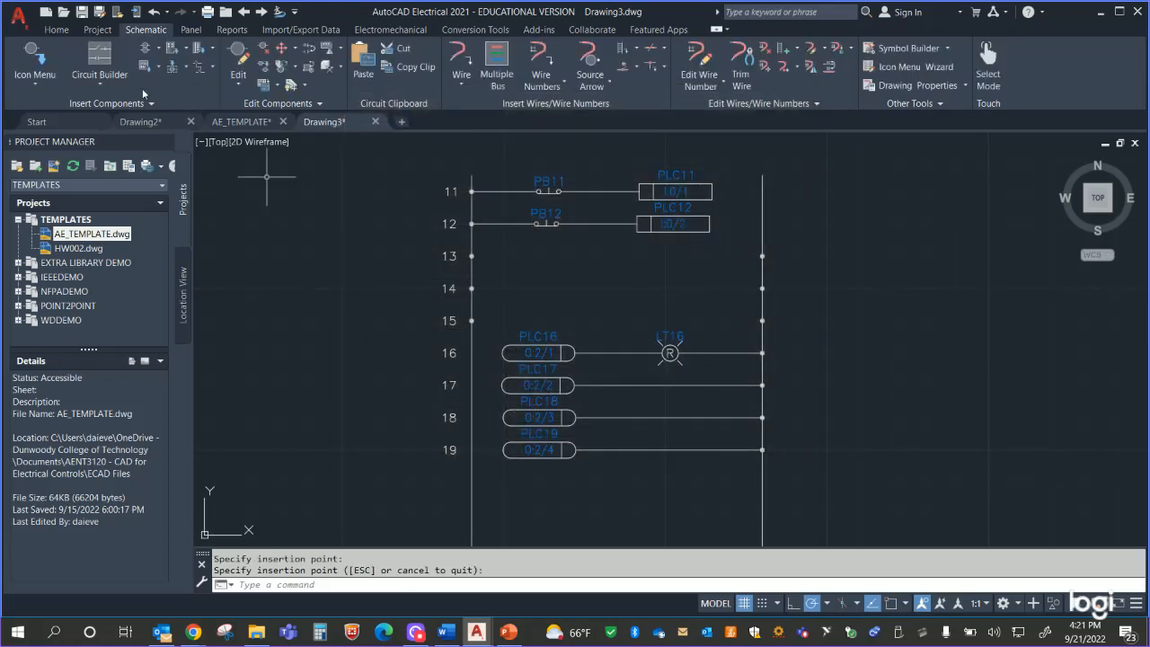
Step: Insert green standard pilot lights on rungs 17, 18 and 19, aligned below the red light on rung 16
{"action": "left_click", "coordinate": [42, 80]}
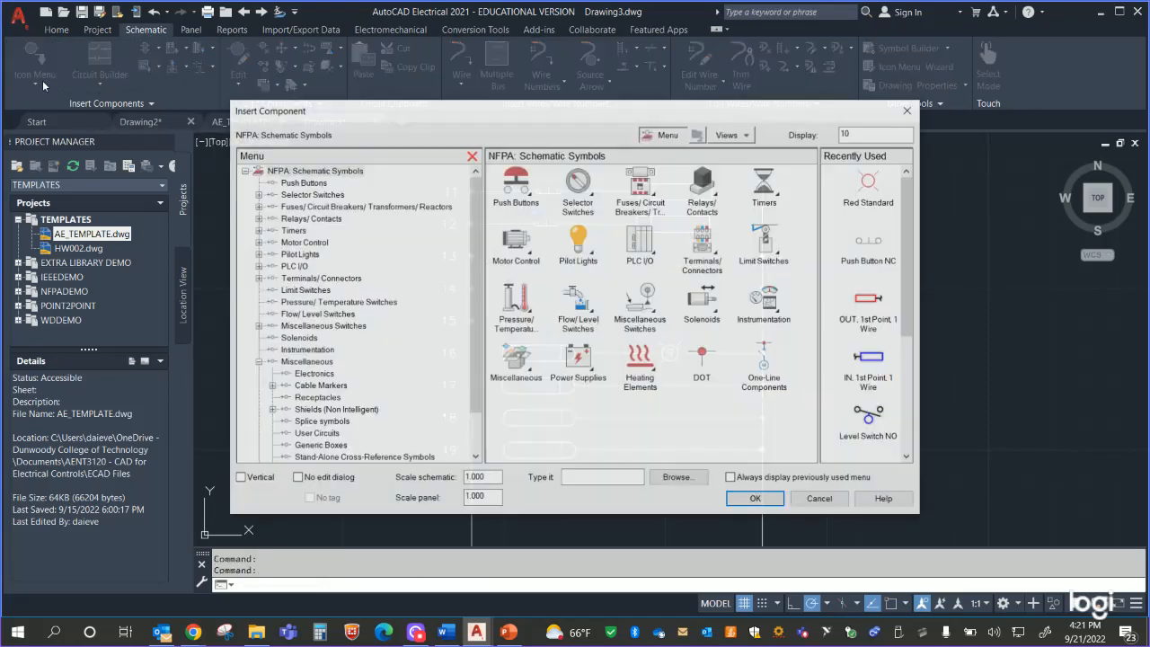
{"action": "left_click", "coordinate": [581, 254]}
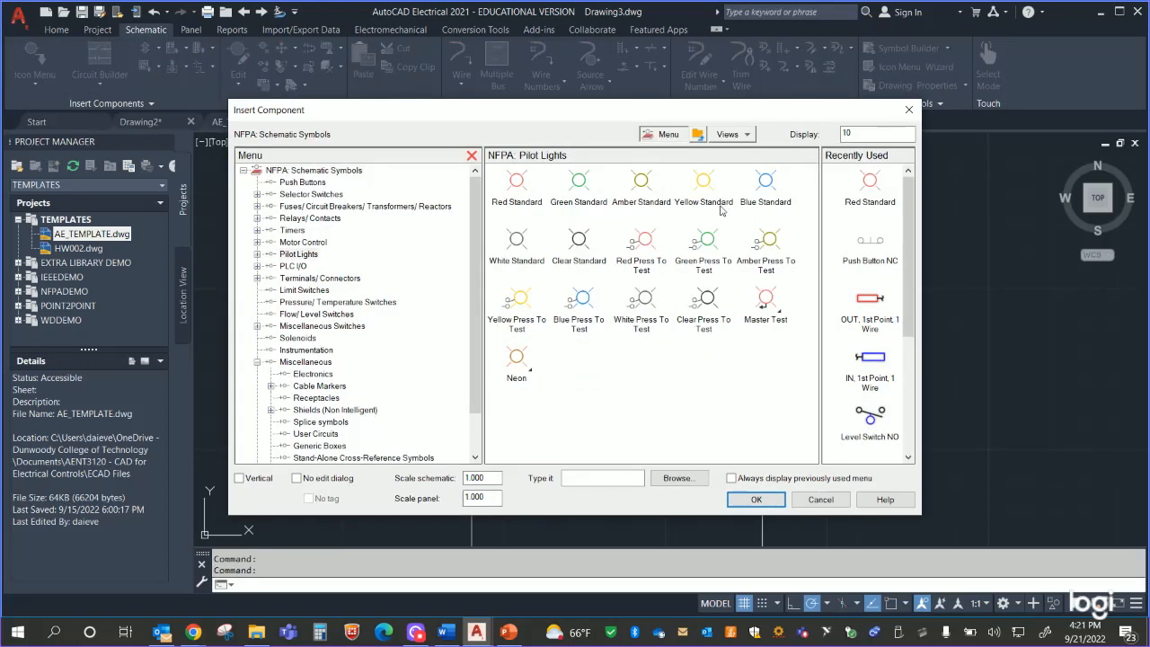
{"action": "left_click", "coordinate": [579, 182]}
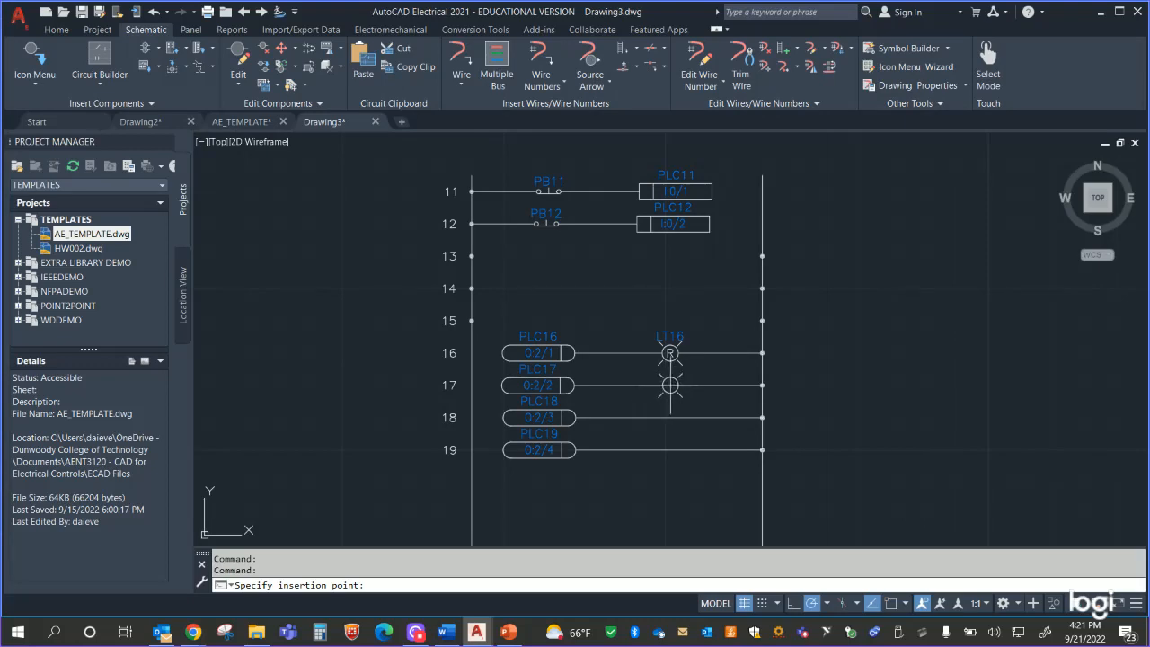
{"action": "left_click", "coordinate": [669, 385]}
{"action": "left_click", "coordinate": [534, 577]}
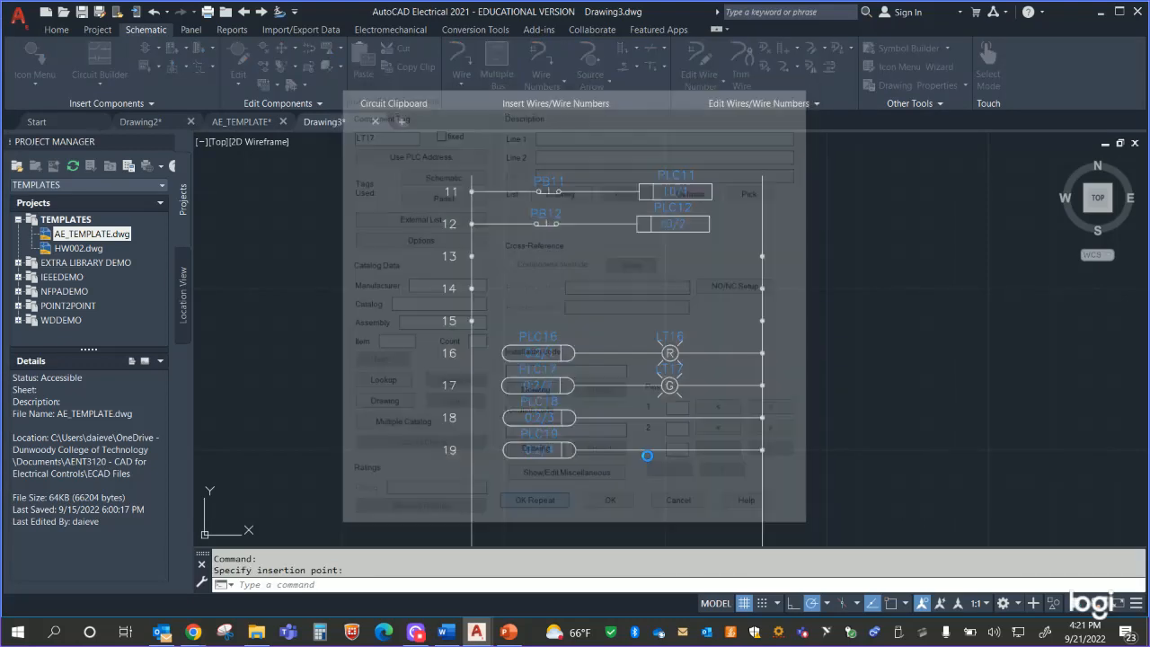
{"action": "left_click", "coordinate": [670, 418]}
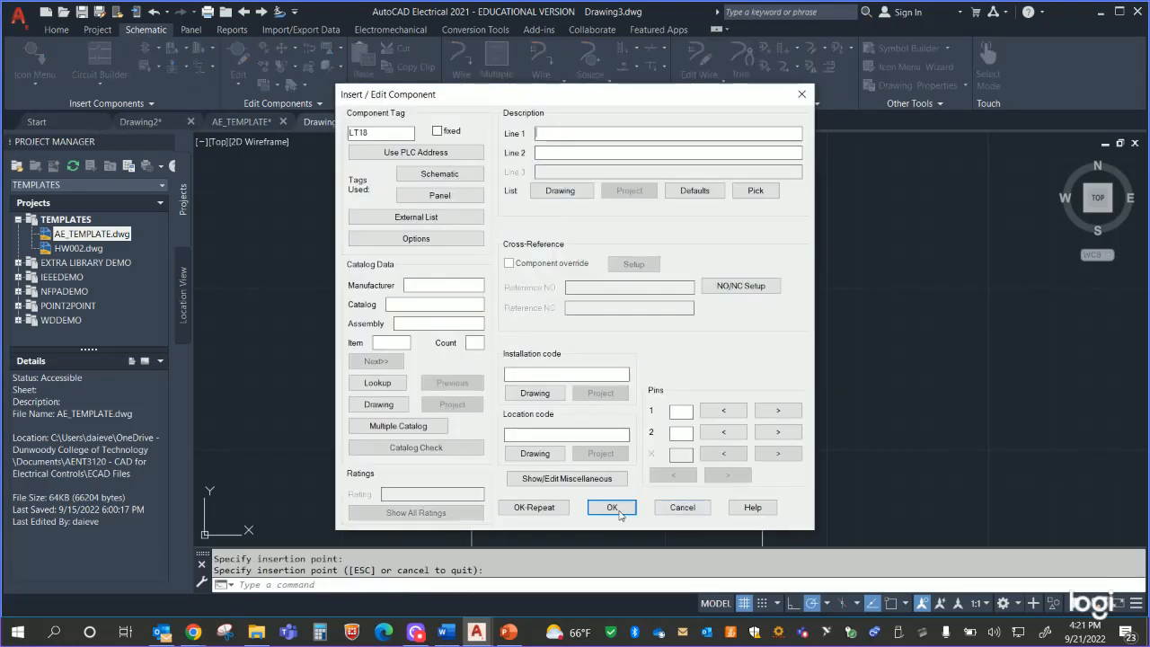
{"action": "left_click", "coordinate": [541, 508]}
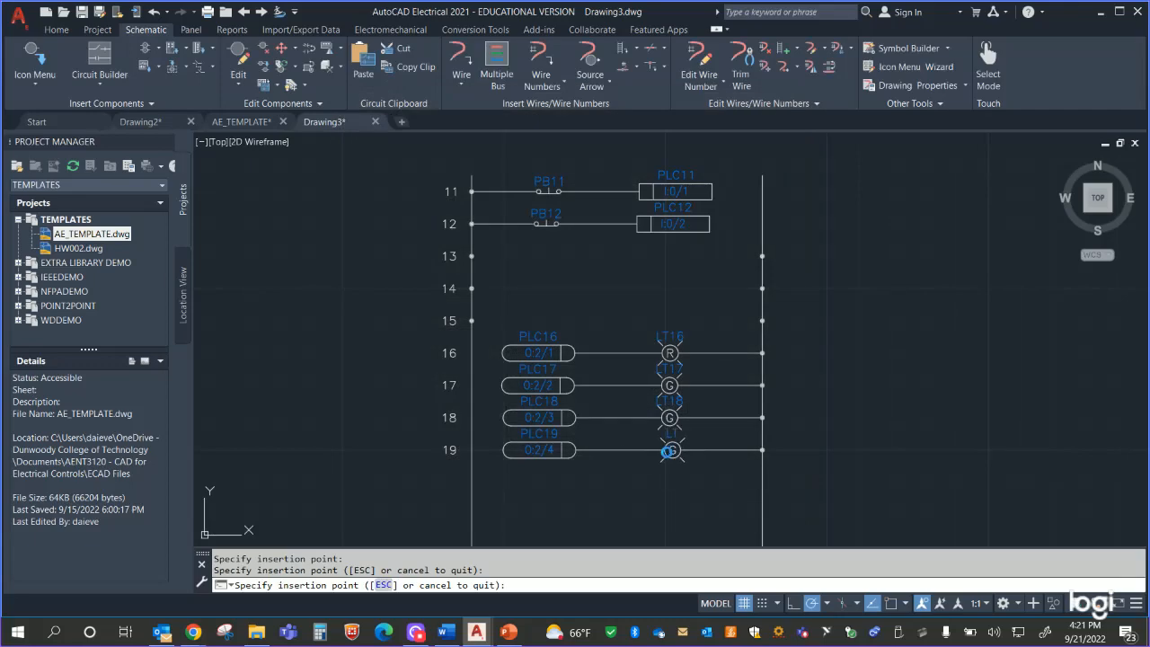
{"action": "left_click", "coordinate": [670, 450]}
{"action": "left_click", "coordinate": [608, 506]}
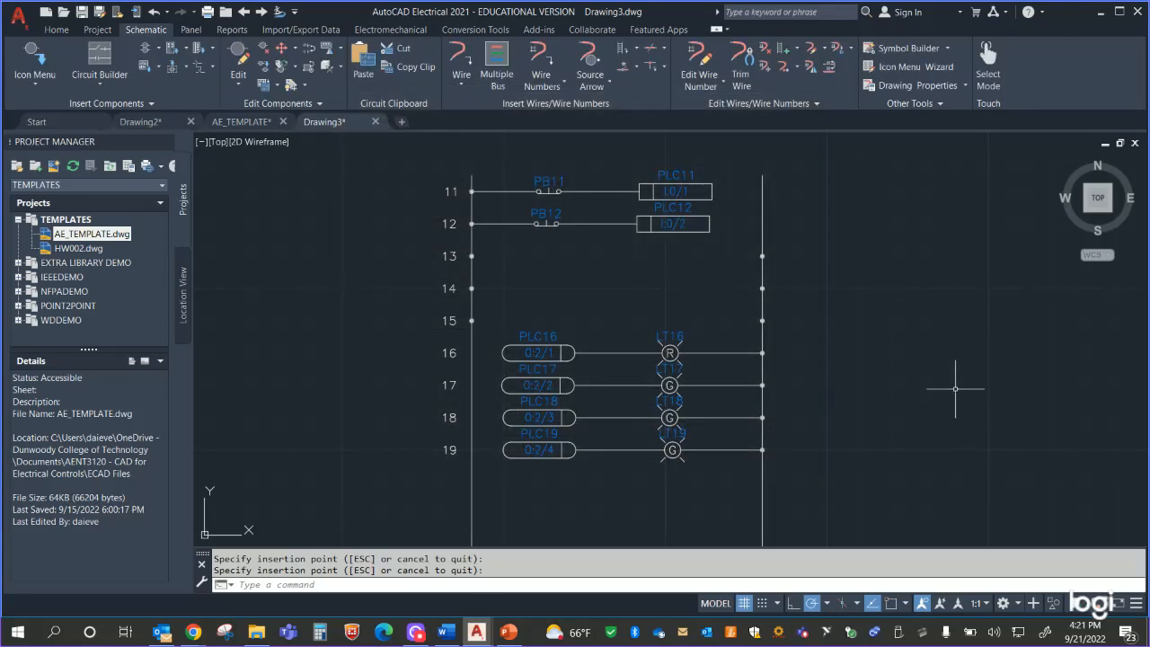
Step: Insert a reference-only Arrow Tail - Up at the top of the ladder's left rail, described as 120VAC and L1
{"action": "left_click", "coordinate": [34, 56]}
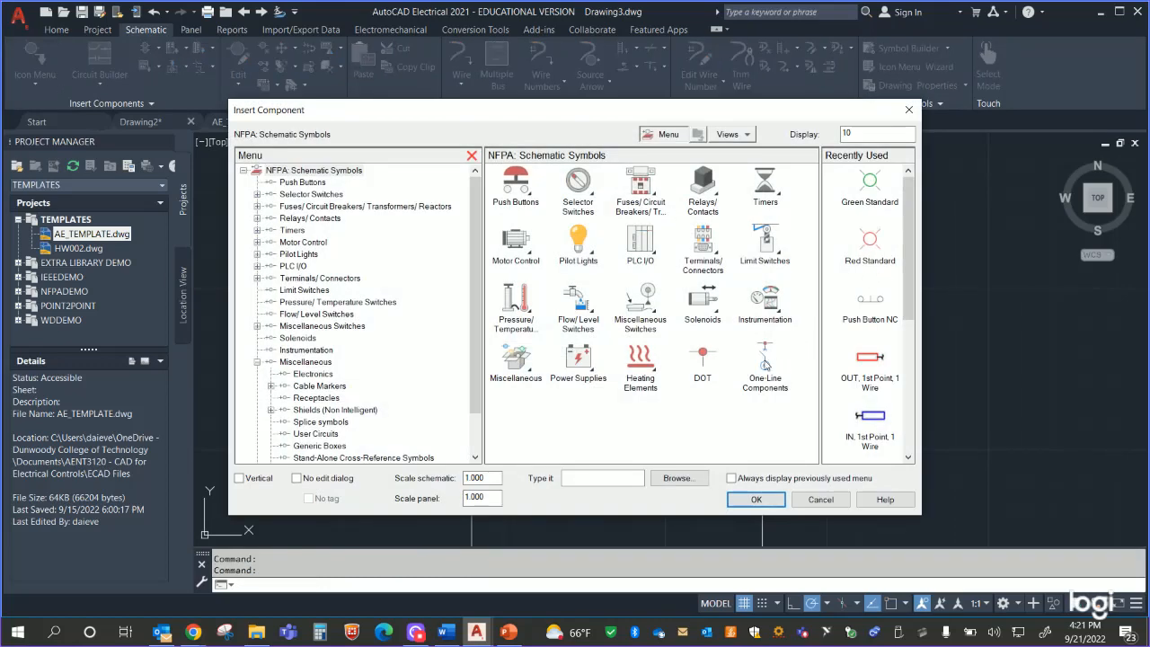
{"action": "left_click", "coordinate": [303, 362]}
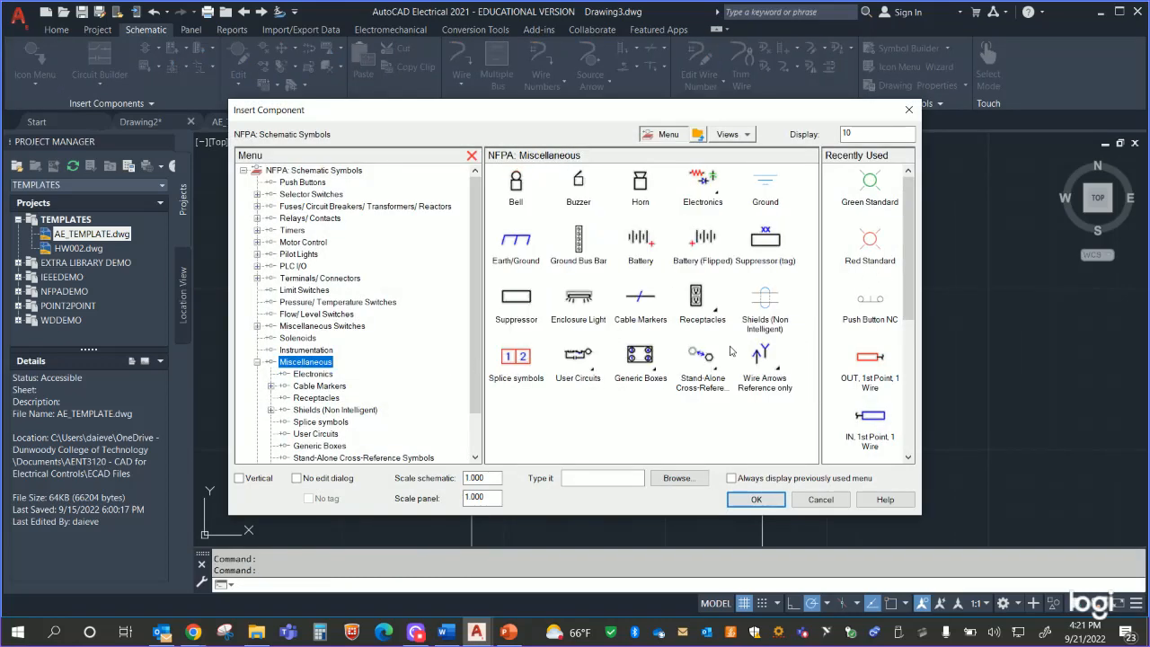
{"action": "left_click", "coordinate": [764, 357]}
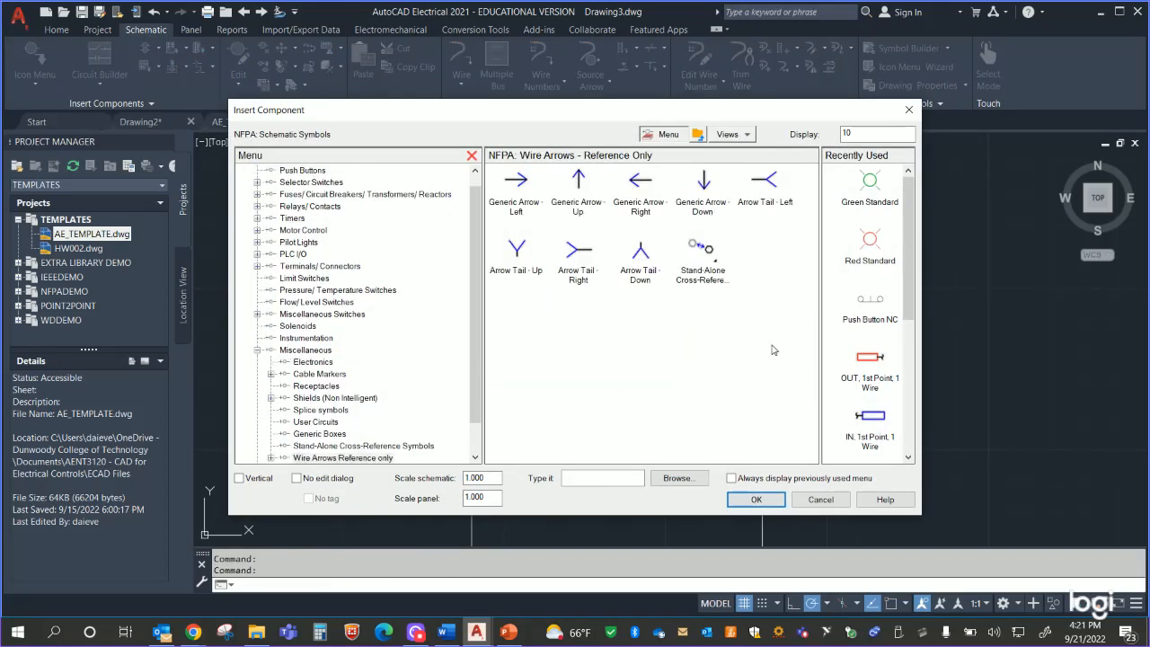
{"action": "left_click", "coordinate": [517, 252]}
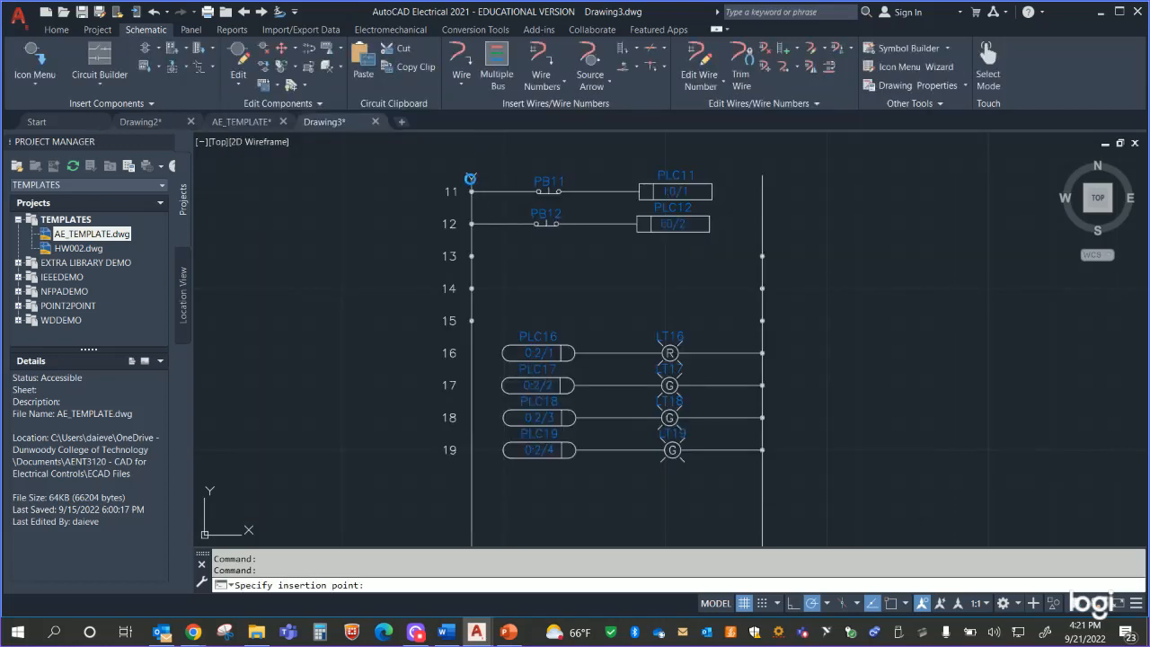
{"action": "left_click", "coordinate": [470, 178]}
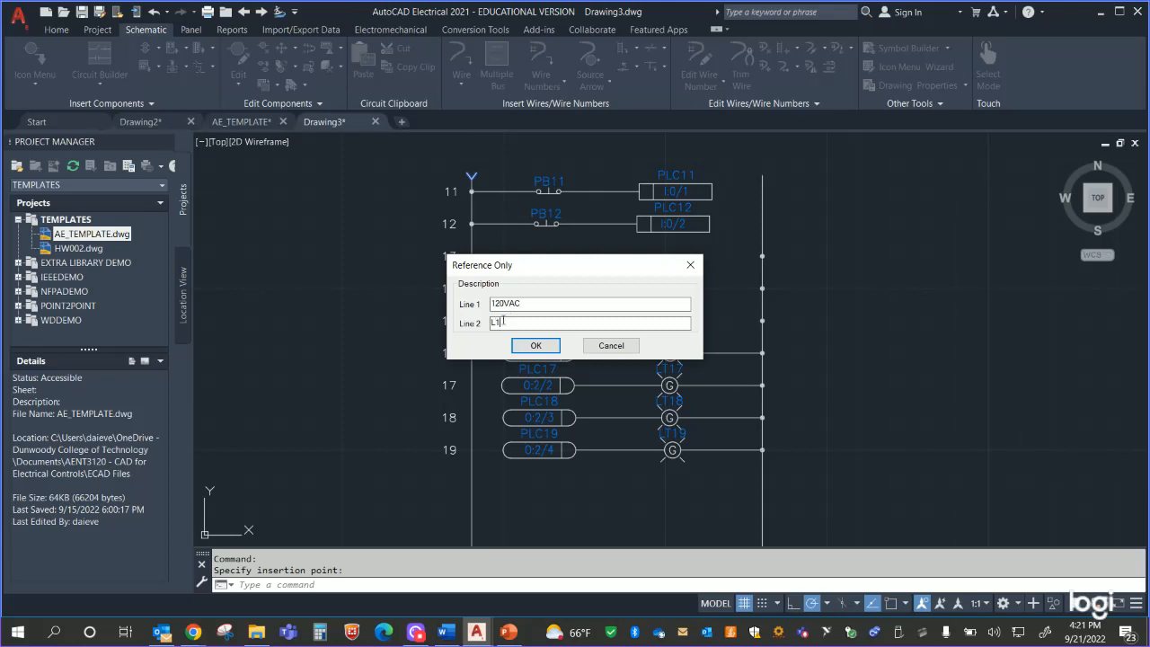
{"action": "left_click", "coordinate": [535, 345]}
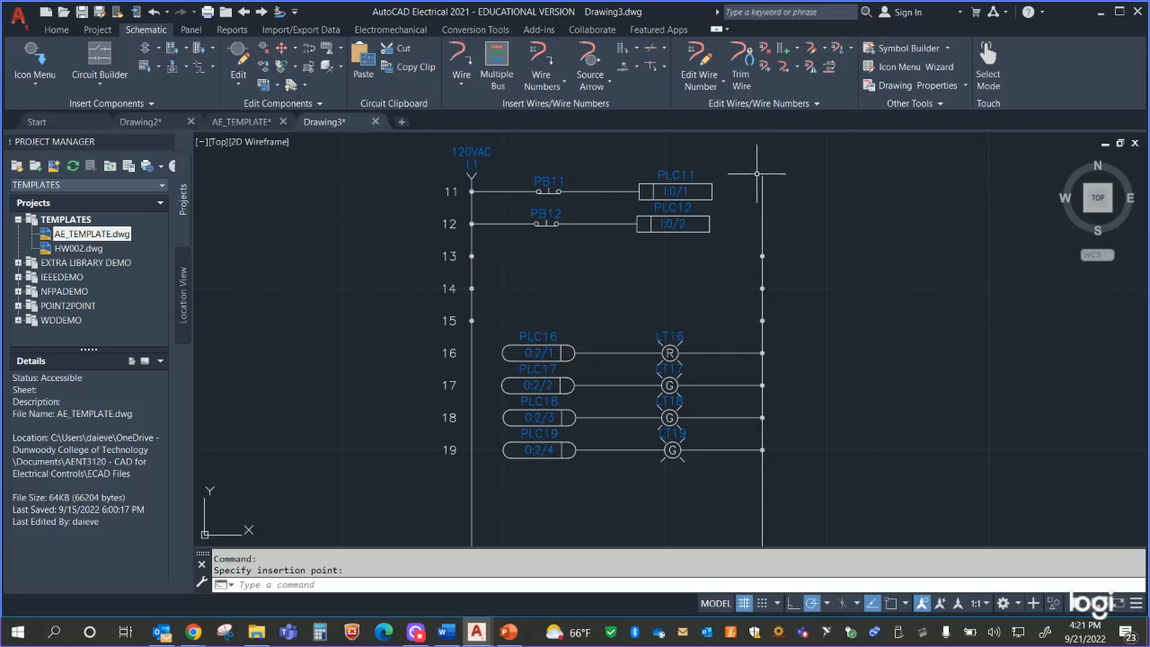
Step: Insert a reference-only Arrow Tail - Up at the top of the ladder's right rail, described as Neutral and L2
{"action": "left_click", "coordinate": [34, 59]}
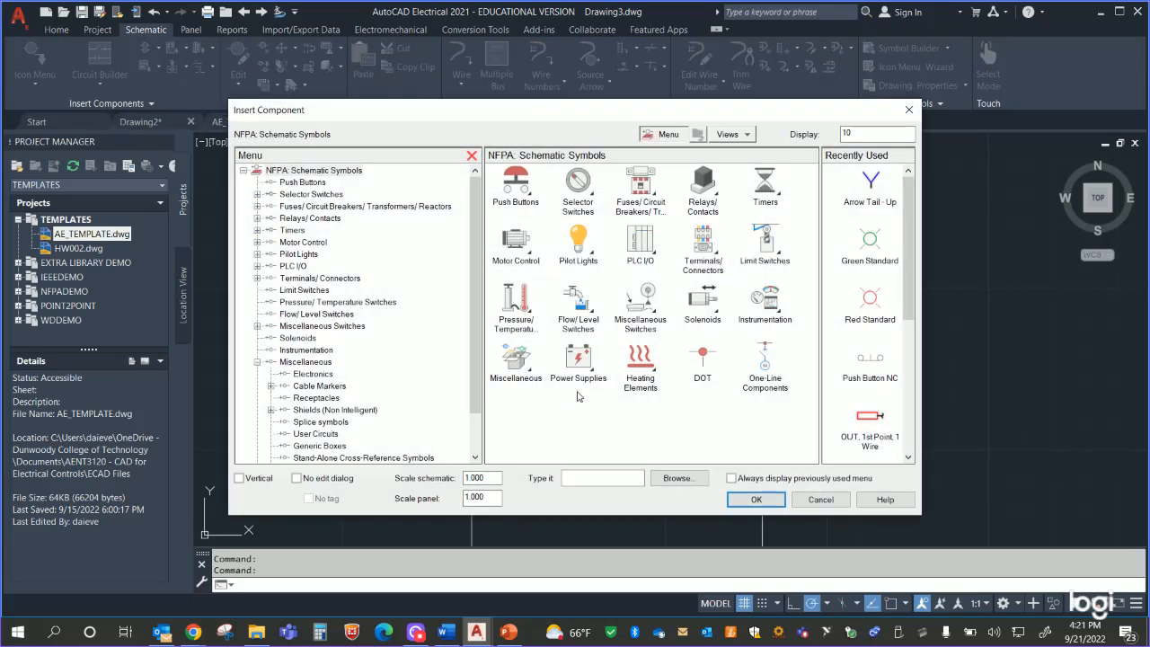
{"action": "left_click", "coordinate": [320, 362]}
{"action": "left_click", "coordinate": [771, 368]}
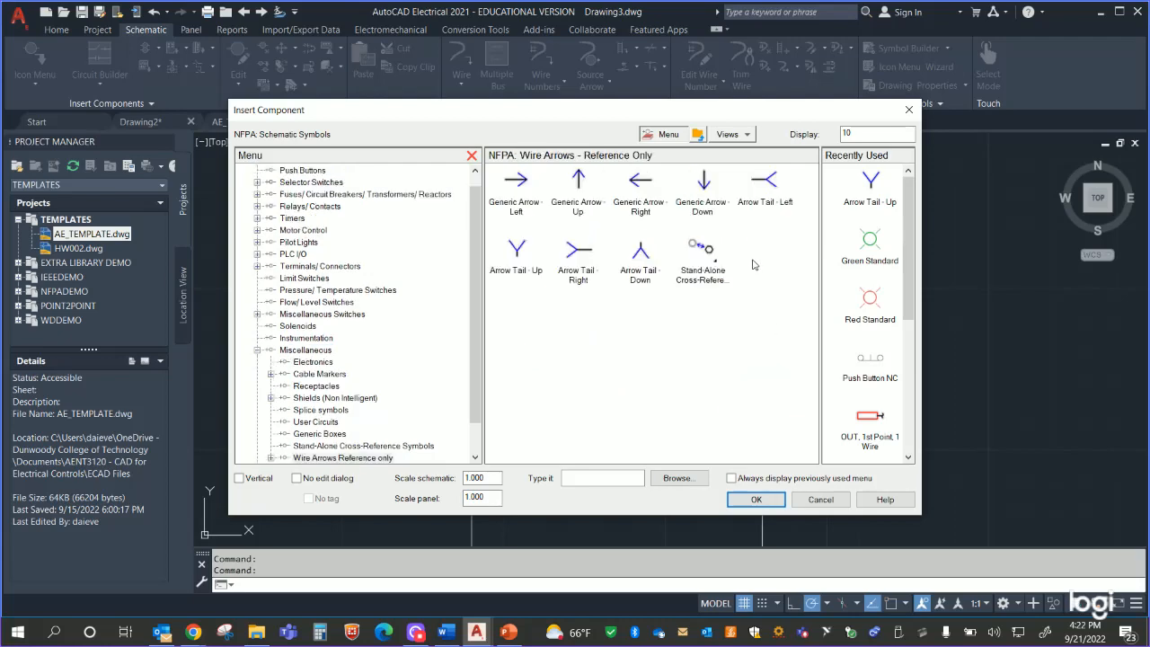
{"action": "left_click", "coordinate": [516, 263]}
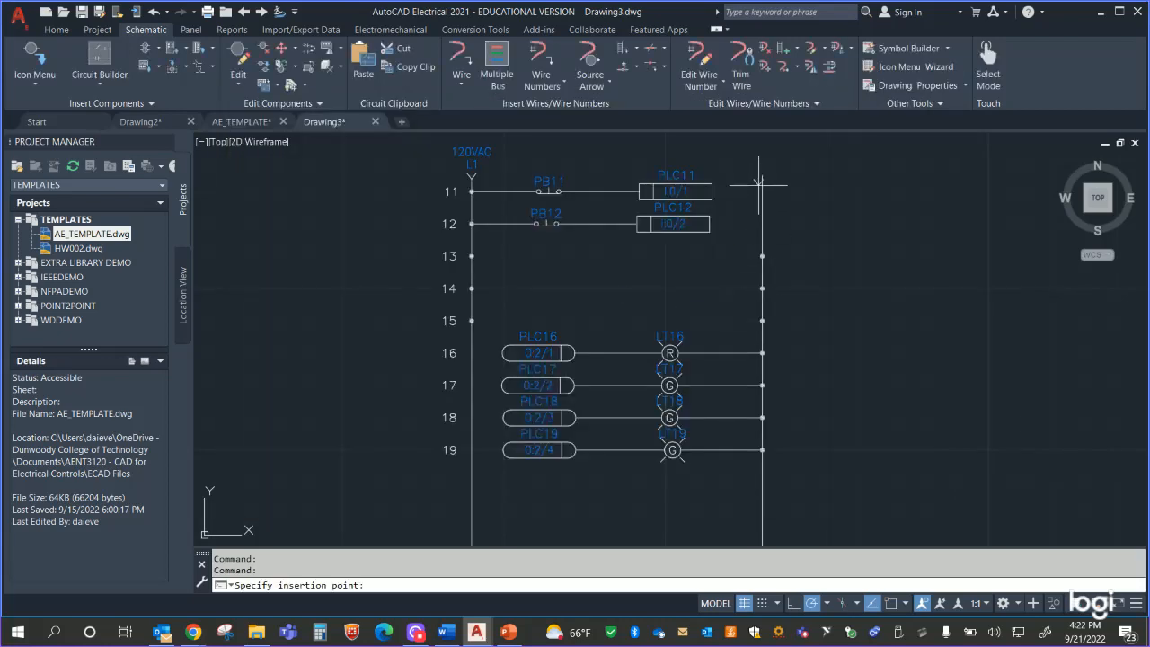
{"action": "left_click", "coordinate": [762, 174]}
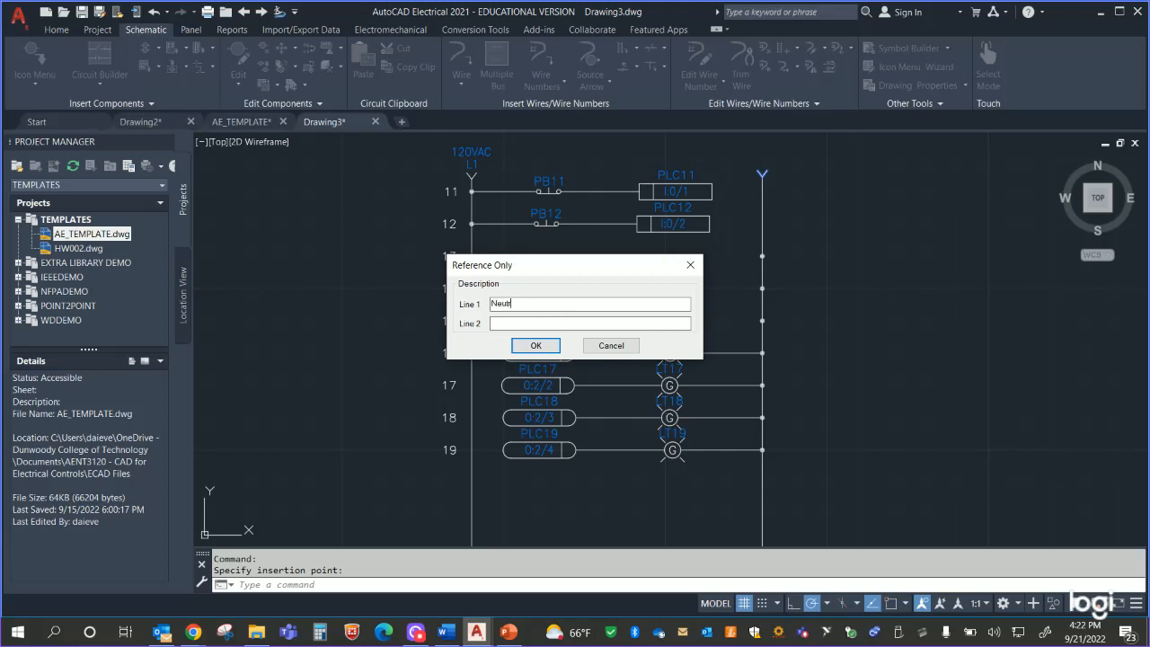
{"action": "left_click", "coordinate": [533, 327]}
{"action": "left_click", "coordinate": [535, 345]}
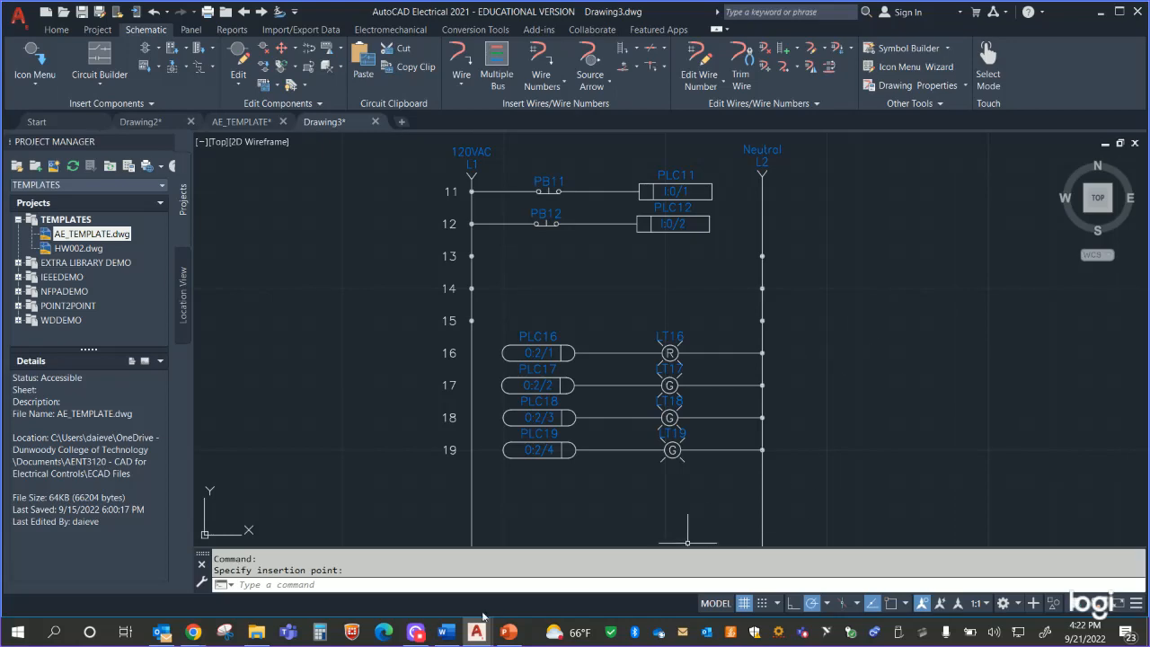
Step: Switch to File Explorer and open the Homework 004 document from the AENT3120 course's Homework folder
{"action": "left_click", "coordinate": [256, 633]}
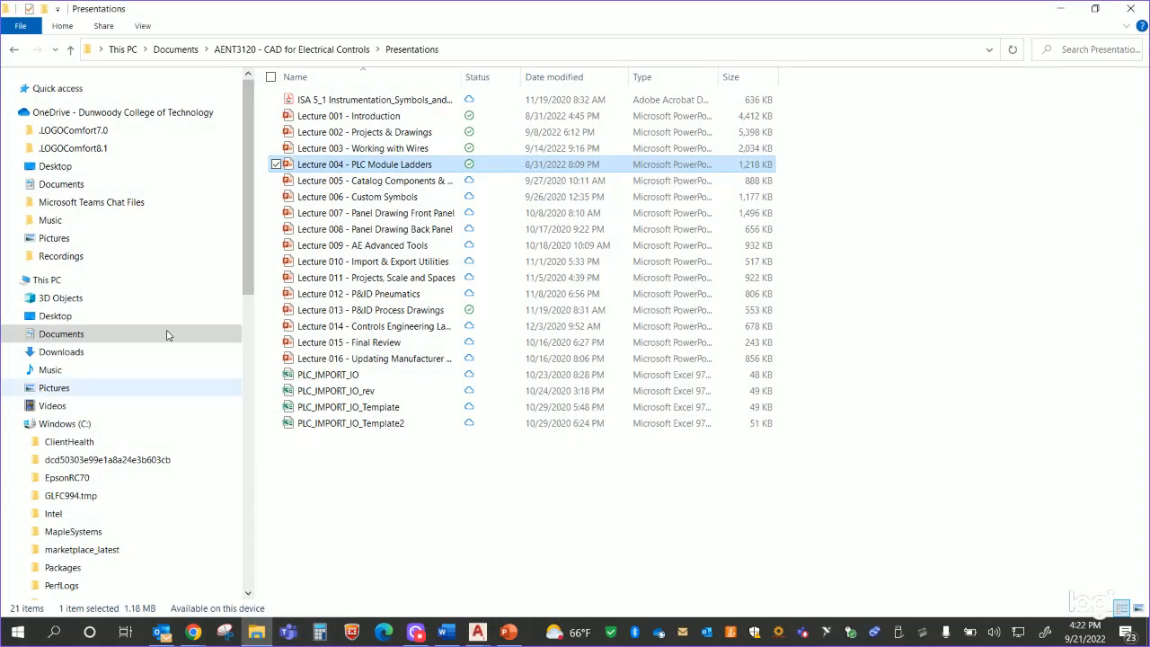
{"action": "left_click", "coordinate": [364, 50]}
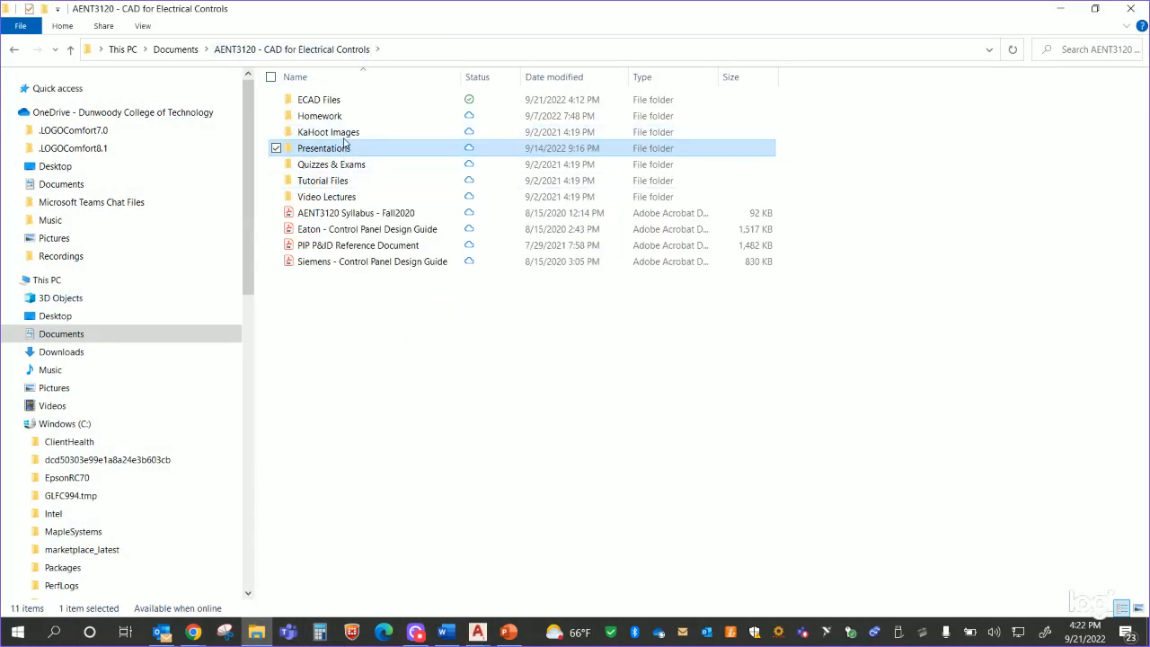
{"action": "double_click", "coordinate": [359, 117]}
{"action": "double_click", "coordinate": [362, 166]}
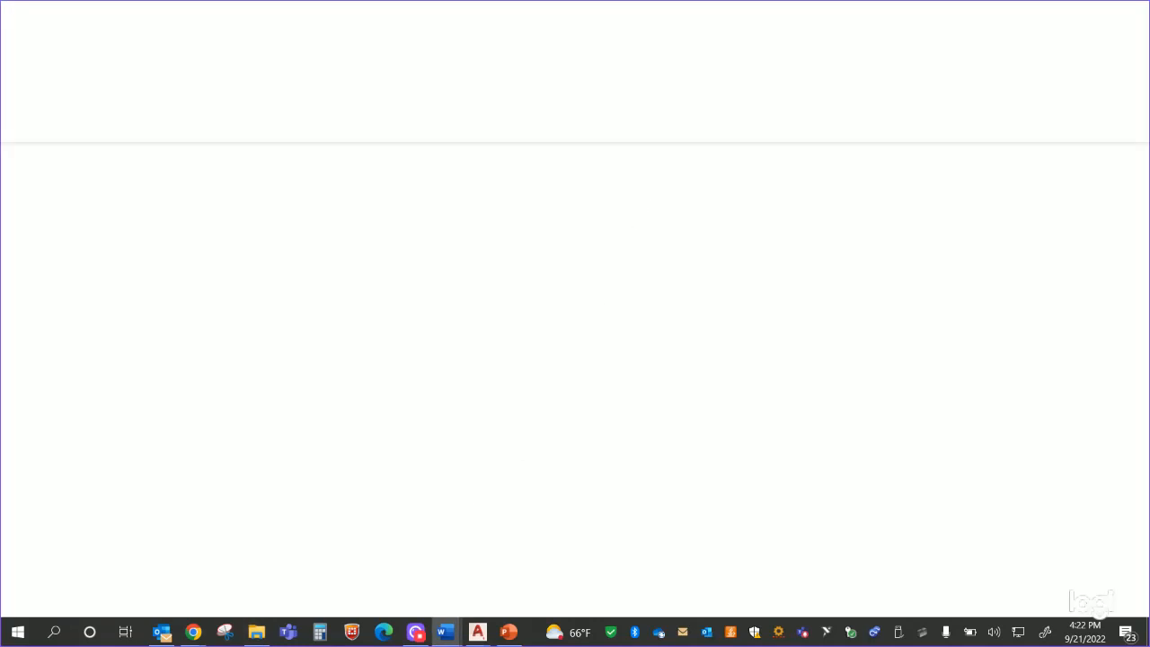
{"action": "left_click", "coordinate": [256, 631]}
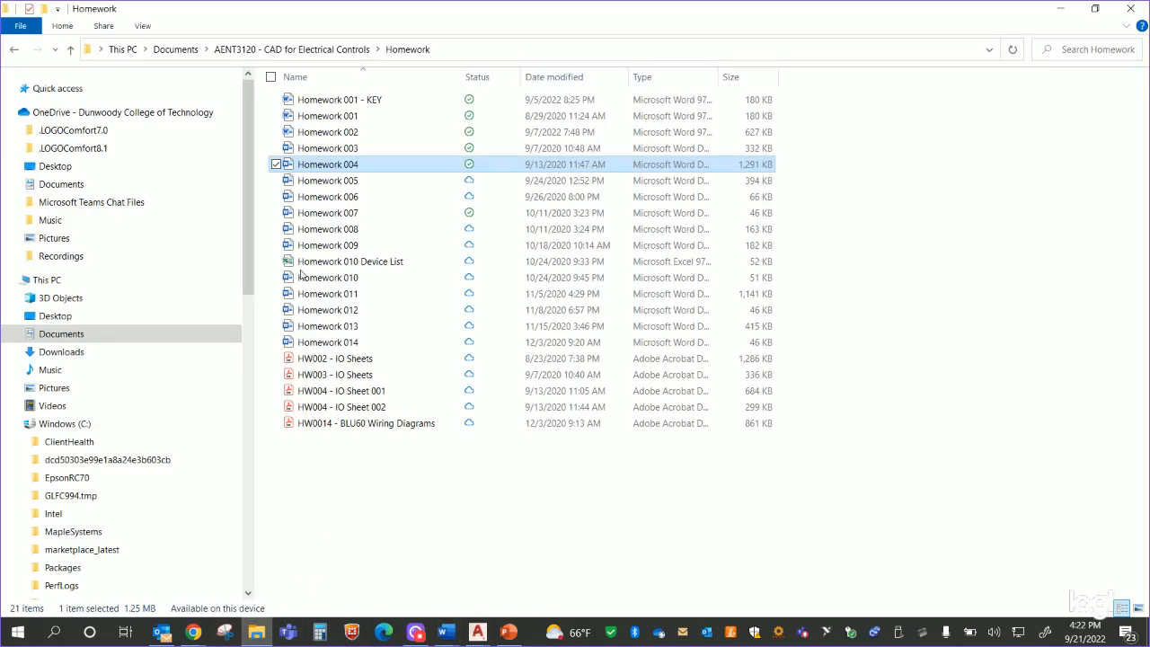
{"action": "double_click", "coordinate": [328, 164]}
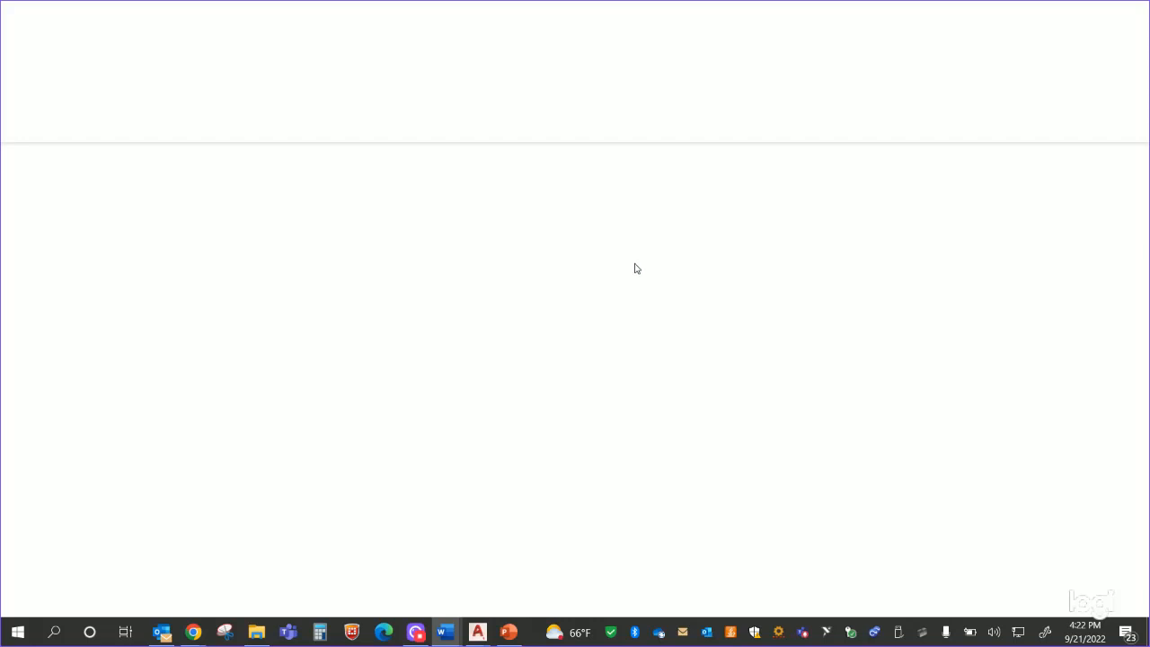
Step: Look at Drawing3 in AutoCAD Electrical and return to the Homework folder in File Explorer
{"action": "left_click", "coordinate": [255, 631]}
{"action": "mouse_move", "coordinate": [476, 635]}
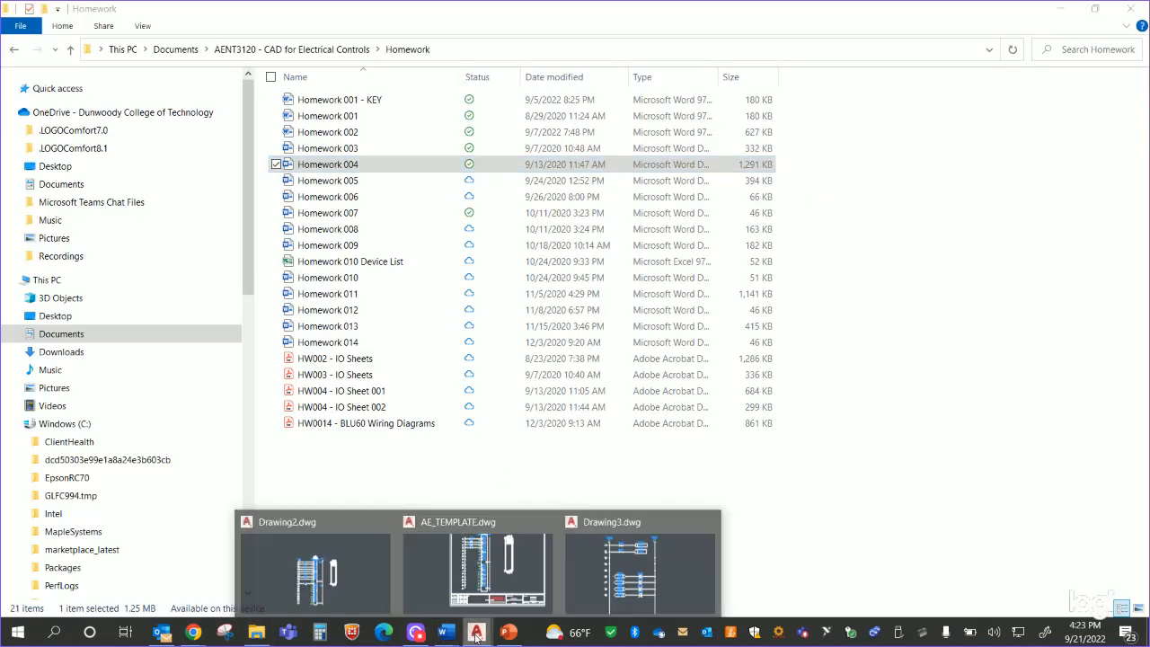
{"action": "left_click", "coordinate": [640, 568]}
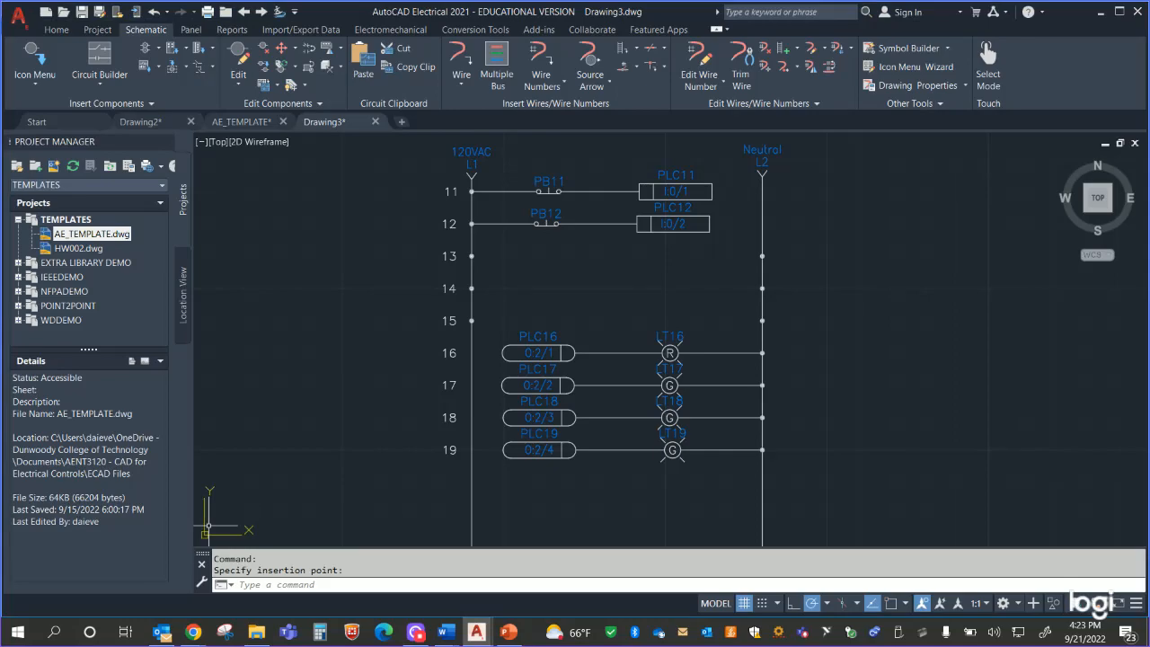
{"action": "left_click", "coordinate": [256, 631]}
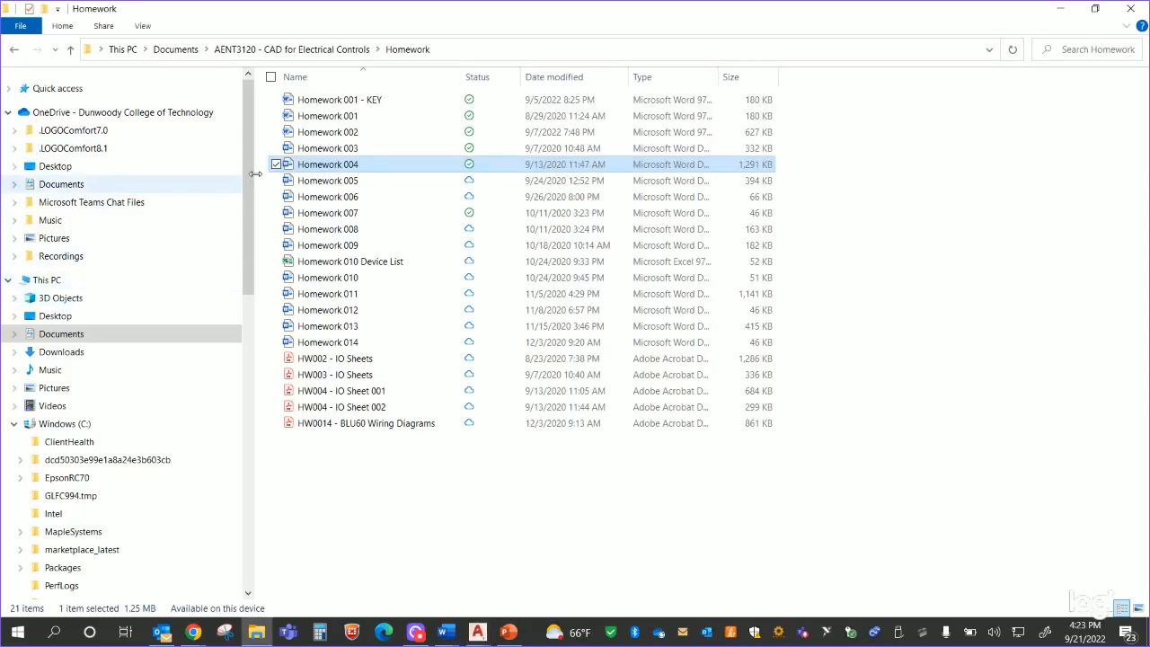
Step: Try to open the Homework 004 document from the Homework folder and return to File Explorer
{"action": "right_click", "coordinate": [295, 167]}
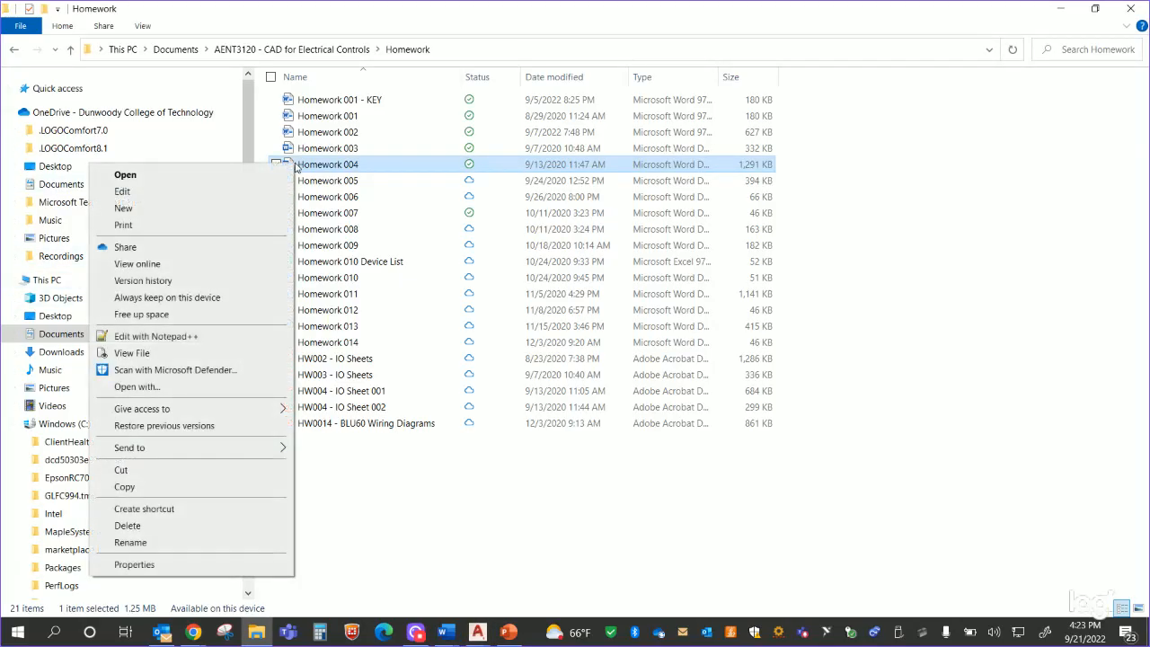
{"action": "left_click", "coordinate": [189, 174]}
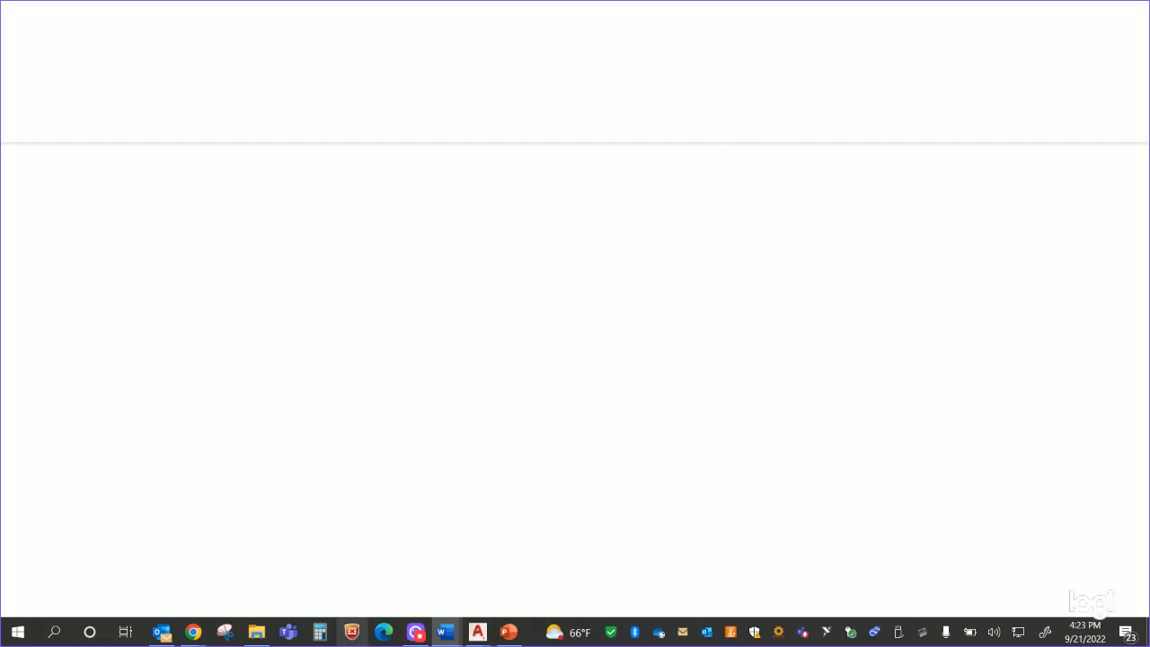
{"action": "left_click", "coordinate": [415, 631]}
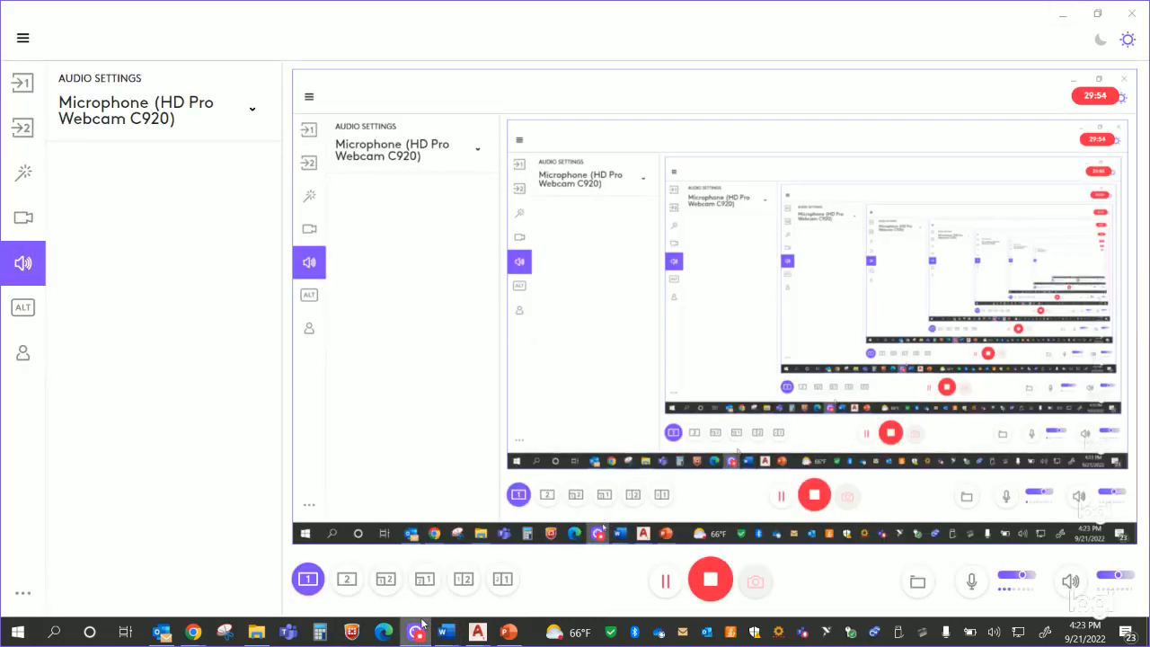
{"action": "mouse_move", "coordinate": [447, 634]}
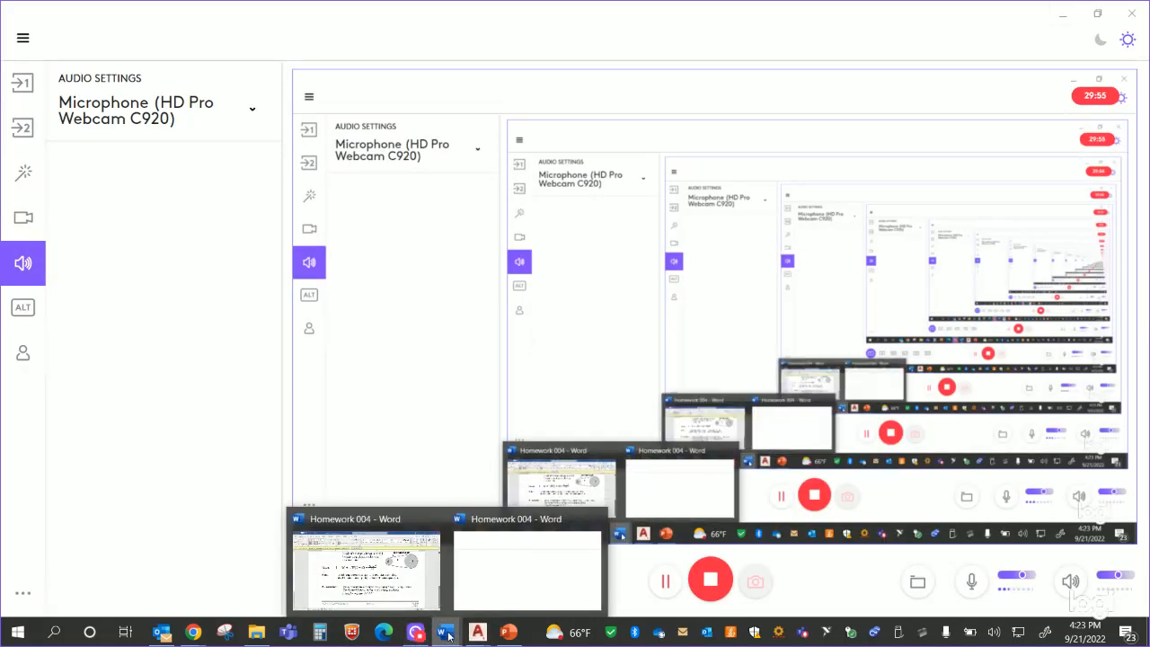
{"action": "left_click", "coordinate": [510, 568]}
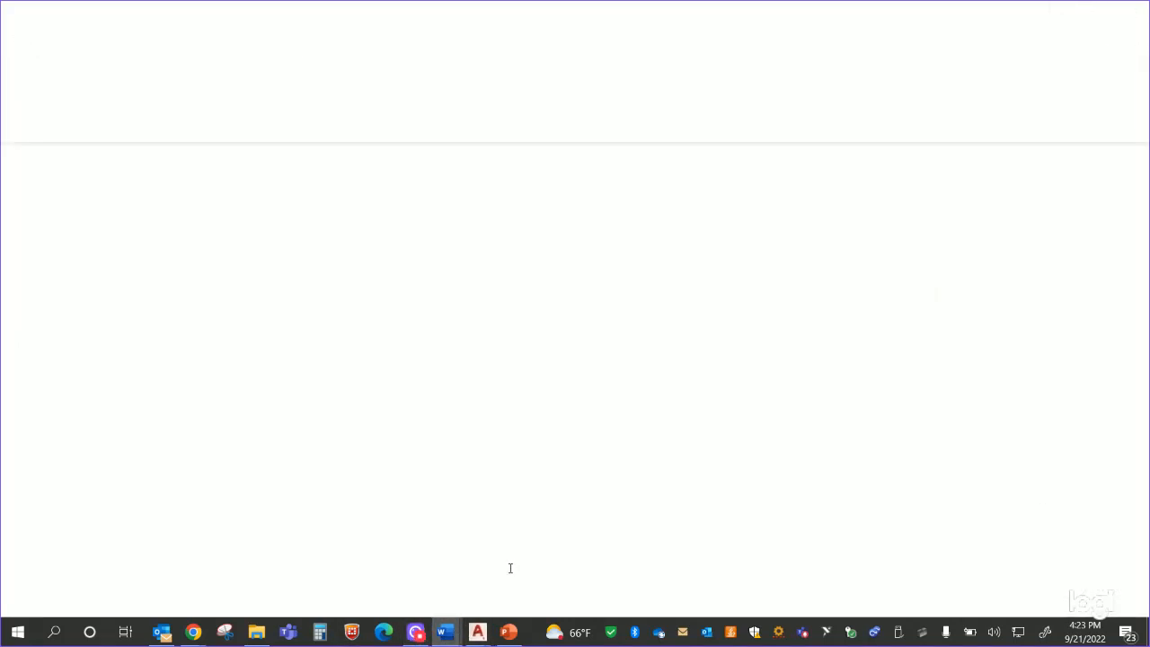
{"action": "left_click", "coordinate": [509, 631]}
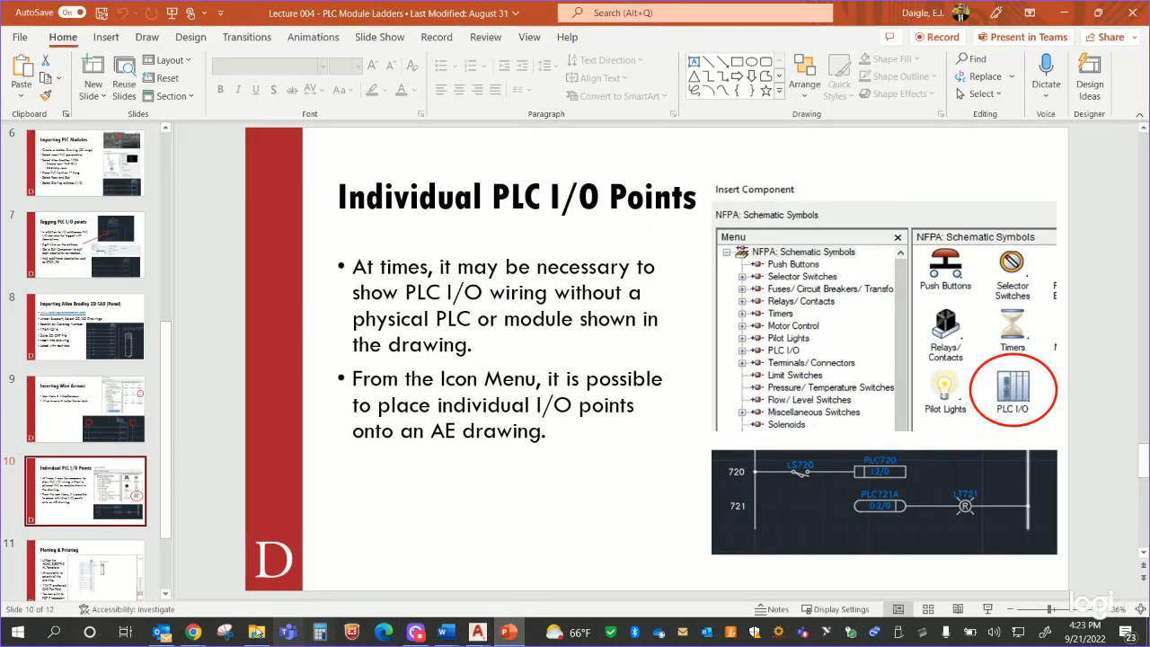
{"action": "left_click", "coordinate": [257, 631]}
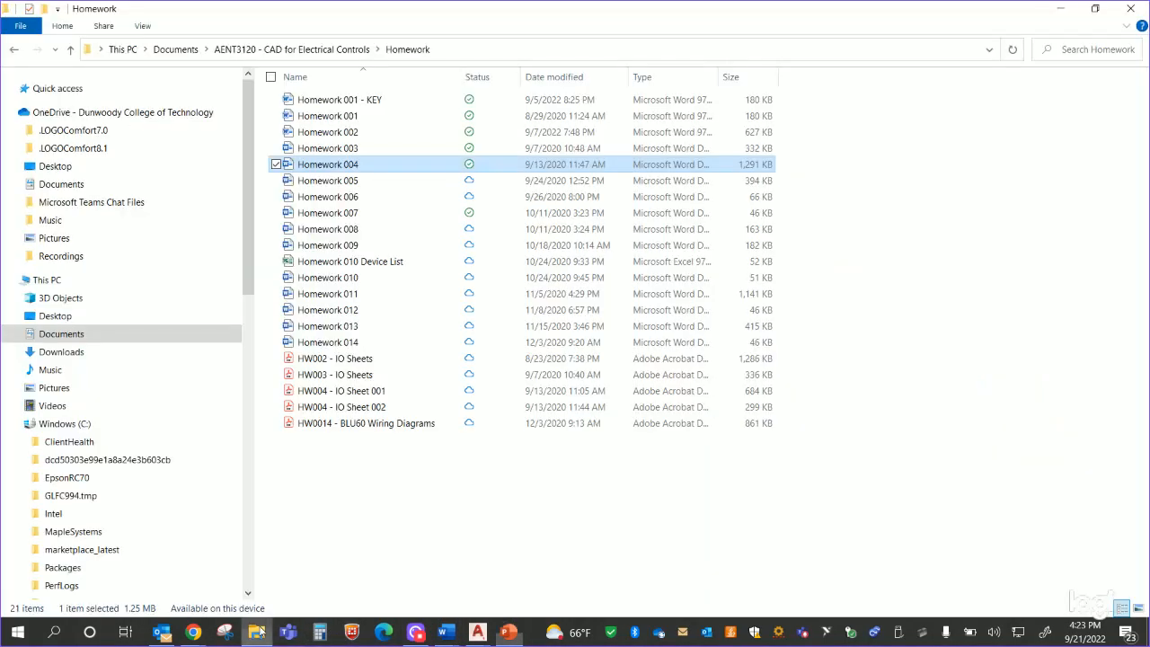
Step: Close the Homework folder window and open the OneDrive Documents folder in a new File Explorer window
{"action": "left_click", "coordinate": [1130, 8]}
{"action": "left_click", "coordinate": [258, 634]}
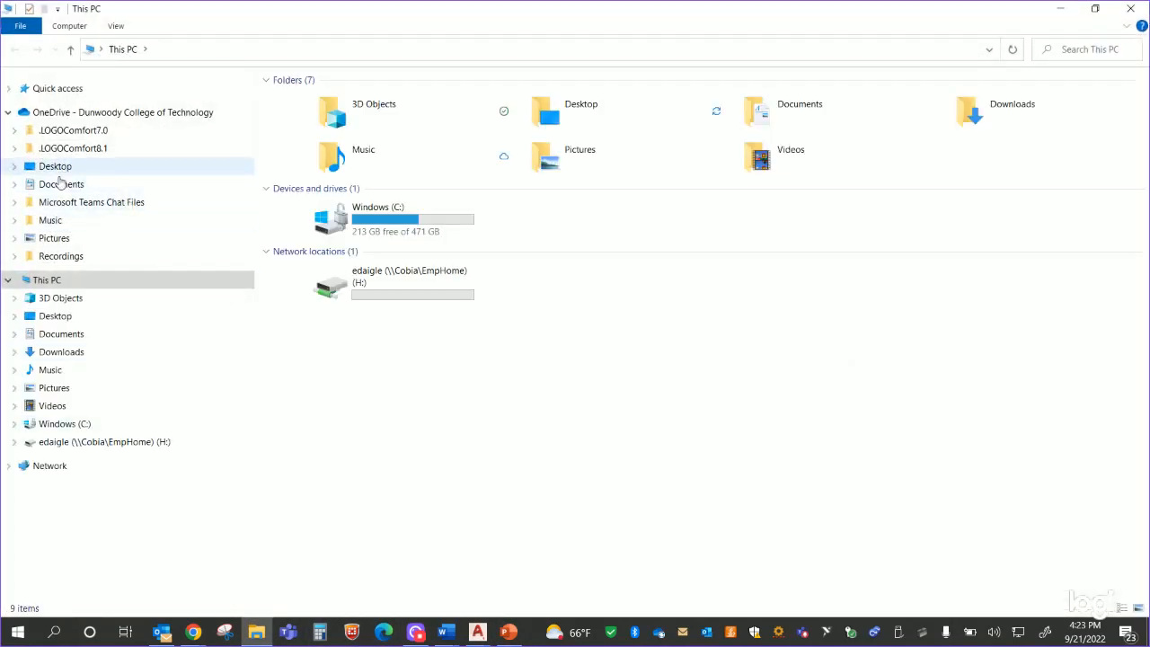
{"action": "left_click", "coordinate": [60, 183]}
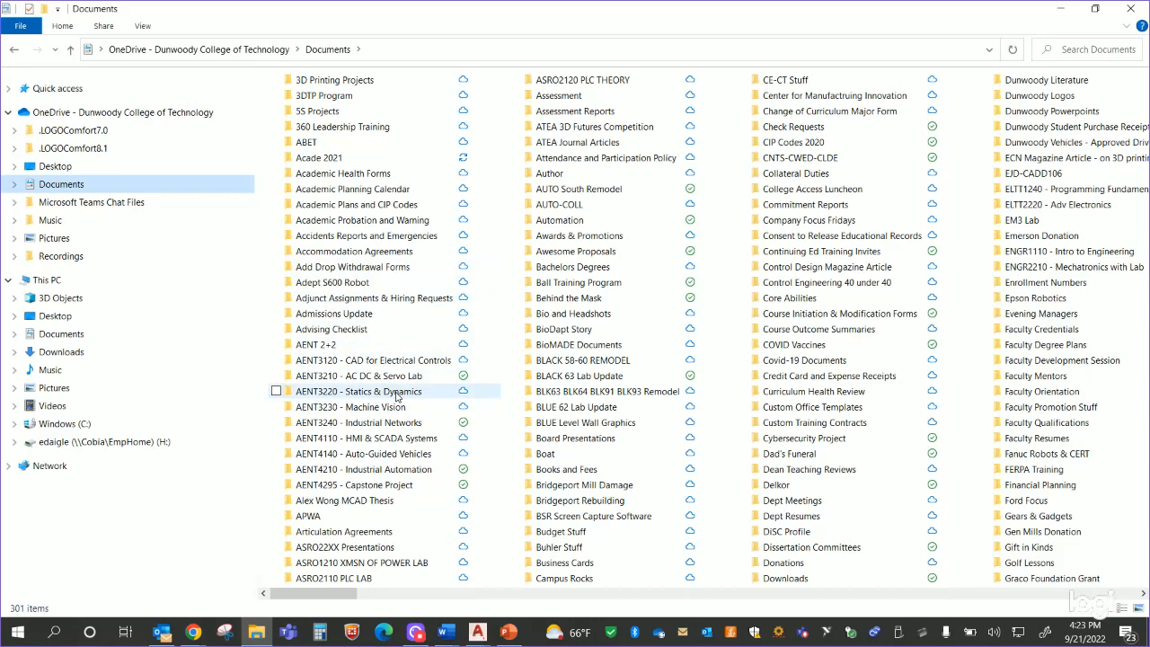
{"action": "mouse_move", "coordinate": [396, 397]}
Step: Close the belt-and-pulley Homework 004 document and the blank Homework 004 window in Word
{"action": "mouse_move", "coordinate": [444, 632]}
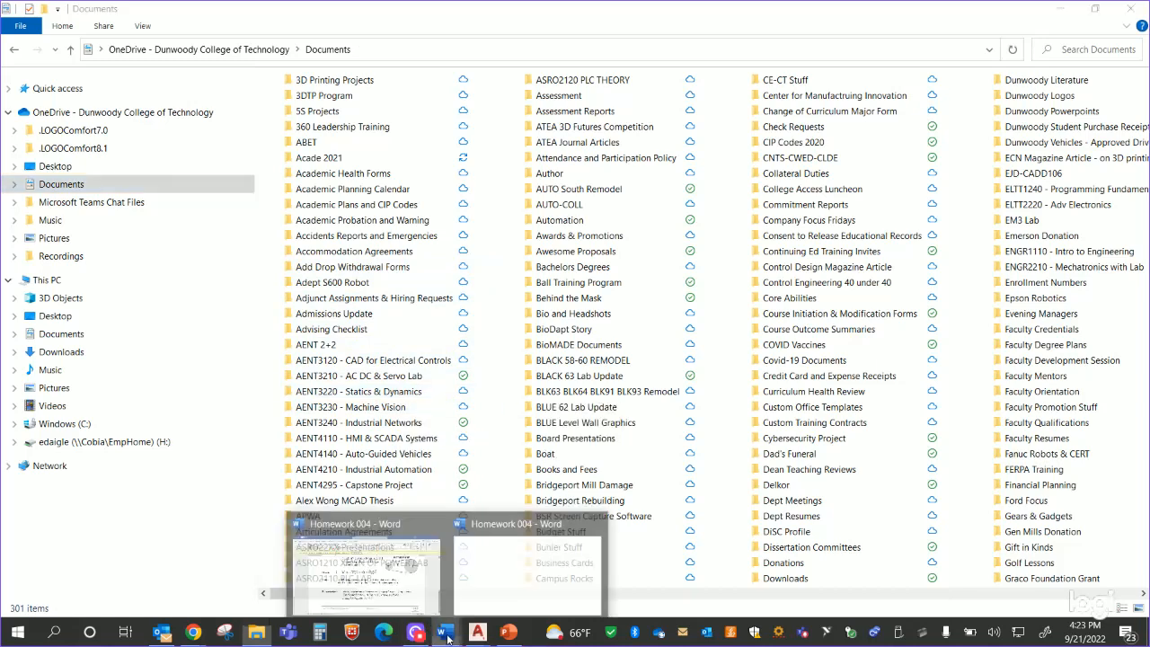
{"action": "left_click", "coordinate": [415, 589]}
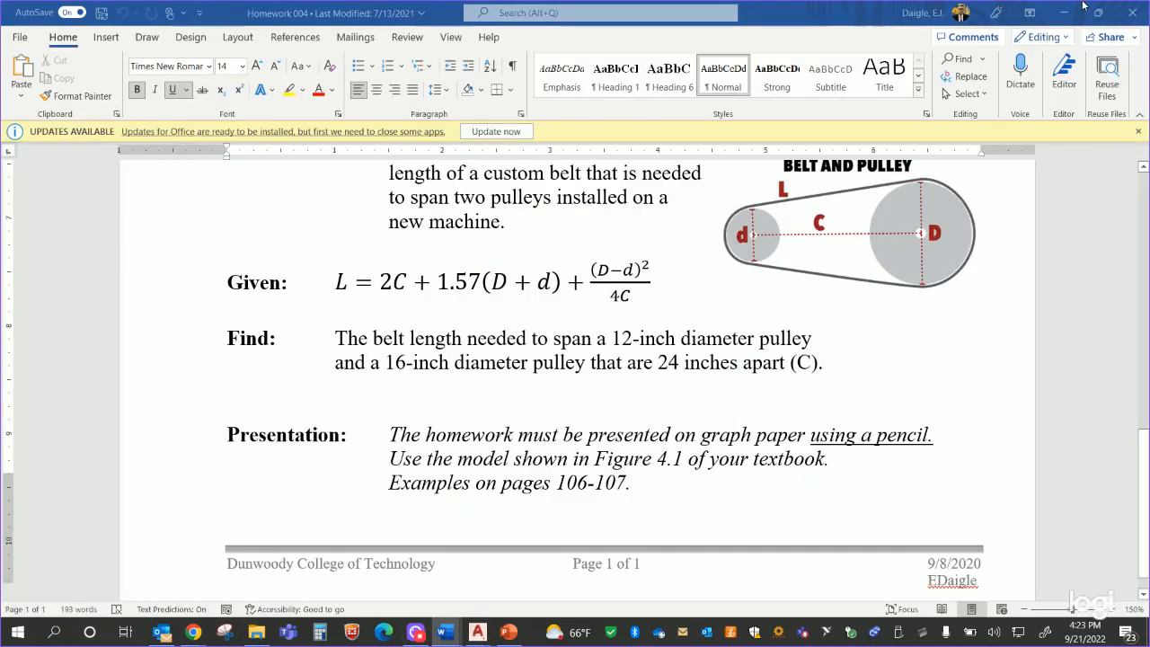
{"action": "left_click", "coordinate": [1131, 12]}
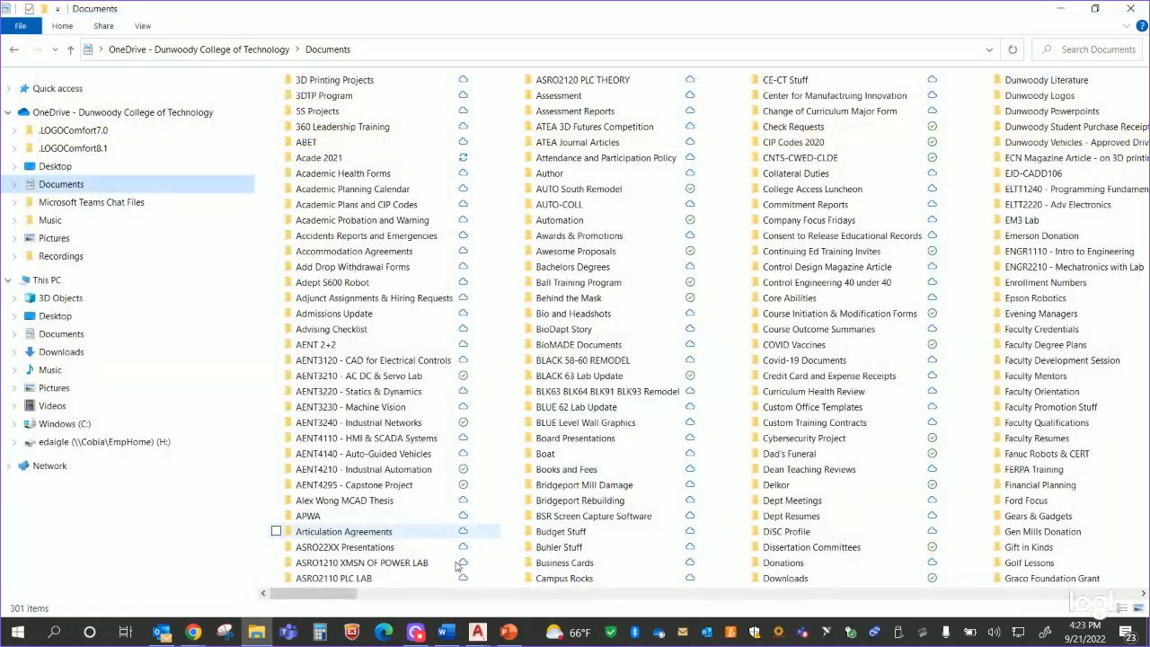
{"action": "right_click", "coordinate": [447, 632]}
{"action": "left_click", "coordinate": [446, 603]}
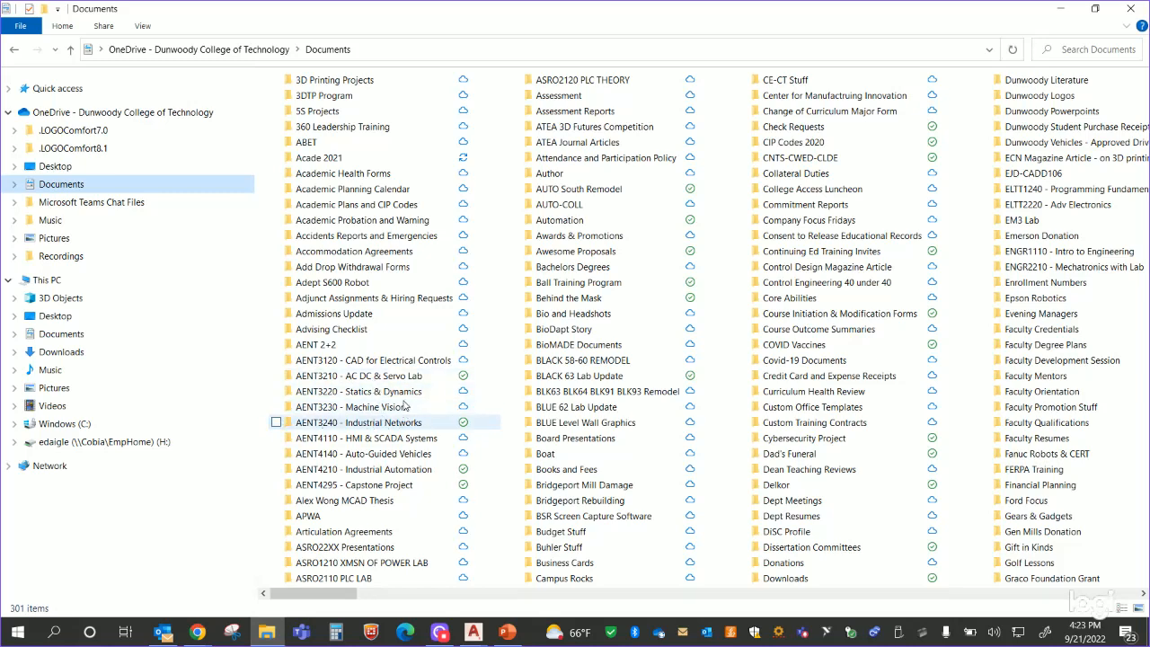
Step: Open the Homework 004 document from the Homework folder of AENT3120 - CAD for Electrical Controls
{"action": "double_click", "coordinate": [398, 360]}
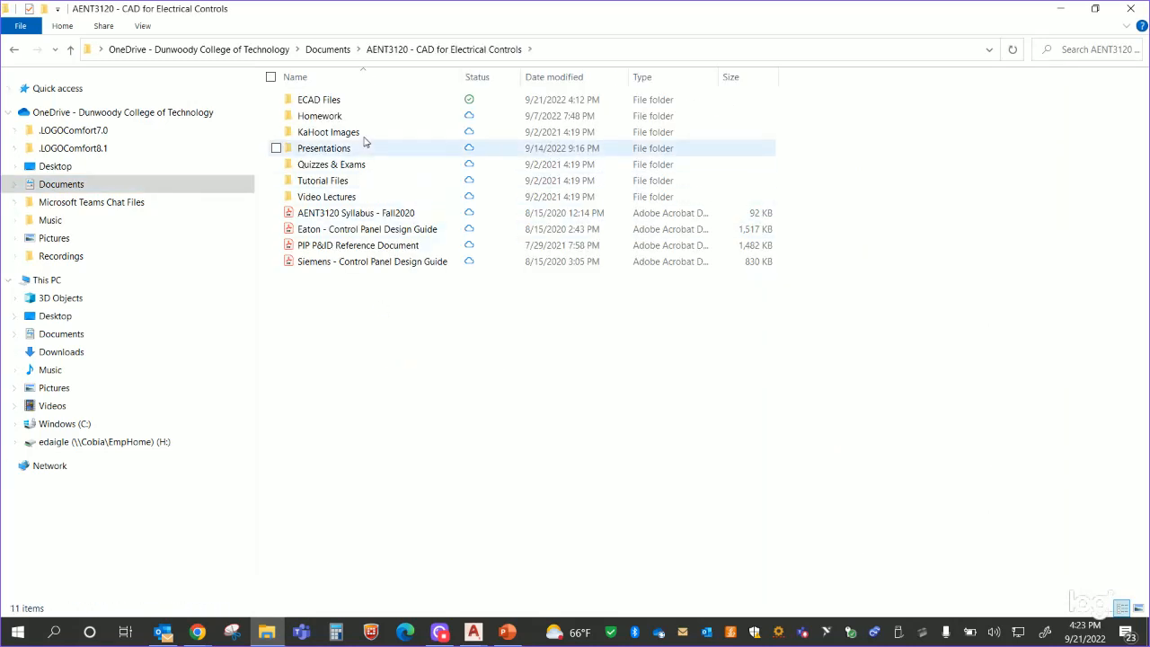
{"action": "double_click", "coordinate": [359, 116]}
{"action": "double_click", "coordinate": [359, 164]}
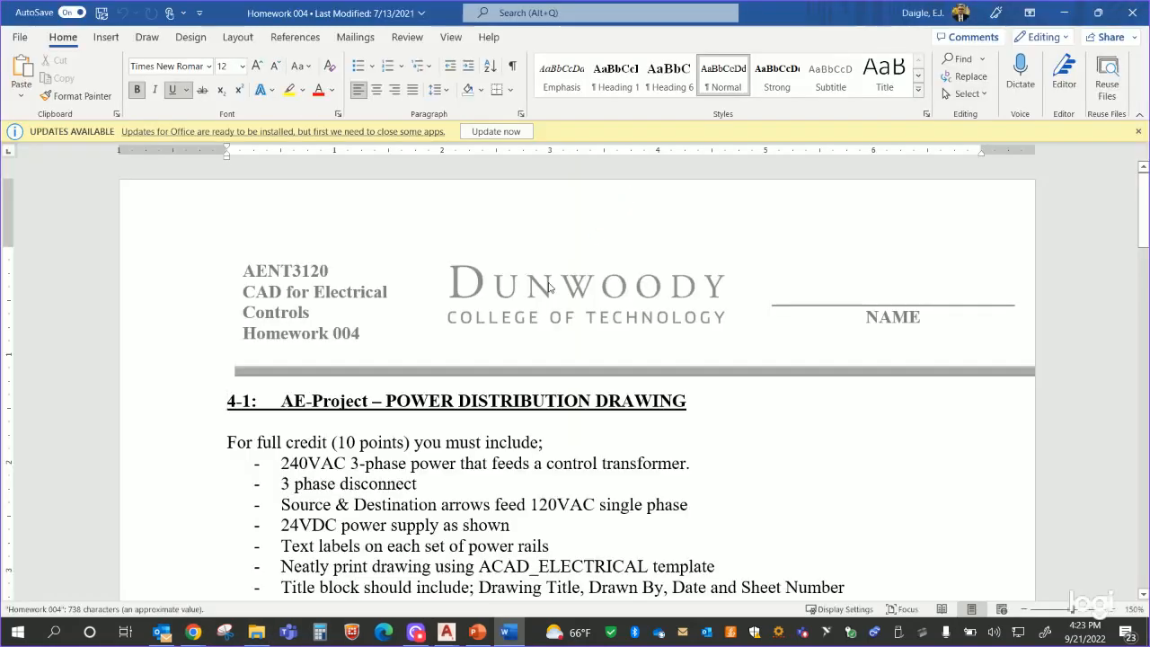
Step: Examine assignment 4-1's requirements and the hand-drawn sketch of the 240VAC 3-phase feed, disconnect, control transformer and 24VDC power supply
{"action": "scroll", "coordinate": [420, 262], "scroll_direction": "down", "scroll_amount": 3}
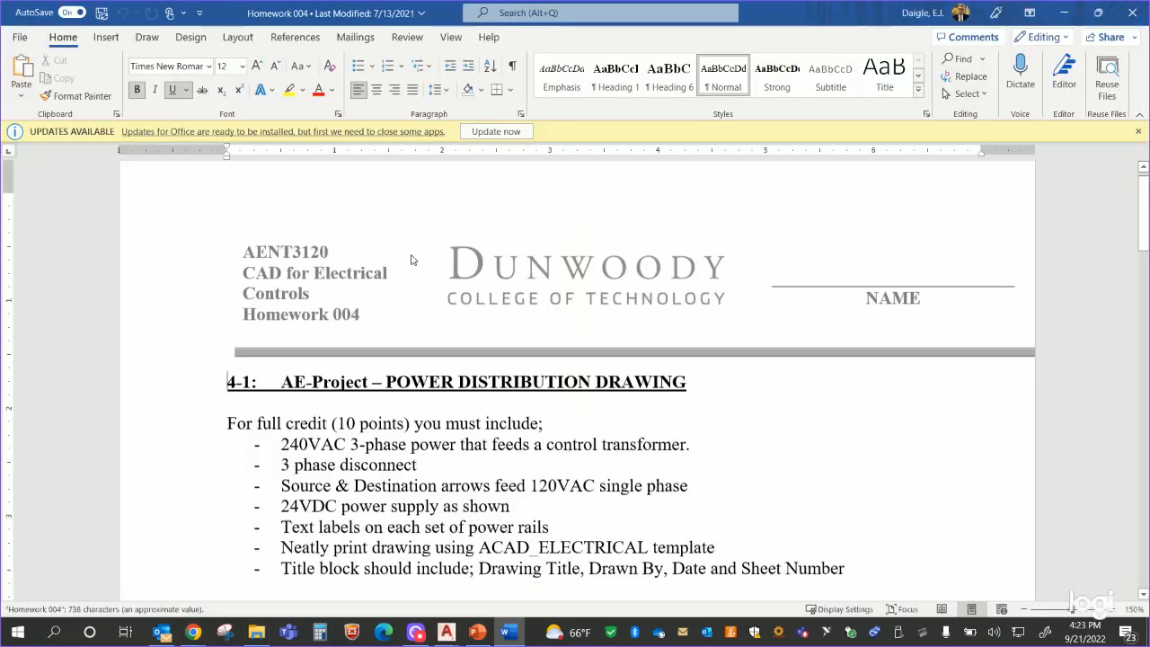
{"action": "scroll", "coordinate": [412, 262], "scroll_direction": "down", "scroll_amount": 3}
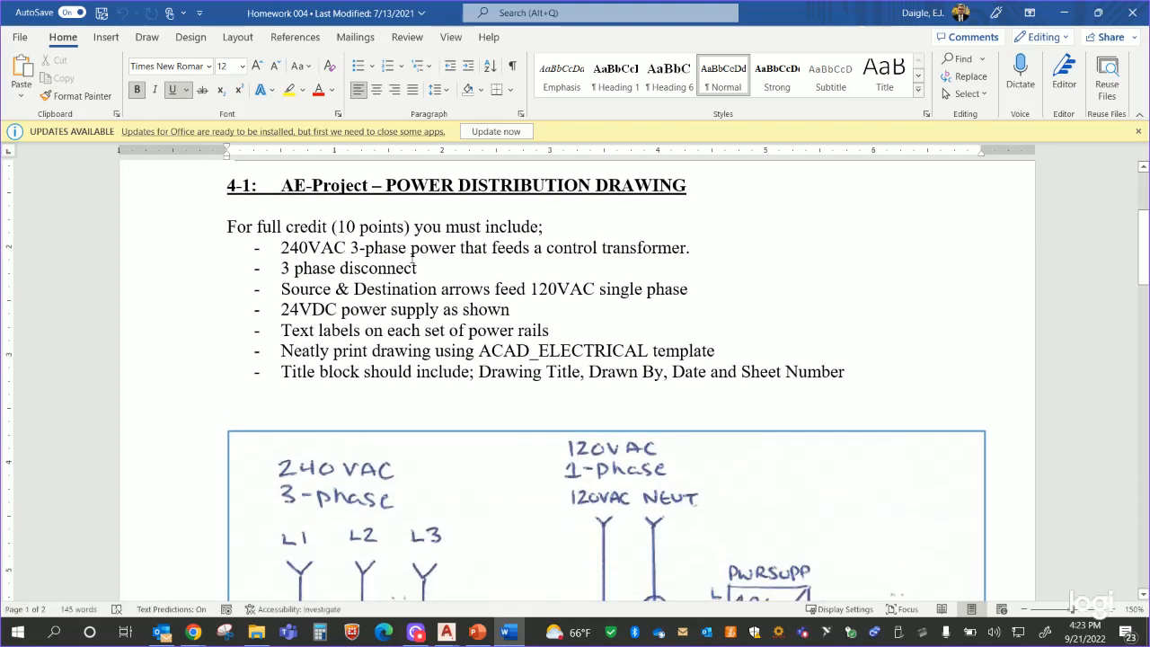
{"action": "scroll", "coordinate": [495, 329], "scroll_direction": "down", "scroll_amount": 4}
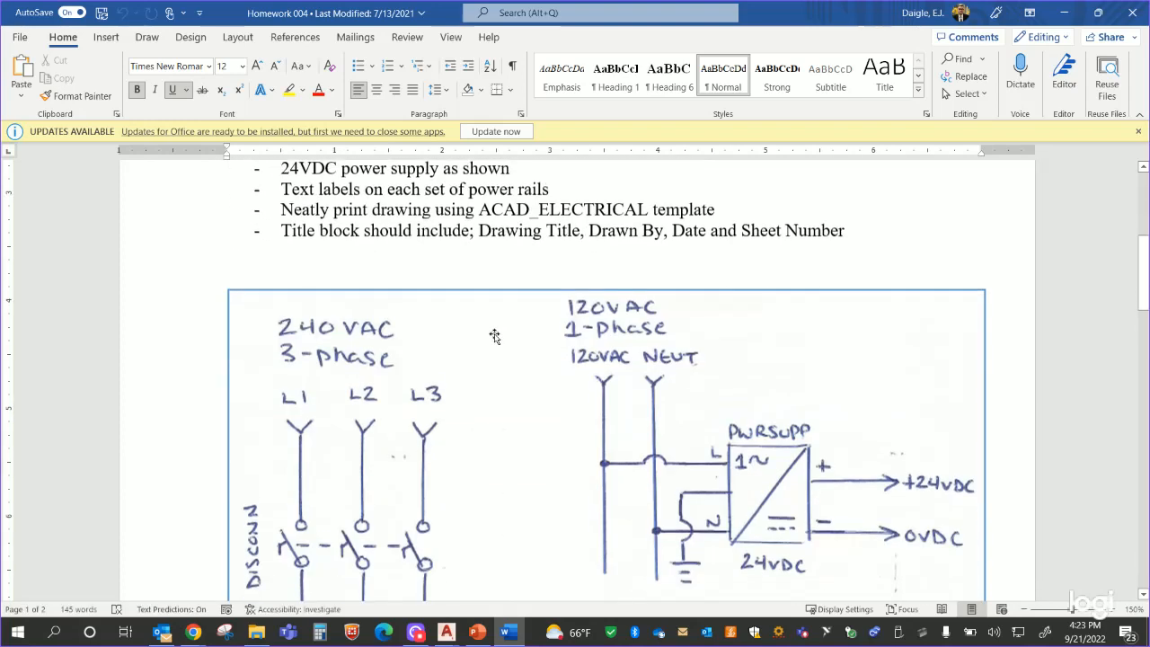
{"action": "scroll", "coordinate": [635, 358], "scroll_direction": "down", "scroll_amount": 6}
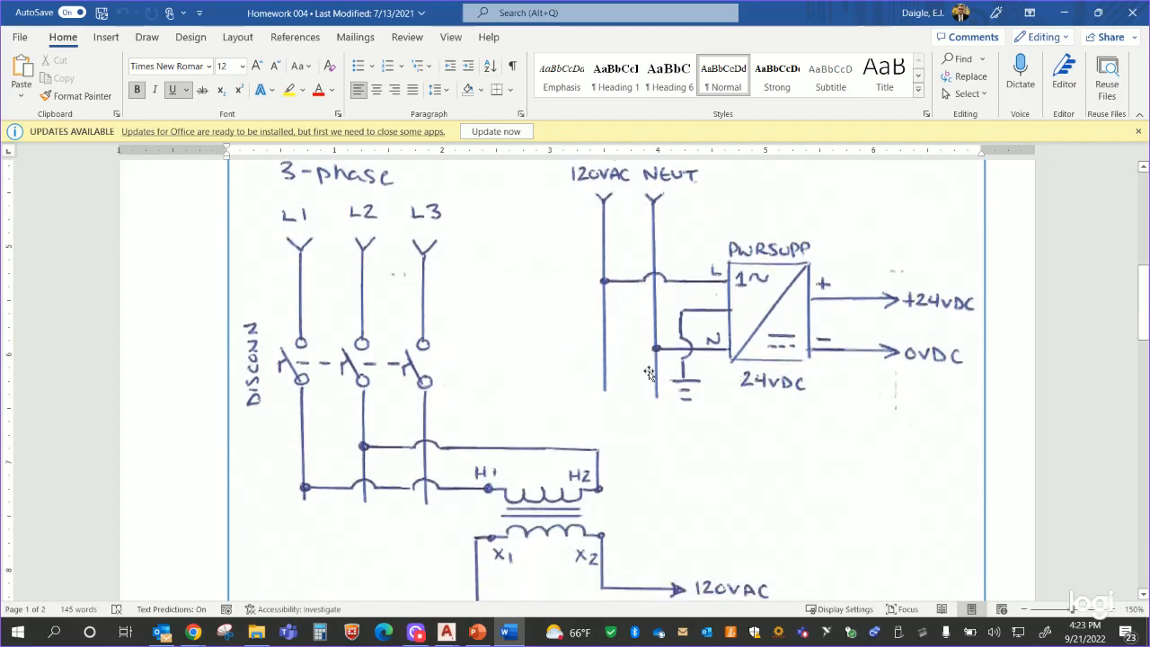
{"action": "scroll", "coordinate": [710, 319], "scroll_direction": "up", "scroll_amount": 5}
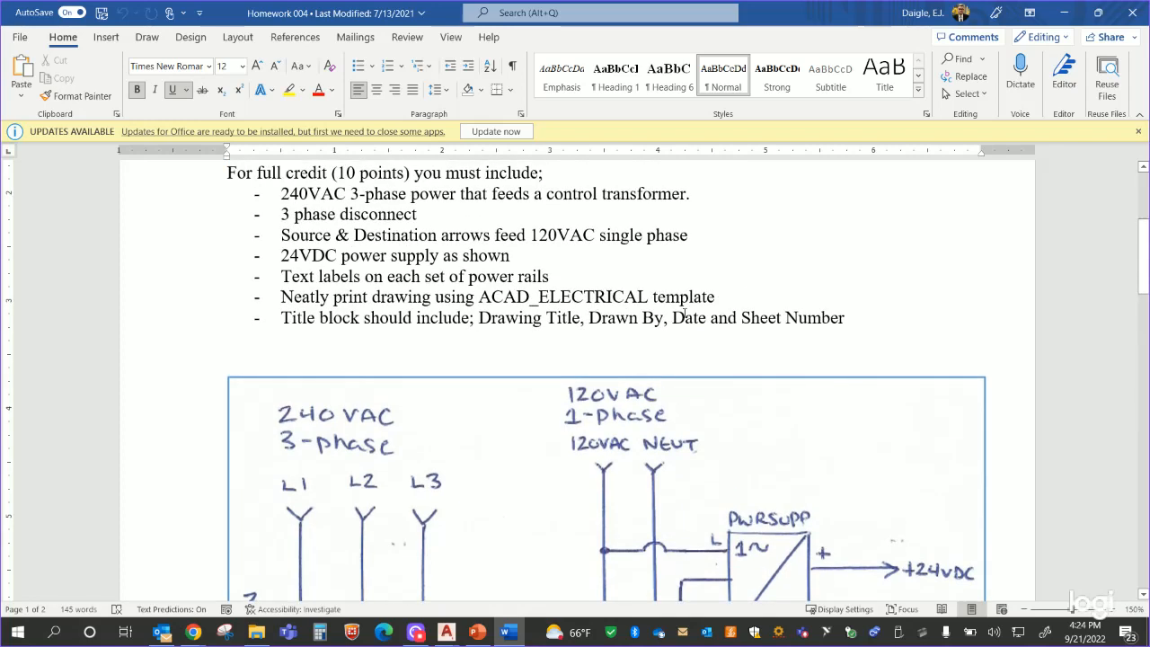
{"action": "scroll", "coordinate": [600, 544], "scroll_direction": "down", "scroll_amount": 4}
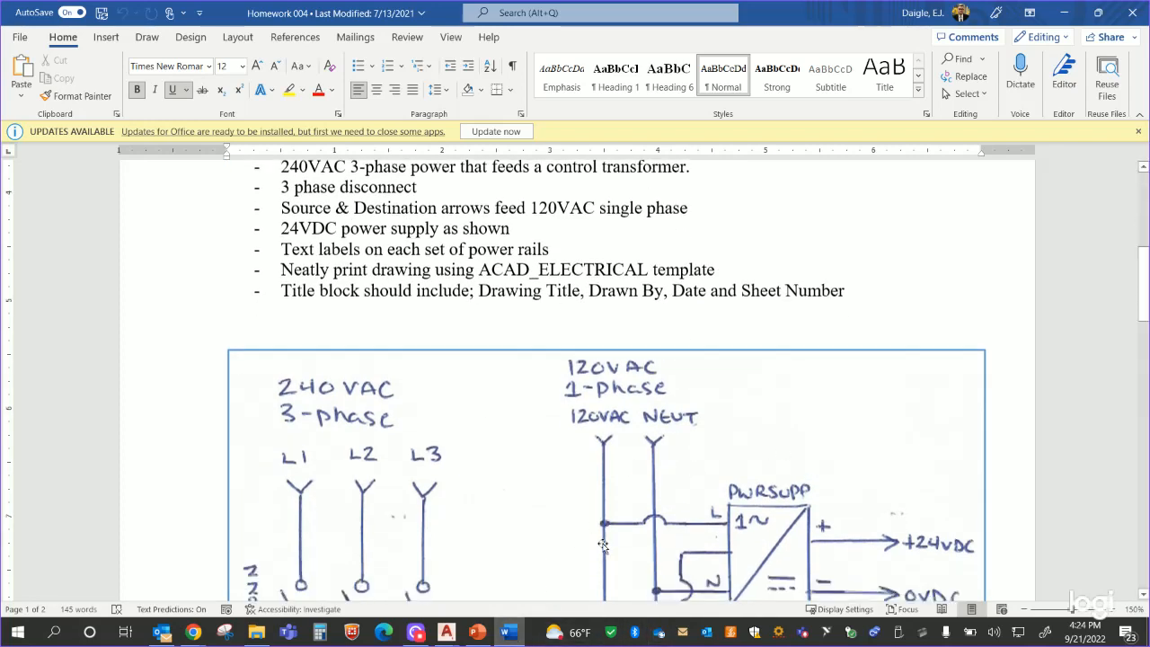
{"action": "scroll", "coordinate": [600, 544], "scroll_direction": "down", "scroll_amount": 2}
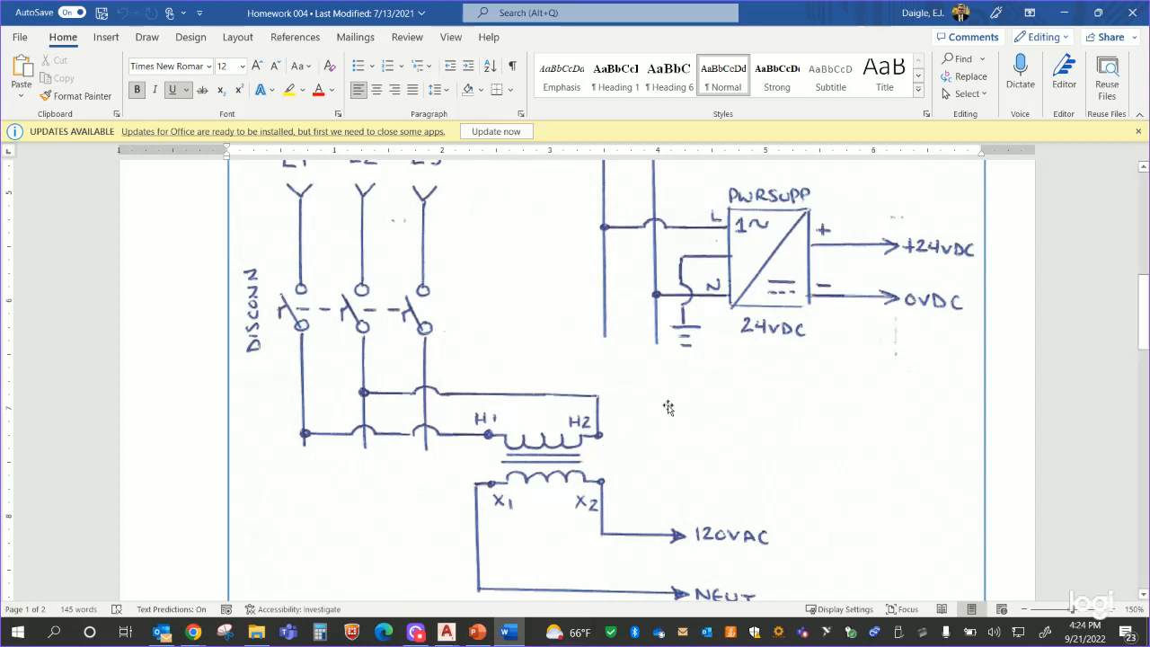
{"action": "scroll", "coordinate": [668, 408], "scroll_direction": "down", "scroll_amount": 2}
{"action": "scroll", "coordinate": [721, 451], "scroll_direction": "up", "scroll_amount": 4}
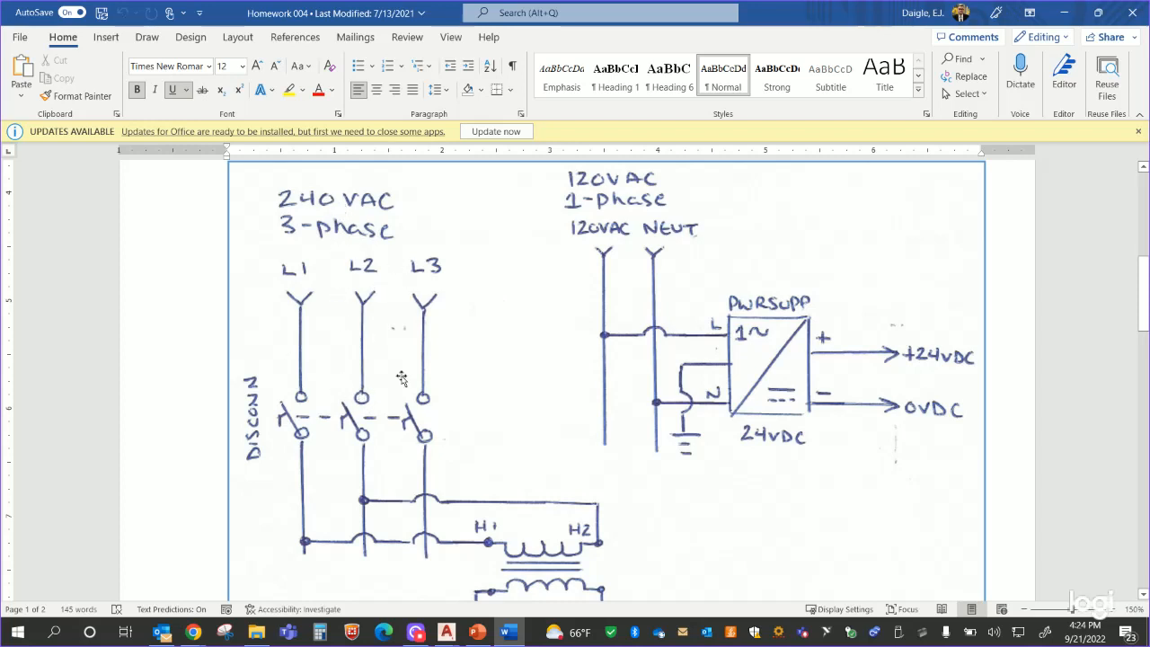
{"action": "scroll", "coordinate": [630, 431], "scroll_direction": "down", "scroll_amount": 3}
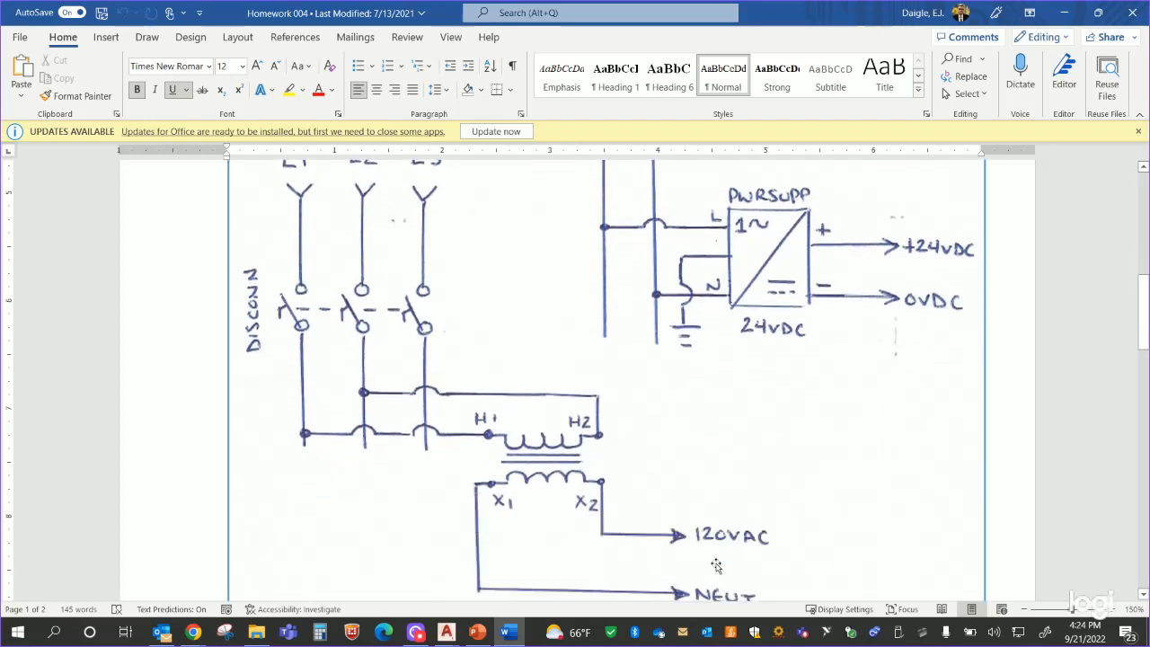
{"action": "scroll", "coordinate": [700, 352], "scroll_direction": "up", "scroll_amount": 3}
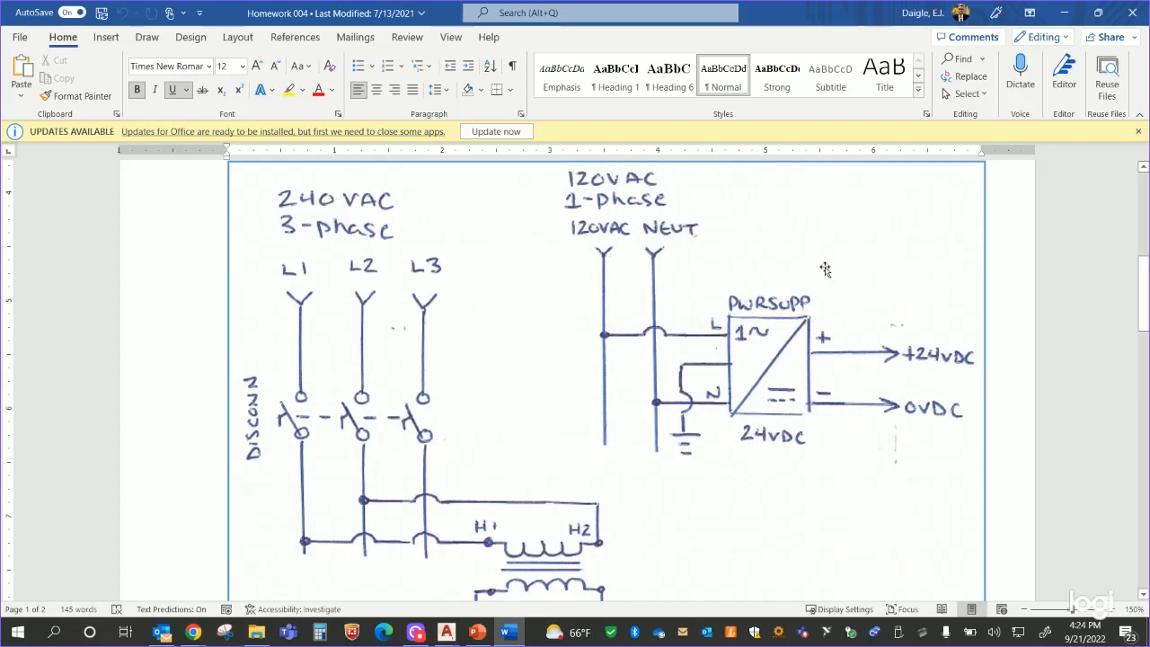
{"action": "scroll", "coordinate": [530, 490], "scroll_direction": "down", "scroll_amount": 2}
{"action": "scroll", "coordinate": [525, 485], "scroll_direction": "up", "scroll_amount": 2}
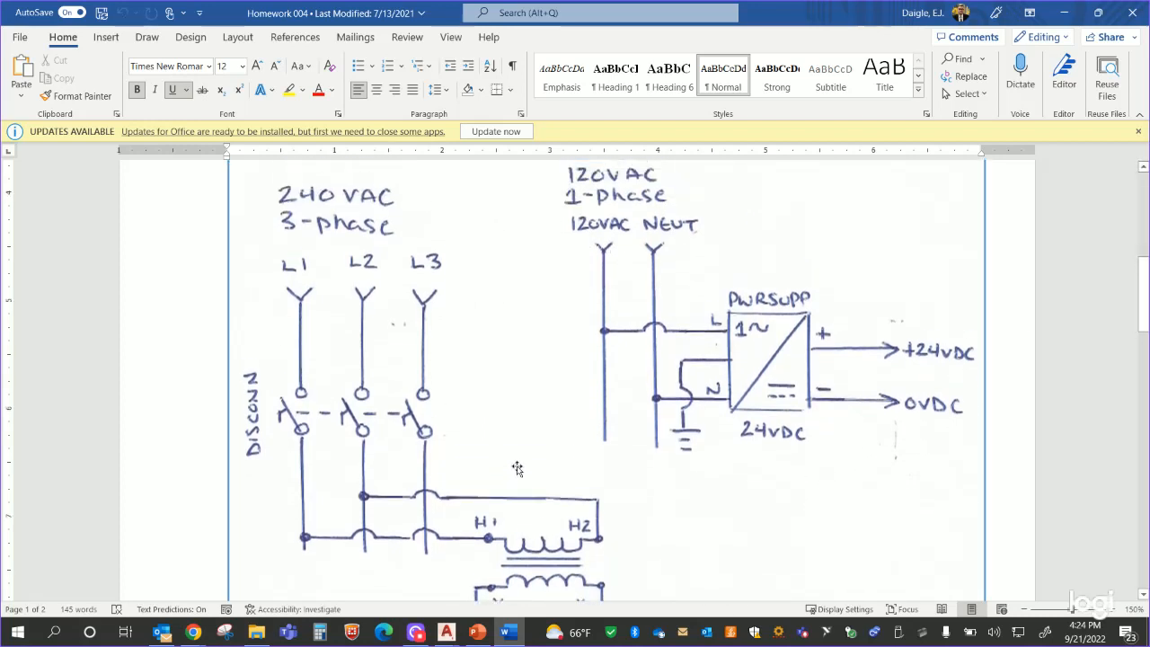
Step: Switch to Drawing3 in AutoCAD Electrical and create a new blank drawing
{"action": "mouse_move", "coordinate": [444, 631]}
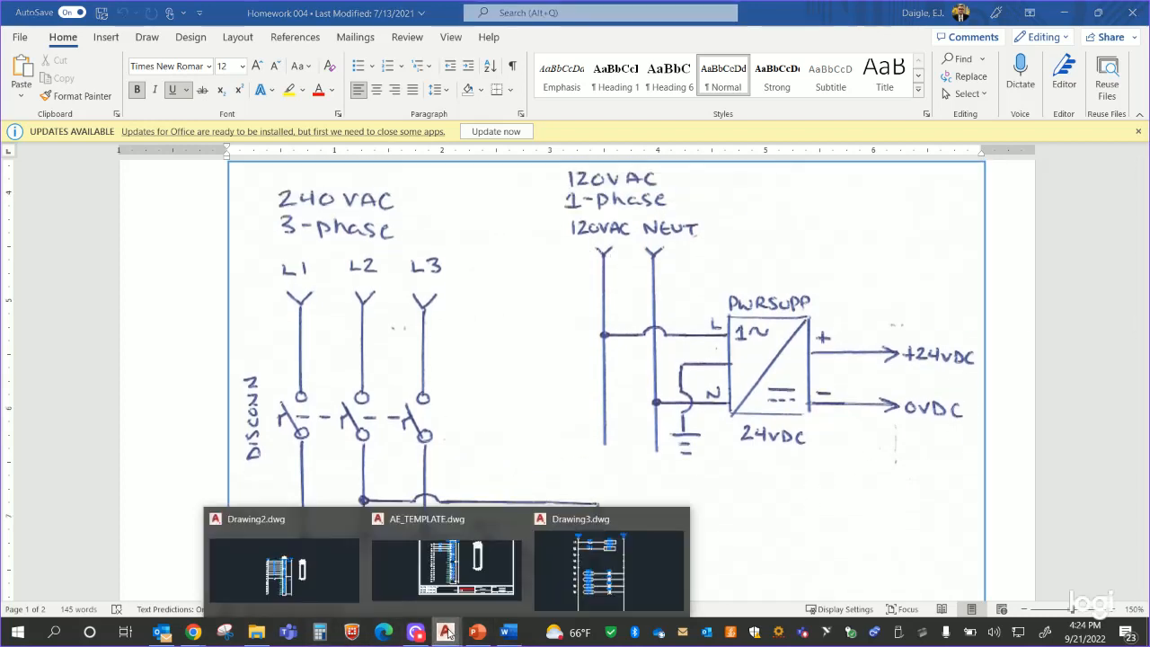
{"action": "left_click", "coordinate": [591, 568]}
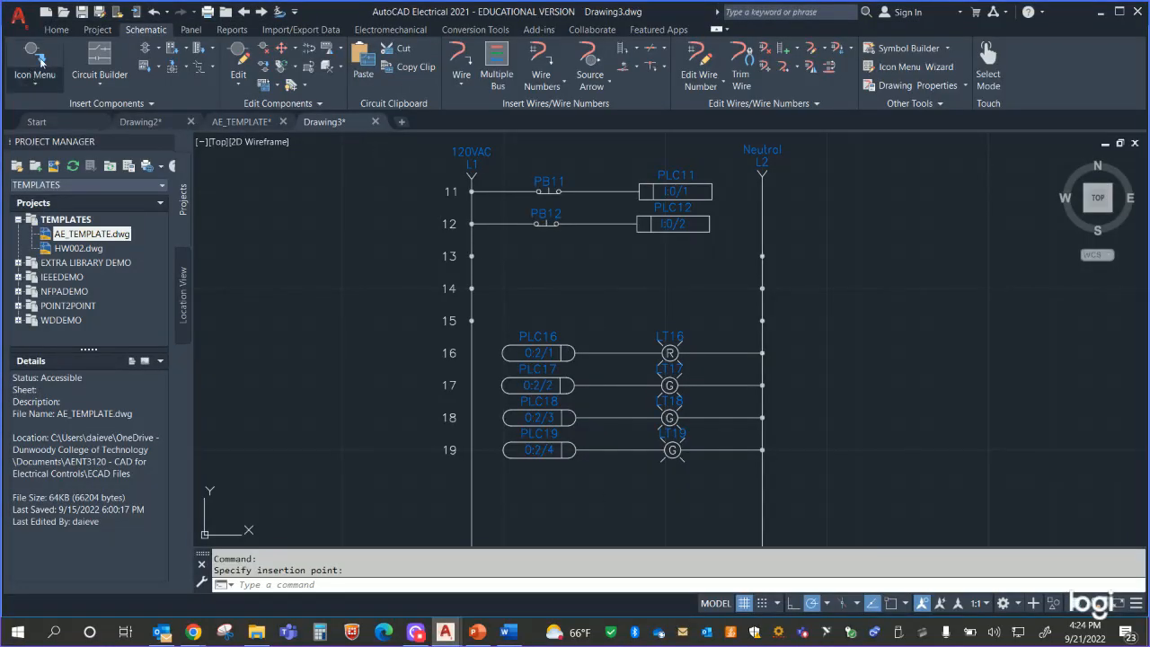
{"action": "left_click", "coordinate": [402, 121]}
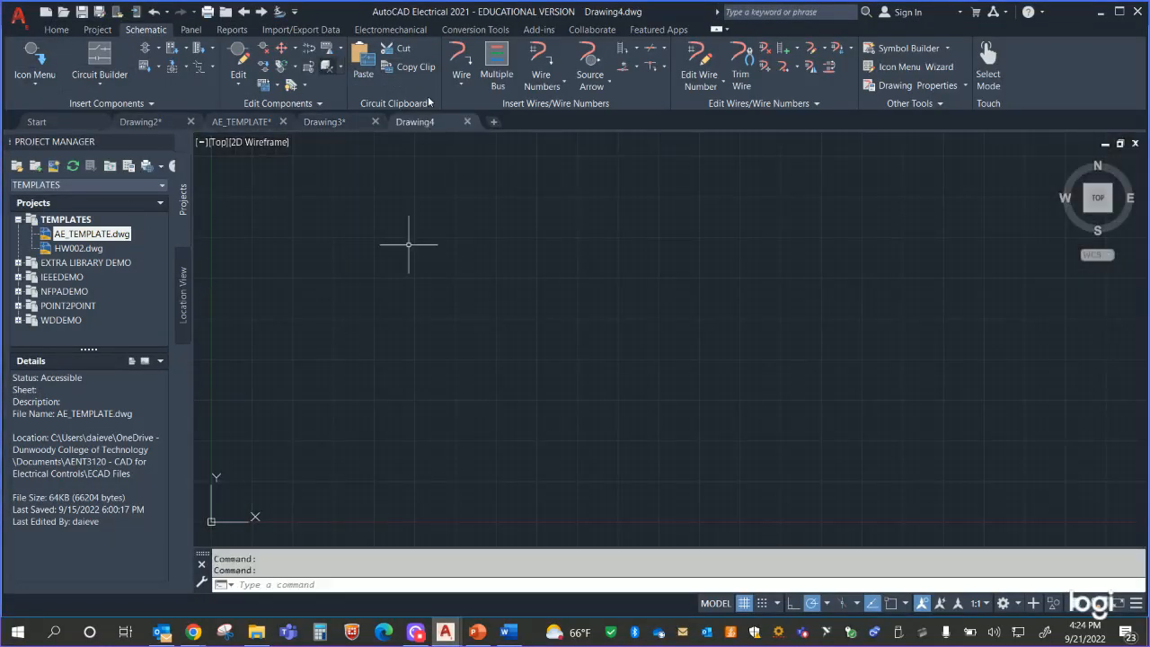
Step: Add the WD_M block with project settings and insert a 3-phase ladder with 0.5000 phase spacing and references 11 to 16
{"action": "left_click", "coordinate": [621, 47]}
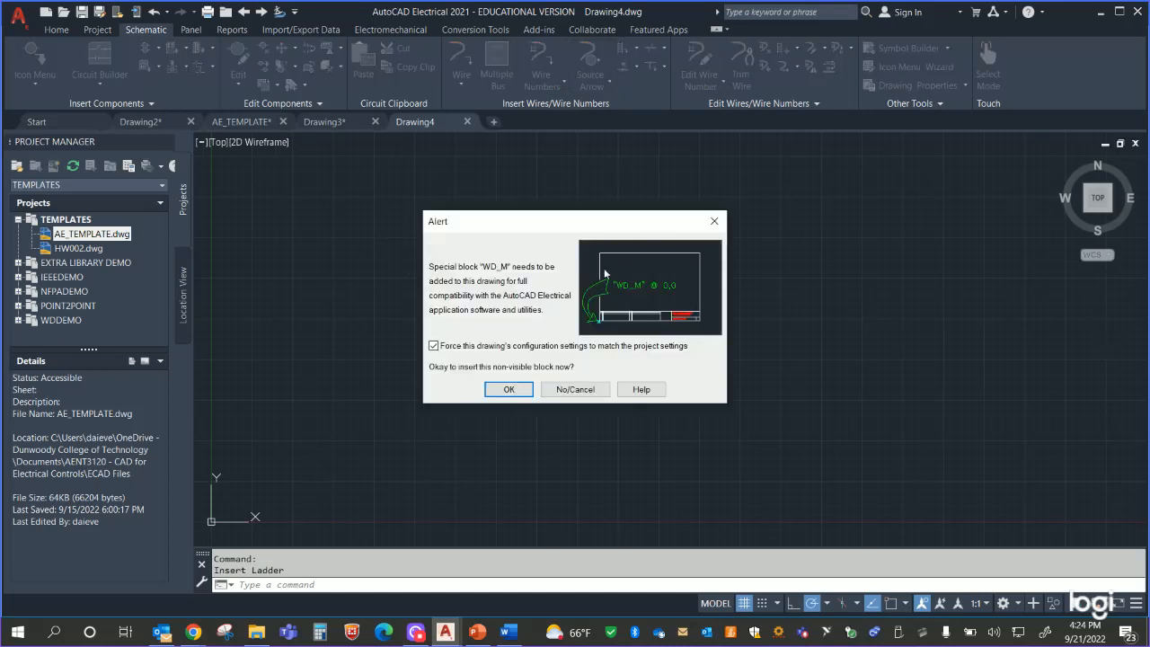
{"action": "left_click", "coordinate": [520, 389]}
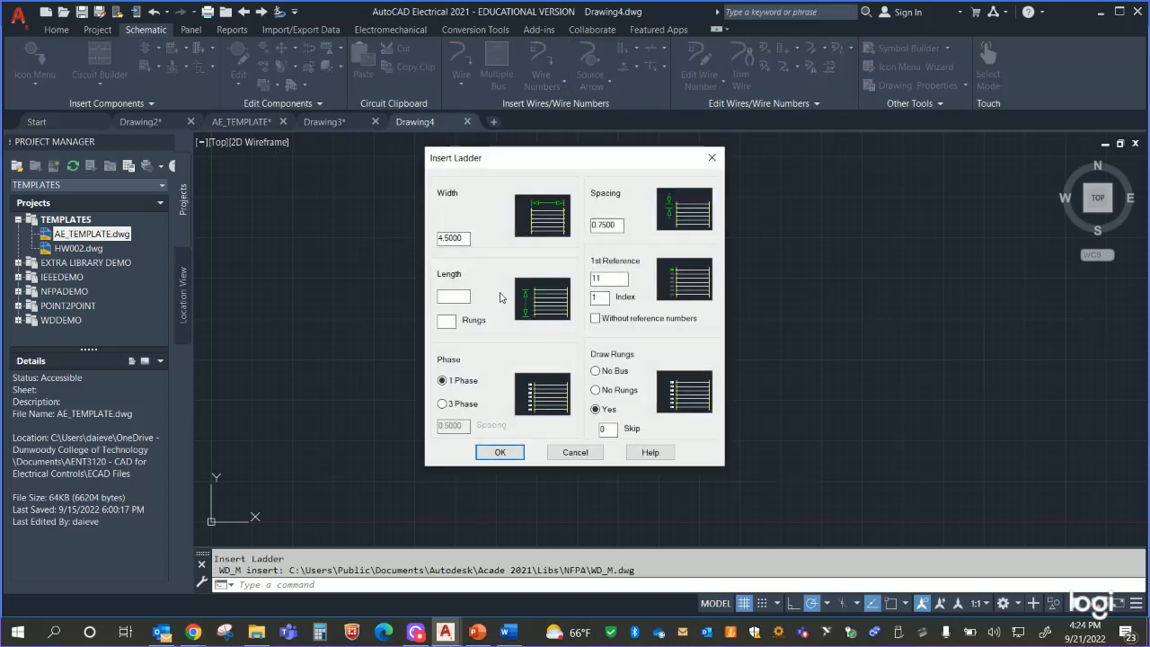
{"action": "left_click", "coordinate": [442, 405]}
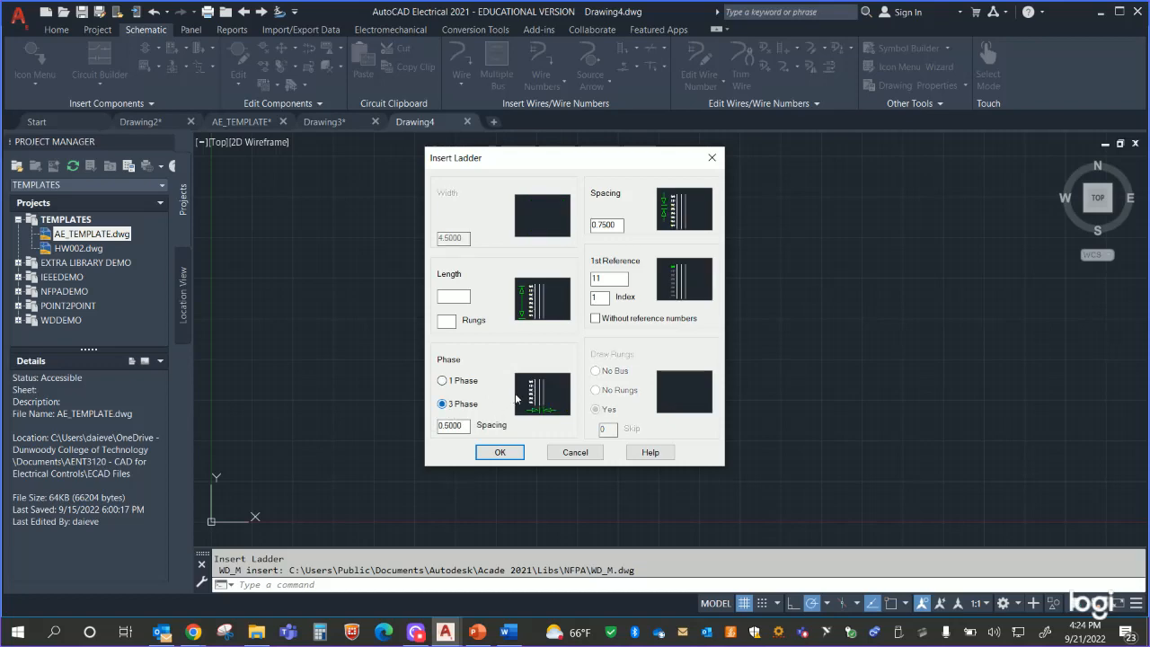
{"action": "left_click", "coordinate": [508, 631]}
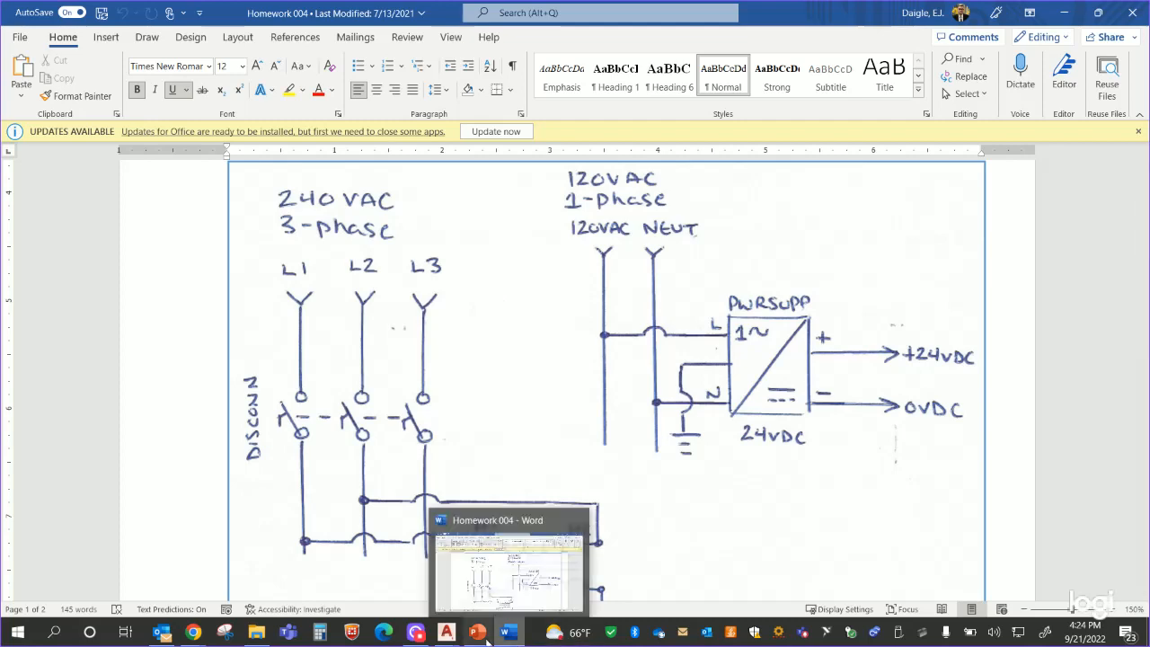
{"action": "mouse_move", "coordinate": [446, 636]}
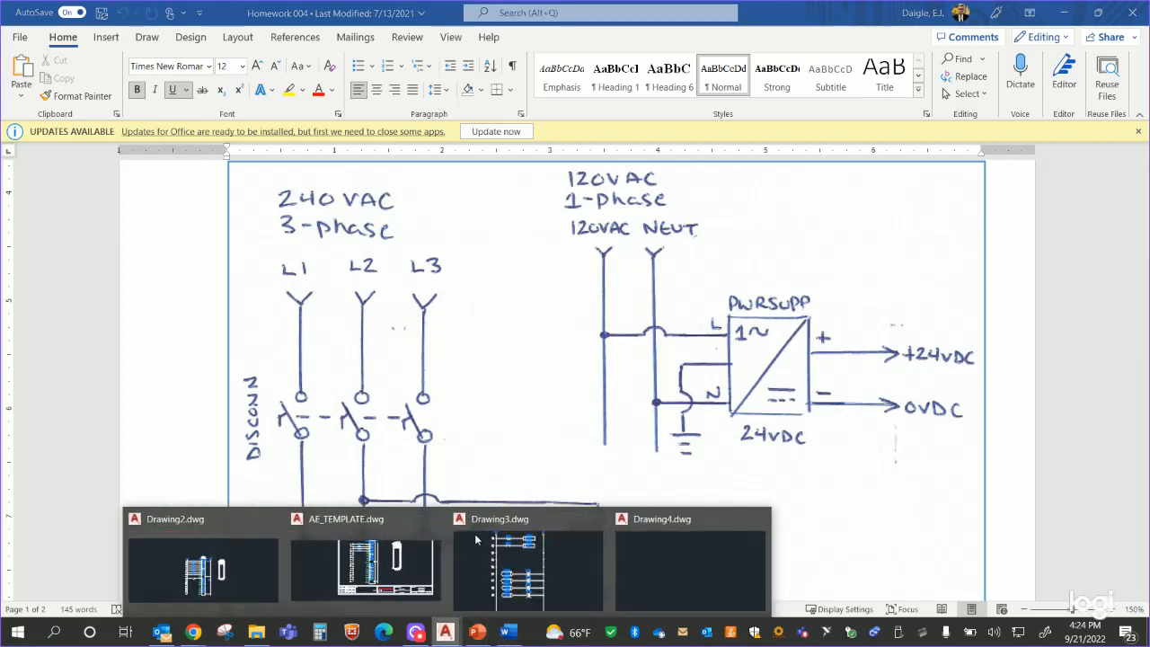
{"action": "left_click", "coordinate": [706, 566]}
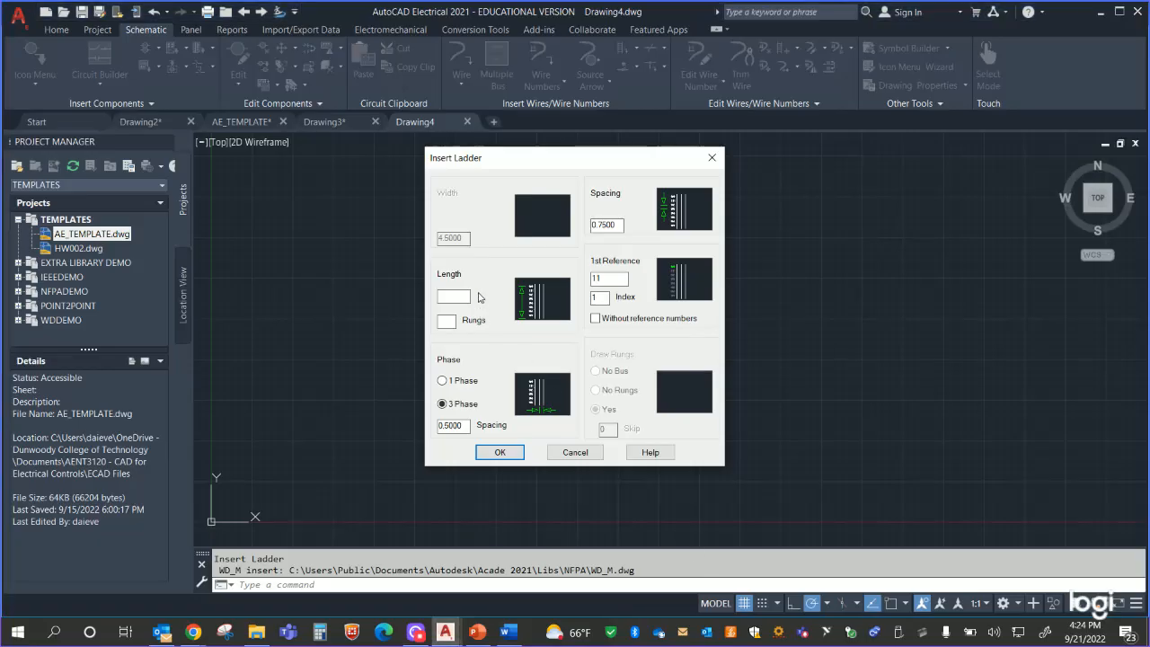
{"action": "left_click", "coordinate": [499, 452]}
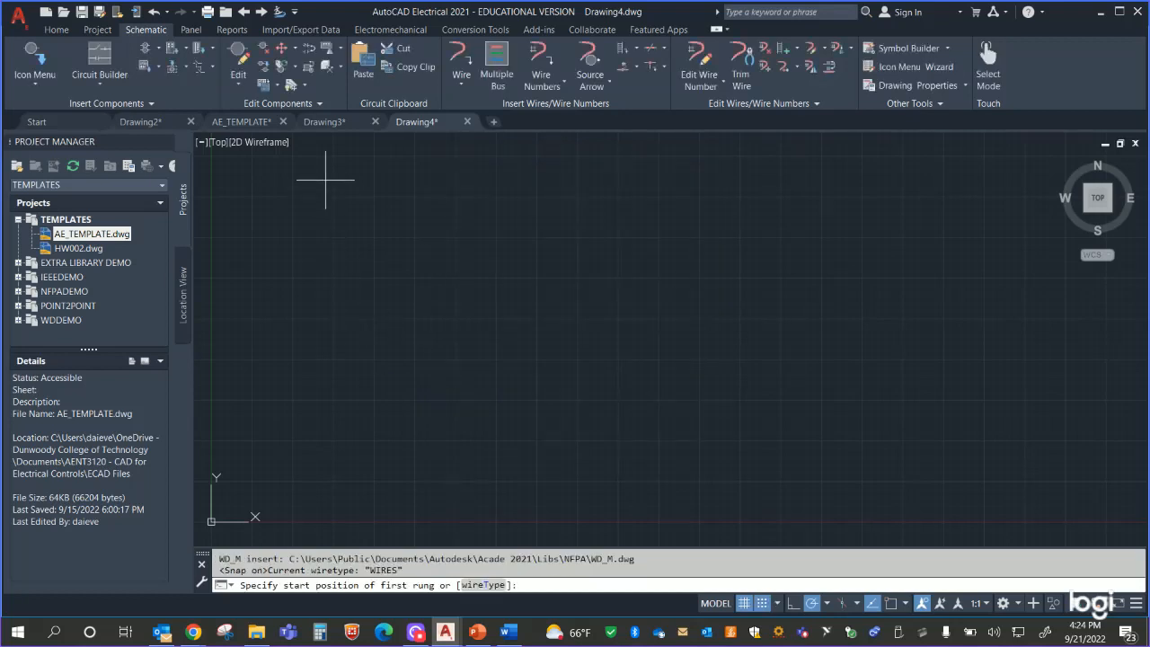
{"action": "left_click", "coordinate": [325, 179]}
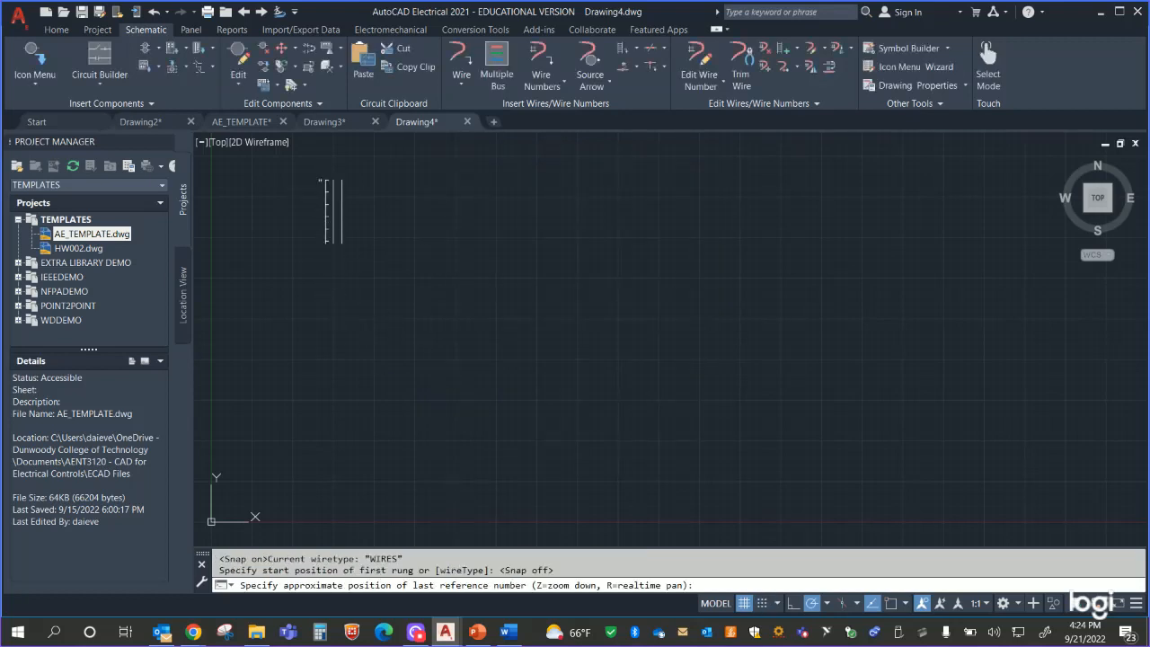
{"action": "left_click", "coordinate": [464, 254]}
Step: Insert an upward arrow tail reference at the head of the ladder's first phase line, described 240VAC and L1
{"action": "scroll", "coordinate": [456, 250], "scroll_direction": "up", "scroll_amount": 4}
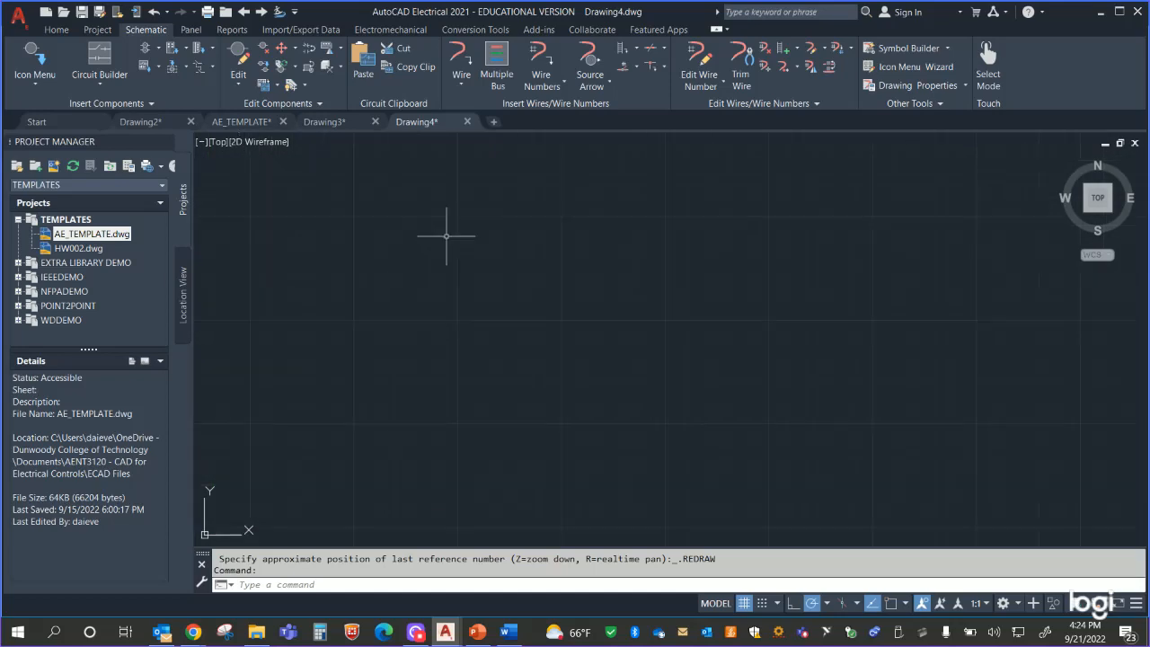
{"action": "middle_click_drag", "start_coordinate": [446, 236], "coordinate": [844, 528]}
{"action": "middle_click_drag", "start_coordinate": [762, 431], "coordinate": [693, 295]}
{"action": "scroll", "coordinate": [695, 300], "scroll_direction": "up", "scroll_amount": 2}
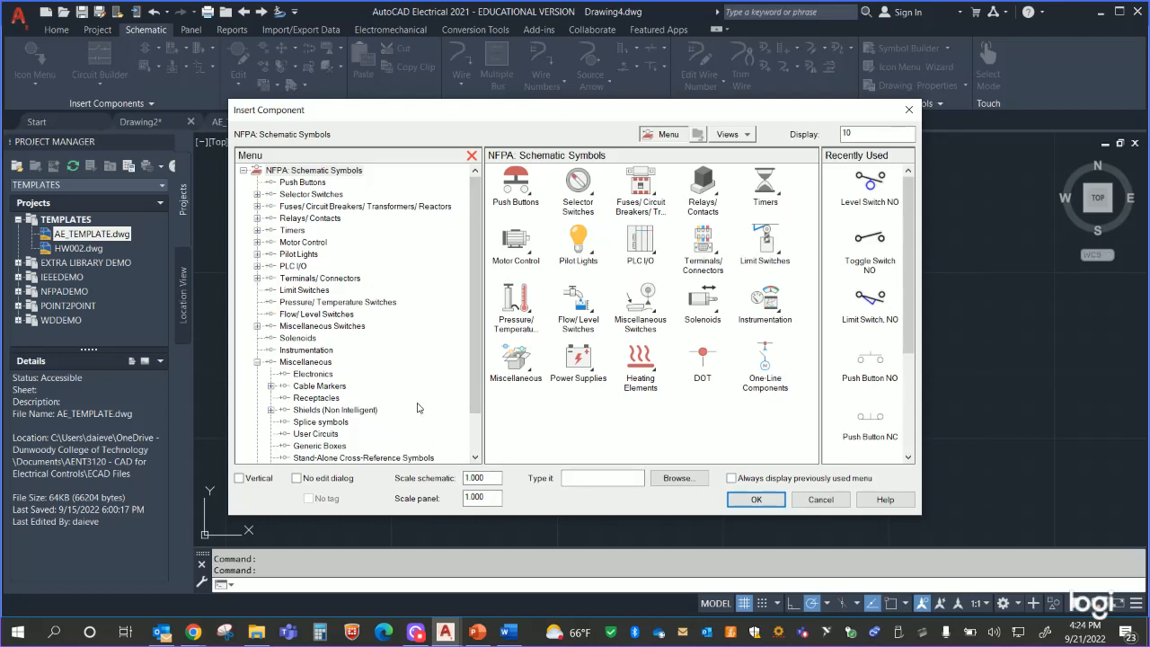
{"action": "left_click", "coordinate": [324, 362]}
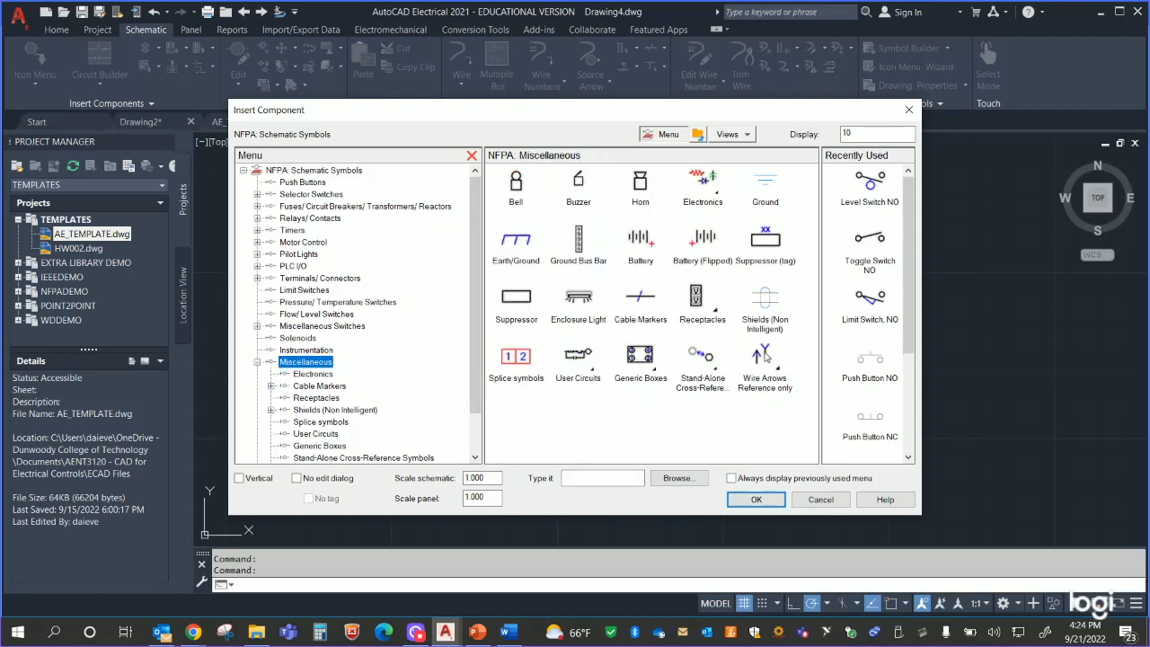
{"action": "left_click", "coordinate": [765, 357]}
{"action": "left_click", "coordinate": [511, 256]}
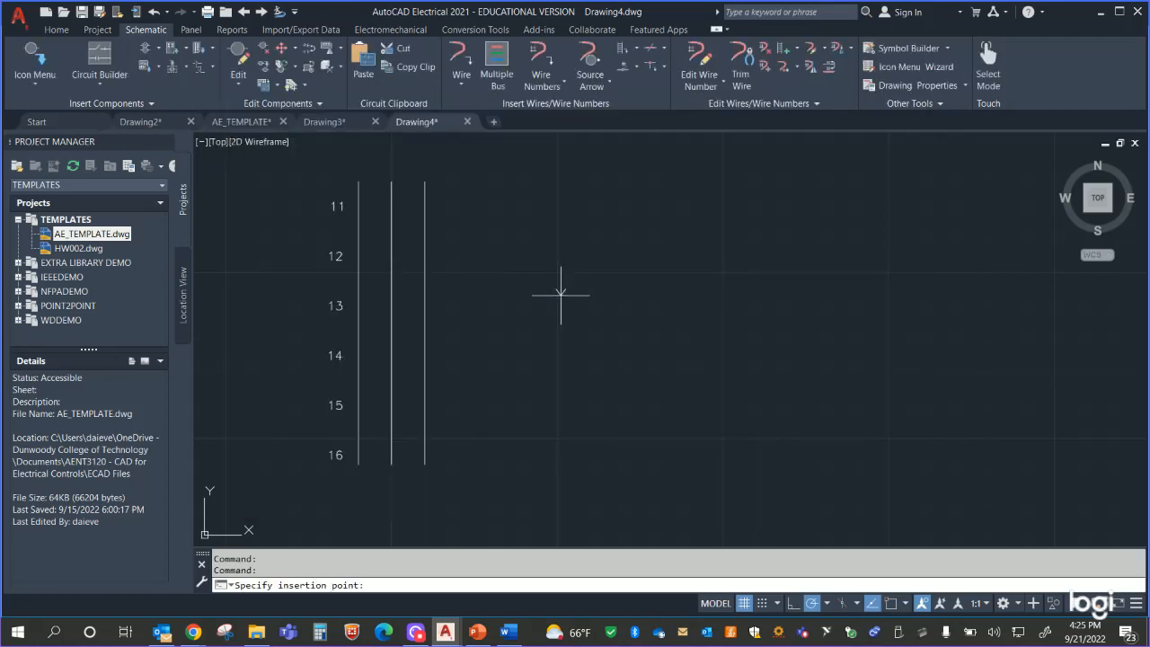
{"action": "left_click", "coordinate": [359, 181]}
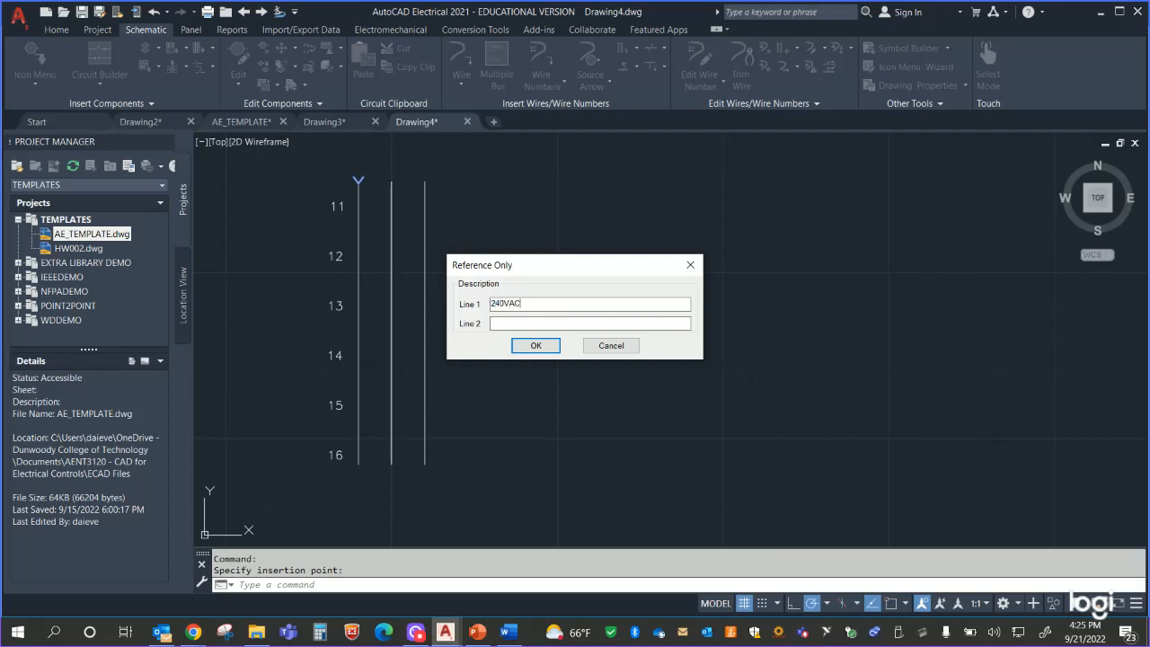
{"action": "left_click", "coordinate": [516, 327]}
{"action": "left_click", "coordinate": [534, 345]}
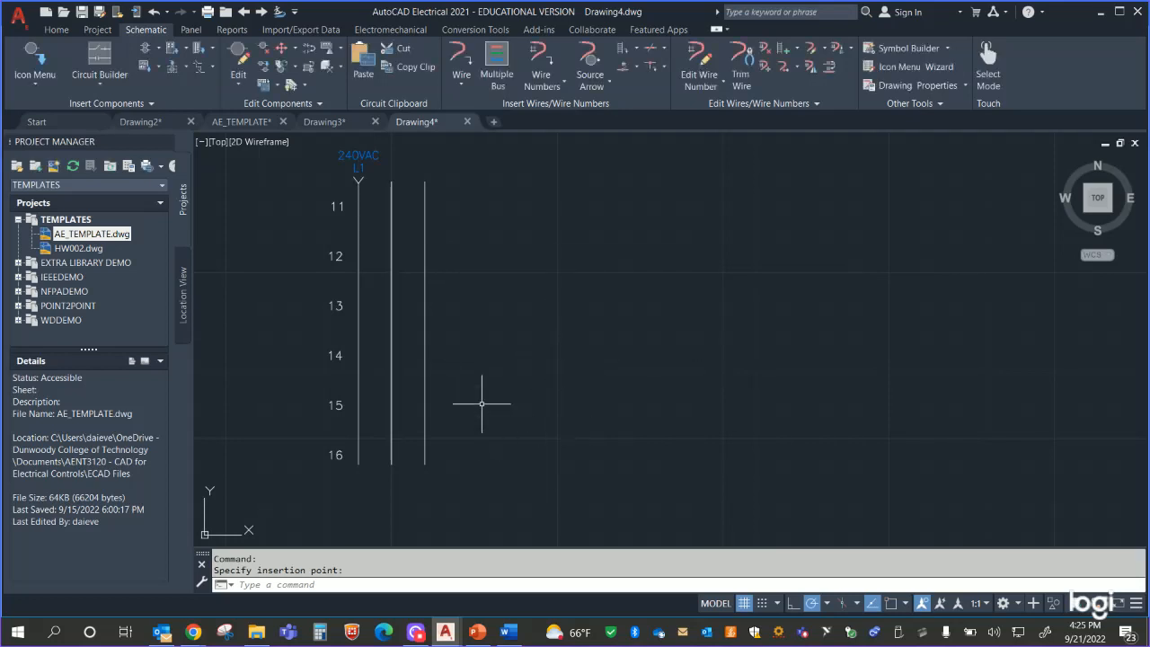
Step: Insert an upward arrow tail reference at the head of the ladder's second phase line, described L2
{"action": "left_click", "coordinate": [43, 59]}
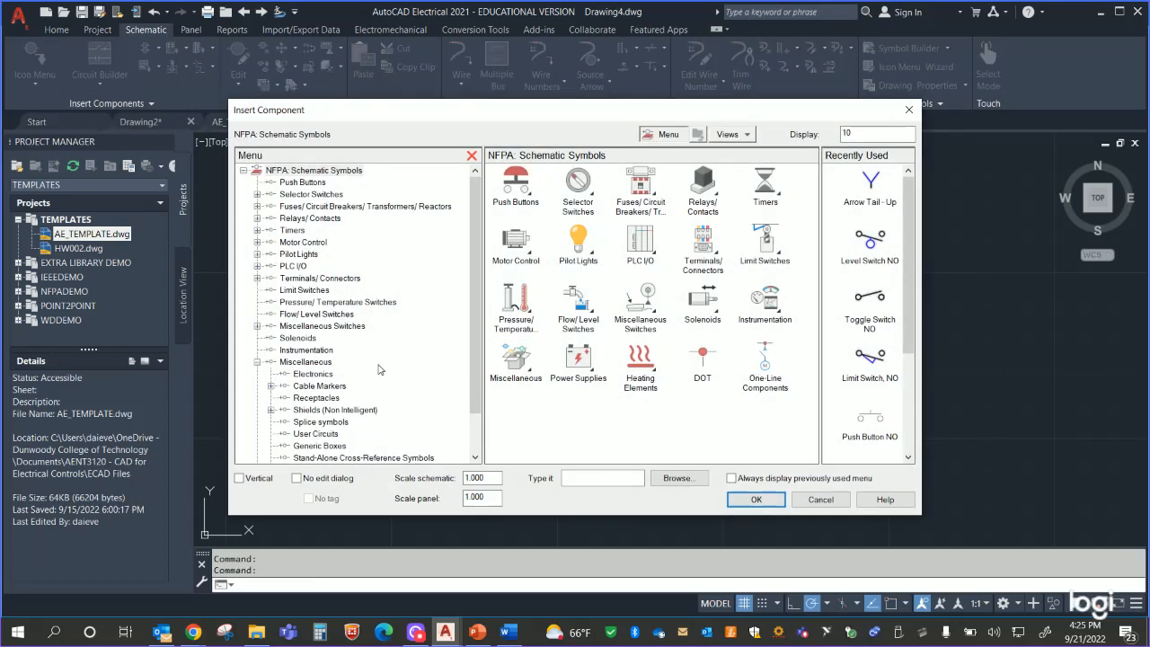
{"action": "left_click", "coordinate": [310, 361]}
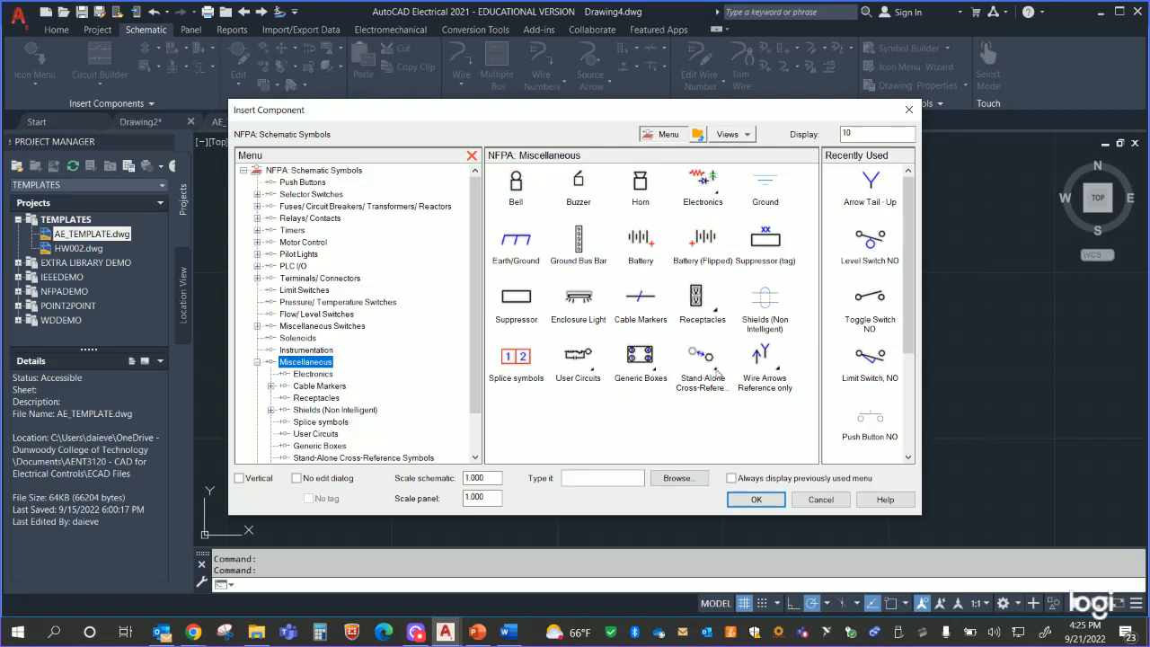
{"action": "left_click", "coordinate": [770, 359]}
{"action": "left_click", "coordinate": [523, 262]}
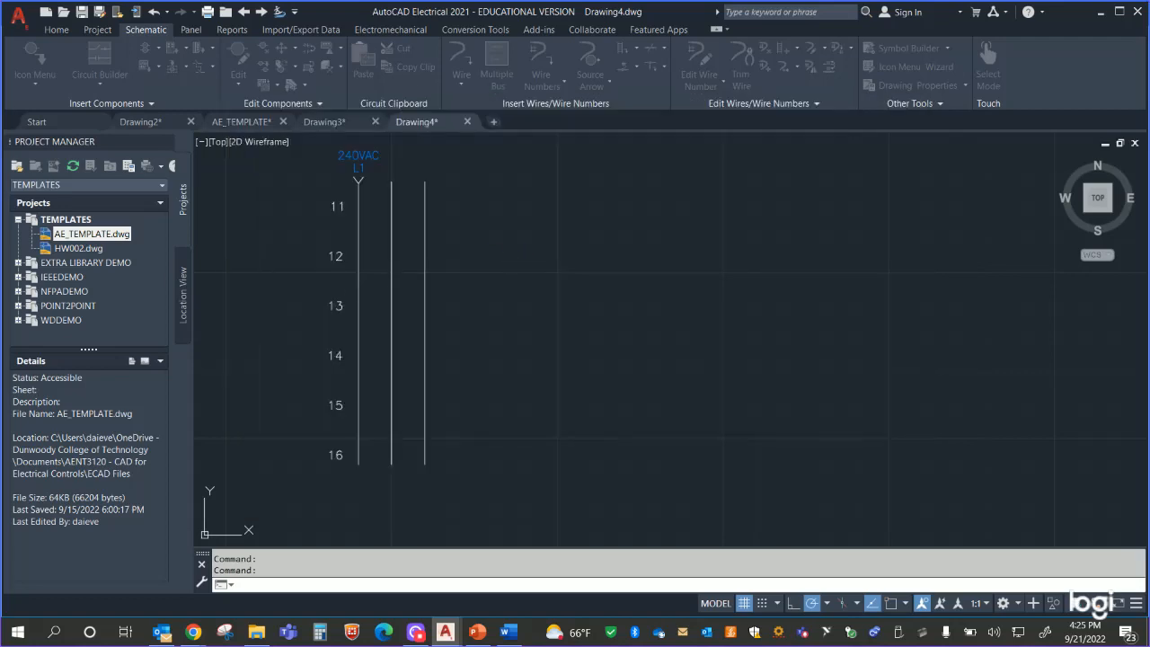
{"action": "left_click", "coordinate": [393, 186]}
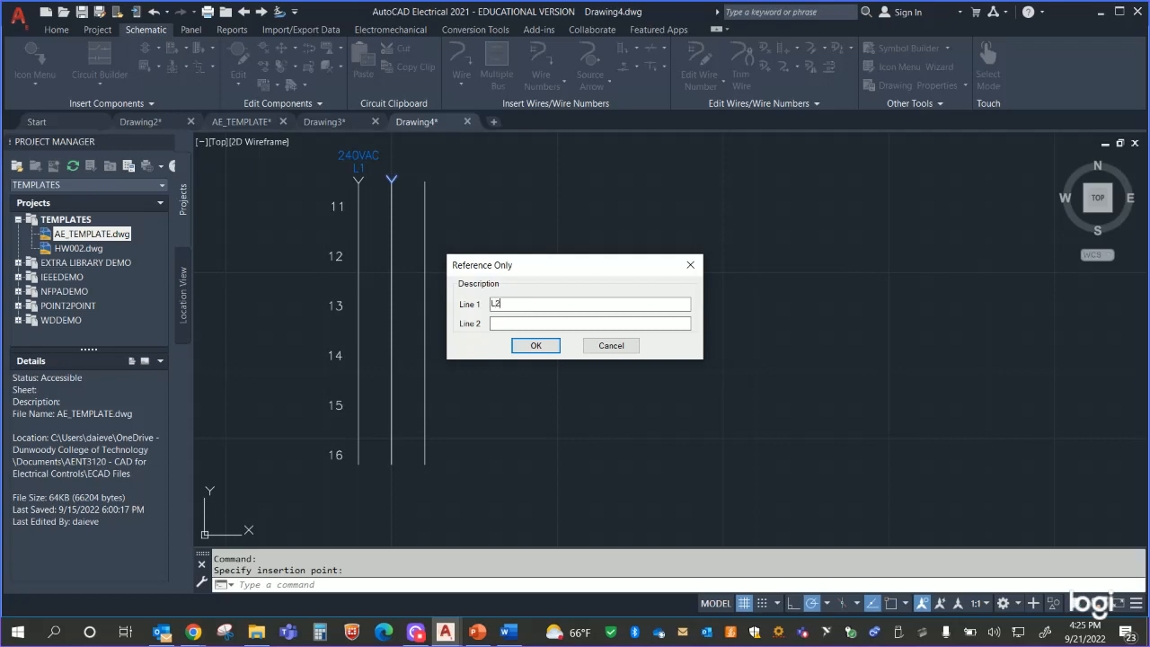
{"action": "type", "text": "L2"}
{"action": "left_click", "coordinate": [537, 345]}
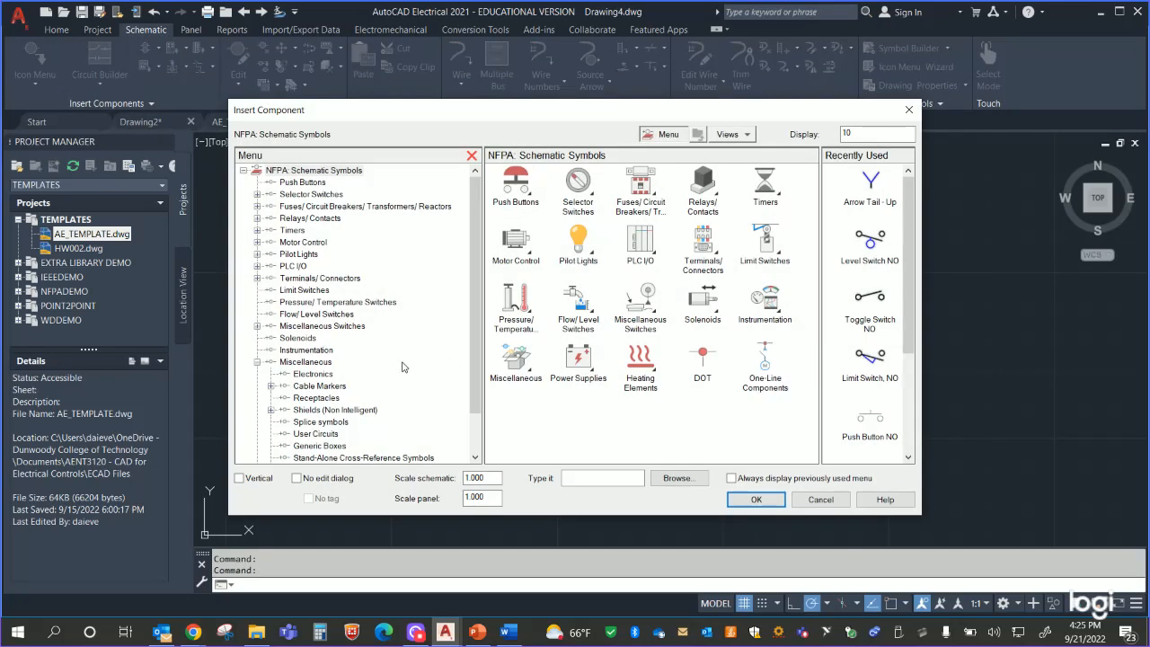
Step: Insert an upward arrow tail reference at the head of the ladder's third phase line, described L3
{"action": "left_click", "coordinate": [320, 363]}
{"action": "left_click", "coordinate": [766, 370]}
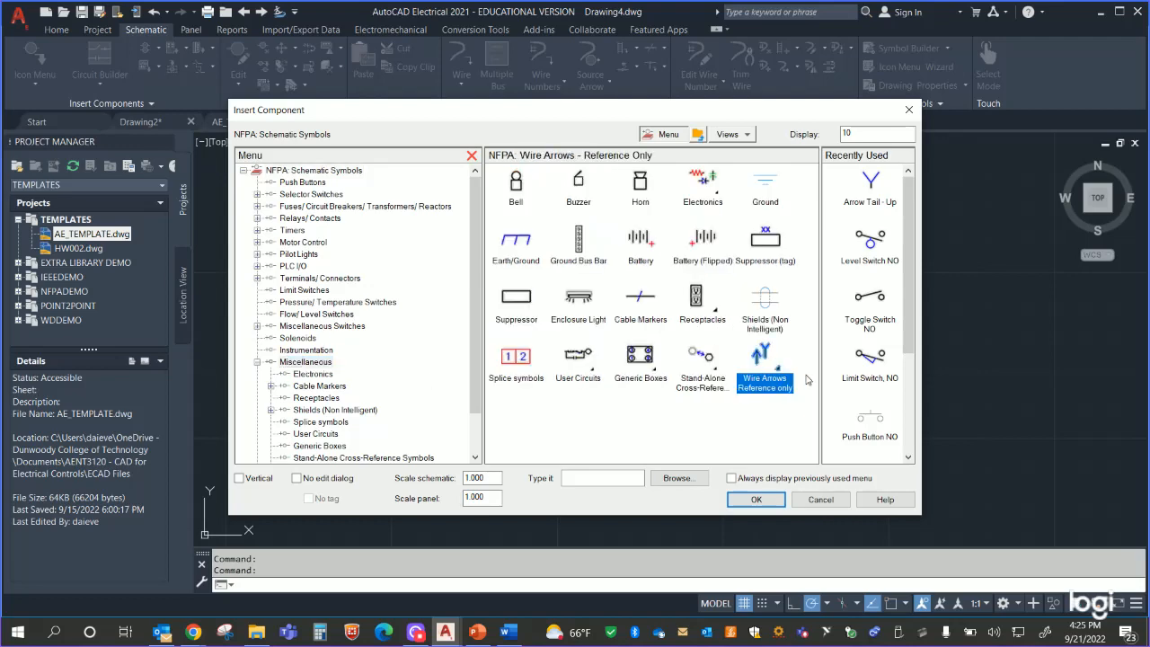
{"action": "left_click", "coordinate": [526, 258]}
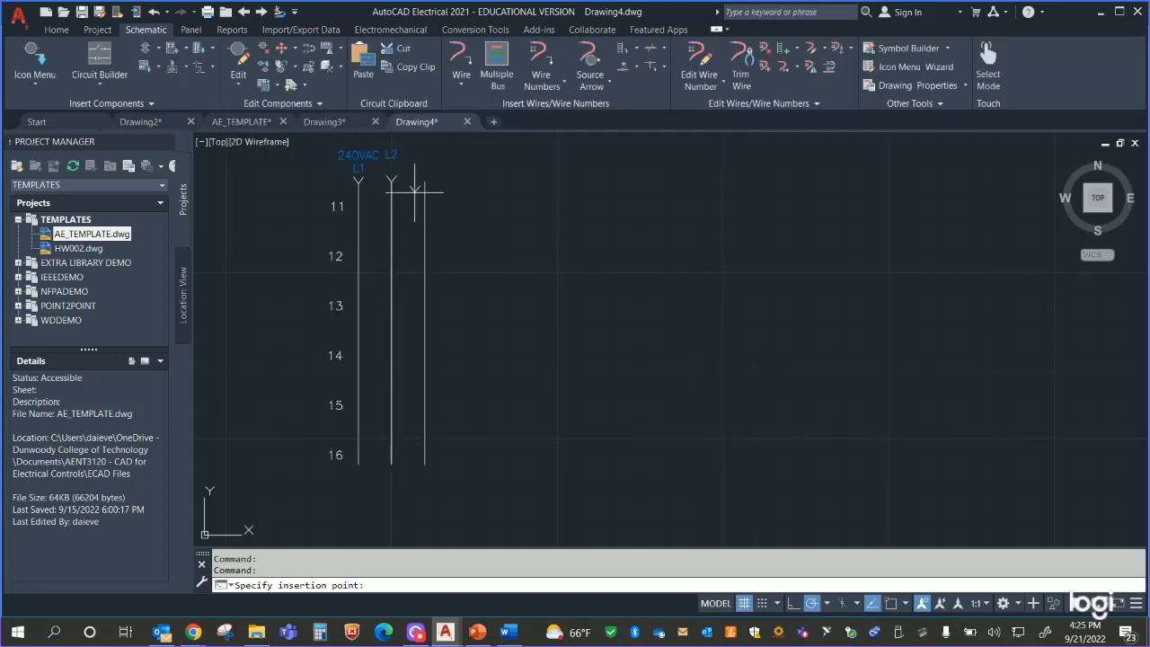
{"action": "left_click", "coordinate": [424, 183]}
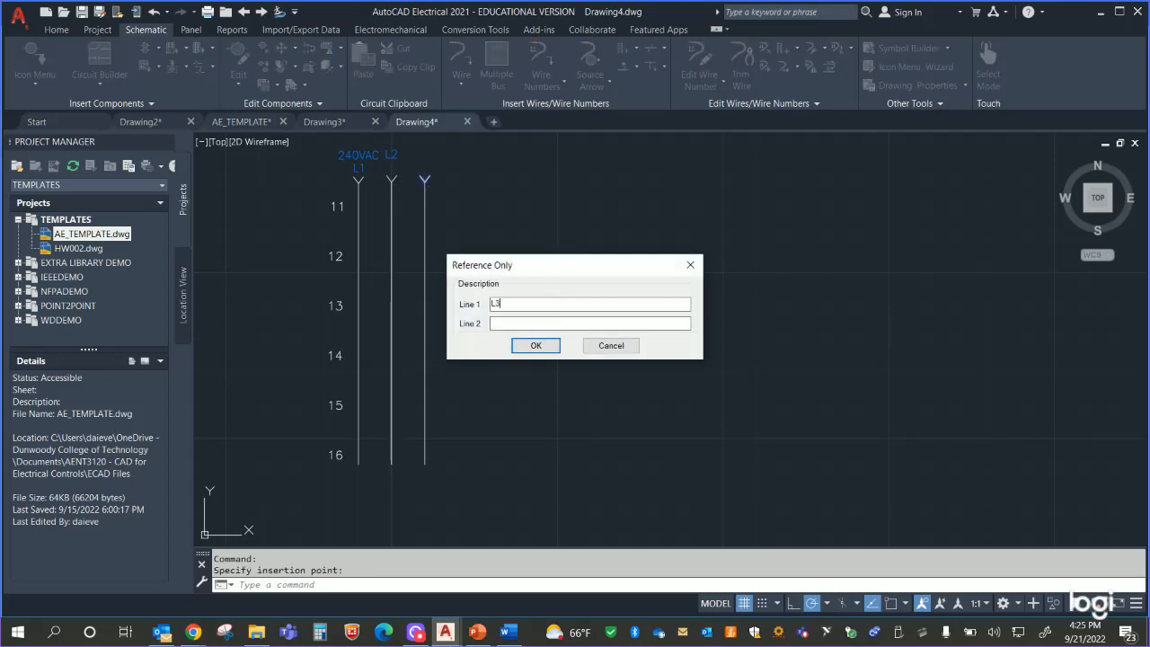
{"action": "left_click", "coordinate": [534, 345]}
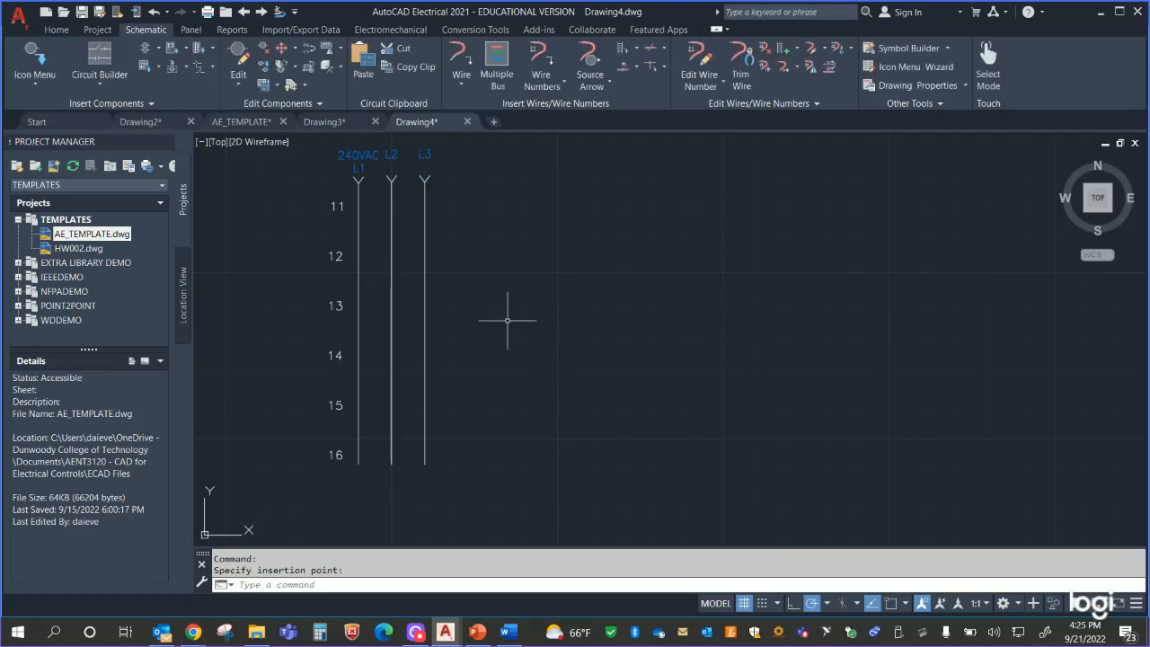
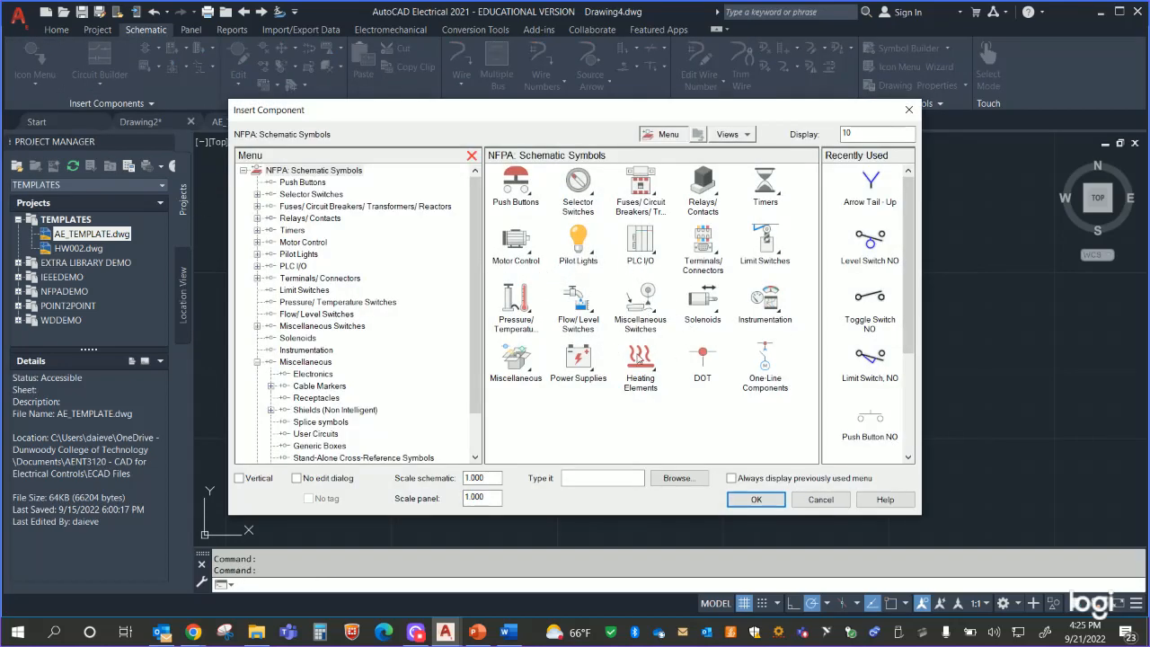
Step: Insert a transformer beside the ladder near reference 13, with description lines 240VAC and 120VAC
{"action": "left_click", "coordinate": [363, 207]}
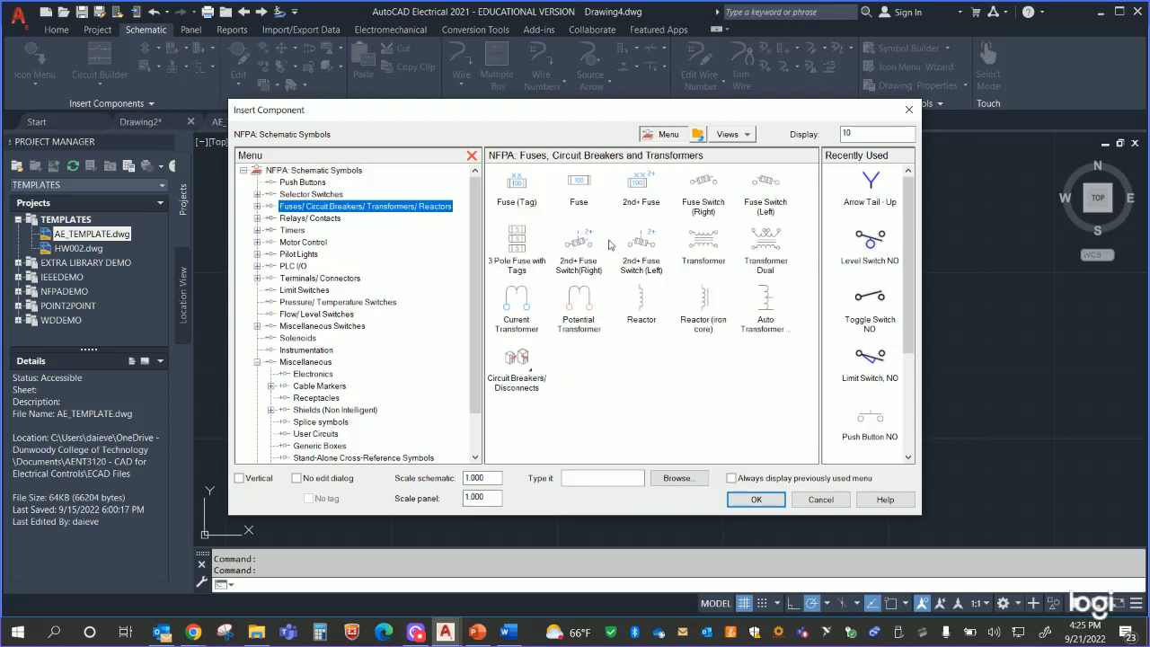
{"action": "left_click", "coordinate": [701, 240]}
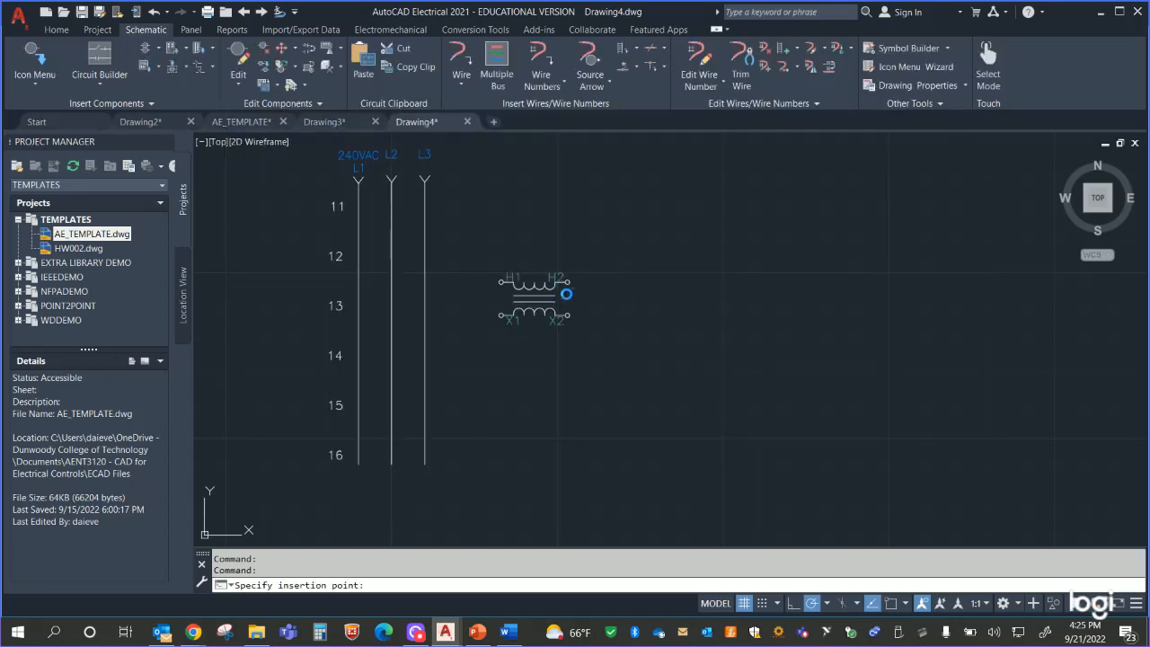
{"action": "left_click", "coordinate": [566, 293]}
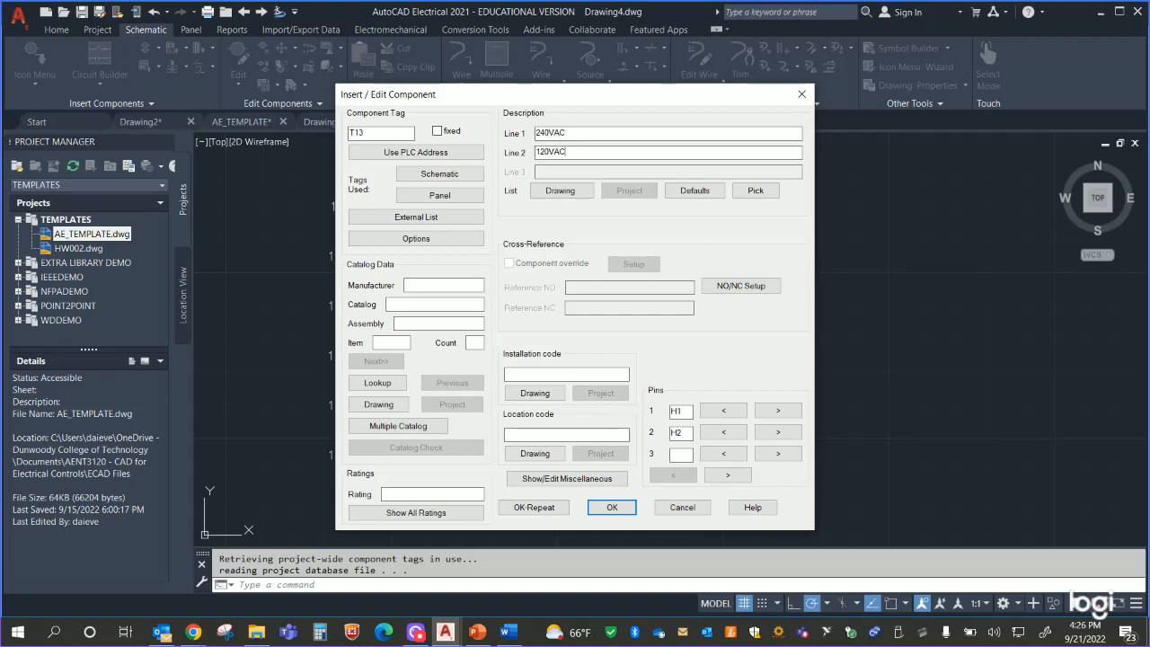
{"action": "left_click", "coordinate": [612, 507]}
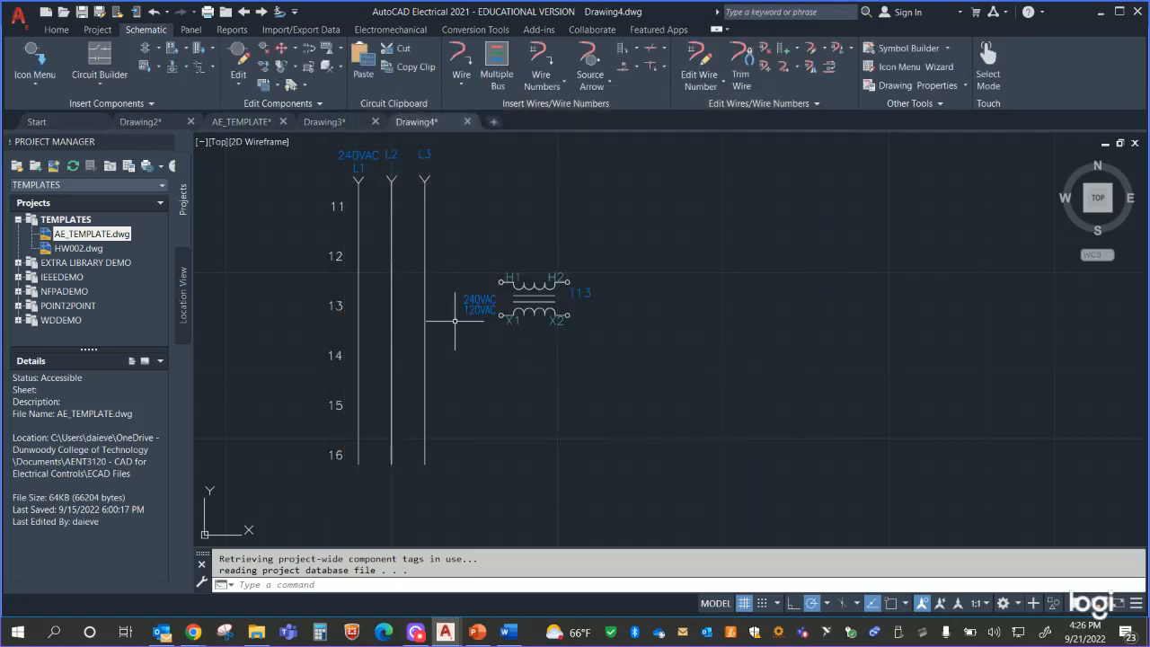
{"action": "left_click", "coordinate": [492, 286]}
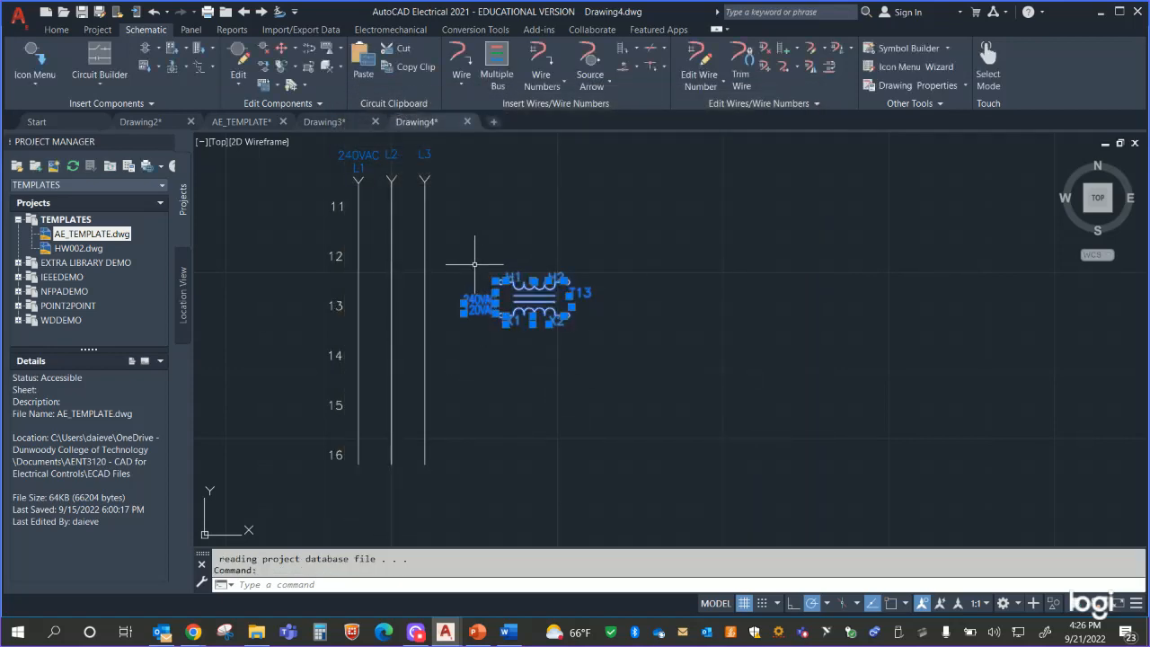
{"action": "key", "text": "Escape"}
Step: Wire the transformer's H1 terminal to L1 and its H2 terminal to L2
{"action": "left_click", "coordinate": [461, 59]}
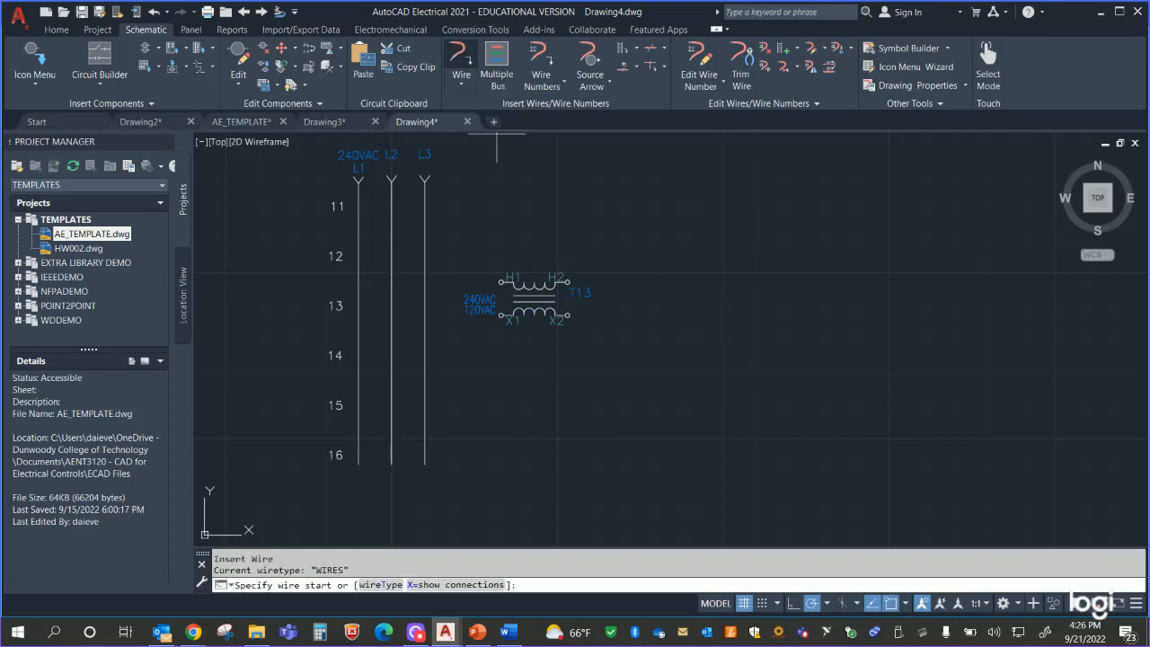
{"action": "left_click", "coordinate": [500, 282]}
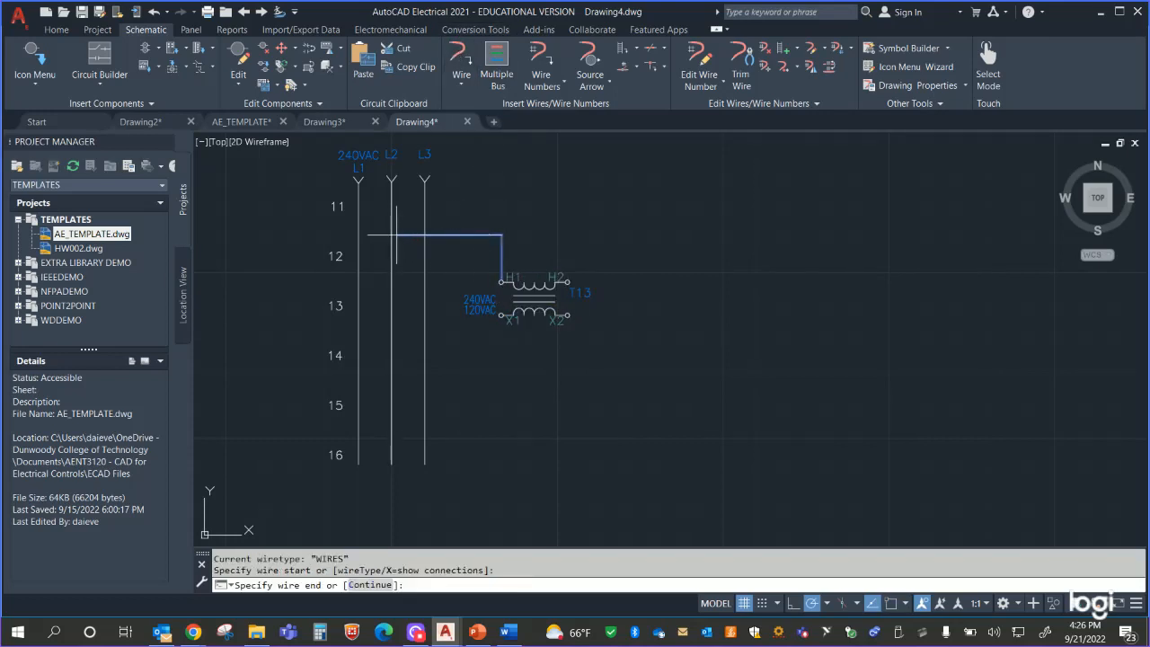
{"action": "left_click", "coordinate": [358, 234]}
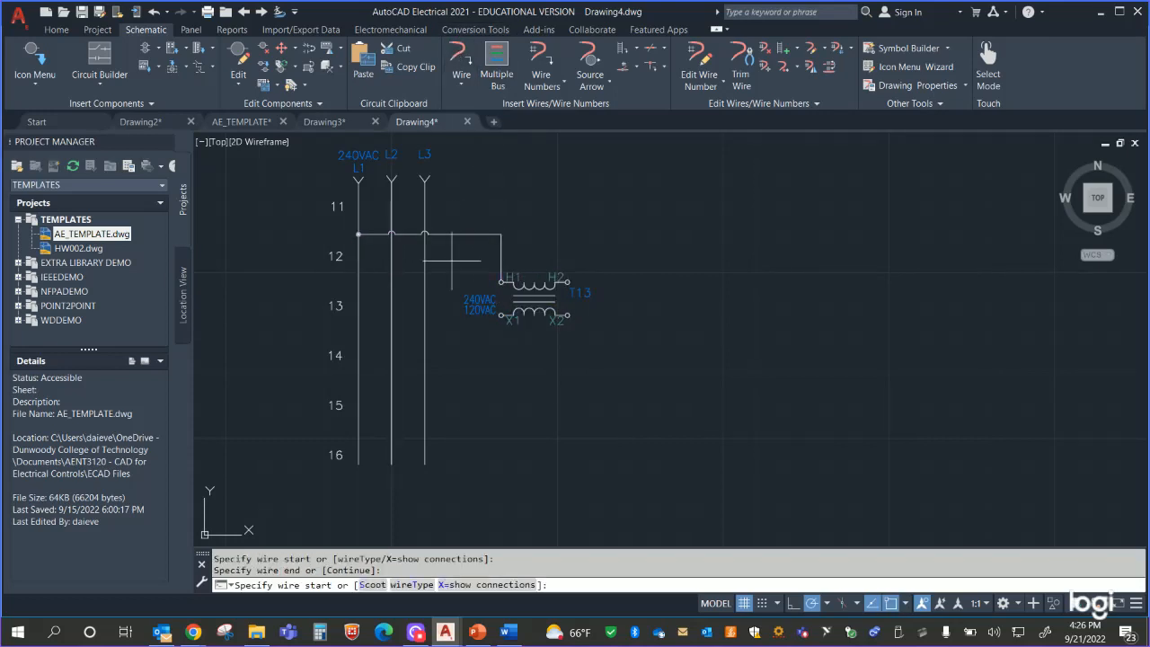
{"action": "left_click", "coordinate": [568, 282]}
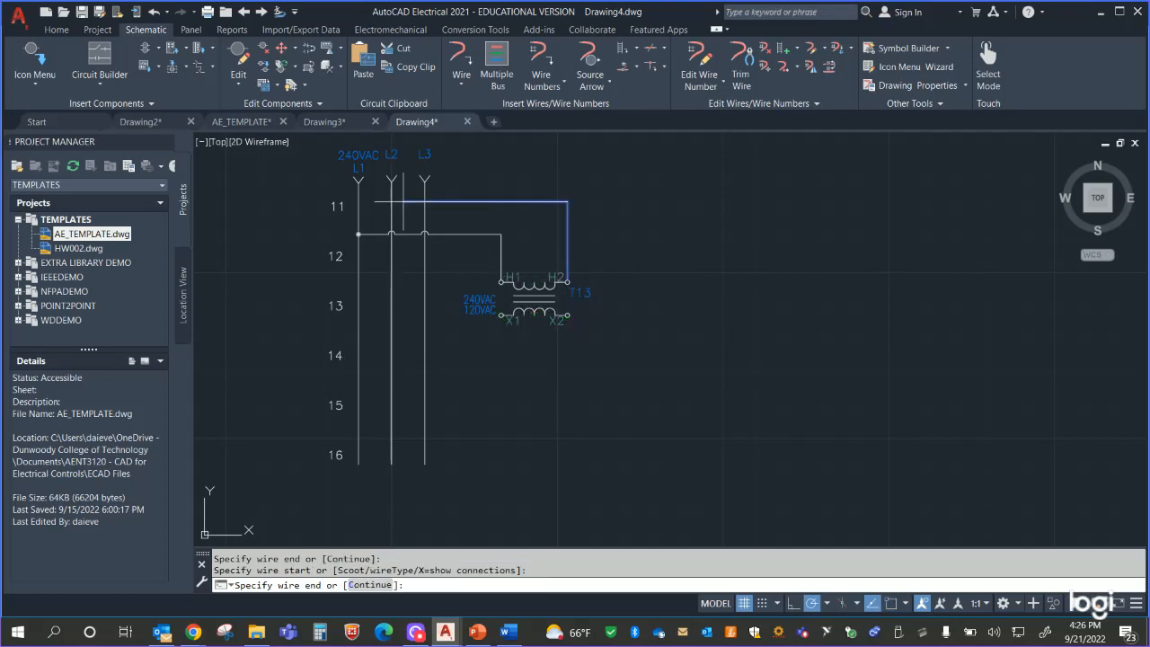
{"action": "left_click", "coordinate": [391, 202]}
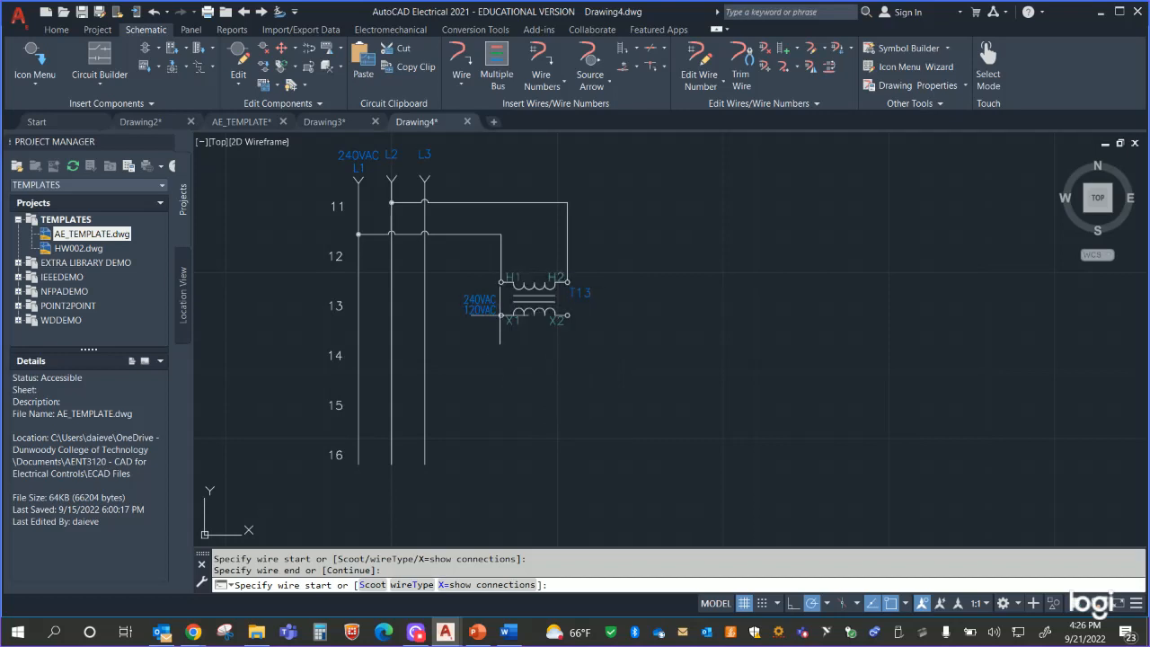
Step: Draw a wire from the transformer's X1 terminal down to just above reference 16 and then horizontally away from the ladder
{"action": "left_click", "coordinate": [500, 315]}
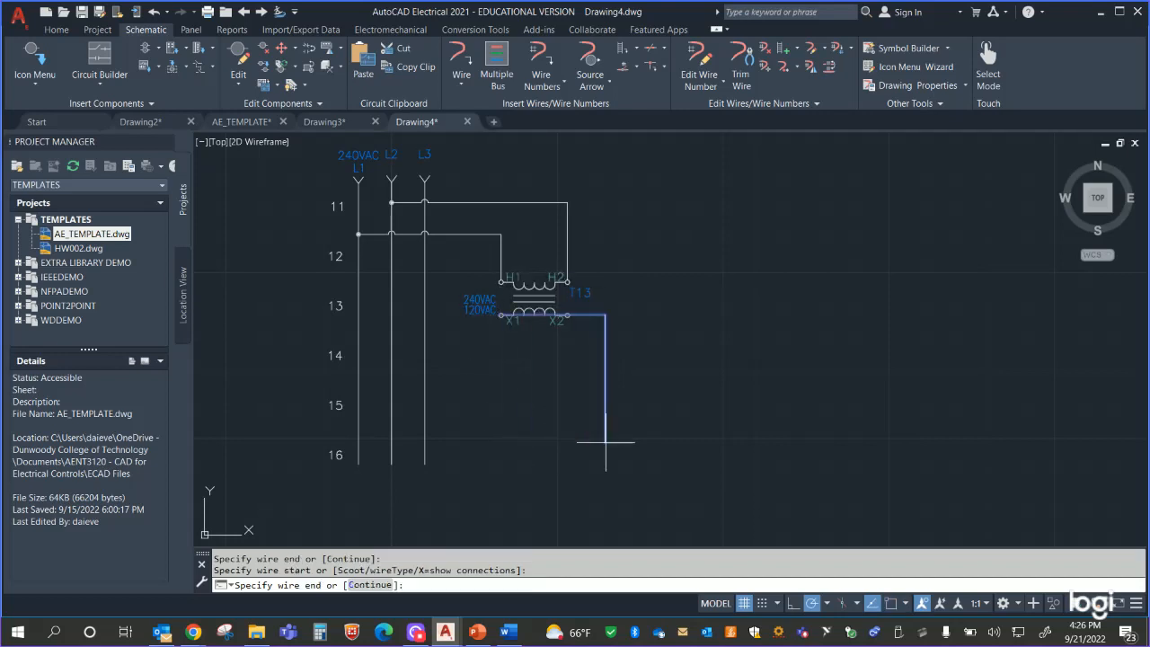
{"action": "left_click", "coordinate": [500, 440]}
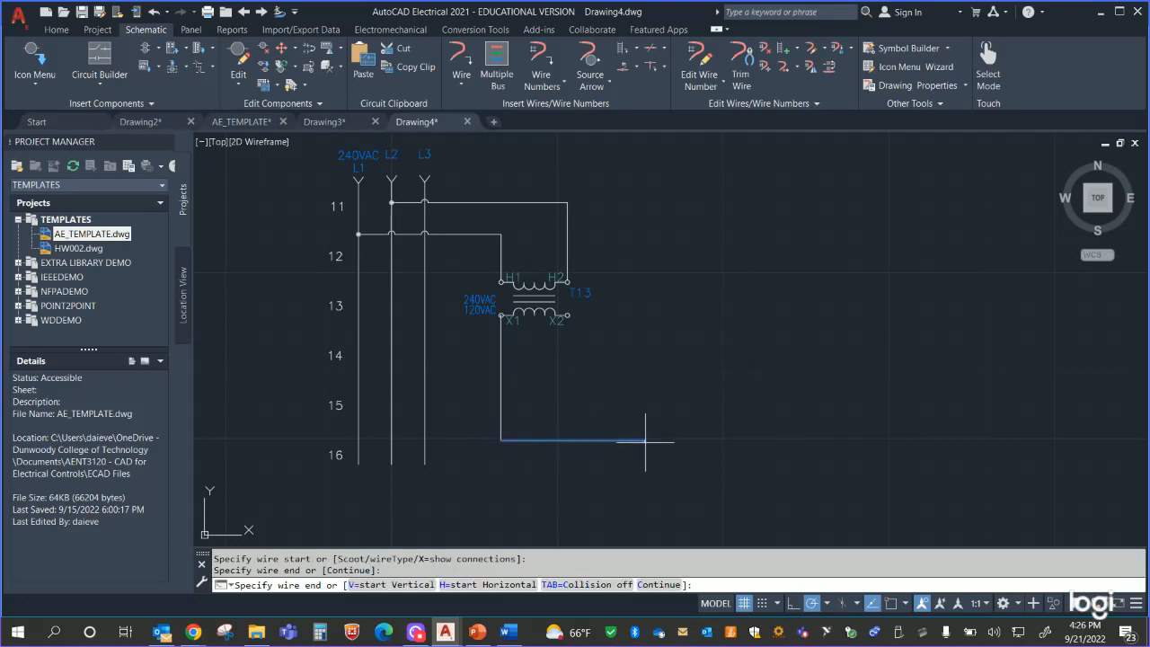
{"action": "left_click", "coordinate": [649, 440]}
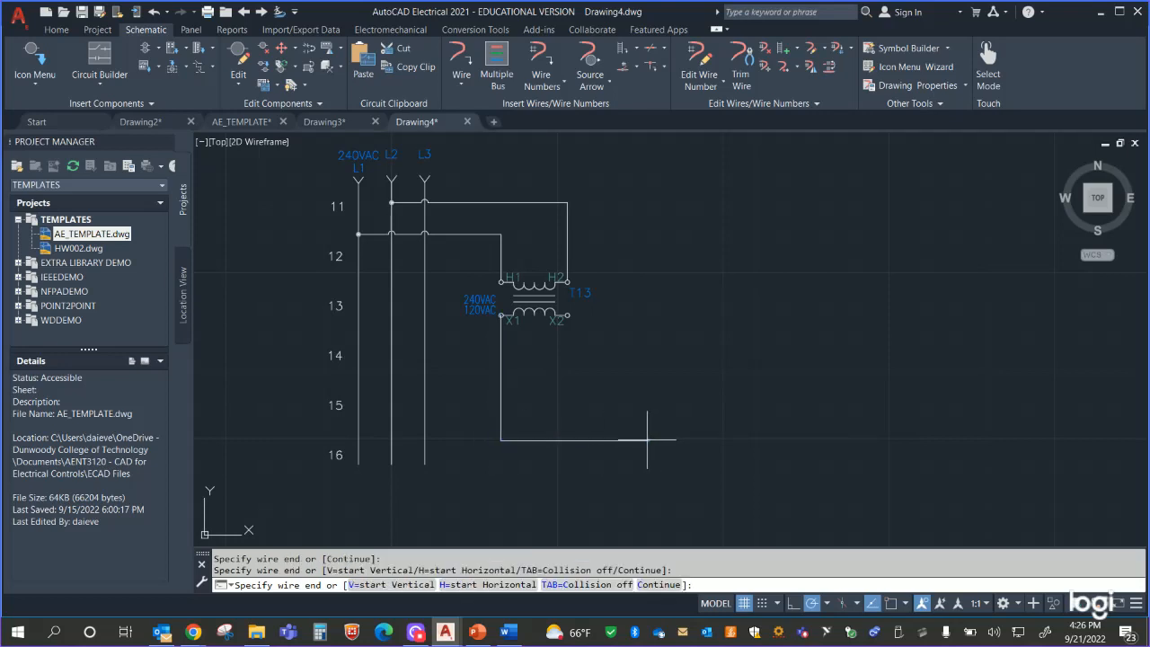
{"action": "key", "text": "Escape"}
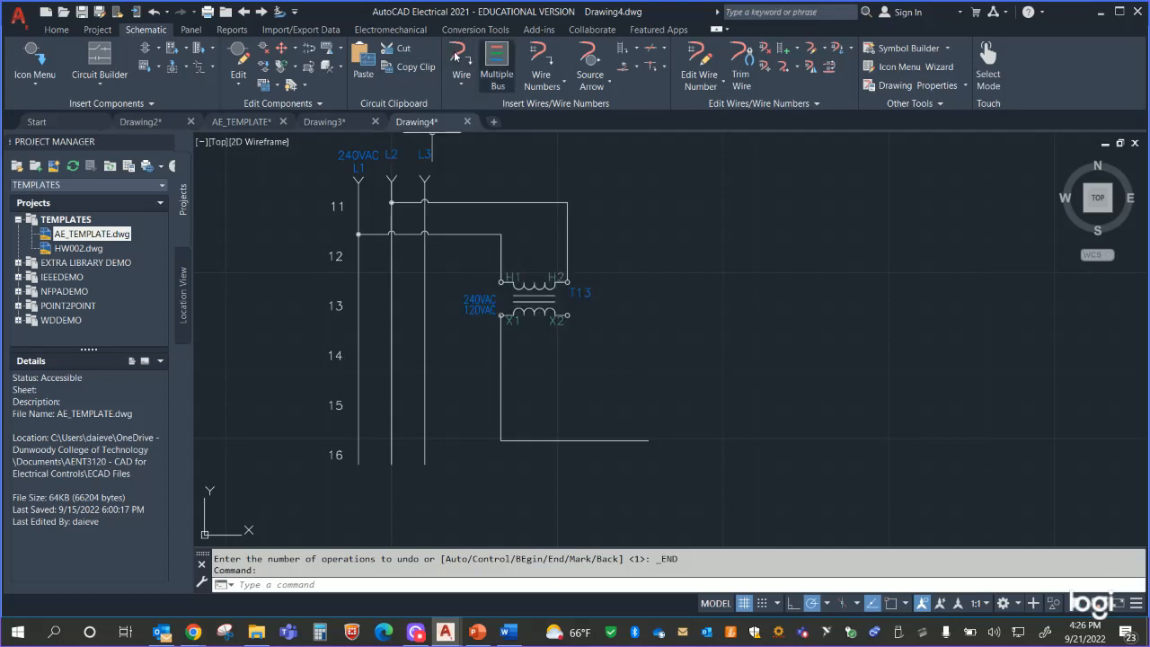
Step: Draw a wire from the transformer's X2 terminal down to reference 15 and out to about the same length as the X1 wire
{"action": "left_click", "coordinate": [460, 57]}
{"action": "left_click", "coordinate": [571, 318]}
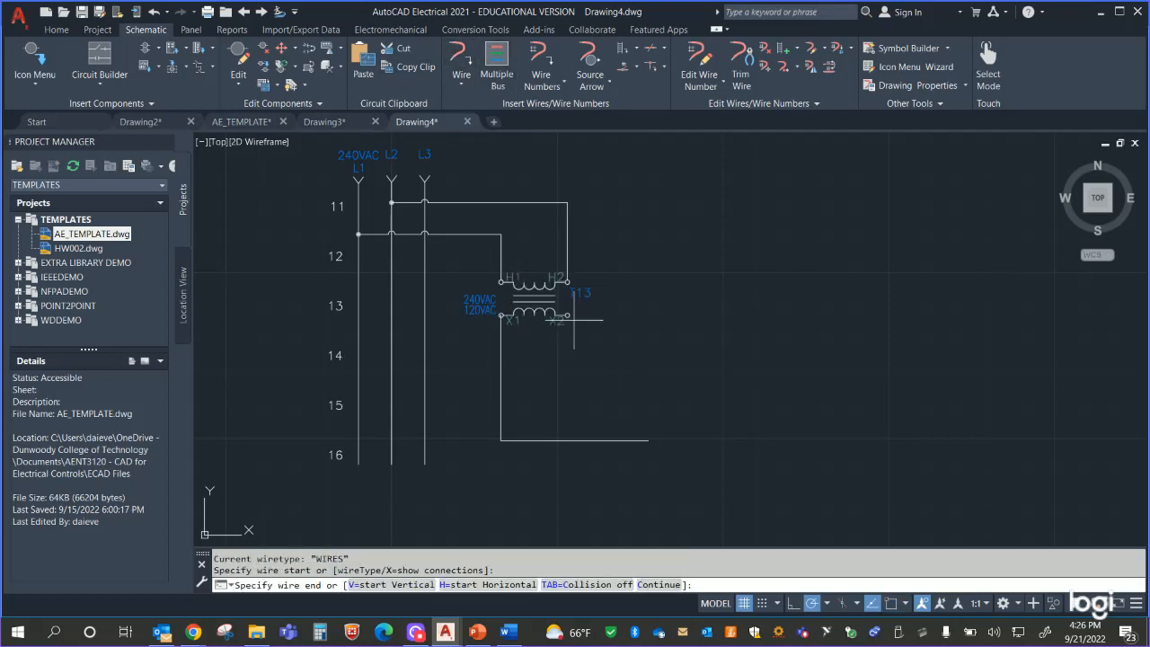
{"action": "left_click", "coordinate": [574, 320]}
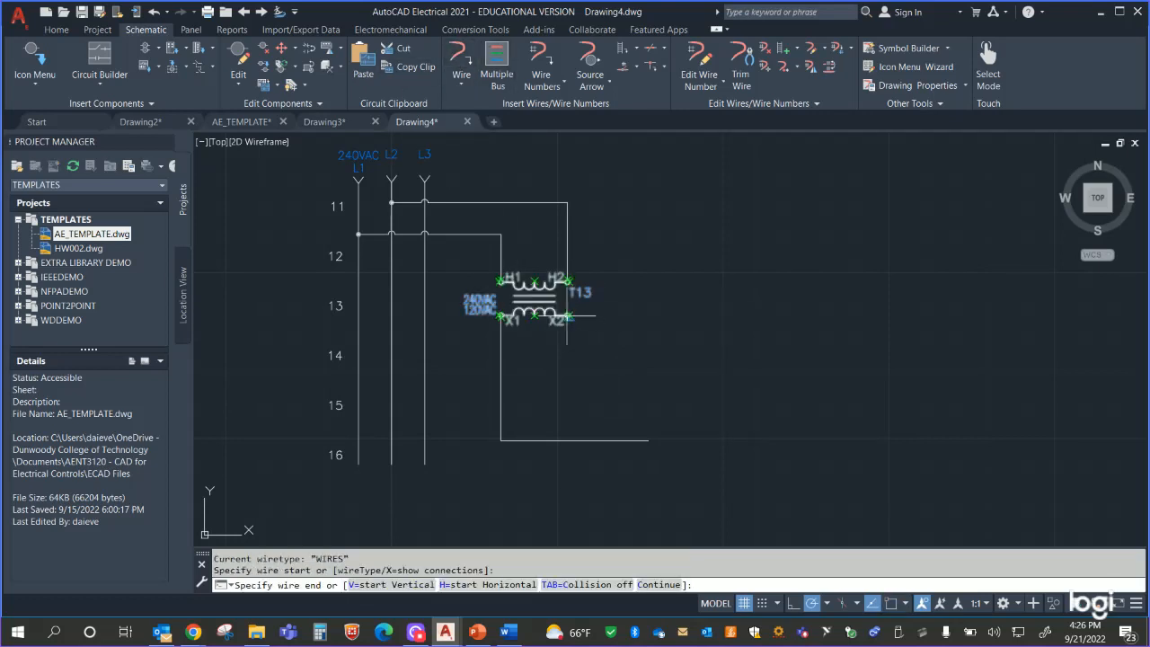
{"action": "left_click", "coordinate": [460, 57]}
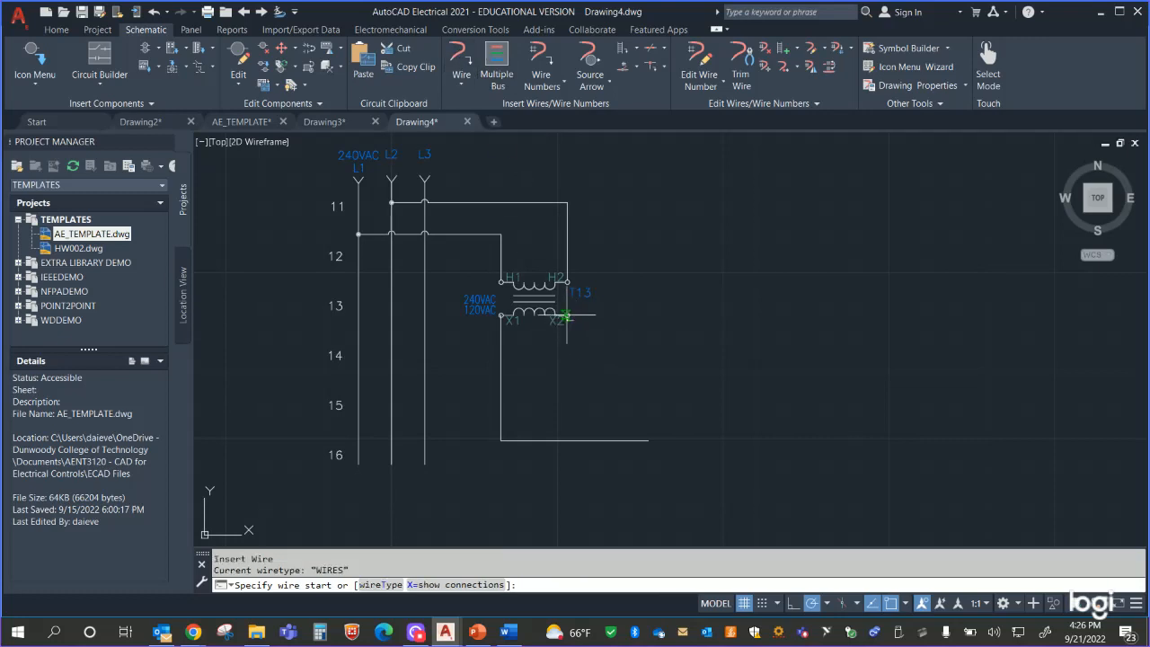
{"action": "left_click", "coordinate": [566, 314]}
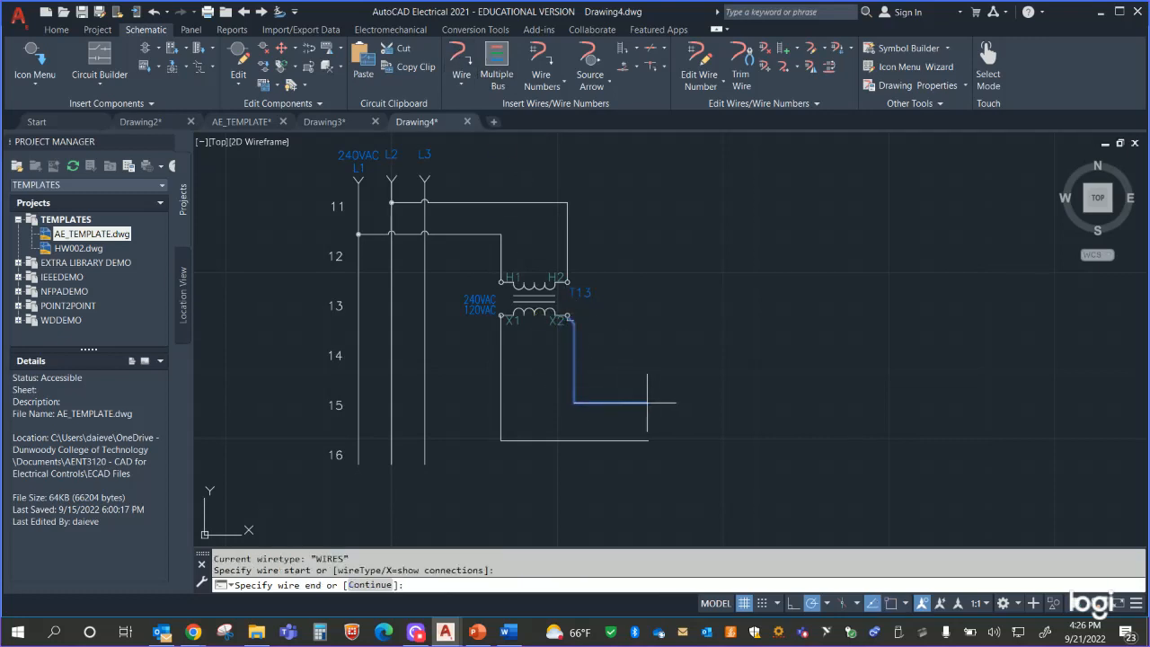
{"action": "left_click", "coordinate": [647, 402]}
{"action": "key", "text": "Escape"}
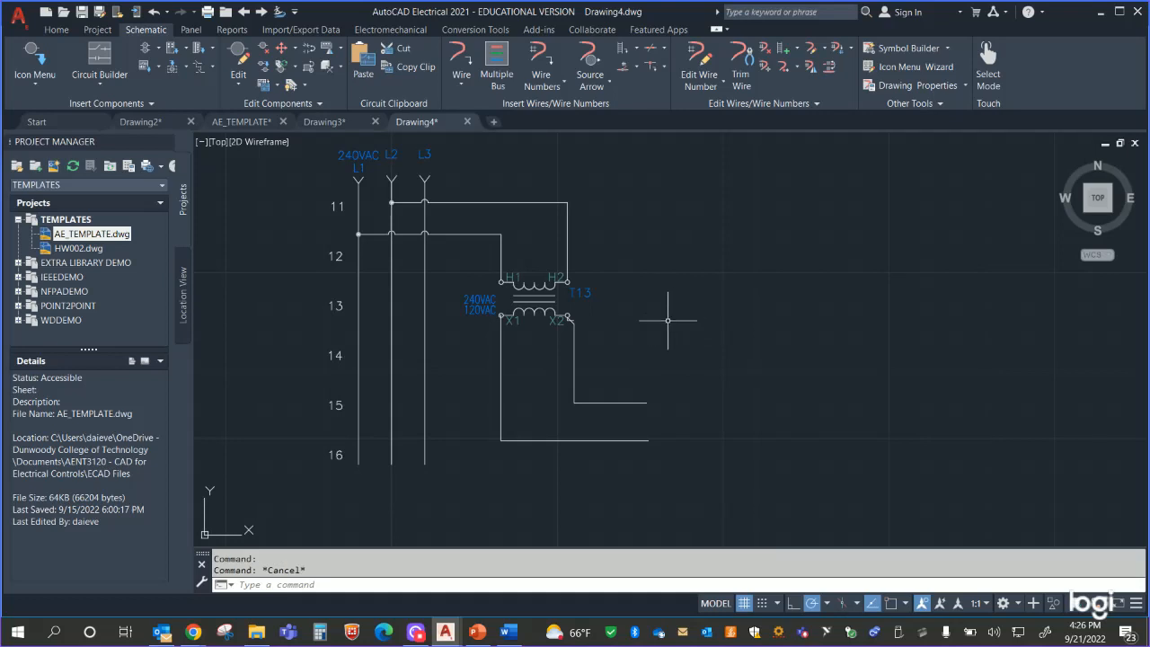
Step: Delete the two short stray wire segments just below the X2 terminal
{"action": "scroll", "coordinate": [618, 325], "scroll_direction": "up", "scroll_amount": 5}
{"action": "mouse_move", "coordinate": [495, 308]}
{"action": "middle_mouse_down"}
{"action": "mouse_move", "coordinate": [888, 414]}
{"action": "mouse_move", "coordinate": [1144, 399]}
{"action": "middle_mouse_up"}
{"action": "left_click", "coordinate": [406, 271]}
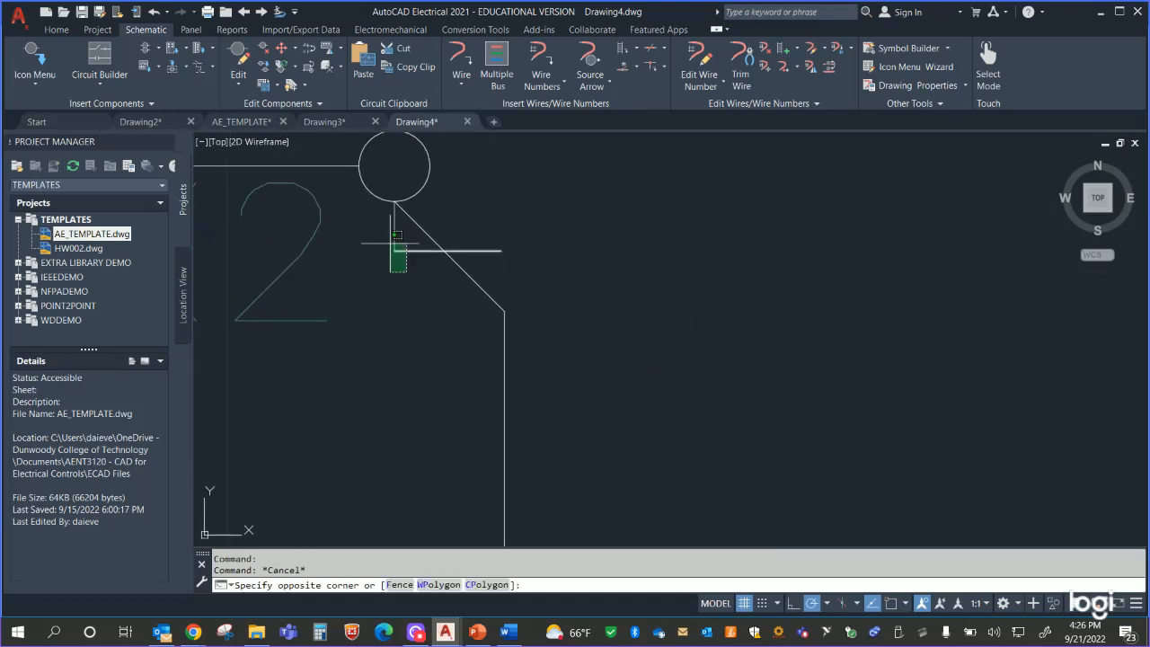
{"action": "left_click", "coordinate": [396, 234]}
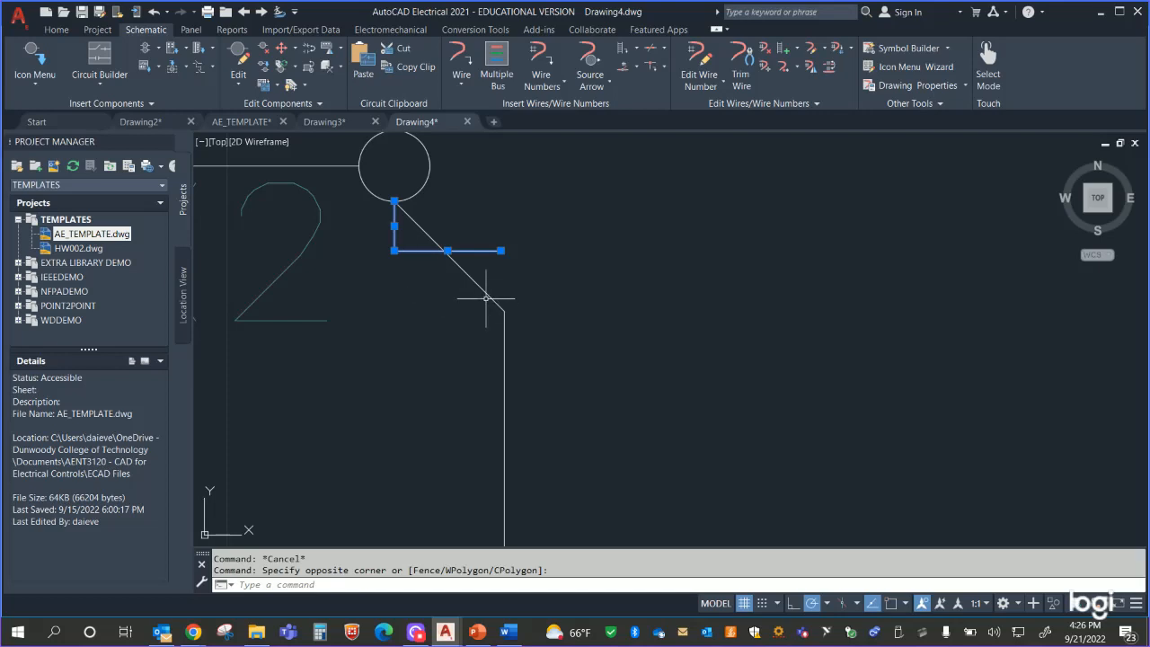
{"action": "key", "text": "Delete"}
Step: Insert a Generic Arrow - Left wire arrow reference at the end of the X2 wire, described 120VAC
{"action": "scroll", "coordinate": [554, 308], "scroll_direction": "down", "scroll_amount": 5}
{"action": "scroll", "coordinate": [673, 308], "scroll_direction": "up", "scroll_amount": 3}
{"action": "middle_click_drag", "start_coordinate": [655, 291], "coordinate": [645, 270]}
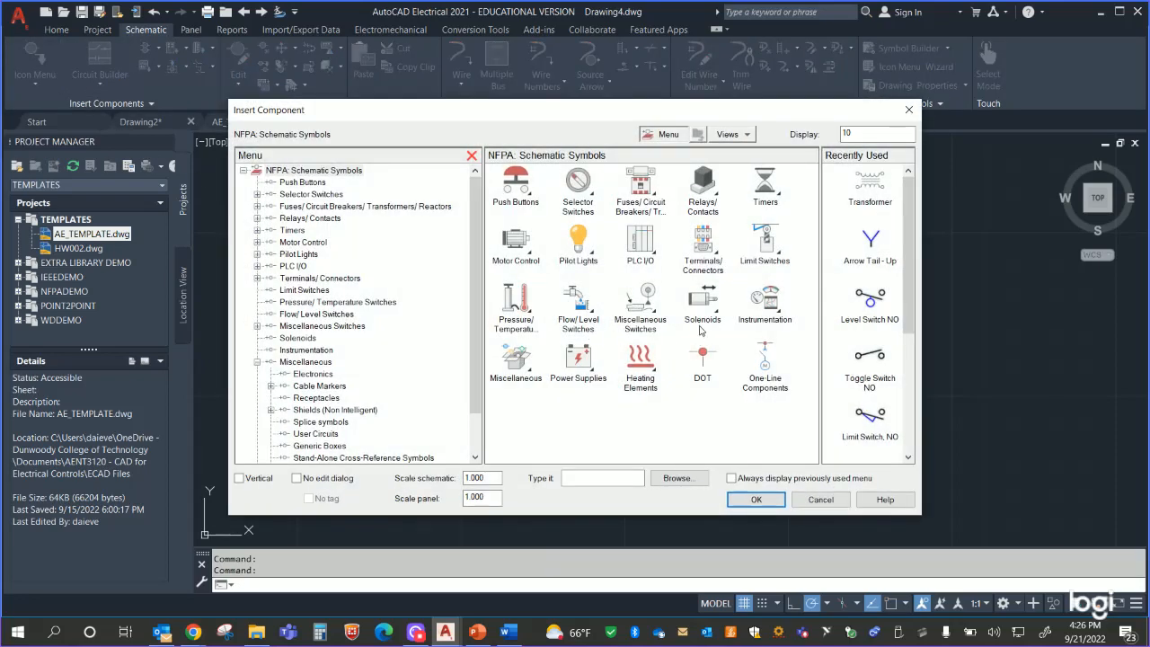
{"action": "left_click", "coordinate": [320, 364]}
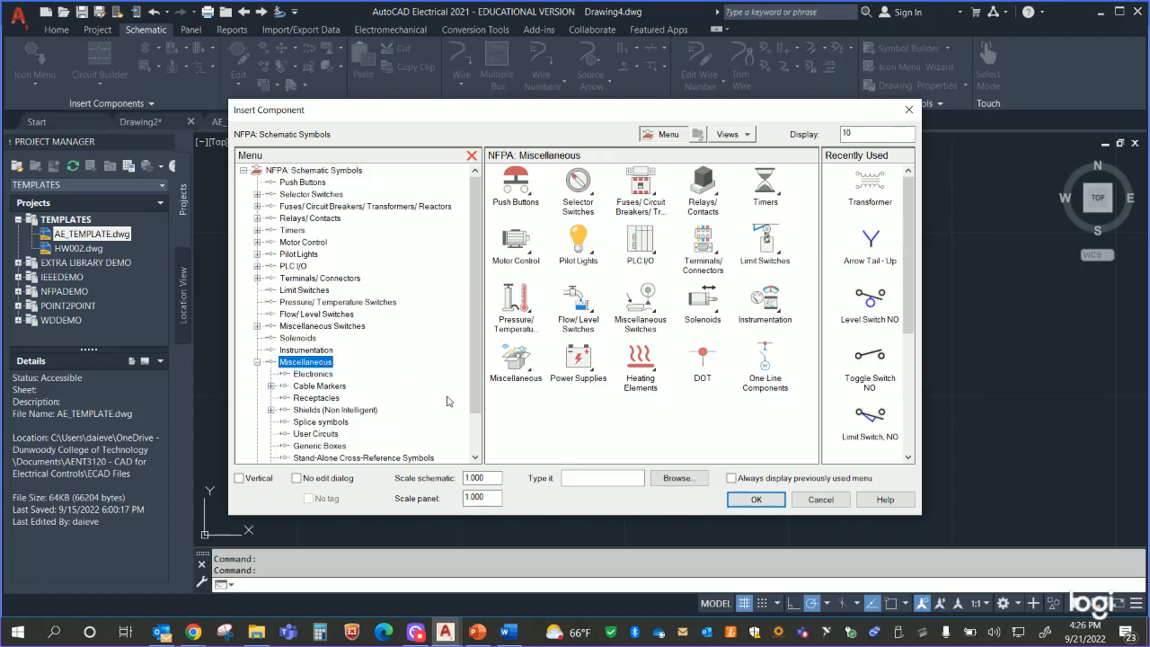
{"action": "left_click", "coordinate": [766, 364]}
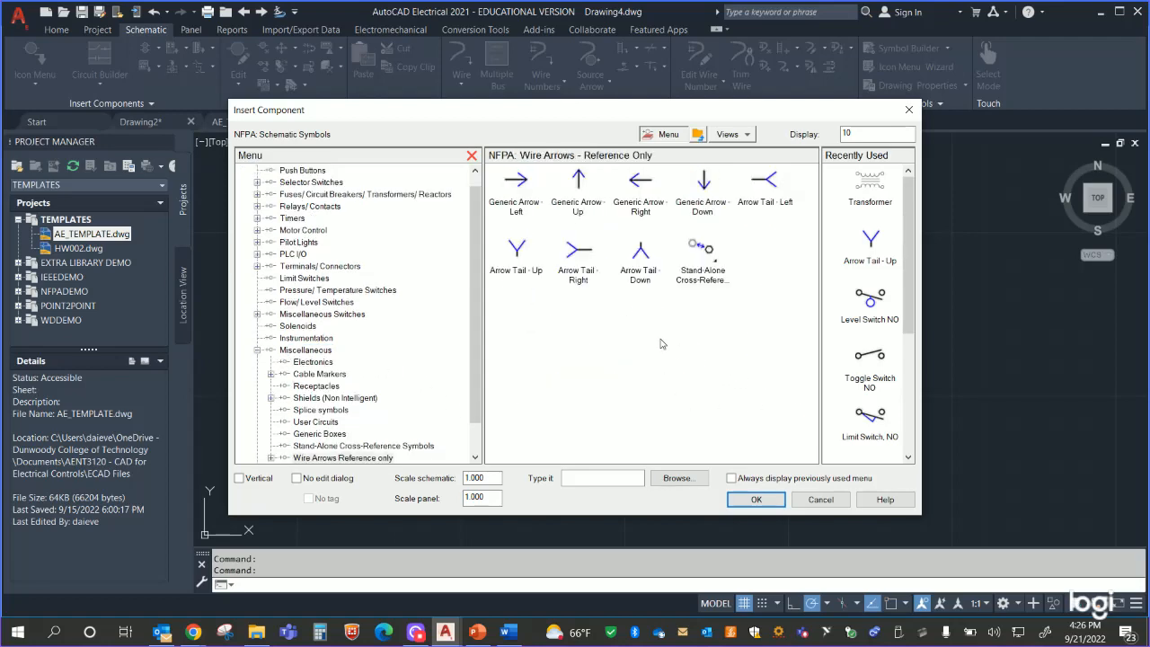
{"action": "left_click", "coordinate": [512, 182]}
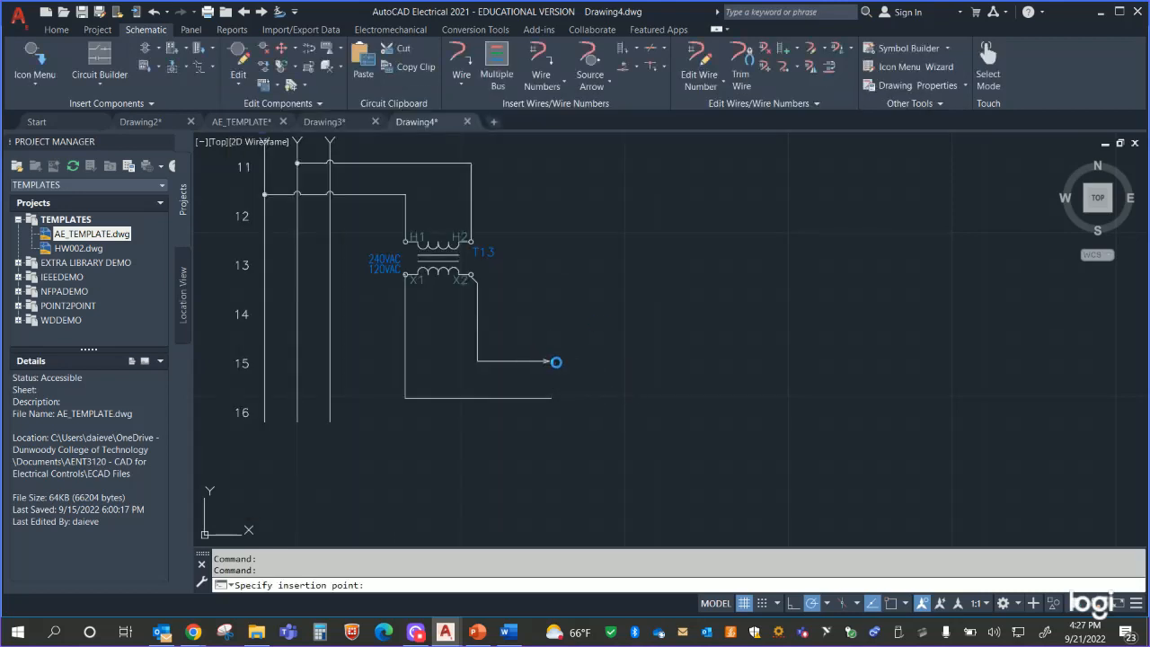
{"action": "left_click", "coordinate": [556, 362]}
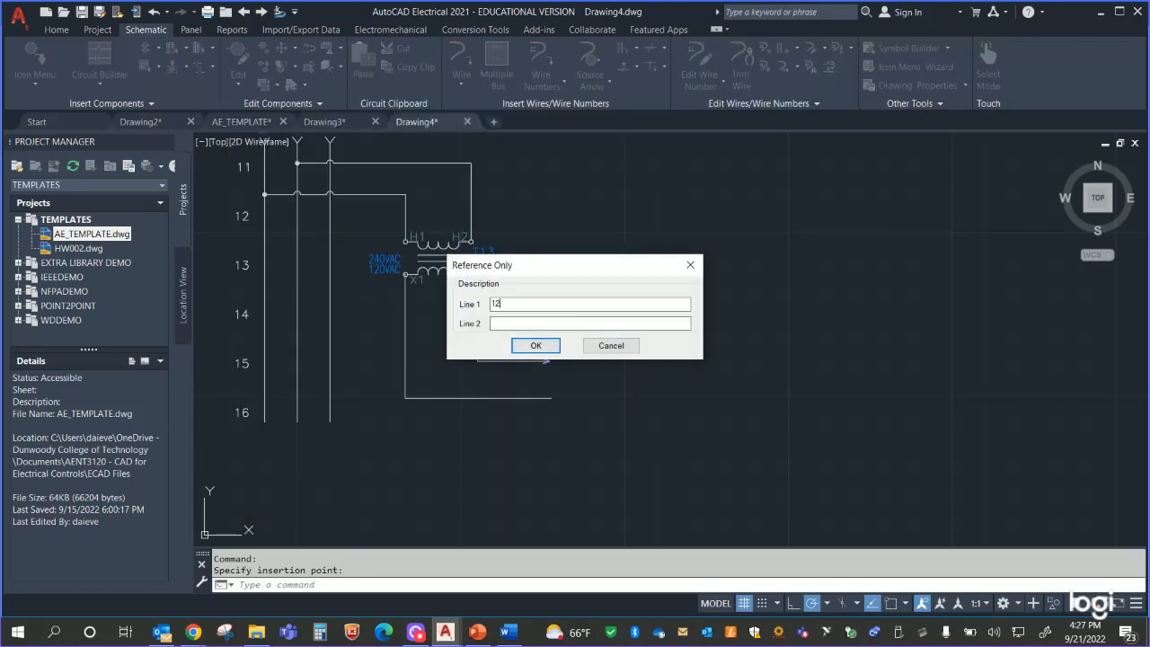
{"action": "left_click", "coordinate": [535, 345]}
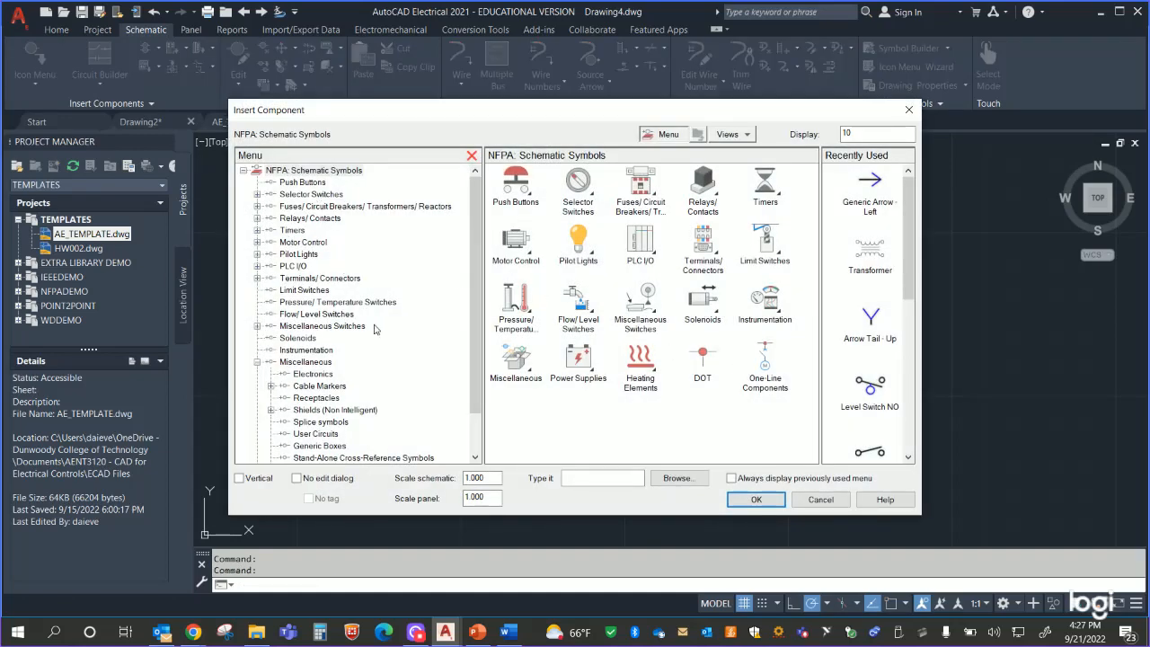
Step: Insert a Generic Arrow - Left wire arrow reference at the end of the X1 wire, described Neutral
{"action": "left_click", "coordinate": [324, 360]}
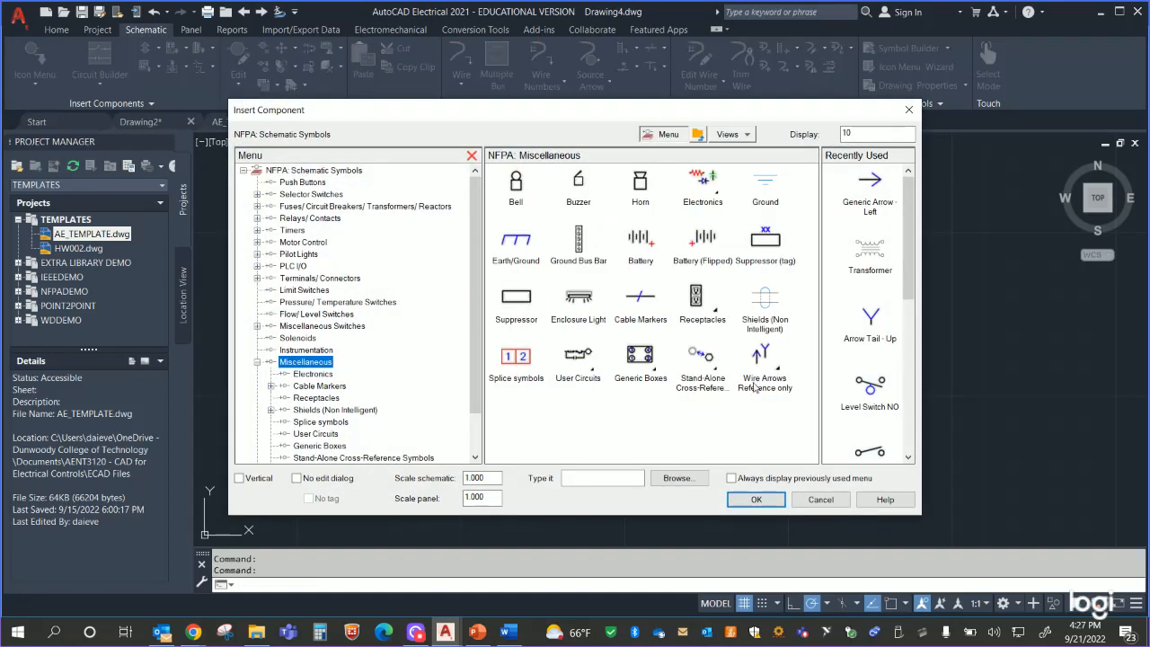
{"action": "left_click", "coordinate": [754, 384]}
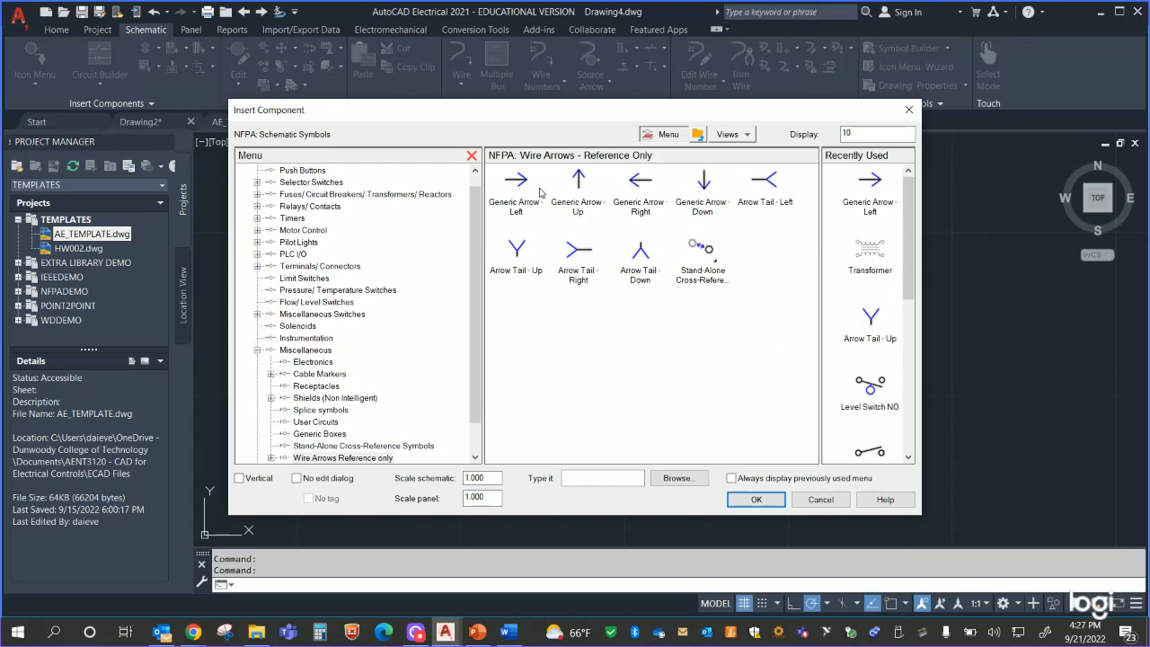
{"action": "left_click", "coordinate": [542, 193]}
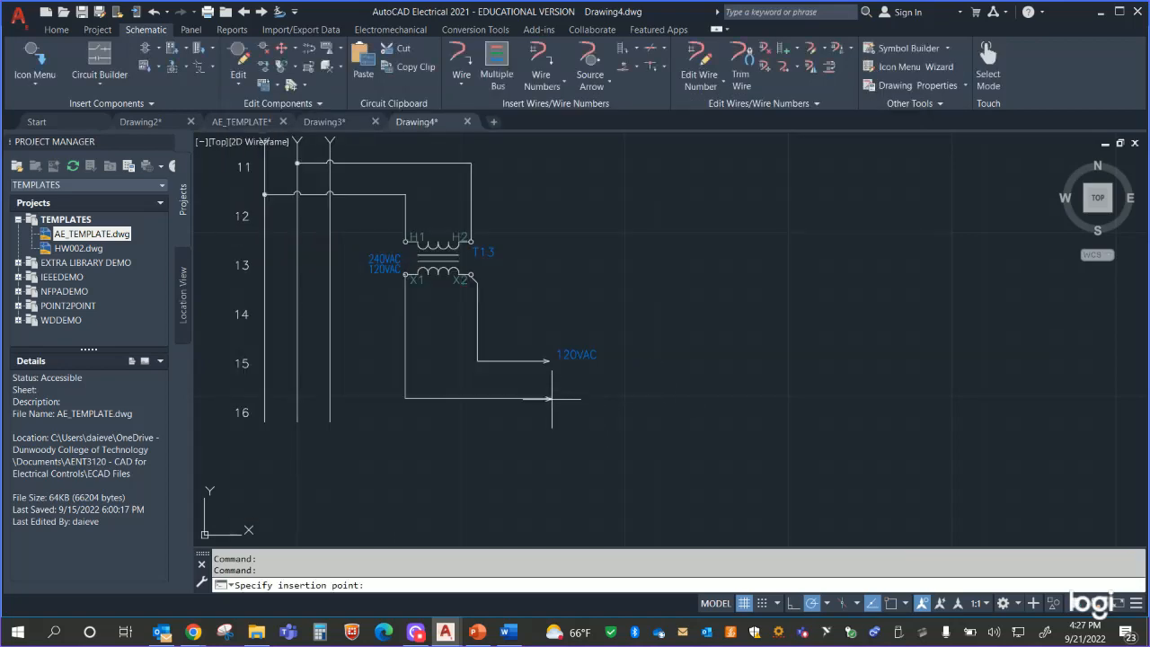
{"action": "left_click", "coordinate": [551, 398]}
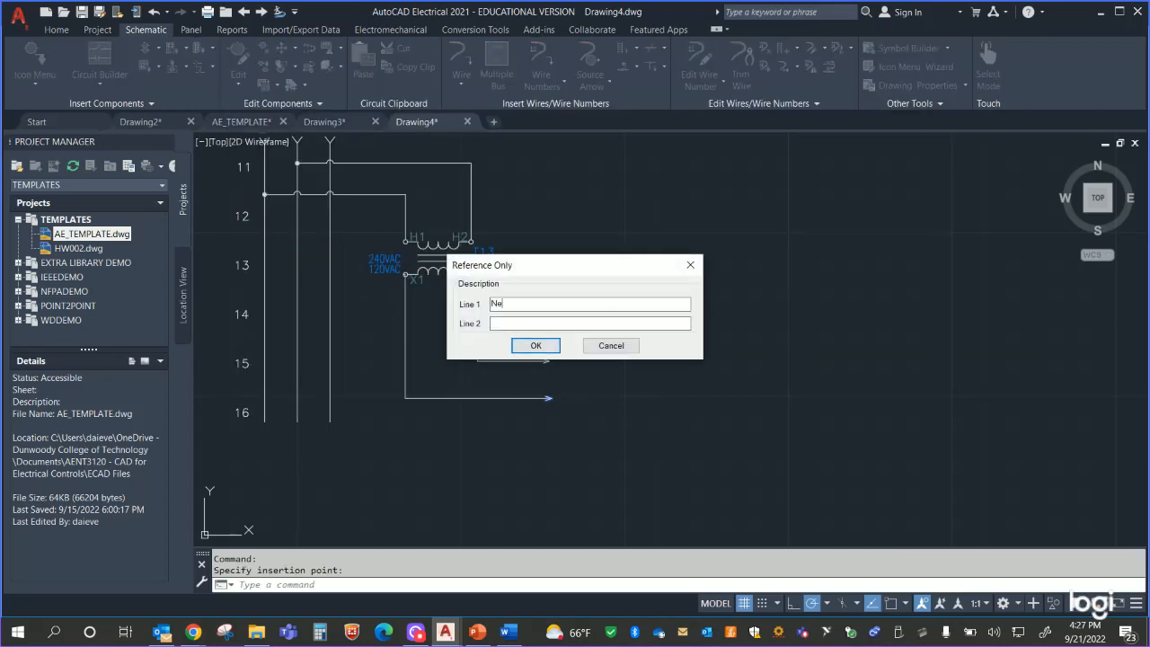
{"action": "left_click", "coordinate": [536, 346]}
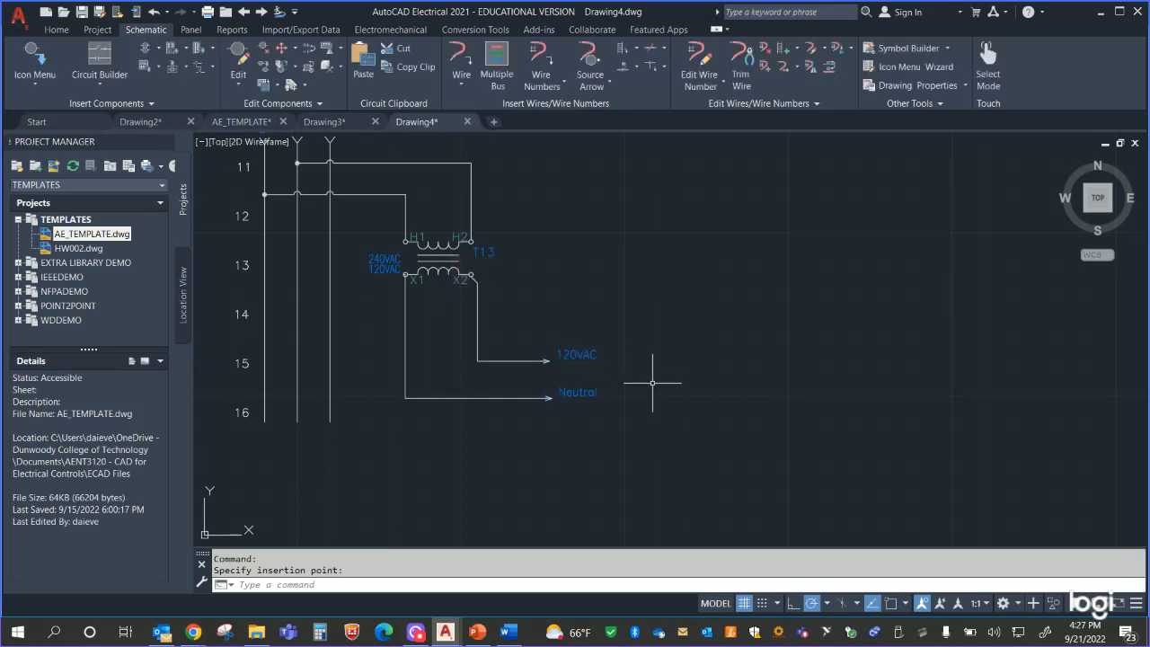
Step: Switch to the Homework 004 document in Word and review the hand sketch's disconnect, transformer and power supply wiring along with the assignment requirements
{"action": "left_click", "coordinate": [506, 633]}
{"action": "scroll", "coordinate": [658, 416], "scroll_direction": "down", "scroll_amount": 3}
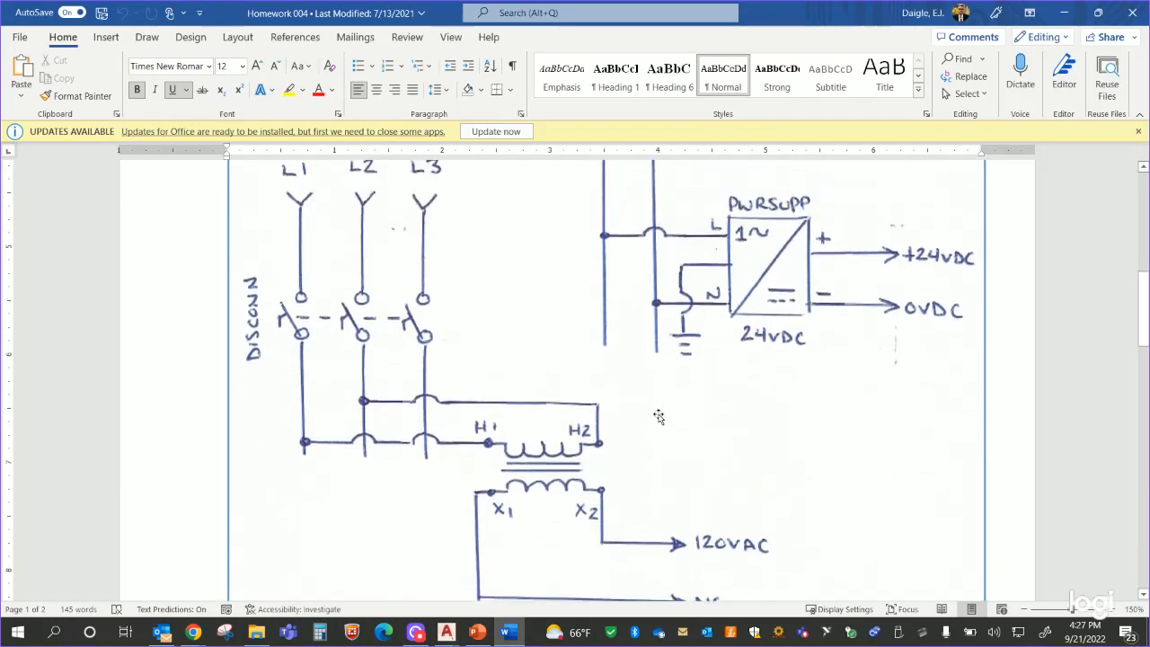
{"action": "scroll", "coordinate": [658, 415], "scroll_direction": "up", "scroll_amount": 3}
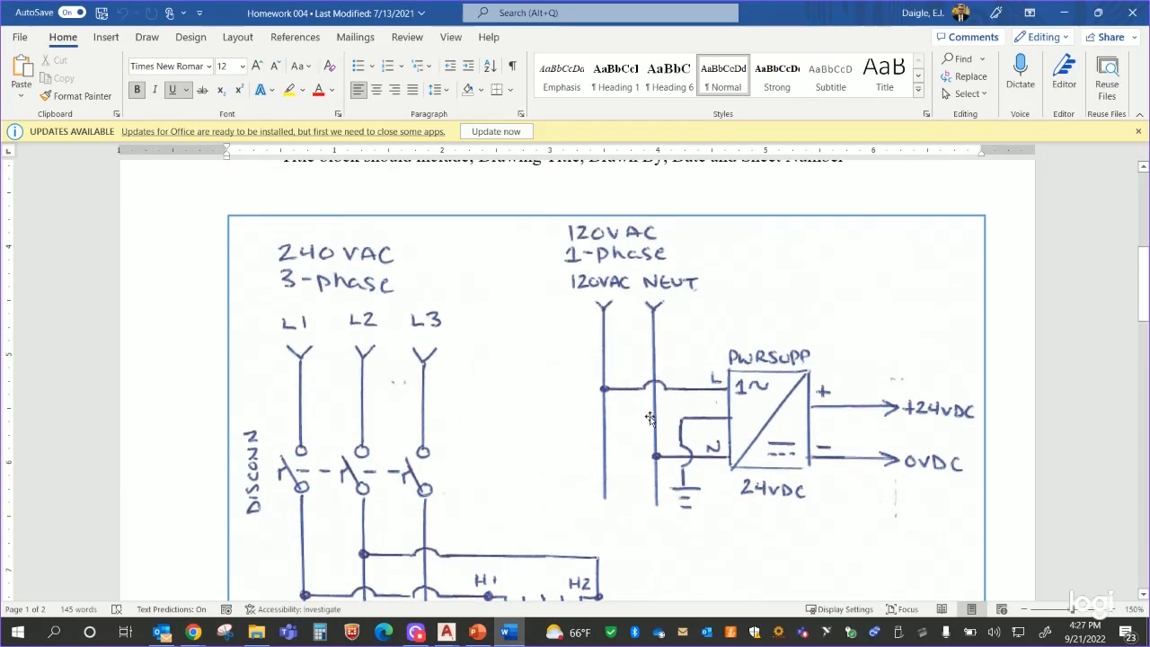
{"action": "scroll", "coordinate": [649, 418], "scroll_direction": "down", "scroll_amount": 2}
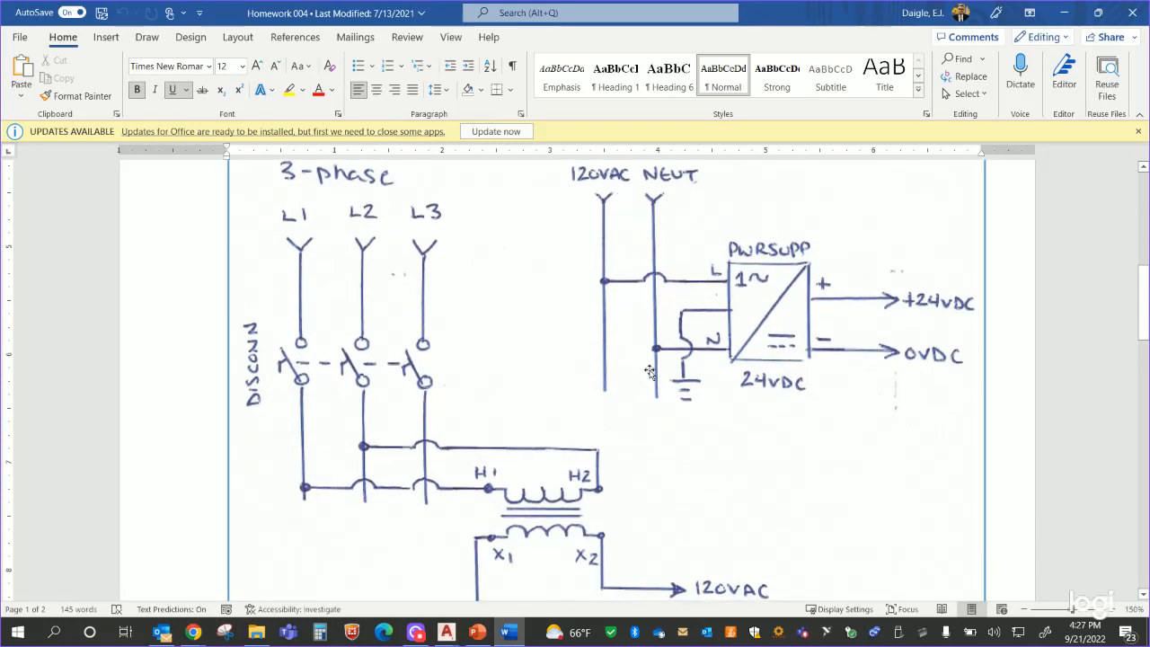
{"action": "scroll", "coordinate": [615, 262], "scroll_direction": "down", "scroll_amount": 2}
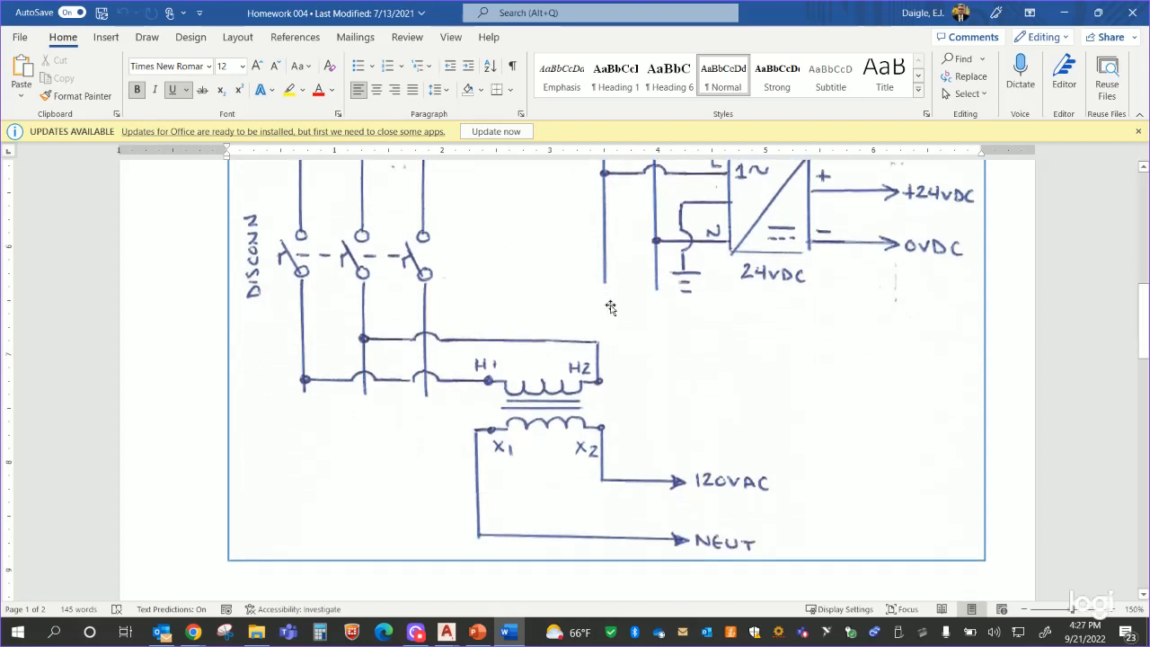
{"action": "scroll", "coordinate": [600, 273], "scroll_direction": "up", "scroll_amount": 3}
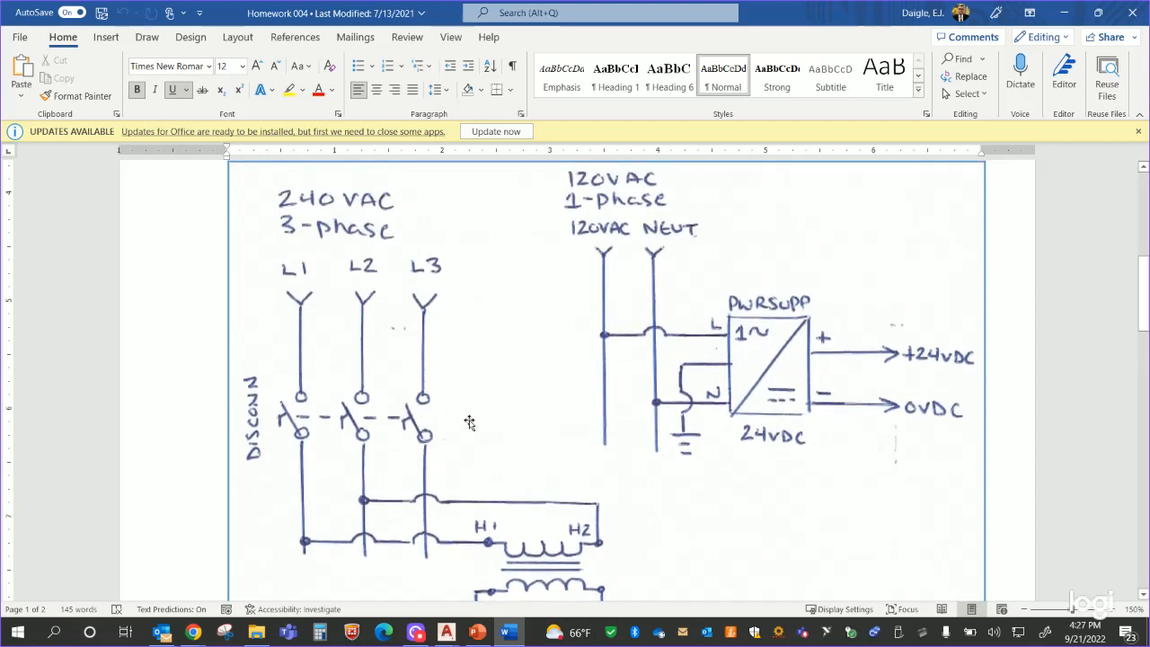
{"action": "scroll", "coordinate": [588, 427], "scroll_direction": "up", "scroll_amount": 6}
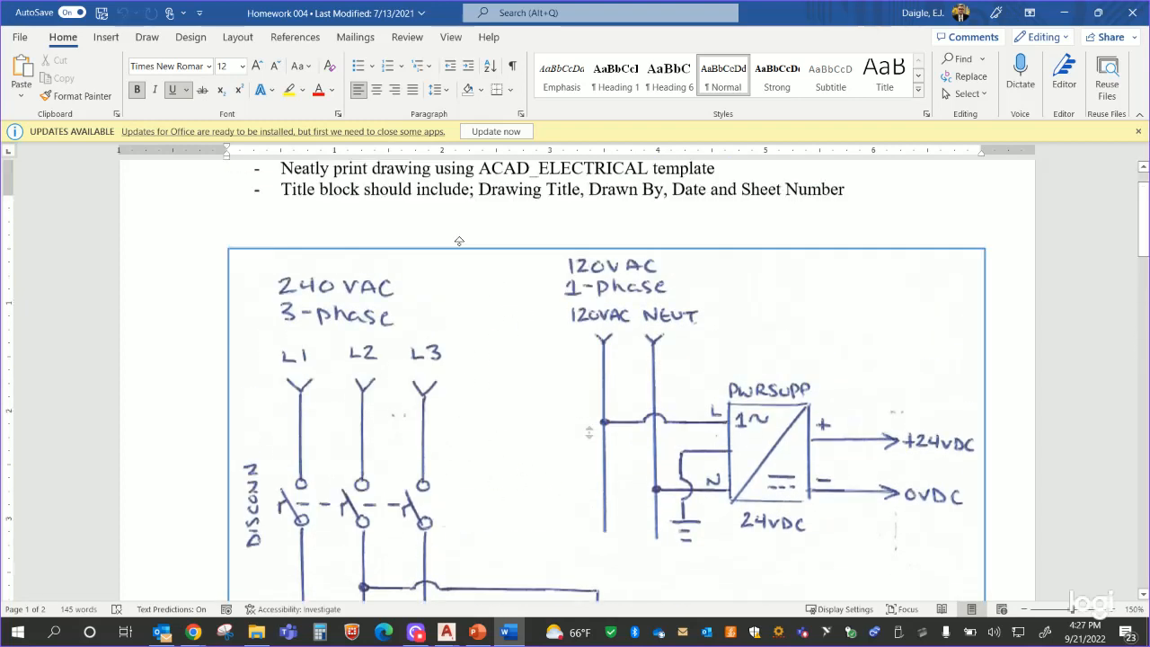
{"action": "scroll", "coordinate": [599, 485], "scroll_direction": "down", "scroll_amount": 4}
{"action": "scroll", "coordinate": [600, 485], "scroll_direction": "down", "scroll_amount": 5}
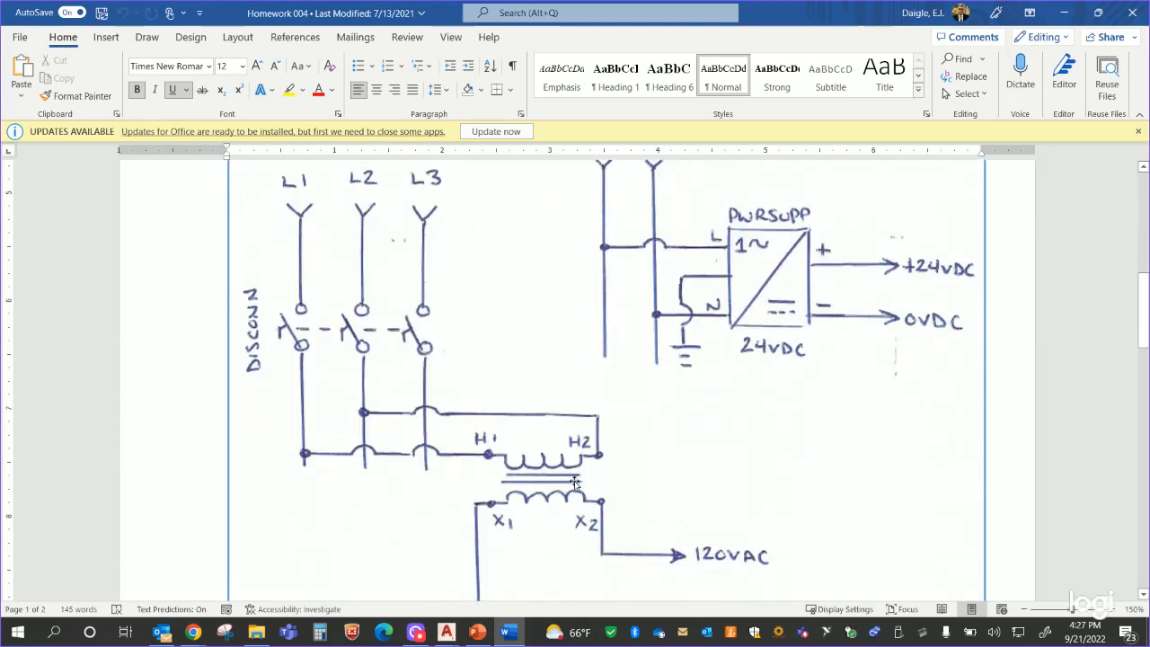
{"action": "scroll", "coordinate": [596, 490], "scroll_direction": "down", "scroll_amount": 1}
{"action": "scroll", "coordinate": [596, 491], "scroll_direction": "up", "scroll_amount": 8}
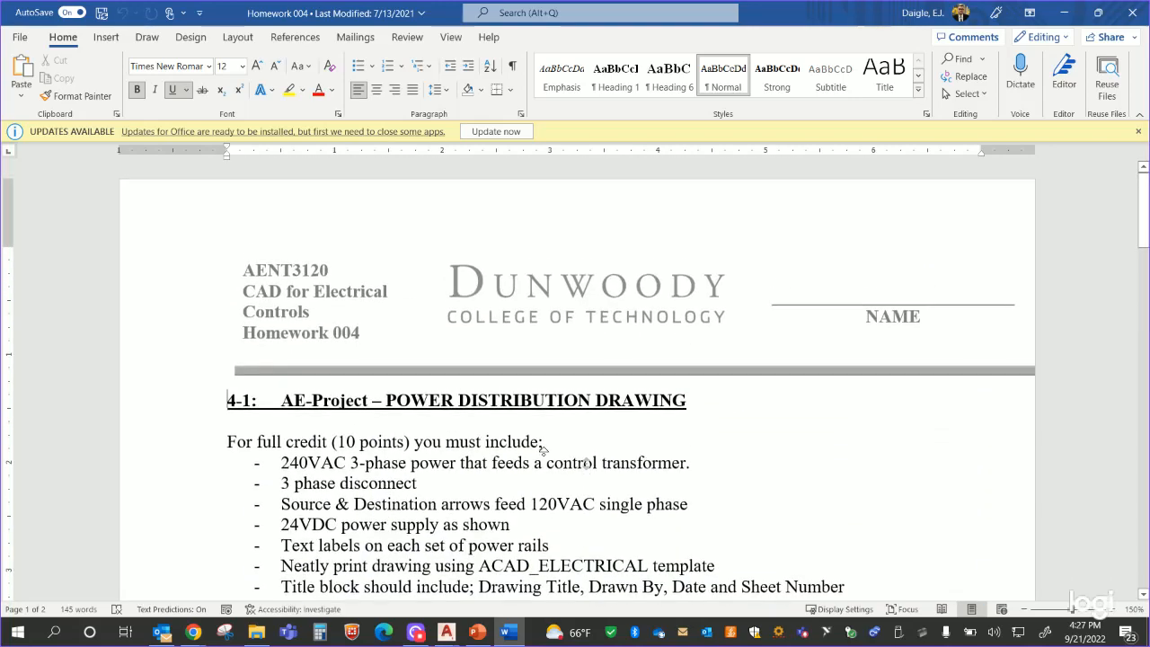
{"action": "scroll", "coordinate": [585, 465], "scroll_direction": "down", "scroll_amount": 12}
{"action": "scroll", "coordinate": [580, 524], "scroll_direction": "up", "scroll_amount": 20}
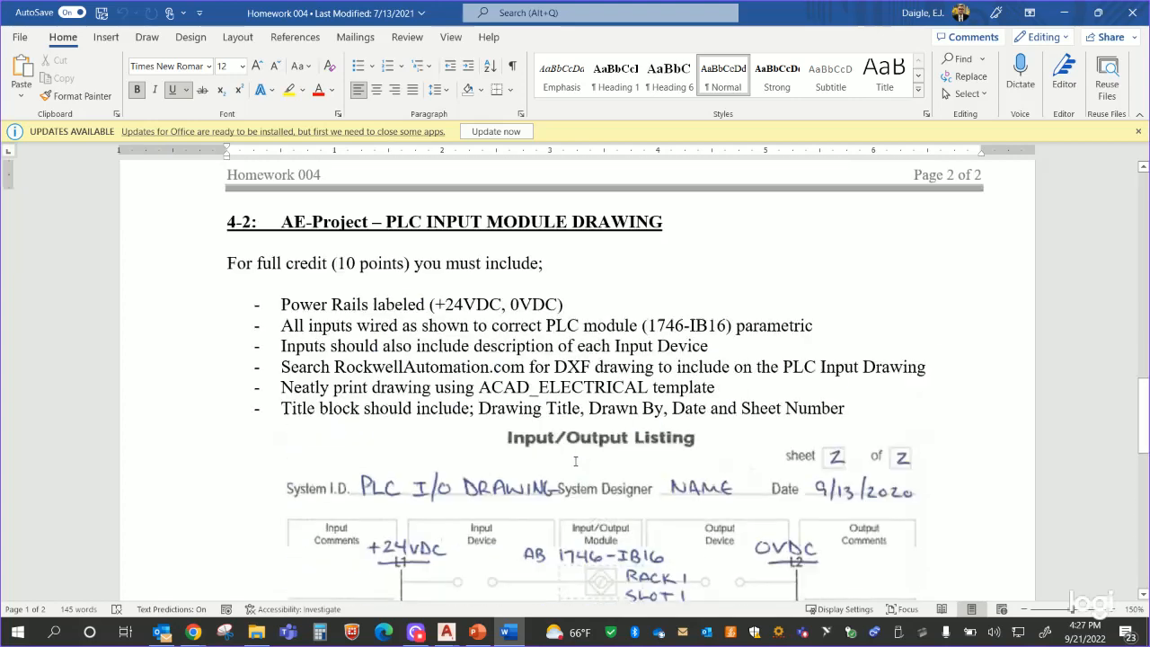
{"action": "scroll", "coordinate": [566, 467], "scroll_direction": "up", "scroll_amount": 1}
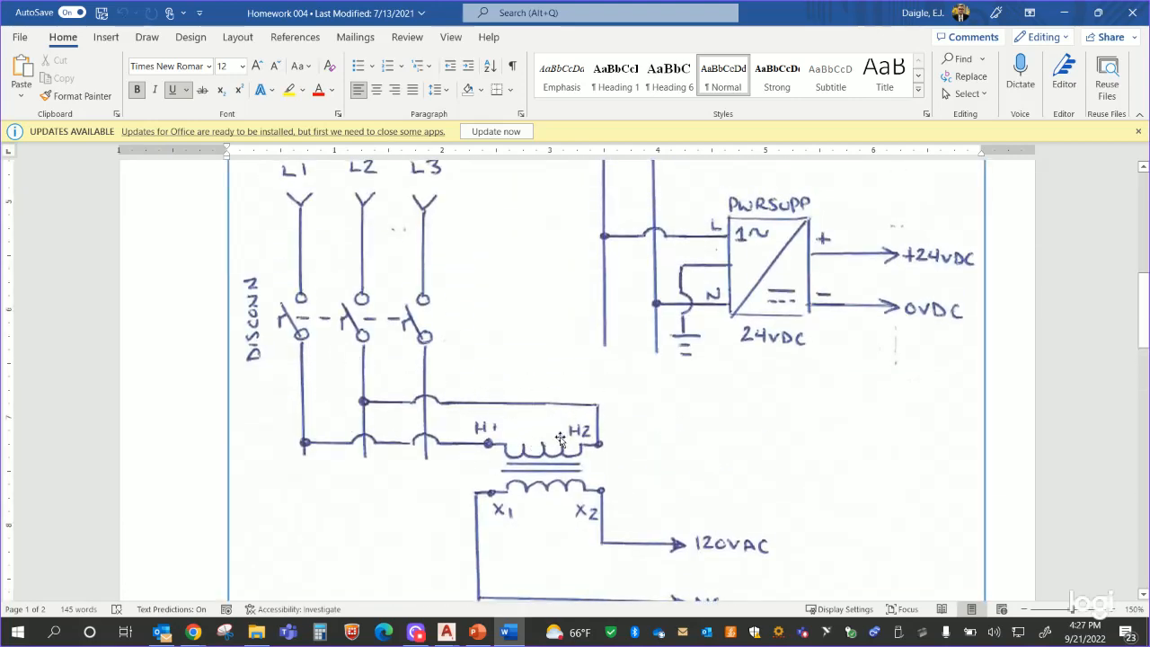
{"action": "scroll", "coordinate": [612, 588], "scroll_direction": "down", "scroll_amount": 3}
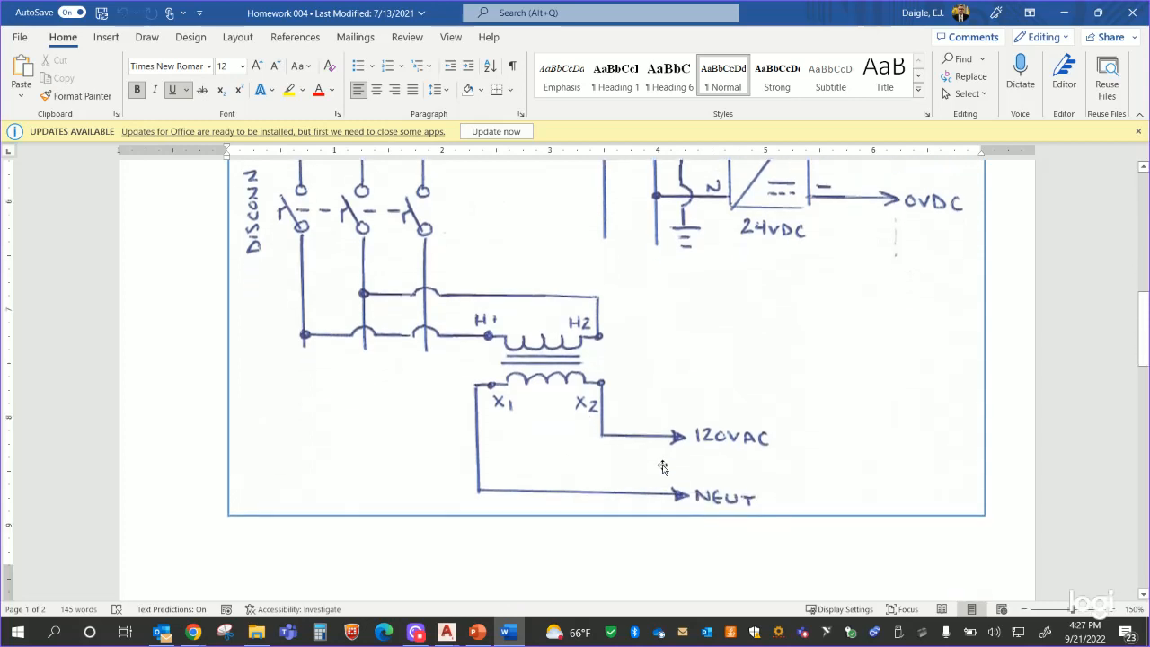
{"action": "scroll", "coordinate": [706, 505], "scroll_direction": "up", "scroll_amount": 7}
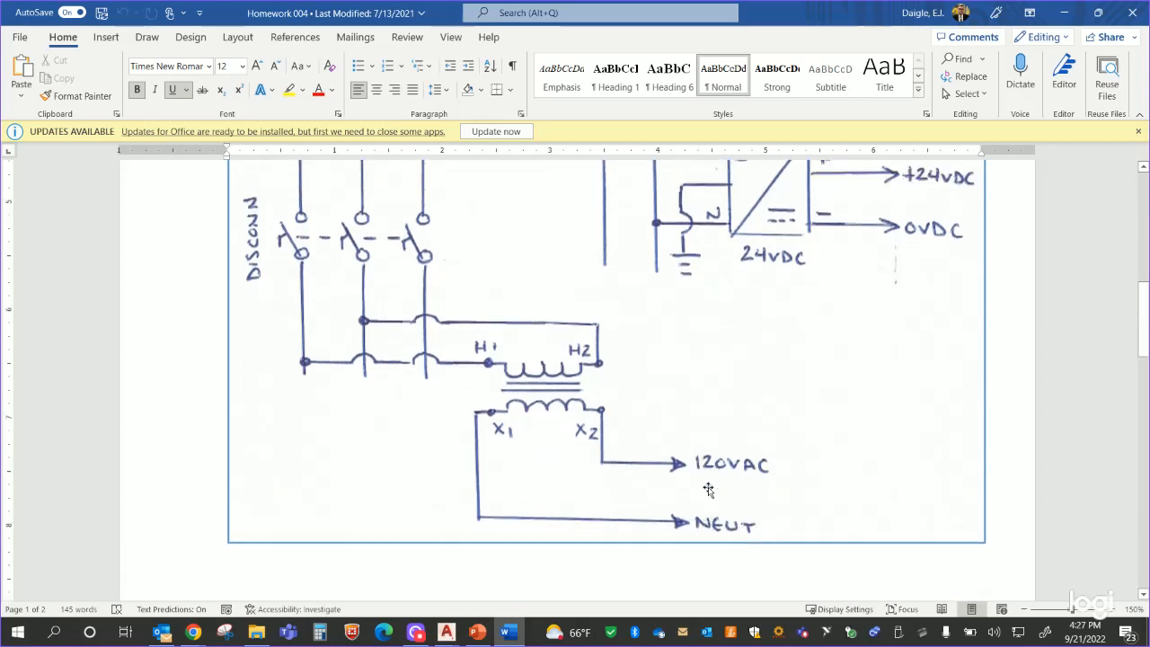